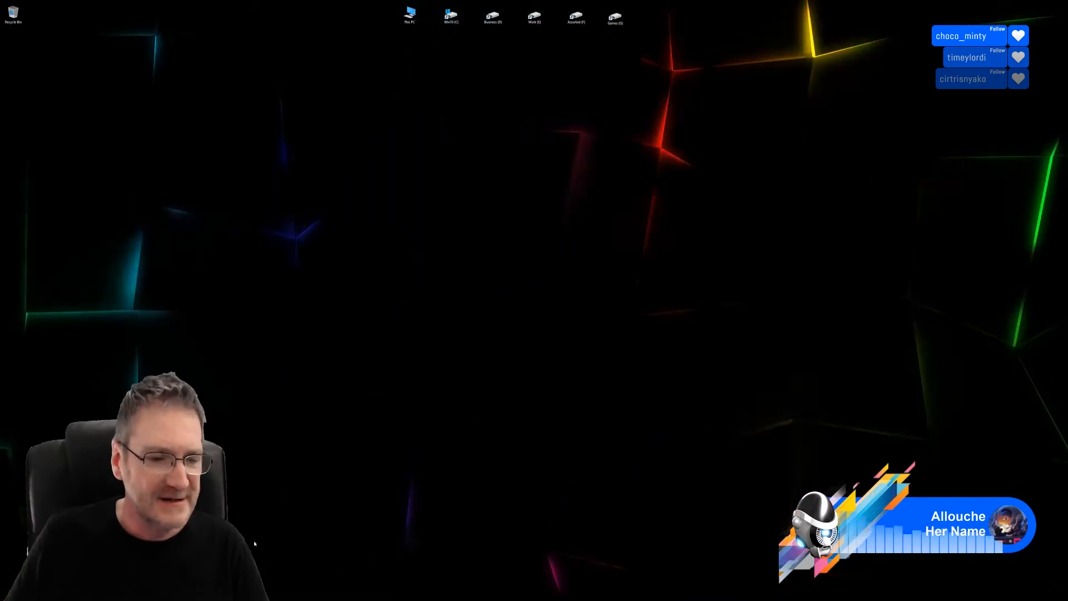
- Switch to Unreal Editor and inspect the bathroom's walls, curtained window and the ceiling edge above the curtains
{"action": "key", "text": "alt+Tab"}
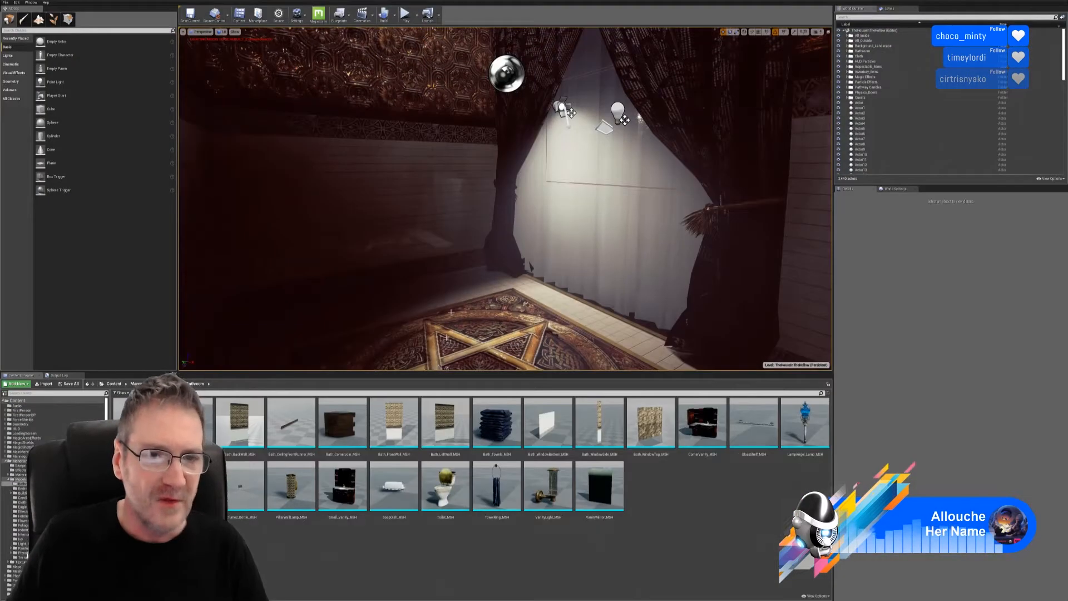
{"action": "right_click_drag", "start_coordinate": [505, 199], "coordinate": [561, 150]}
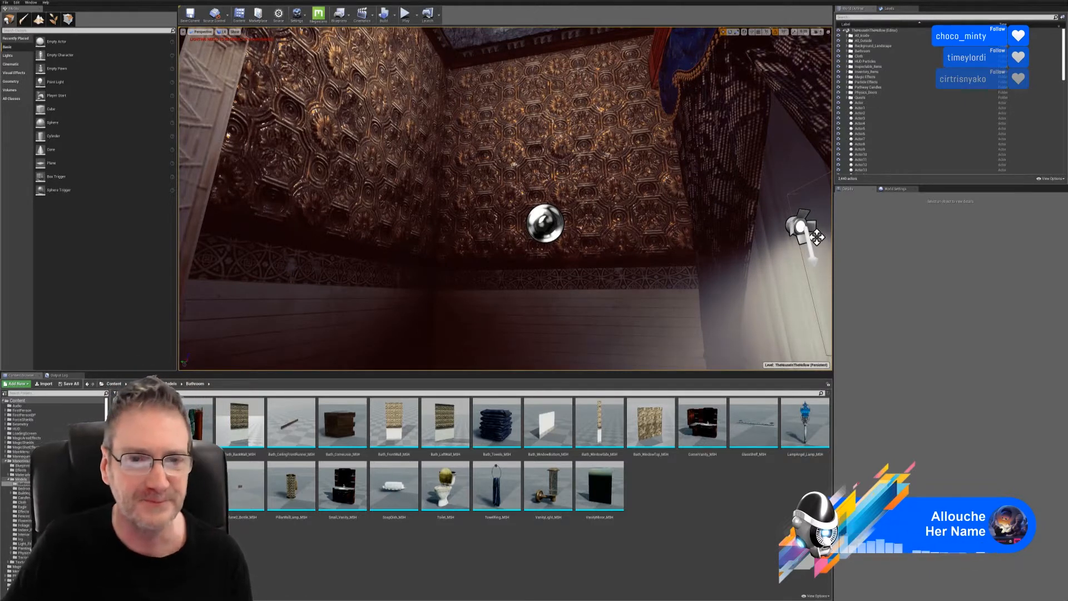
{"action": "right_click_drag", "start_coordinate": [444, 225], "coordinate": [346, 195]}
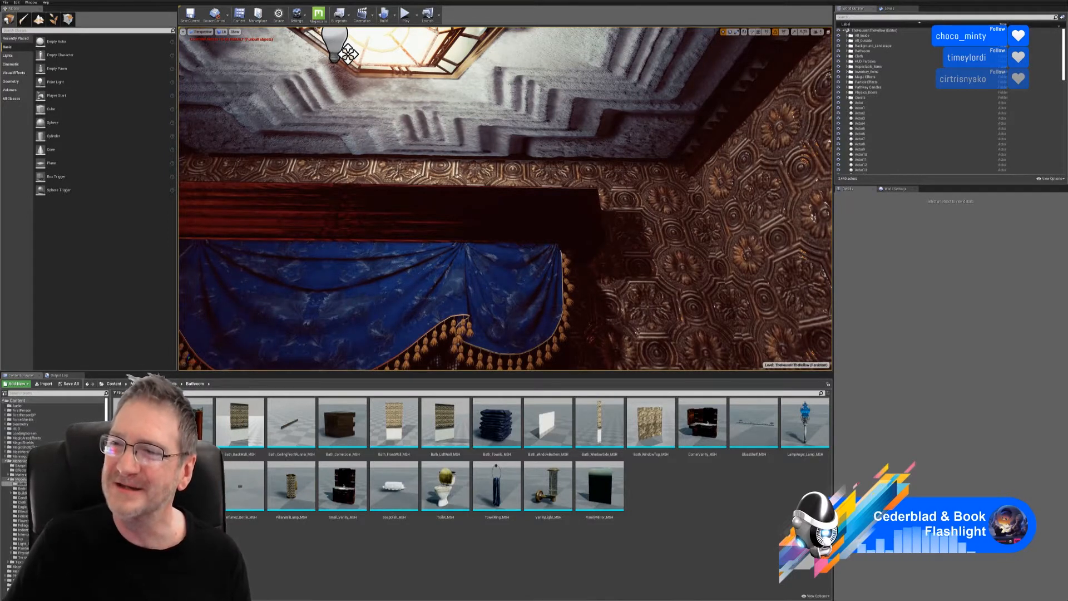
{"action": "right_click_drag", "start_coordinate": [587, 249], "coordinate": [632, 288]}
{"action": "right_click_drag", "start_coordinate": [411, 300], "coordinate": [370, 364]}
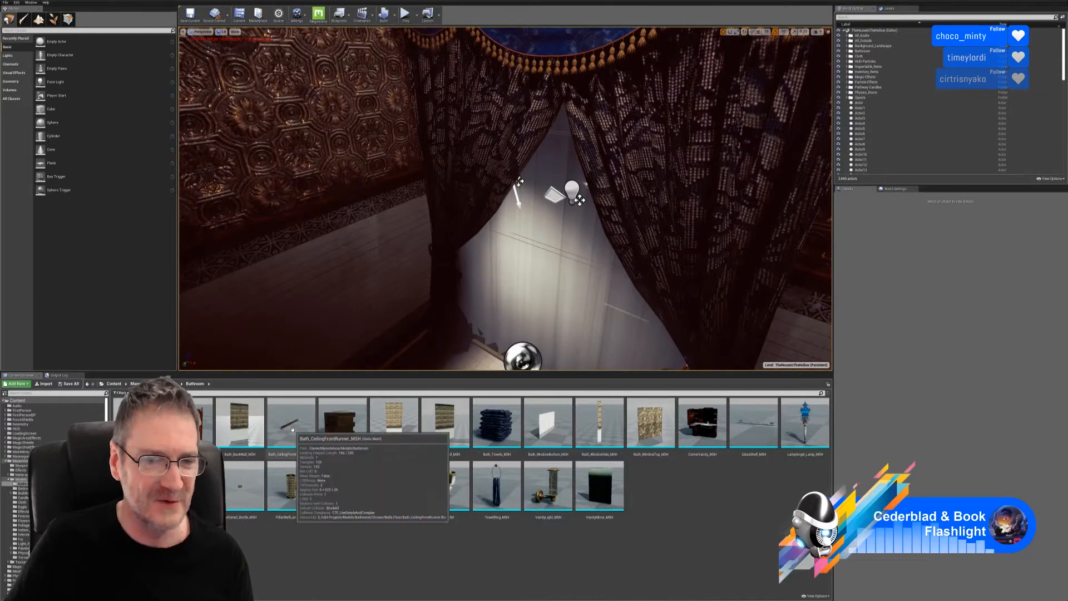
{"action": "mouse_move", "coordinate": [429, 262]}
{"action": "right_mouse_down"}
{"action": "mouse_move", "coordinate": [428, 233]}
{"action": "mouse_move", "coordinate": [428, 262]}
{"action": "right_mouse_up"}
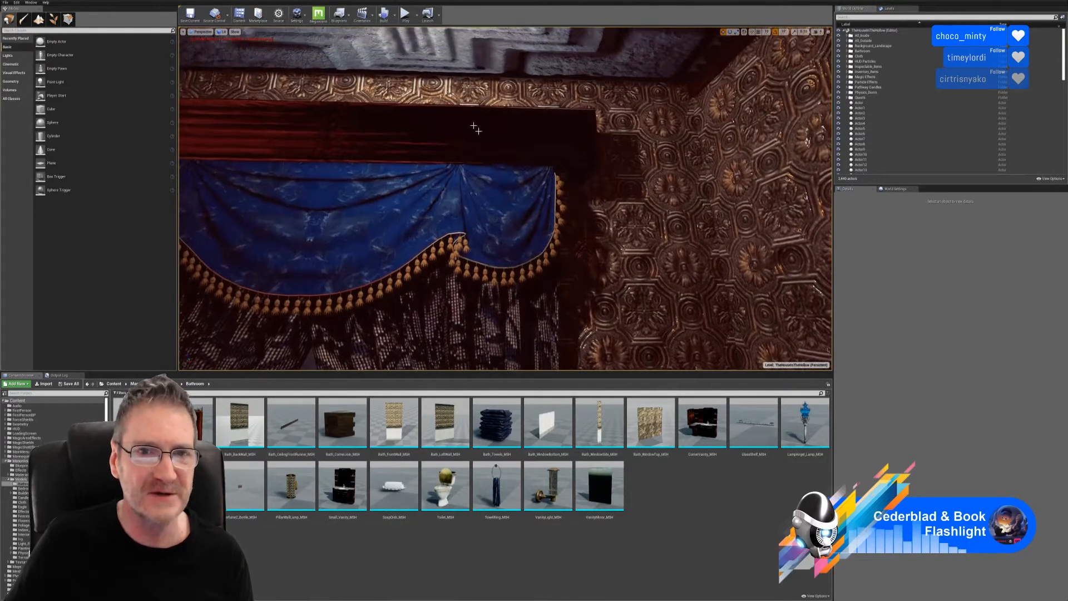
{"action": "right_click_drag", "start_coordinate": [694, 134], "coordinate": [823, 139]}
{"action": "right_click_drag", "start_coordinate": [499, 154], "coordinate": [462, 111]}
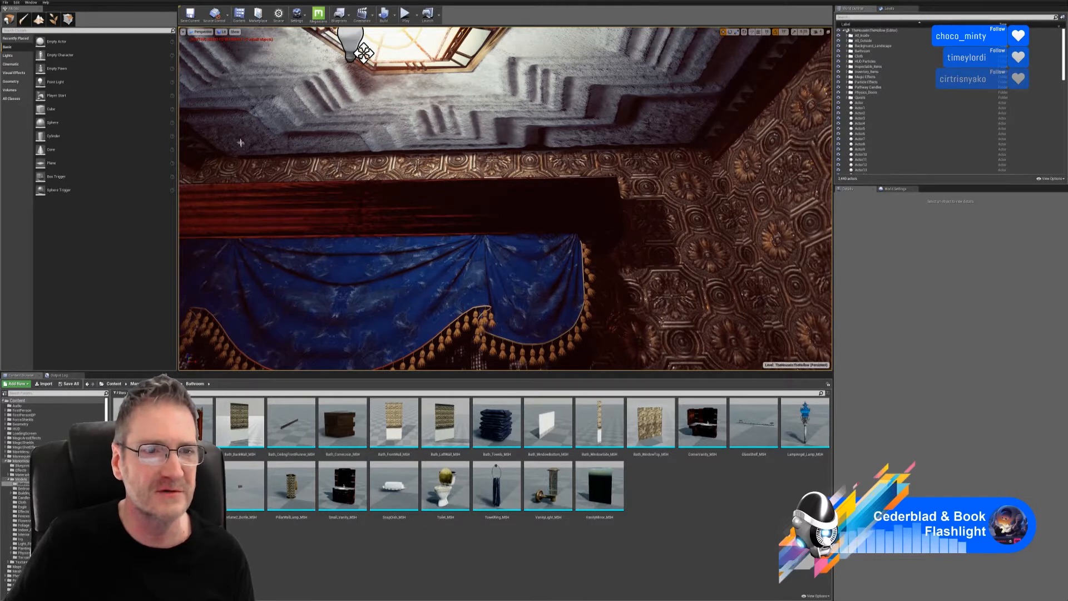
- Place the Bath_CeilingFrontRunner_MSH mesh near the curtain valance and rotate it horizontally to run parallel to the window wall
{"action": "left_click", "coordinate": [669, 210]}
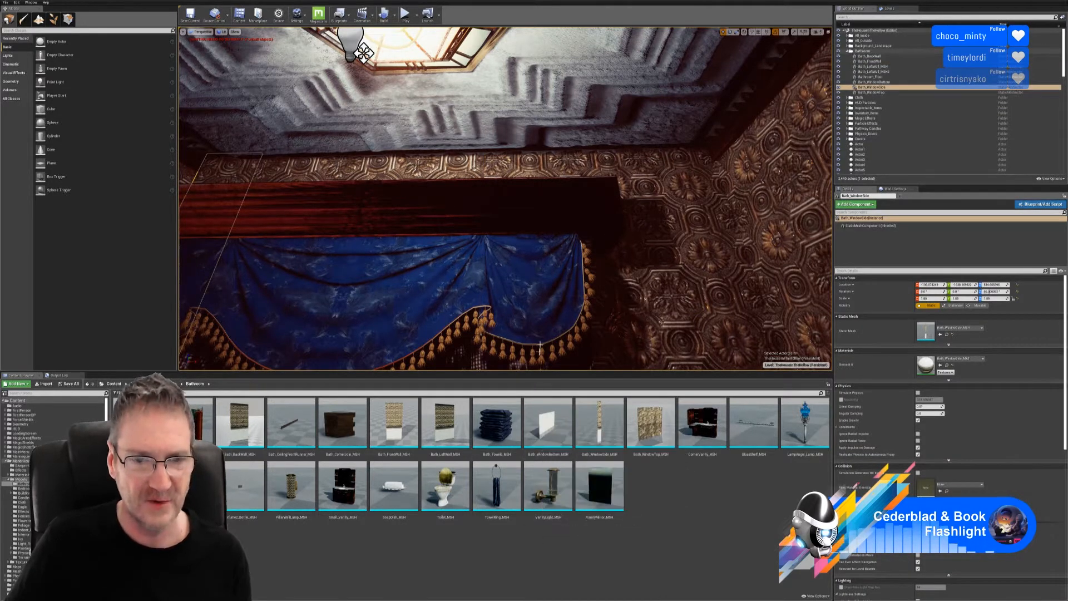
{"action": "key", "text": "Escape"}
{"action": "left_click_drag", "start_coordinate": [292, 419], "coordinate": [511, 275]}
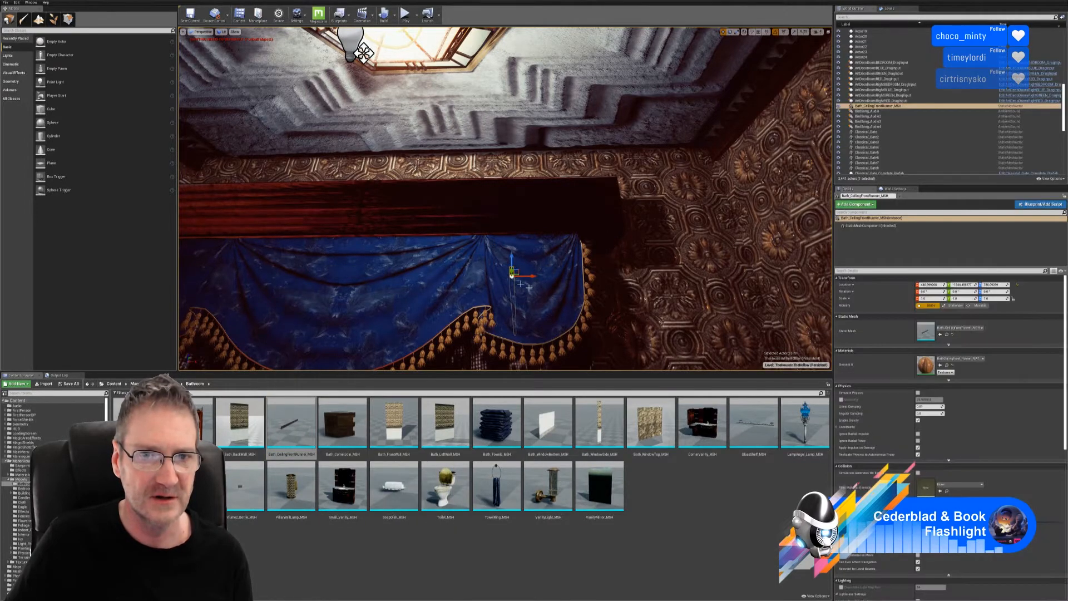
{"action": "right_click_drag", "start_coordinate": [524, 247], "coordinate": [525, 244]}
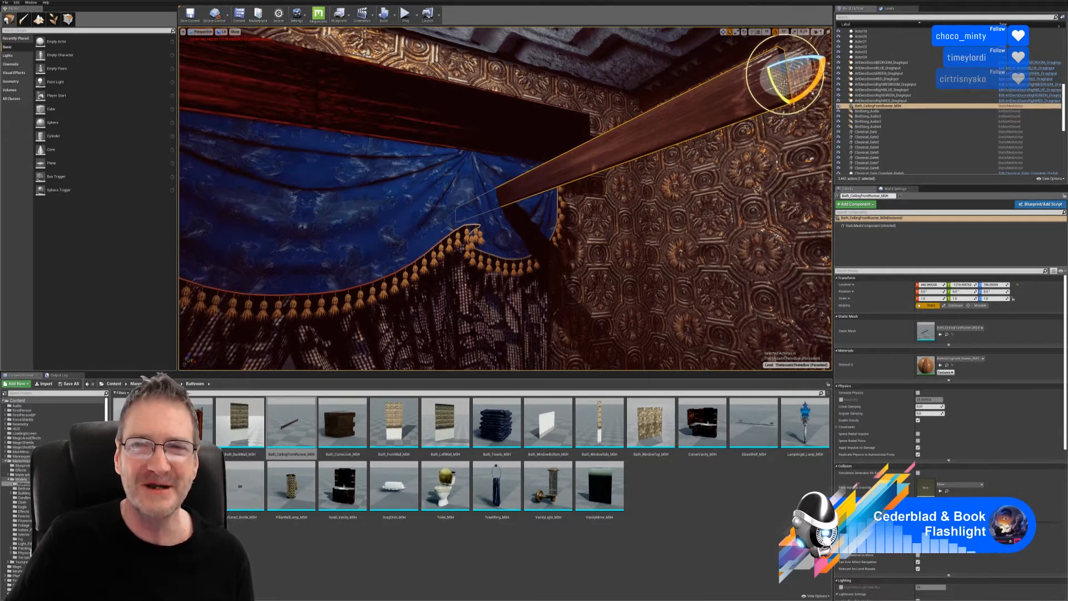
{"action": "left_click_drag", "start_coordinate": [807, 57], "coordinate": [765, 62]}
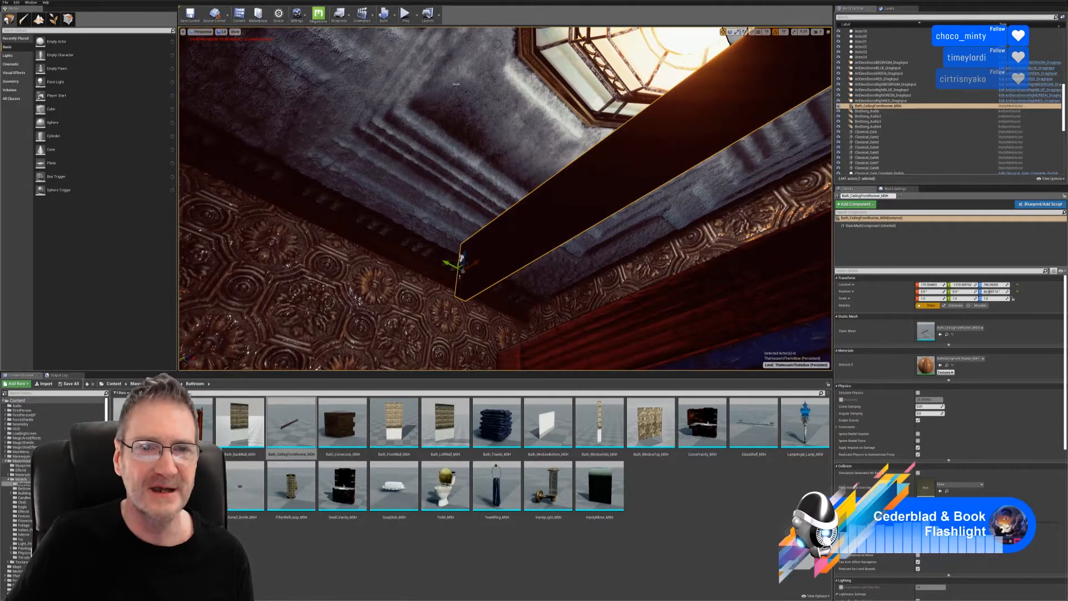
- Move the ceiling runner toward the window wall until it sits in front of the blue valance, and shift it along its length
{"action": "right_click_drag", "start_coordinate": [461, 260], "coordinate": [534, 250]}
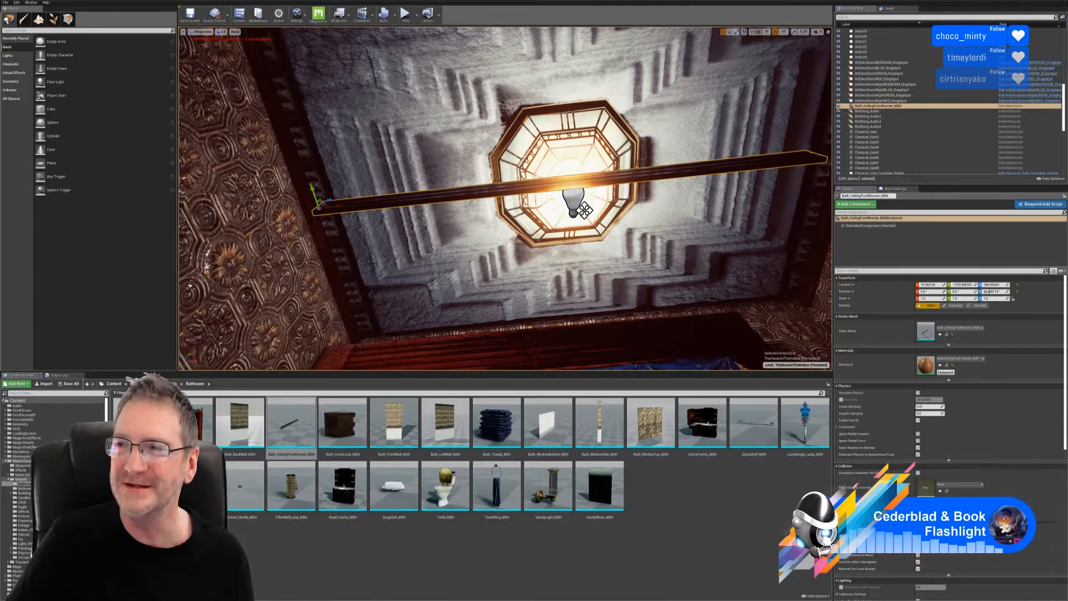
{"action": "right_click_drag", "start_coordinate": [665, 325], "coordinate": [650, 406]}
{"action": "right_click_drag", "start_coordinate": [741, 356], "coordinate": [679, 336]}
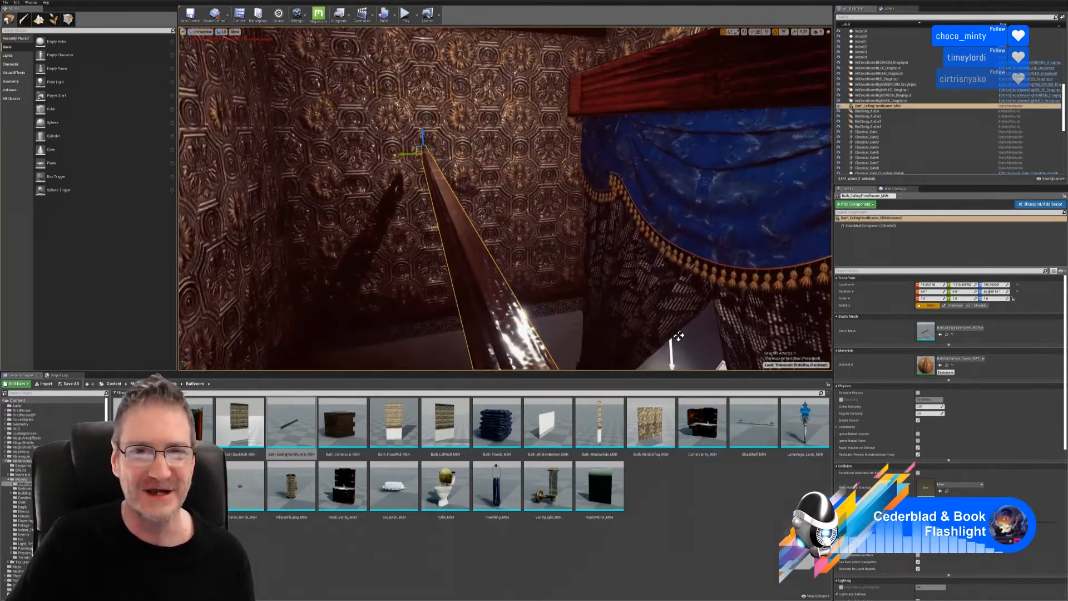
{"action": "left_click_drag", "start_coordinate": [408, 154], "coordinate": [537, 151]}
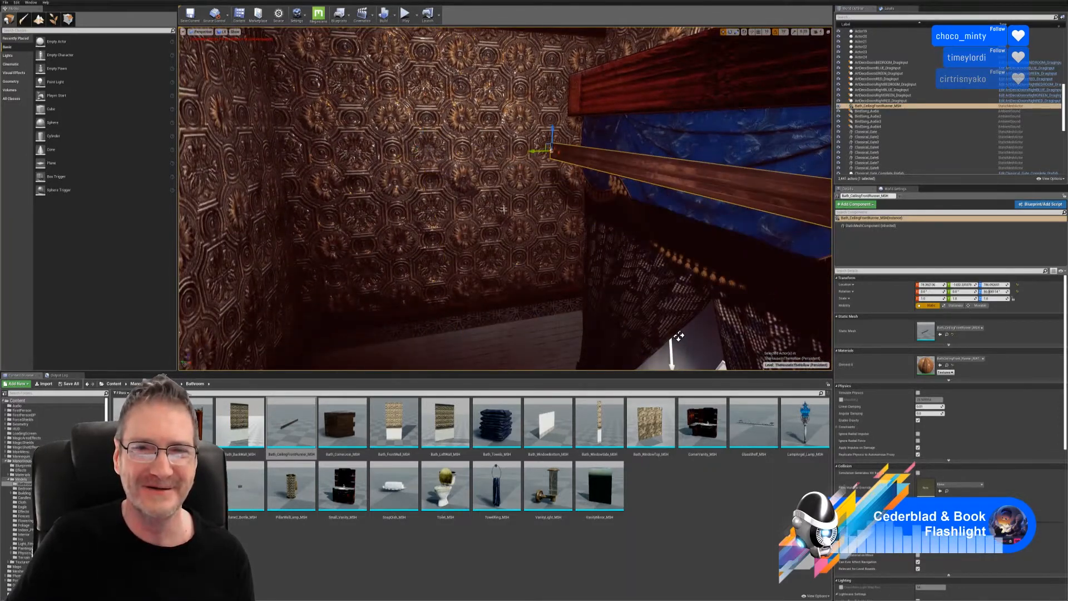
{"action": "mouse_move", "coordinate": [504, 209]}
{"action": "right_mouse_down"}
{"action": "mouse_move", "coordinate": [667, 207]}
{"action": "mouse_move", "coordinate": [495, 214]}
{"action": "mouse_move", "coordinate": [503, 200]}
{"action": "right_mouse_up"}
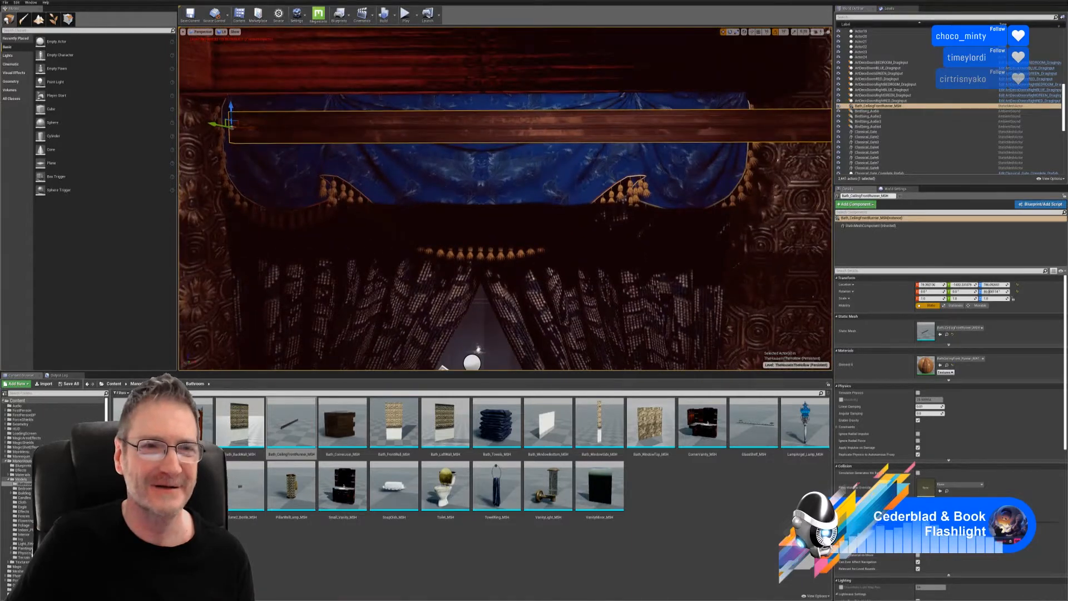
{"action": "left_click_drag", "start_coordinate": [252, 127], "coordinate": [318, 126]}
{"action": "right_click_drag", "start_coordinate": [319, 126], "coordinate": [408, 230]}
- Copy the scale value of the patterned side wall and apply it to the ceiling runner on X, Y and Z
{"action": "left_click", "coordinate": [544, 313]}
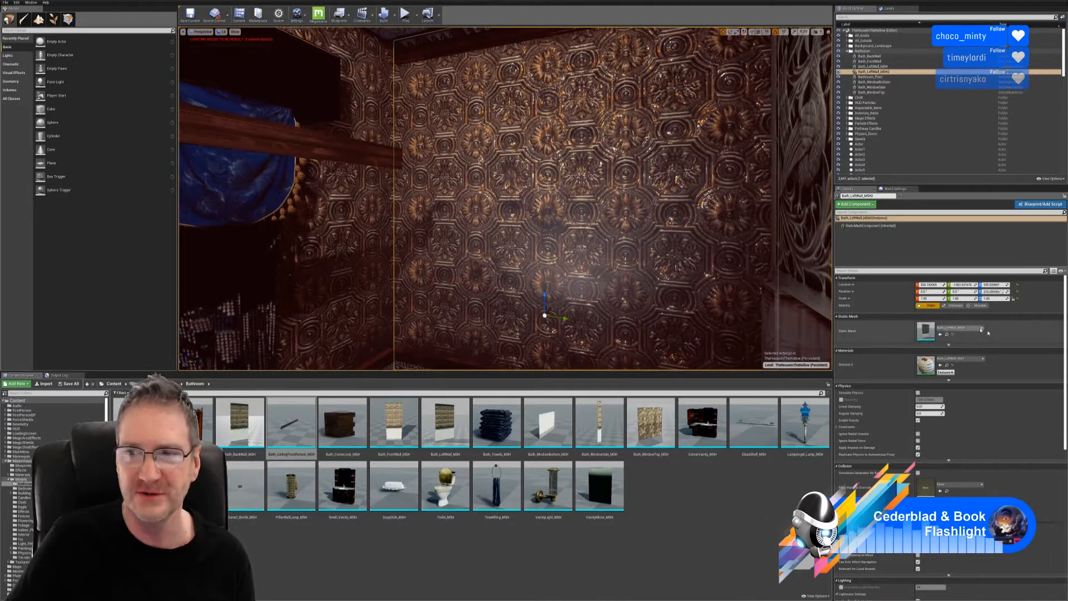
{"action": "left_click", "coordinate": [934, 298]}
{"action": "key", "text": "ctrl+c"}
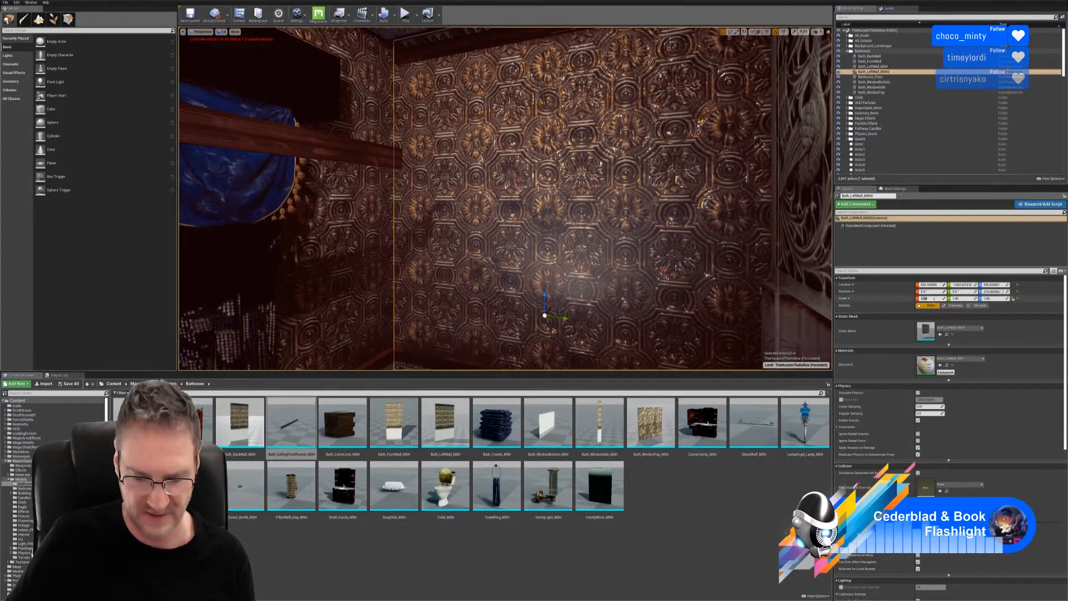
{"action": "left_click", "coordinate": [322, 146]}
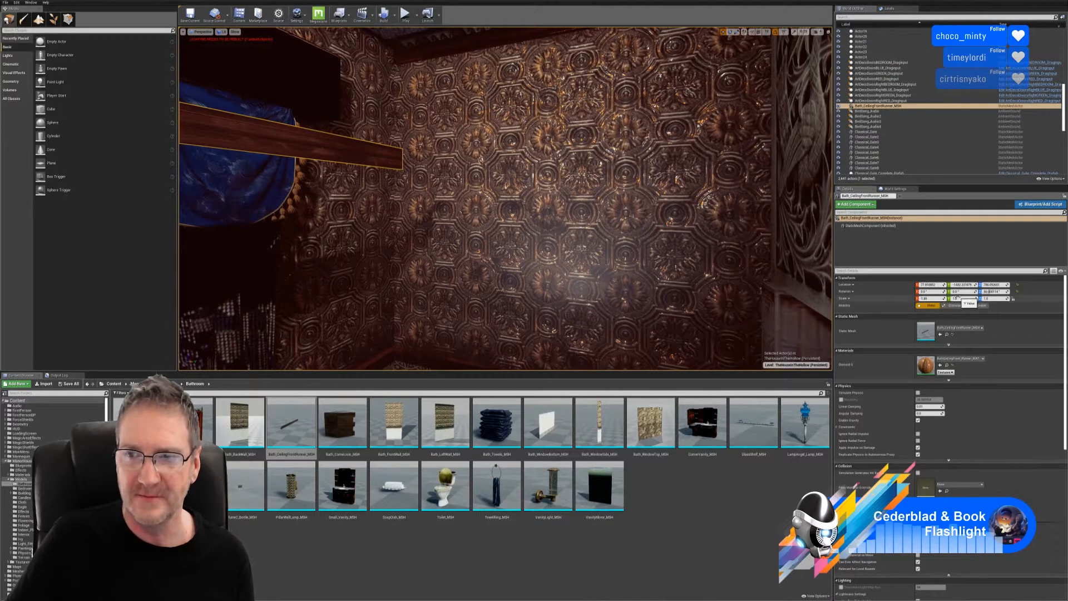
{"action": "left_click", "coordinate": [955, 298]}
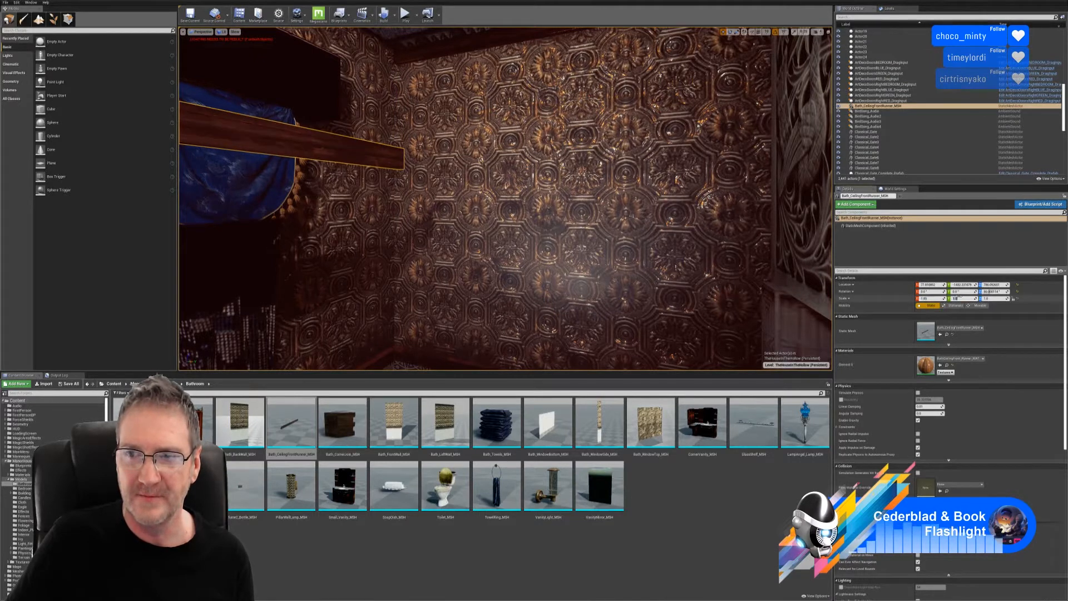
{"action": "left_click", "coordinate": [991, 298]}
{"action": "key", "text": "ctrl+v"}
{"action": "left_click", "coordinate": [958, 299]}
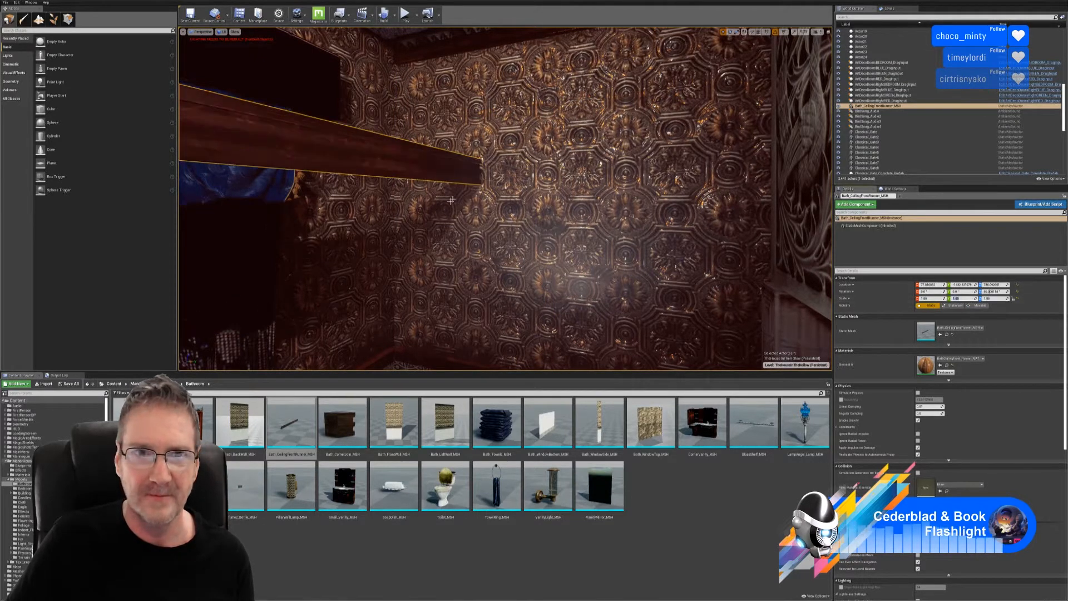
- Raise the ceiling runner to the ceiling edge above the valance and push it back against the window wall
{"action": "right_click_drag", "start_coordinate": [477, 198], "coordinate": [311, 185]}
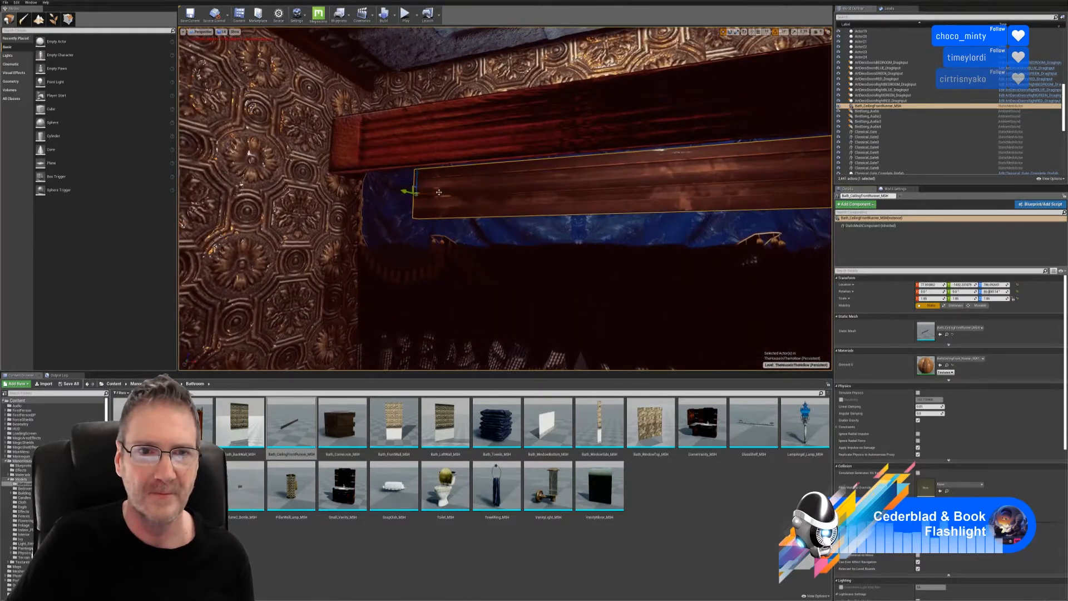
{"action": "left_click_drag", "start_coordinate": [439, 192], "coordinate": [262, 67]}
{"action": "right_click_drag", "start_coordinate": [262, 67], "coordinate": [254, 31]}
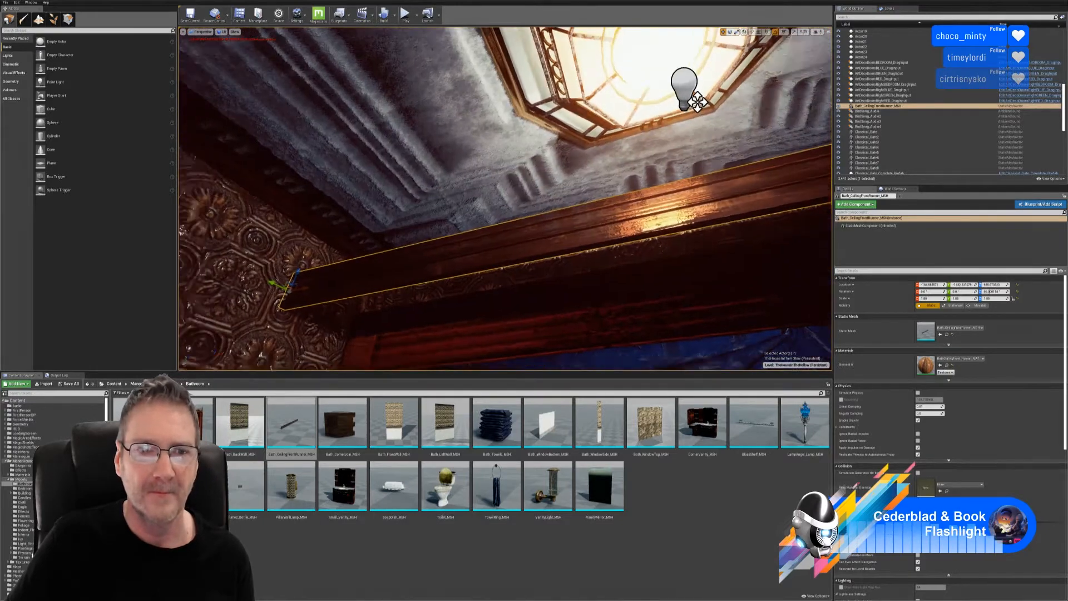
{"action": "right_click_drag", "start_coordinate": [341, 307], "coordinate": [328, 314]}
{"action": "left_click_drag", "start_coordinate": [332, 274], "coordinate": [422, 280]}
{"action": "mouse_move", "coordinate": [564, 321]}
{"action": "right_mouse_down"}
{"action": "mouse_move", "coordinate": [628, 347]}
{"action": "mouse_move", "coordinate": [648, 326]}
{"action": "mouse_move", "coordinate": [593, 342]}
{"action": "mouse_move", "coordinate": [569, 334]}
{"action": "right_mouse_up"}
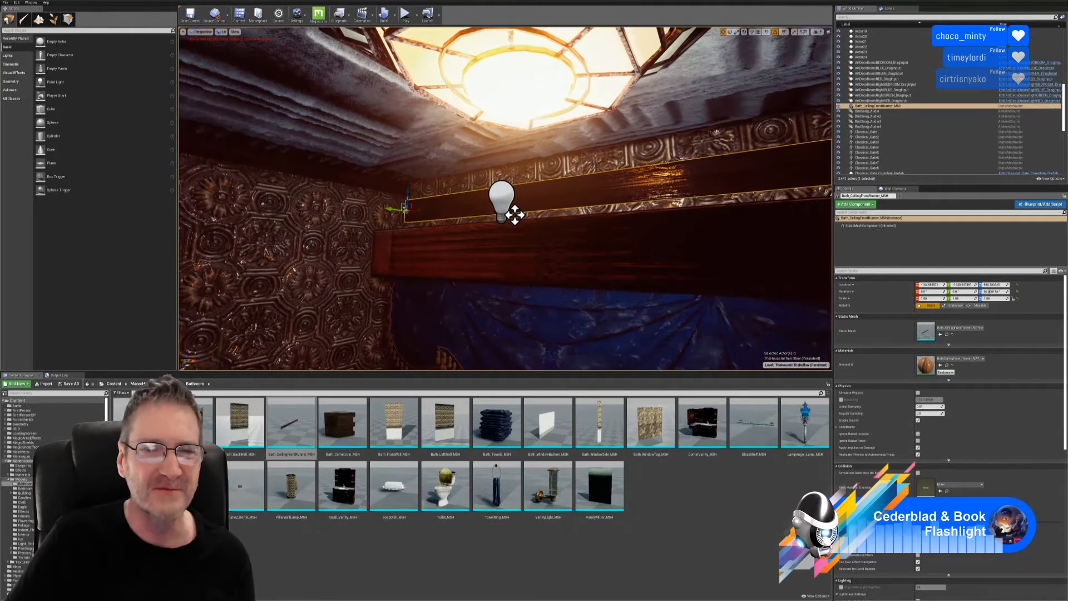
{"action": "left_click_drag", "start_coordinate": [407, 193], "coordinate": [448, 159]}
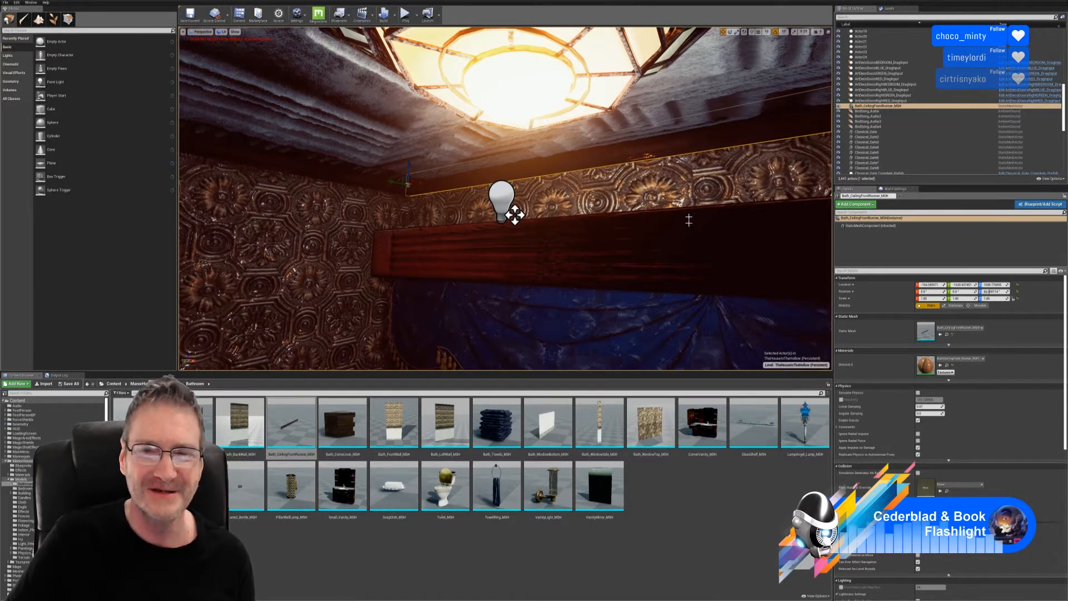
- Slide the ceiling runner slightly along the window wall to fit between the corners, check both ends and deselect it
{"action": "right_click_drag", "start_coordinate": [515, 214], "coordinate": [532, 195]}
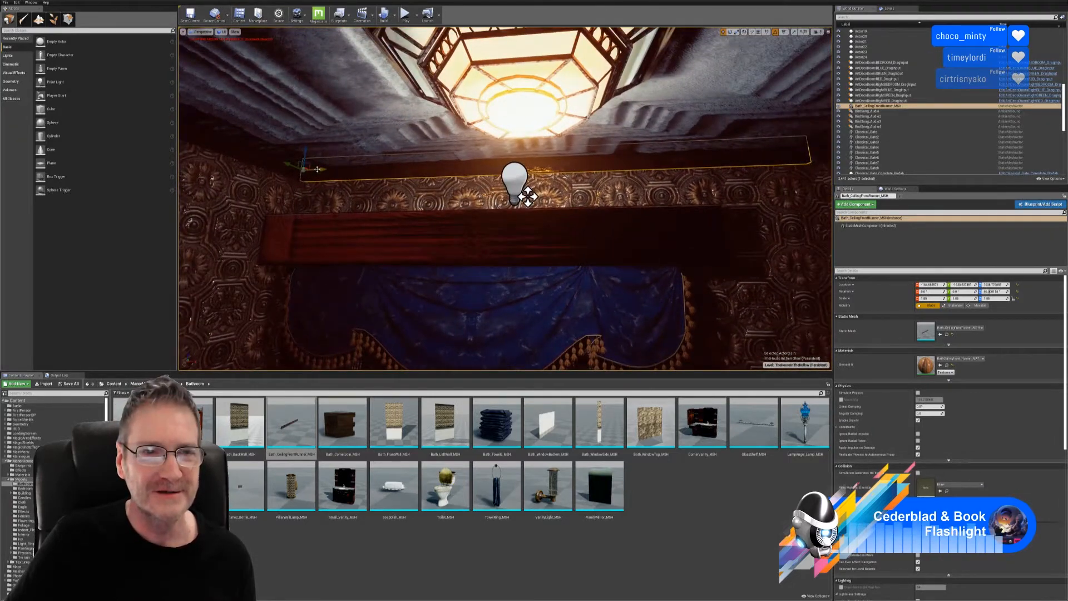
{"action": "left_click_drag", "start_coordinate": [317, 168], "coordinate": [321, 168]}
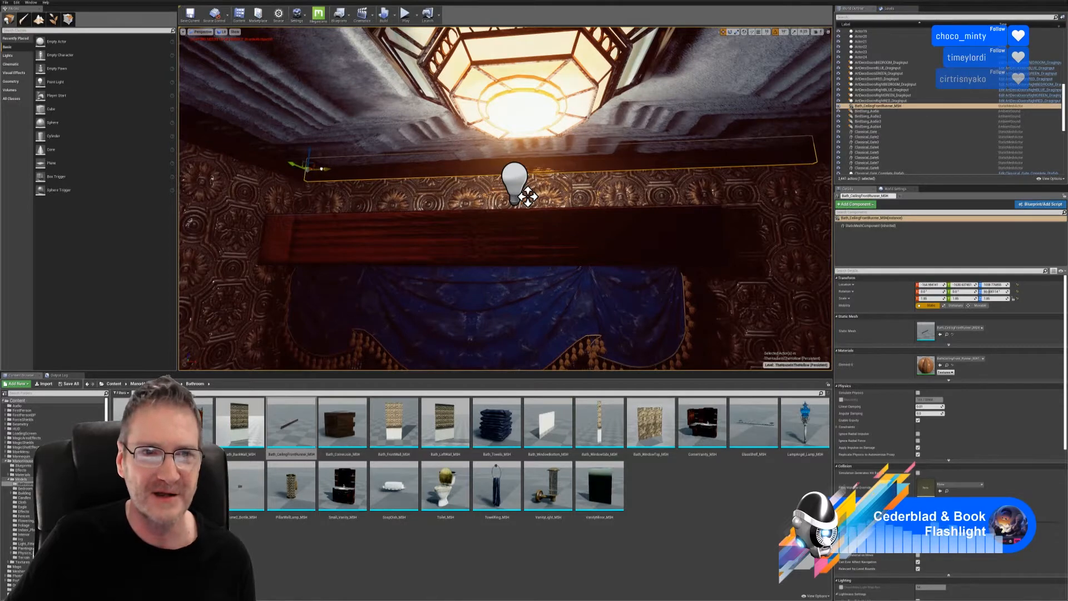
{"action": "mouse_move", "coordinate": [322, 169]}
{"action": "right_mouse_down"}
{"action": "mouse_move", "coordinate": [390, 169]}
{"action": "mouse_move", "coordinate": [323, 158]}
{"action": "right_mouse_up"}
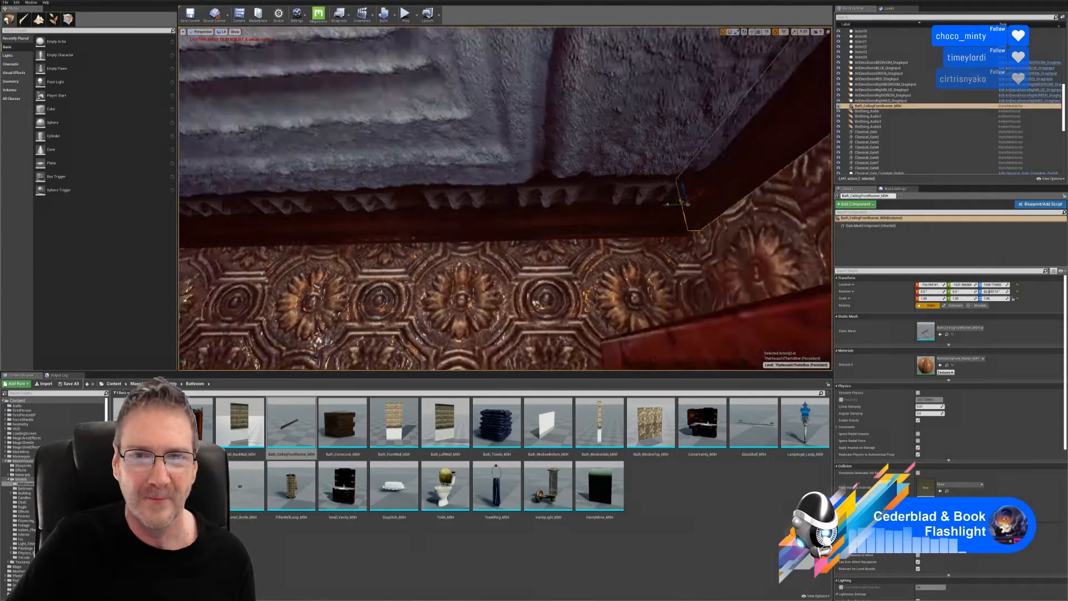
{"action": "right_click_drag", "start_coordinate": [334, 222], "coordinate": [322, 219]}
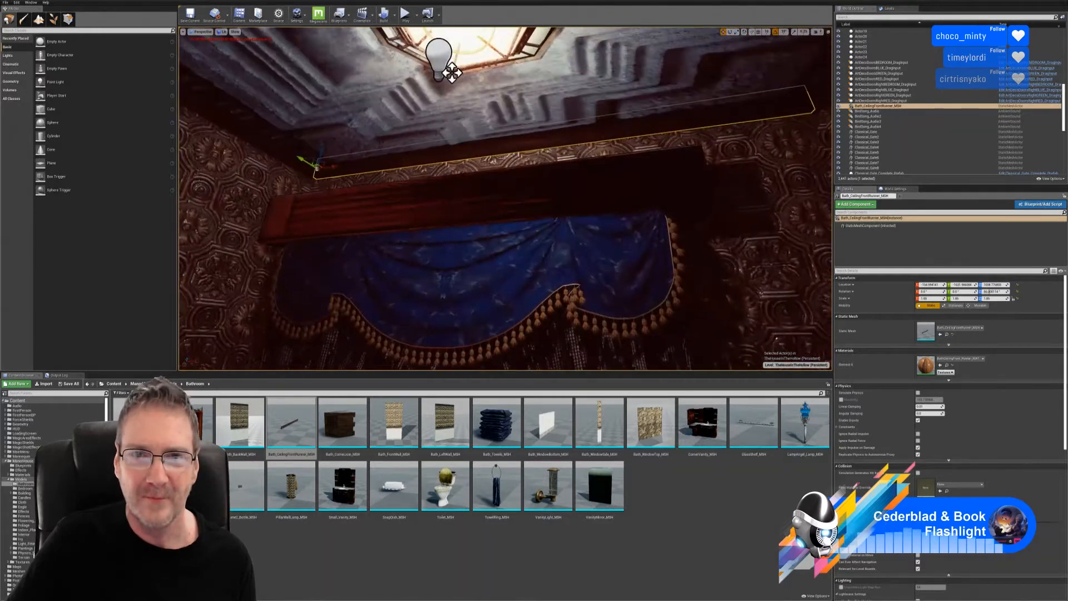
{"action": "right_click_drag", "start_coordinate": [389, 222], "coordinate": [390, 175]}
{"action": "key", "text": "Escape"}
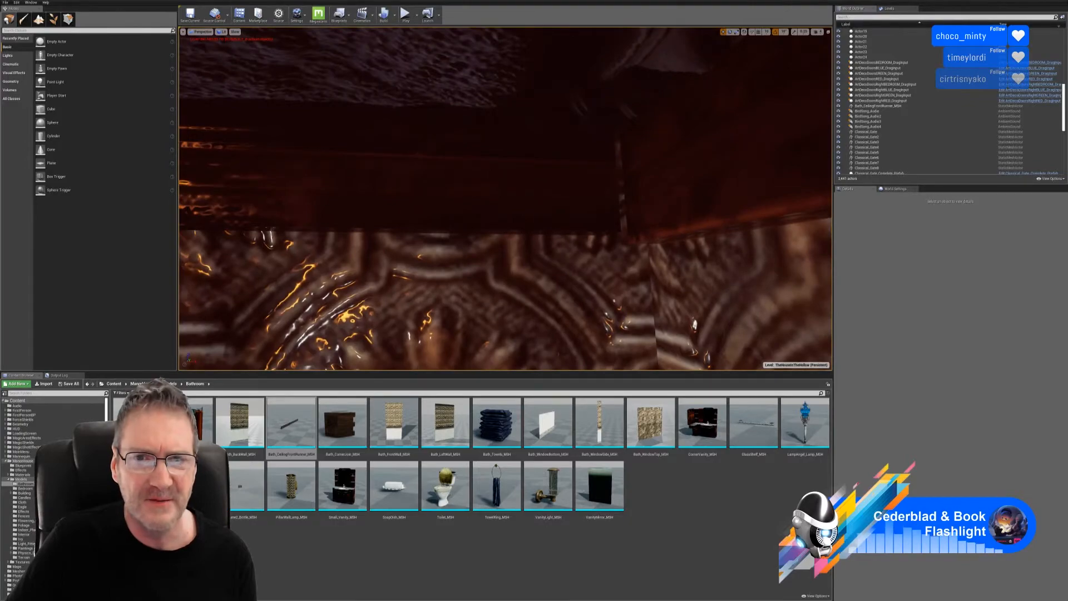
- Reselect the ceiling runner, nudge its height slightly at the corner with the adjoining trim, and deselect it
{"action": "left_click", "coordinate": [578, 209]}
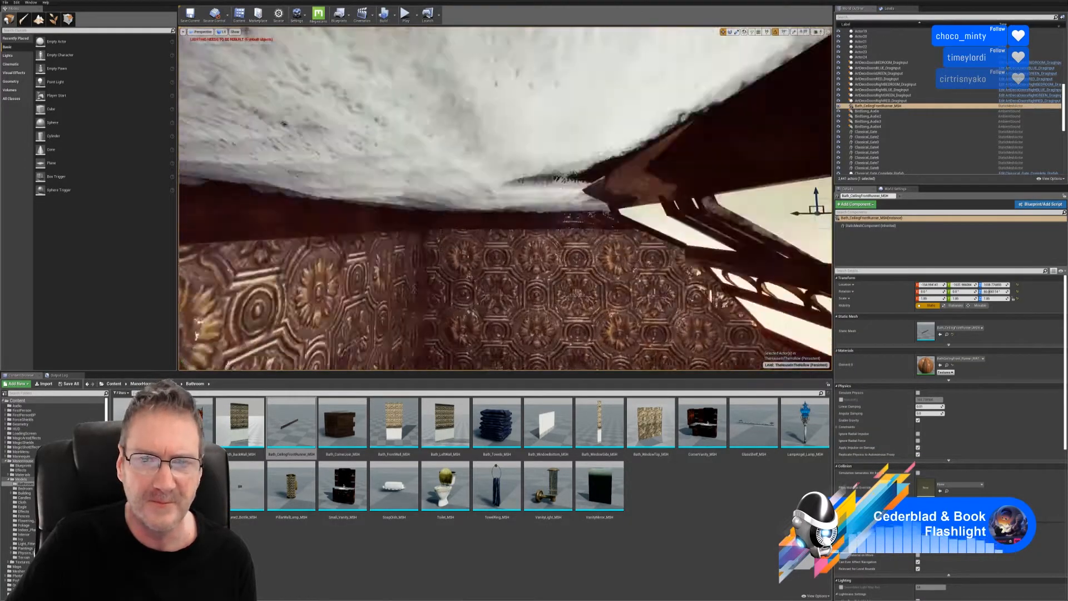
{"action": "right_click_drag", "start_coordinate": [556, 205], "coordinate": [500, 203]}
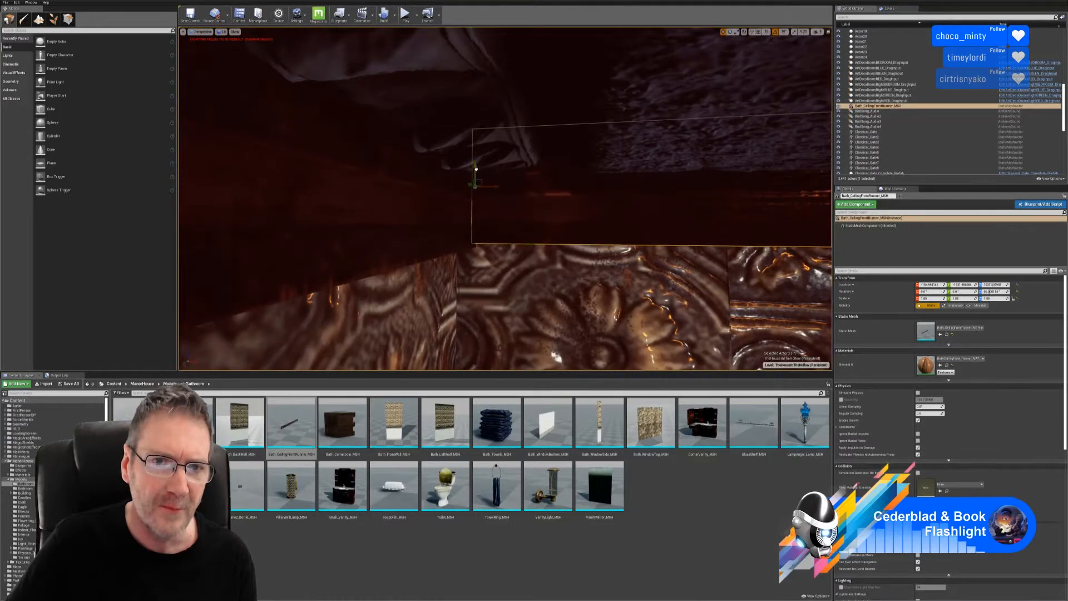
{"action": "left_click_drag", "start_coordinate": [475, 173], "coordinate": [475, 170]}
{"action": "right_click_drag", "start_coordinate": [476, 169], "coordinate": [540, 301]}
{"action": "key", "text": "Escape"}
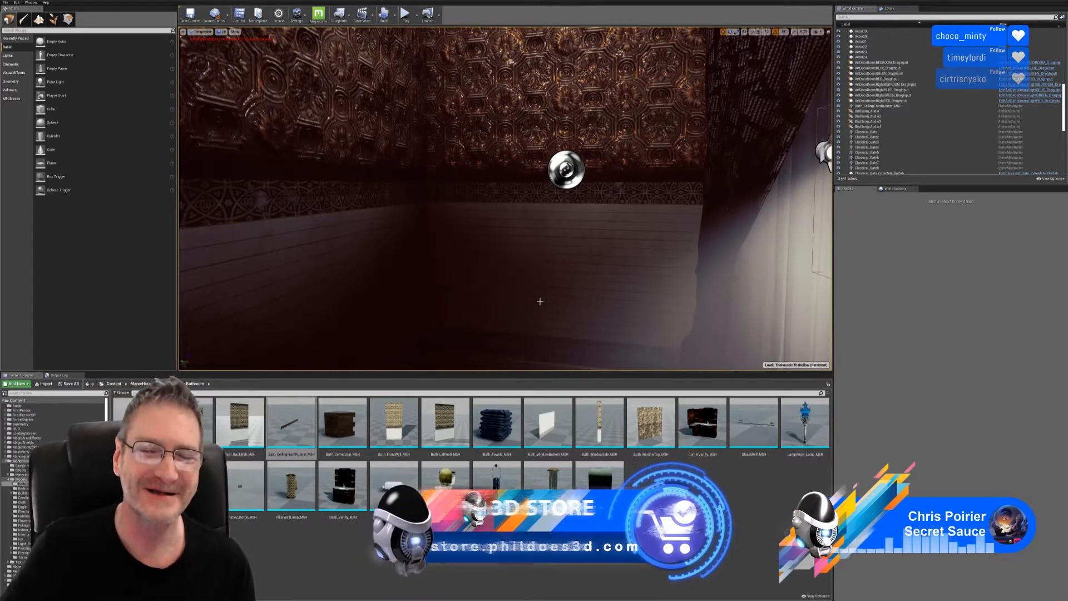
- Place the Bath_CornerJoin_MSH mesh in the room corner beside the window wall, near the decorative border
{"action": "right_click_drag", "start_coordinate": [539, 301], "coordinate": [615, 266]}
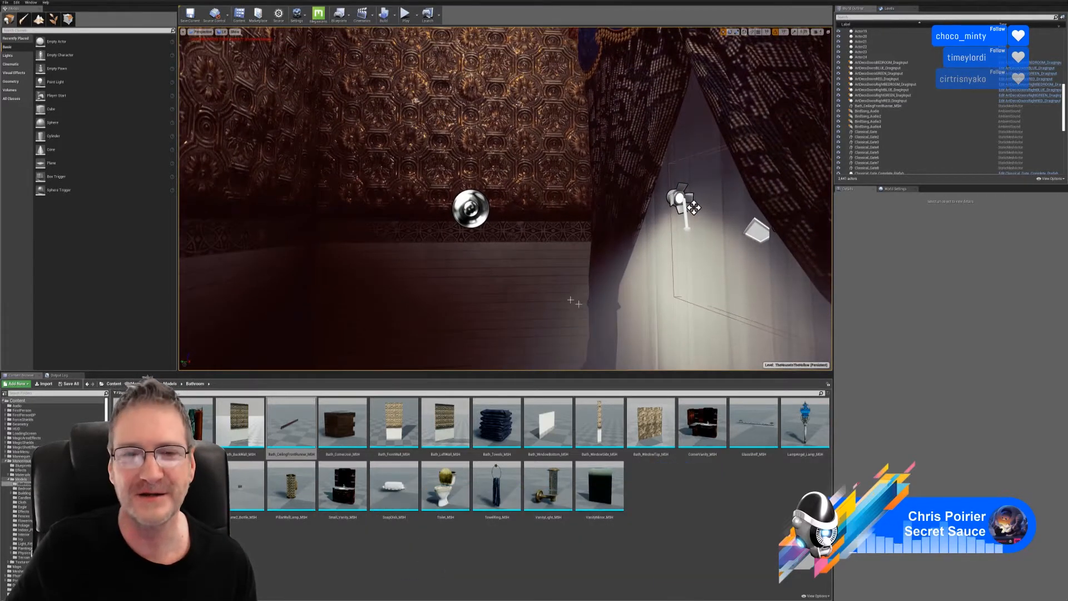
{"action": "right_click_drag", "start_coordinate": [574, 302], "coordinate": [553, 294]}
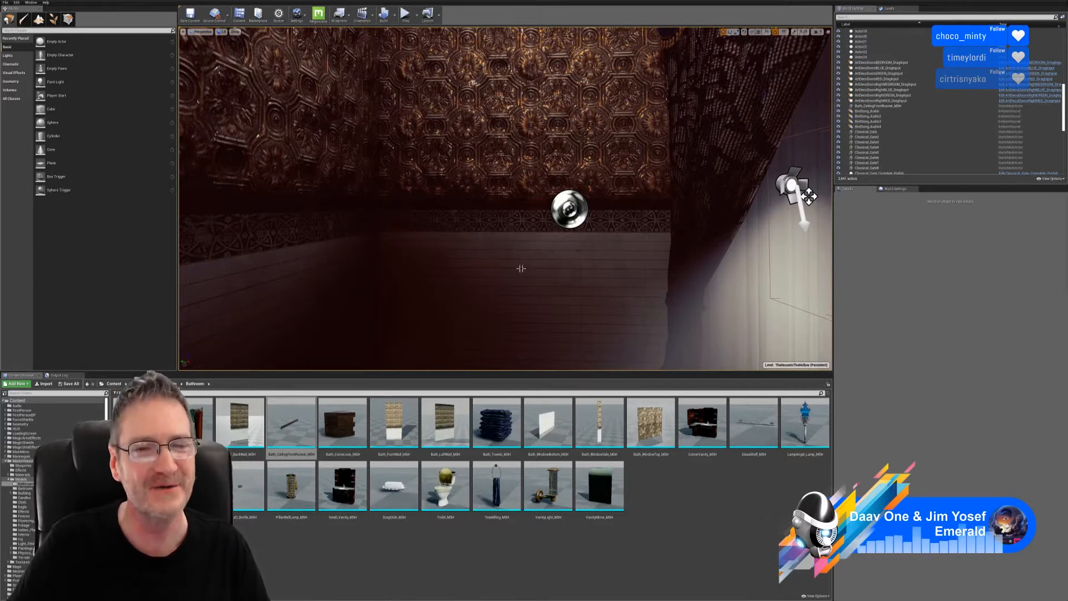
{"action": "right_click_drag", "start_coordinate": [519, 267], "coordinate": [488, 248]}
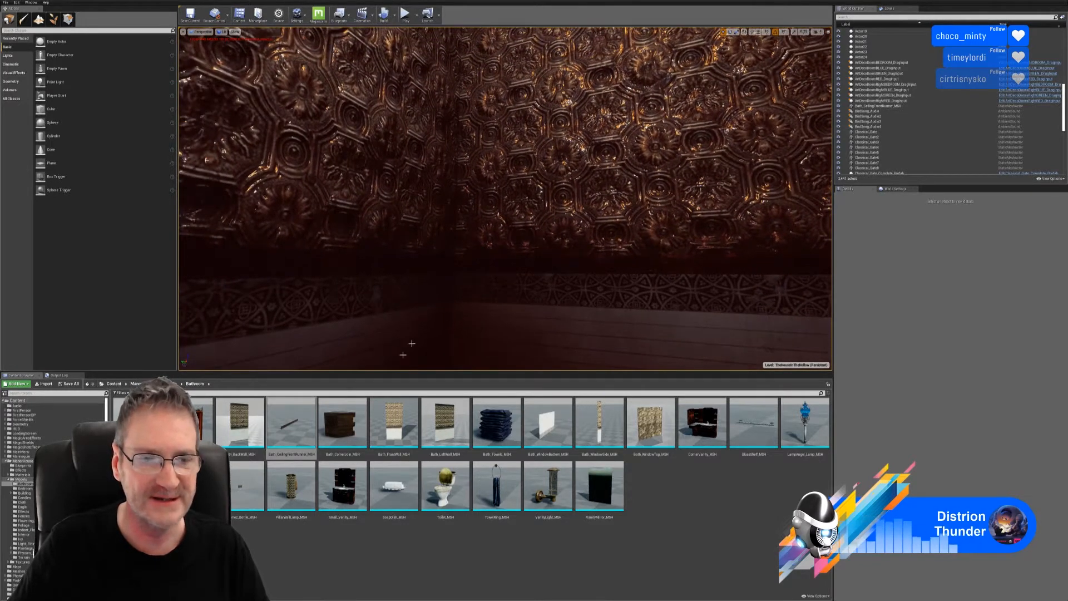
{"action": "left_click_drag", "start_coordinate": [342, 423], "coordinate": [462, 333]}
{"action": "right_click_drag", "start_coordinate": [462, 333], "coordinate": [468, 260]}
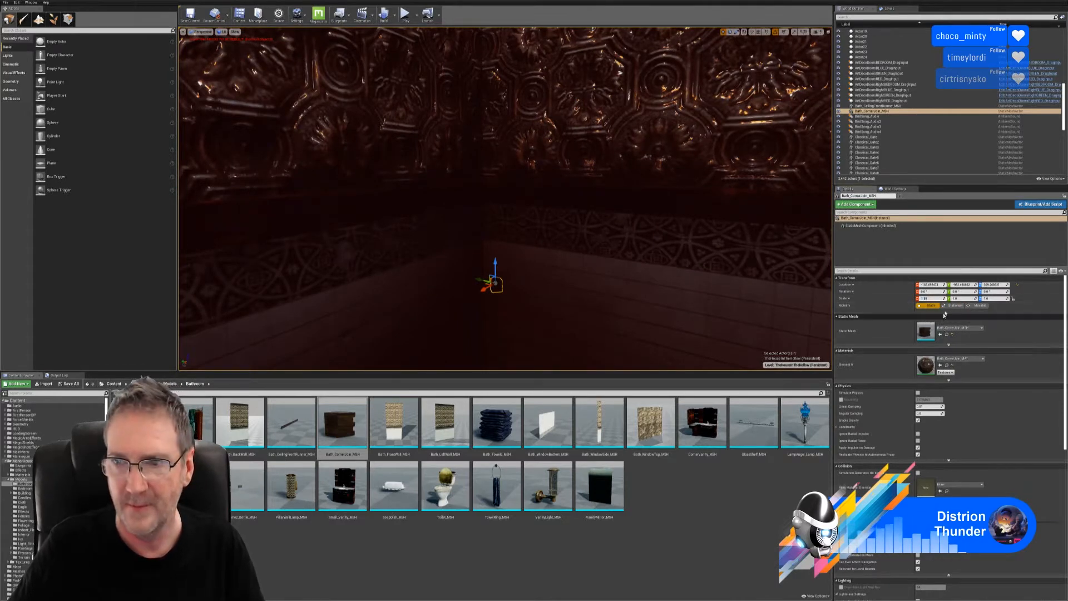
- Apply the copied scale value to the corner join's X, Y and Z scale
{"action": "key", "text": "ctrl+v"}
{"action": "left_click", "coordinate": [966, 299]}
{"action": "key", "text": "ctrl+v"}
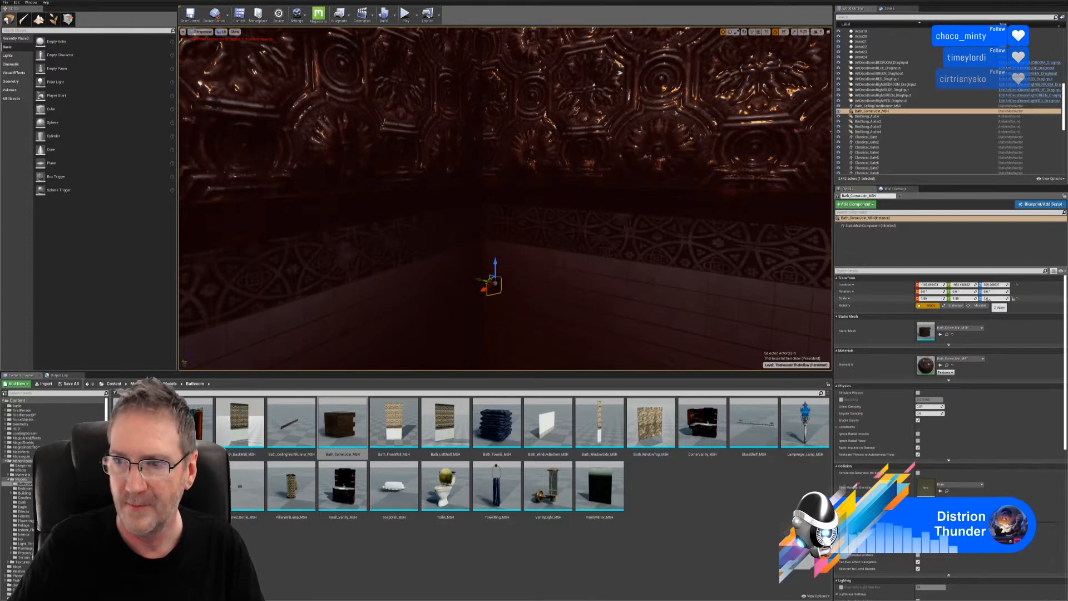
{"action": "left_click", "coordinate": [995, 299]}
{"action": "key", "text": "ctrl+v"}
{"action": "left_click", "coordinate": [959, 298]}
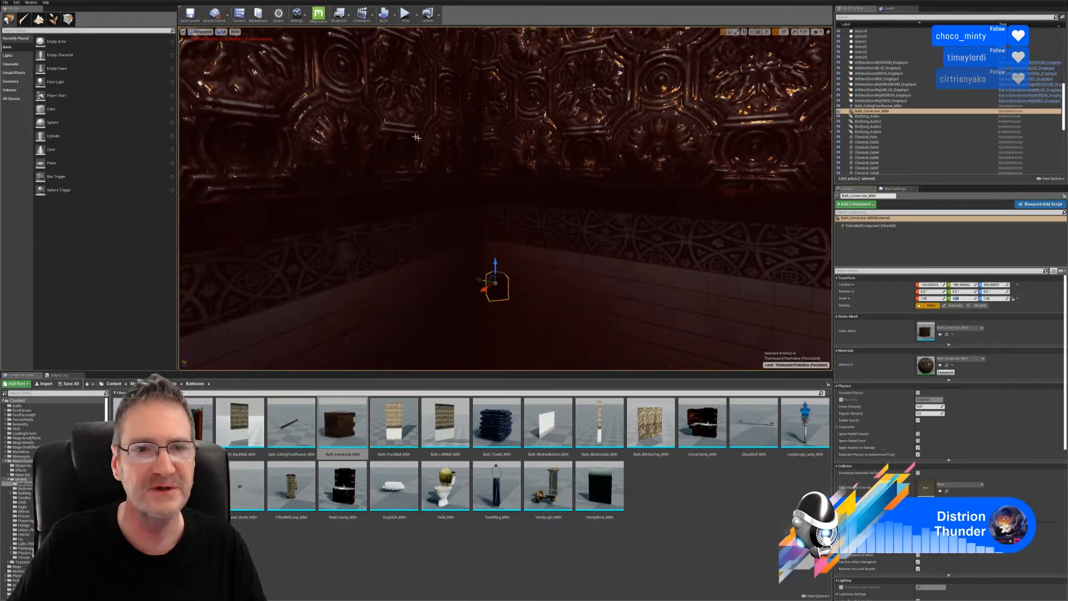
- Switch the view to unlit shading and raise the corner join to the wooden trim in the room corner
{"action": "left_click", "coordinate": [223, 32]}
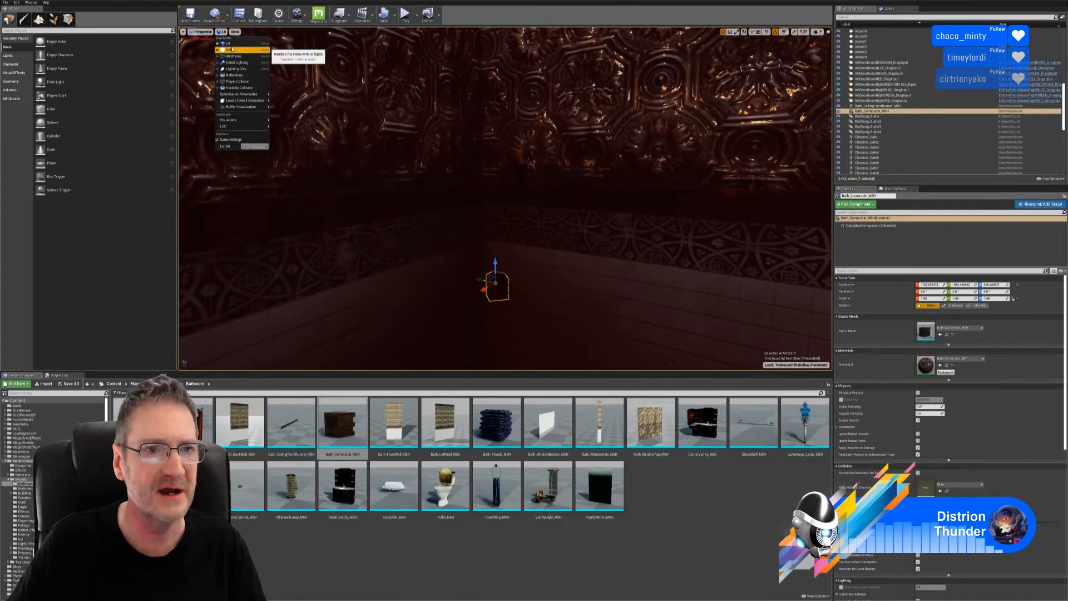
{"action": "left_click", "coordinate": [233, 47]}
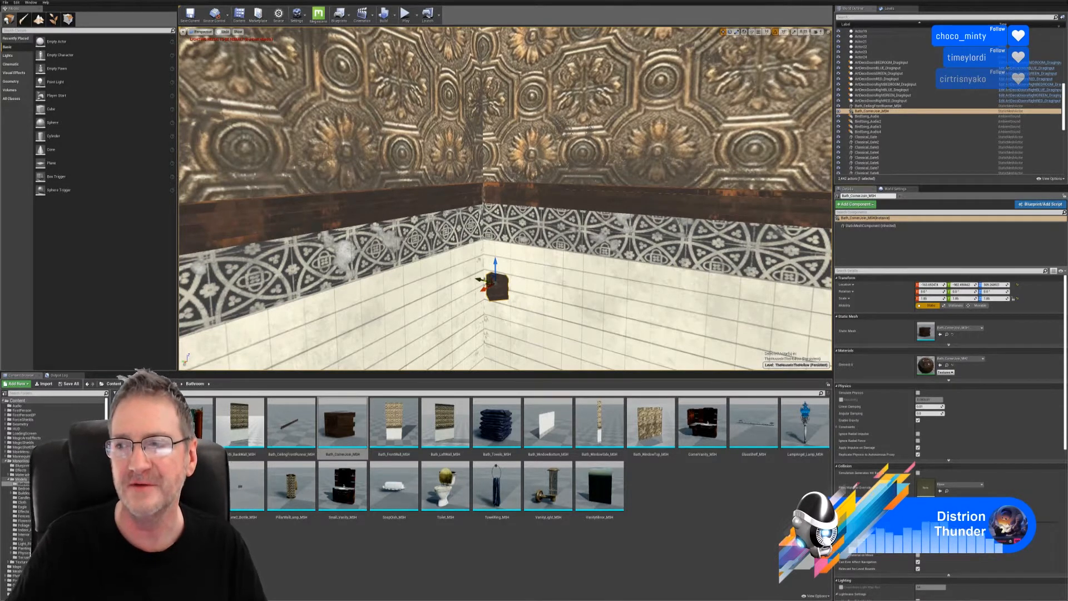
{"action": "mouse_move", "coordinate": [505, 199]}
{"action": "right_mouse_down"}
{"action": "mouse_move", "coordinate": [499, 210]}
{"action": "mouse_move", "coordinate": [508, 221]}
{"action": "mouse_move", "coordinate": [510, 211]}
{"action": "right_mouse_up"}
{"action": "key", "text": "w"}
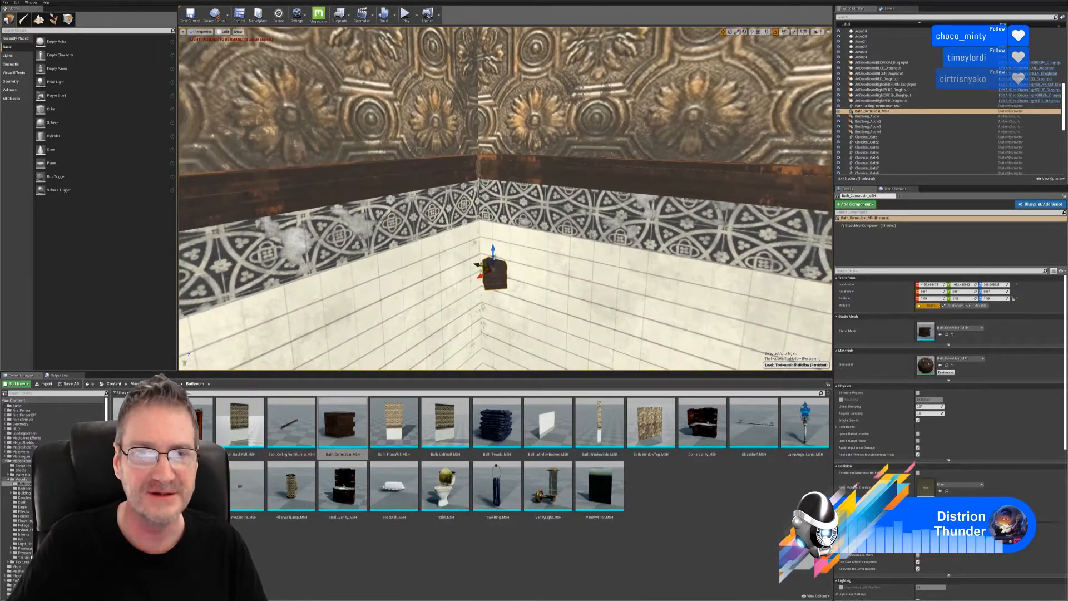
{"action": "left_click_drag", "start_coordinate": [493, 251], "coordinate": [470, 170]}
{"action": "right_click_drag", "start_coordinate": [520, 245], "coordinate": [502, 262]}
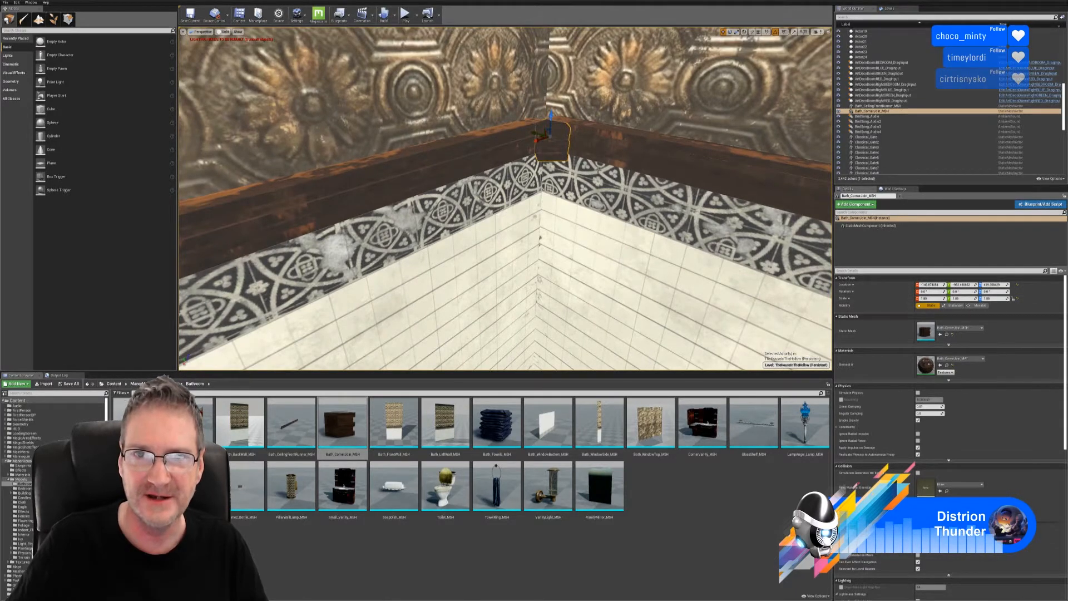
- Nudge the corner join into the room corner so it covers the seam between the two ceiling runners
{"action": "right_click_drag", "start_coordinate": [598, 171], "coordinate": [626, 174]}
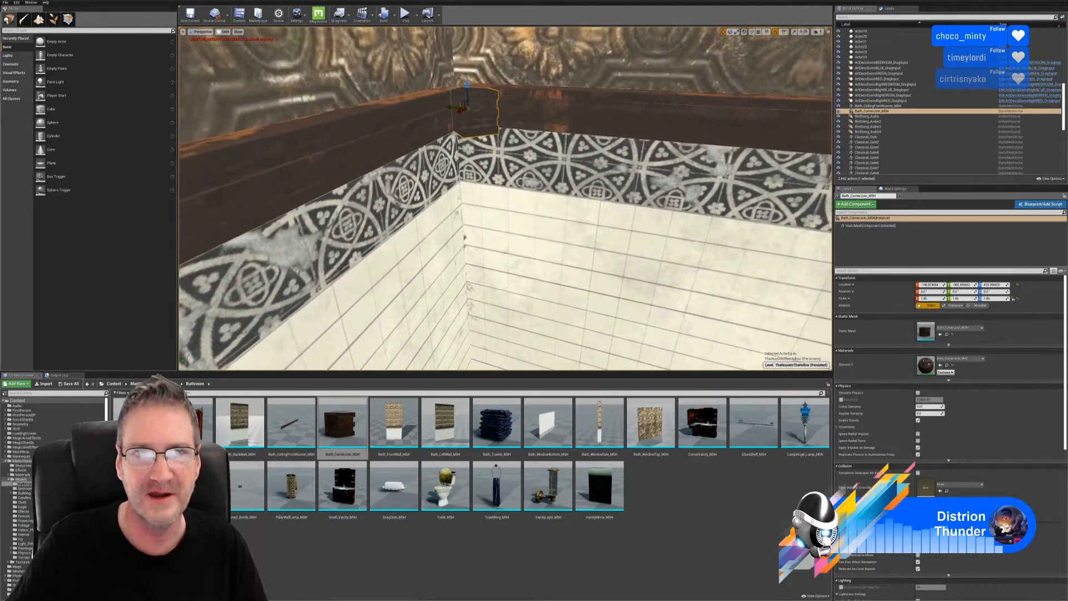
{"action": "mouse_move", "coordinate": [453, 105]}
{"action": "left_mouse_down"}
{"action": "mouse_move", "coordinate": [436, 104]}
{"action": "mouse_move", "coordinate": [454, 88]}
{"action": "mouse_move", "coordinate": [455, 106]}
{"action": "left_mouse_up"}
{"action": "right_click_drag", "start_coordinate": [453, 107], "coordinate": [449, 83]}
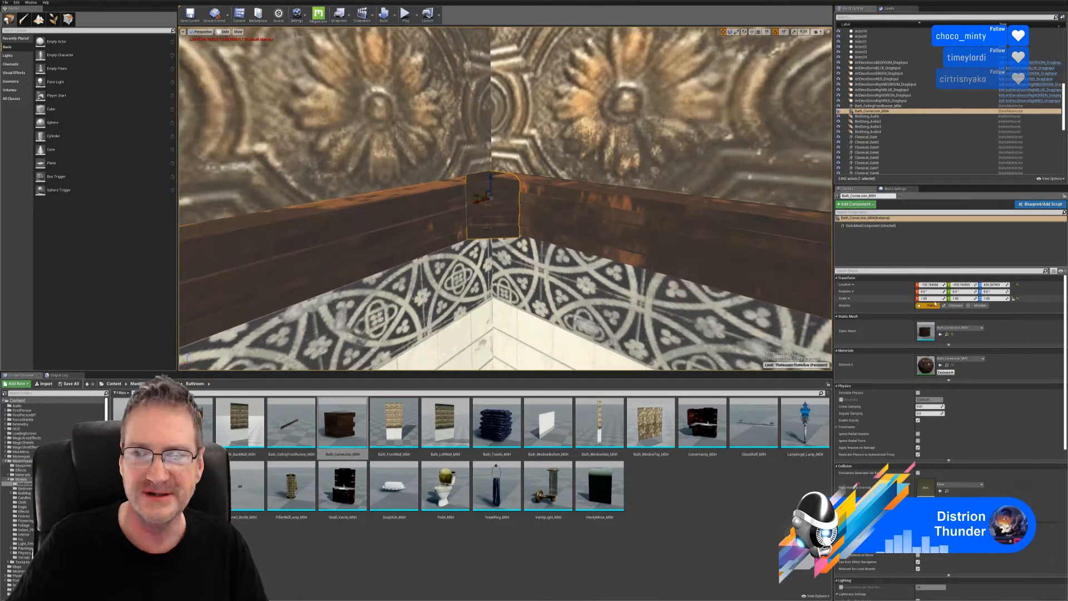
- Set the corner join's scale to 1.9 on the X, Y and Z axes
{"action": "left_click", "coordinate": [929, 299]}
{"action": "type", "text": "1.9"}
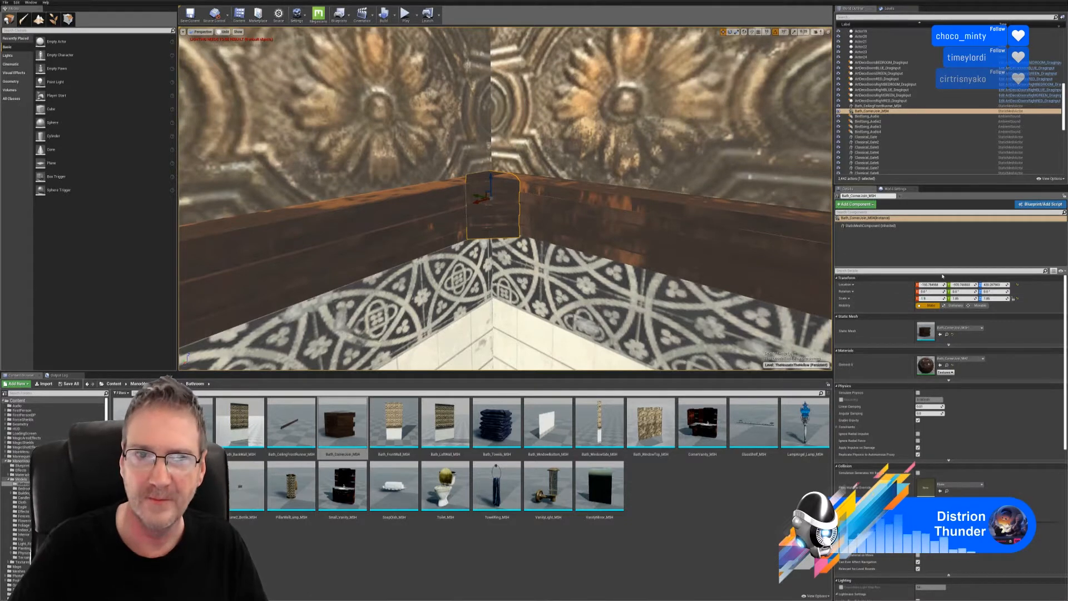
{"action": "key", "text": "Return"}
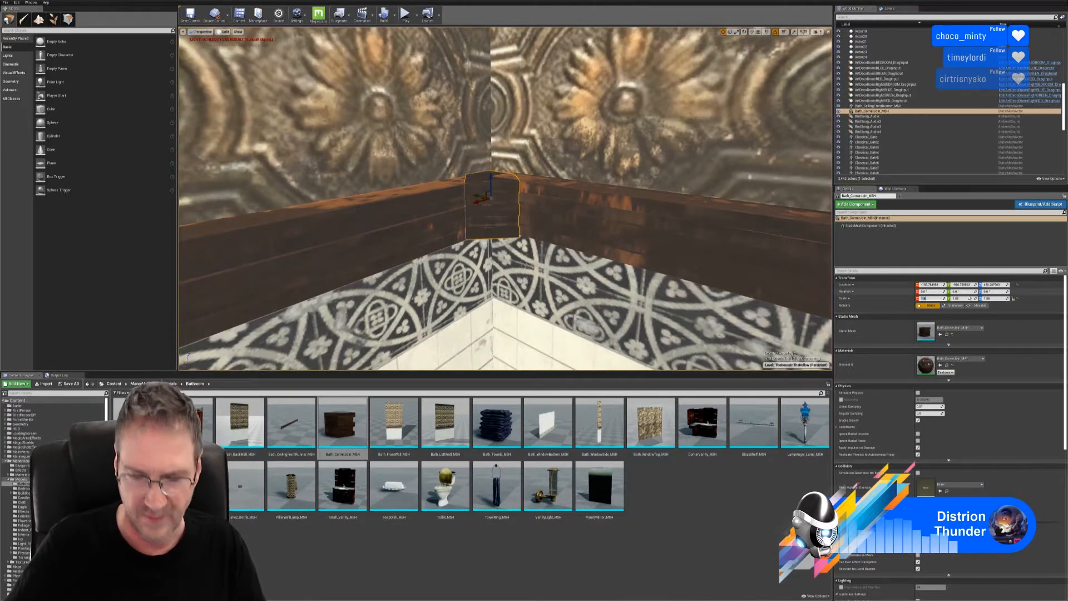
{"action": "left_click", "coordinate": [965, 299]}
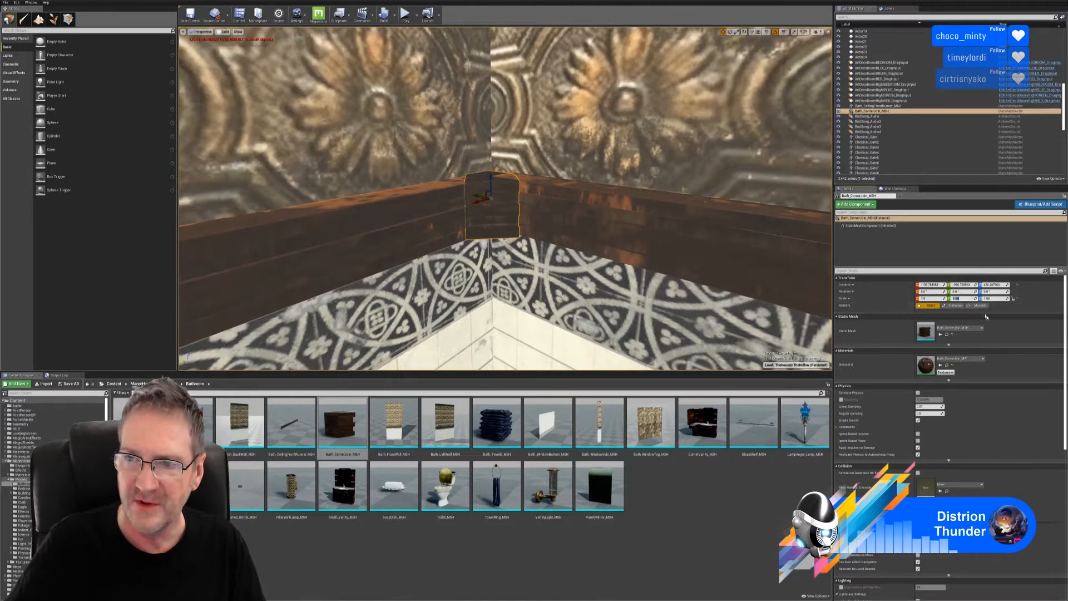
{"action": "type", "text": "1.9"}
{"action": "left_click", "coordinate": [993, 298]}
{"action": "type", "text": "1.9"}
{"action": "key", "text": "Return"}
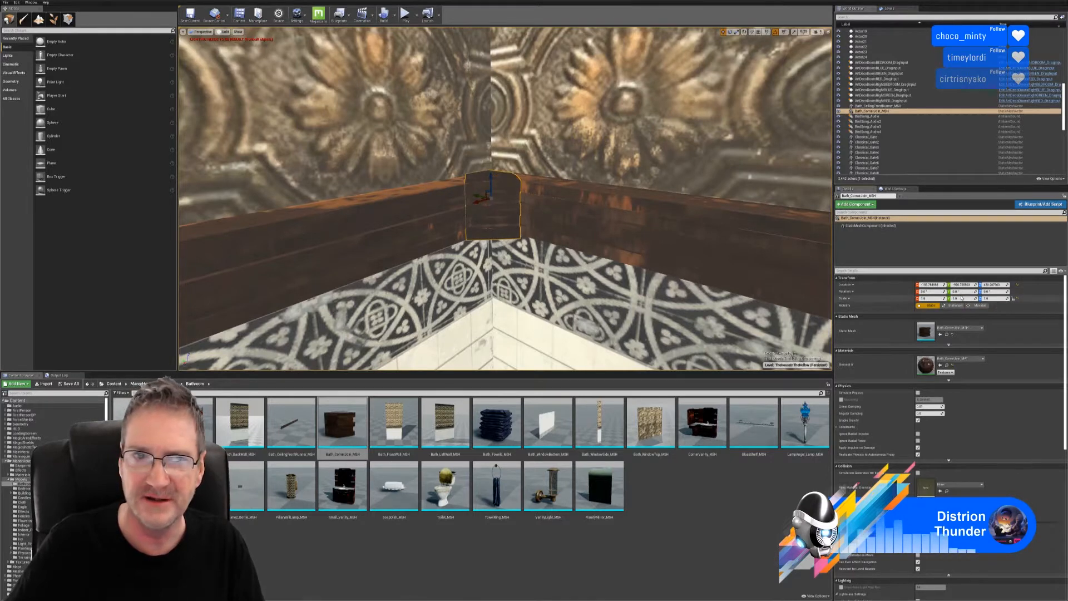
- Enlarge the corner join to a scale of 2.1 on all axes and check its fit against both runners
{"action": "left_click", "coordinate": [929, 299]}
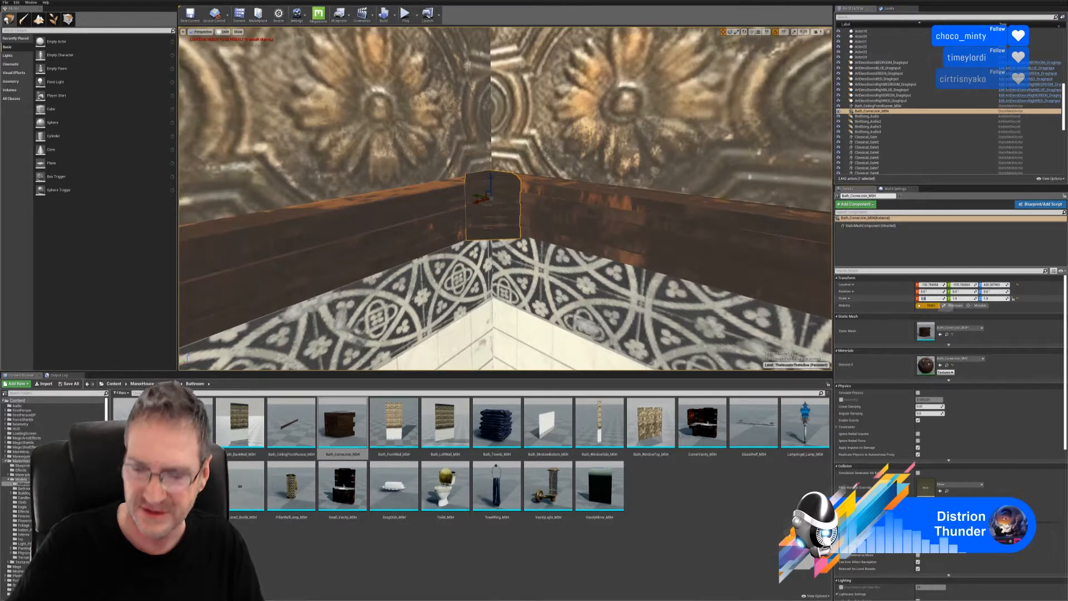
{"action": "type", "text": "2"}
{"action": "key", "text": "Return"}
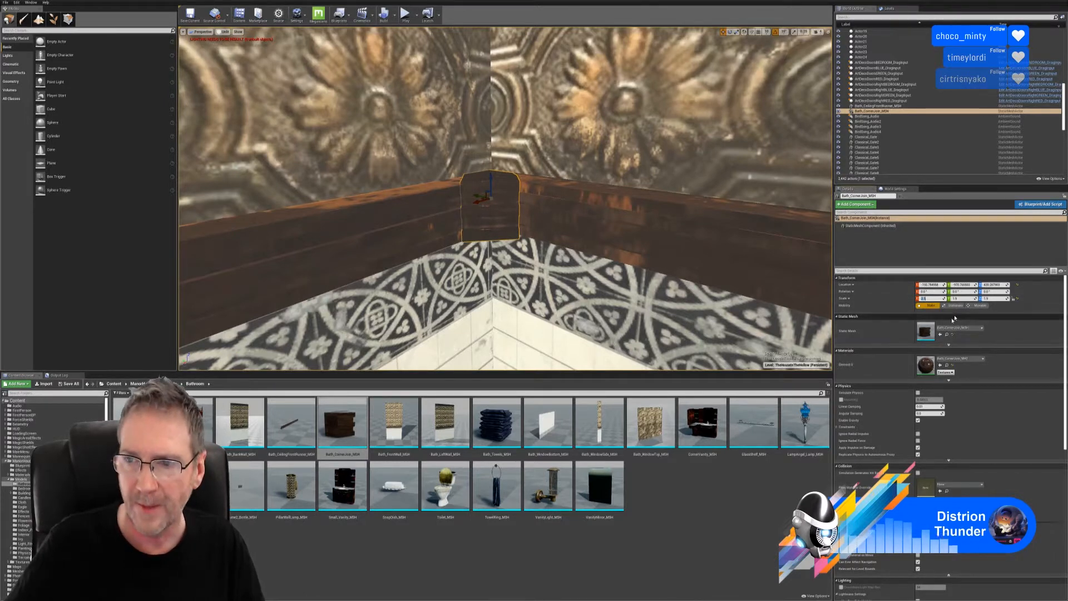
{"action": "left_click", "coordinate": [961, 298]}
{"action": "type", "text": "2.1"}
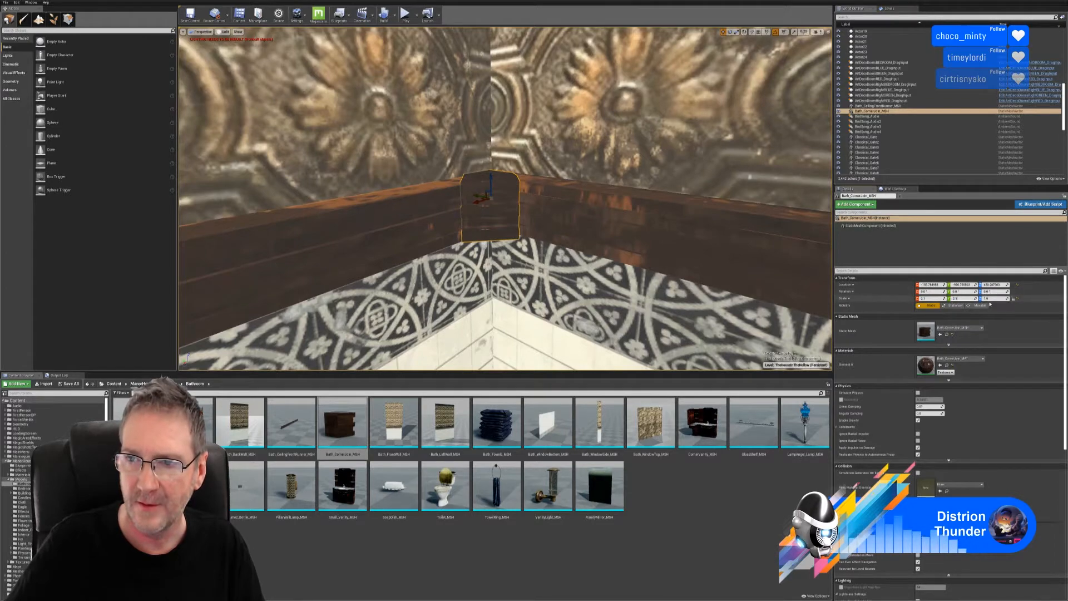
{"action": "key", "text": "Return"}
{"action": "key", "text": "Return"}
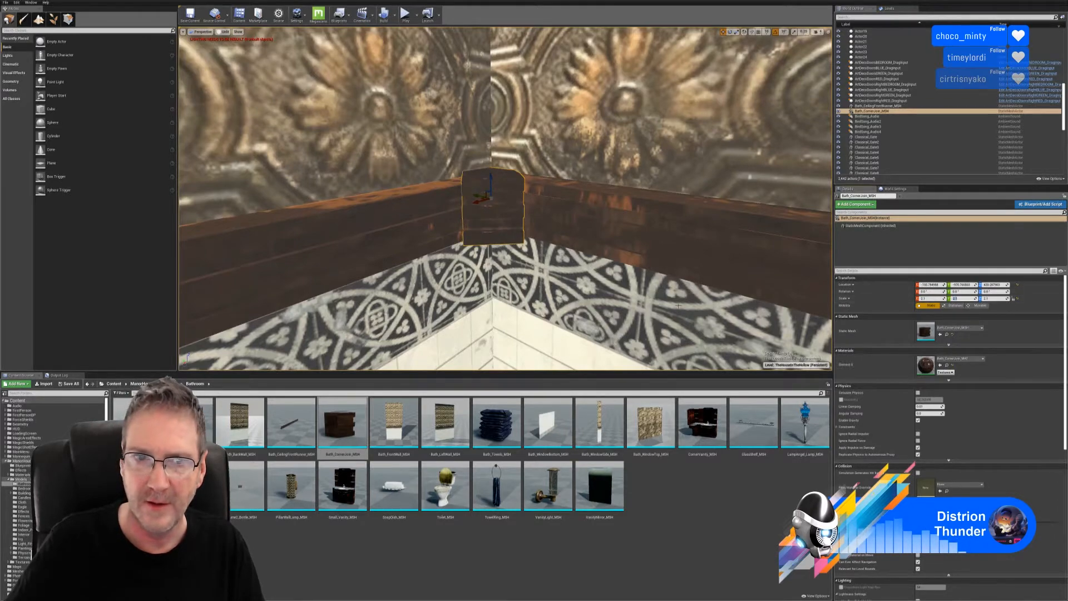
{"action": "right_click_drag", "start_coordinate": [589, 222], "coordinate": [497, 252]}
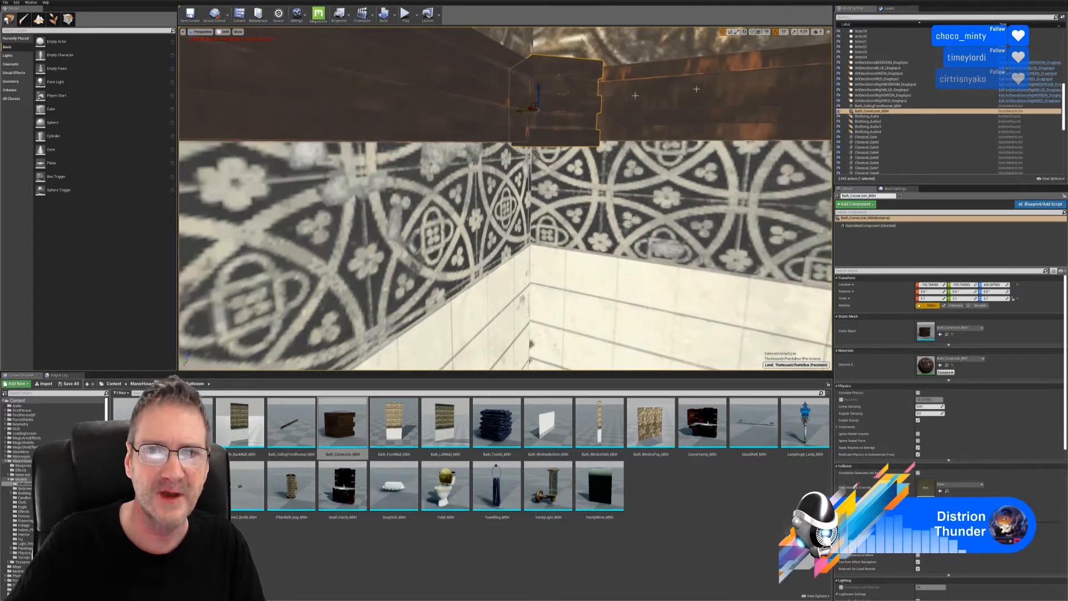
{"action": "right_click_drag", "start_coordinate": [696, 89], "coordinate": [648, 137]}
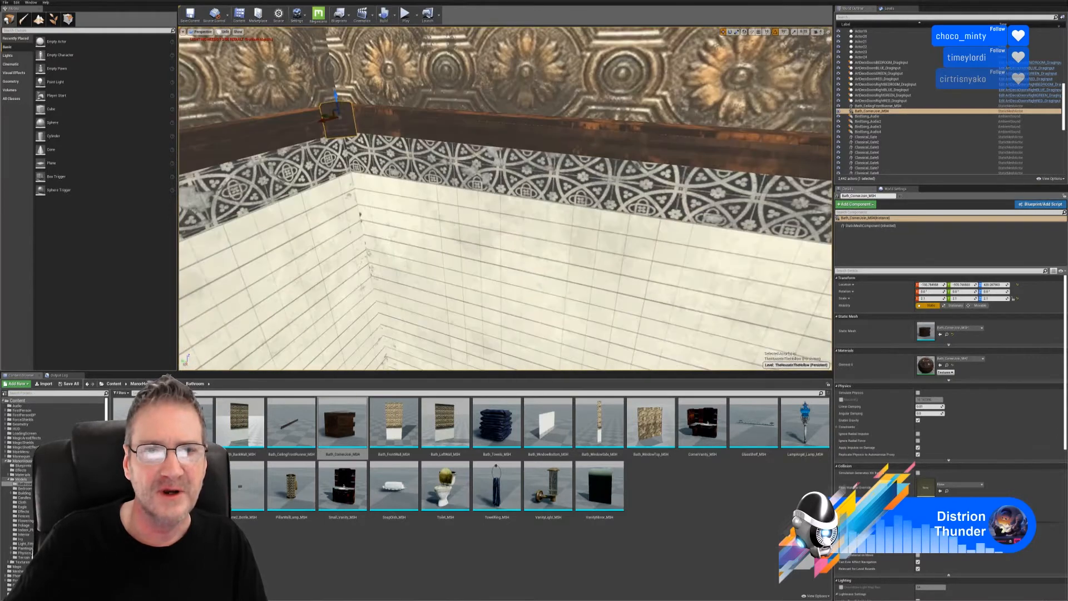
- Duplicate the corner join and slide the copy along the adjoining wall's trim towards the window
{"action": "right_click", "coordinate": [346, 128]}
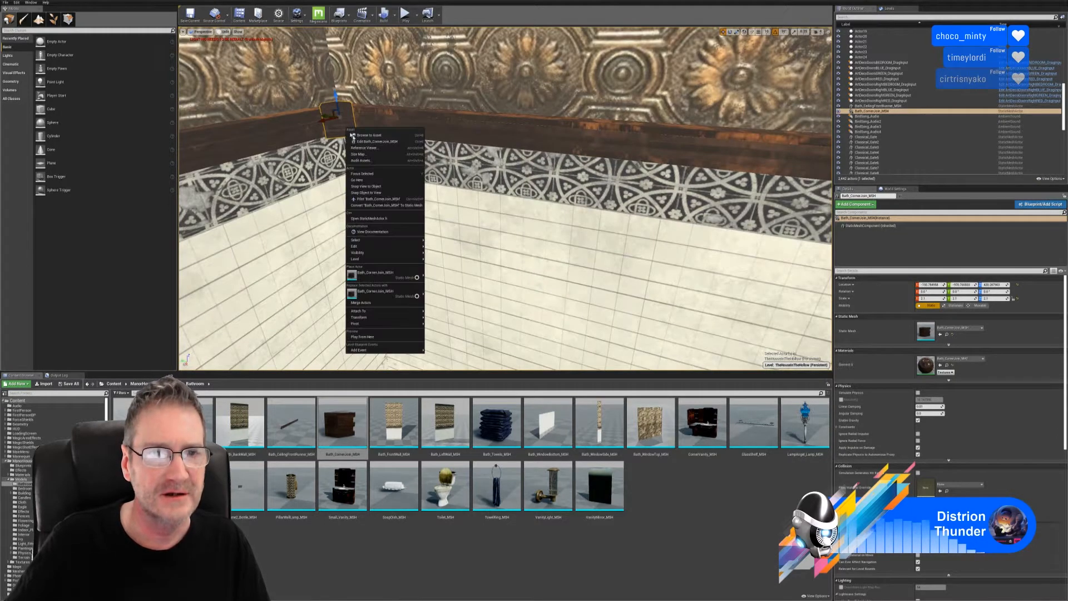
{"action": "mouse_move", "coordinate": [390, 247]}
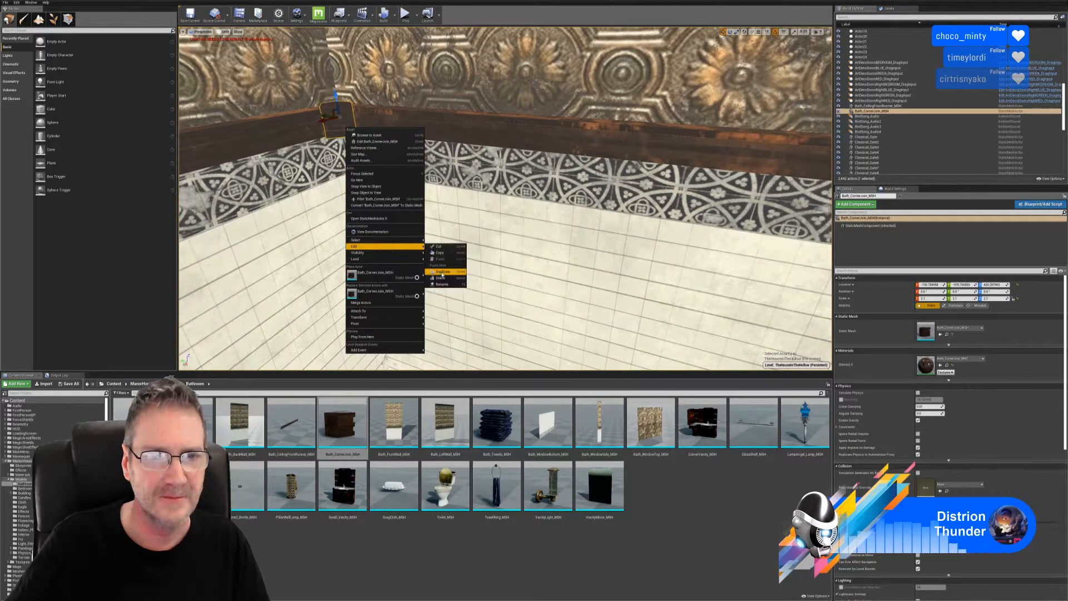
{"action": "left_click", "coordinate": [439, 272]}
{"action": "right_click_drag", "start_coordinate": [423, 214], "coordinate": [464, 216]}
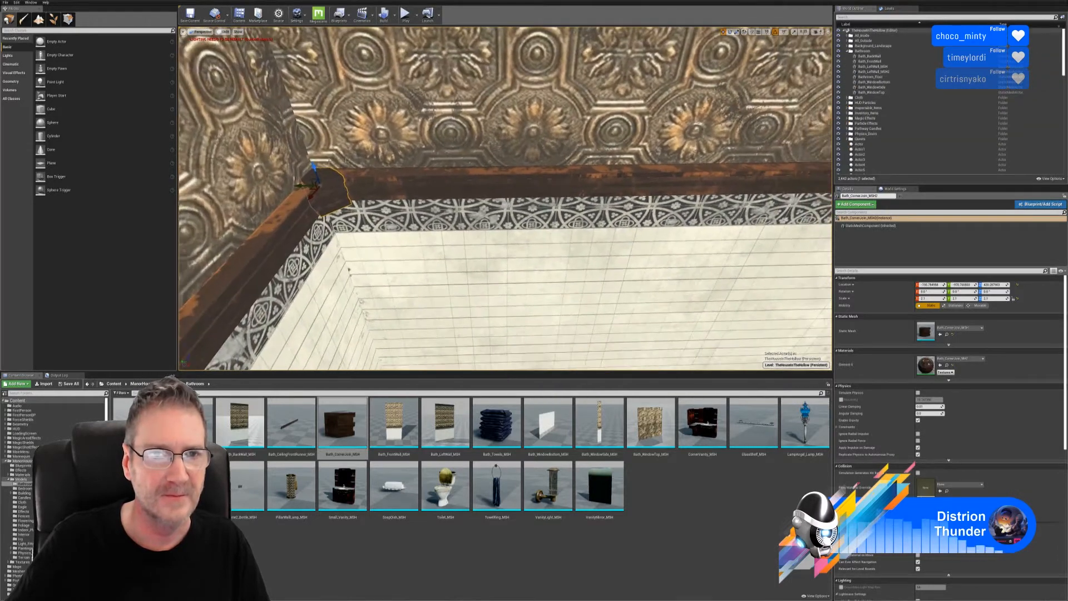
{"action": "left_click_drag", "start_coordinate": [303, 185], "coordinate": [662, 184]}
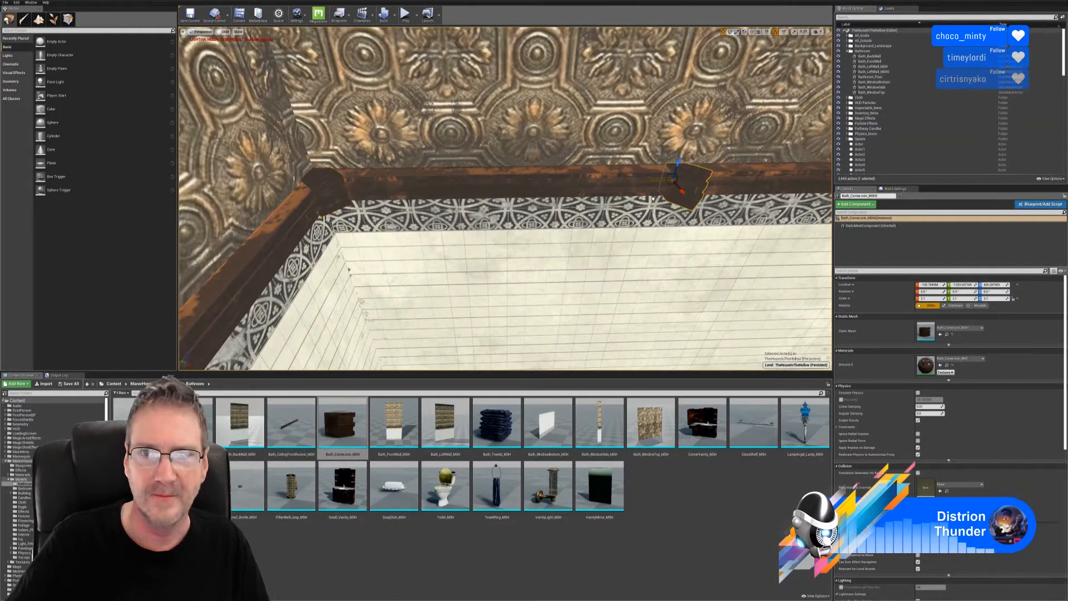
- Rotate the duplicated corner join a quarter turn about its vertical axis to suit the window-side corner
{"action": "left_click", "coordinate": [729, 31]}
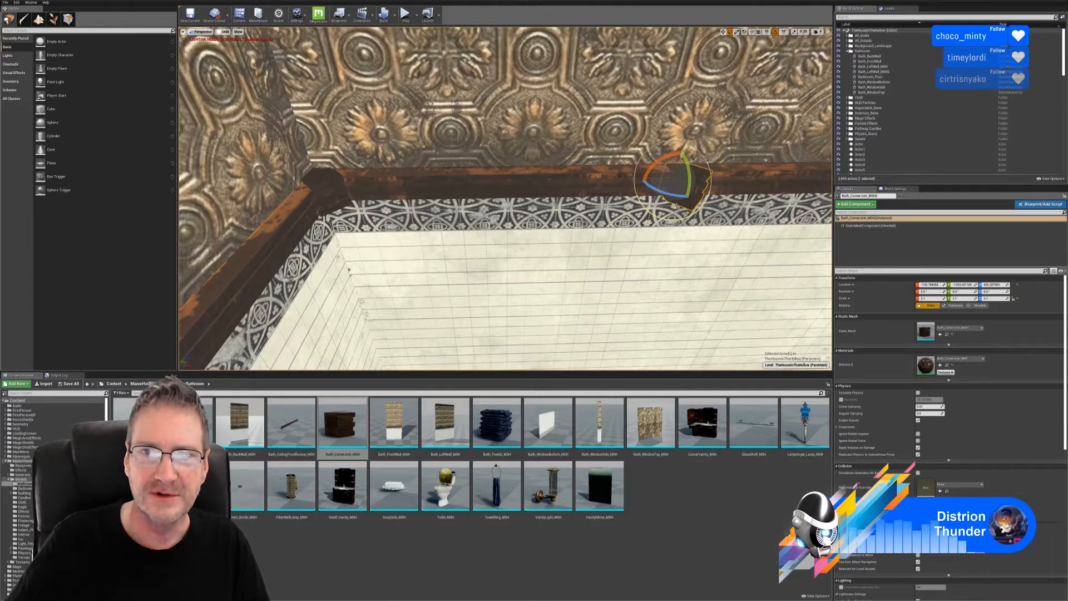
{"action": "left_click_drag", "start_coordinate": [670, 196], "coordinate": [811, 179]}
{"action": "left_click", "coordinate": [723, 31]}
{"action": "right_click_drag", "start_coordinate": [700, 155], "coordinate": [778, 158]}
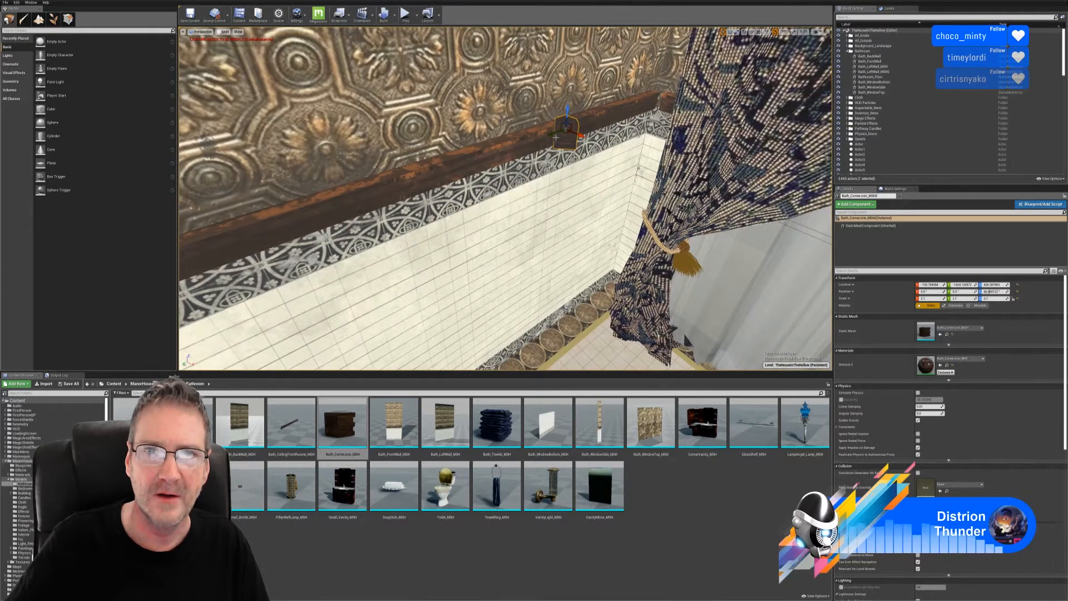
- Slide the rotated corner join into the corner beside the curtain and nudge it tight over the trim seam
{"action": "left_click_drag", "start_coordinate": [556, 136], "coordinate": [650, 112]}
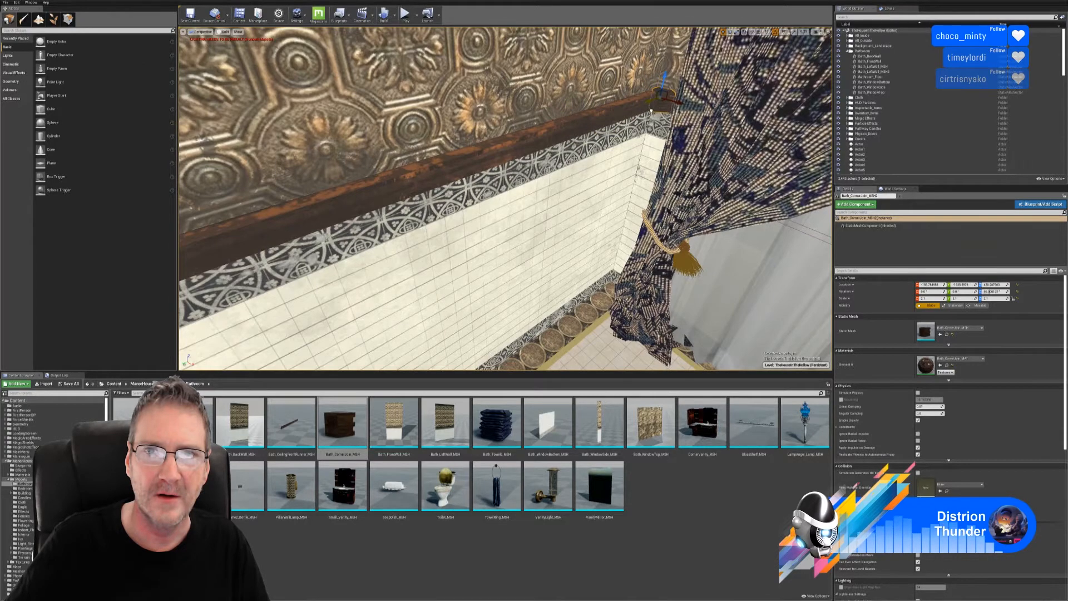
{"action": "right_click_drag", "start_coordinate": [651, 111], "coordinate": [714, 99]}
{"action": "key", "text": "w"}
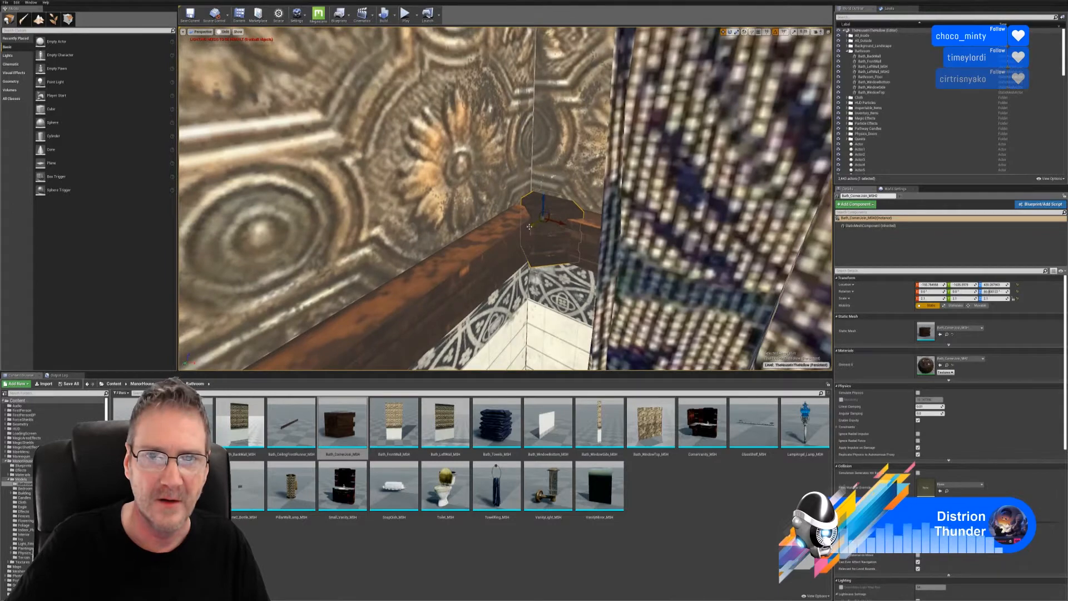
{"action": "left_click_drag", "start_coordinate": [529, 226], "coordinate": [520, 231]}
{"action": "key", "text": "s"}
{"action": "right_click_drag", "start_coordinate": [528, 225], "coordinate": [548, 267]}
- Duplicate the curtain-side corner join and move the copy across the window wall towards the opposite corner
{"action": "right_click_drag", "start_coordinate": [484, 314], "coordinate": [508, 317]}
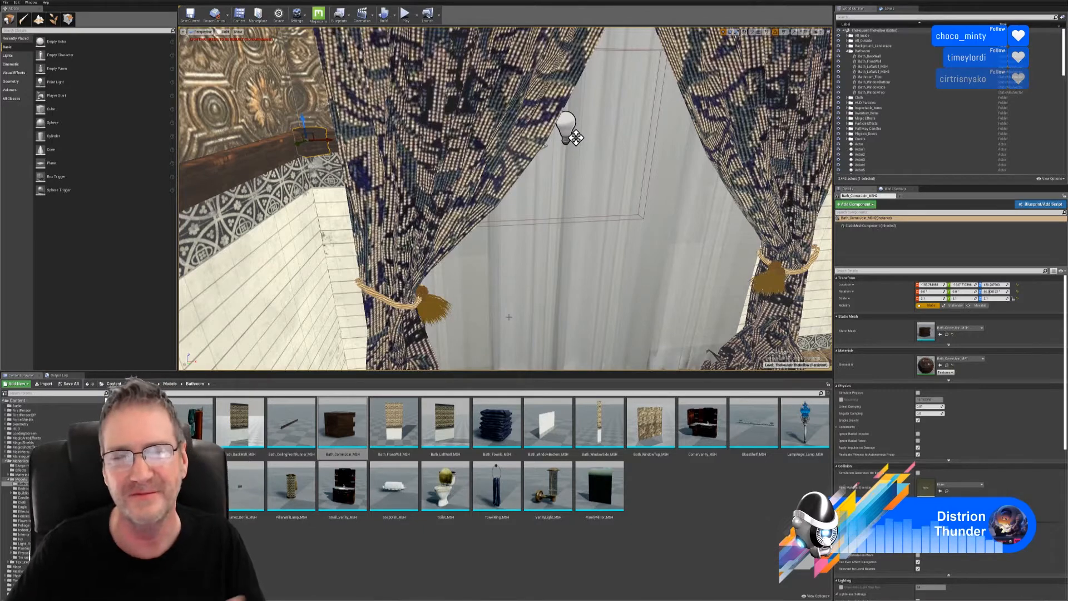
{"action": "right_click_drag", "start_coordinate": [299, 273], "coordinate": [265, 288]}
{"action": "right_click", "coordinate": [379, 140]}
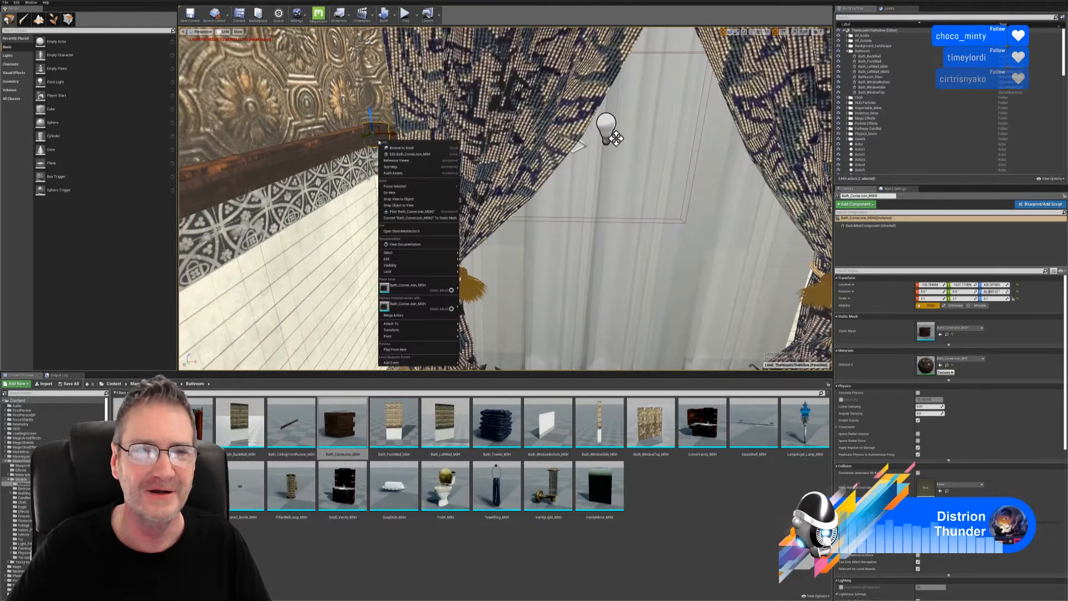
{"action": "mouse_move", "coordinate": [404, 256]}
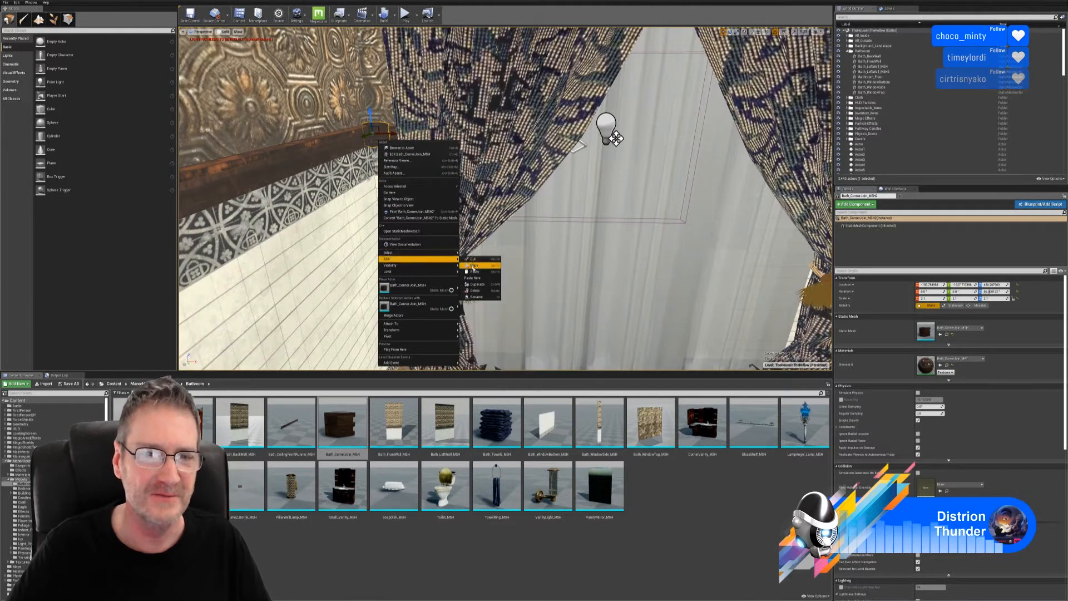
{"action": "left_click", "coordinate": [477, 285]}
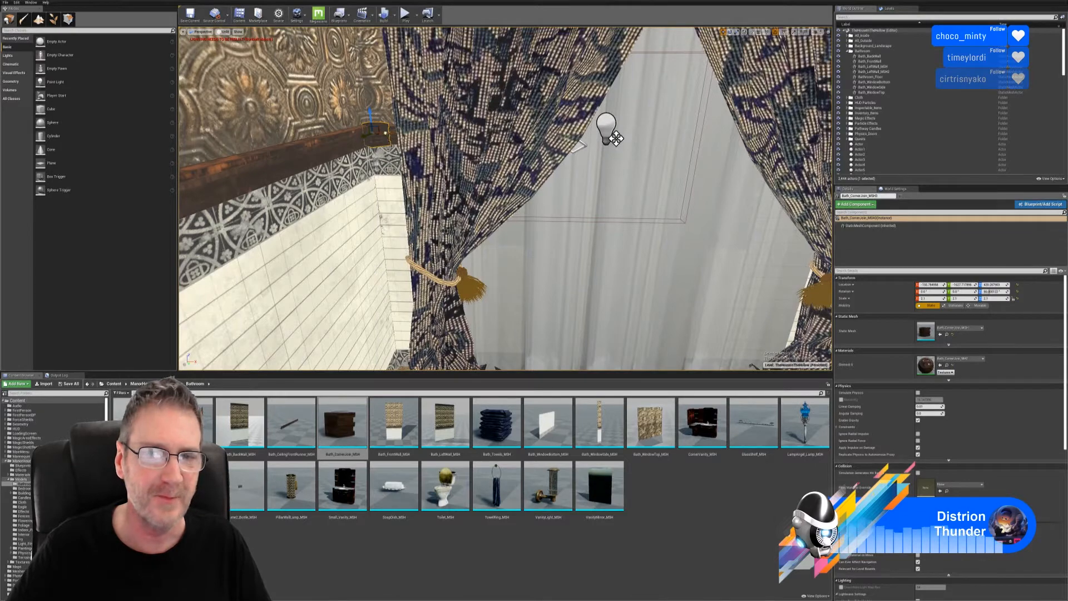
{"action": "left_click_drag", "start_coordinate": [393, 134], "coordinate": [616, 138]}
{"action": "left_click_drag", "start_coordinate": [616, 219], "coordinate": [753, 206]}
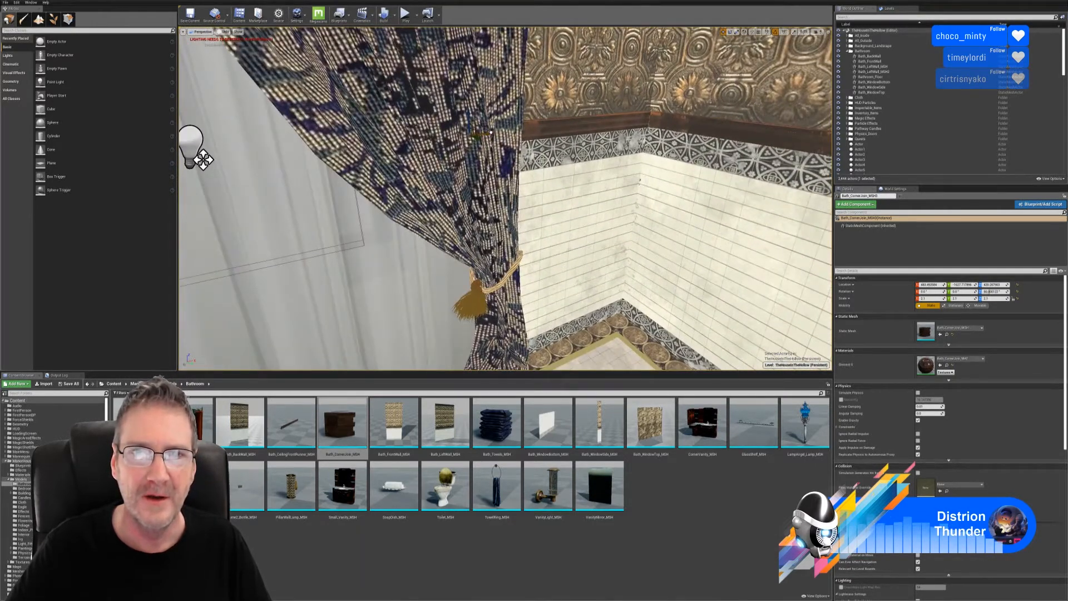
{"action": "left_click_drag", "start_coordinate": [479, 133], "coordinate": [608, 120]}
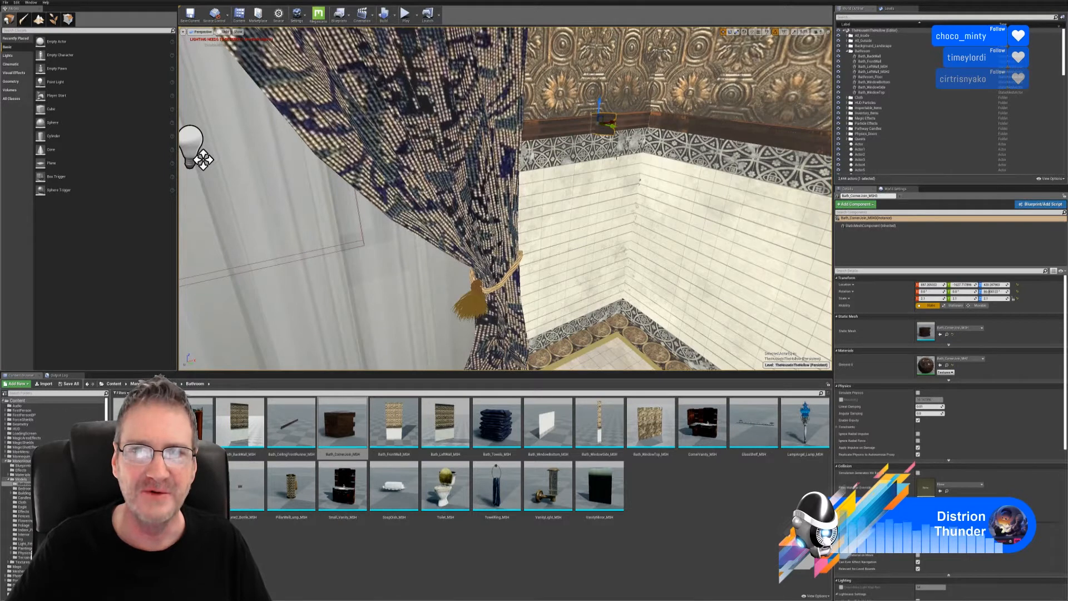
- Rotate the new corner join copy a quarter turn about its vertical axis to face the opposite corner
{"action": "left_click", "coordinate": [731, 32]}
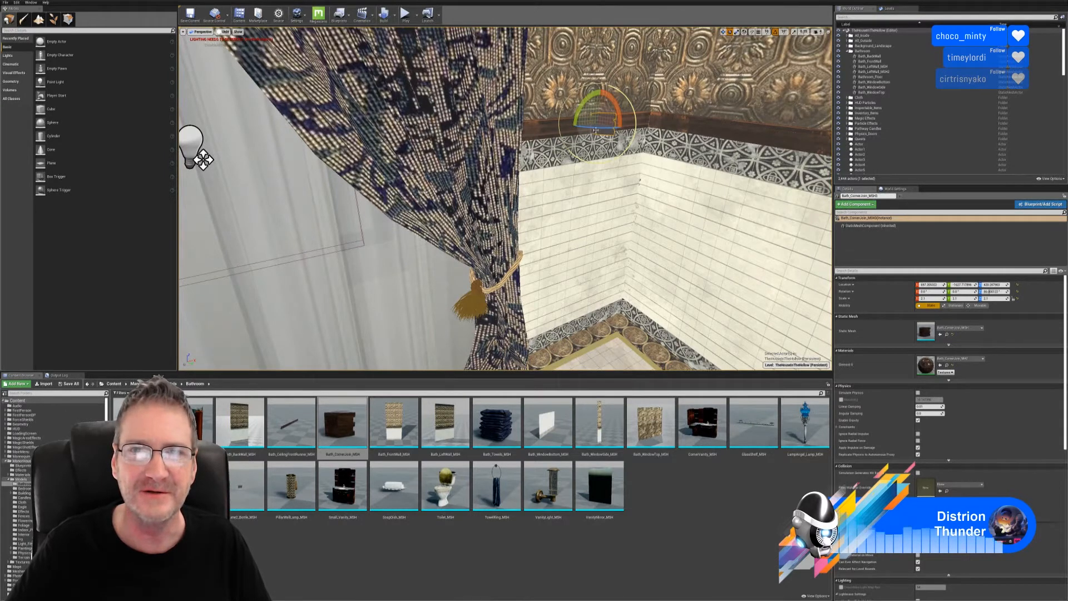
{"action": "left_click_drag", "start_coordinate": [595, 129], "coordinate": [623, 129]}
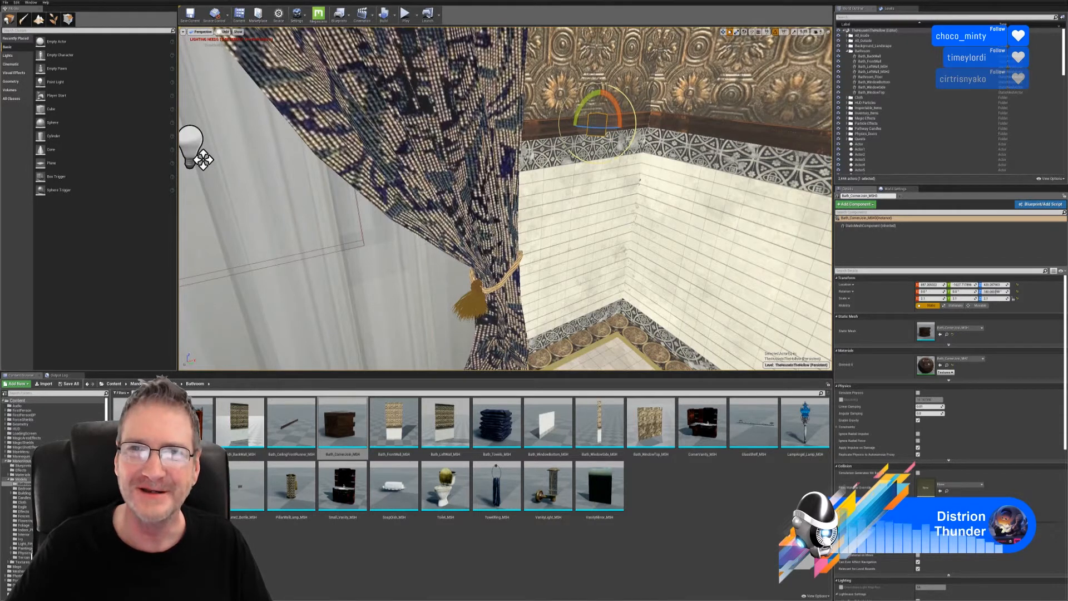
{"action": "left_click", "coordinate": [723, 32]}
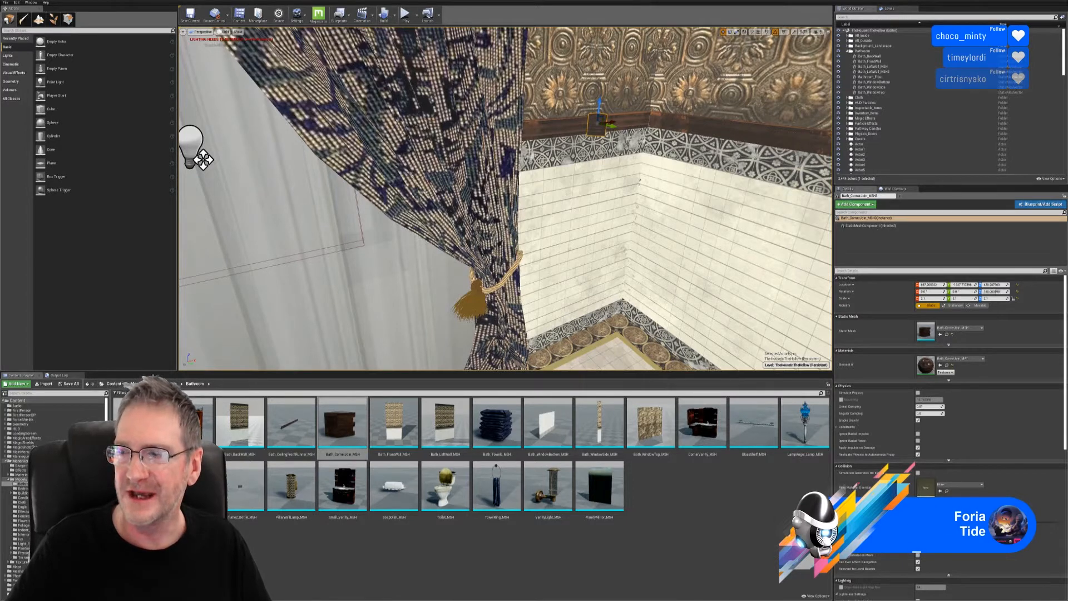
- Slide the rotated corner join along the wooden wall trim into the corner beside the curtain
{"action": "mouse_move", "coordinate": [707, 258]}
{"action": "right_mouse_down"}
{"action": "mouse_move", "coordinate": [694, 265]}
{"action": "mouse_move", "coordinate": [726, 253]}
{"action": "mouse_move", "coordinate": [715, 239]}
{"action": "right_mouse_up"}
{"action": "key", "text": "w"}
{"action": "key", "text": "w"}
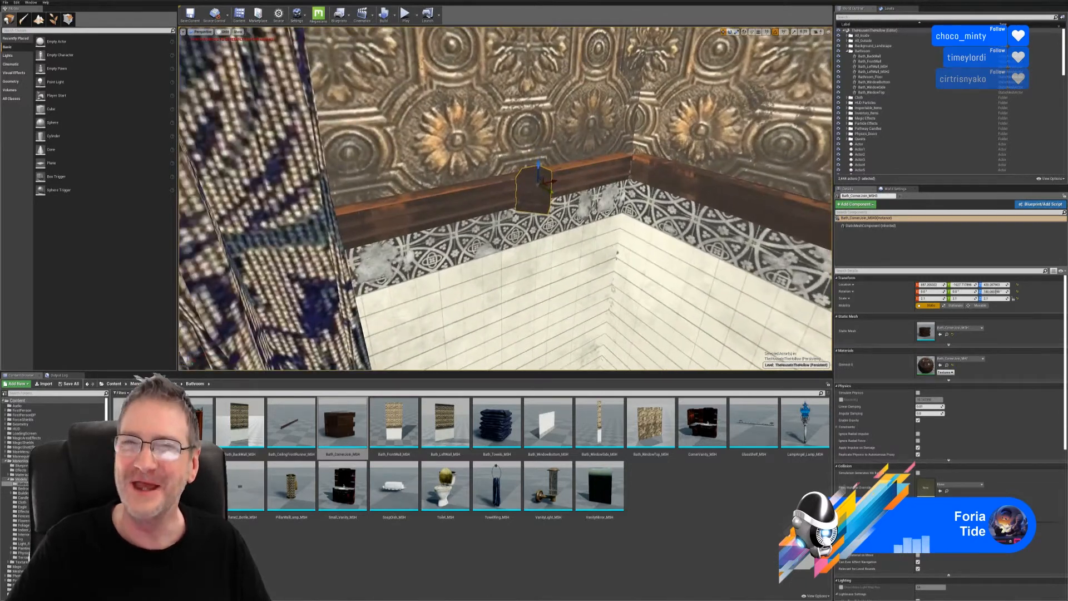
{"action": "left_click_drag", "start_coordinate": [557, 180], "coordinate": [643, 171]}
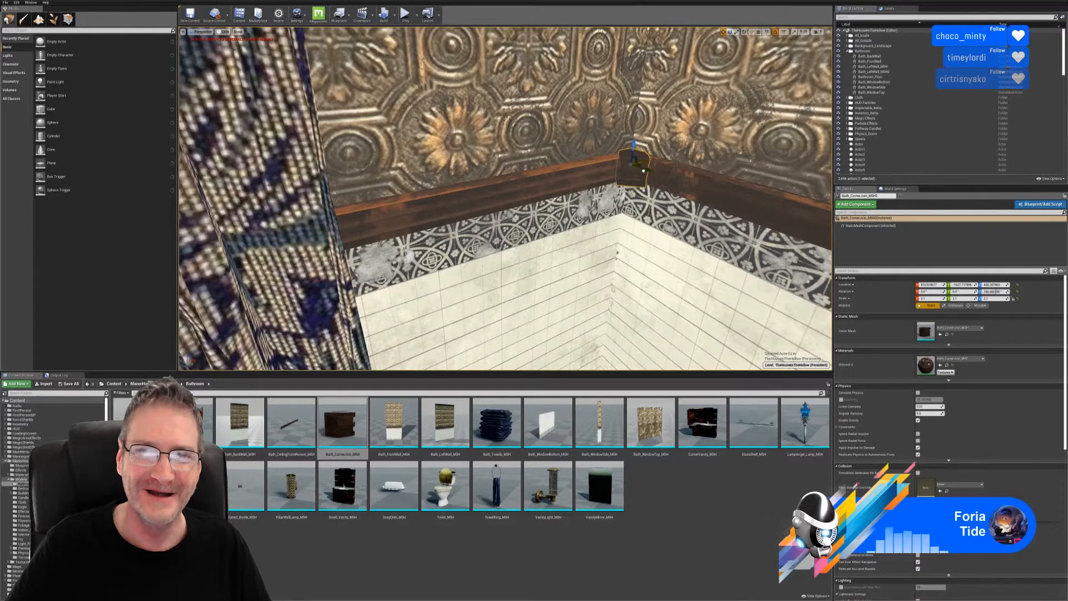
- Duplicate the corner join in the curtain-side corner and raise the copy up the wall to just below the ceiling trim
{"action": "right_click_drag", "start_coordinate": [625, 244], "coordinate": [800, 195]}
{"action": "key", "text": "w"}
{"action": "key", "text": "w"}
{"action": "key", "text": "s"}
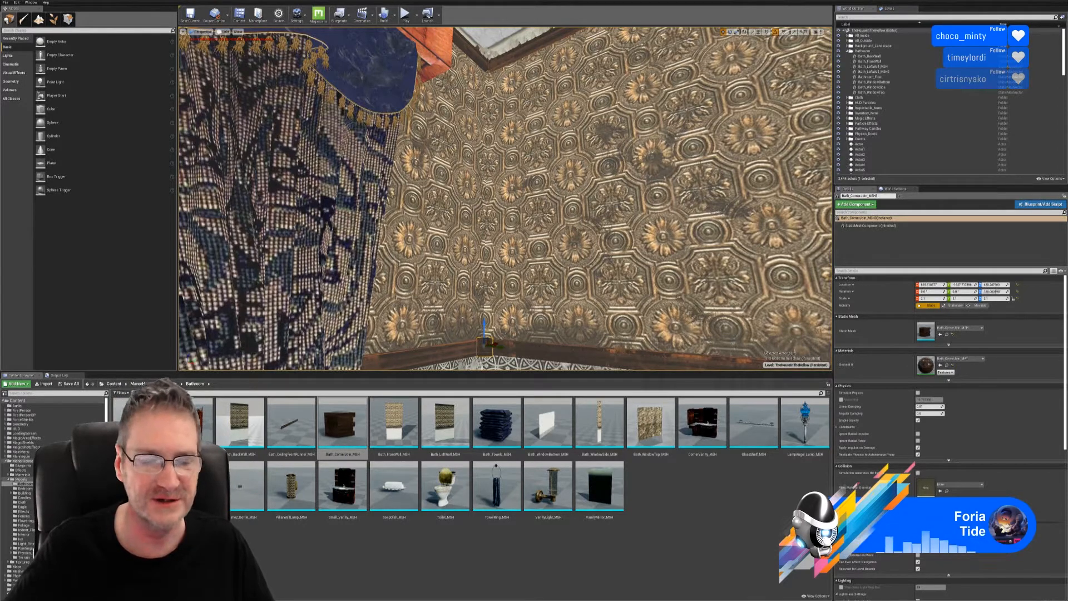
{"action": "right_click_drag", "start_coordinate": [505, 199], "coordinate": [559, 218]}
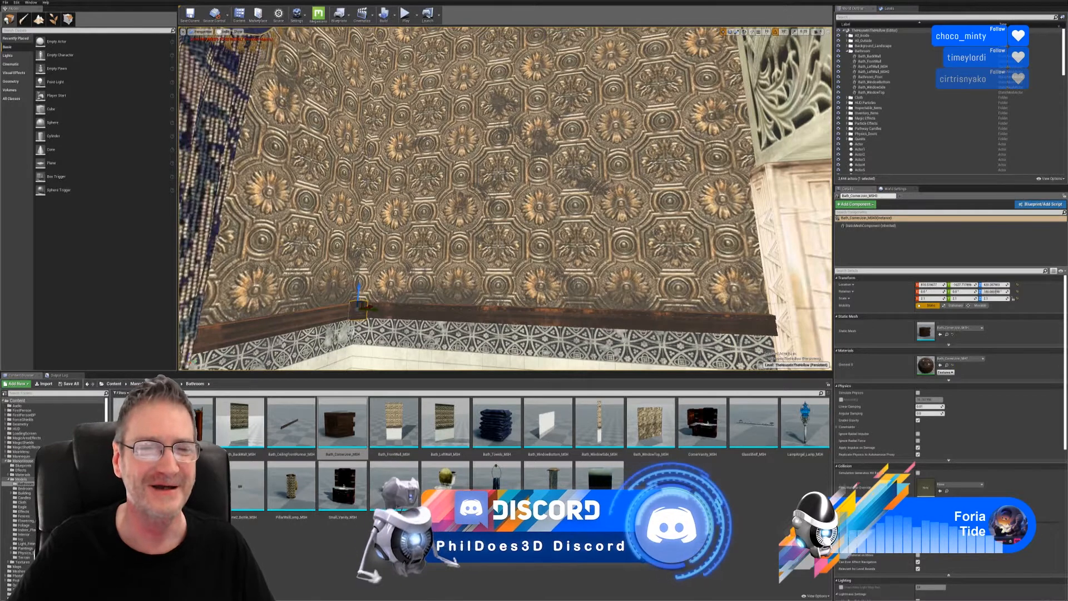
{"action": "right_click_drag", "start_coordinate": [505, 199], "coordinate": [472, 226]}
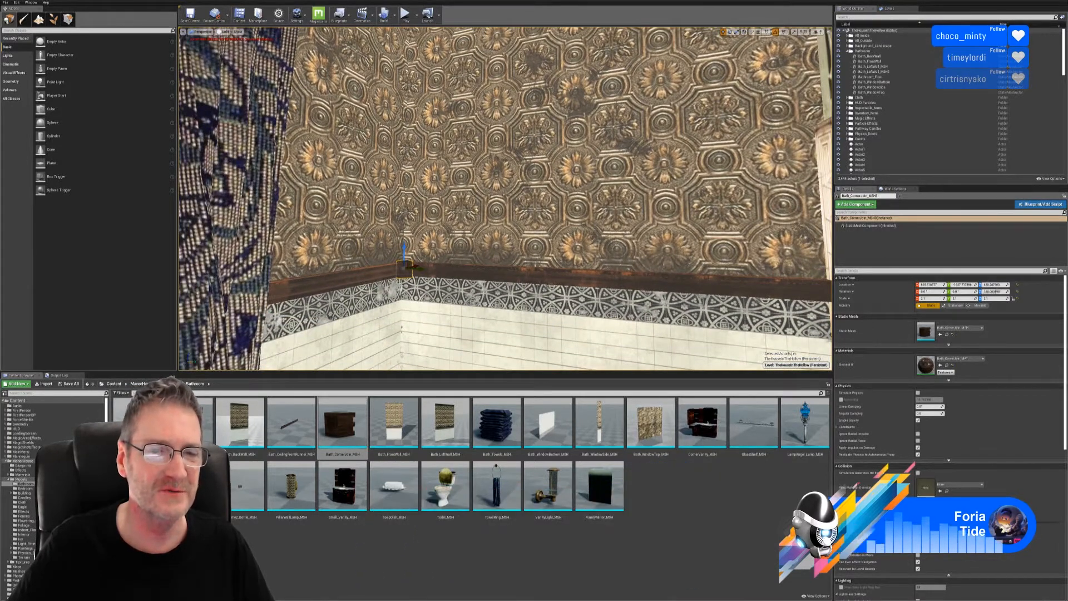
{"action": "right_click", "coordinate": [401, 268]}
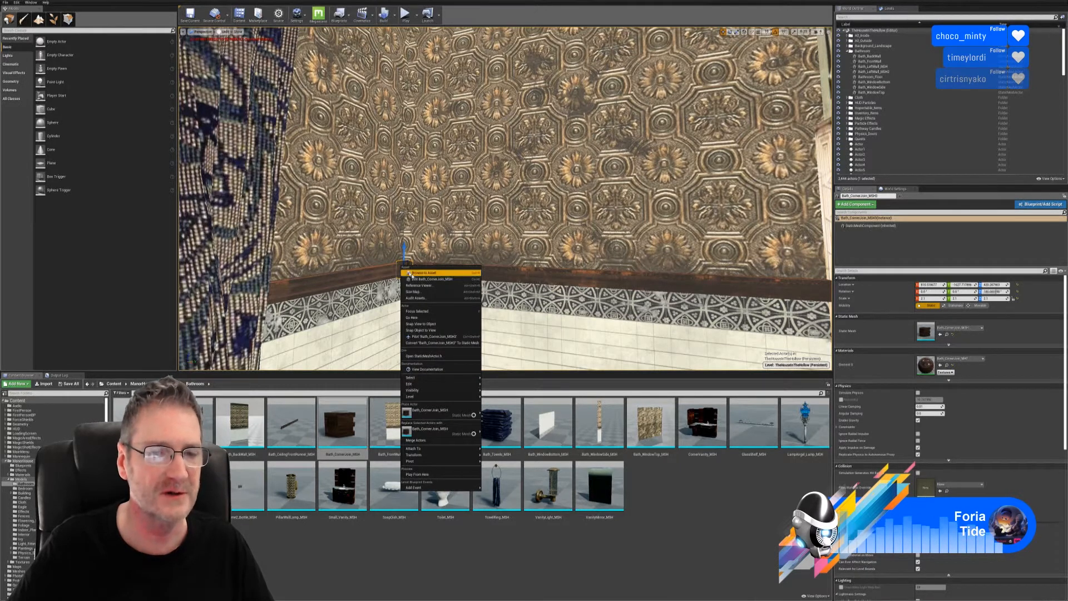
{"action": "mouse_move", "coordinate": [432, 382]}
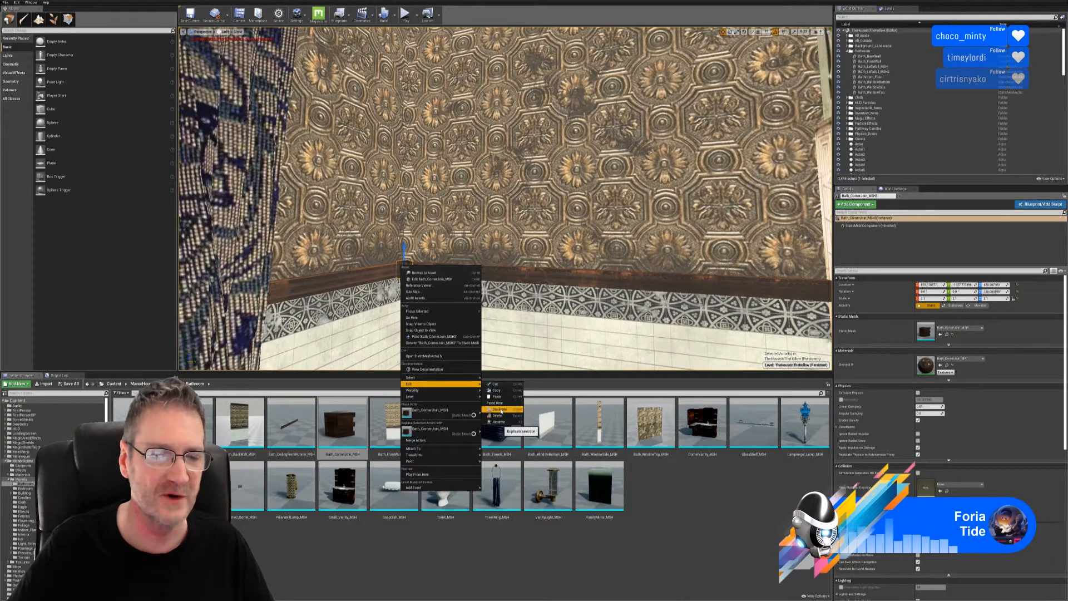
{"action": "left_click", "coordinate": [499, 409]}
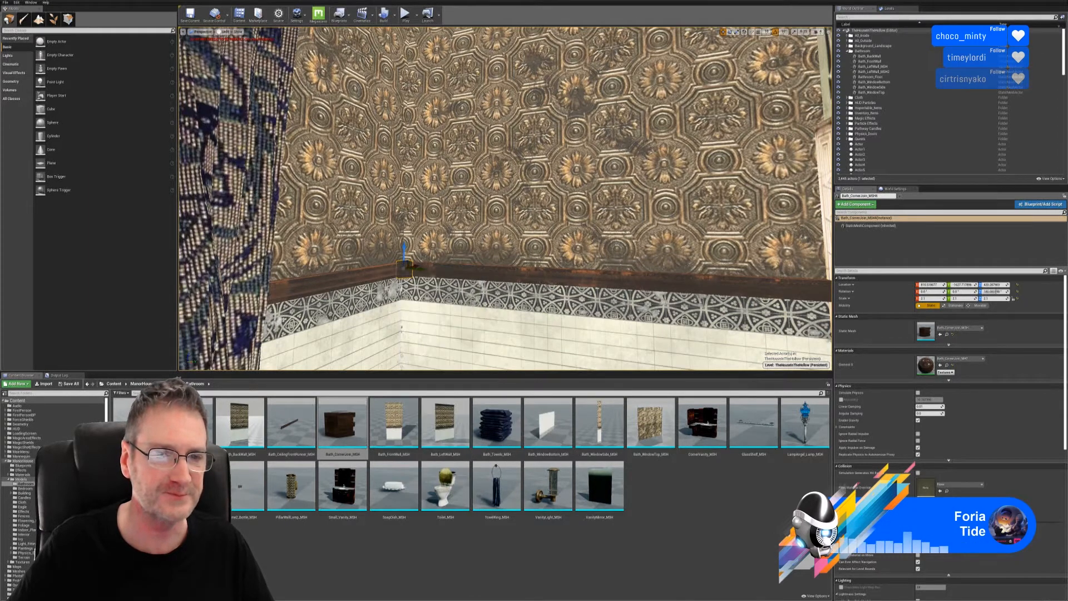
{"action": "left_click_drag", "start_coordinate": [404, 249], "coordinate": [412, 32]}
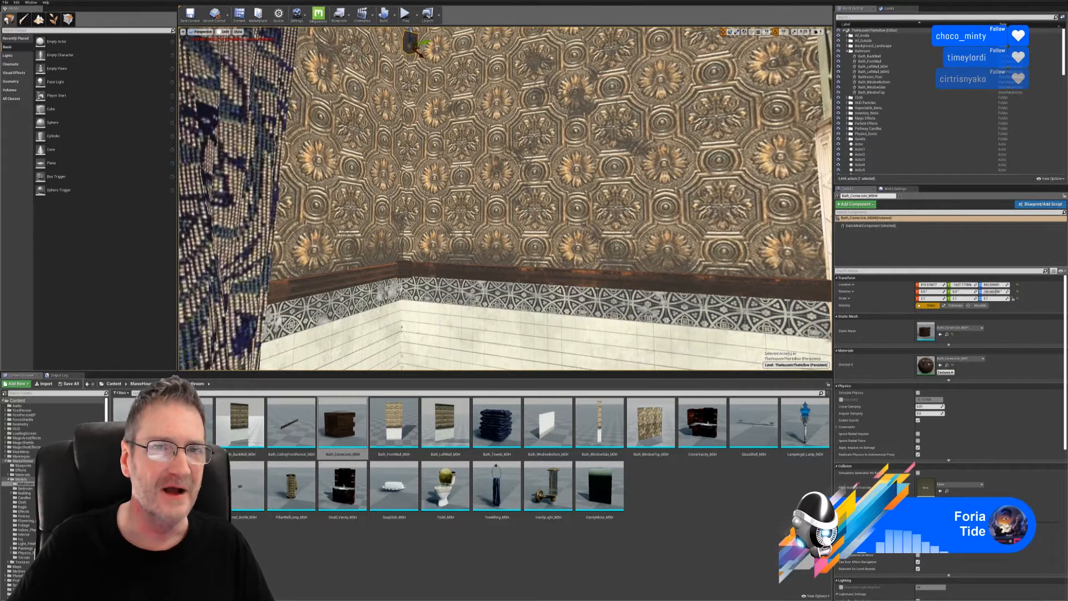
{"action": "right_click_drag", "start_coordinate": [412, 45], "coordinate": [368, 31]}
{"action": "right_click_drag", "start_coordinate": [412, 198], "coordinate": [437, 84]}
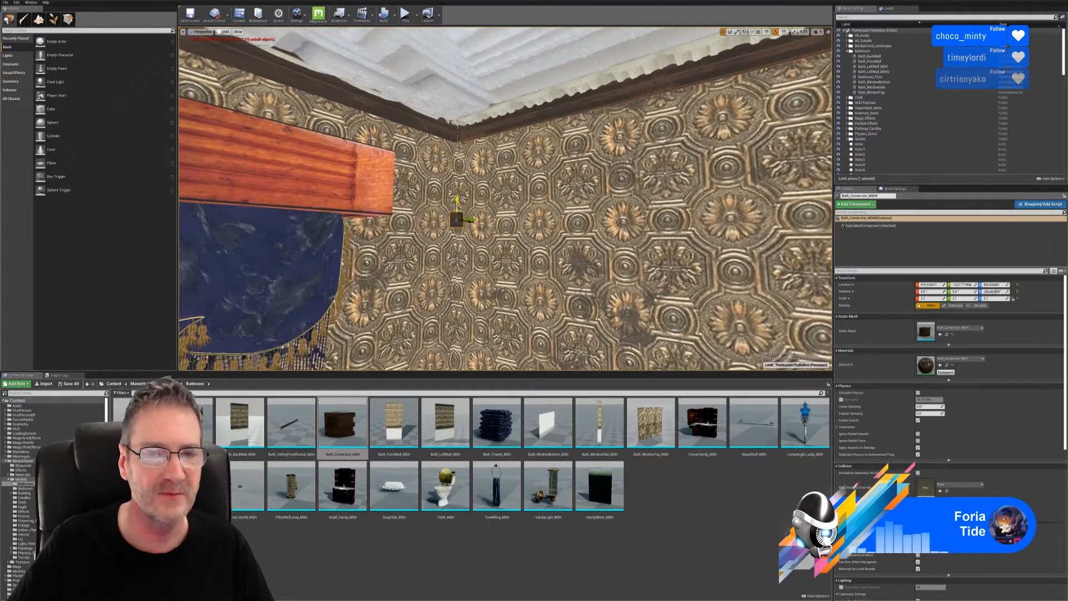
{"action": "left_click_drag", "start_coordinate": [456, 203], "coordinate": [468, 132]}
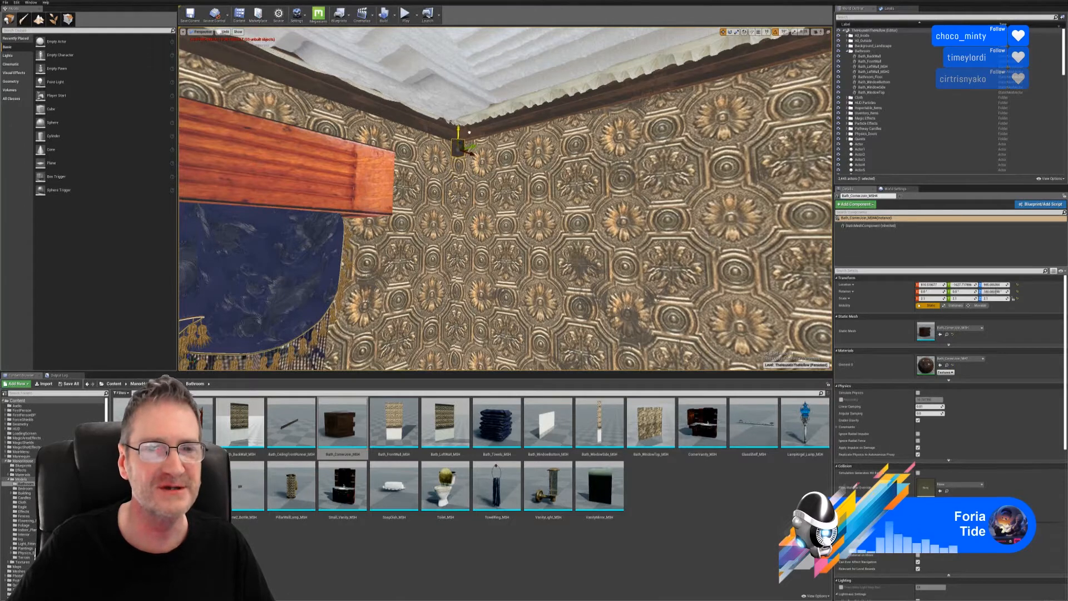
- Set the raised corner join's scale to 2.6 on the X, Y and Z axes
{"action": "right_click_drag", "start_coordinate": [469, 133], "coordinate": [439, 91]}
{"action": "key", "text": "w"}
{"action": "right_click_drag", "start_coordinate": [505, 198], "coordinate": [484, 226]}
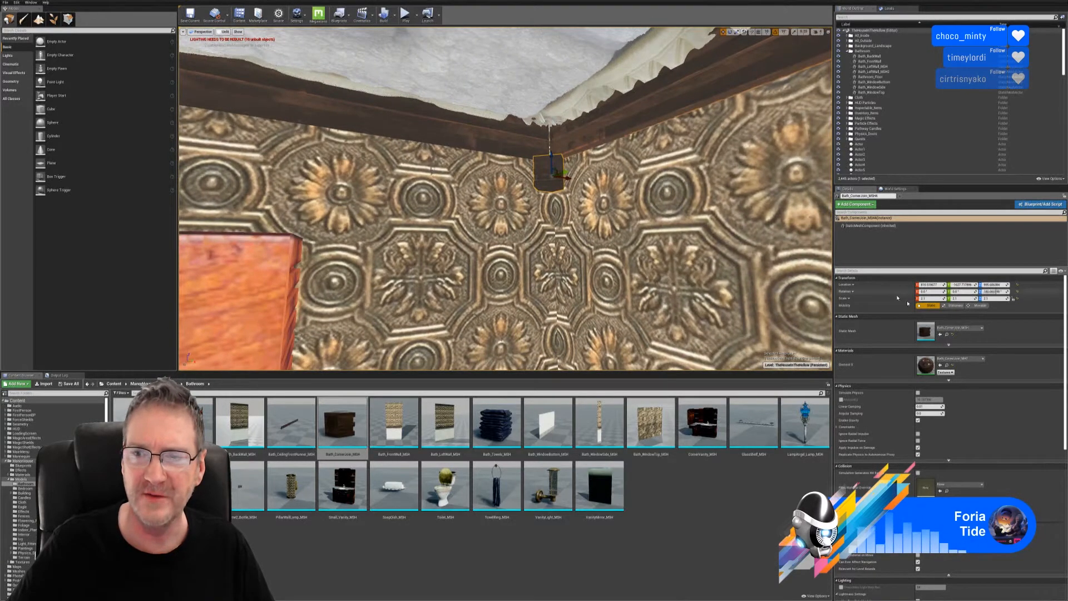
{"action": "left_click", "coordinate": [928, 298]}
{"action": "type", "text": "2.6"}
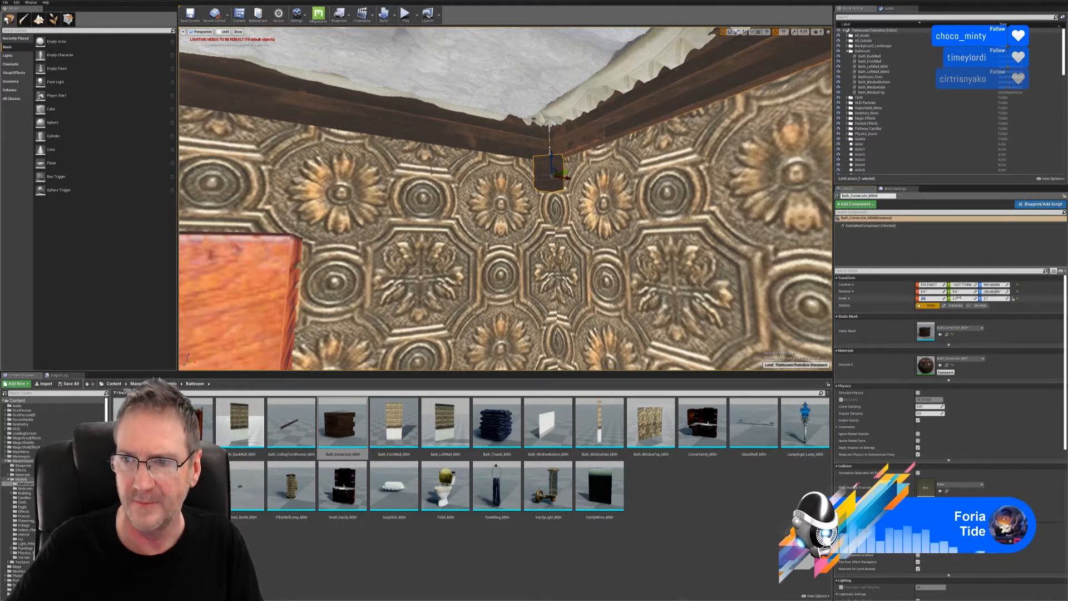
{"action": "left_click", "coordinate": [958, 298]}
{"action": "type", "text": "2.6"}
{"action": "key", "text": "Return"}
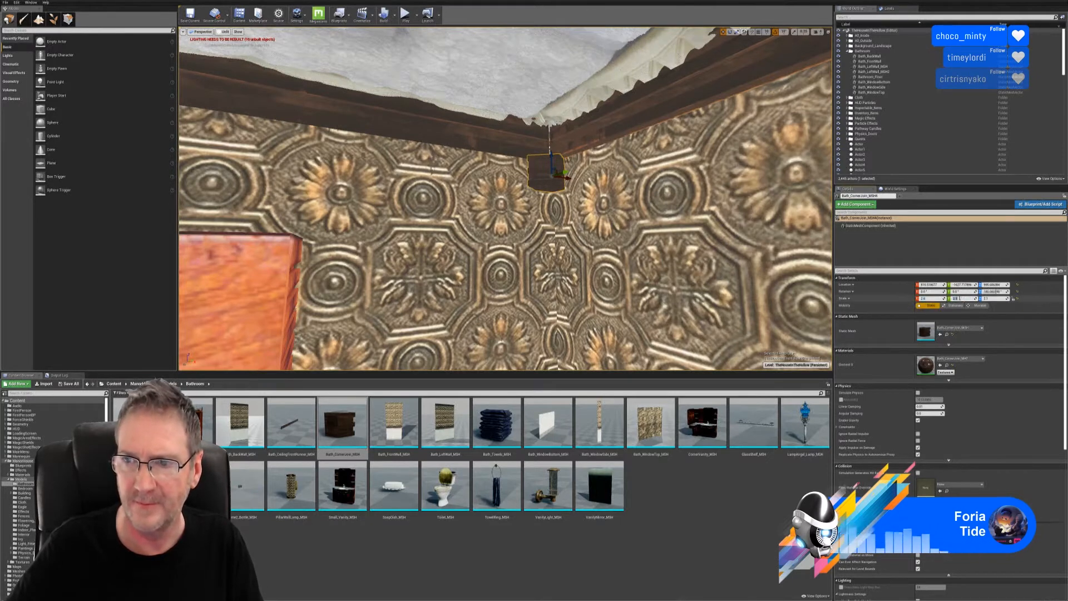
{"action": "left_click", "coordinate": [989, 299]}
{"action": "type", "text": "2.6"}
{"action": "left_click", "coordinate": [961, 299]}
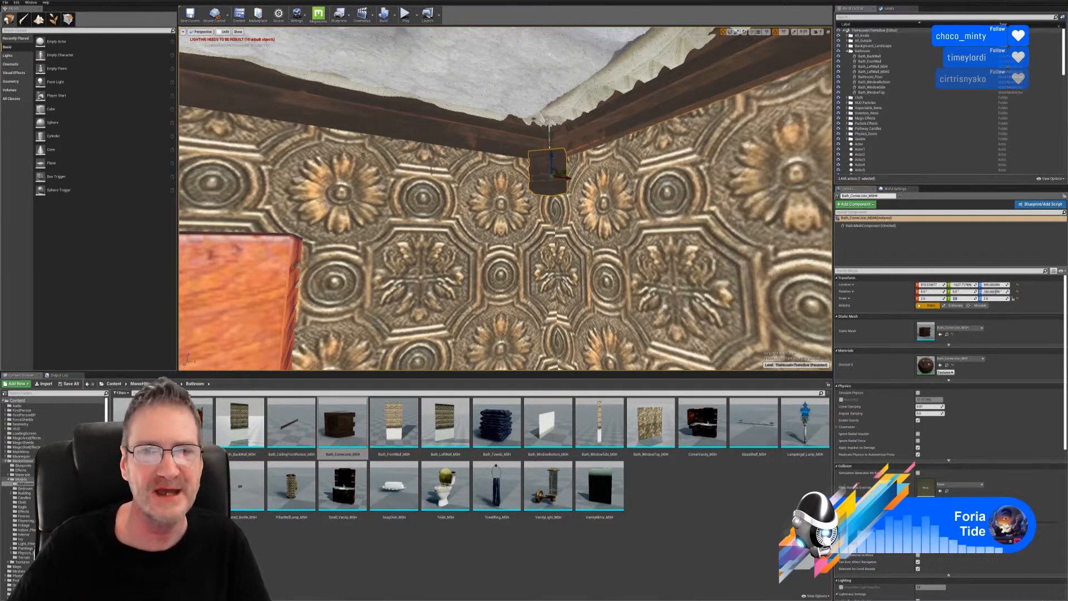
- Raise the enlarged corner join to the ceiling trim and nudge it over the seam where the two trims meet
{"action": "left_click_drag", "start_coordinate": [553, 161], "coordinate": [560, 125]}
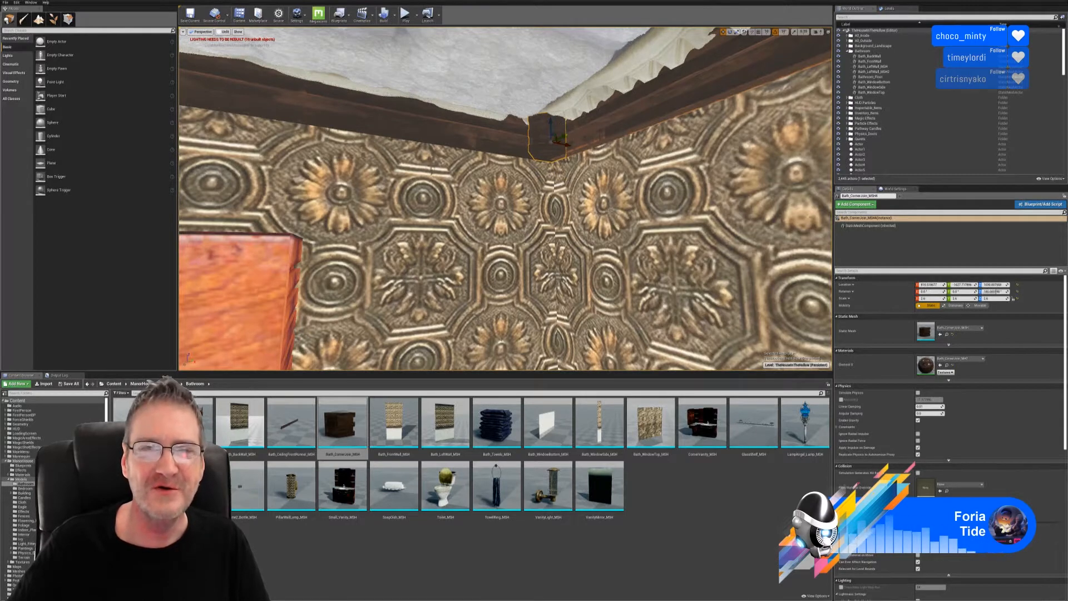
{"action": "right_click_drag", "start_coordinate": [501, 184], "coordinate": [498, 150]}
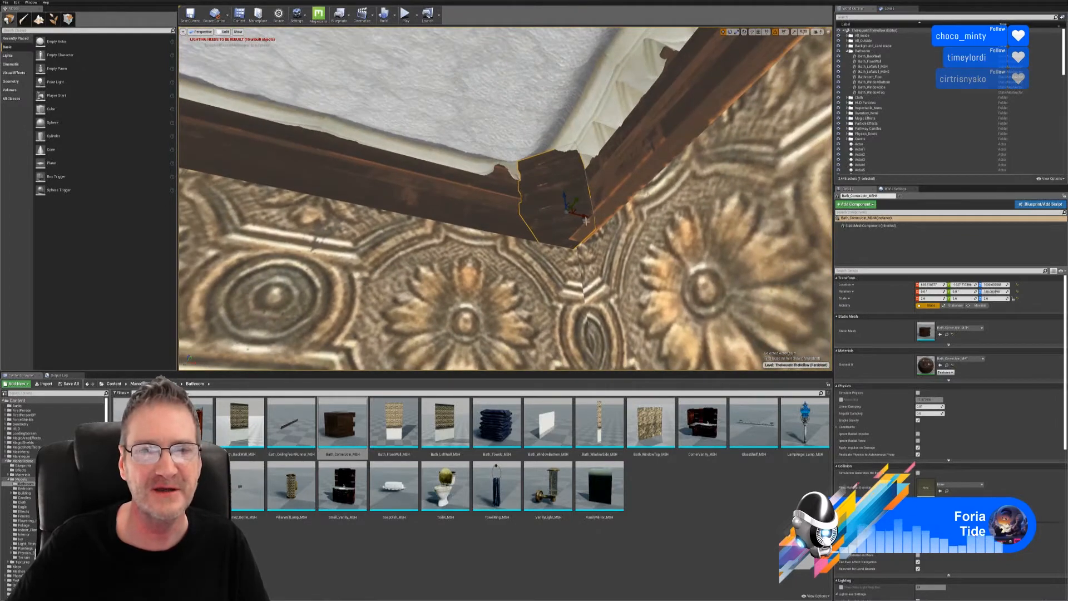
{"action": "mouse_move", "coordinate": [586, 218]}
{"action": "left_mouse_down"}
{"action": "mouse_move", "coordinate": [597, 217]}
{"action": "mouse_move", "coordinate": [567, 214]}
{"action": "left_mouse_up"}
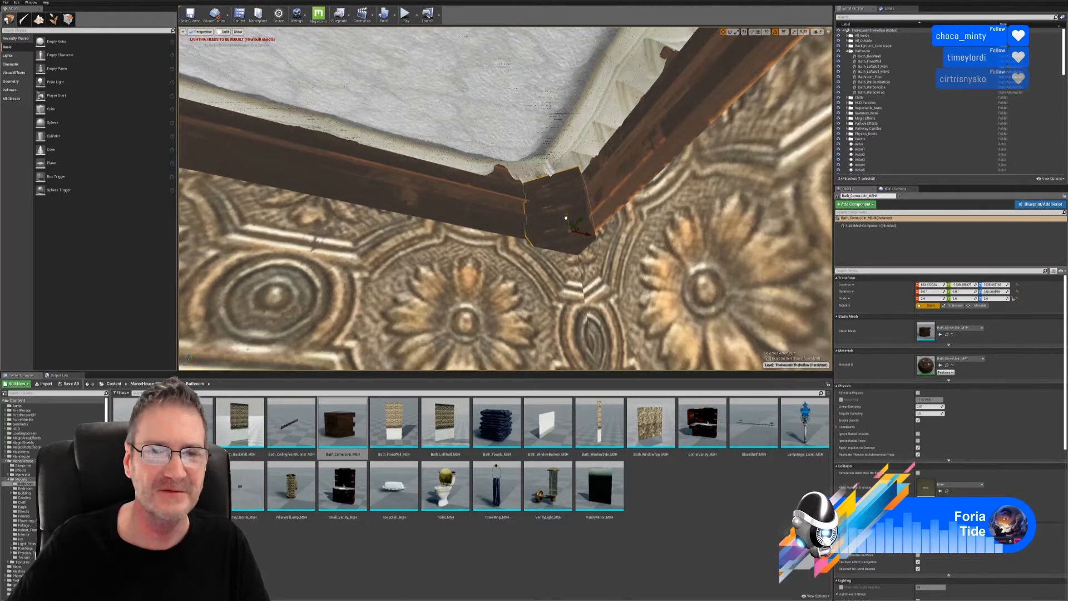
{"action": "right_click_drag", "start_coordinate": [603, 271], "coordinate": [634, 324]}
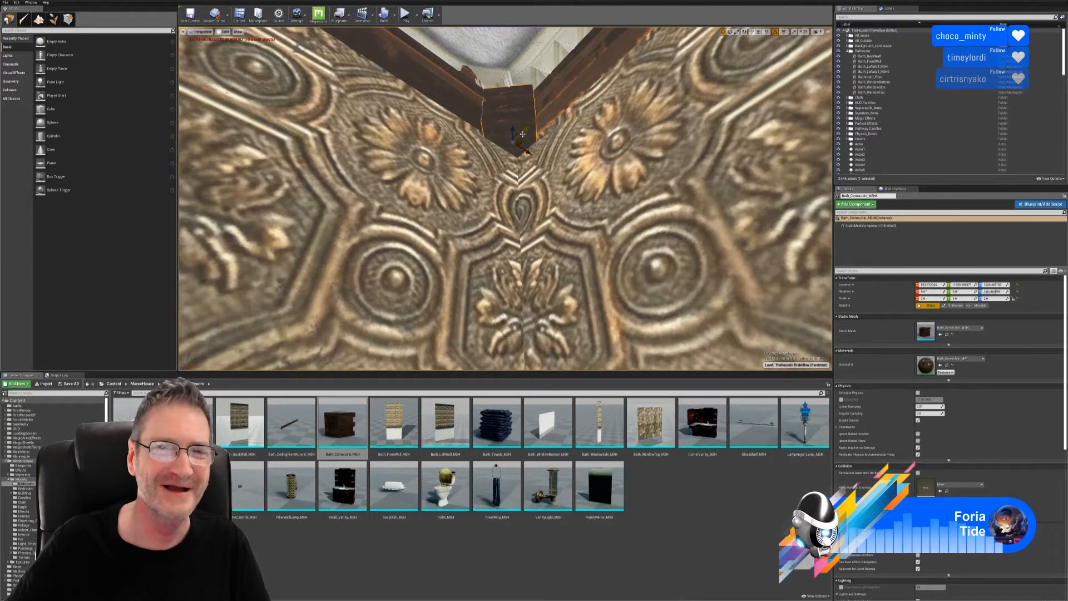
{"action": "left_click_drag", "start_coordinate": [522, 134], "coordinate": [529, 132]}
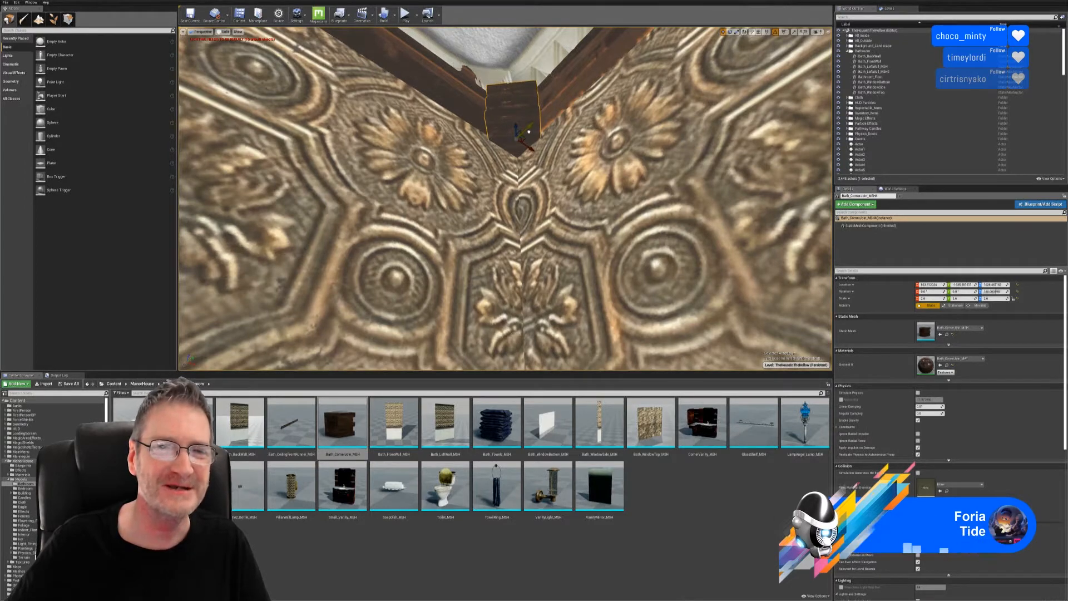
- Duplicate the ceiling corner join and move the copy along the window wall towards the opposite corner
{"action": "mouse_move", "coordinate": [582, 203]}
{"action": "right_mouse_down"}
{"action": "mouse_move", "coordinate": [568, 229]}
{"action": "mouse_move", "coordinate": [584, 189]}
{"action": "mouse_move", "coordinate": [568, 193]}
{"action": "mouse_move", "coordinate": [579, 223]}
{"action": "mouse_move", "coordinate": [596, 213]}
{"action": "mouse_move", "coordinate": [559, 218]}
{"action": "mouse_move", "coordinate": [542, 194]}
{"action": "mouse_move", "coordinate": [567, 199]}
{"action": "right_mouse_up"}
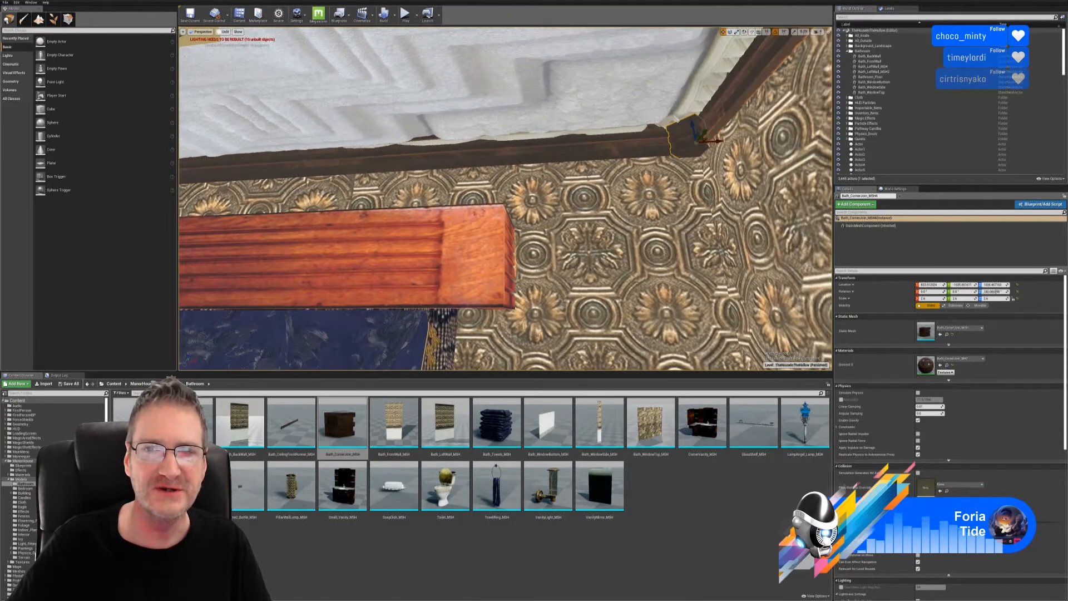
{"action": "right_click", "coordinate": [679, 137]}
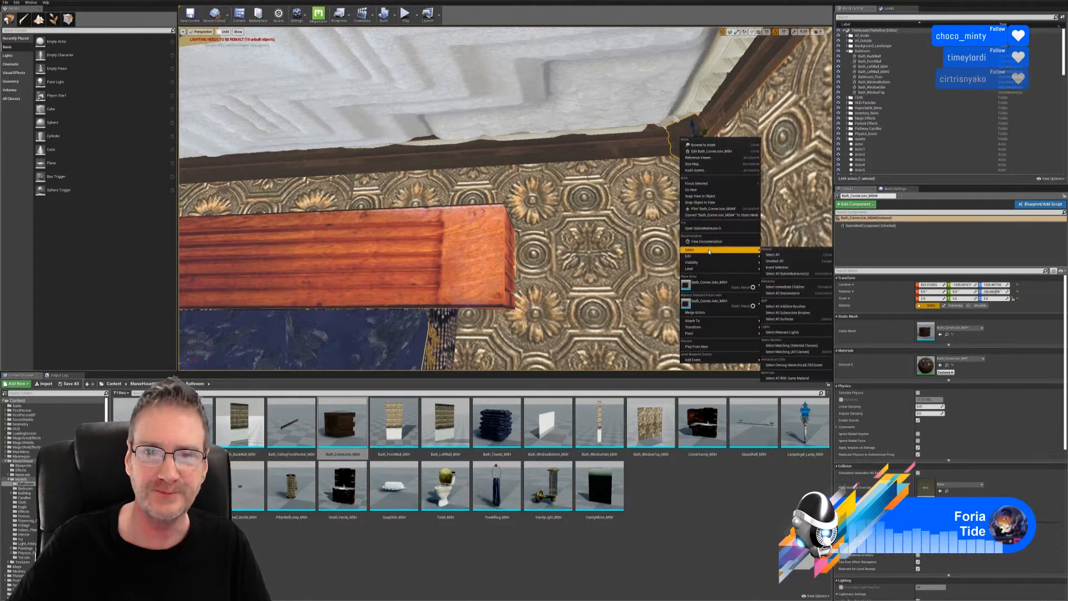
{"action": "mouse_move", "coordinate": [706, 257]}
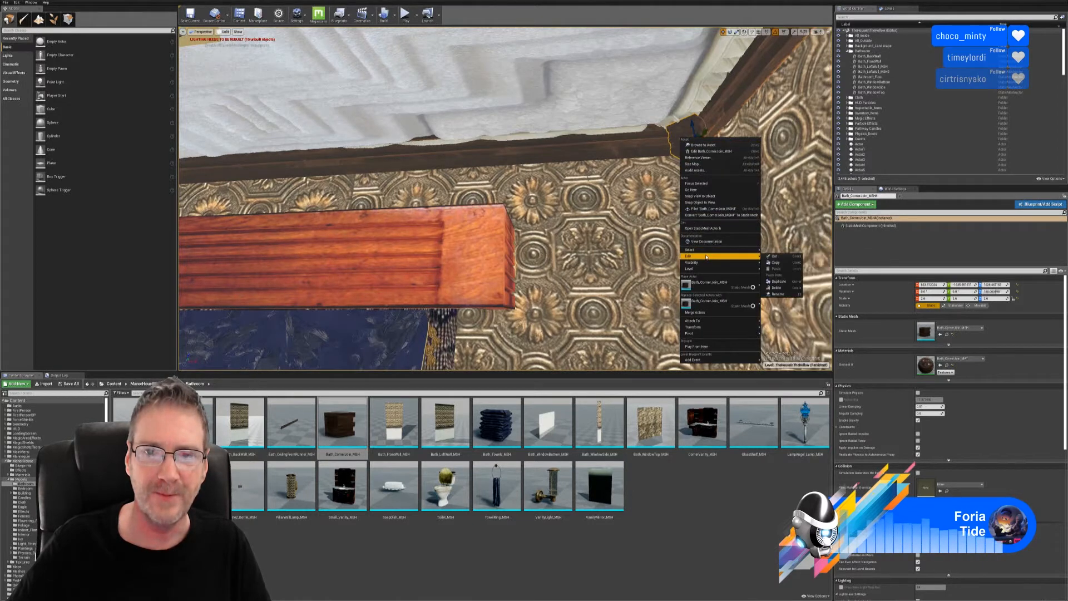
{"action": "left_click", "coordinate": [777, 281]}
{"action": "left_click_drag", "start_coordinate": [713, 143], "coordinate": [297, 161]}
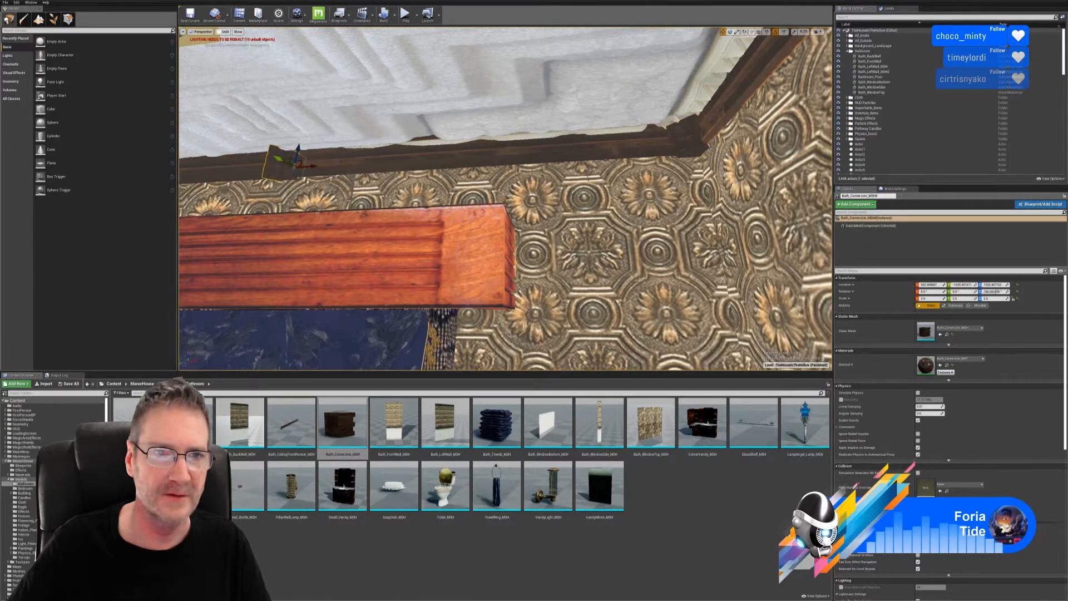
- Rotate the ceiling corner join copy above the curtain rail a quarter turn about its vertical axis
{"action": "mouse_move", "coordinate": [297, 160]}
{"action": "right_mouse_down"}
{"action": "mouse_move", "coordinate": [184, 172]}
{"action": "mouse_move", "coordinate": [284, 168]}
{"action": "right_mouse_up"}
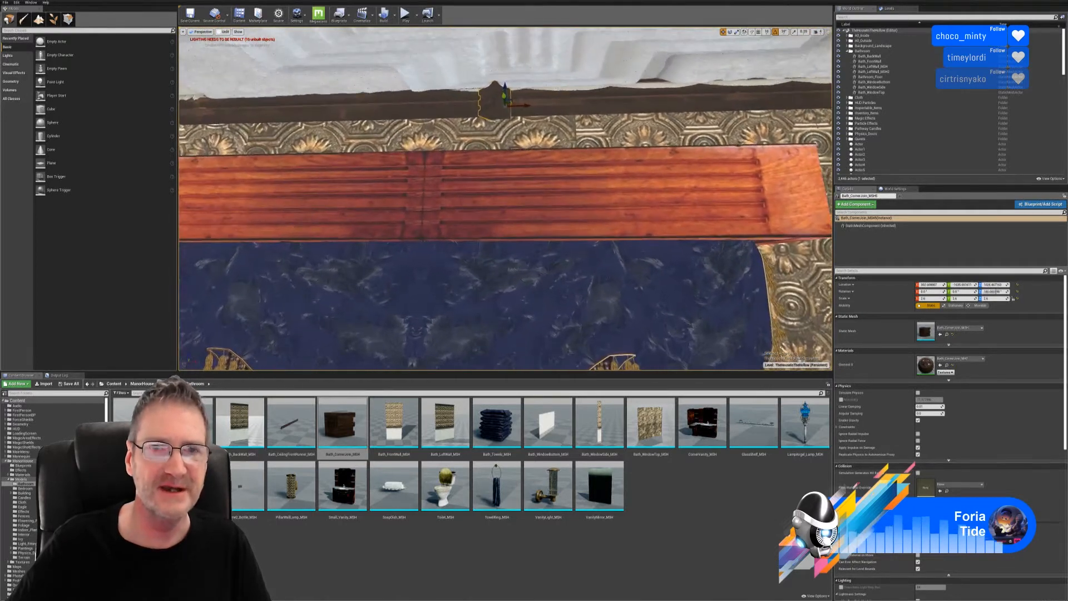
{"action": "left_click", "coordinate": [729, 32]}
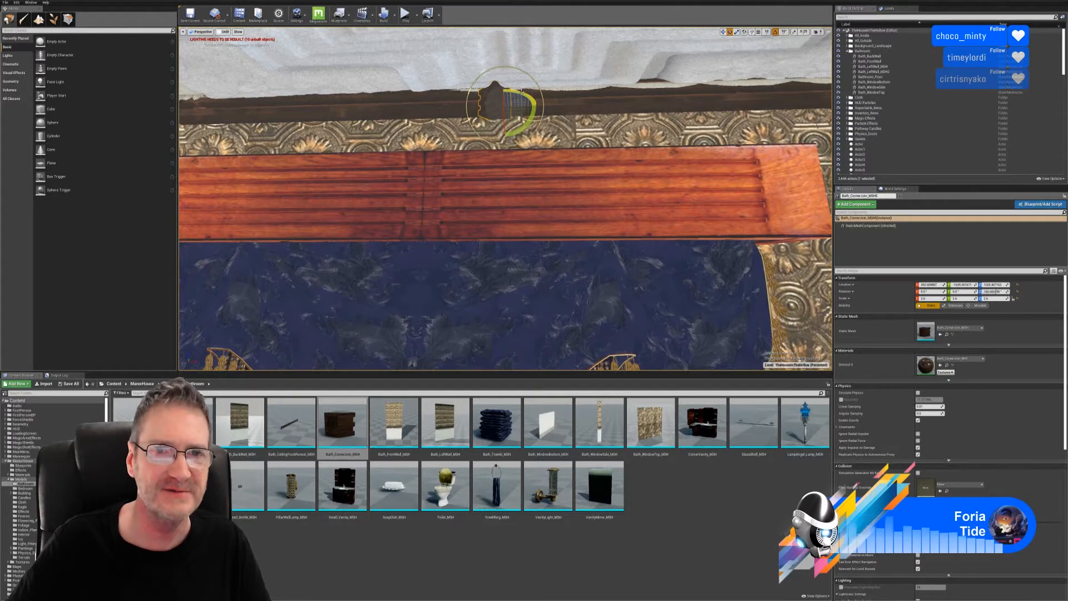
{"action": "left_click_drag", "start_coordinate": [527, 94], "coordinate": [505, 122]}
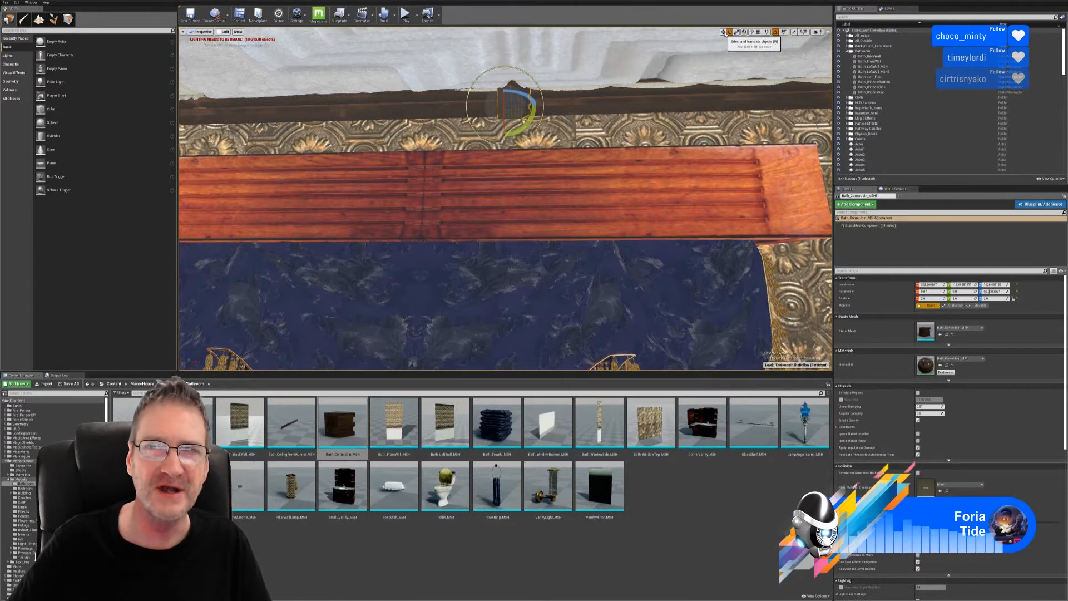
- Slide the rotated ceiling corner join into the window wall's opposite corner and nudge it over the trim seam
{"action": "left_click", "coordinate": [723, 33]}
{"action": "right_click_drag", "start_coordinate": [645, 128], "coordinate": [562, 106]}
{"action": "left_click_drag", "start_coordinate": [606, 132], "coordinate": [327, 195]}
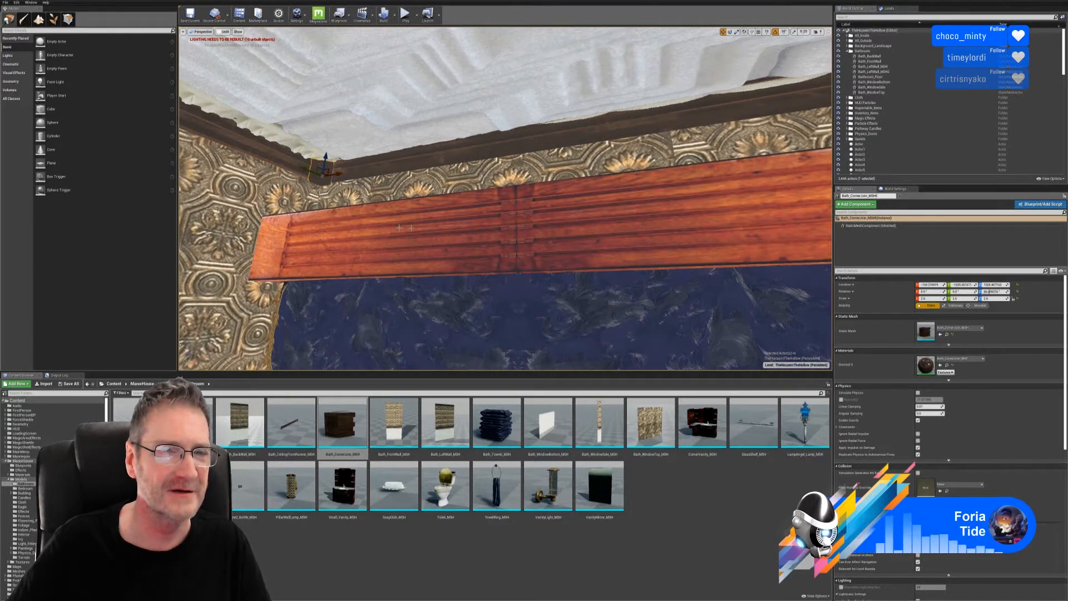
{"action": "mouse_move", "coordinate": [411, 227]}
{"action": "right_mouse_down"}
{"action": "mouse_move", "coordinate": [345, 250]}
{"action": "mouse_move", "coordinate": [359, 194]}
{"action": "mouse_move", "coordinate": [414, 218]}
{"action": "mouse_move", "coordinate": [412, 228]}
{"action": "right_mouse_up"}
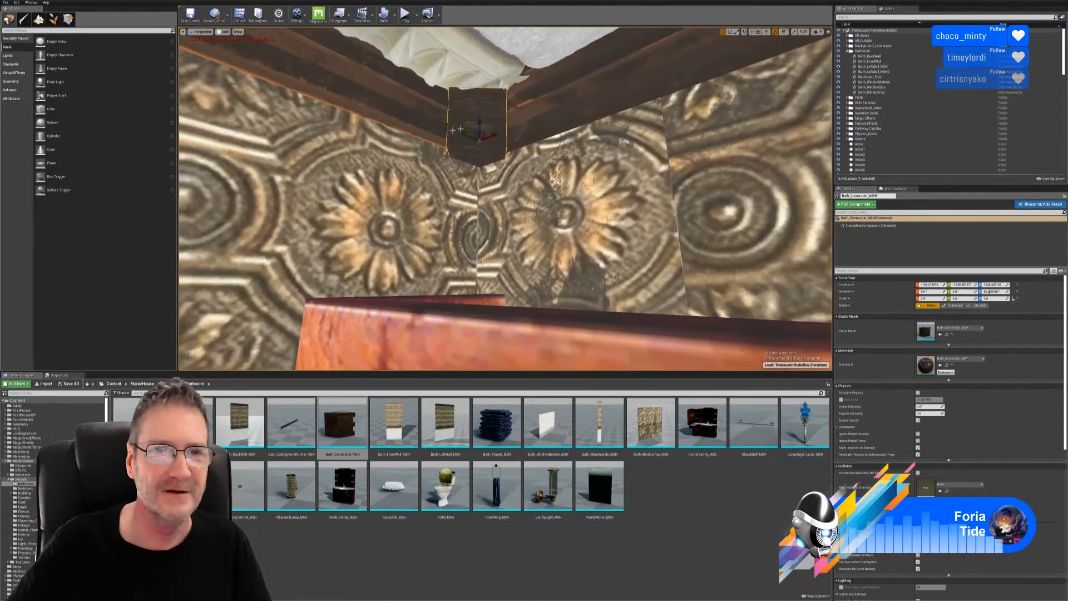
{"action": "left_click_drag", "start_coordinate": [465, 132], "coordinate": [469, 135]}
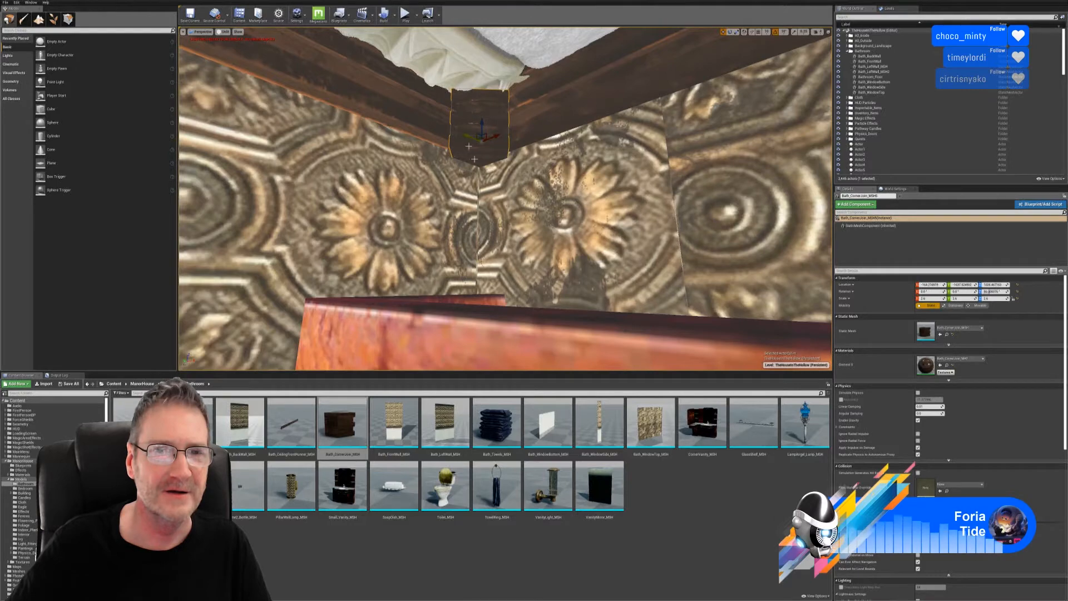
- Duplicate this second ceiling corner join and move the copy along the adjoining wall towards the next corner
{"action": "right_click_drag", "start_coordinate": [473, 159], "coordinate": [411, 142]}
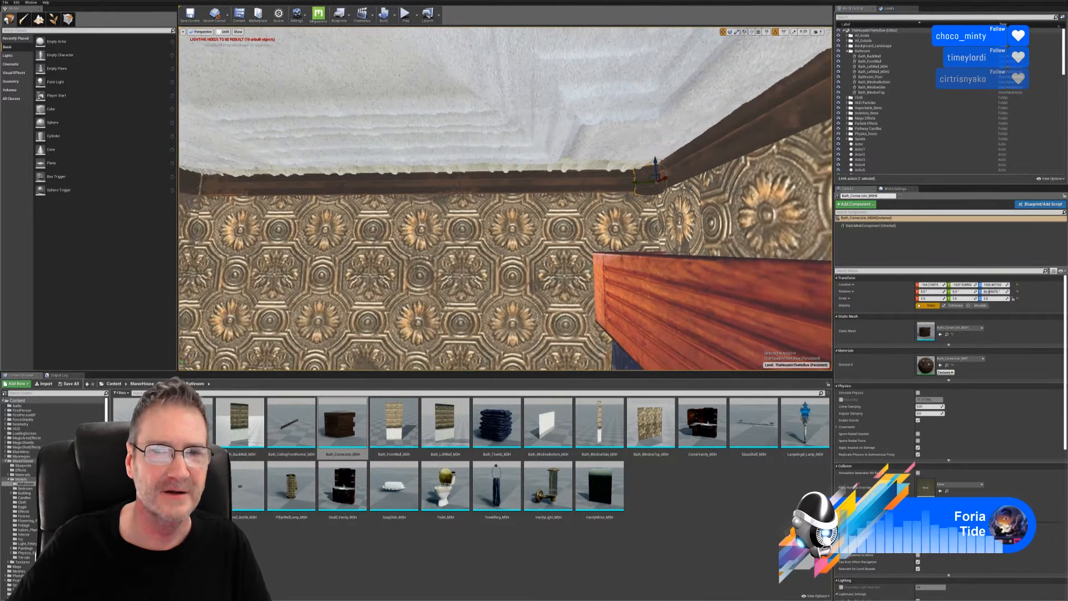
{"action": "right_click", "coordinate": [648, 175]}
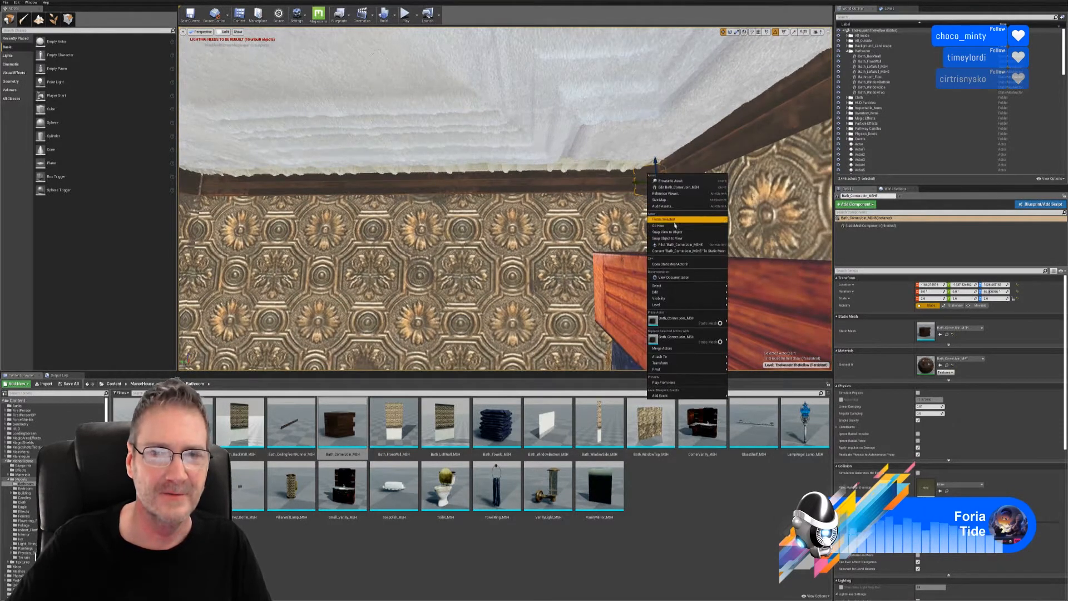
{"action": "mouse_move", "coordinate": [690, 292]}
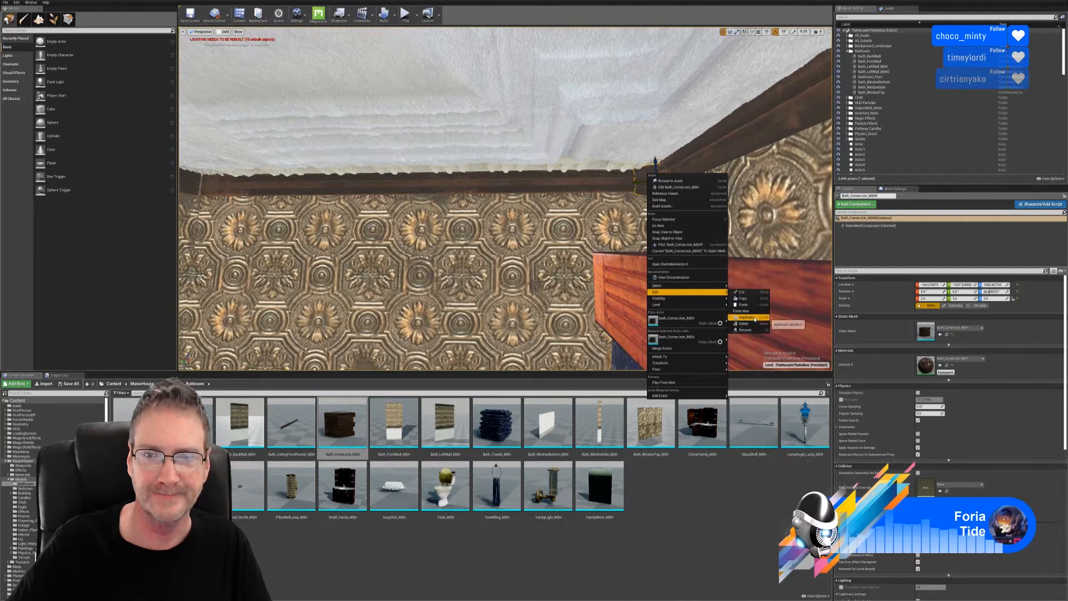
{"action": "left_click", "coordinate": [754, 318]}
{"action": "left_click_drag", "start_coordinate": [643, 183], "coordinate": [365, 182]}
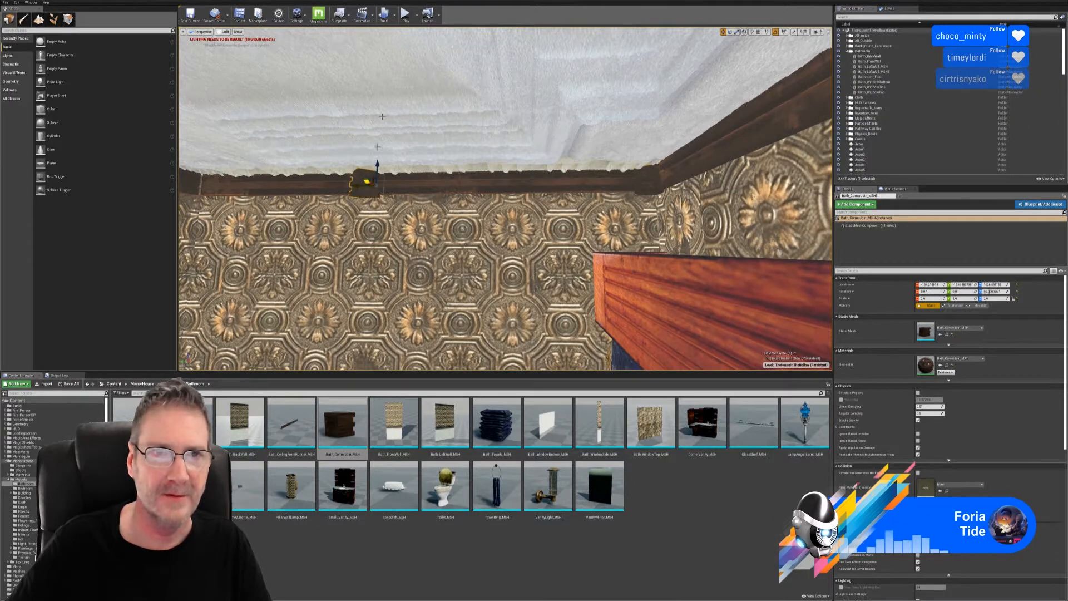
- Rotate the third ceiling corner join copy a quarter turn about its vertical axis and slide it along the wall into the next corner
{"action": "left_click", "coordinate": [730, 31]}
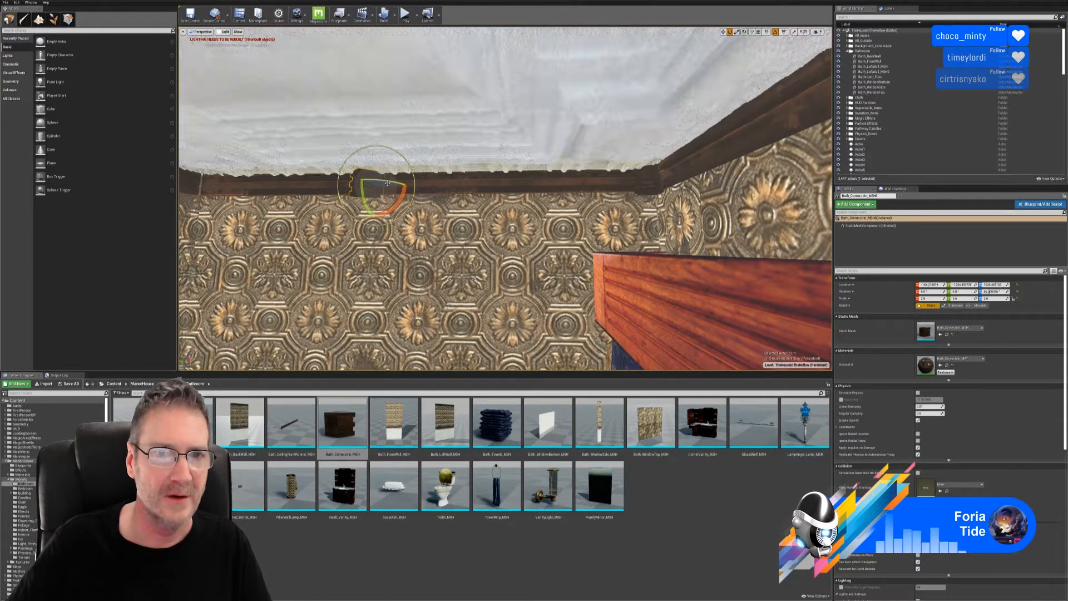
{"action": "left_click_drag", "start_coordinate": [388, 183], "coordinate": [362, 185]}
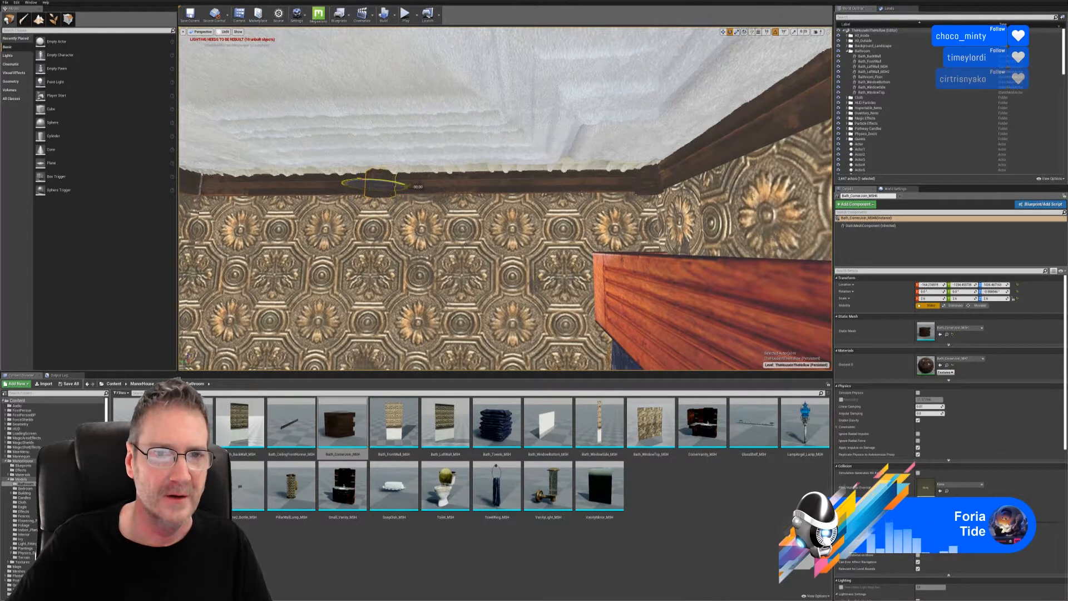
{"action": "left_click", "coordinate": [723, 32]}
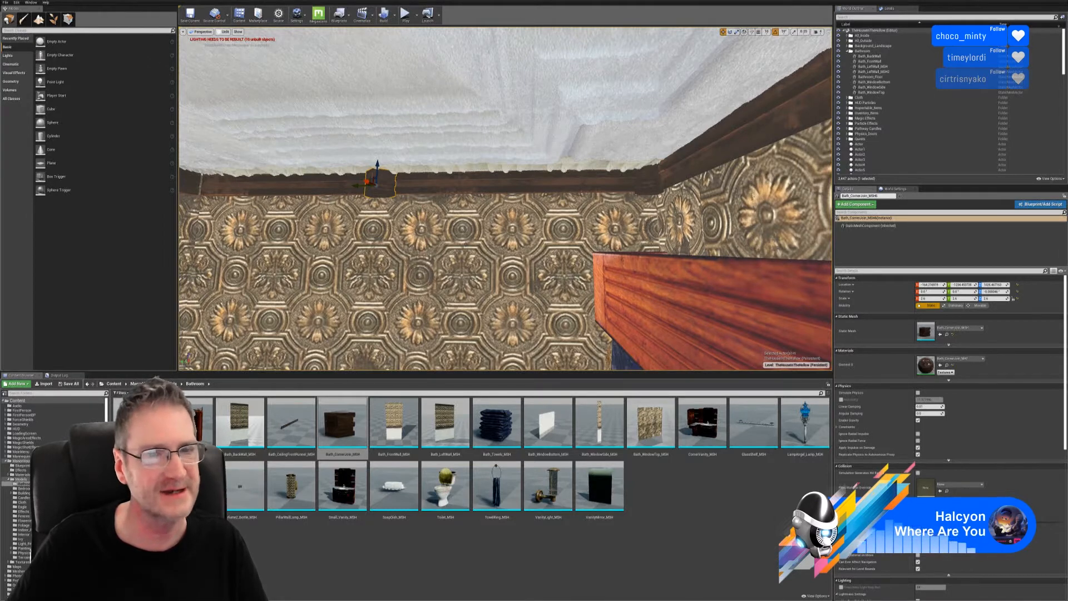
{"action": "right_click_drag", "start_coordinate": [379, 212], "coordinate": [347, 209]}
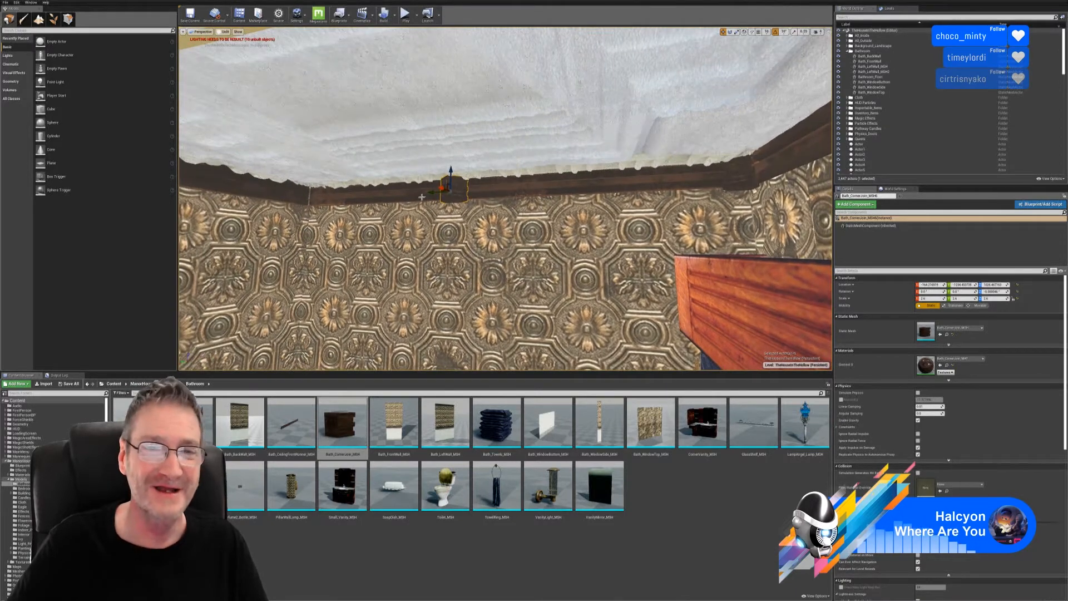
{"action": "left_click_drag", "start_coordinate": [429, 192], "coordinate": [296, 191]}
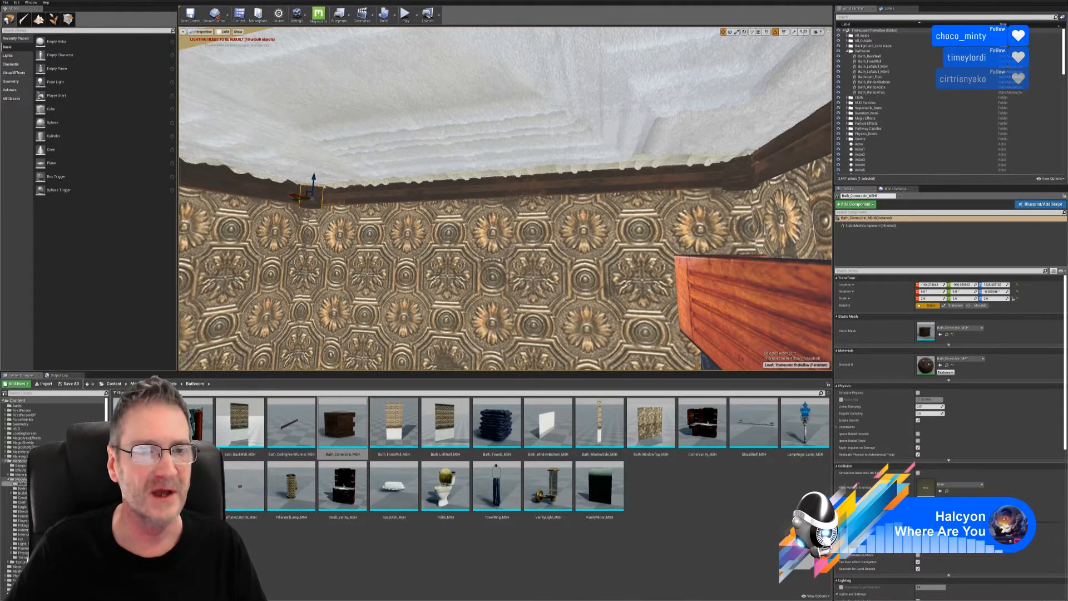
- Nudge this ceiling corner join over the trim seam, check its fit from several angles, and deselect it
{"action": "right_click_drag", "start_coordinate": [505, 199], "coordinate": [425, 224]}
{"action": "key", "text": "w"}
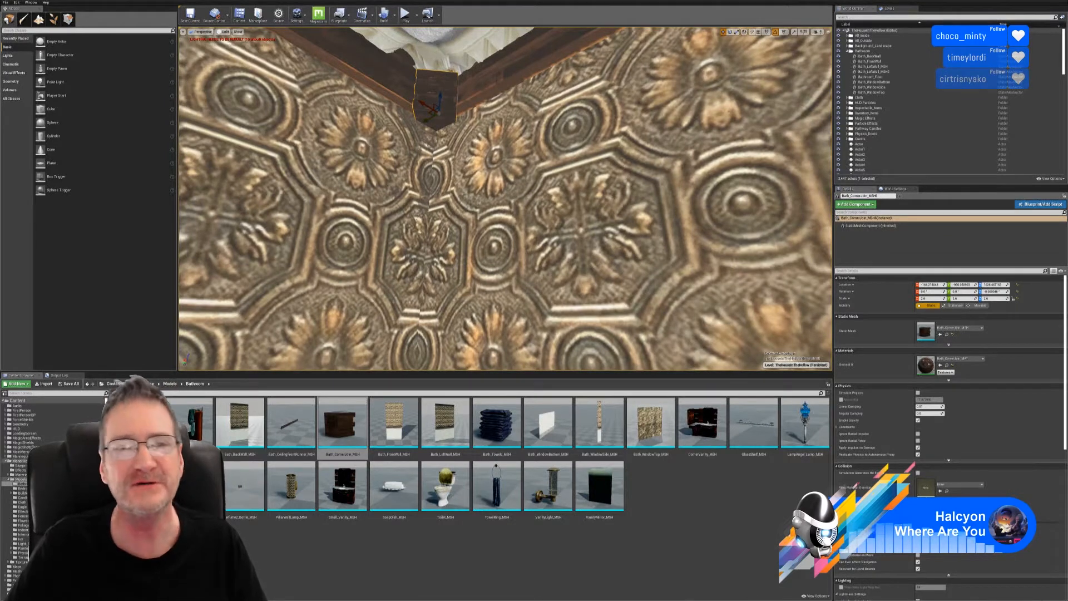
{"action": "left_click_drag", "start_coordinate": [437, 104], "coordinate": [434, 113]}
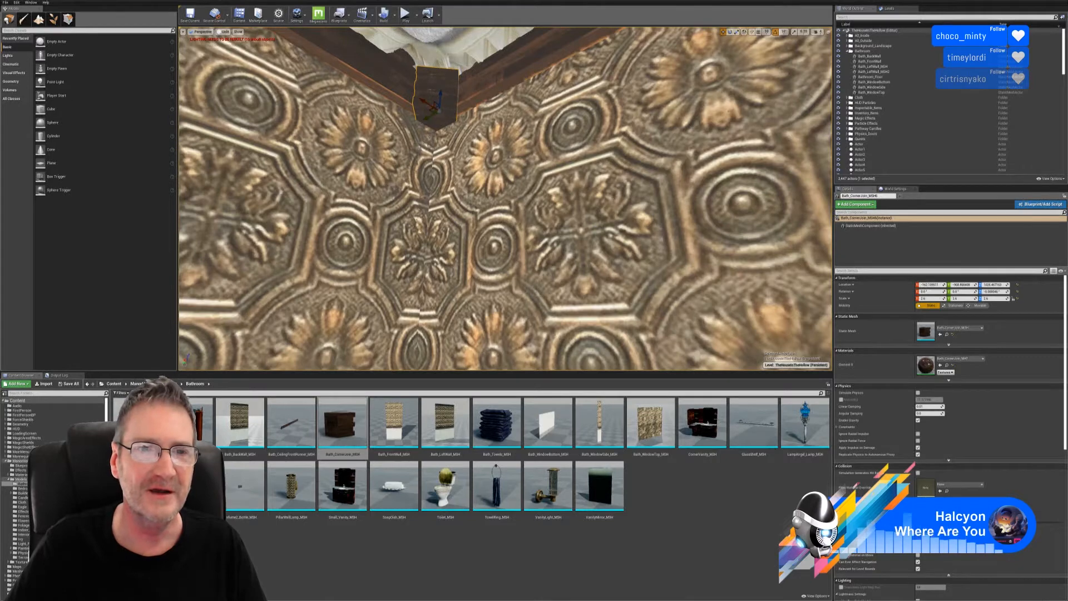
{"action": "right_click_drag", "start_coordinate": [510, 156], "coordinate": [490, 154]}
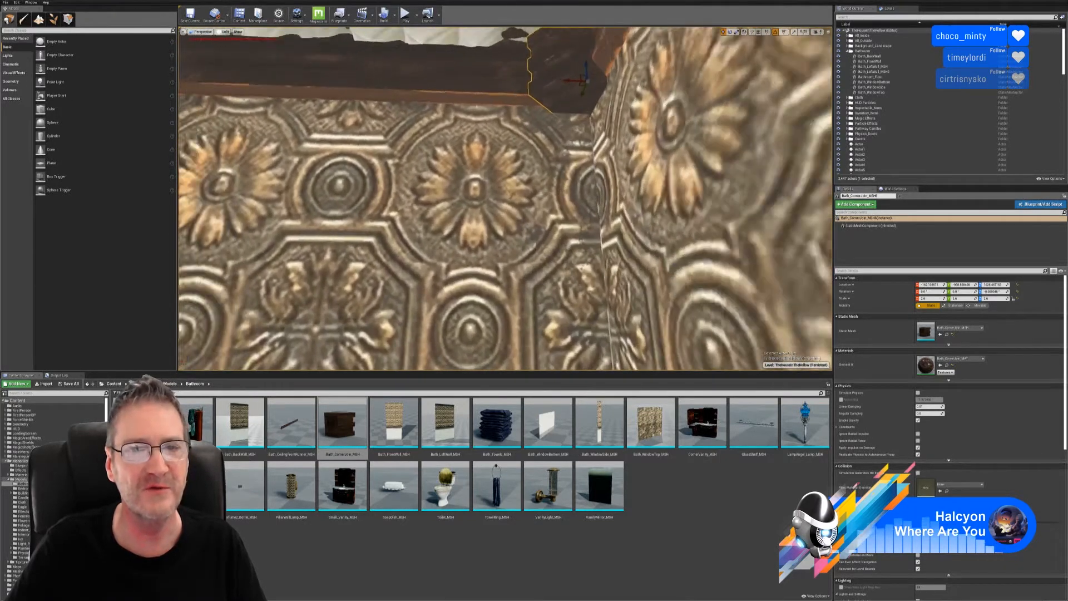
{"action": "right_click_drag", "start_coordinate": [505, 198], "coordinate": [483, 203]}
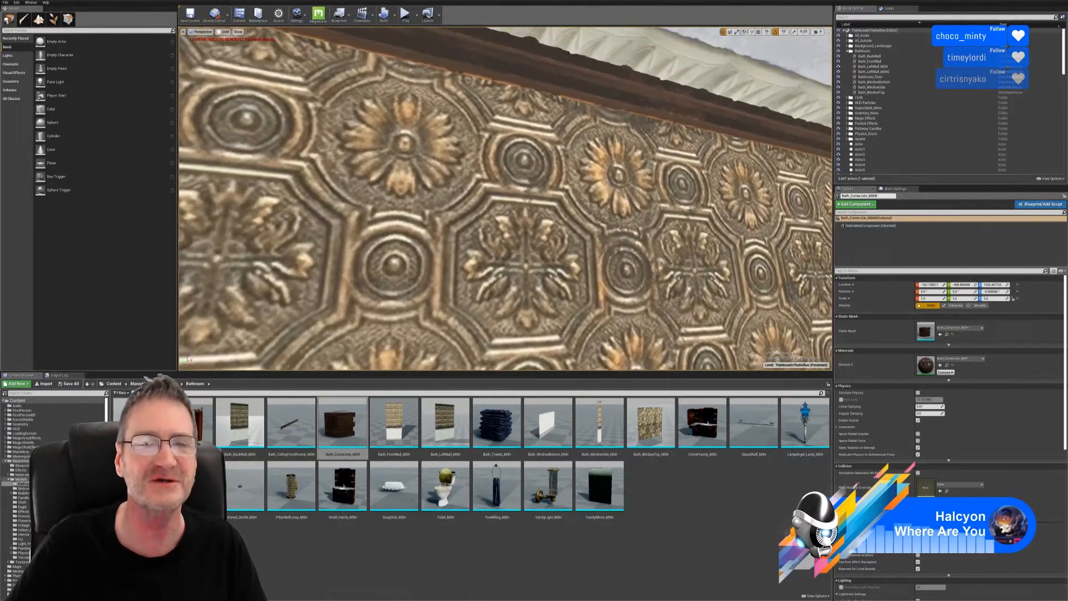
{"action": "right_click_drag", "start_coordinate": [505, 199], "coordinate": [612, 198]}
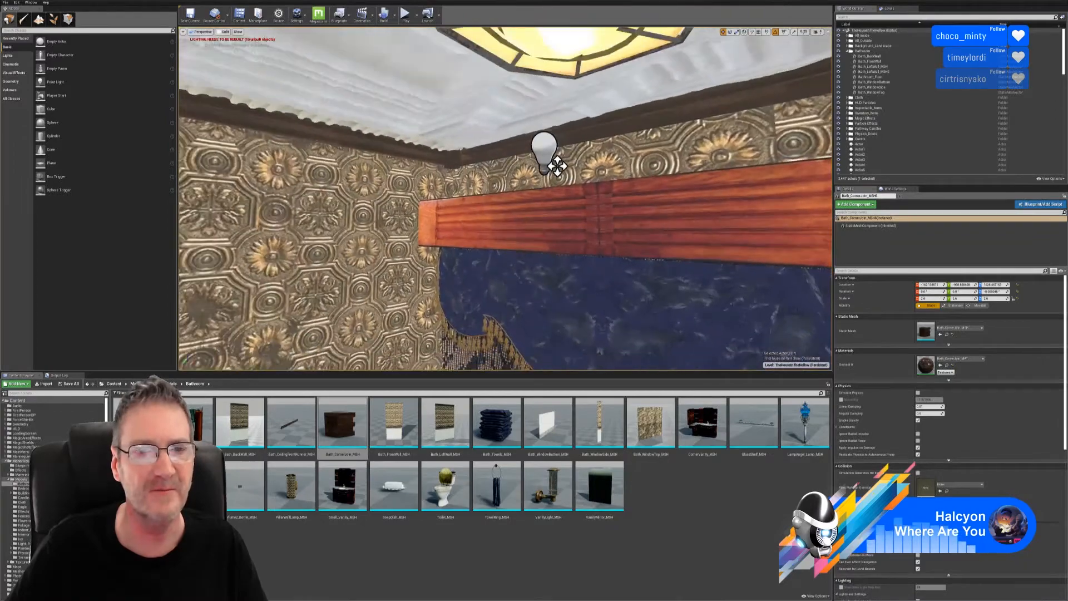
{"action": "right_click_drag", "start_coordinate": [505, 198], "coordinate": [478, 187]}
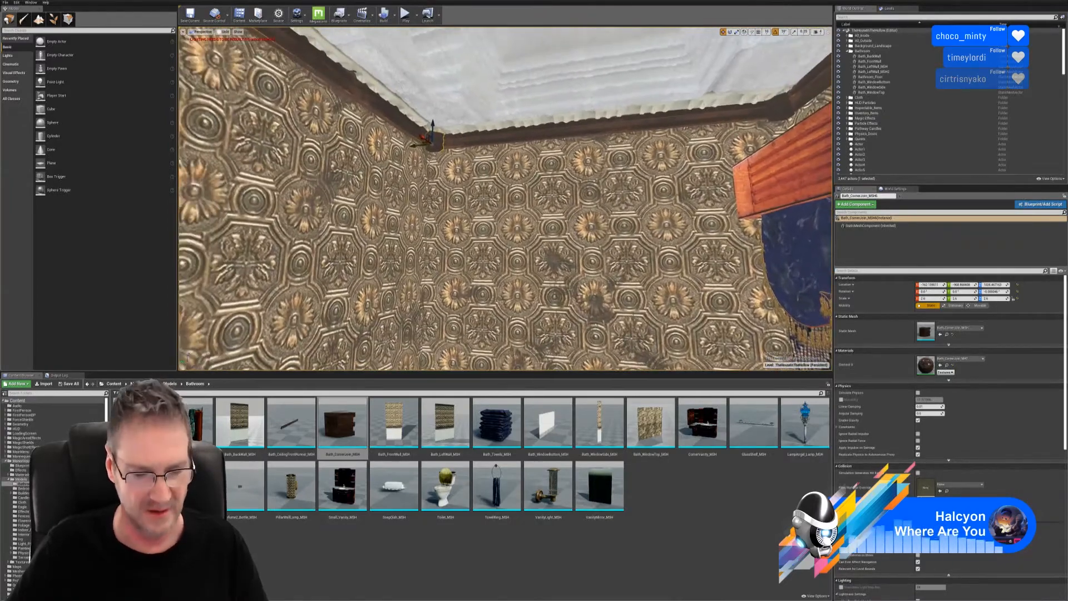
{"action": "key", "text": "Escape"}
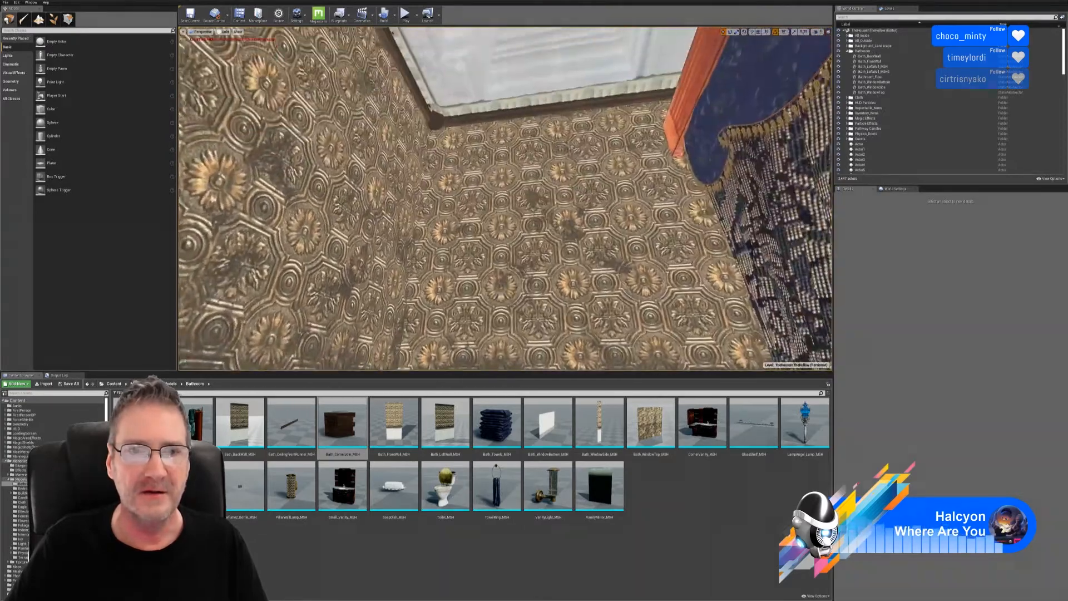
- Switch the viewport shading to Lit and inspect the bathroom's wallpaper, ceiling trim and tiled walls under the scene lighting
{"action": "right_click_drag", "start_coordinate": [505, 198], "coordinate": [601, 272]}
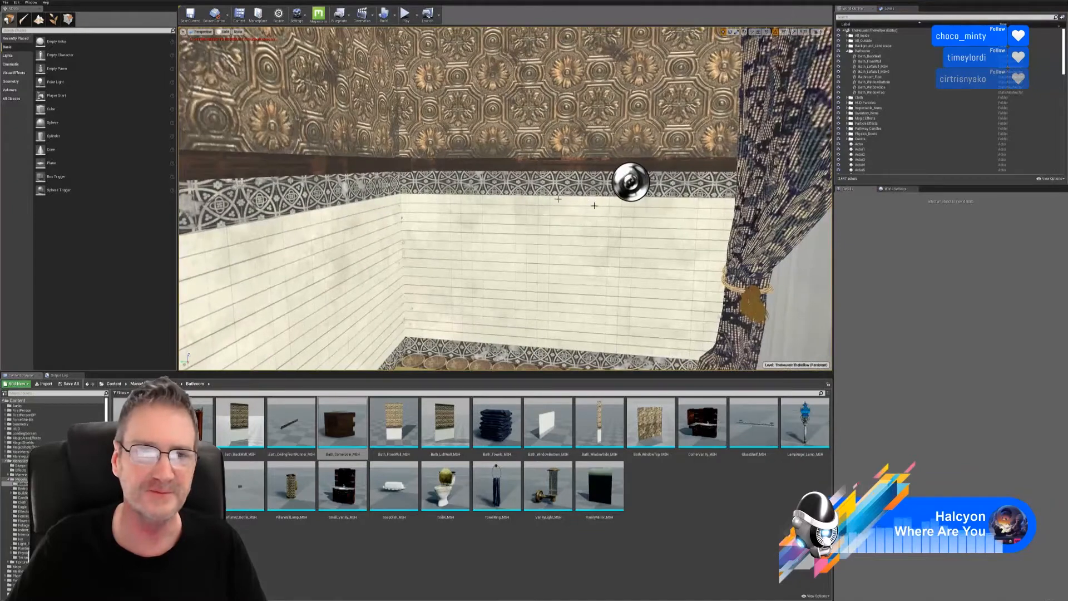
{"action": "left_click", "coordinate": [224, 32]}
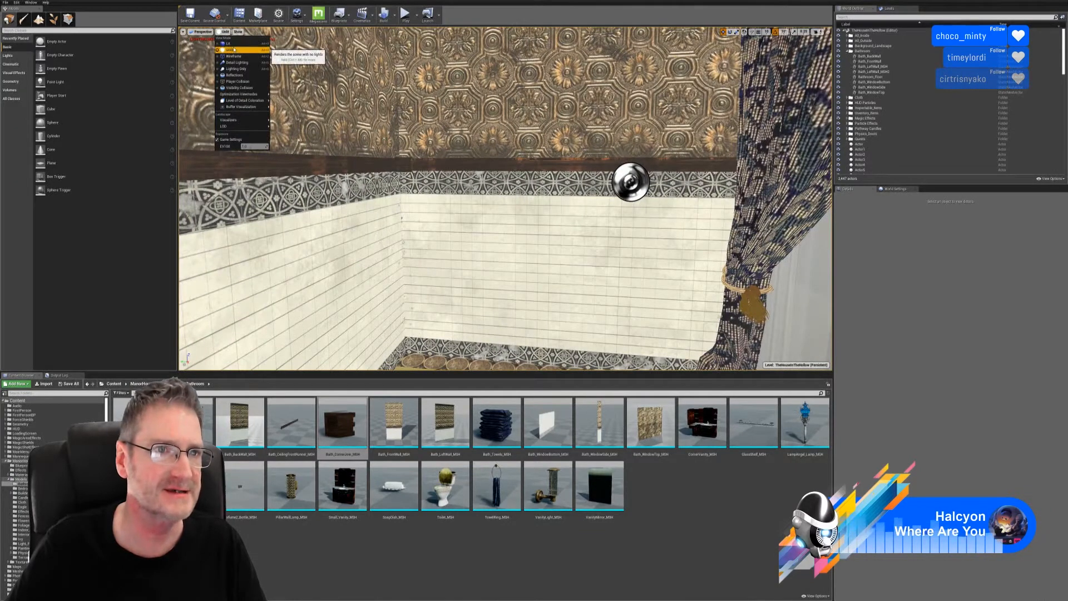
{"action": "left_click", "coordinate": [228, 45]}
{"action": "right_click_drag", "start_coordinate": [505, 189], "coordinate": [489, 139]}
{"action": "right_click_drag", "start_coordinate": [581, 212], "coordinate": [584, 149]}
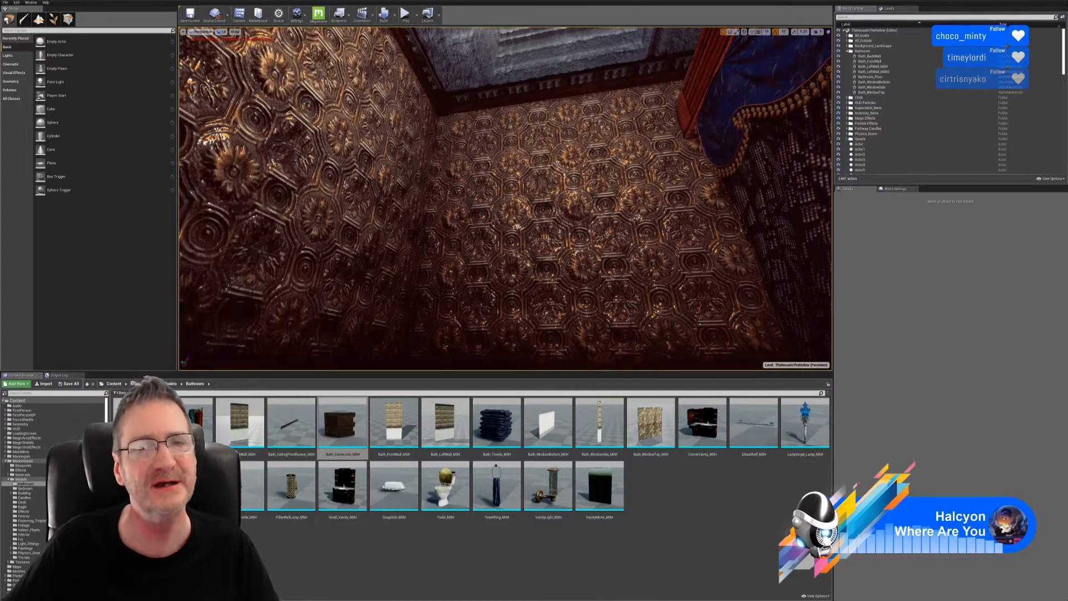
{"action": "right_click_drag", "start_coordinate": [505, 167], "coordinate": [529, 214]}
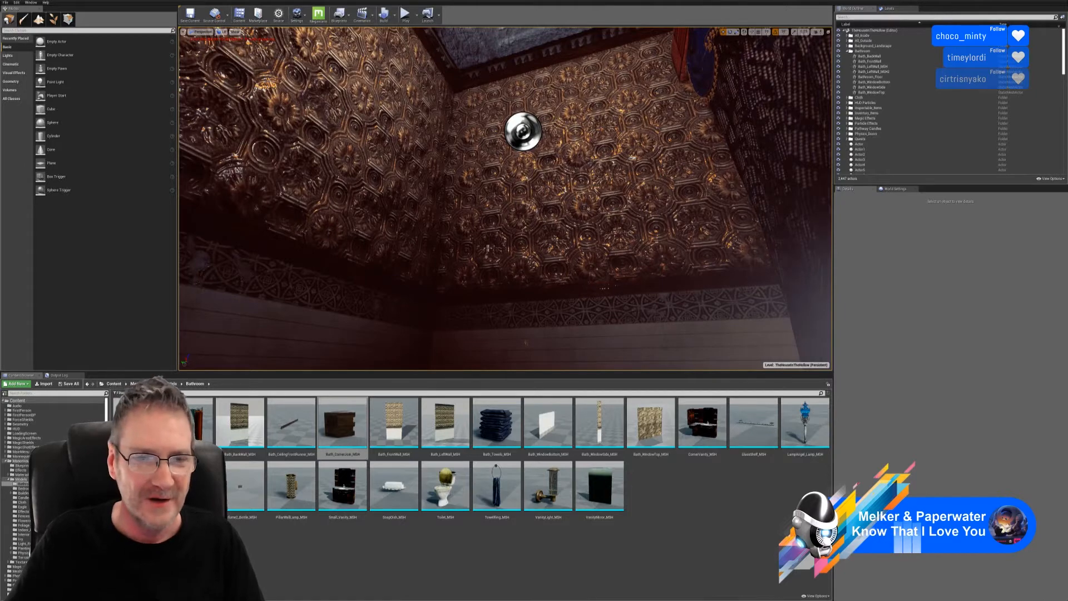
{"action": "right_click_drag", "start_coordinate": [505, 198], "coordinate": [483, 172]}
{"action": "key", "text": "s"}
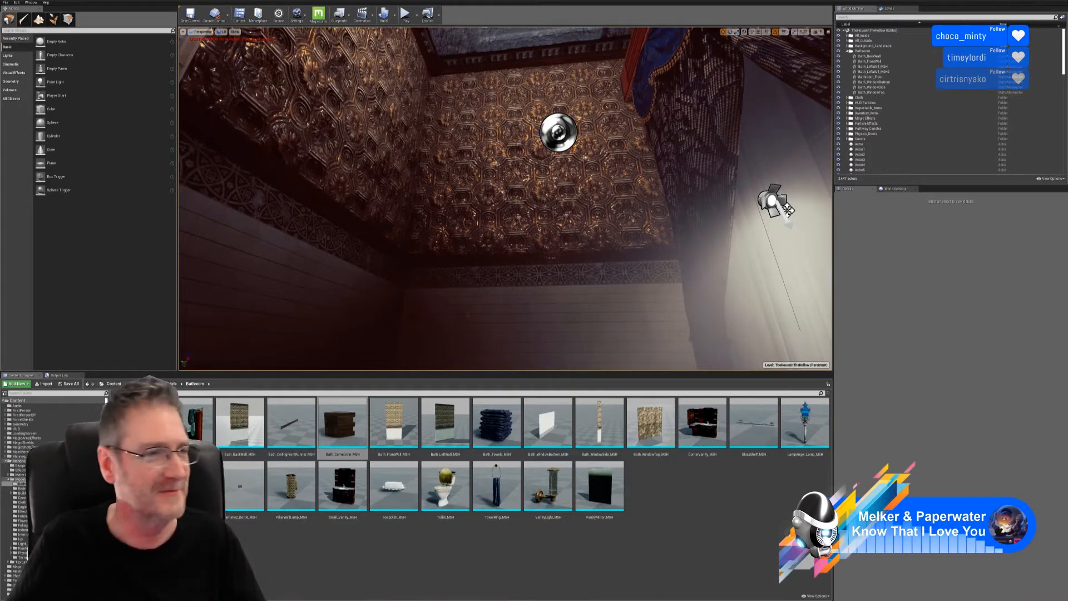
- Place the Small_Vanity_MSH mesh on the bathroom floor beside the pentagram rug and raise it out of the floor
{"action": "right_click_drag", "start_coordinate": [505, 199], "coordinate": [508, 262]}
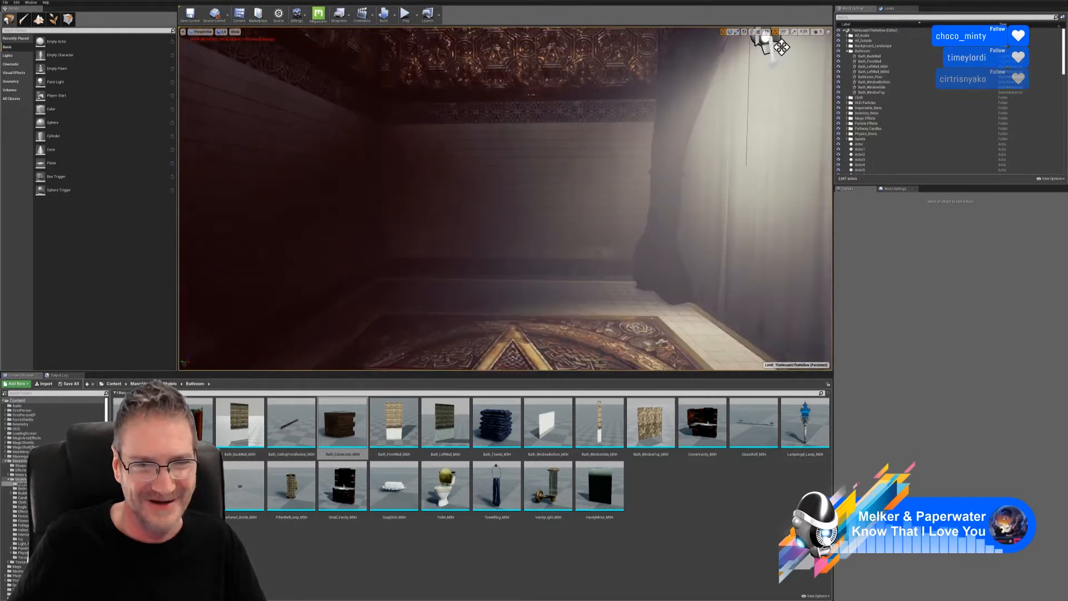
{"action": "left_click", "coordinate": [342, 484]}
{"action": "left_click_drag", "start_coordinate": [432, 341], "coordinate": [472, 318]}
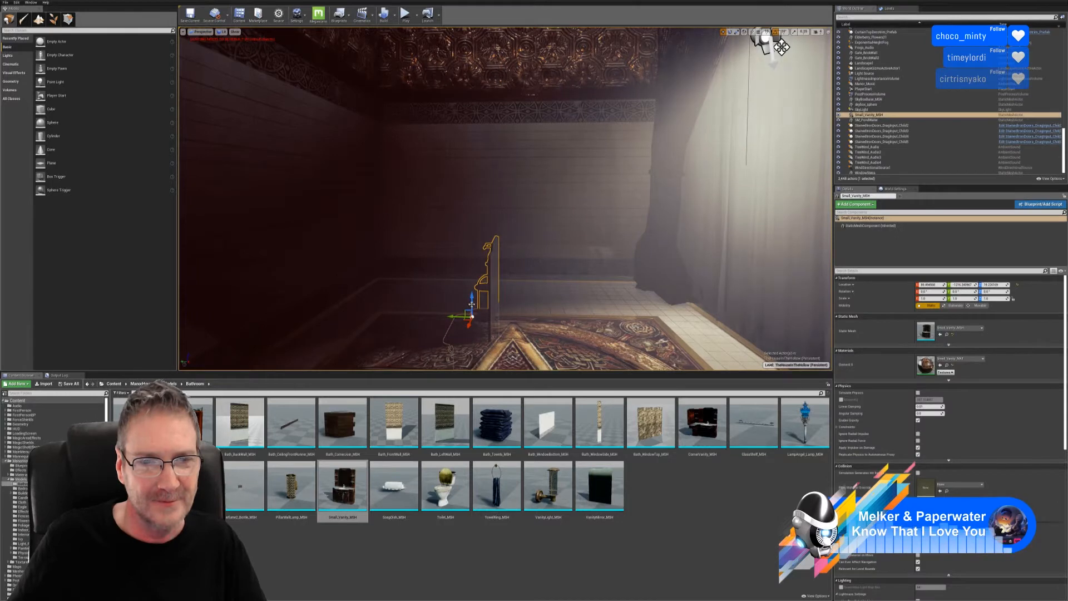
{"action": "left_click_drag", "start_coordinate": [472, 303], "coordinate": [471, 203]}
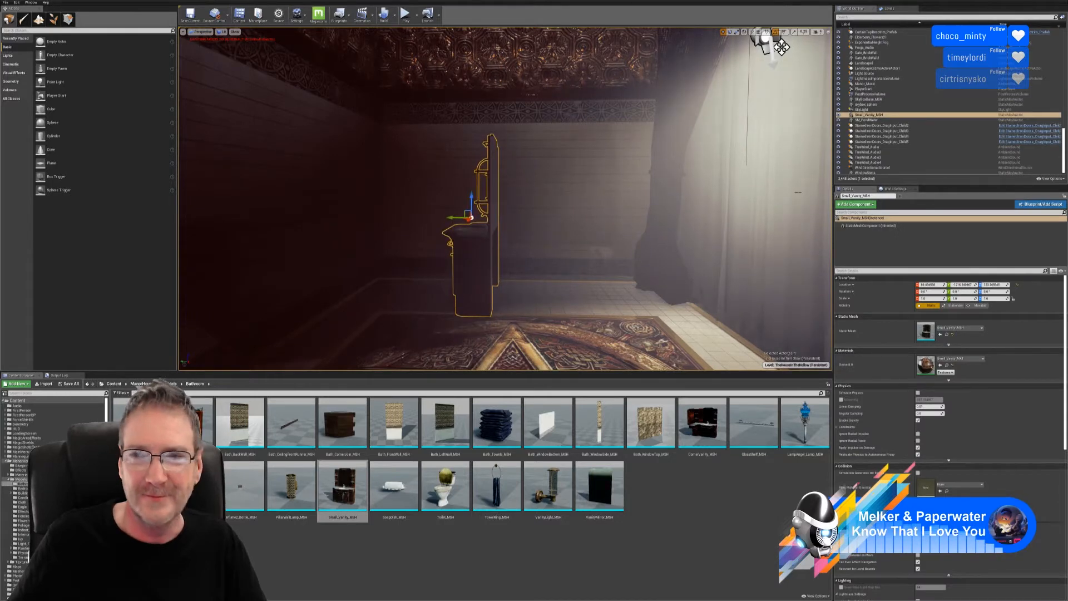
- Rotate the small vanity a quarter turn about its vertical axis so its front faces into the room
{"action": "left_click", "coordinate": [730, 31]}
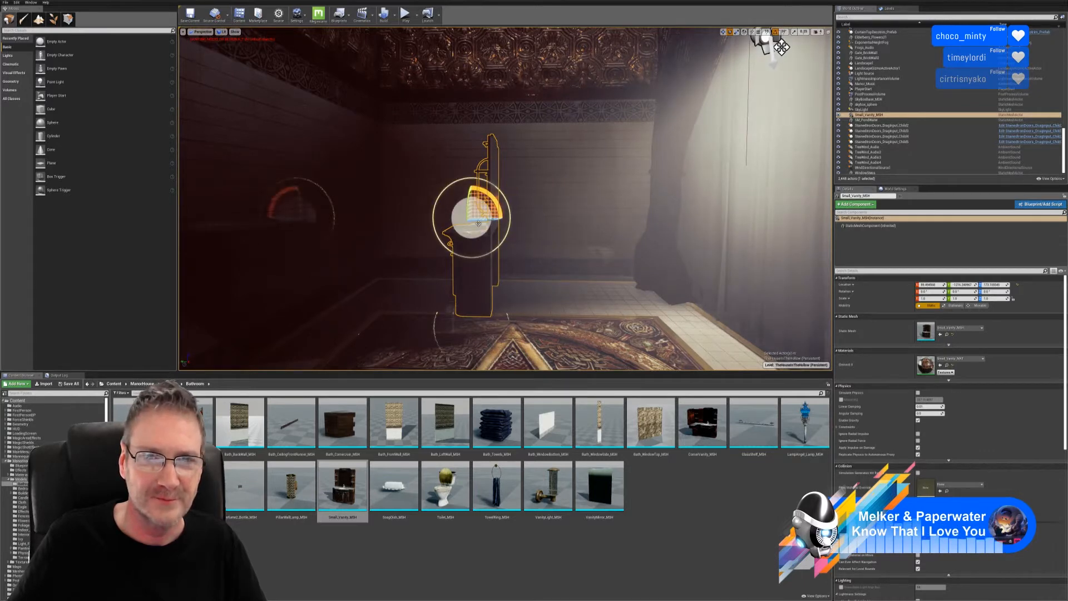
{"action": "left_click_drag", "start_coordinate": [480, 223], "coordinate": [647, 229]}
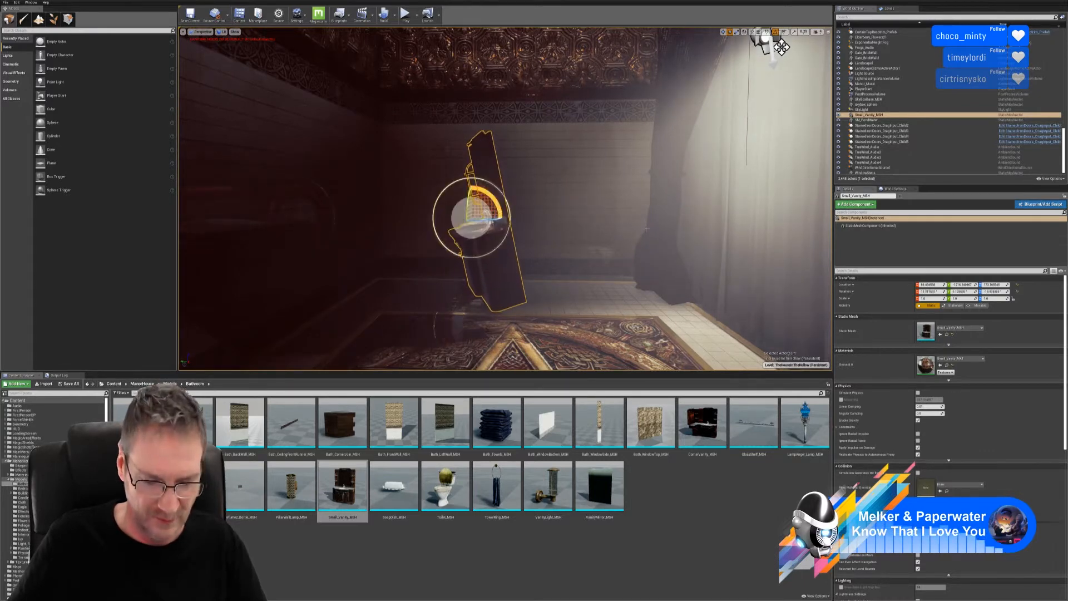
{"action": "key", "text": "ctrl+z"}
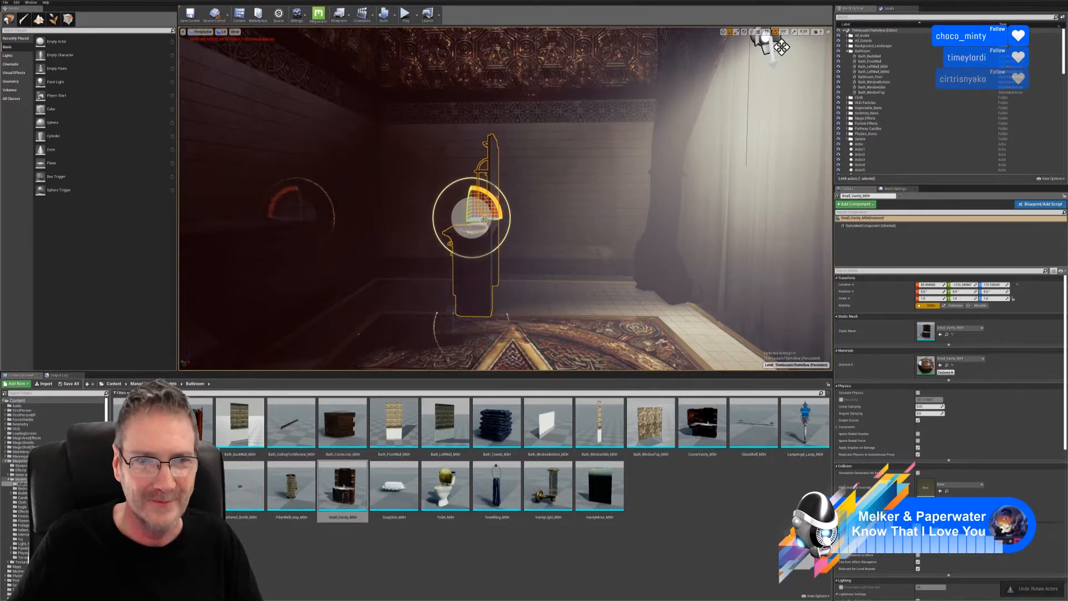
{"action": "mouse_move", "coordinate": [569, 234]}
{"action": "right_mouse_down"}
{"action": "mouse_move", "coordinate": [534, 301]}
{"action": "mouse_move", "coordinate": [568, 234]}
{"action": "right_mouse_up"}
{"action": "key", "text": "w"}
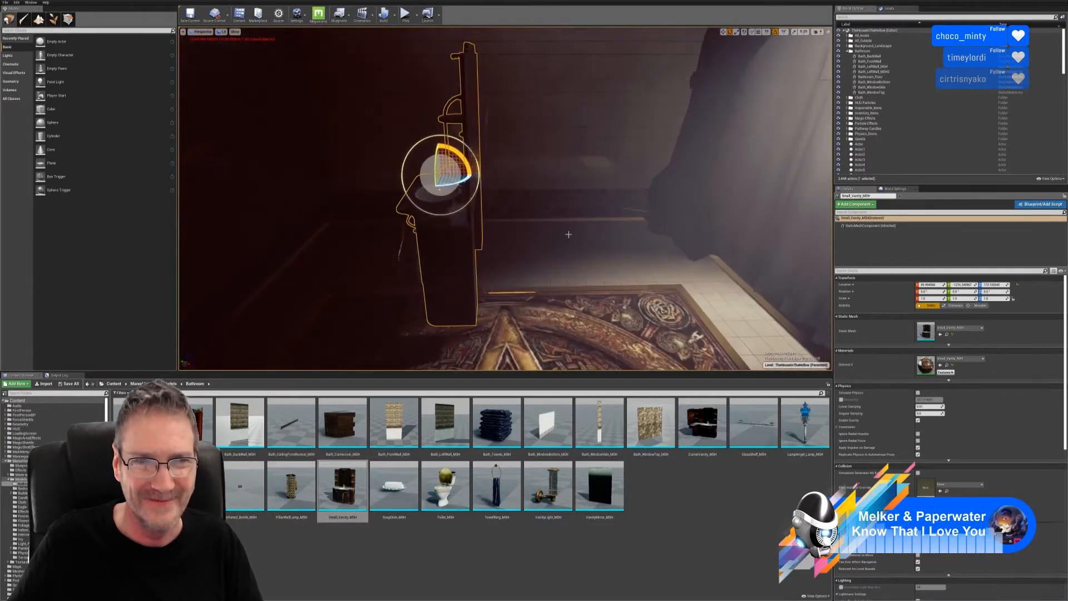
{"action": "mouse_move", "coordinate": [463, 202]}
{"action": "left_mouse_down"}
{"action": "mouse_move", "coordinate": [472, 178]}
{"action": "mouse_move", "coordinate": [467, 187]}
{"action": "left_mouse_up"}
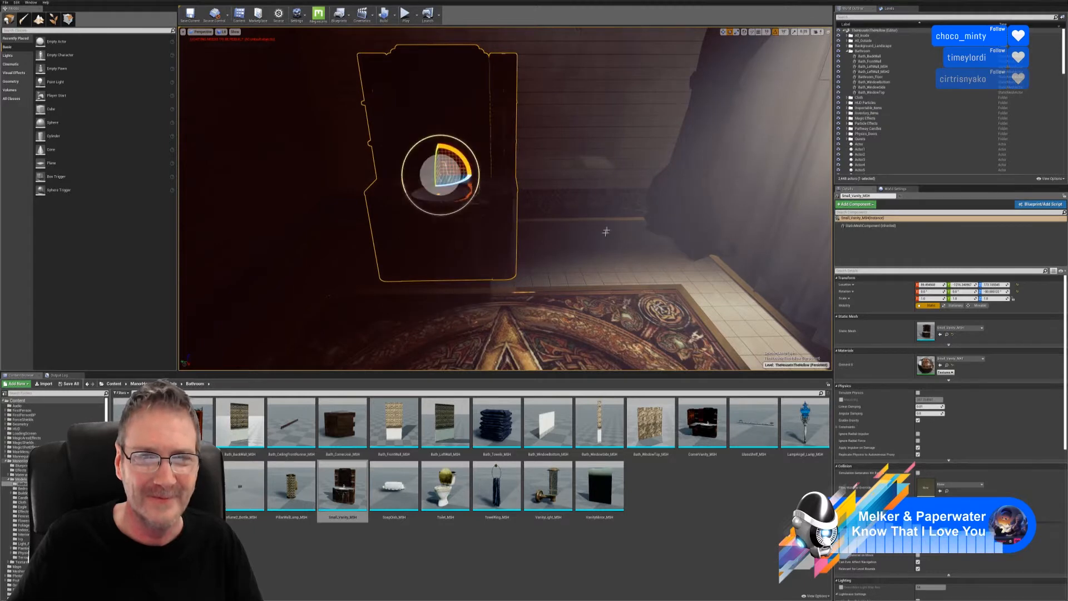
- Scale the small vanity up uniformly on all three axes
{"action": "right_click_drag", "start_coordinate": [605, 232], "coordinate": [590, 261]}
{"action": "key", "text": "s"}
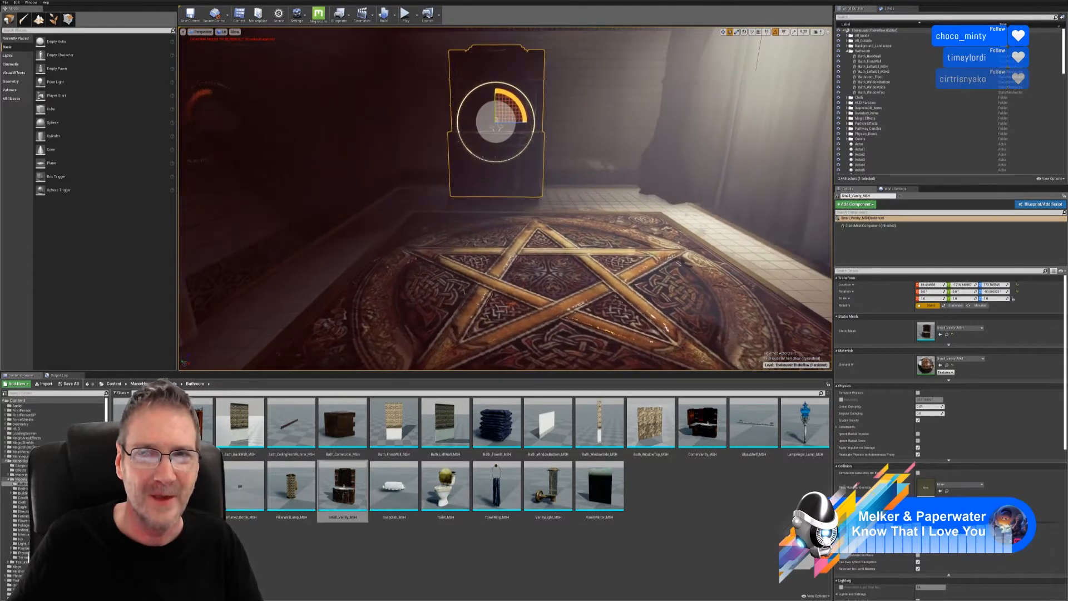
{"action": "left_click", "coordinate": [735, 39]}
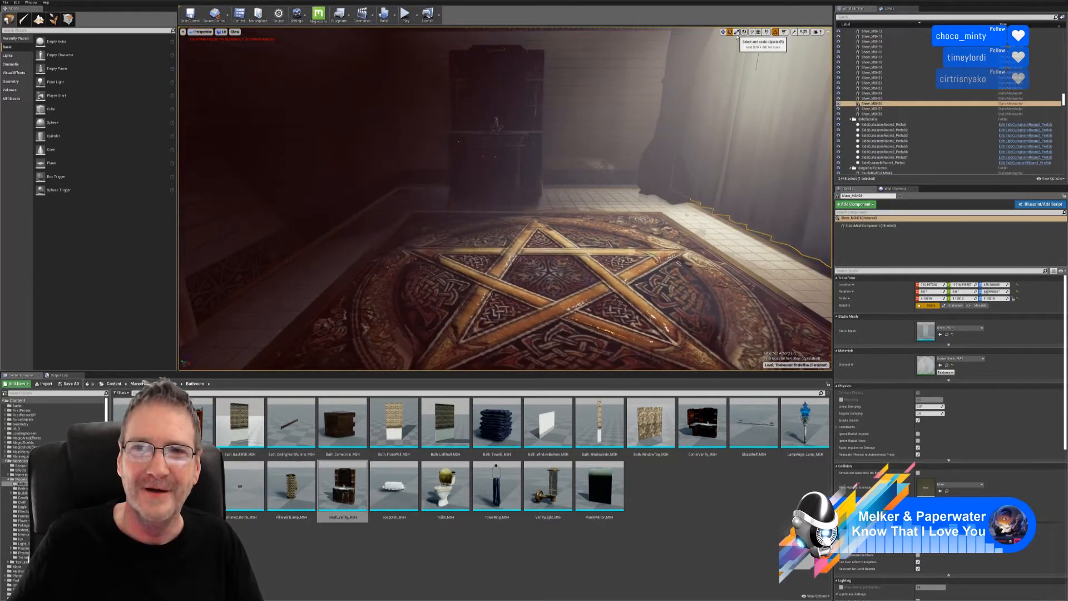
{"action": "left_click", "coordinate": [533, 111]}
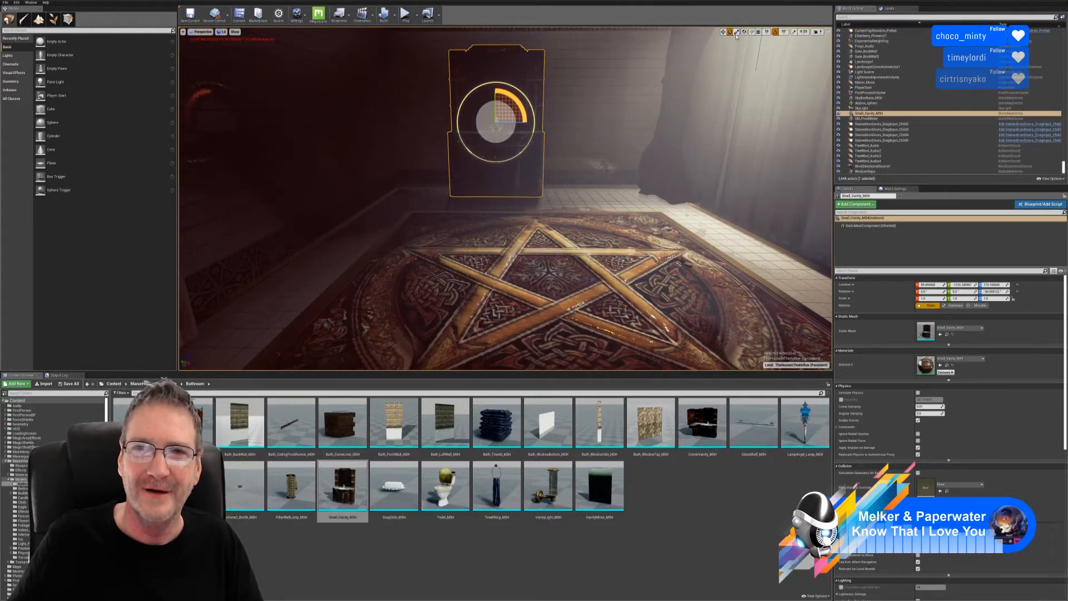
{"action": "left_click", "coordinate": [736, 32]}
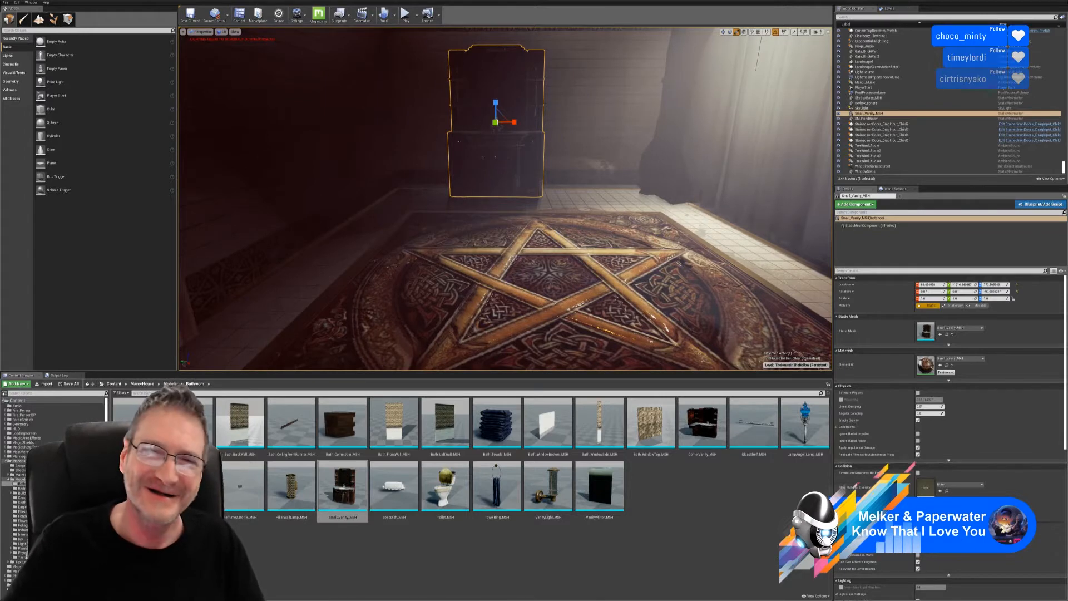
{"action": "mouse_move", "coordinate": [608, 134]}
{"action": "right_mouse_down"}
{"action": "mouse_move", "coordinate": [556, 158]}
{"action": "mouse_move", "coordinate": [608, 134]}
{"action": "right_mouse_up"}
{"action": "key", "text": "d"}
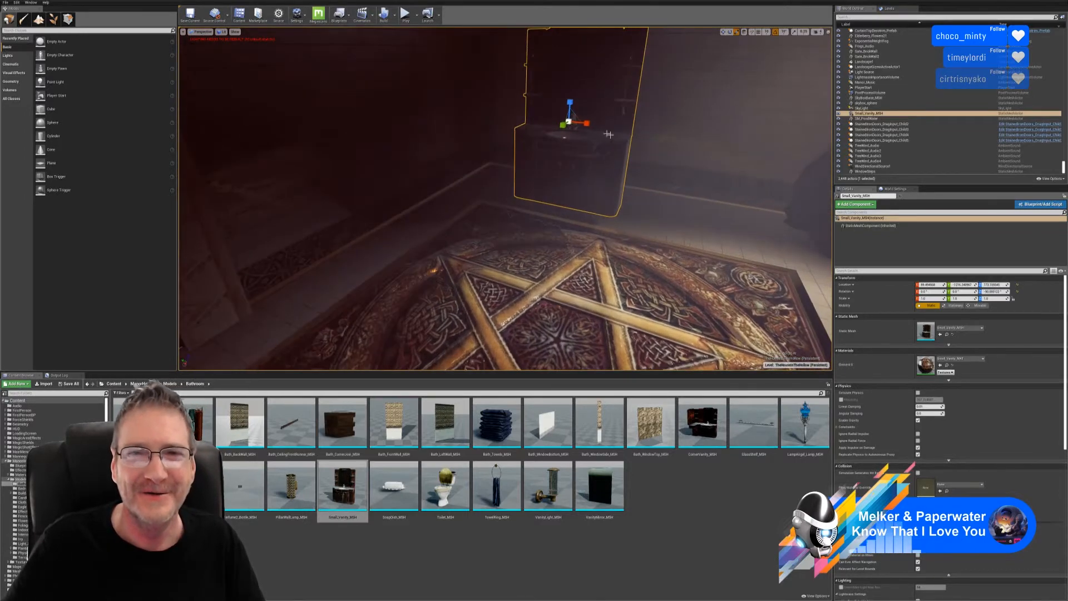
{"action": "left_click_drag", "start_coordinate": [571, 126], "coordinate": [610, 96]}
- Raise the enlarged vanity so its base stands above the floor, and check it from close up
{"action": "right_click_drag", "start_coordinate": [573, 124], "coordinate": [598, 112]}
{"action": "key", "text": "s"}
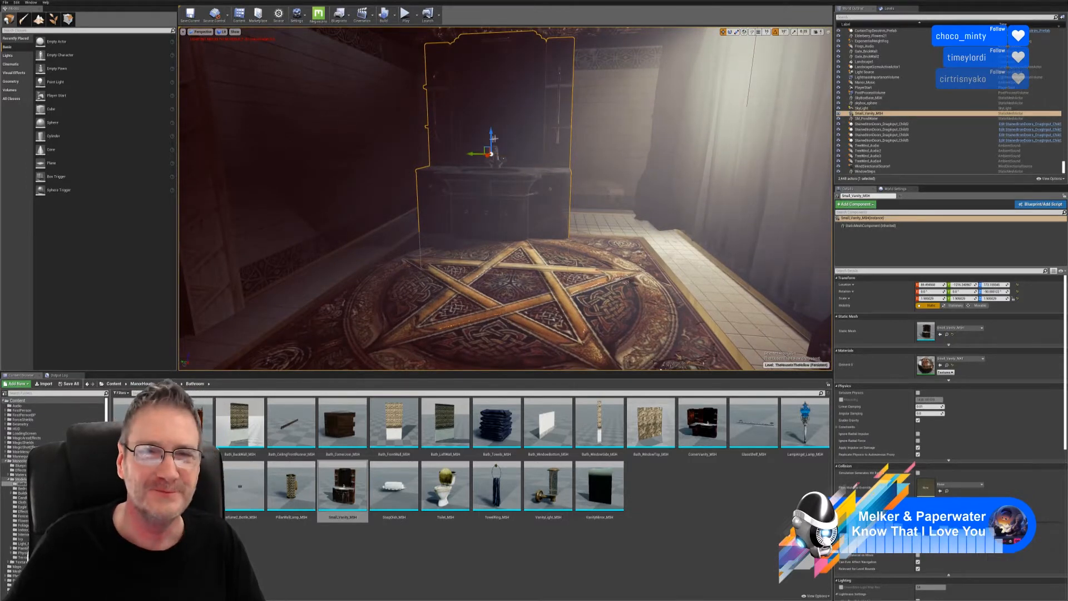
{"action": "left_click_drag", "start_coordinate": [491, 136], "coordinate": [513, 90]}
{"action": "right_click_drag", "start_coordinate": [565, 130], "coordinate": [514, 111]}
{"action": "key", "text": "w"}
{"action": "key", "text": "w"}
{"action": "right_click_drag", "start_coordinate": [629, 225], "coordinate": [608, 230]}
{"action": "key", "text": "s"}
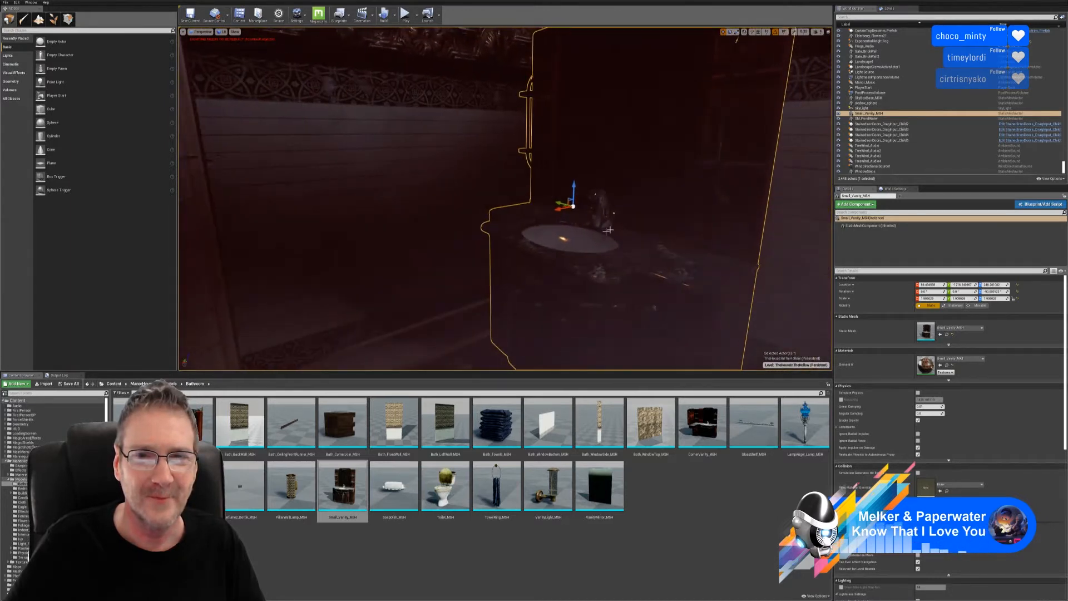
- Slide the vanity back to the tiled wall and pull it forward until its back panel clears the wall surface
{"action": "left_click_drag", "start_coordinate": [560, 212], "coordinate": [661, 176]}
{"action": "right_click_drag", "start_coordinate": [556, 217], "coordinate": [503, 219]}
{"action": "key", "text": "d"}
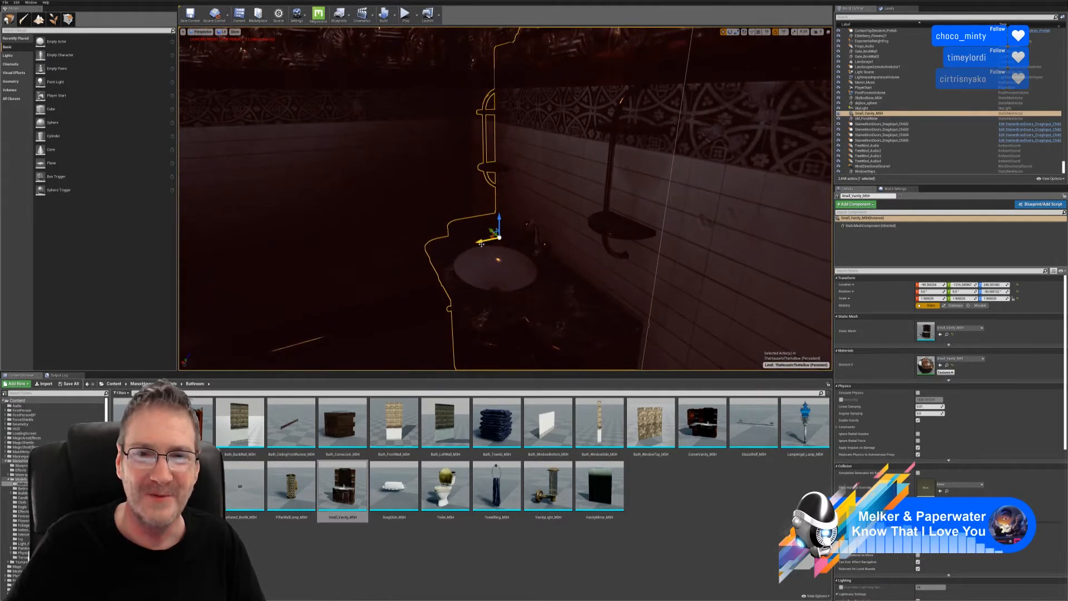
{"action": "left_click_drag", "start_coordinate": [481, 243], "coordinate": [461, 245]}
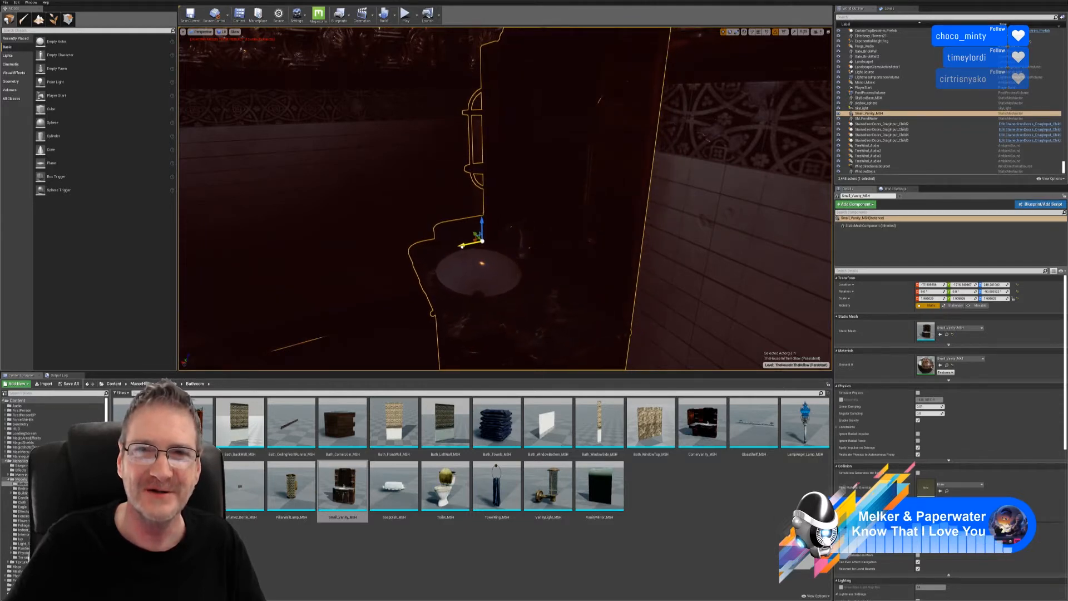
{"action": "mouse_move", "coordinate": [656, 221]}
{"action": "right_mouse_down"}
{"action": "mouse_move", "coordinate": [620, 202]}
{"action": "mouse_move", "coordinate": [545, 233]}
{"action": "mouse_move", "coordinate": [662, 217]}
{"action": "right_mouse_up"}
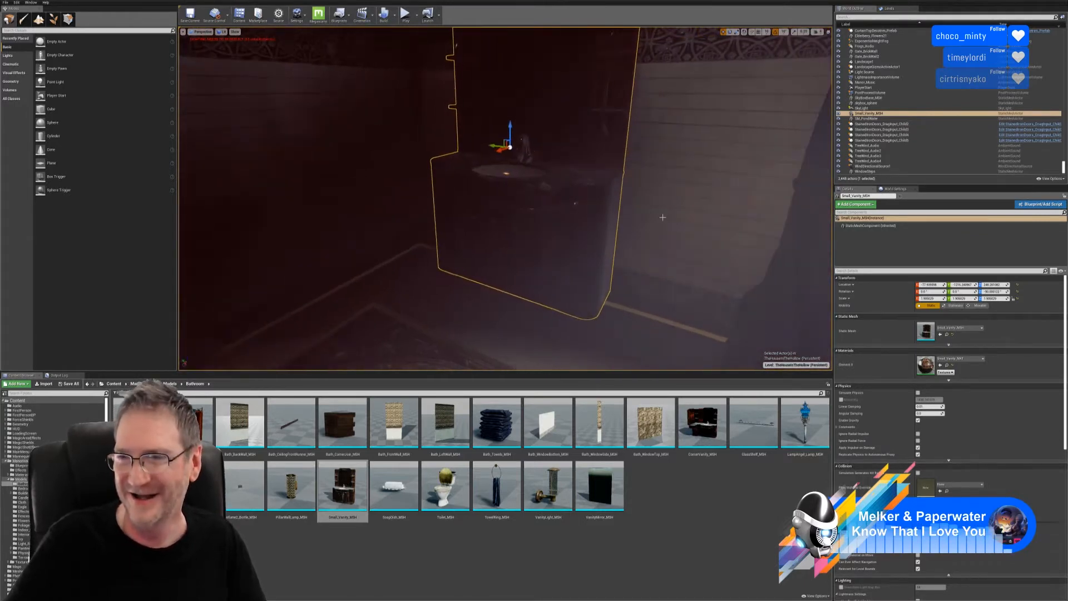
- Slide the small vanity sideways along the back wall, away from the curtained window and toward the adjoining side wall
{"action": "mouse_move", "coordinate": [334, 264]}
{"action": "right_mouse_down"}
{"action": "mouse_move", "coordinate": [420, 239]}
{"action": "mouse_move", "coordinate": [320, 250]}
{"action": "right_mouse_up"}
{"action": "key", "text": "s"}
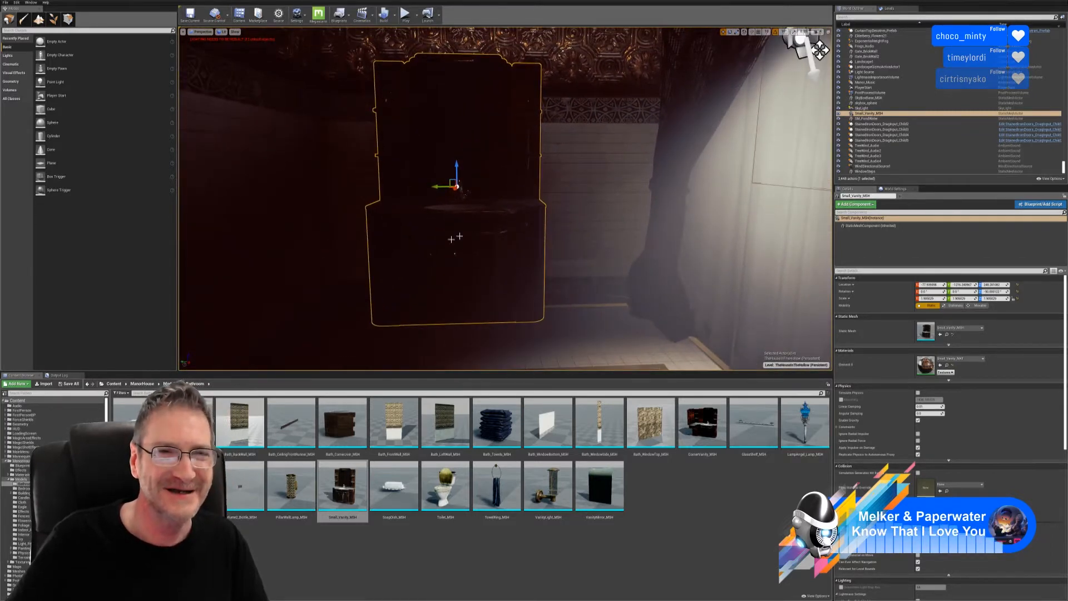
{"action": "right_click_drag", "start_coordinate": [459, 236], "coordinate": [446, 225]}
{"action": "left_click_drag", "start_coordinate": [473, 214], "coordinate": [442, 209]}
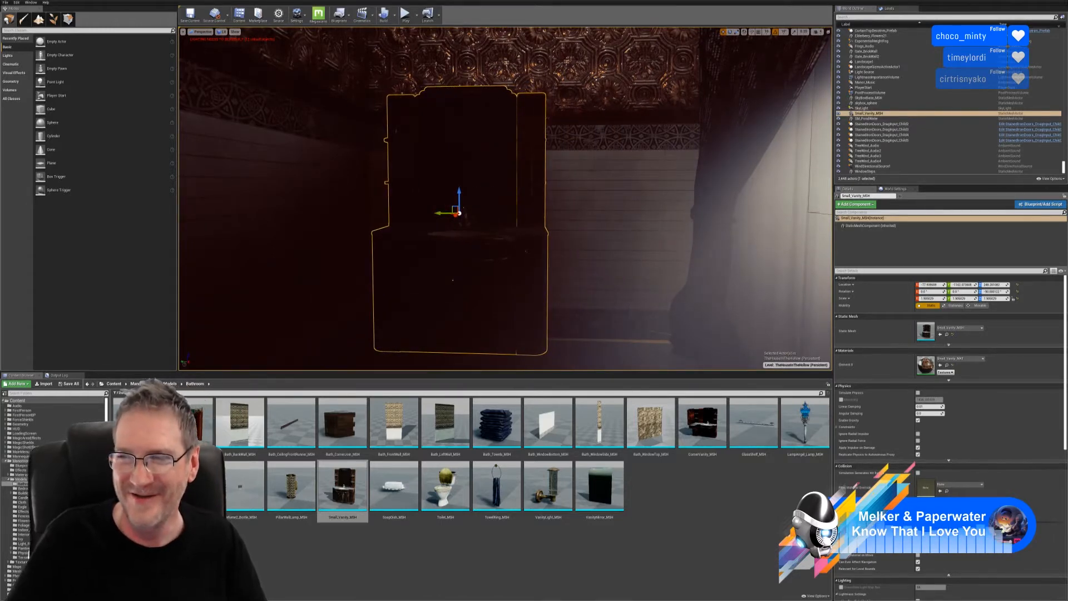
{"action": "right_click_drag", "start_coordinate": [631, 260], "coordinate": [615, 267]}
{"action": "key", "text": "s"}
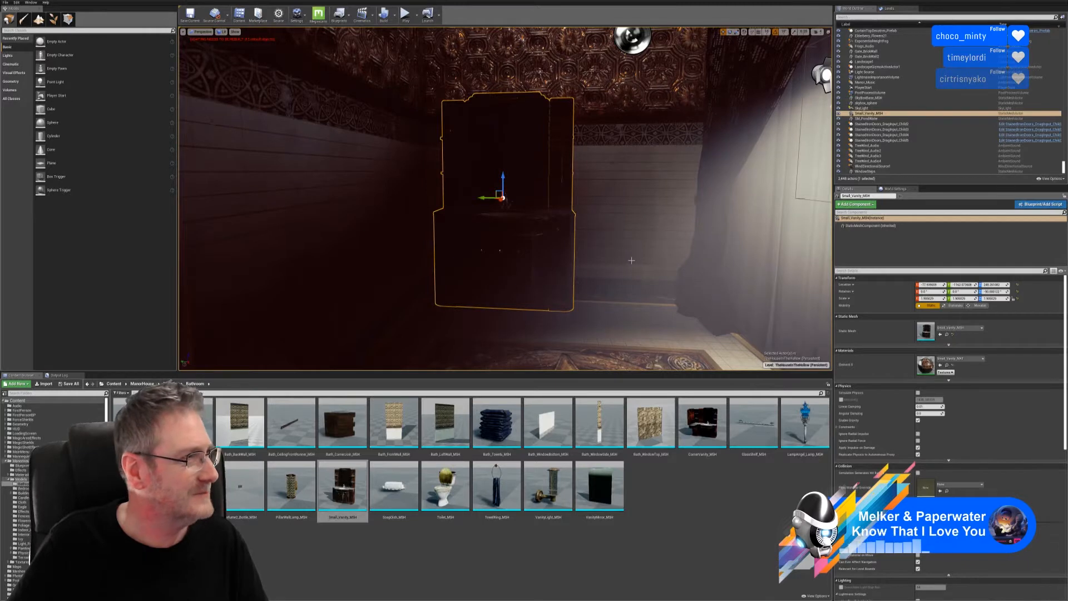
{"action": "mouse_move", "coordinate": [636, 225]}
{"action": "right_mouse_down"}
{"action": "mouse_move", "coordinate": [616, 217]}
{"action": "mouse_move", "coordinate": [636, 226]}
{"action": "right_mouse_up"}
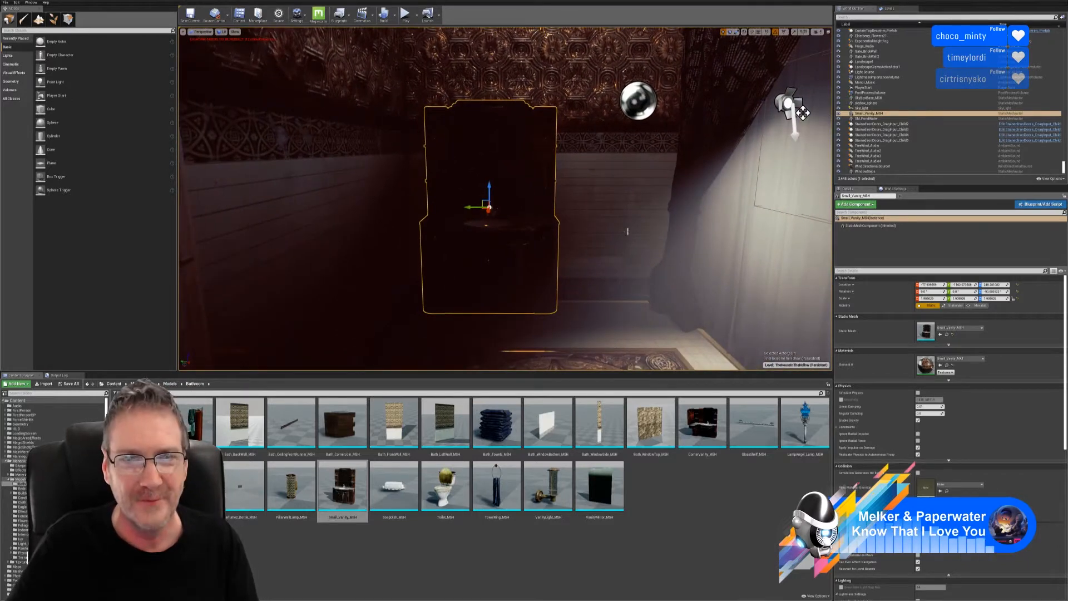
- Play-test the level, walk up to the vanity to judge its size at player height, and end the session
{"action": "key", "text": "Escape"}
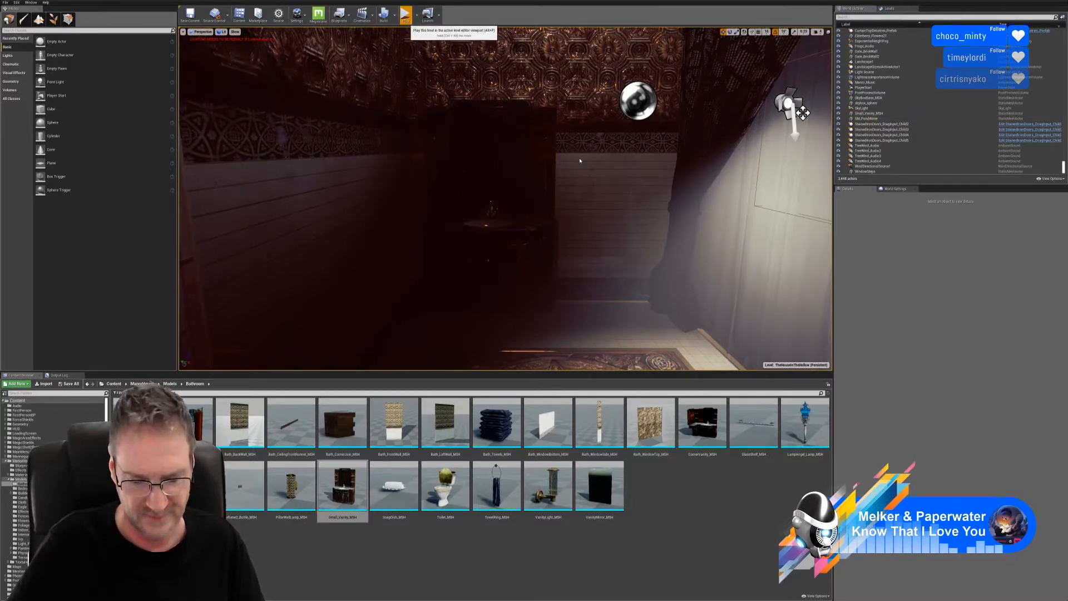
{"action": "key", "text": "alt+p"}
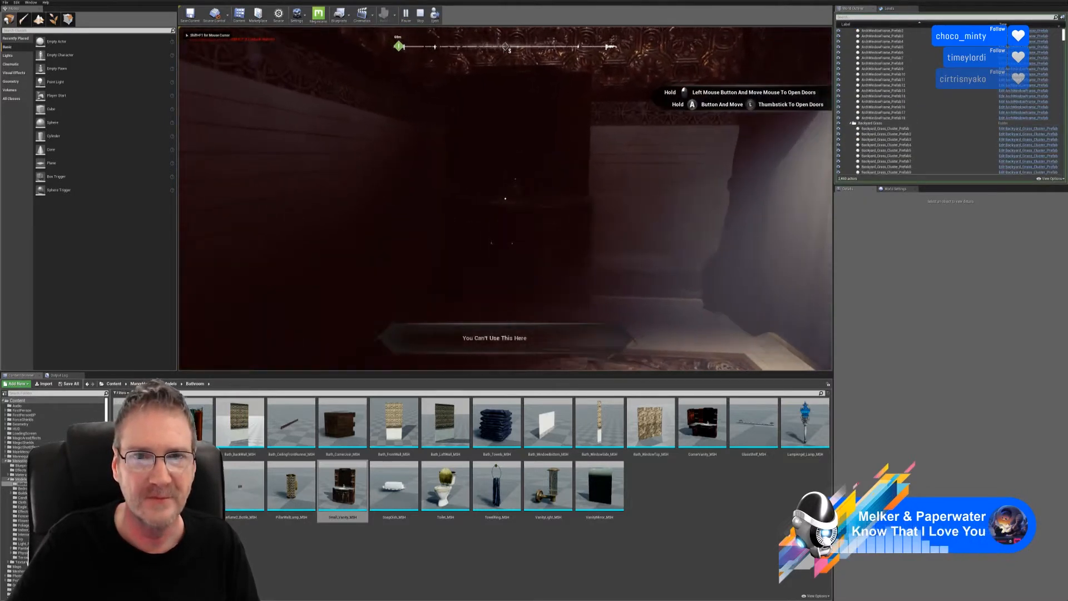
{"action": "key", "text": "w"}
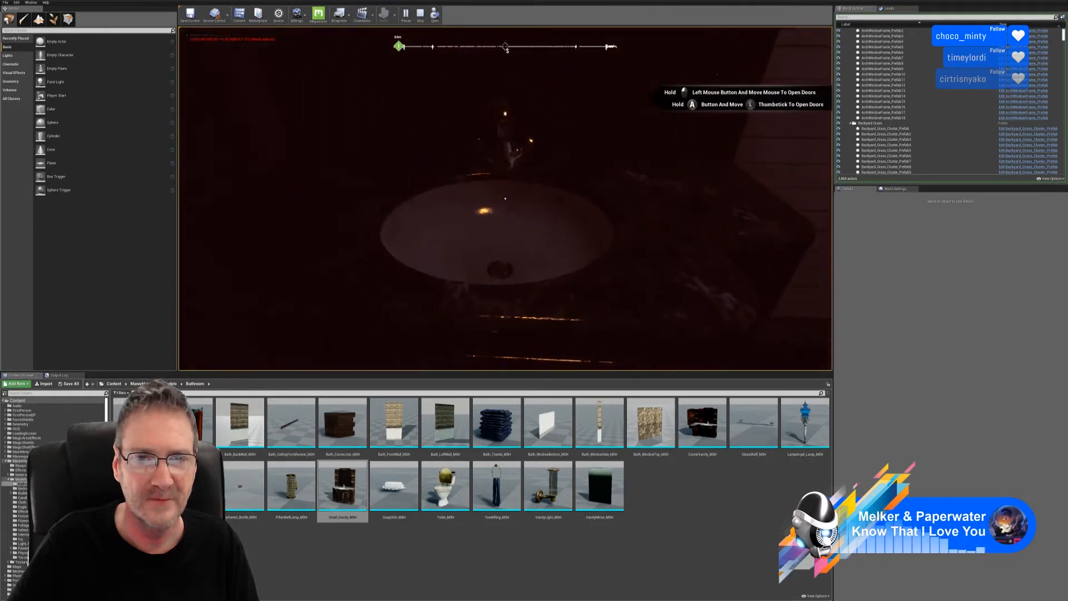
{"action": "key", "text": "d"}
{"action": "key", "text": "d"}
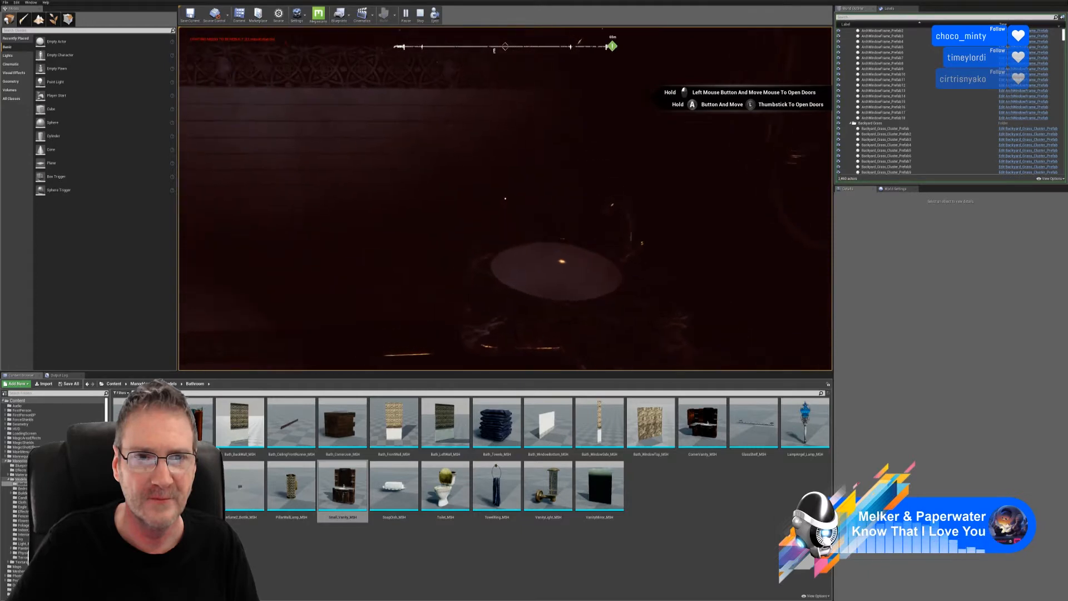
{"action": "key", "text": "d"}
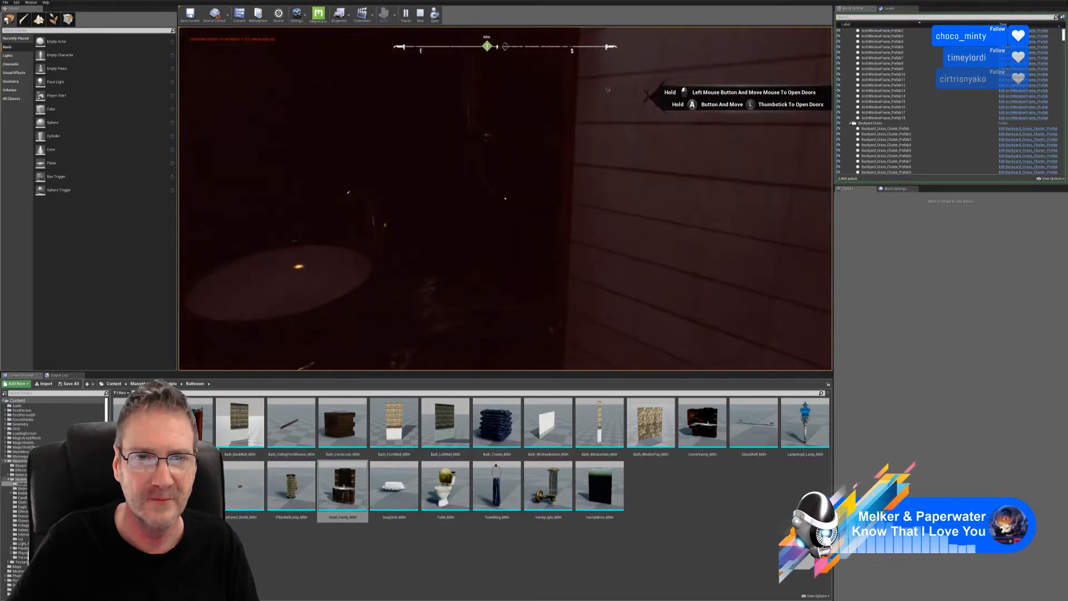
{"action": "key", "text": "s"}
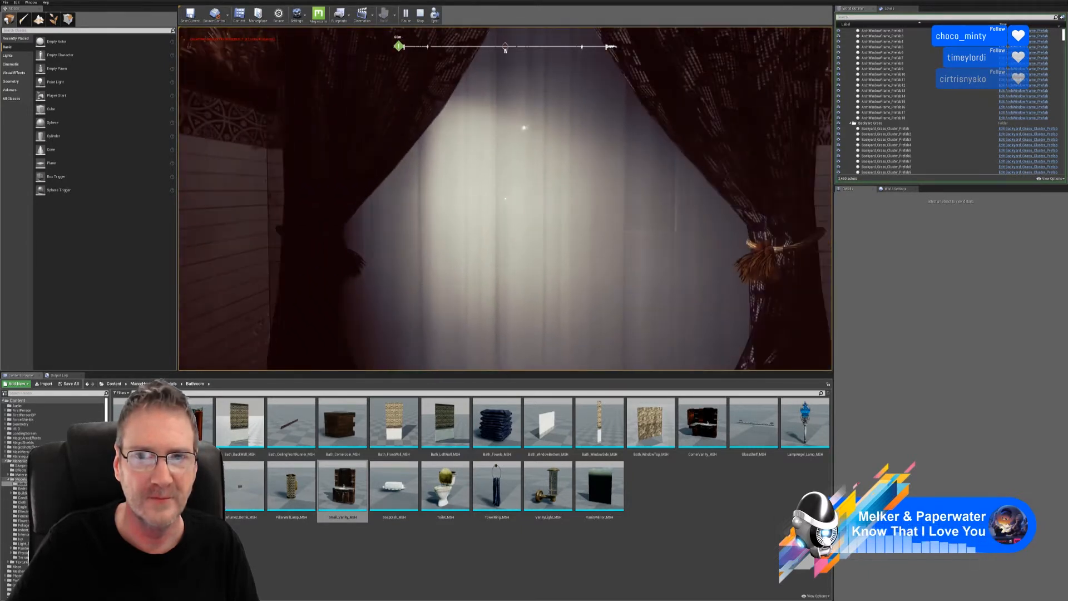
{"action": "key", "text": "w"}
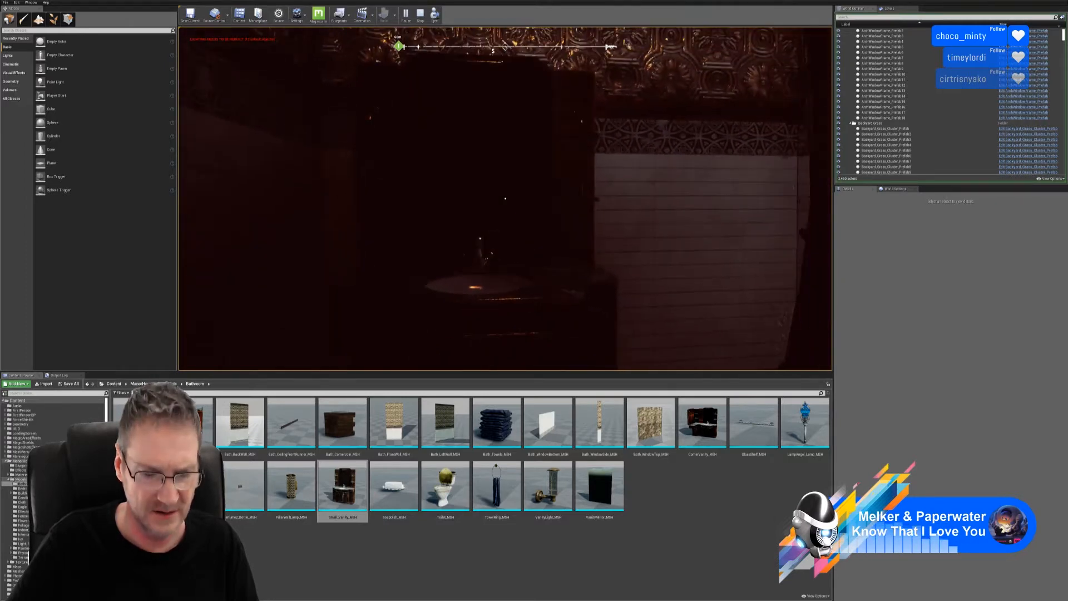
{"action": "key", "text": "Escape"}
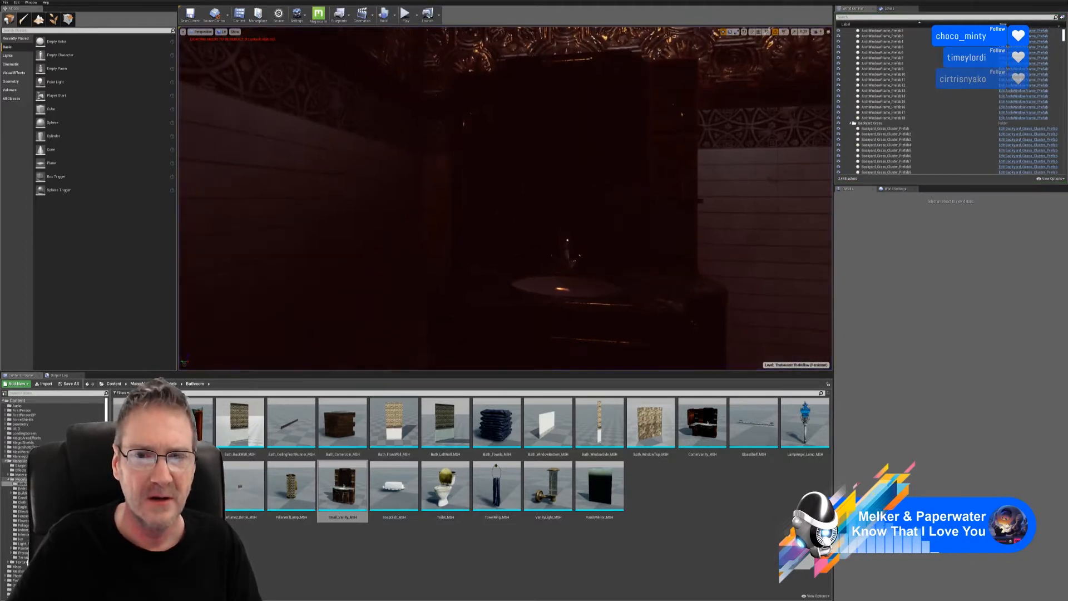
- Scale the small vanity down slightly and uniformly on all three axes
{"action": "right_click_drag", "start_coordinate": [505, 198], "coordinate": [533, 225]}
{"action": "key", "text": "s"}
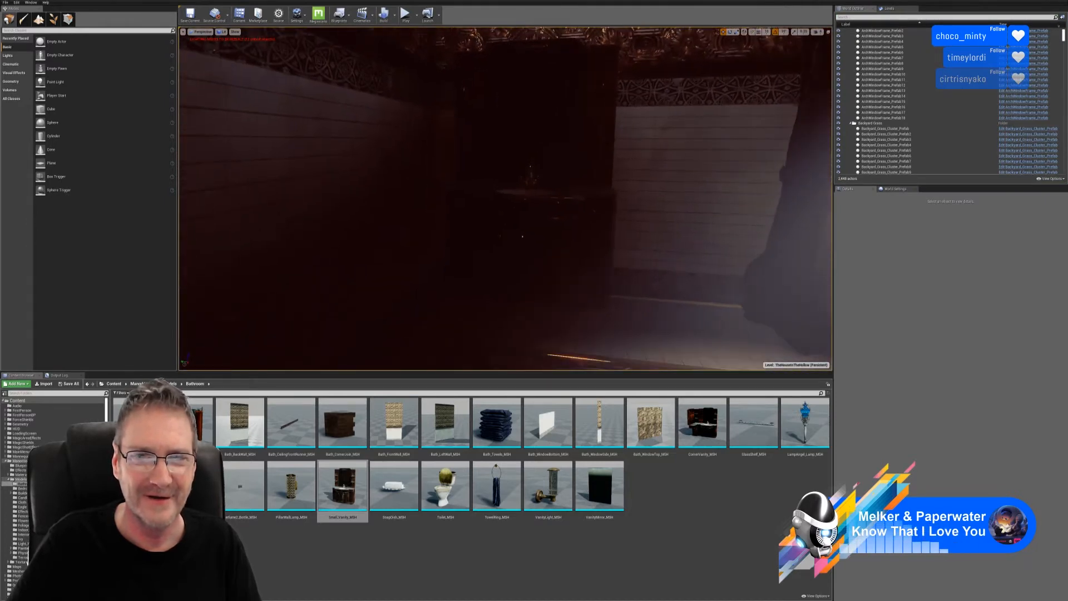
{"action": "left_click", "coordinate": [565, 194]}
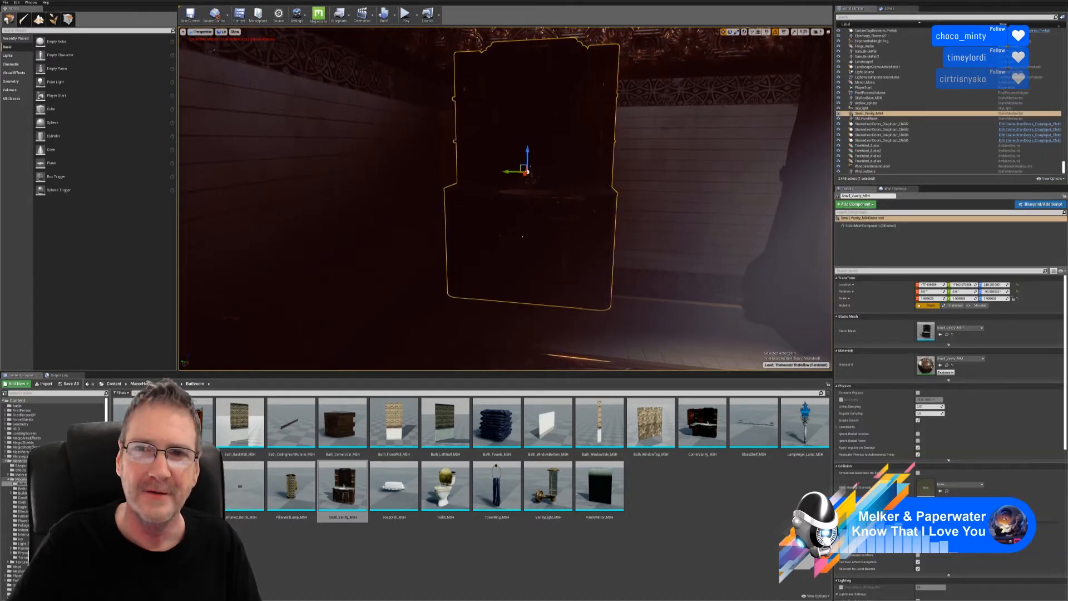
{"action": "left_click", "coordinate": [736, 33]}
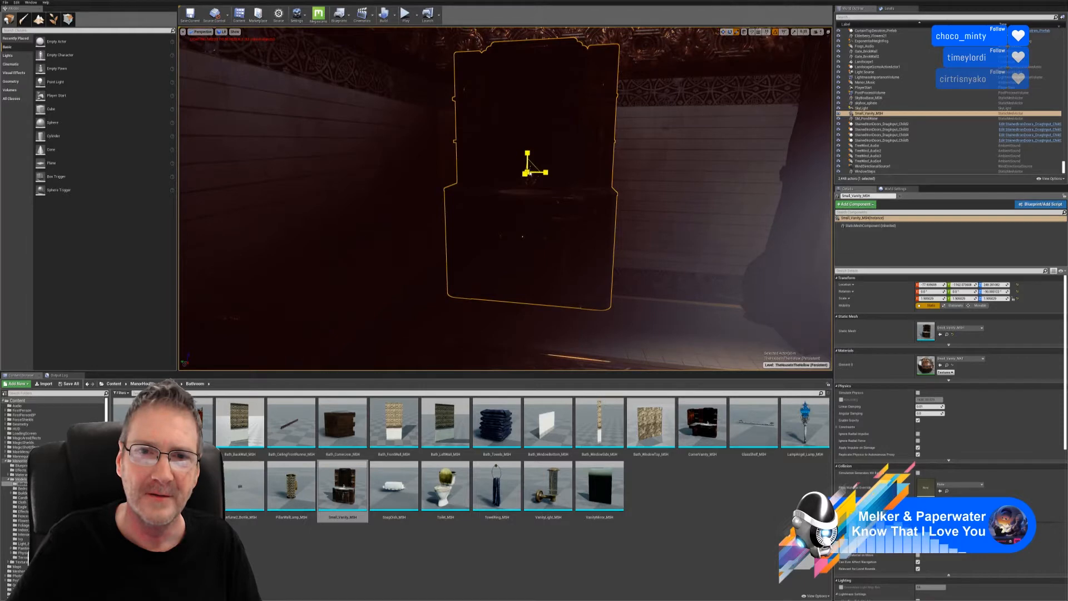
{"action": "left_click_drag", "start_coordinate": [529, 174], "coordinate": [525, 181]}
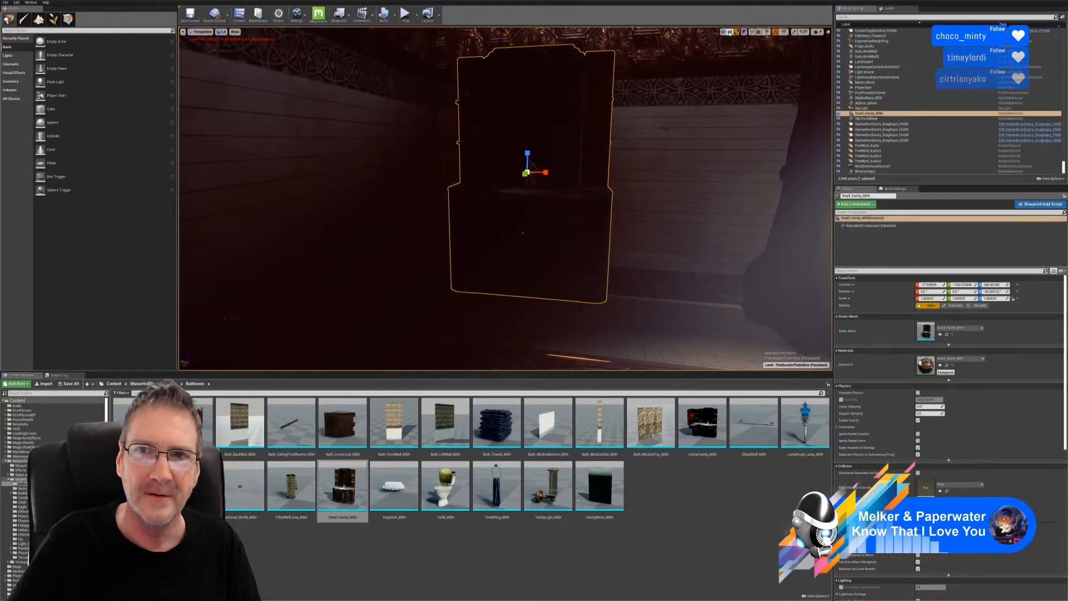
- Lower the reduced vanity slightly so its base sits closer to the bathroom floor
{"action": "left_click", "coordinate": [724, 32]}
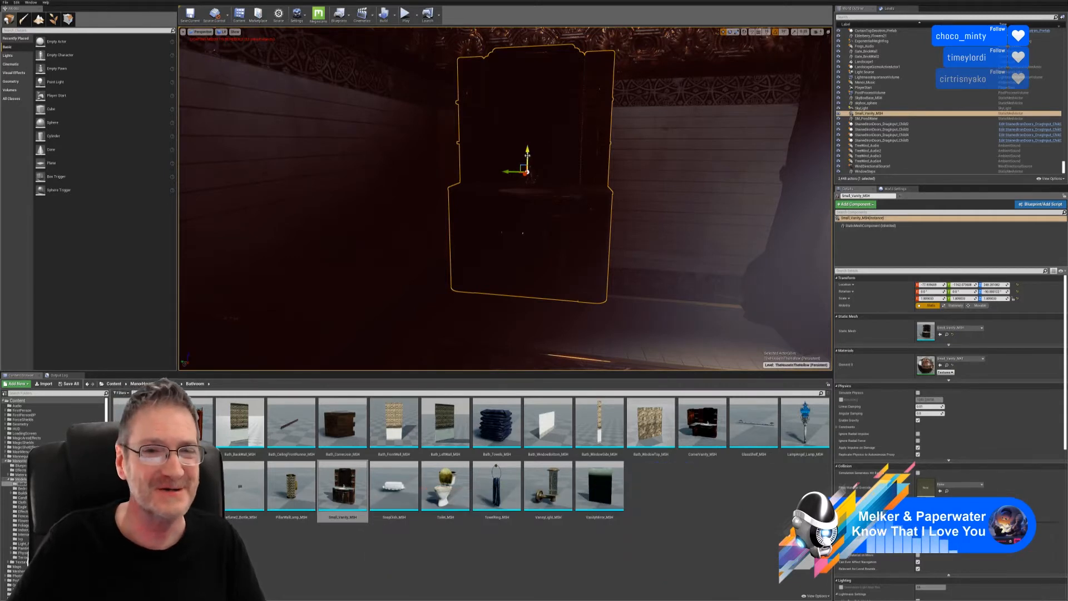
{"action": "left_click_drag", "start_coordinate": [528, 156], "coordinate": [537, 162]}
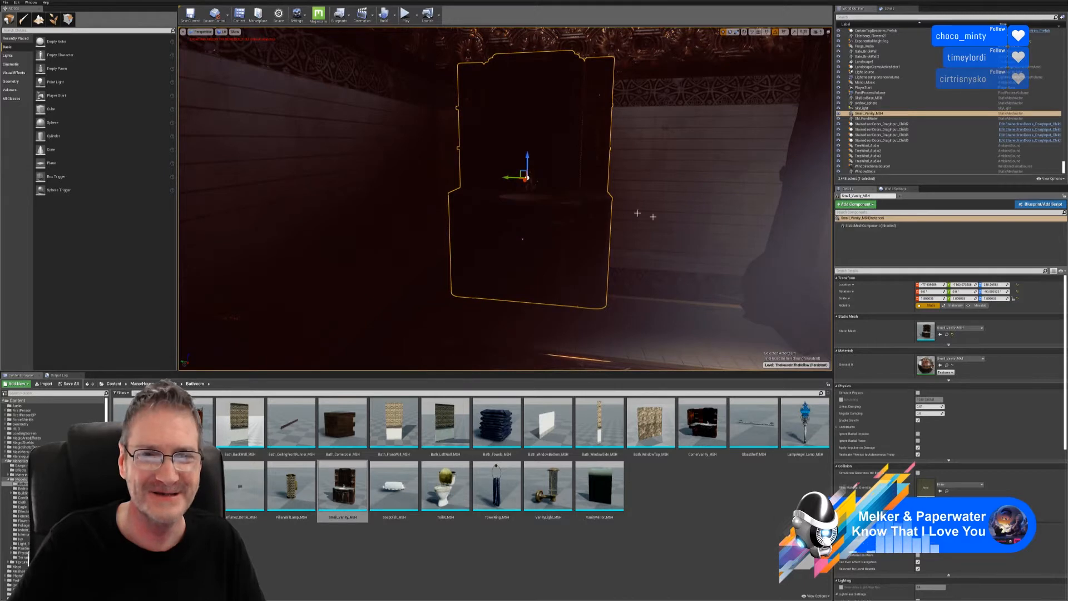
{"action": "mouse_move", "coordinate": [653, 216]}
{"action": "right_mouse_down"}
{"action": "mouse_move", "coordinate": [575, 216]}
{"action": "mouse_move", "coordinate": [651, 203]}
{"action": "mouse_move", "coordinate": [609, 207]}
{"action": "mouse_move", "coordinate": [695, 214]}
{"action": "mouse_move", "coordinate": [571, 223]}
{"action": "mouse_move", "coordinate": [665, 228]}
{"action": "mouse_move", "coordinate": [615, 254]}
{"action": "mouse_move", "coordinate": [659, 231]}
{"action": "mouse_move", "coordinate": [639, 227]}
{"action": "right_mouse_up"}
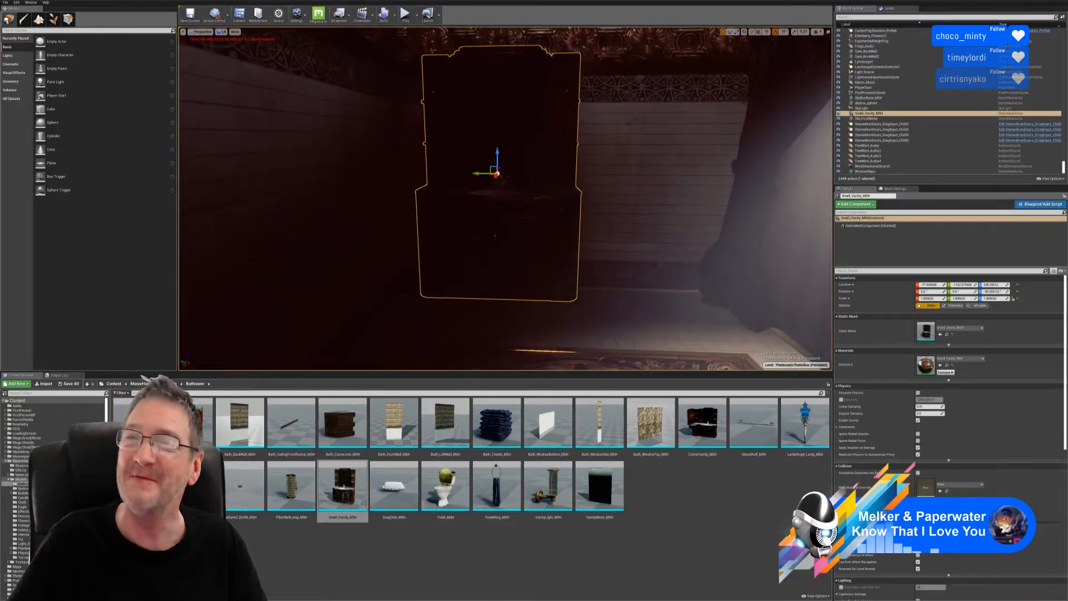
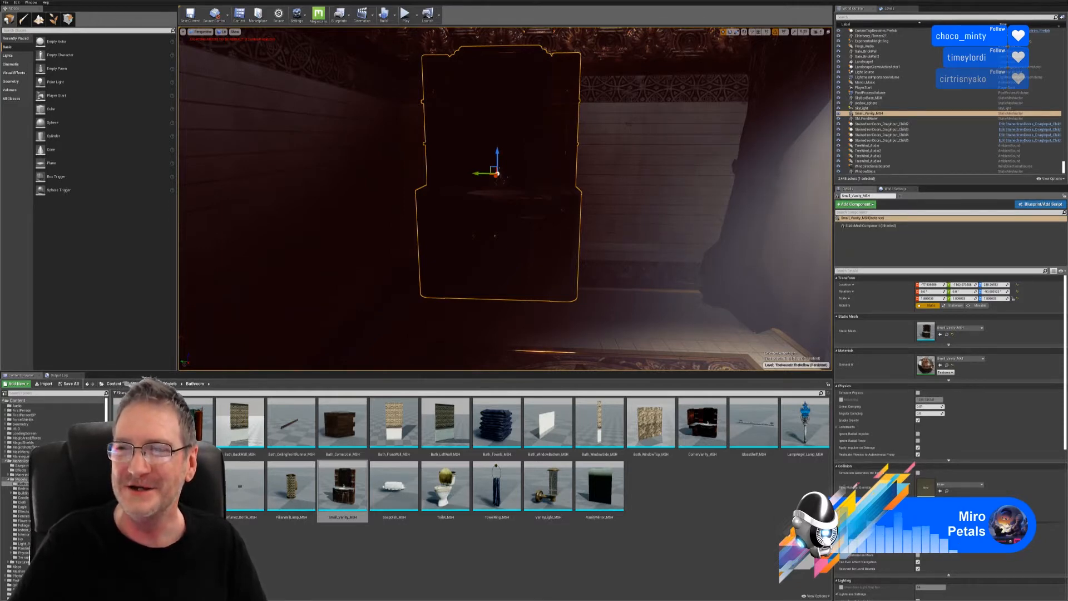
- Play-test the level again, examine the resized vanity's sink and counter height from several distances, and end the session
{"action": "key", "text": "s"}
{"action": "mouse_move", "coordinate": [613, 179]}
{"action": "right_mouse_down"}
{"action": "mouse_move", "coordinate": [595, 184]}
{"action": "mouse_move", "coordinate": [600, 192]}
{"action": "mouse_move", "coordinate": [607, 174]}
{"action": "right_mouse_up"}
{"action": "key", "text": "w"}
{"action": "key", "text": "s"}
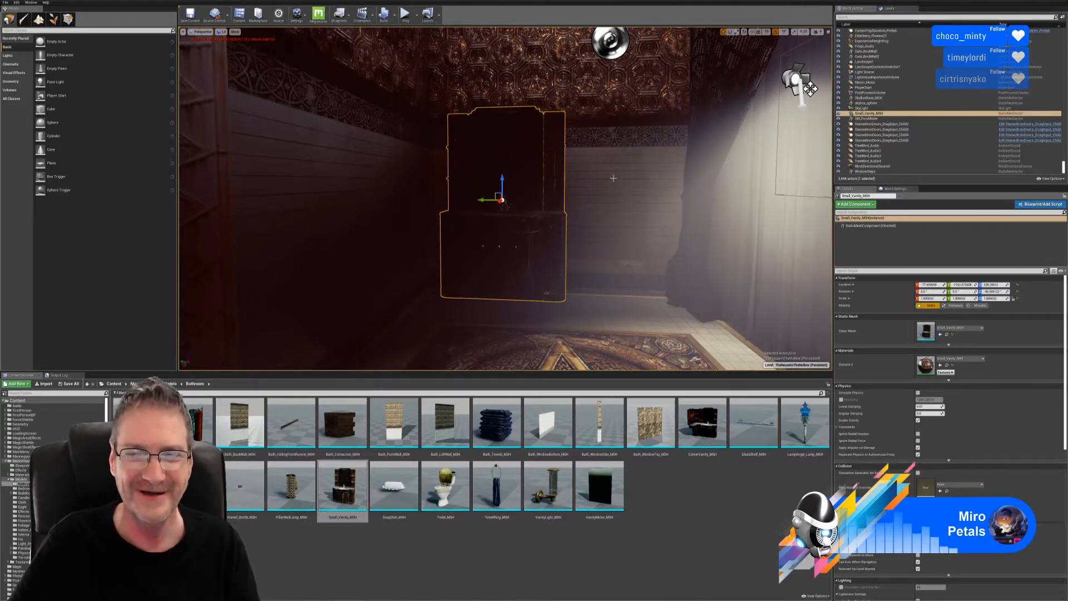
{"action": "key", "text": "Escape"}
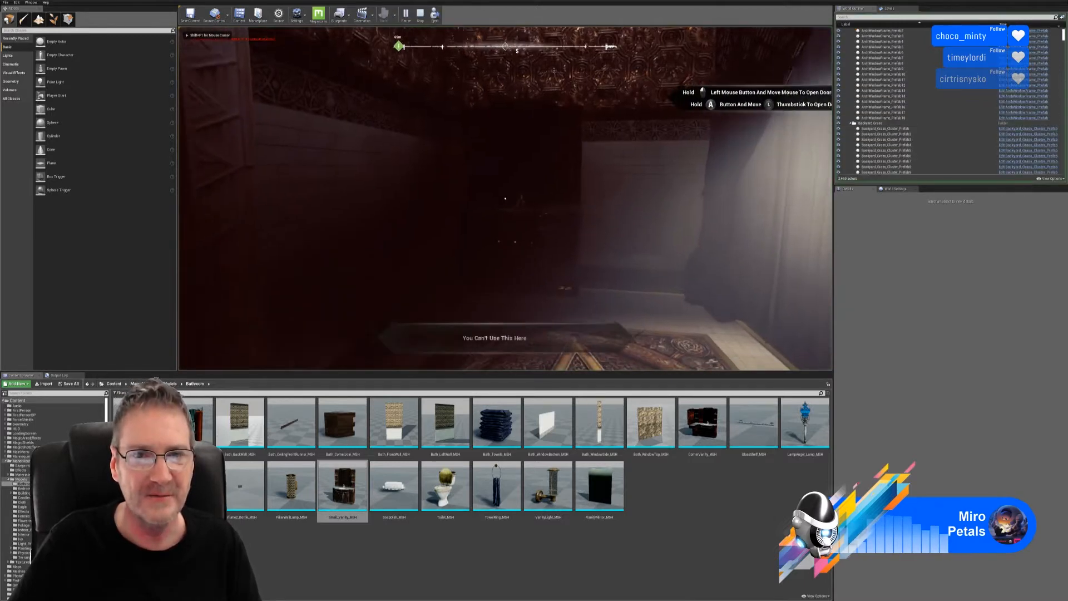
{"action": "key", "text": "w"}
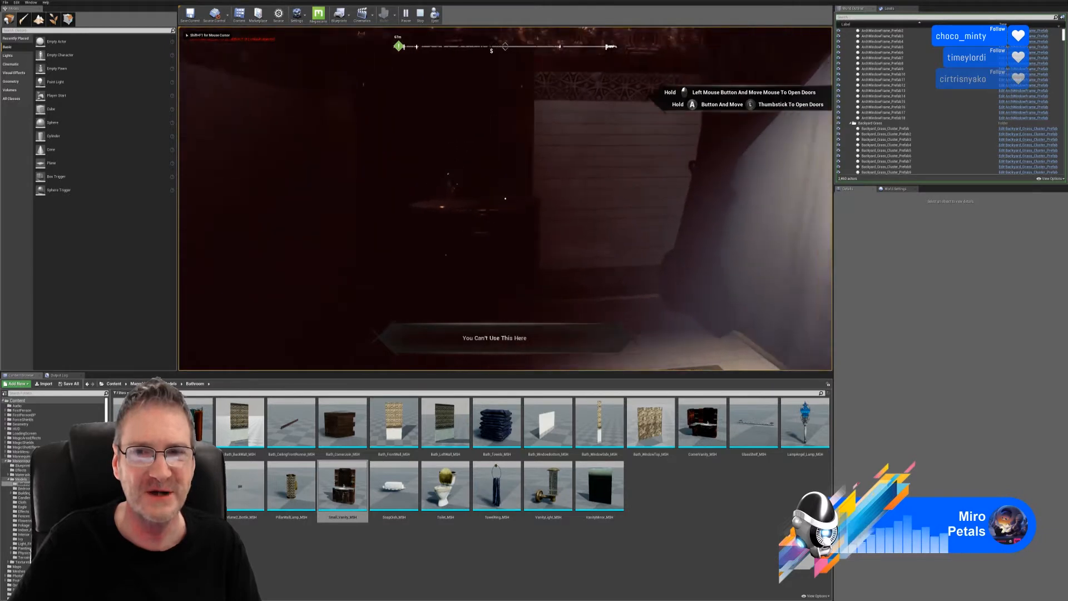
{"action": "key", "text": "w"}
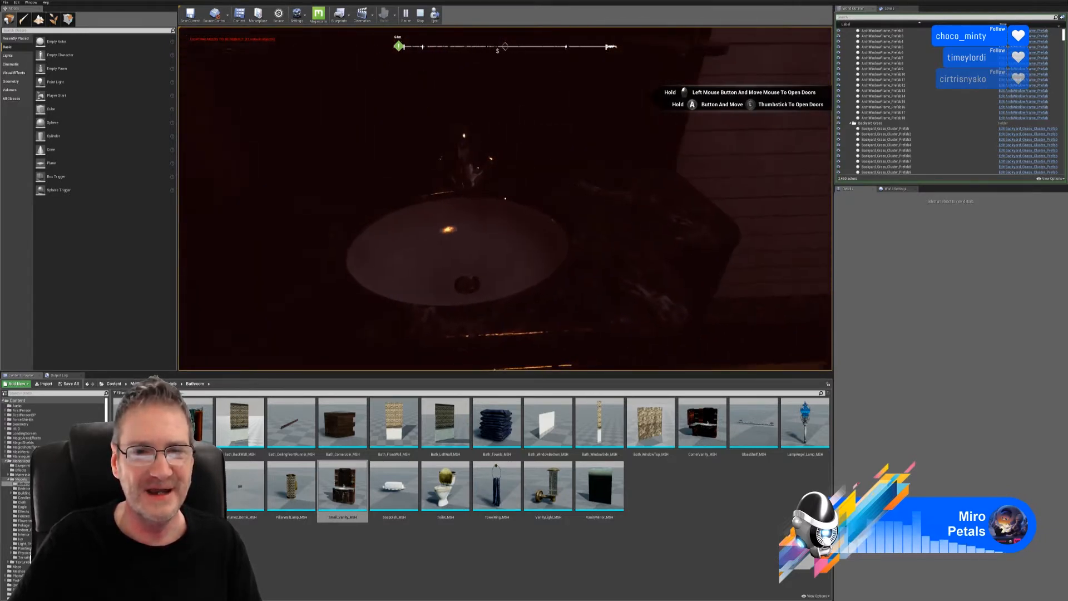
{"action": "key", "text": "a"}
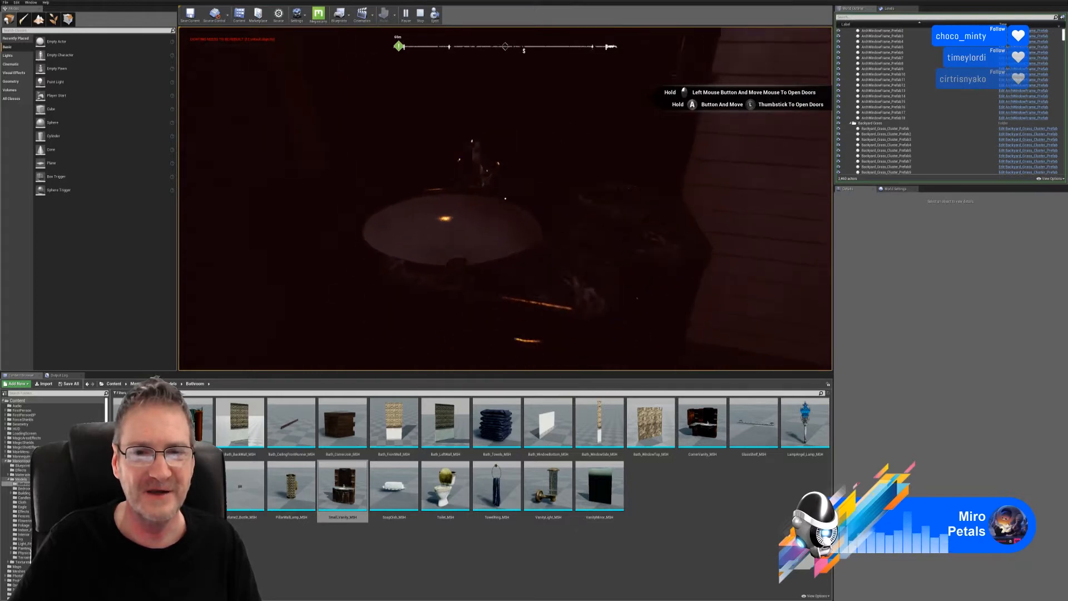
{"action": "key", "text": "s"}
{"action": "key", "text": "w"}
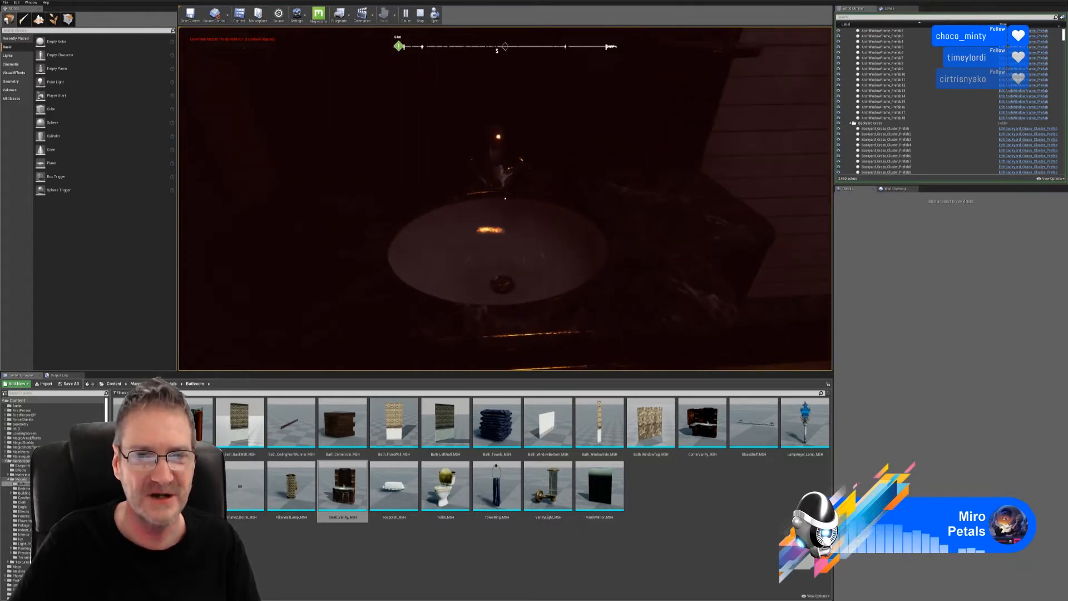
{"action": "key", "text": "s"}
{"action": "key", "text": "w"}
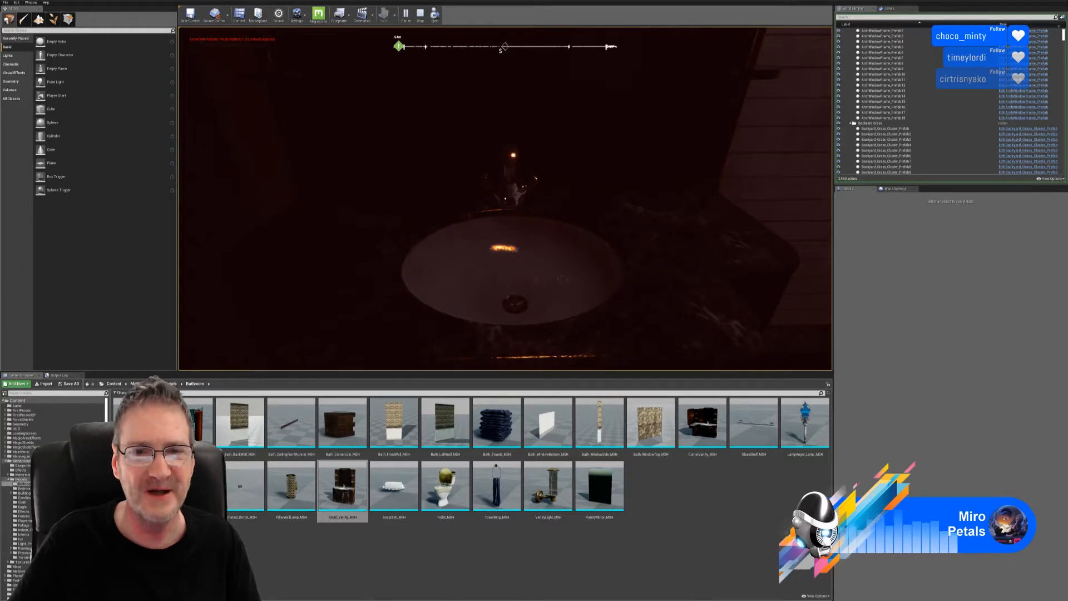
{"action": "key", "text": "s"}
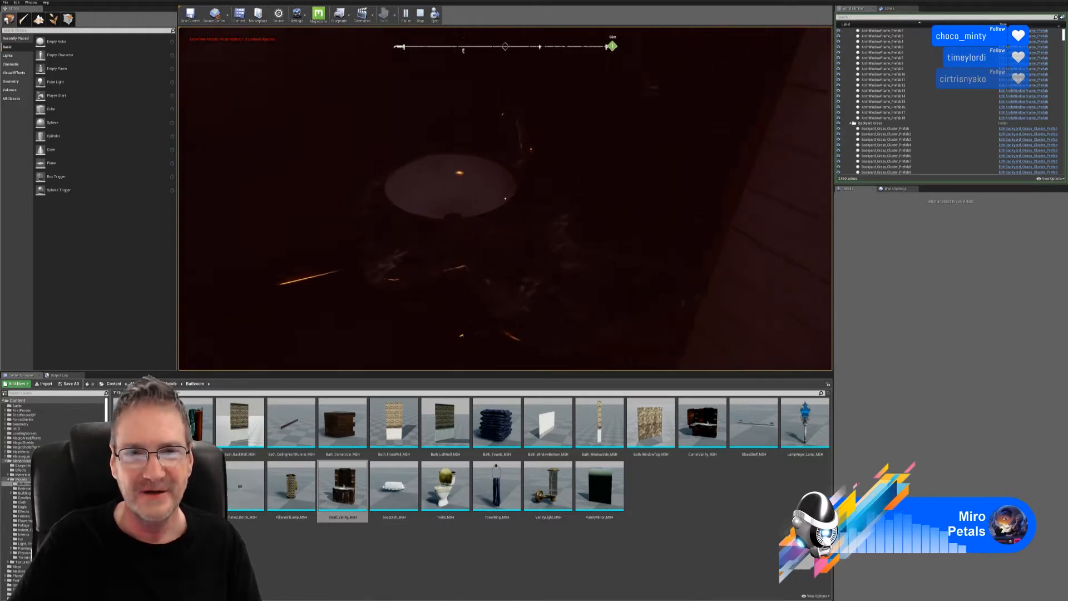
{"action": "key", "text": "a"}
{"action": "key", "text": "w"}
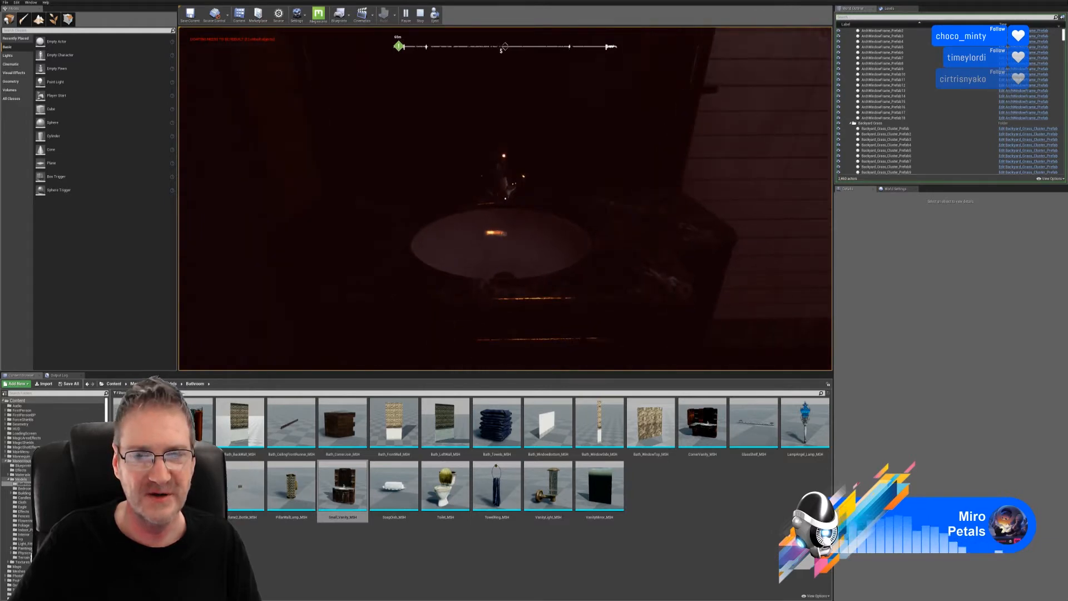
{"action": "key", "text": "w"}
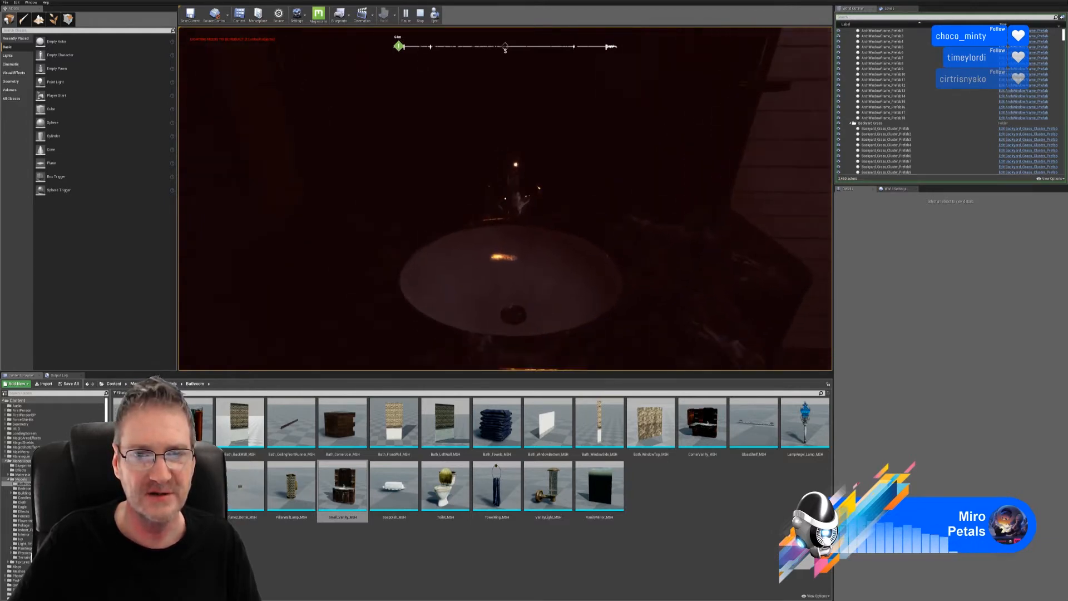
{"action": "key", "text": "s"}
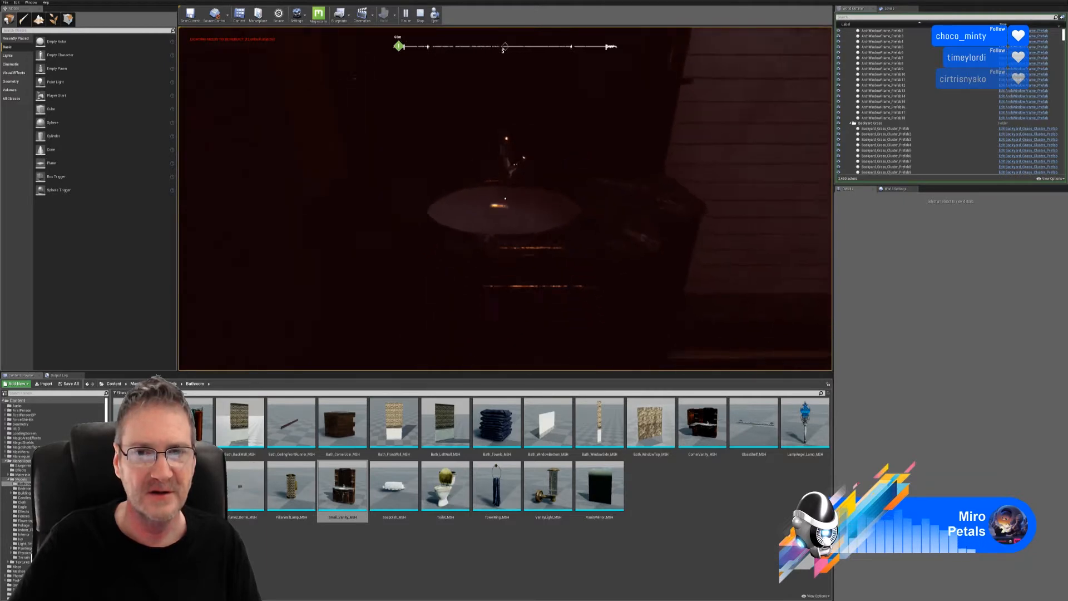
{"action": "key", "text": "s"}
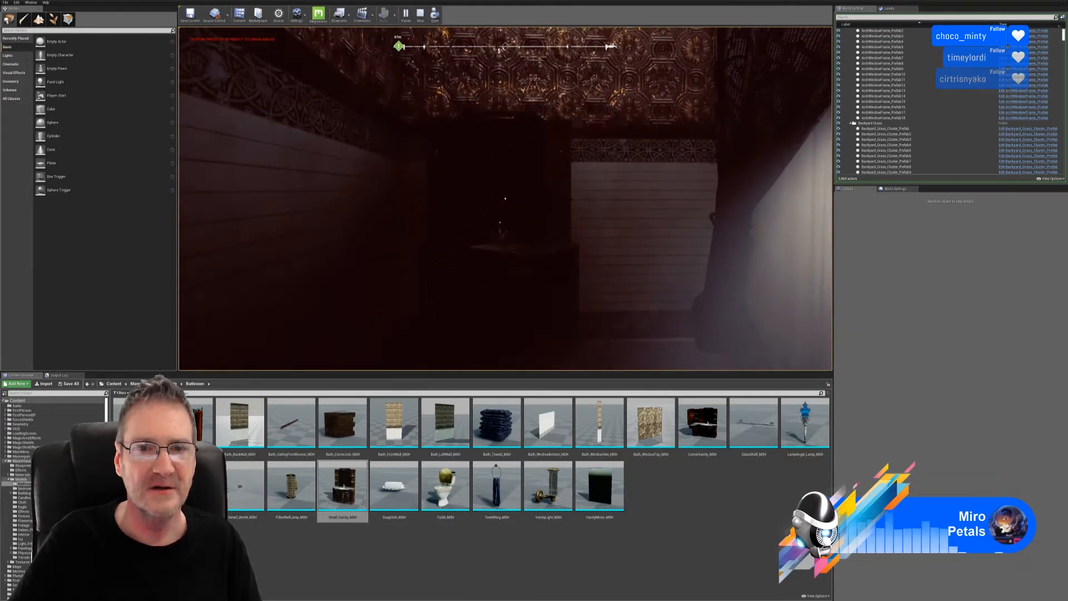
{"action": "key", "text": "Escape"}
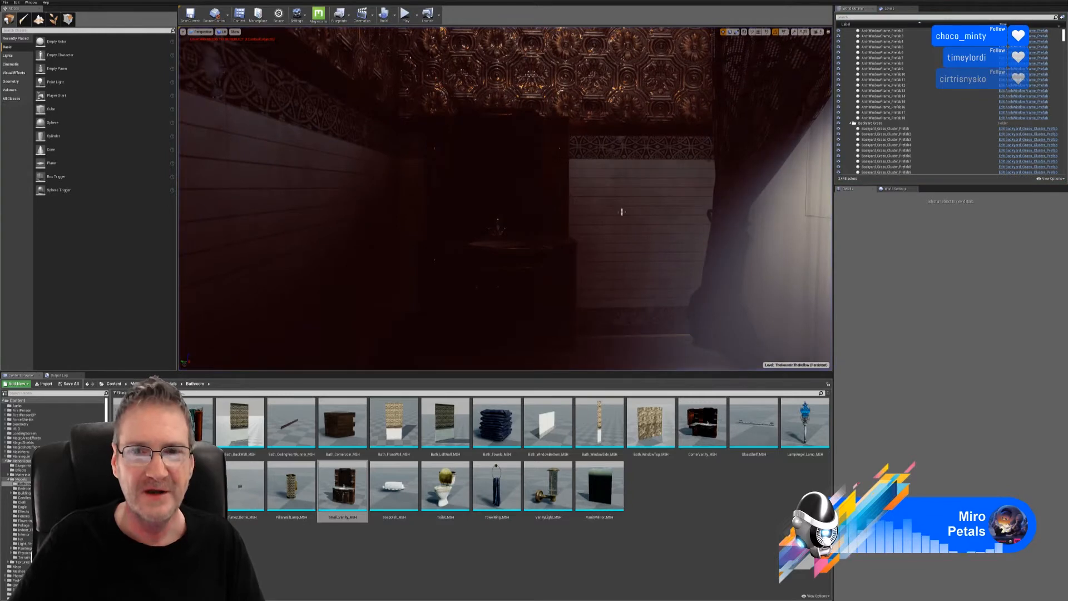
- Place the CornerVanity mesh on the tiled floor near the empty bathroom corner, across the rug from the small vanity
{"action": "right_click_drag", "start_coordinate": [663, 203], "coordinate": [634, 170]}
{"action": "right_click_drag", "start_coordinate": [533, 229], "coordinate": [531, 230]}
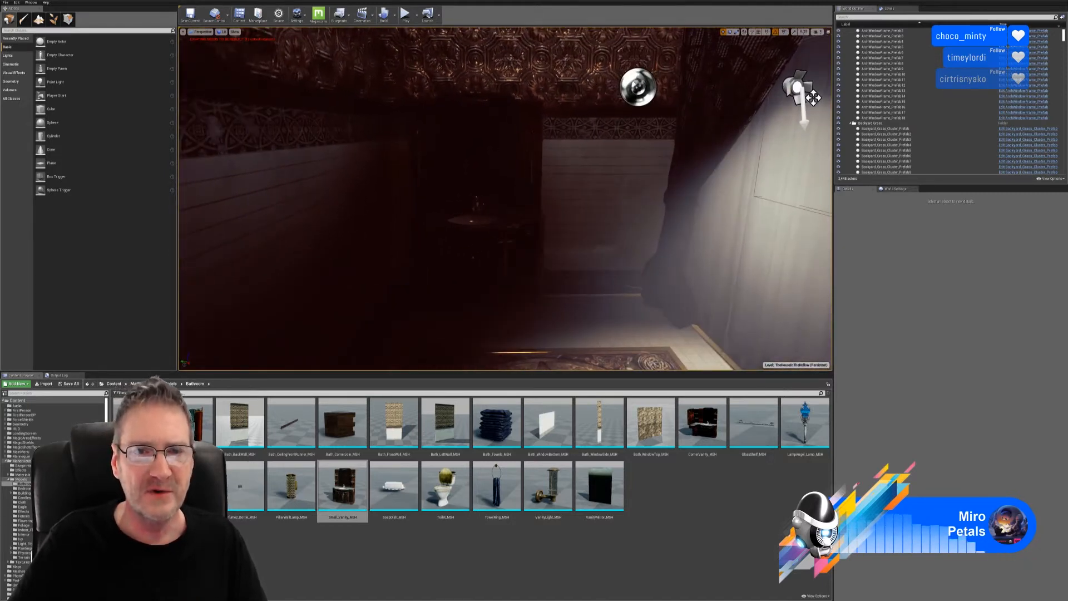
{"action": "left_click", "coordinate": [531, 230]}
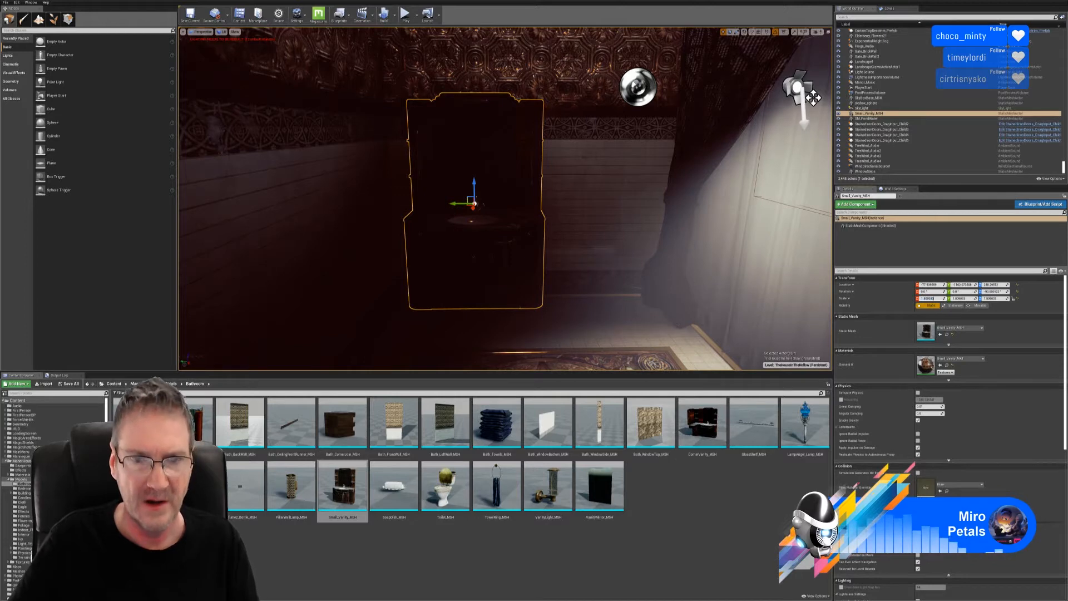
{"action": "right_click_drag", "start_coordinate": [597, 251], "coordinate": [801, 281]}
{"action": "key", "text": "Escape"}
{"action": "right_click_drag", "start_coordinate": [382, 235], "coordinate": [440, 287]}
{"action": "key", "text": "s"}
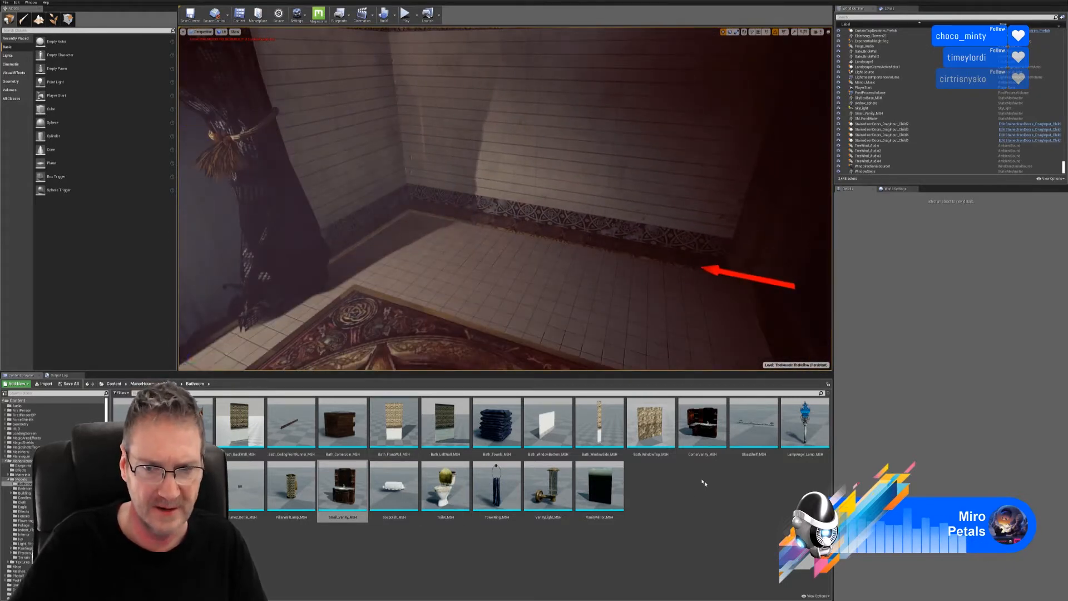
{"action": "left_click_drag", "start_coordinate": [702, 425], "coordinate": [509, 304]}
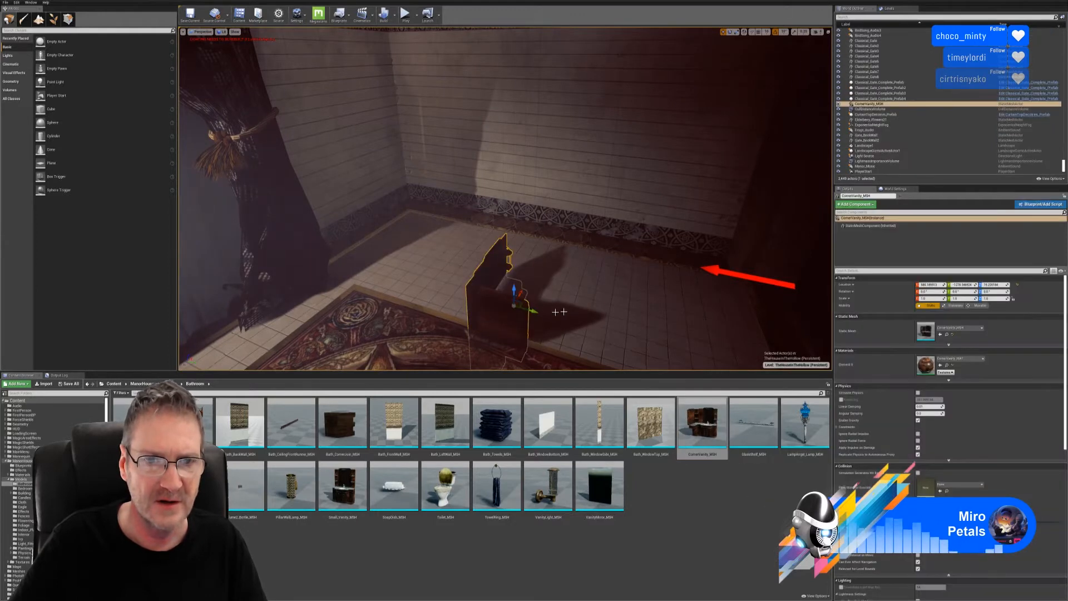
- Rotate the corner vanity about its vertical axis to face into the room and raise it out of the floor
{"action": "left_click", "coordinate": [729, 32]}
{"action": "left_click_drag", "start_coordinate": [538, 321], "coordinate": [689, 235]}
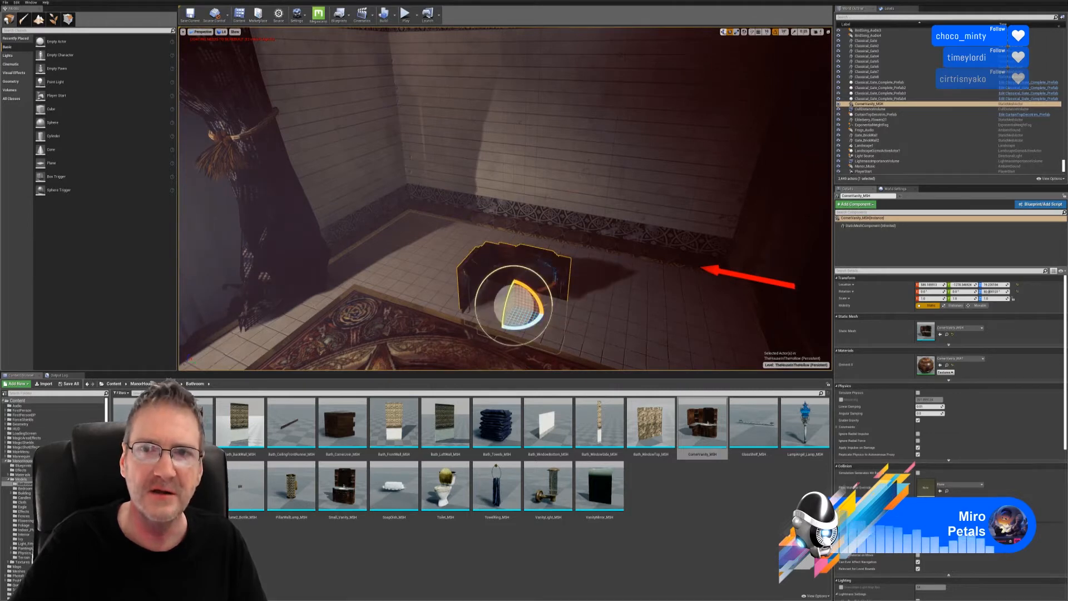
{"action": "left_click", "coordinate": [722, 31]}
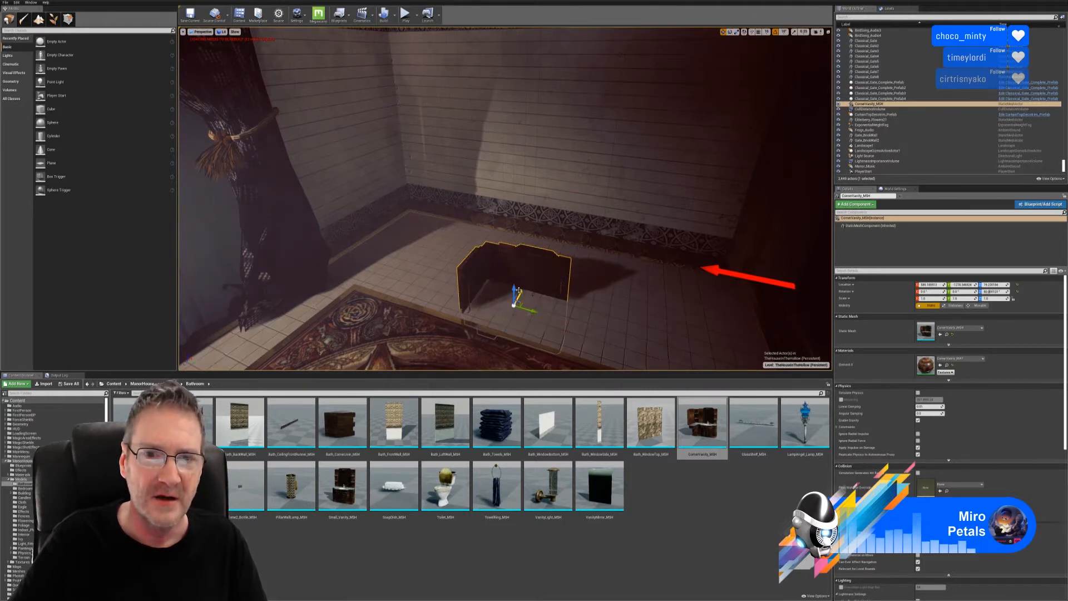
{"action": "left_click_drag", "start_coordinate": [517, 289], "coordinate": [517, 228]}
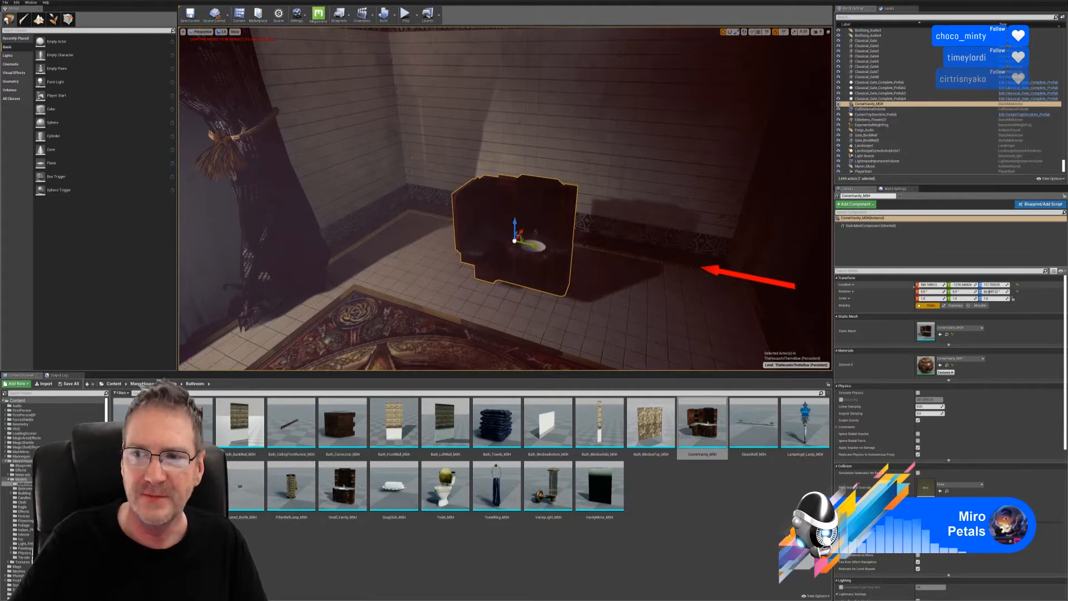
- Set the corner vanity's scale to 1.809033 on all three axes to match the small vanity
{"action": "left_click", "coordinate": [924, 298]}
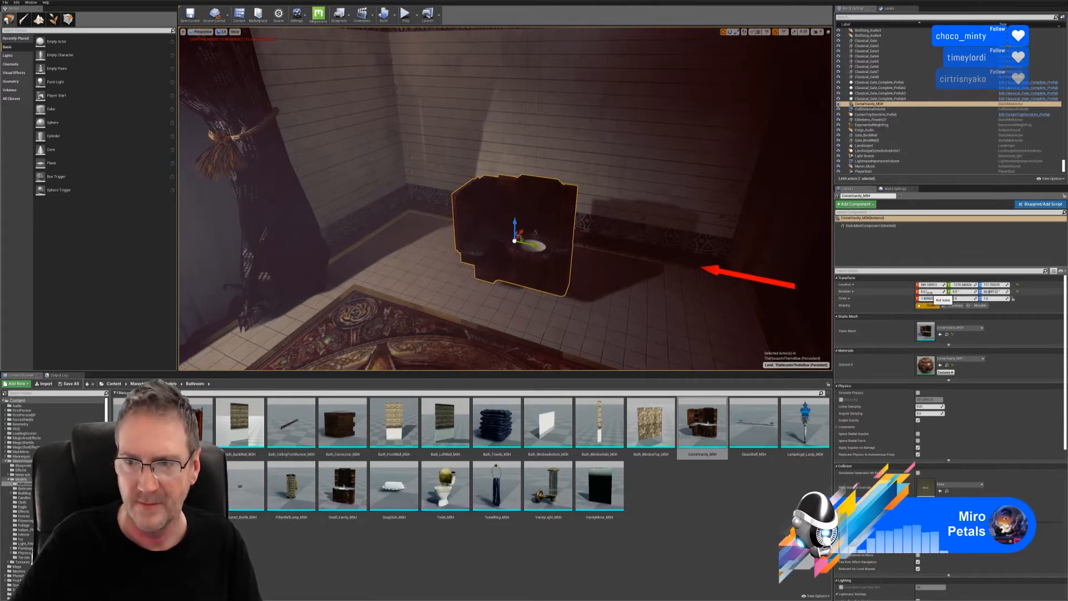
{"action": "left_click", "coordinate": [963, 299]}
{"action": "type", "text": "1.809033"}
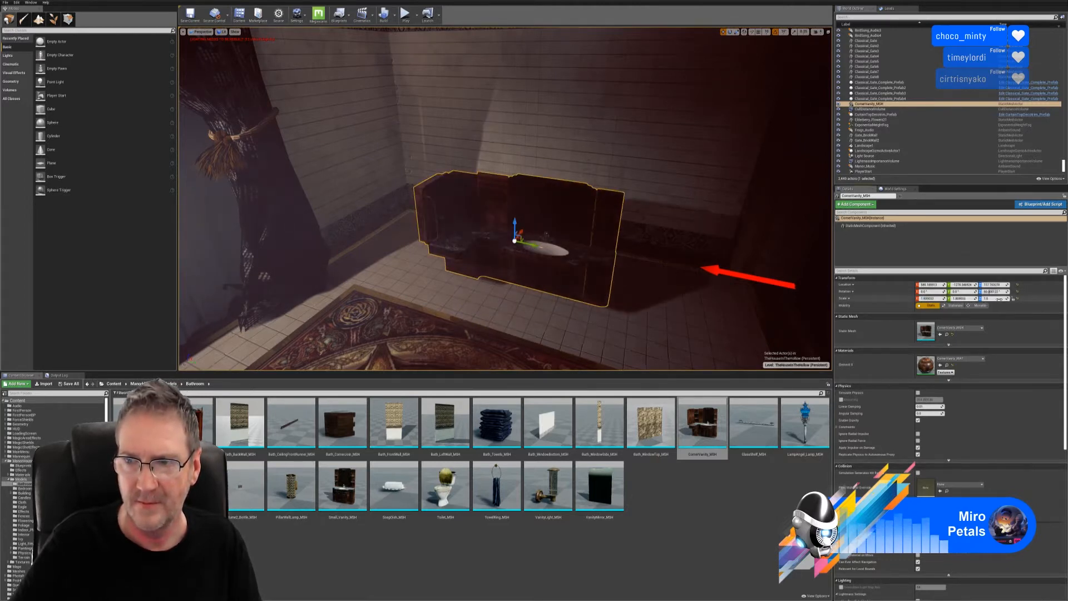
{"action": "left_click", "coordinate": [994, 298]}
{"action": "type", "text": "1.809033"}
{"action": "left_click", "coordinate": [967, 299]}
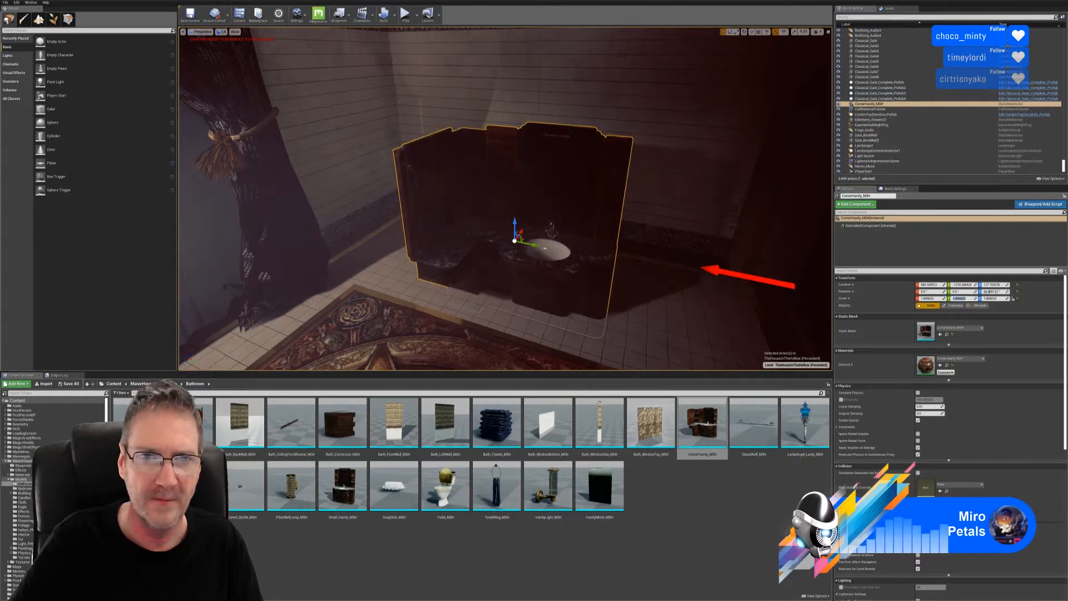
- Raise the enlarged corner vanity and move it across the room until it stands right beside the small vanity for comparison
{"action": "left_click_drag", "start_coordinate": [515, 228], "coordinate": [448, 205]}
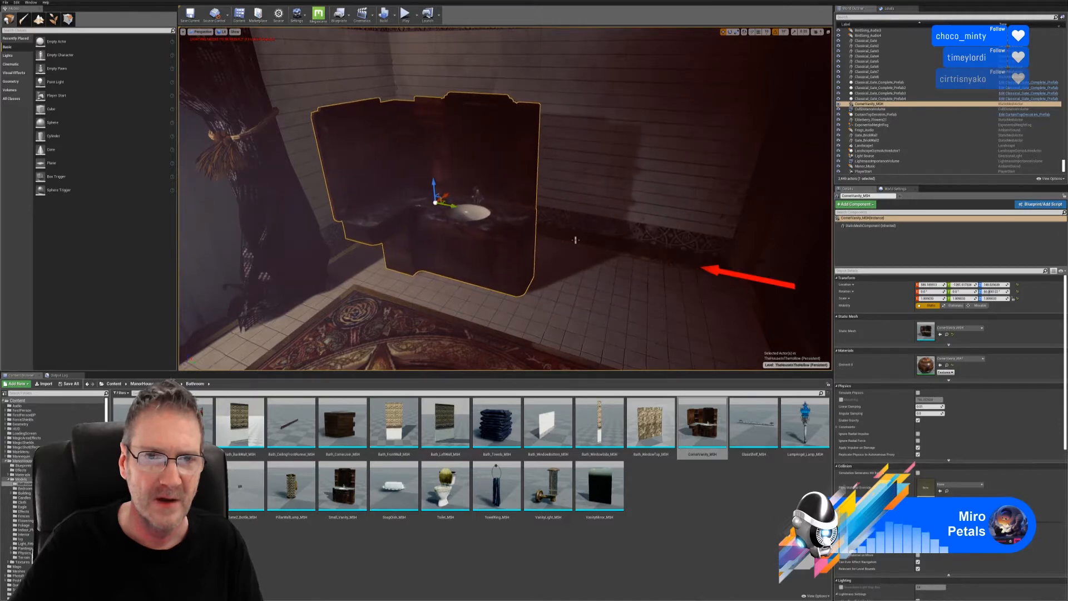
{"action": "right_click_drag", "start_coordinate": [574, 239], "coordinate": [495, 303]}
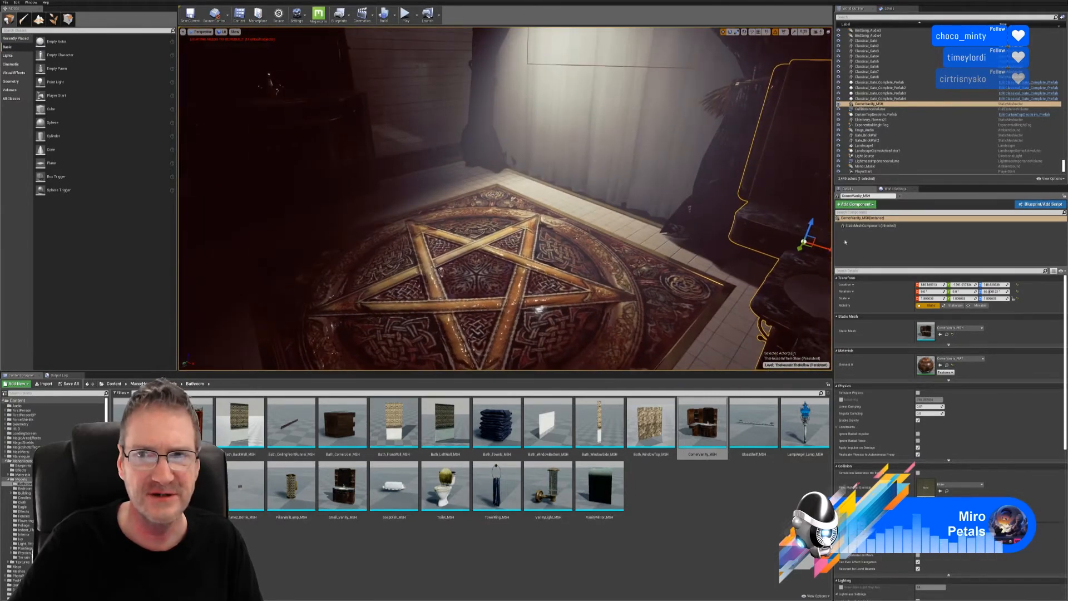
{"action": "left_click_drag", "start_coordinate": [824, 249], "coordinate": [411, 151]}
{"action": "right_click_drag", "start_coordinate": [411, 242], "coordinate": [383, 262]}
{"action": "right_click_drag", "start_coordinate": [456, 184], "coordinate": [488, 184]}
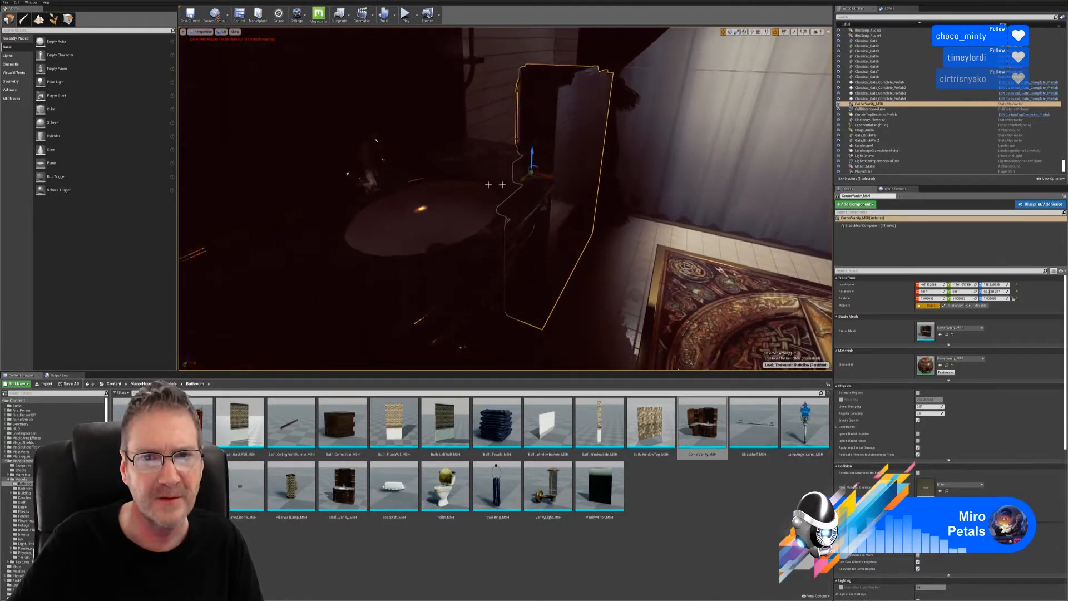
{"action": "left_click_drag", "start_coordinate": [540, 174], "coordinate": [587, 186]}
{"action": "mouse_move", "coordinate": [684, 277]}
{"action": "right_mouse_down"}
{"action": "mouse_move", "coordinate": [662, 275]}
{"action": "mouse_move", "coordinate": [684, 276]}
{"action": "right_mouse_up"}
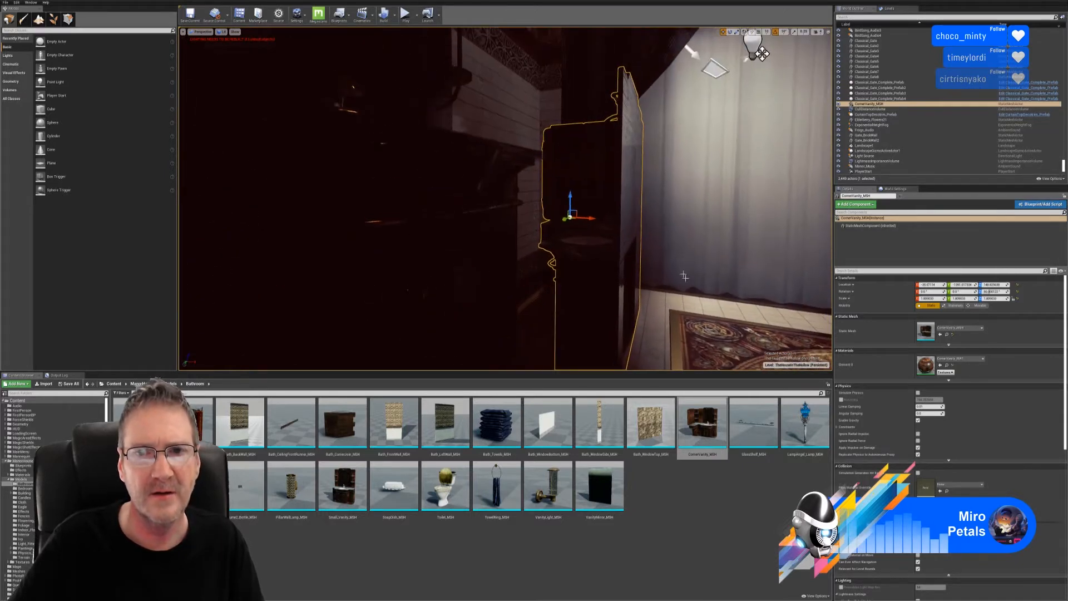
- Scale the corner vanity up uniformly to match the small vanity's size and raise it so its base clears the floor
{"action": "left_click", "coordinate": [736, 33]}
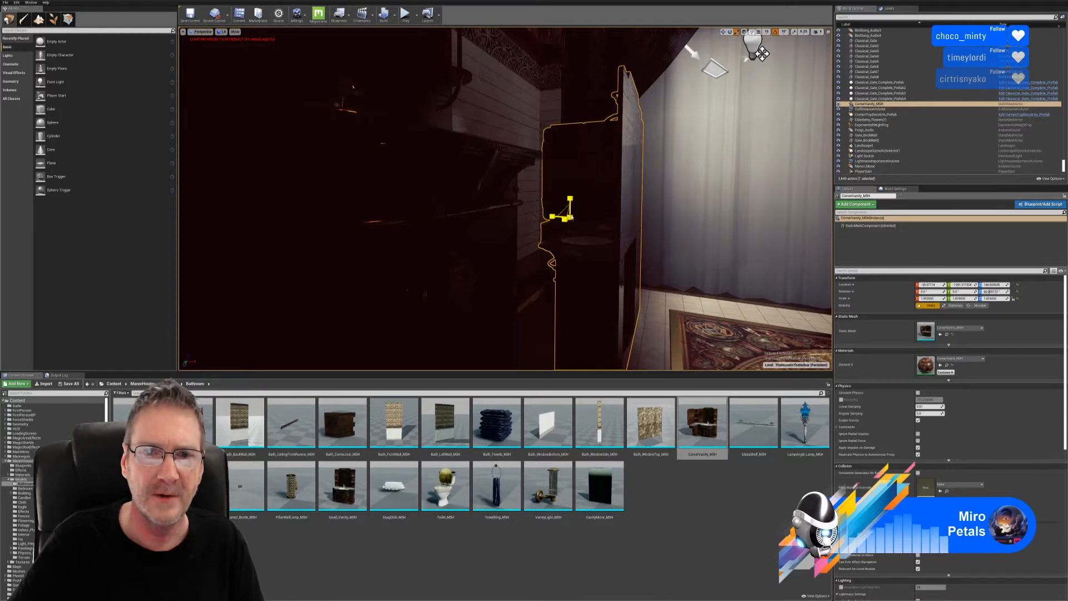
{"action": "left_click_drag", "start_coordinate": [570, 217], "coordinate": [577, 211]}
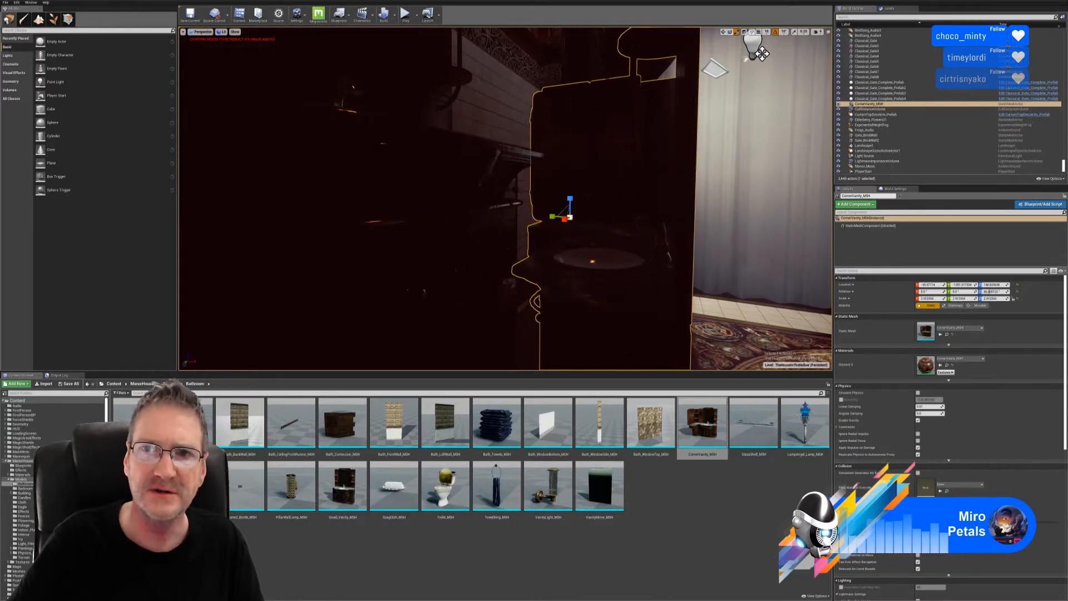
{"action": "left_click", "coordinate": [722, 32]}
{"action": "left_click_drag", "start_coordinate": [570, 202], "coordinate": [584, 117]}
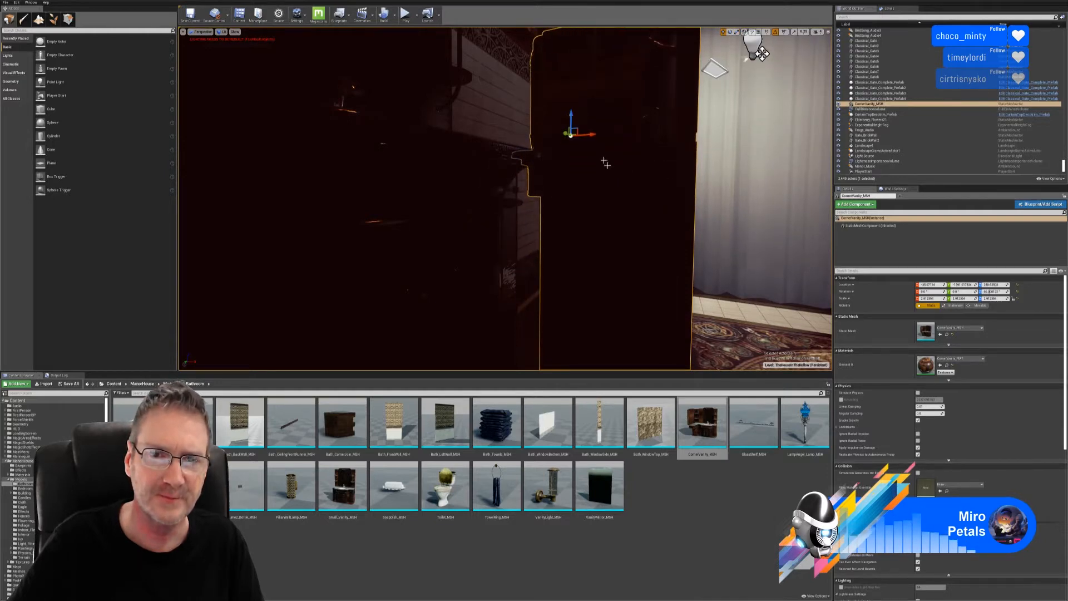
{"action": "right_click_drag", "start_coordinate": [605, 163], "coordinate": [666, 236]}
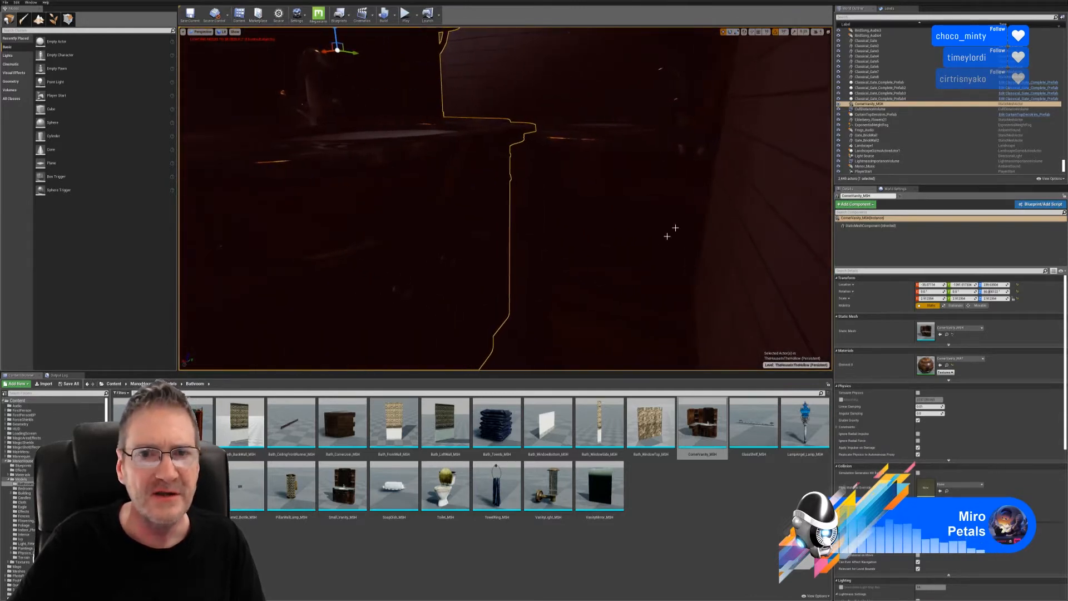
- Switch the viewport to Unlit and lower the corner vanity slightly to align its countertop with the small vanity's
{"action": "left_click", "coordinate": [222, 32]}
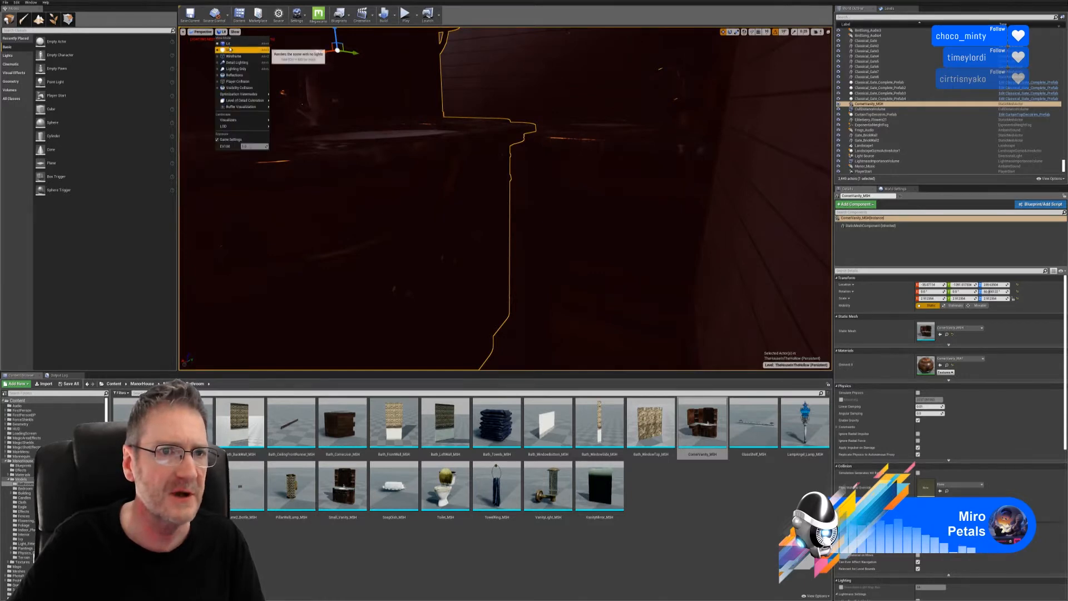
{"action": "left_click", "coordinate": [229, 50]}
{"action": "right_click_drag", "start_coordinate": [501, 194], "coordinate": [497, 166]}
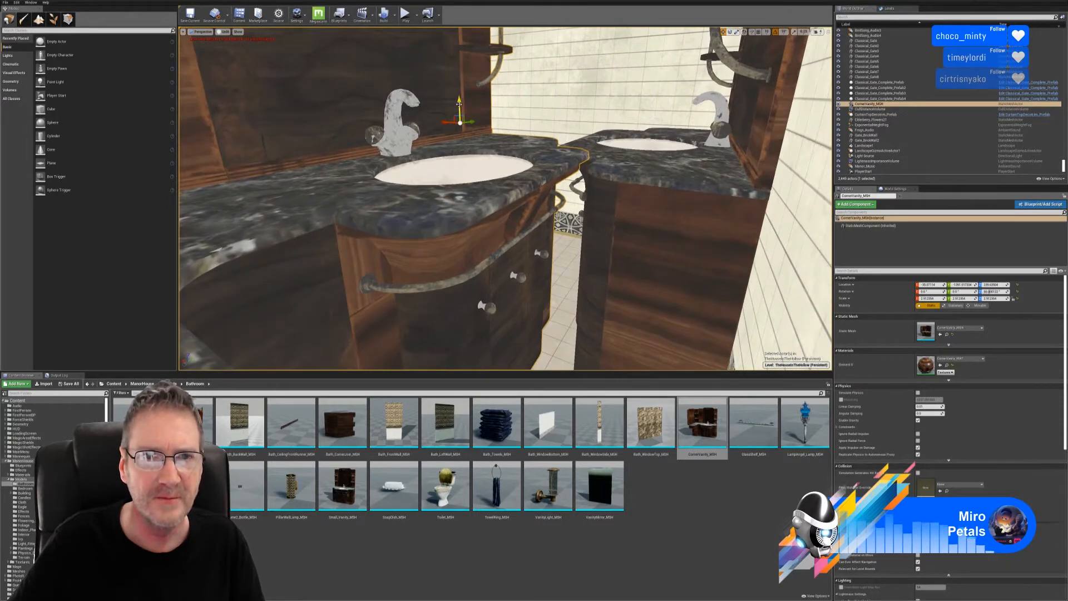
{"action": "mouse_move", "coordinate": [459, 104]}
{"action": "left_mouse_down"}
{"action": "mouse_move", "coordinate": [460, 119]}
{"action": "mouse_move", "coordinate": [472, 114]}
{"action": "left_mouse_up"}
{"action": "right_click_drag", "start_coordinate": [472, 114], "coordinate": [445, 131]}
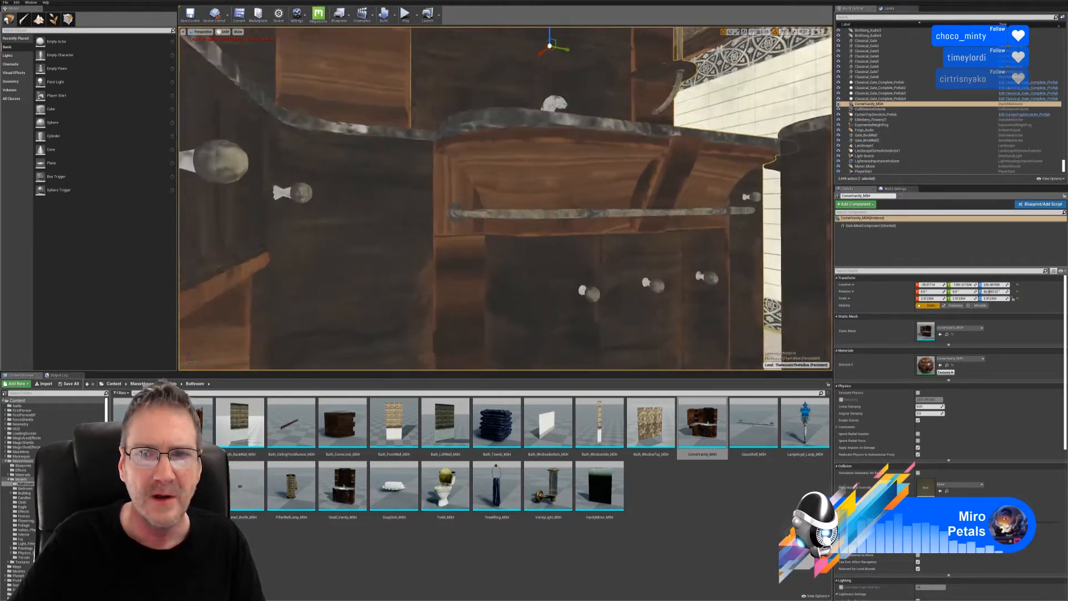
{"action": "right_click_drag", "start_coordinate": [573, 143], "coordinate": [589, 159]}
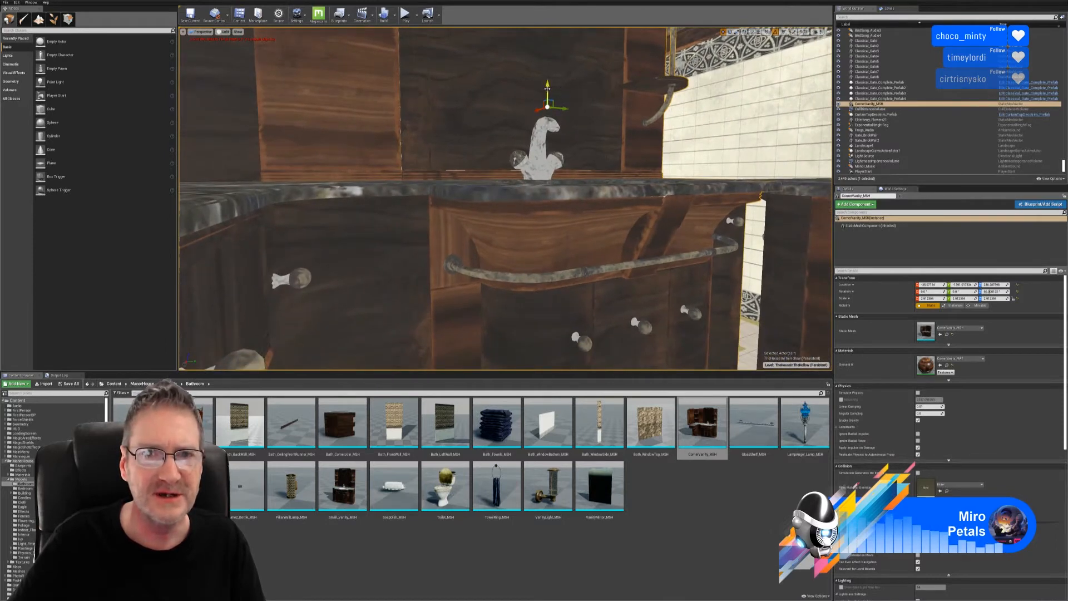
{"action": "left_click_drag", "start_coordinate": [547, 88], "coordinate": [547, 95]}
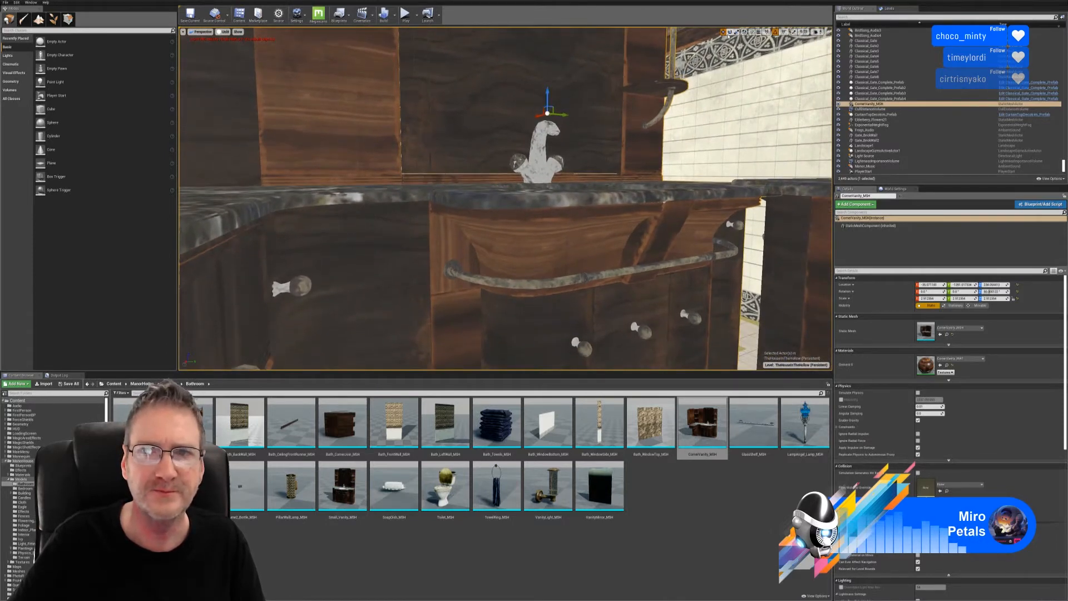
- Enlarge the corner vanity a little more on all axes and raise it slightly to realign its countertop
{"action": "left_click", "coordinate": [737, 32]}
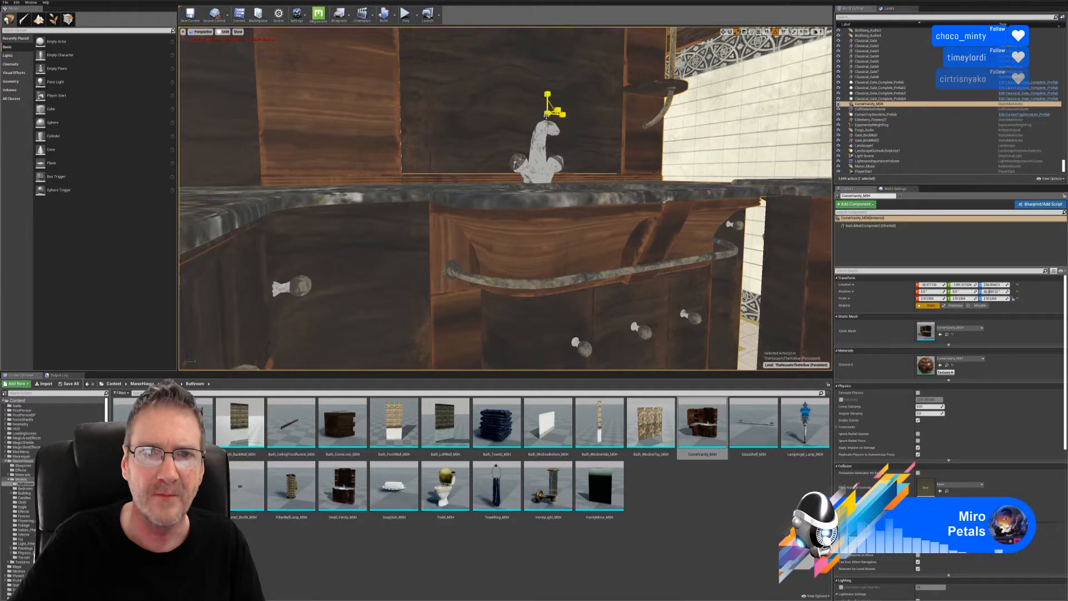
{"action": "left_click_drag", "start_coordinate": [546, 115], "coordinate": [553, 107]}
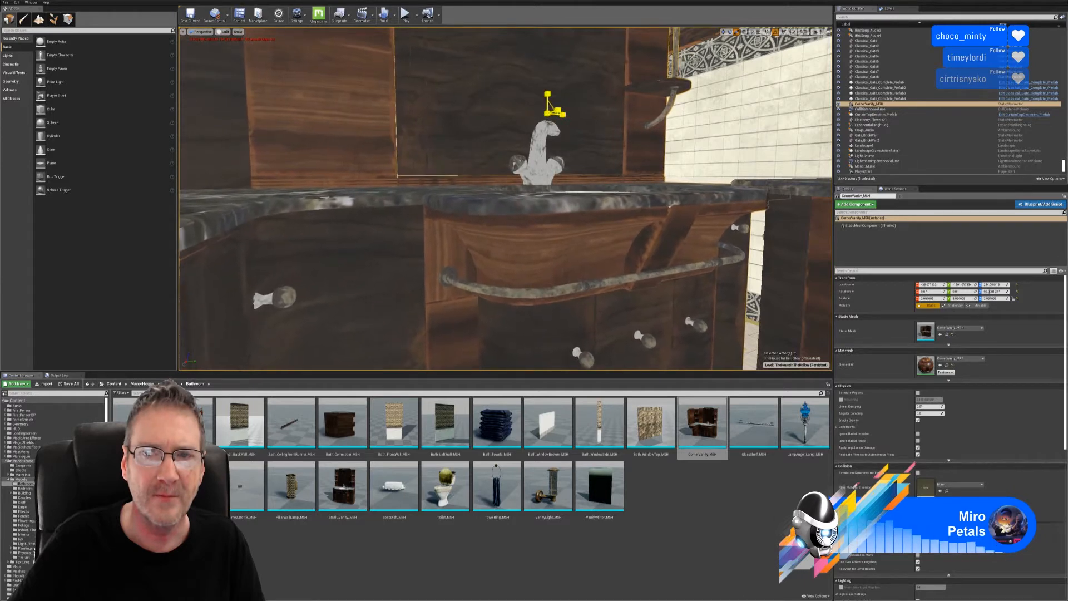
{"action": "left_click", "coordinate": [723, 31]}
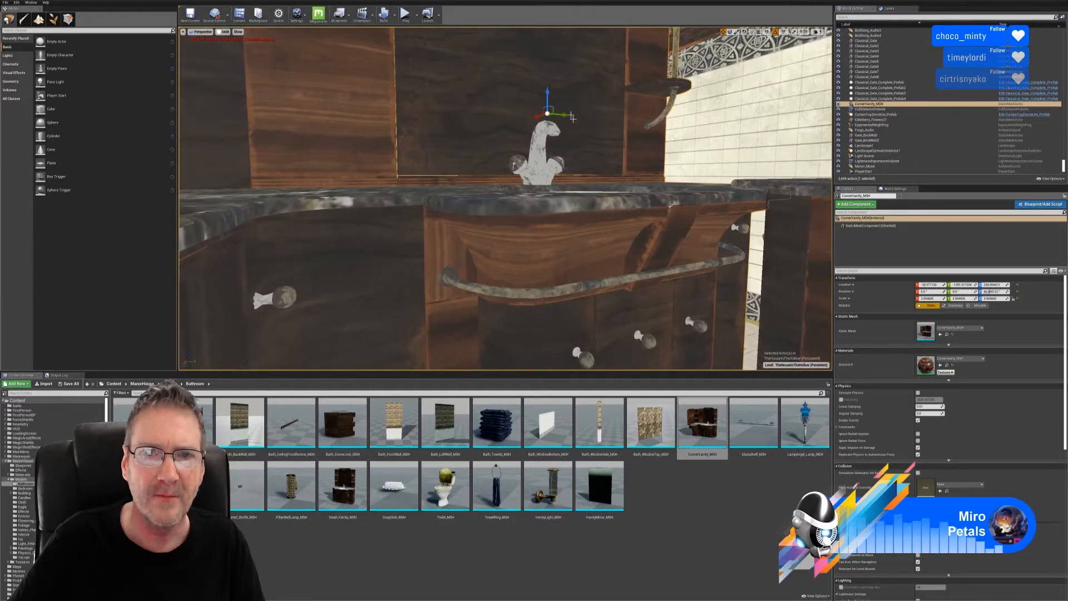
{"action": "left_click_drag", "start_coordinate": [547, 99], "coordinate": [558, 94]}
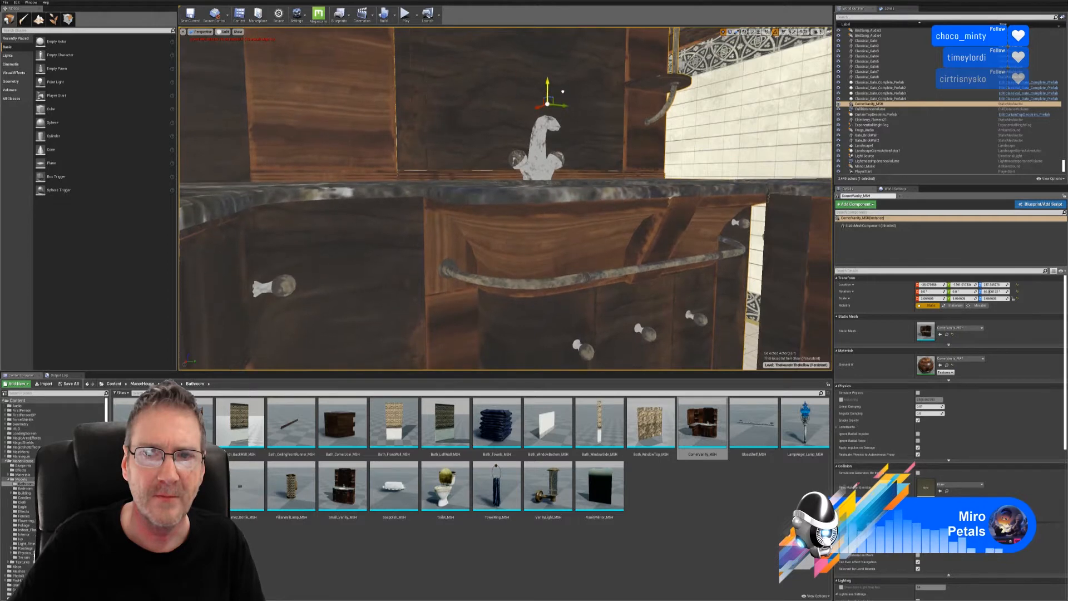
- Inspect the corner vanity against the small vanity from several angles and return the viewport to Lit shading
{"action": "right_click_drag", "start_coordinate": [565, 90], "coordinate": [537, 101]}
{"action": "key", "text": "q"}
{"action": "key", "text": "q"}
{"action": "key", "text": "e"}
{"action": "key", "text": "q"}
{"action": "key", "text": "e"}
{"action": "key", "text": "w"}
{"action": "key", "text": "s"}
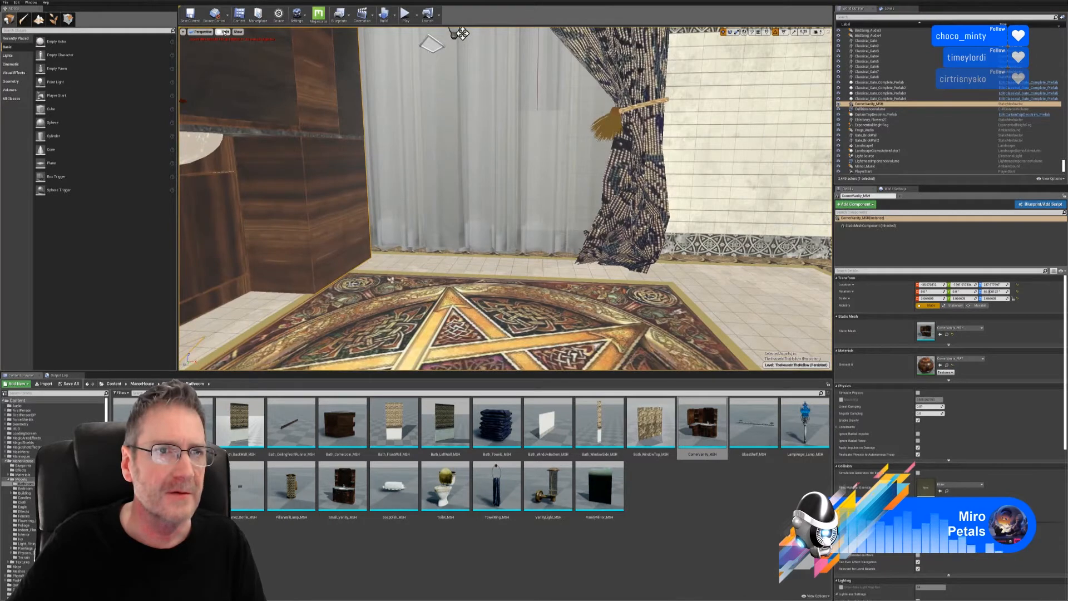
{"action": "left_click", "coordinate": [224, 32]}
{"action": "left_click", "coordinate": [231, 44]}
- Move the corner vanity across the bathroom along the floor towards the far corner beyond the curtain
{"action": "right_click_drag", "start_coordinate": [422, 177], "coordinate": [333, 200]}
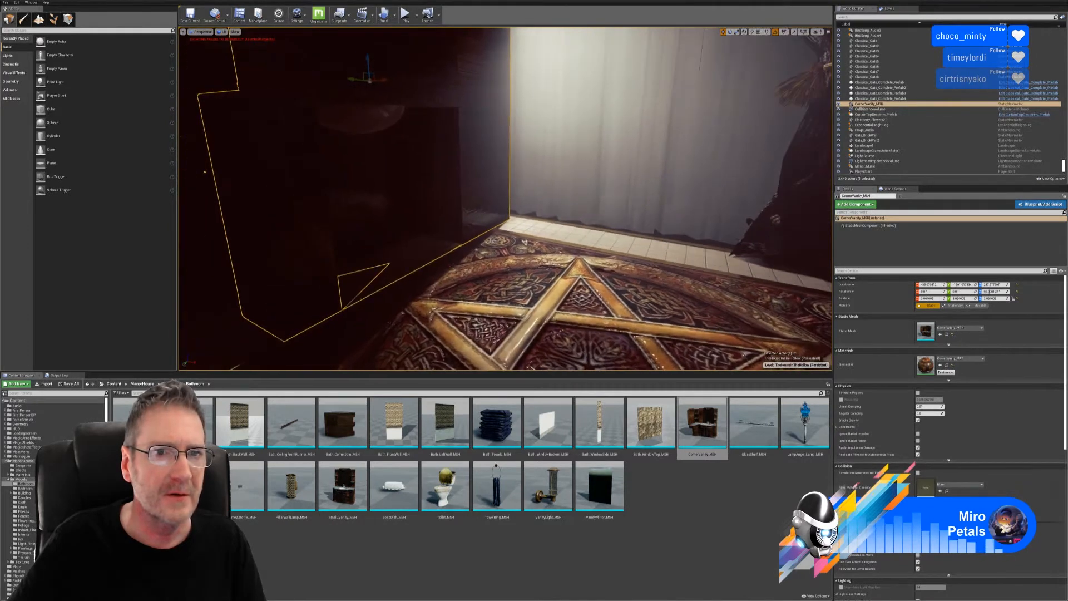
{"action": "right_click_drag", "start_coordinate": [418, 177], "coordinate": [453, 214]}
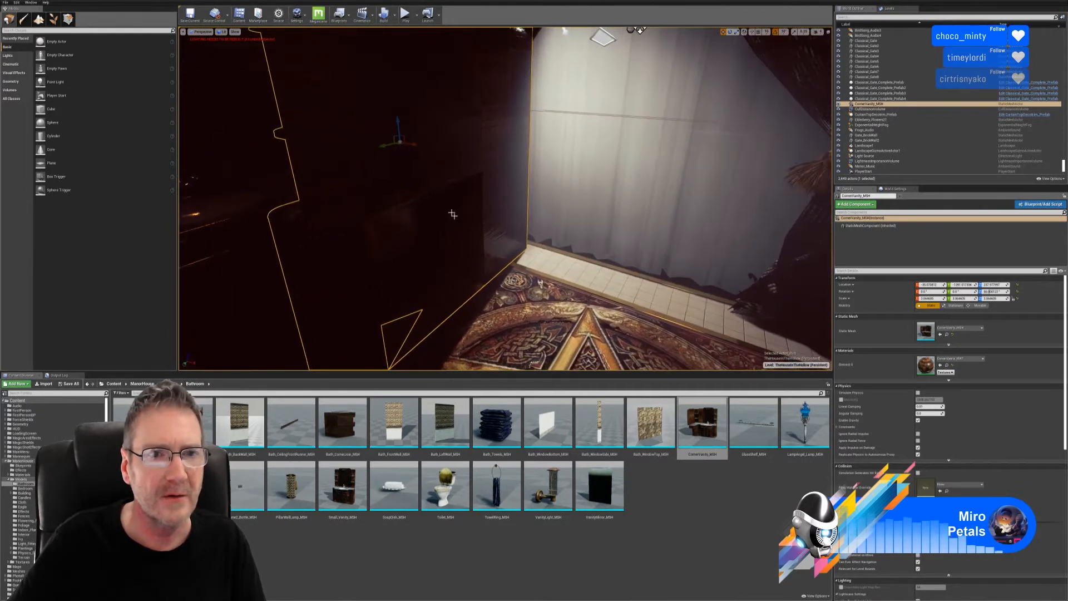
{"action": "left_click_drag", "start_coordinate": [414, 144], "coordinate": [828, 213]}
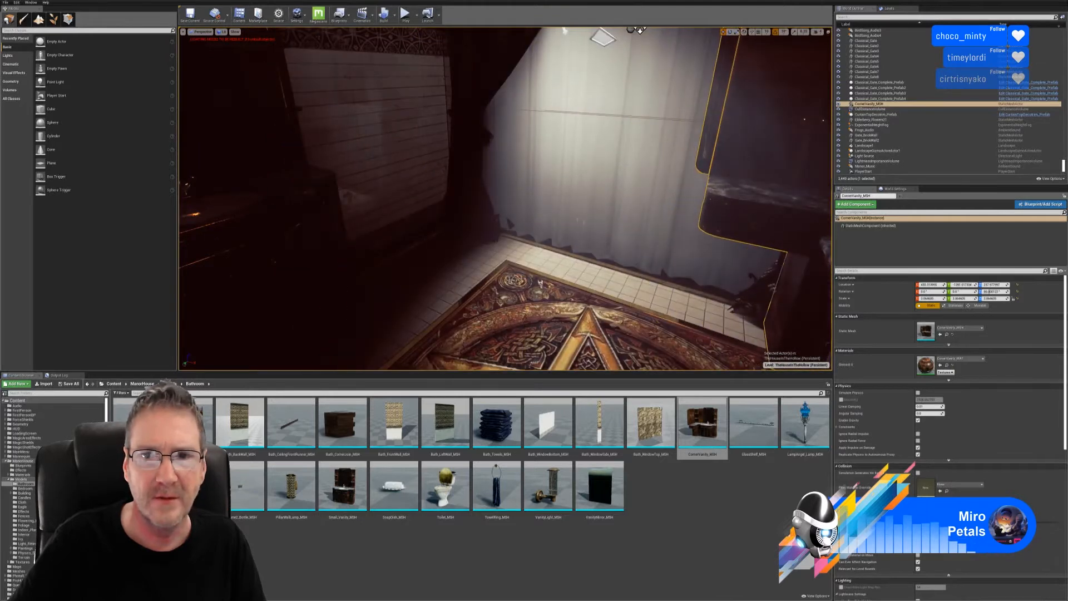
{"action": "right_click_drag", "start_coordinate": [505, 198], "coordinate": [773, 183]}
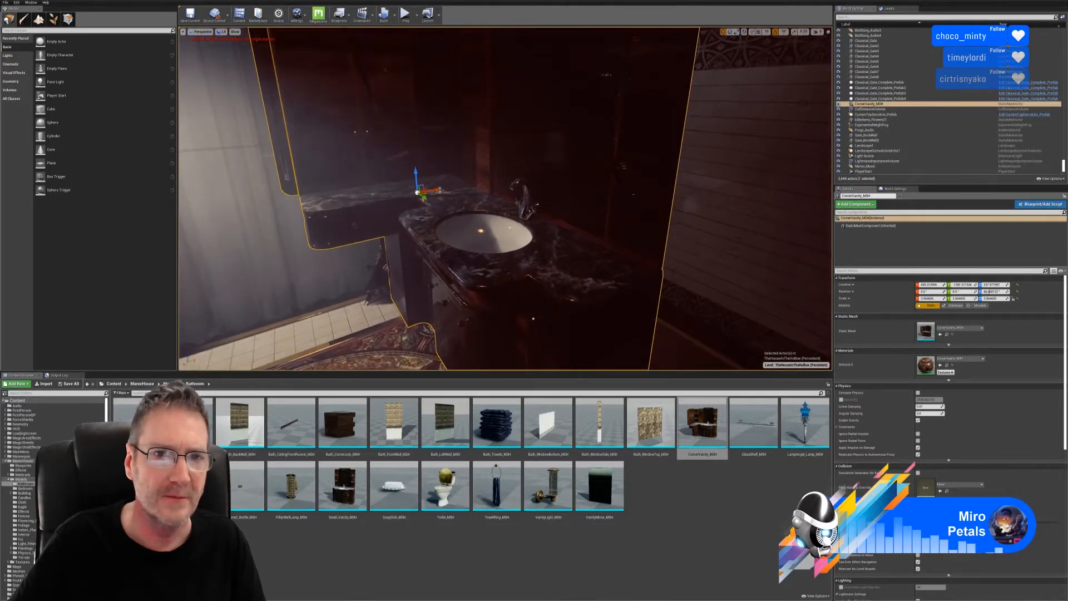
{"action": "left_click_drag", "start_coordinate": [434, 191], "coordinate": [598, 163]}
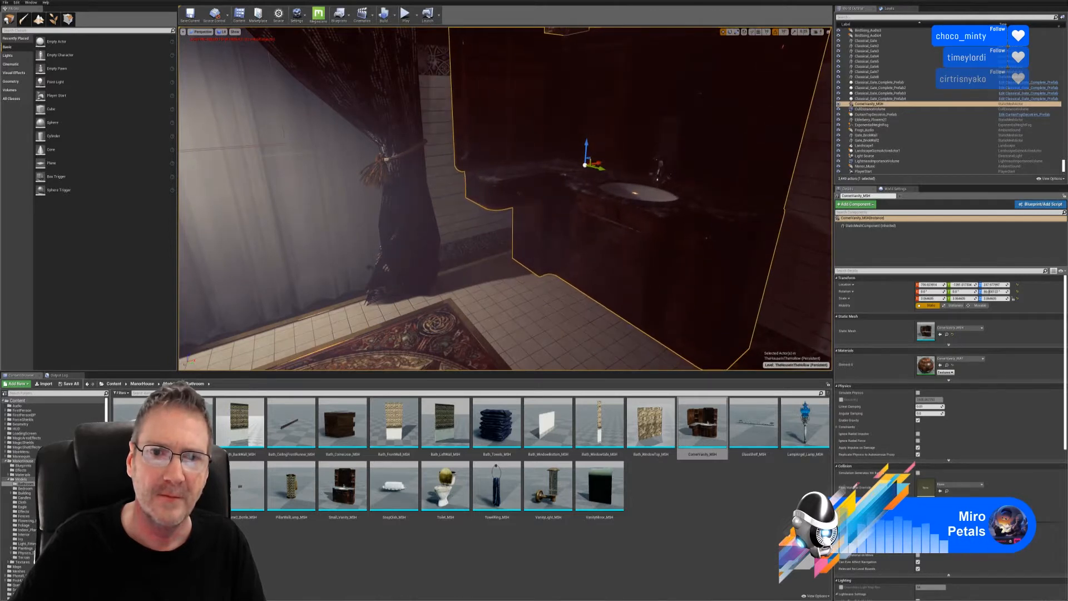
- Fine-tune the corner vanity's position so its backs sit flush against both walls of the corner
{"action": "right_click_drag", "start_coordinate": [509, 289], "coordinate": [609, 267]}
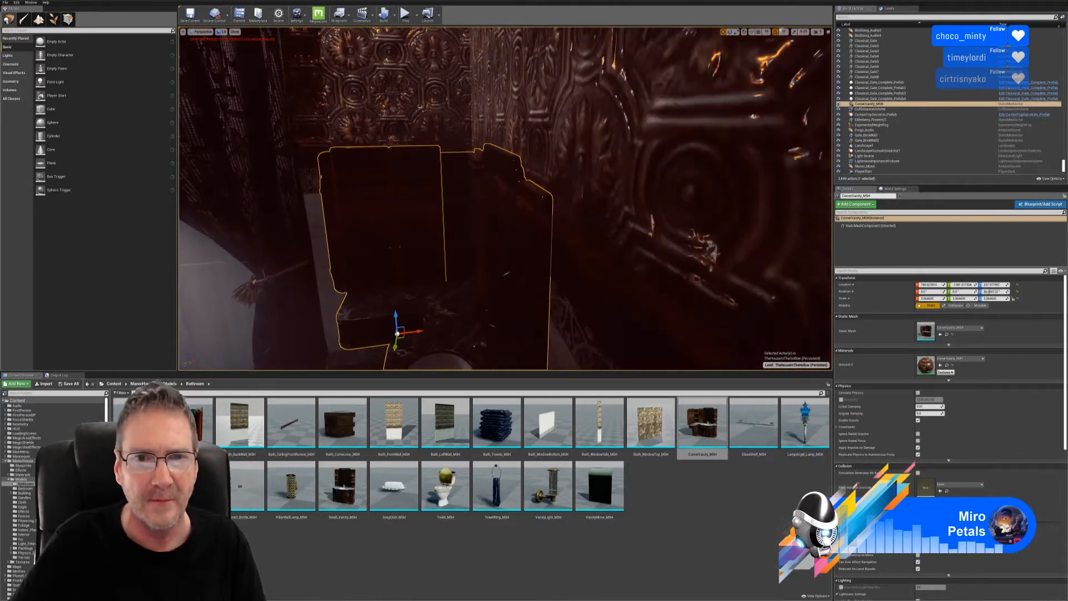
{"action": "right_click_drag", "start_coordinate": [516, 261], "coordinate": [497, 290]}
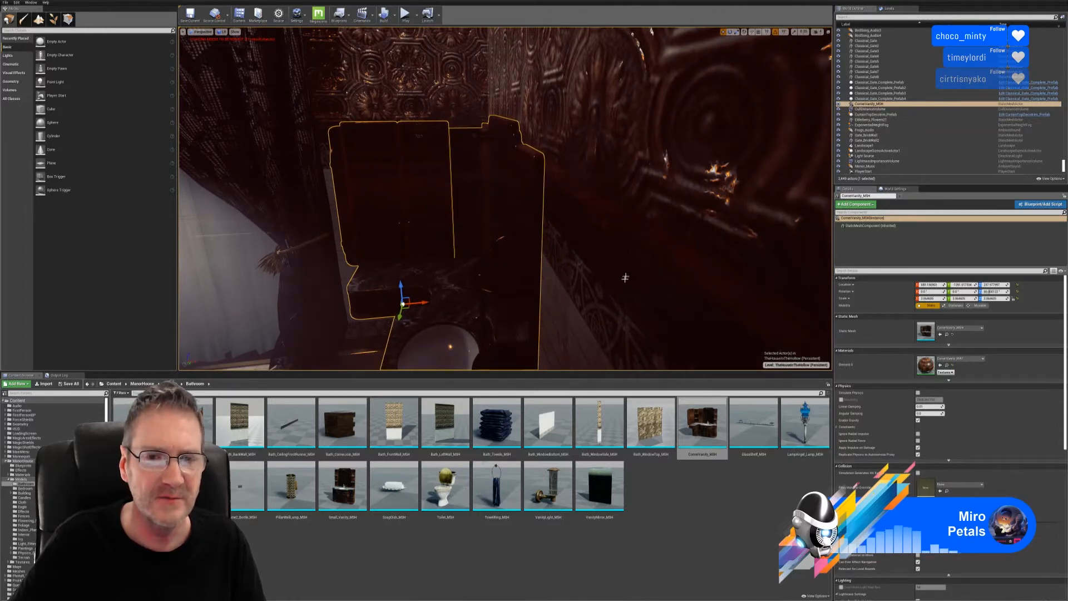
{"action": "right_click_drag", "start_coordinate": [625, 277], "coordinate": [603, 289]}
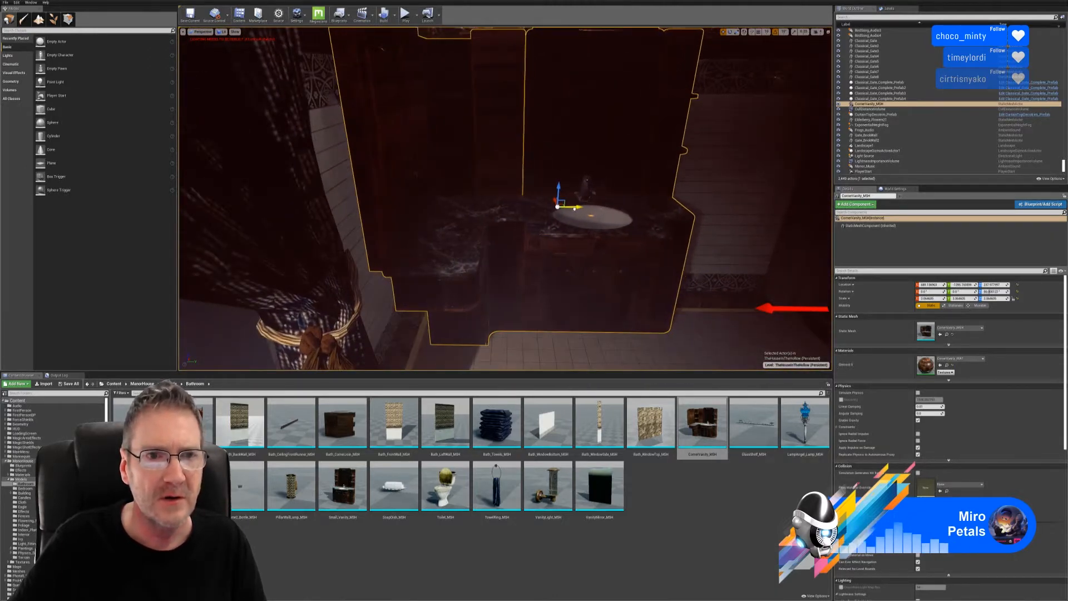
{"action": "mouse_move", "coordinate": [537, 251]}
{"action": "right_mouse_down"}
{"action": "mouse_move", "coordinate": [545, 222]}
{"action": "mouse_move", "coordinate": [548, 245]}
{"action": "right_mouse_up"}
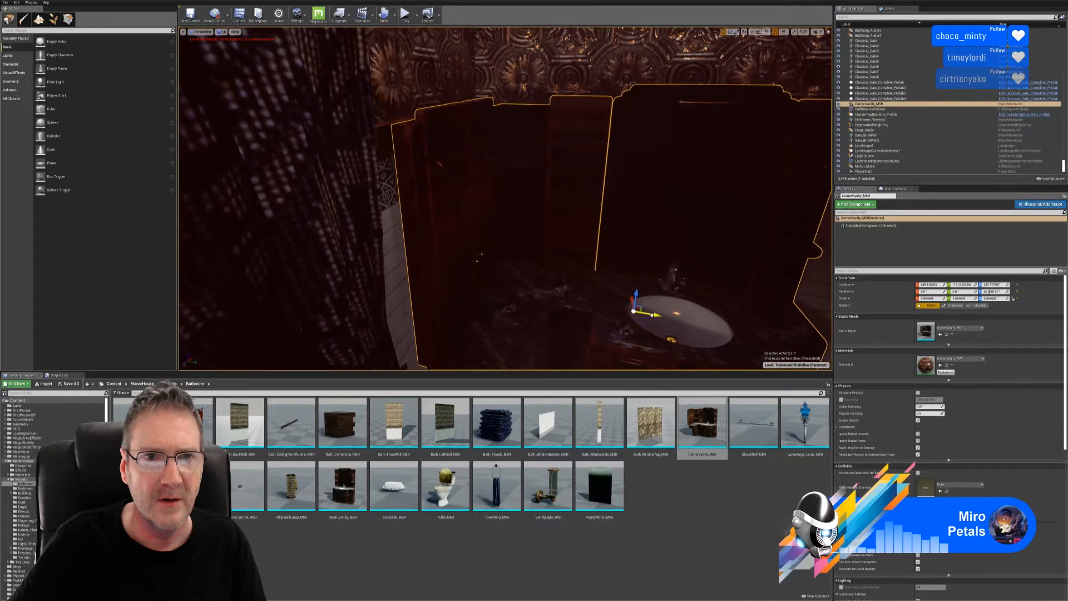
{"action": "left_click_drag", "start_coordinate": [635, 313], "coordinate": [634, 314]}
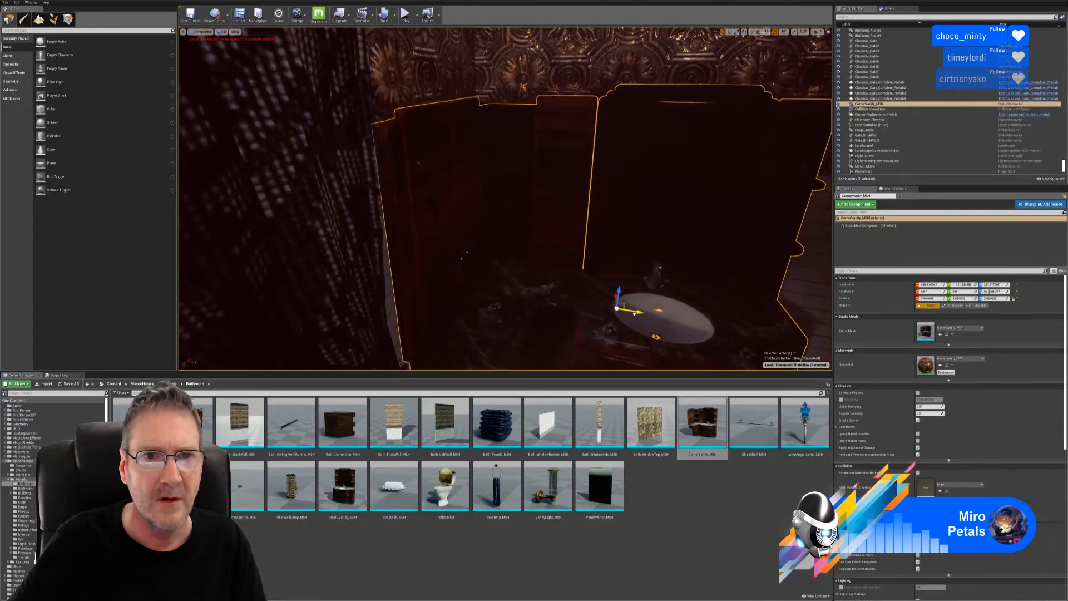
{"action": "right_click_drag", "start_coordinate": [572, 255], "coordinate": [454, 280]}
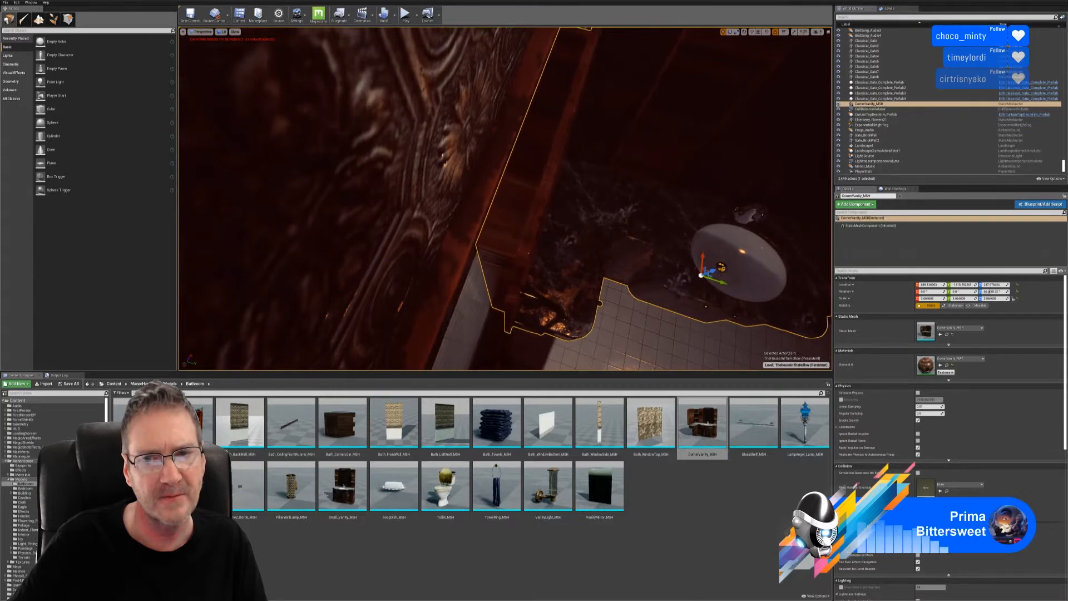
{"action": "right_click_drag", "start_coordinate": [453, 281], "coordinate": [428, 259]}
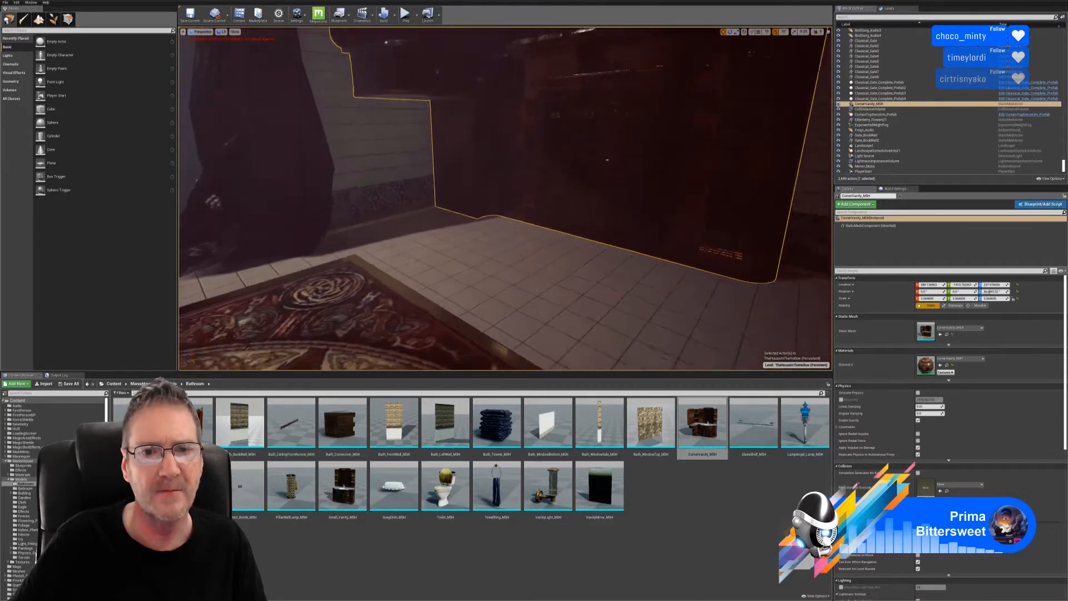
{"action": "right_click_drag", "start_coordinate": [623, 350], "coordinate": [649, 350]}
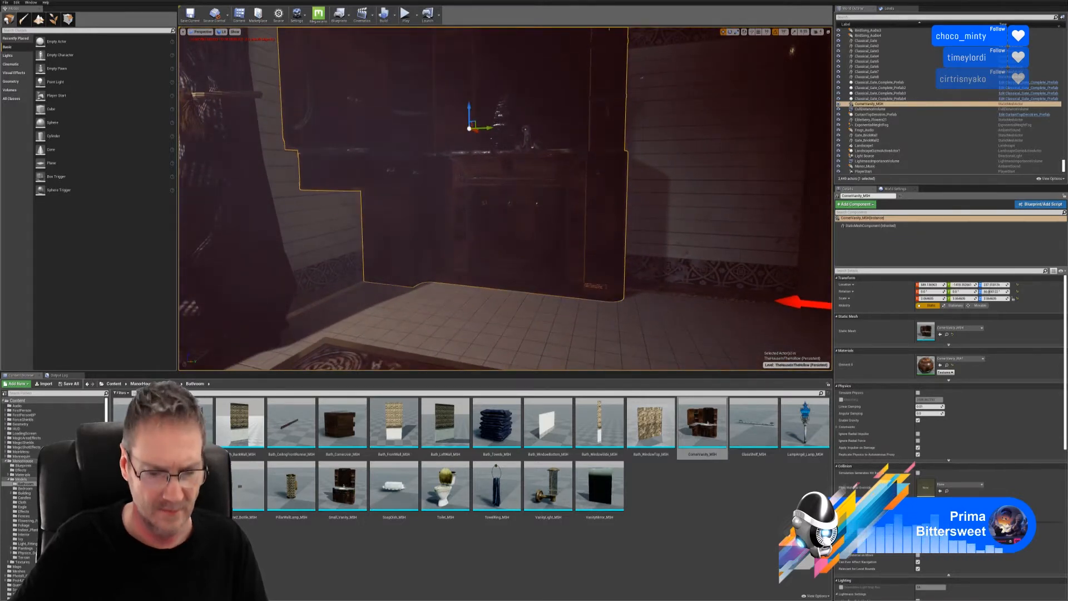
- Deselect the corner vanity and play-test the level, walking up to its sink and countertop to check scale and collision
{"action": "key", "text": "Escape"}
{"action": "right_click_drag", "start_coordinate": [526, 208], "coordinate": [824, 245]}
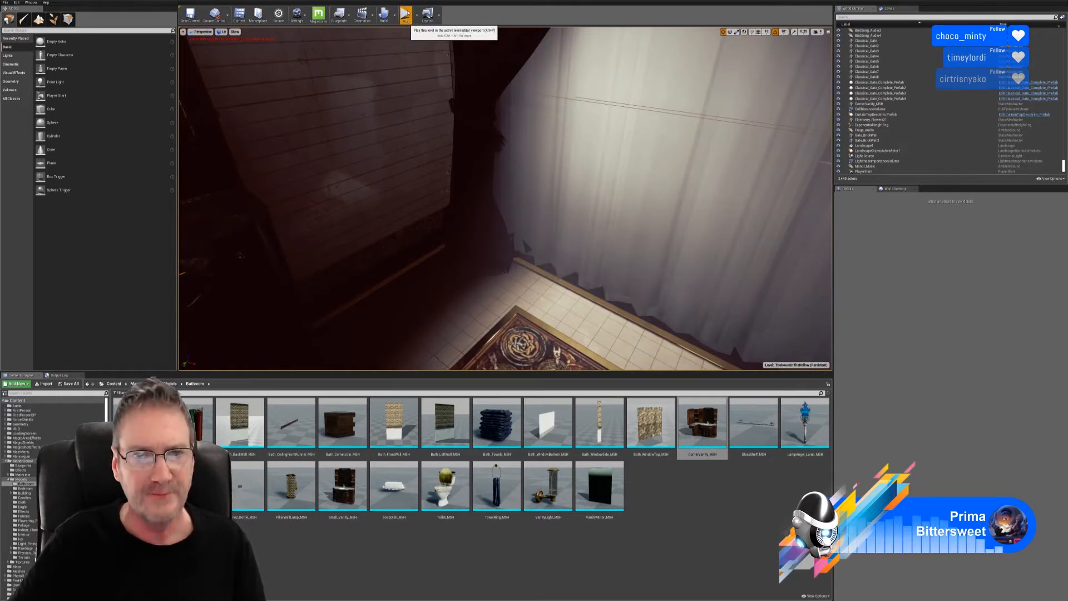
{"action": "left_click", "coordinate": [405, 15]}
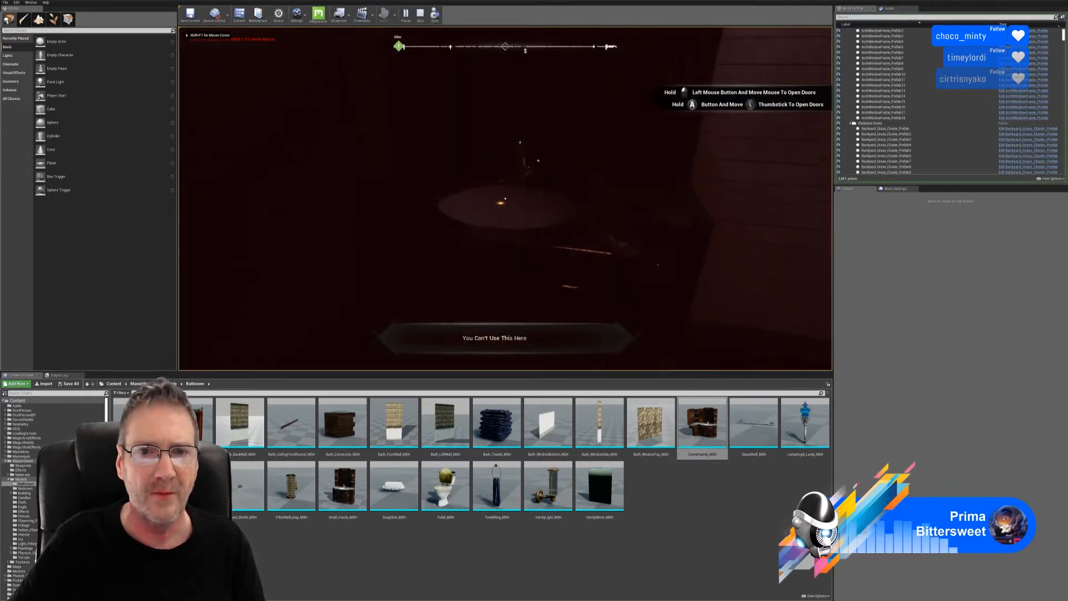
{"action": "key", "text": "w"}
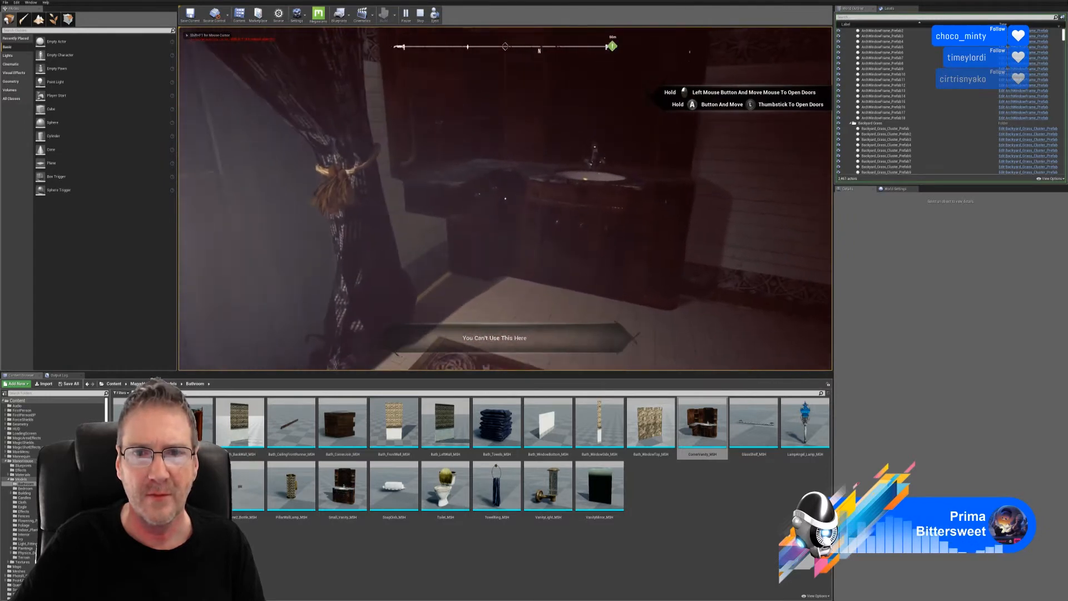
{"action": "key", "text": "w"}
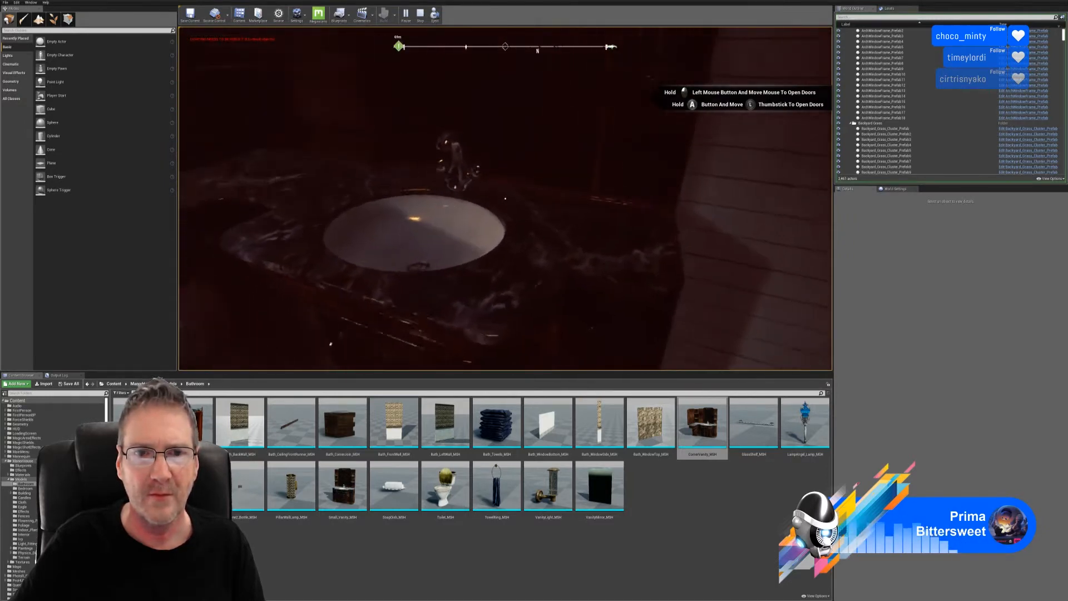
{"action": "key", "text": "s"}
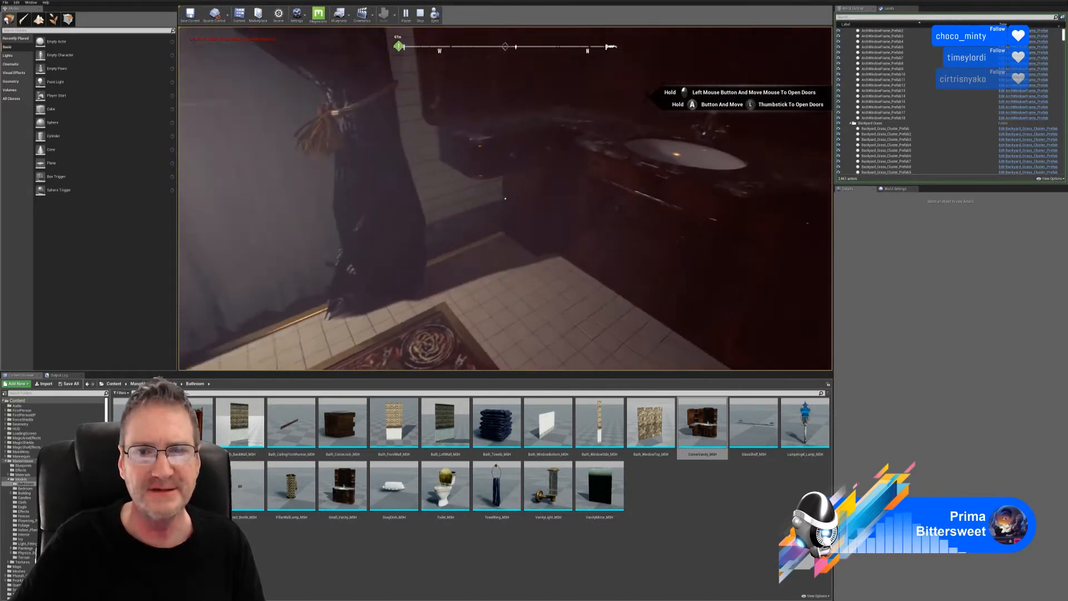
{"action": "key", "text": "w"}
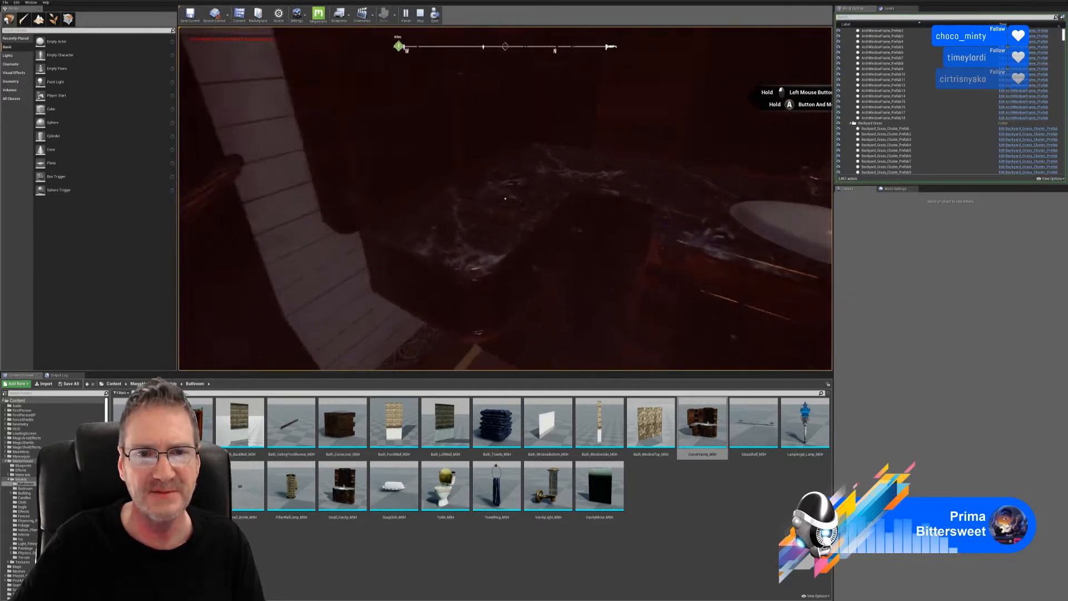
{"action": "key", "text": "d"}
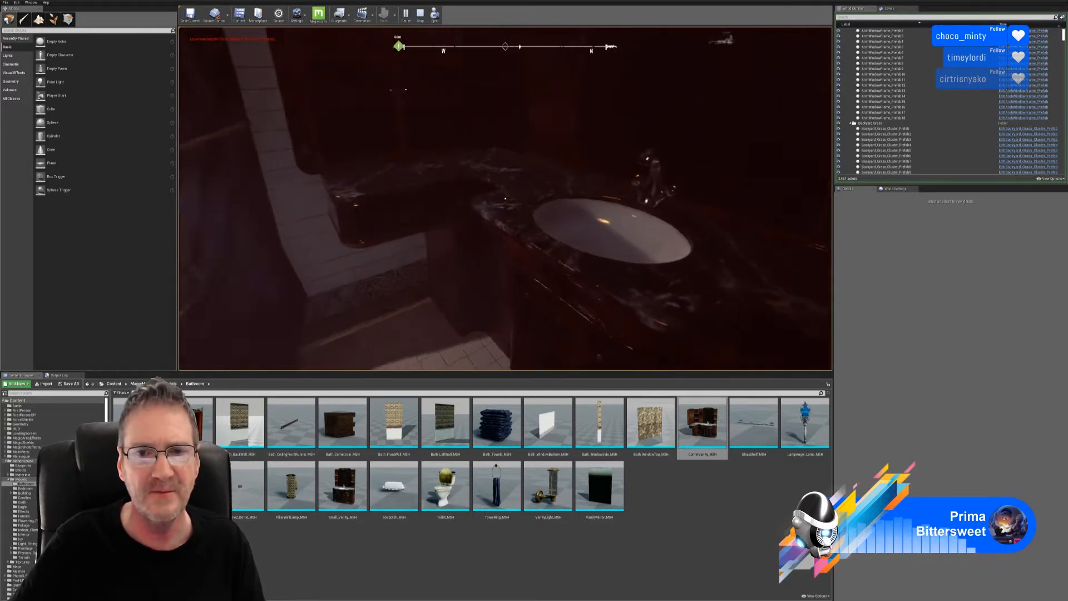
{"action": "key", "text": "a"}
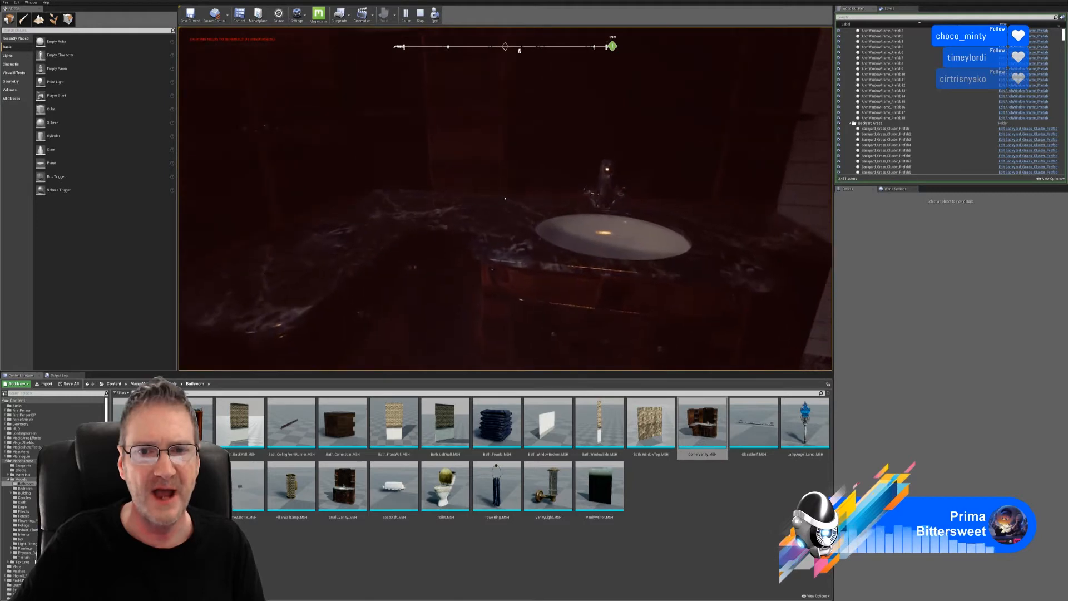
{"action": "key", "text": "Escape"}
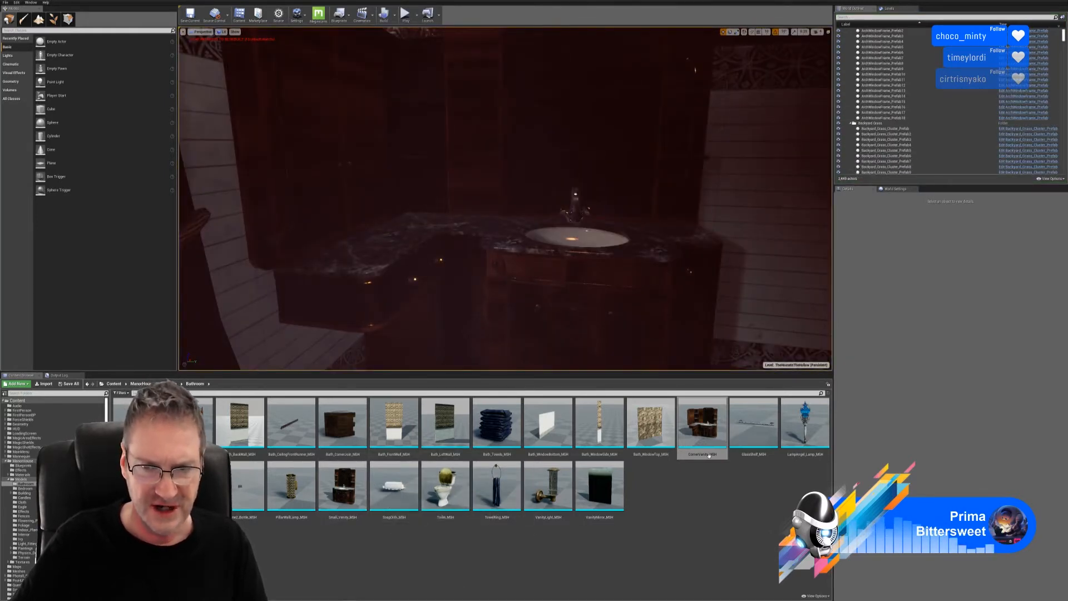
- Remove the simple collision from the corner vanity's static mesh, display its complex collision, save the asset and close it
{"action": "double_click", "coordinate": [717, 424]}
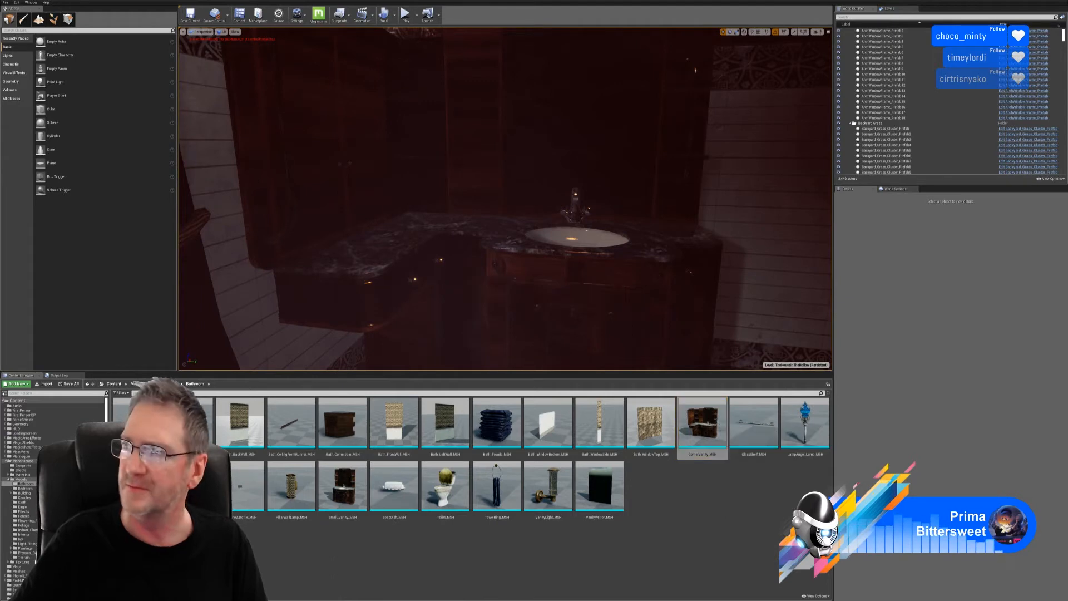
{"action": "left_click_drag", "start_coordinate": [1067, 60], "coordinate": [470, 60]}
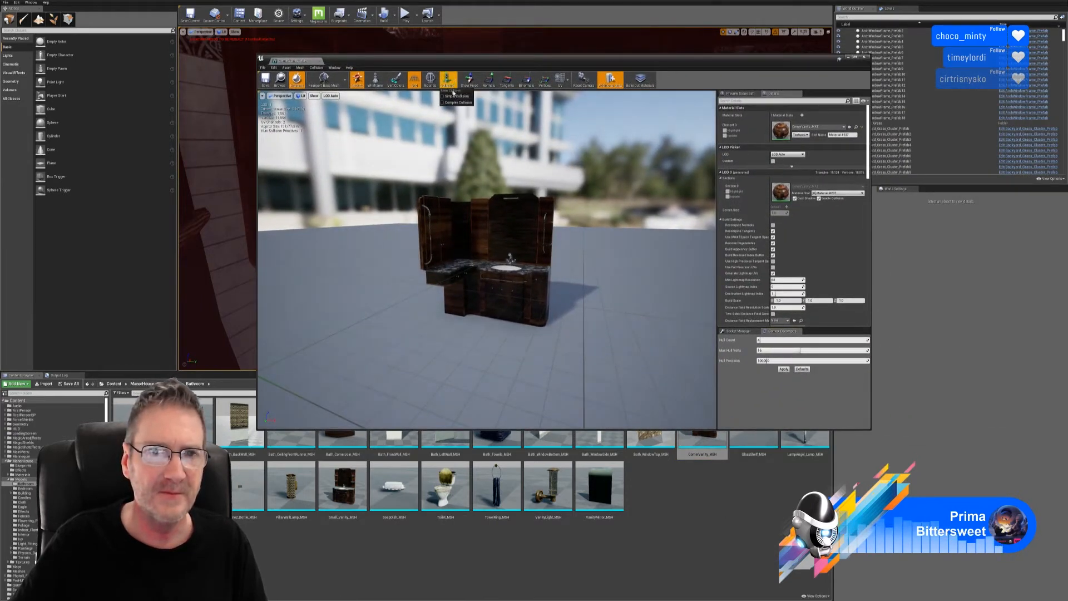
{"action": "right_click_drag", "start_coordinate": [453, 161], "coordinate": [440, 195]}
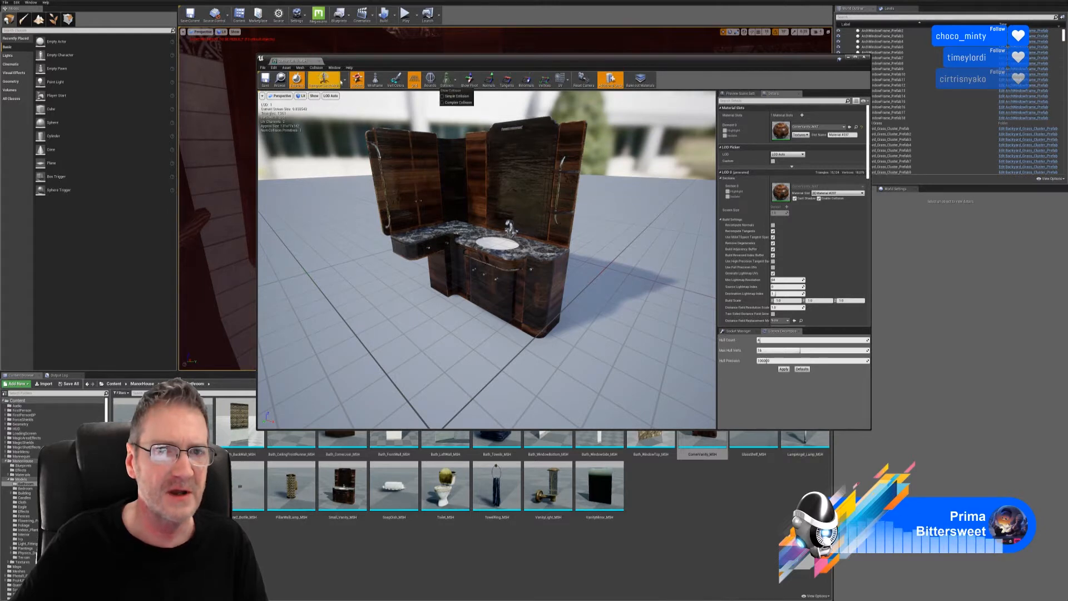
{"action": "left_click", "coordinate": [315, 67]}
{"action": "mouse_move", "coordinate": [335, 67]}
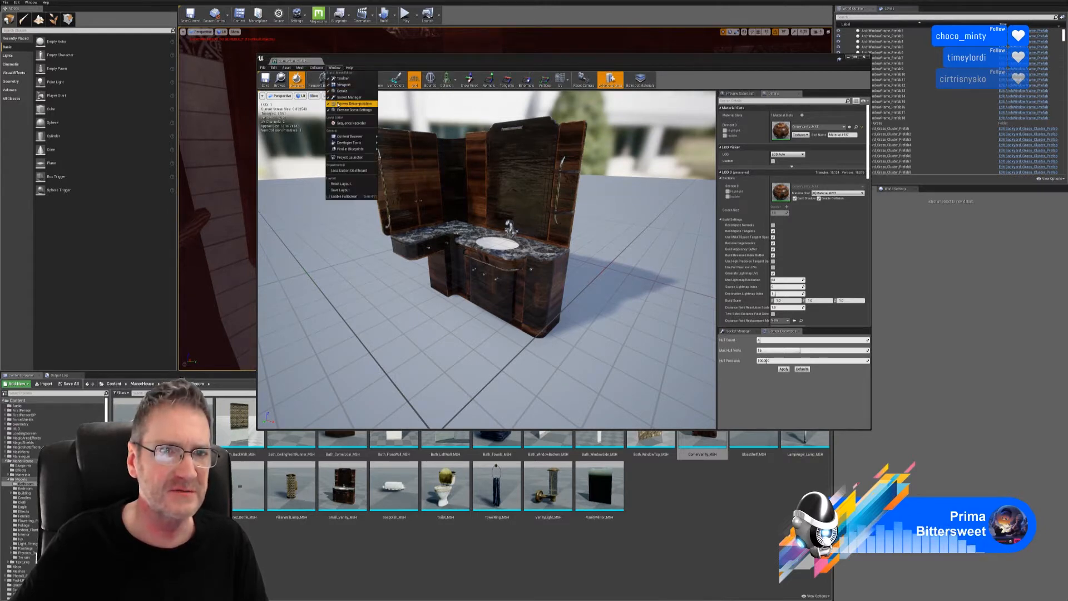
{"action": "left_click", "coordinate": [330, 130]}
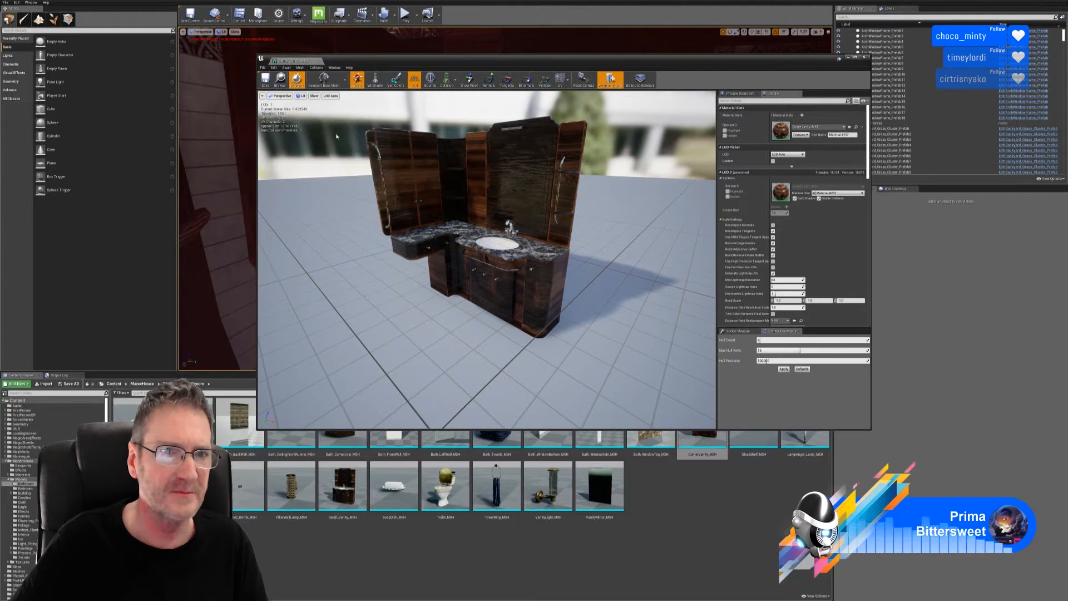
{"action": "left_click", "coordinate": [456, 103]}
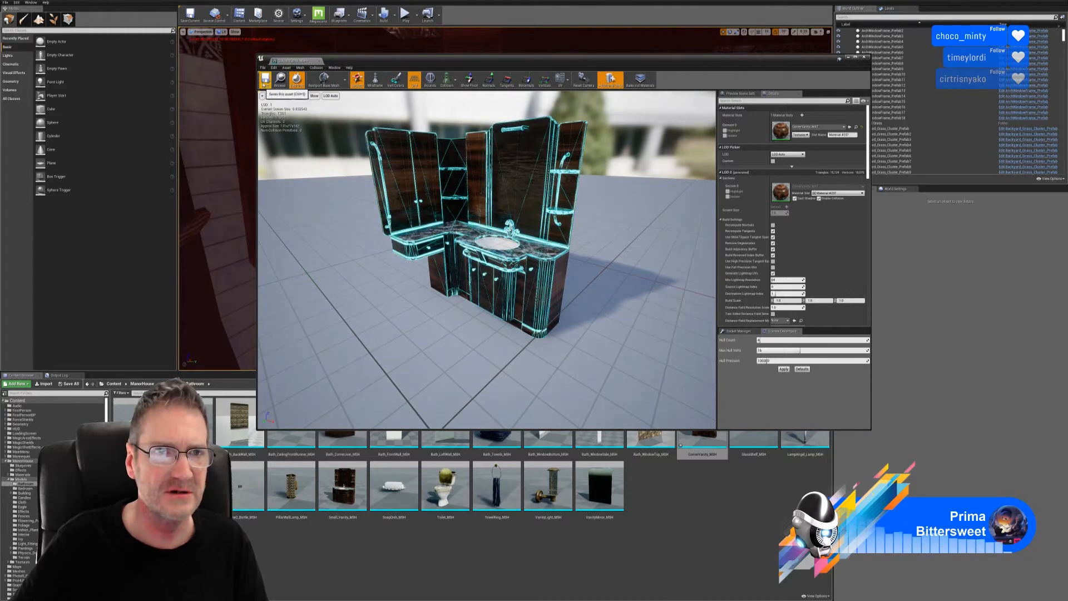
{"action": "left_click", "coordinate": [863, 57]}
- Play-test the level again, walking up to the corner vanity's sink to check its collision, and end the session
{"action": "mouse_move", "coordinate": [483, 185]}
{"action": "right_mouse_down"}
{"action": "mouse_move", "coordinate": [622, 222]}
{"action": "mouse_move", "coordinate": [483, 185]}
{"action": "right_mouse_up"}
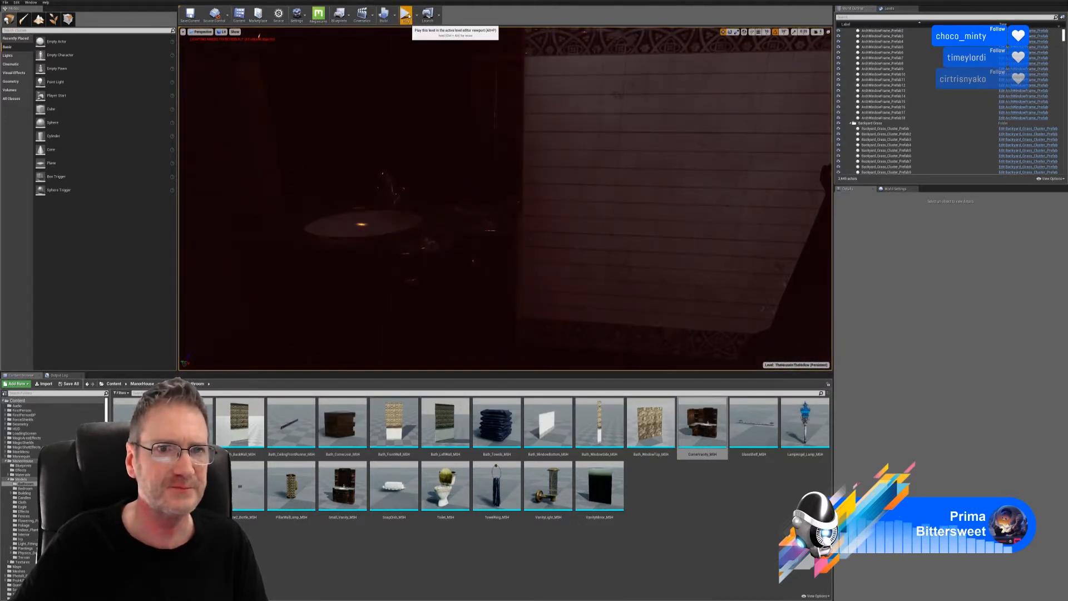
{"action": "left_click", "coordinate": [405, 15]}
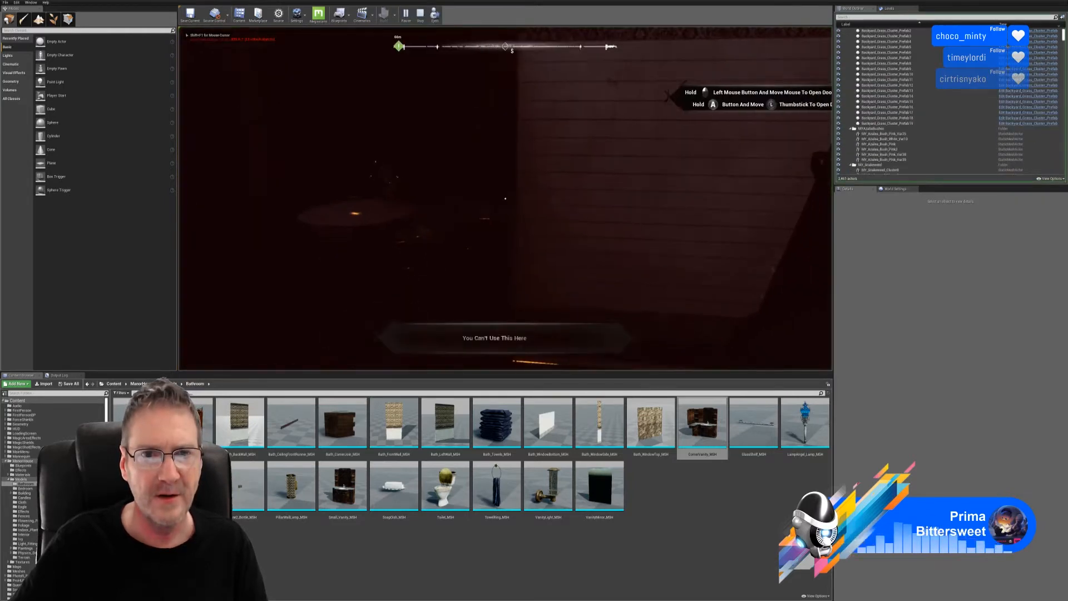
{"action": "key", "text": "w"}
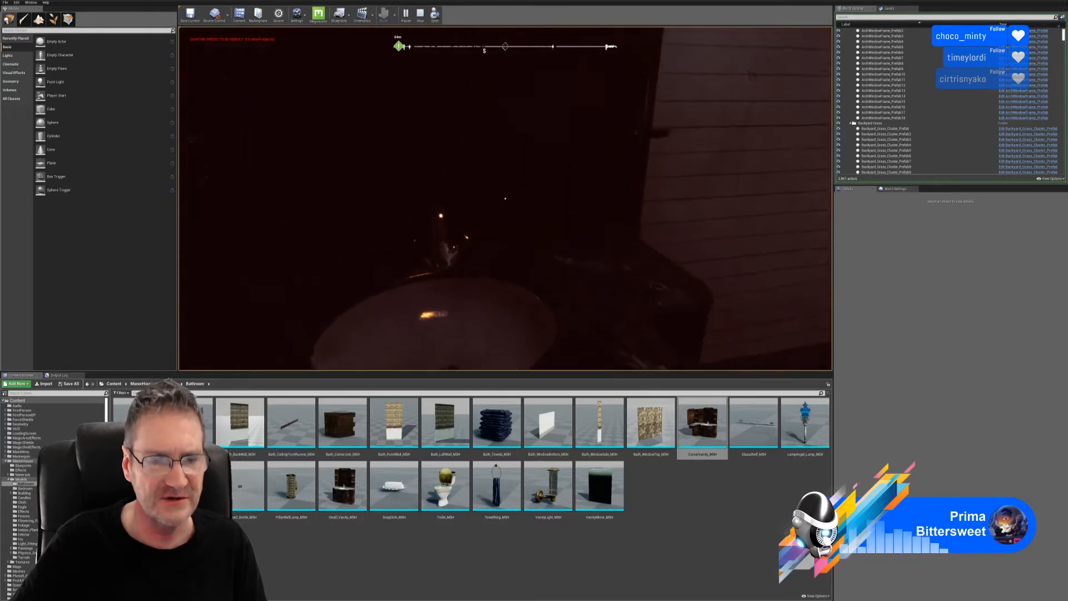
{"action": "key", "text": "Escape"}
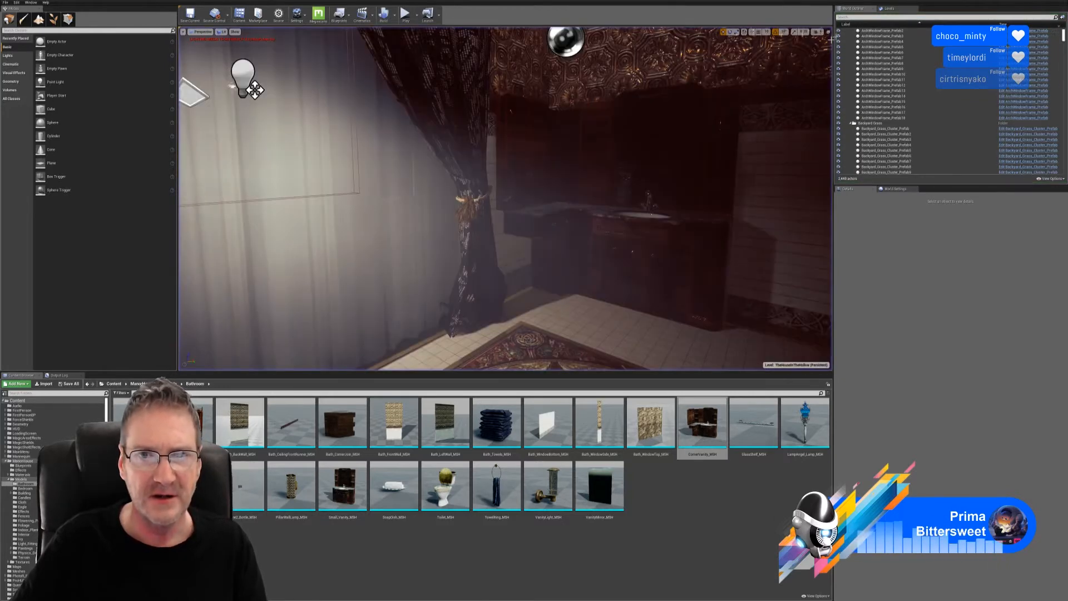
- Remove the simple collision from the small vanity's static mesh, display its complex collision and close the mesh
{"action": "double_click", "coordinate": [351, 495]}
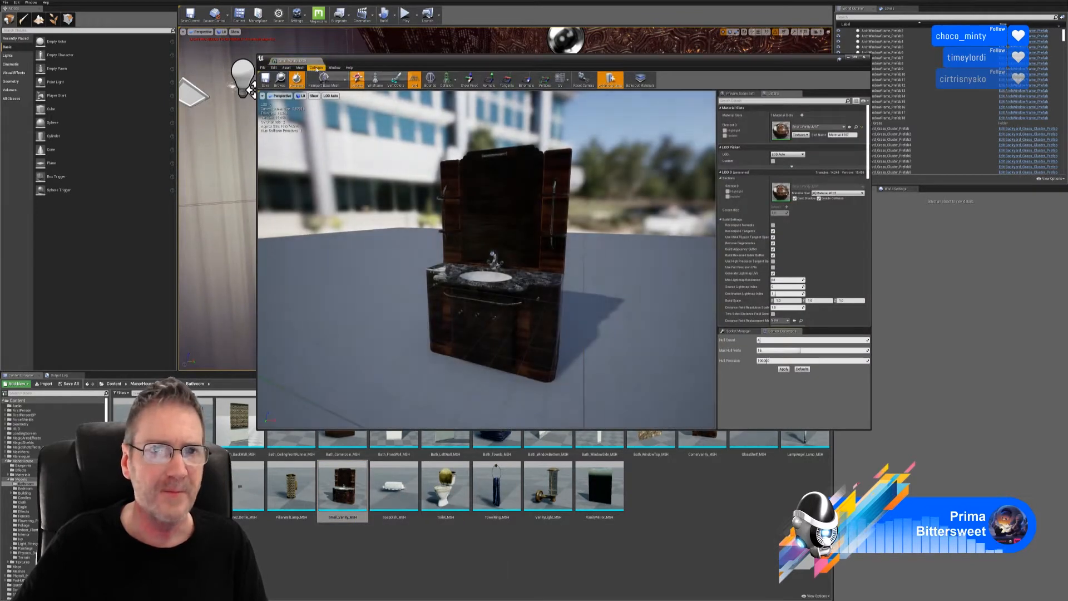
{"action": "left_click", "coordinate": [317, 68]}
{"action": "left_click", "coordinate": [332, 131]}
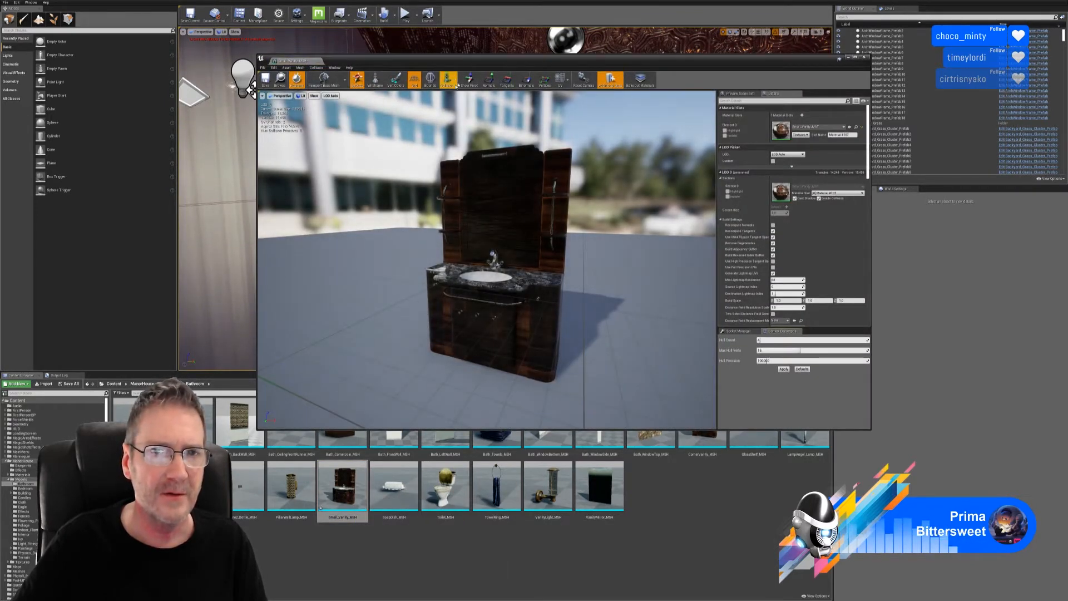
{"action": "left_click", "coordinate": [455, 103]}
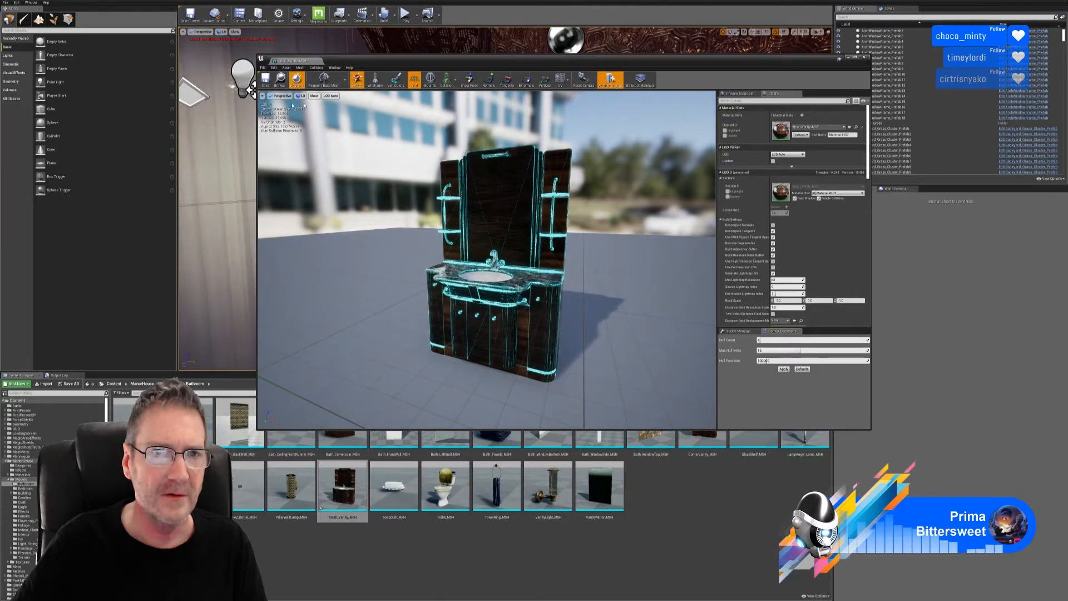
{"action": "left_click", "coordinate": [865, 57]}
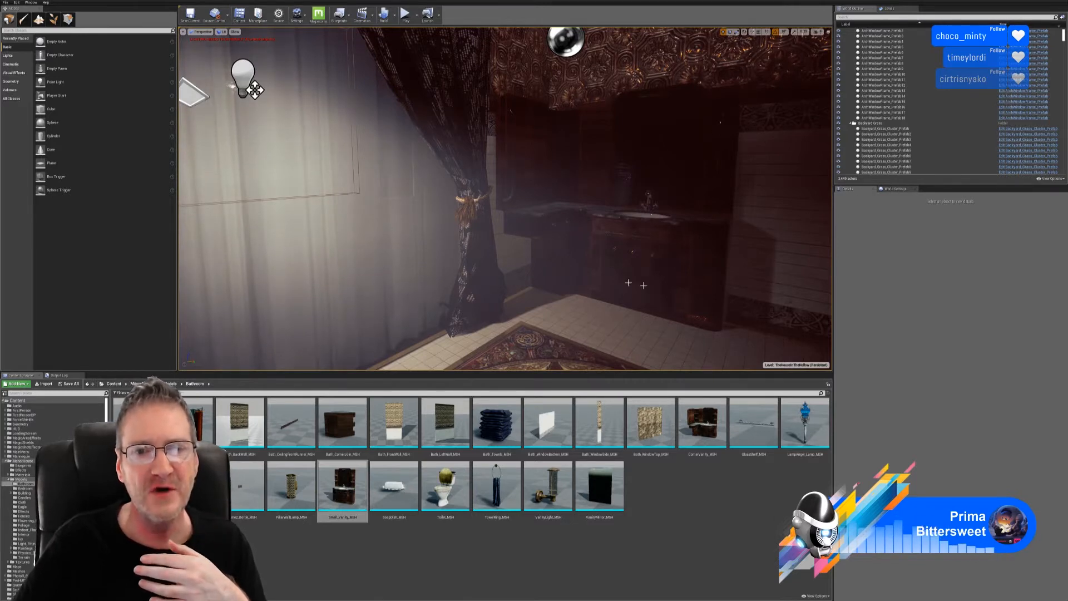
- Play-test the level, walking around the bathroom and up to the corner vanity's sink to check its collision, and end the session
{"action": "right_click_drag", "start_coordinate": [505, 198], "coordinate": [449, 200]}
{"action": "right_click_drag", "start_coordinate": [555, 321], "coordinate": [562, 321]}
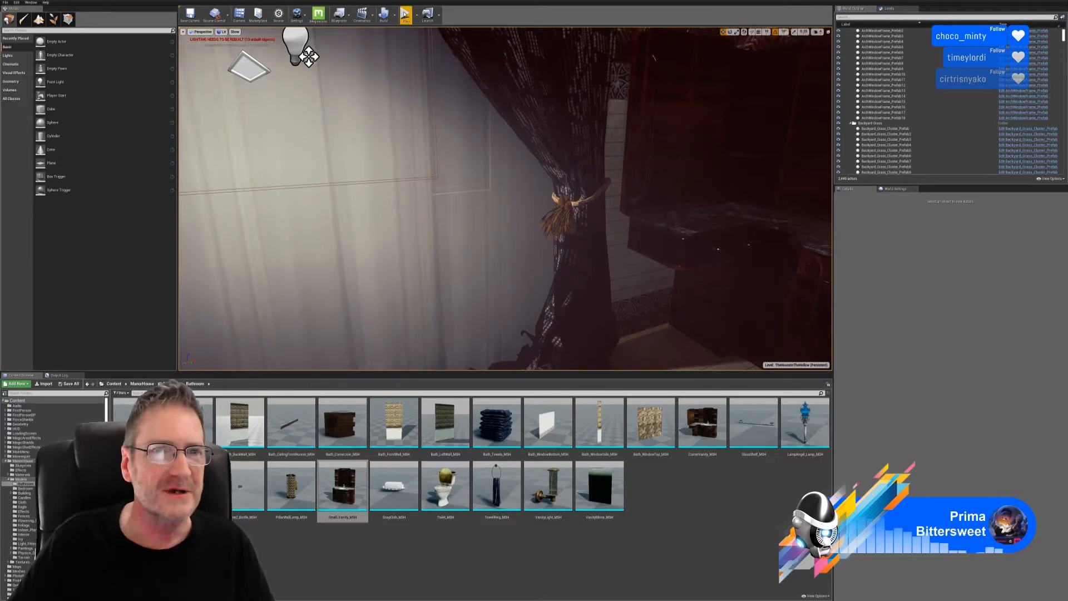
{"action": "key", "text": "alt+p"}
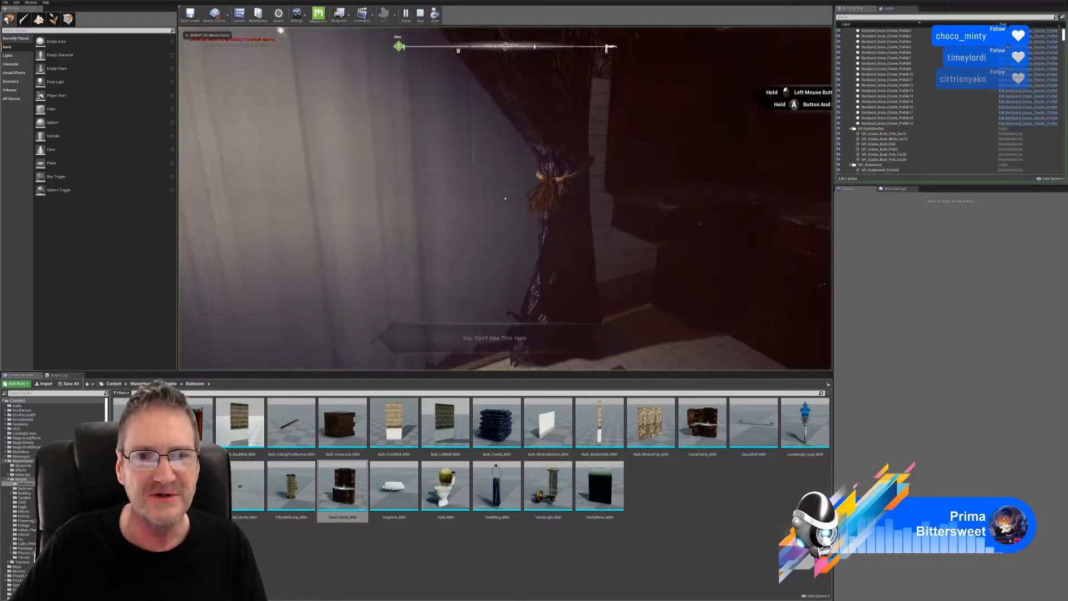
{"action": "key", "text": "w"}
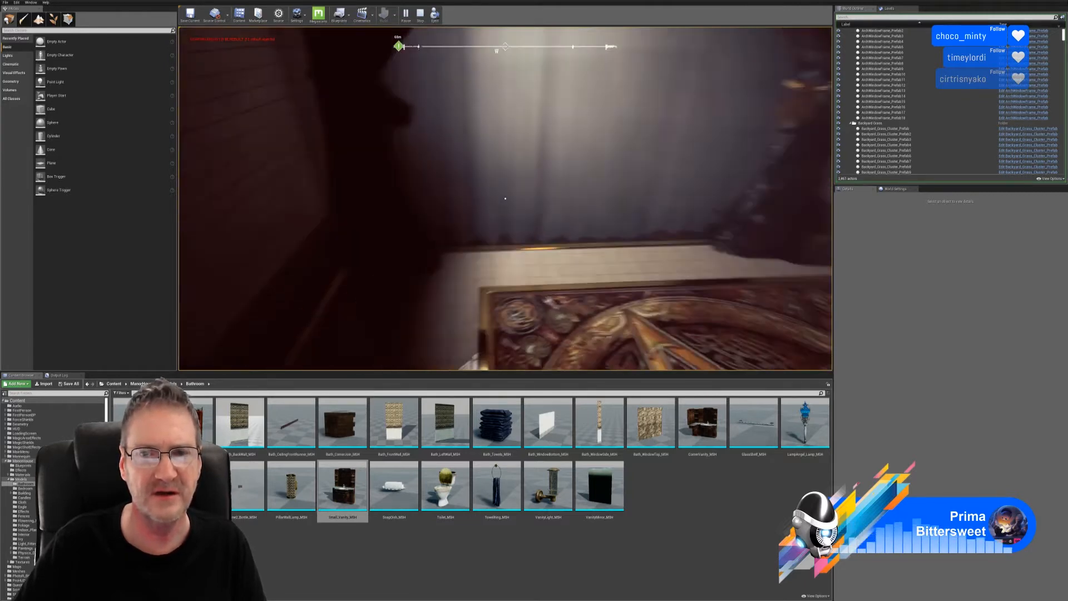
{"action": "key", "text": "w"}
{"action": "key", "text": "w"}
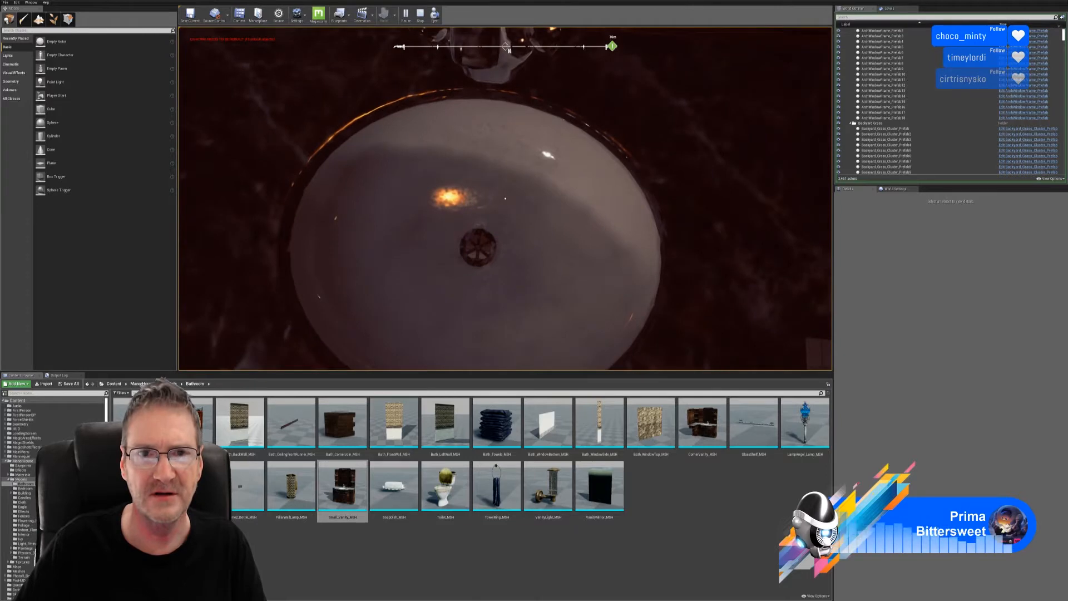
{"action": "key", "text": "s"}
{"action": "key", "text": "w"}
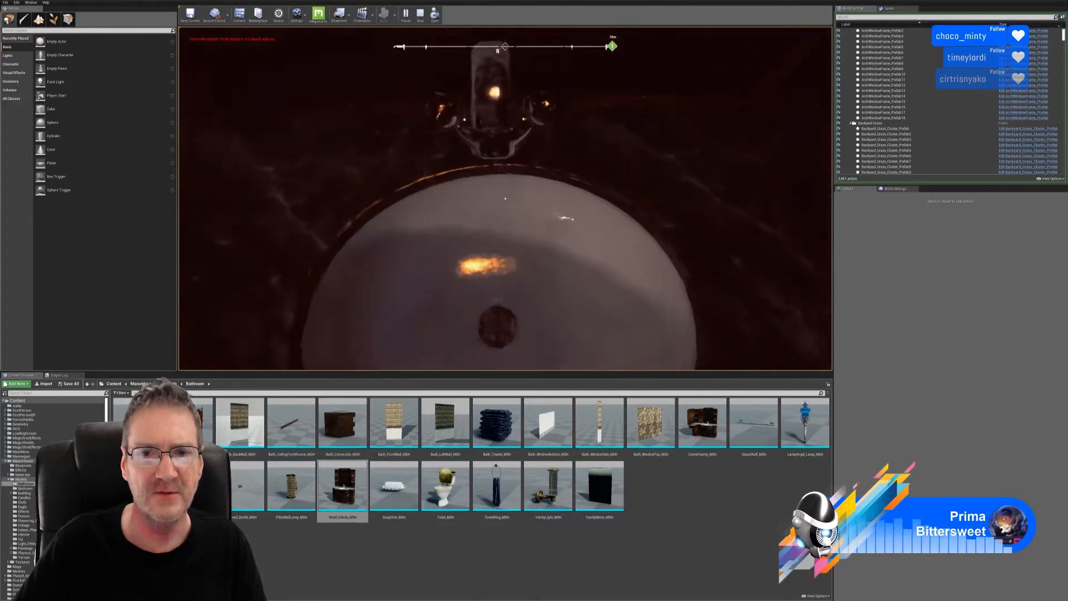
{"action": "key", "text": "s"}
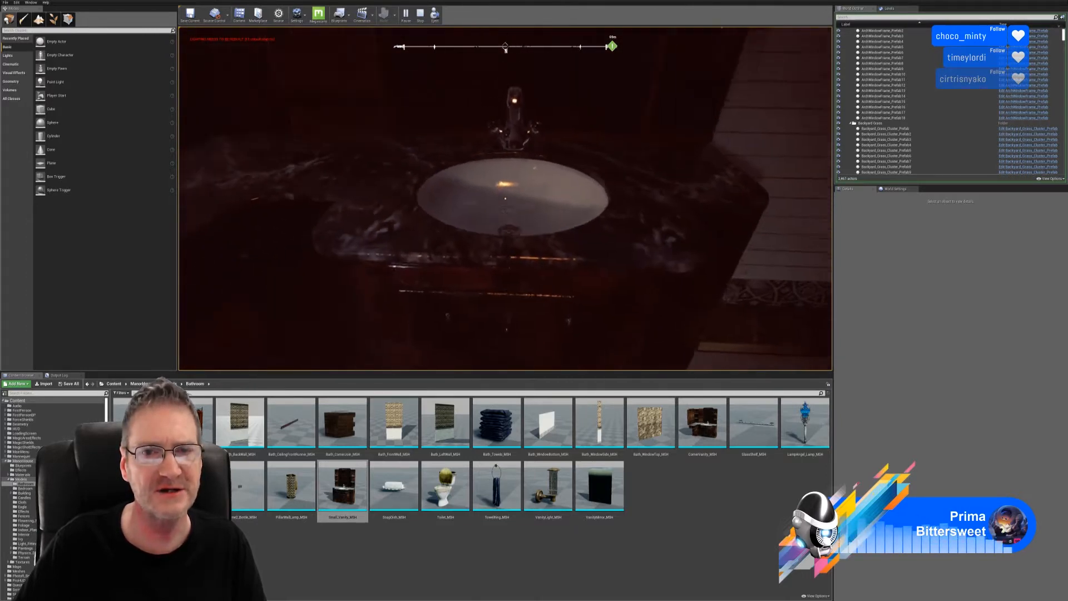
{"action": "key", "text": "w"}
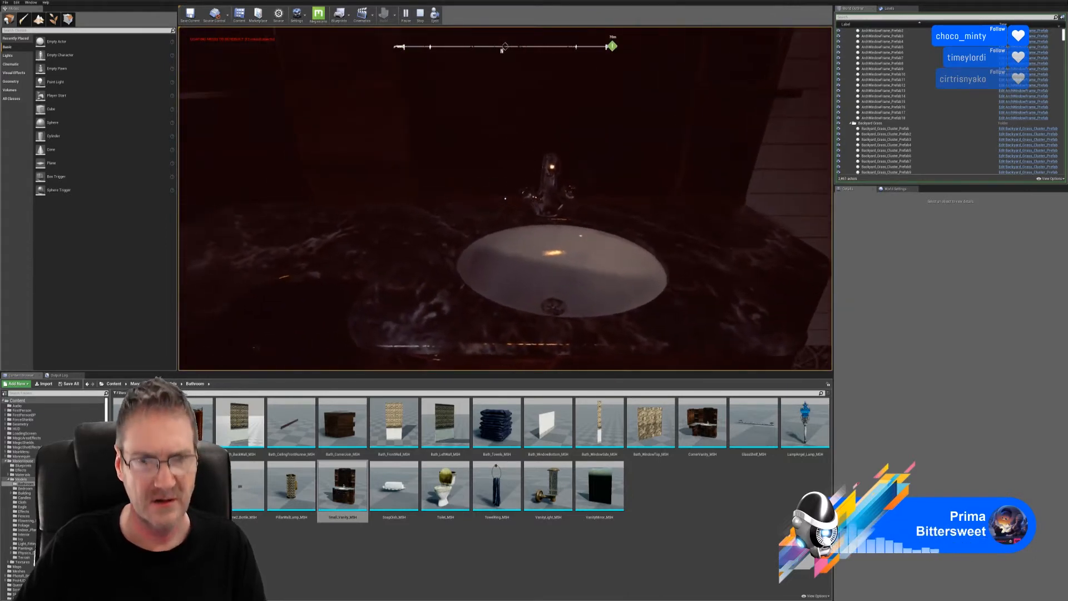
{"action": "key", "text": "Escape"}
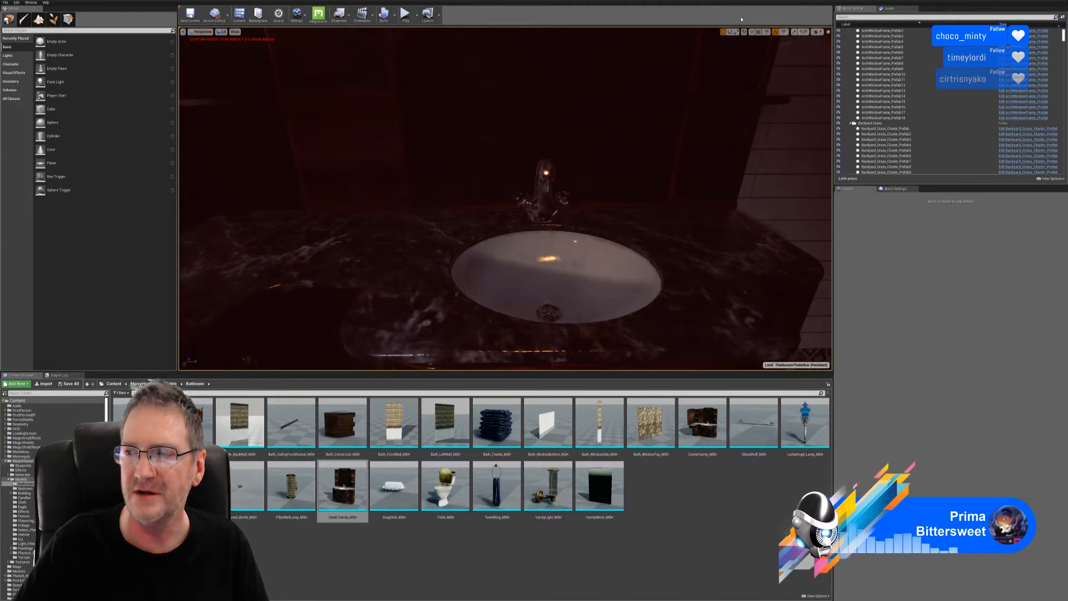
- Open the small vanity's static mesh, display its simple collision and add a 26DOP simplified collision
{"action": "key", "text": "s"}
{"action": "right_click_drag", "start_coordinate": [697, 166], "coordinate": [632, 199]}
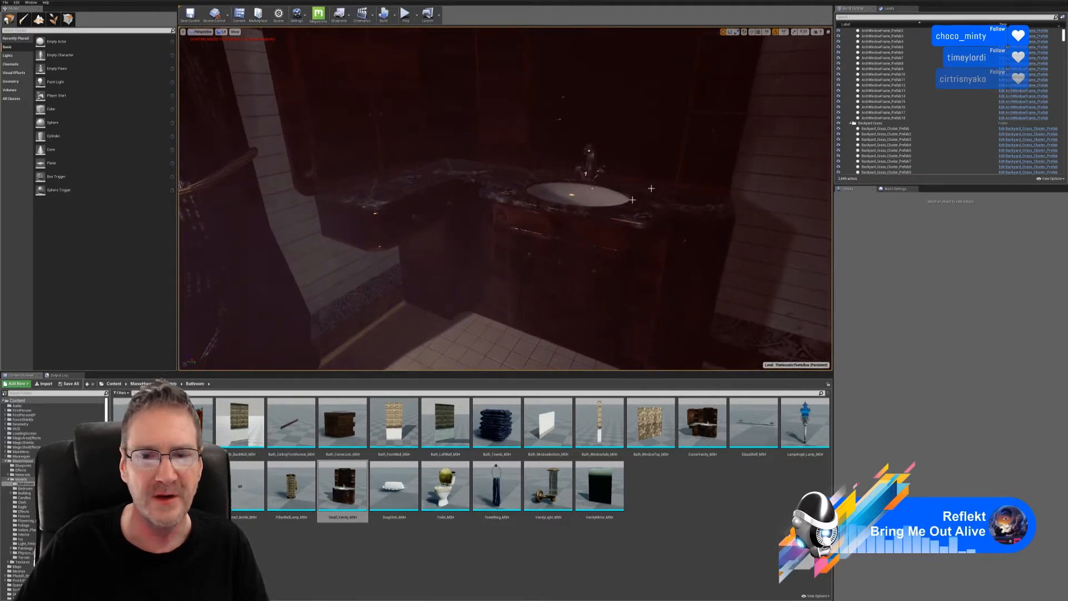
{"action": "double_click", "coordinate": [340, 488]}
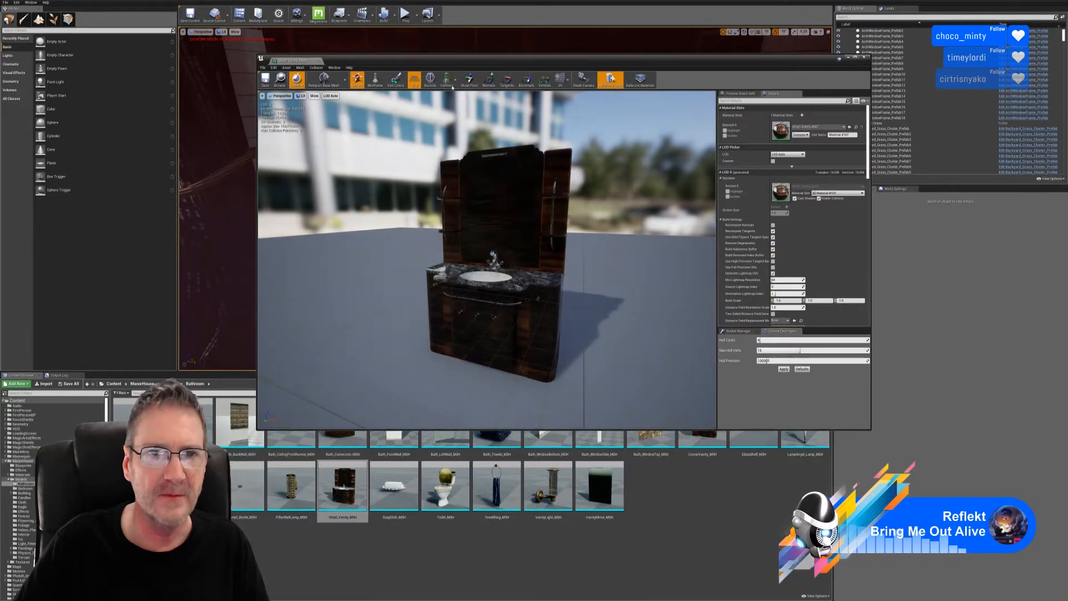
{"action": "left_click", "coordinate": [458, 96]}
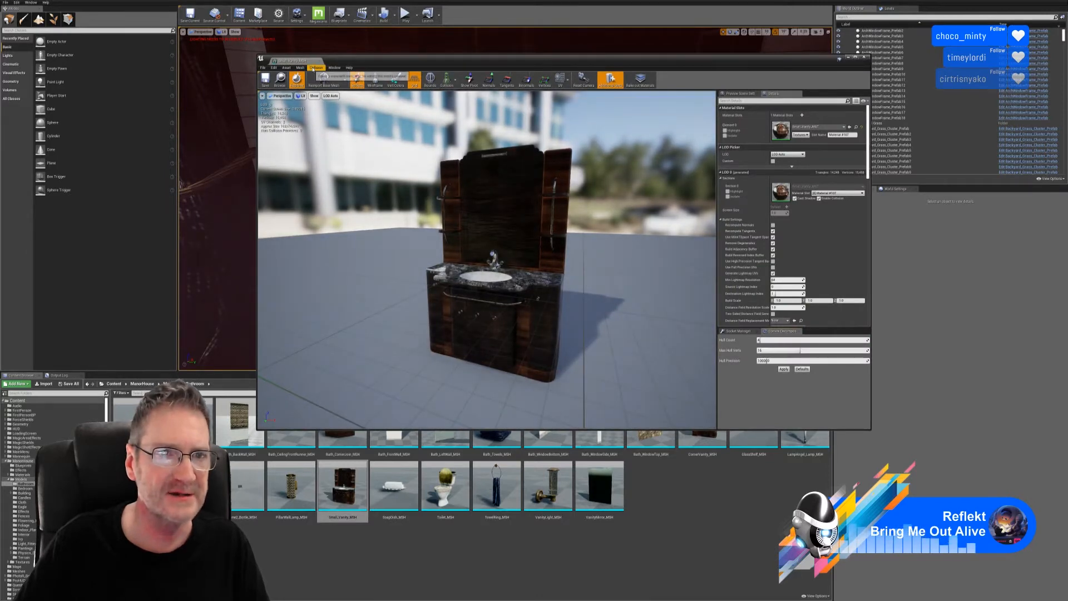
{"action": "left_click", "coordinate": [315, 67]}
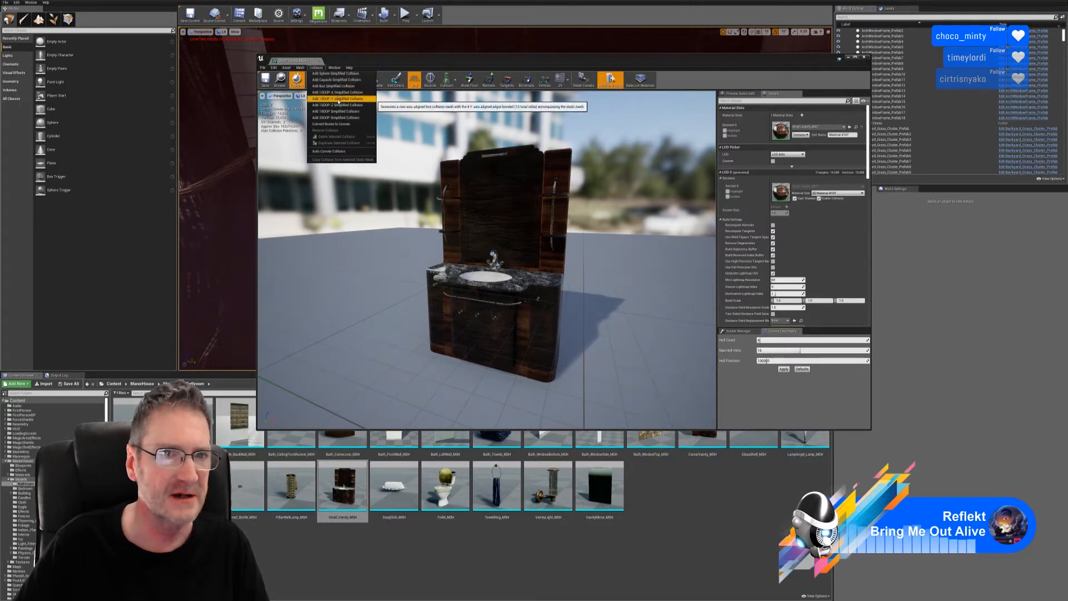
{"action": "left_click", "coordinate": [341, 118]}
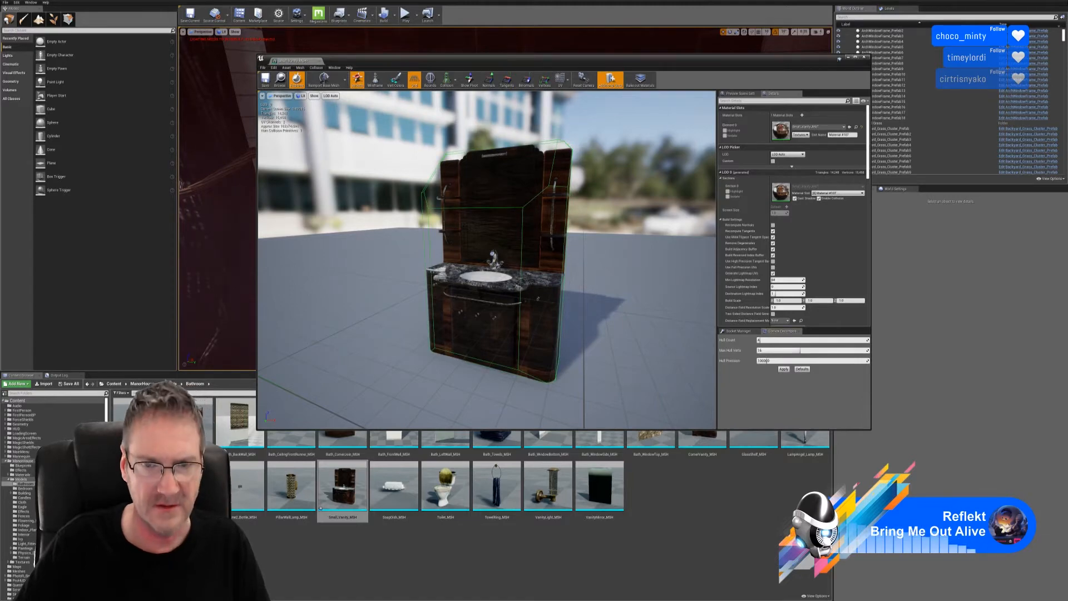
- Inspect the collision hull around the small vanity from several sides, save the mesh and close it
{"action": "right_click_drag", "start_coordinate": [487, 260], "coordinate": [507, 270]}
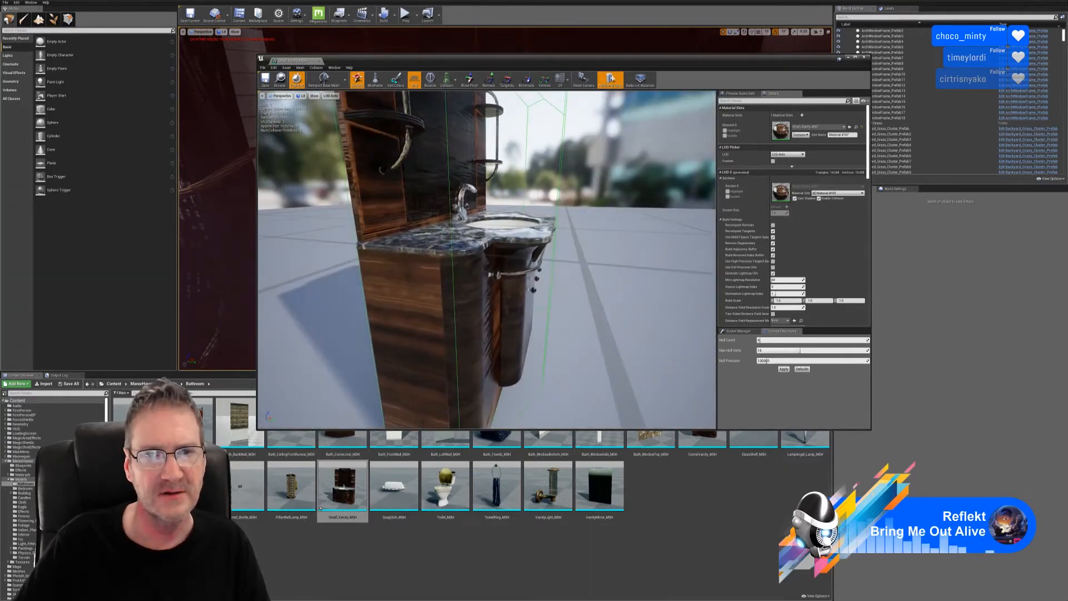
{"action": "right_click_drag", "start_coordinate": [482, 231], "coordinate": [373, 235]}
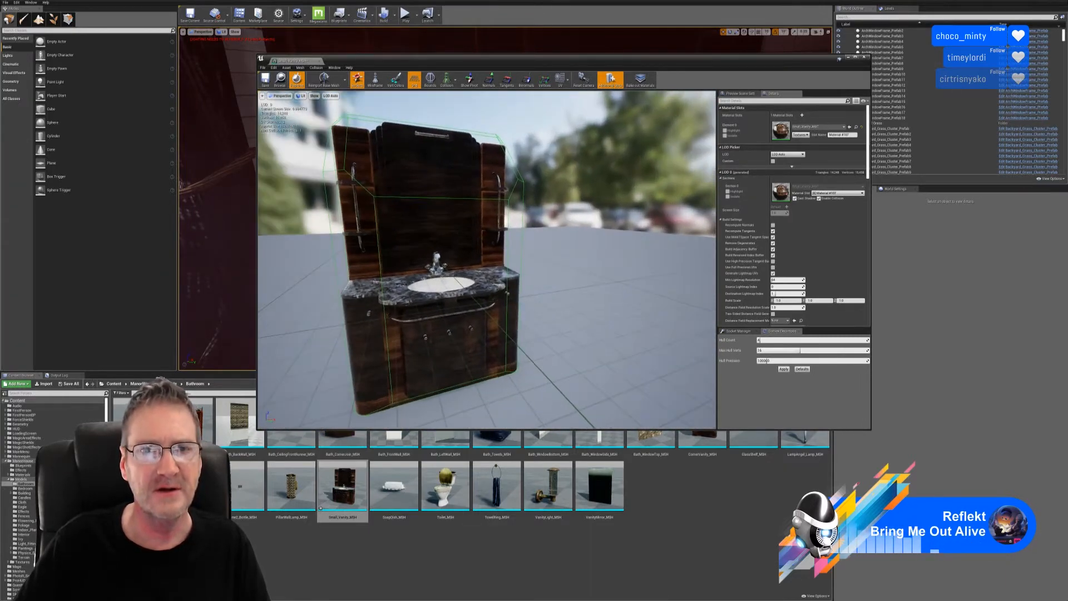
{"action": "left_click", "coordinate": [265, 81]}
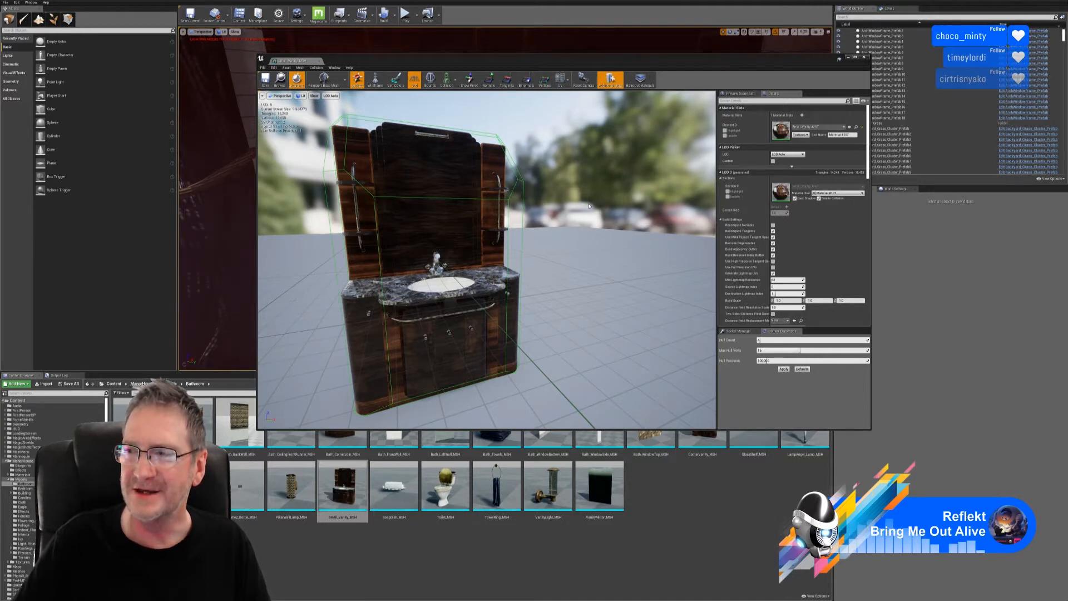
{"action": "right_click_drag", "start_coordinate": [553, 272], "coordinate": [569, 246]}
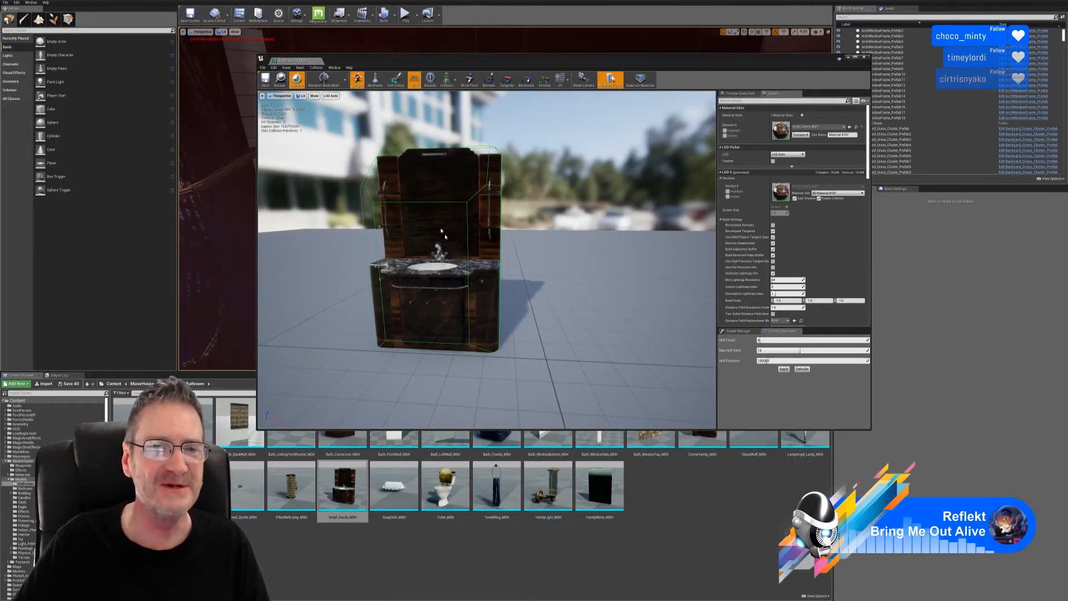
{"action": "left_click", "coordinate": [449, 81]}
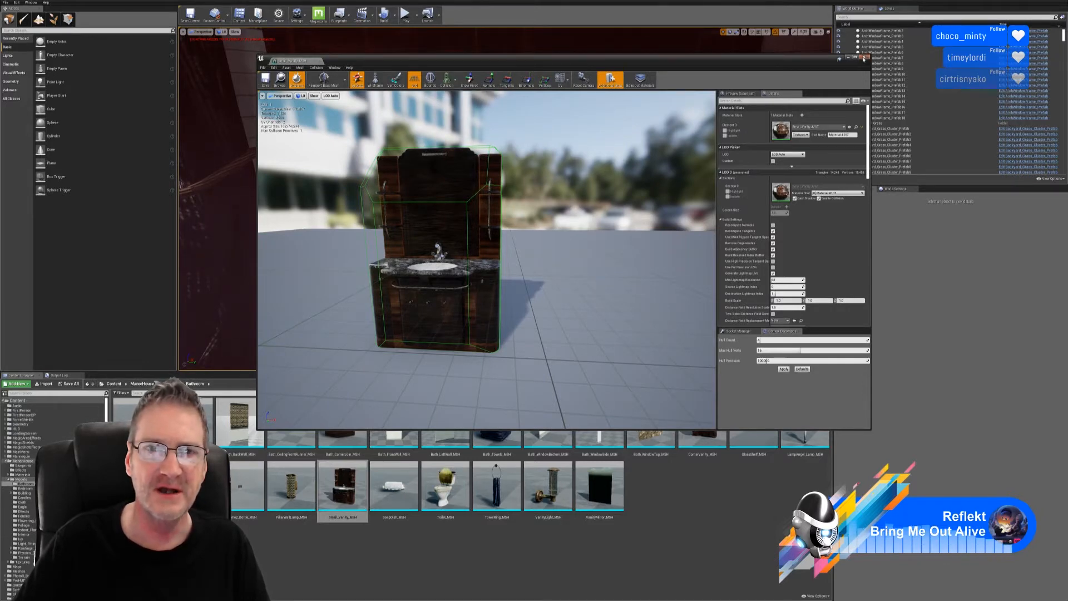
{"action": "left_click", "coordinate": [865, 57]}
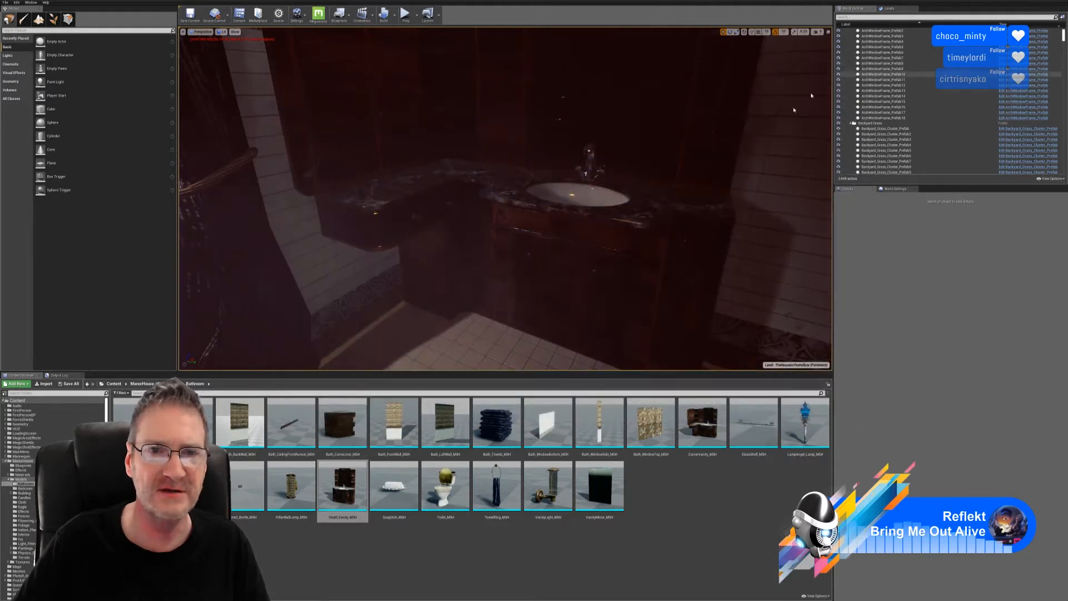
- Open the corner vanity's static mesh and display its simple collision around the sink and countertop
{"action": "right_click", "coordinate": [715, 418]}
{"action": "left_click", "coordinate": [734, 430]}
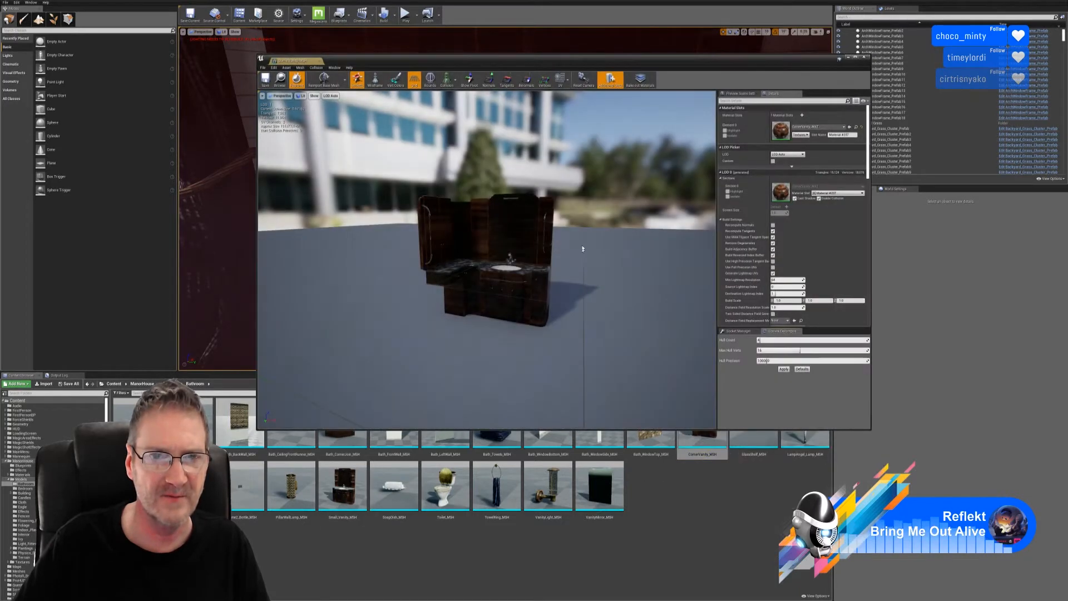
{"action": "left_click_drag", "start_coordinate": [504, 339], "coordinate": [509, 267]}
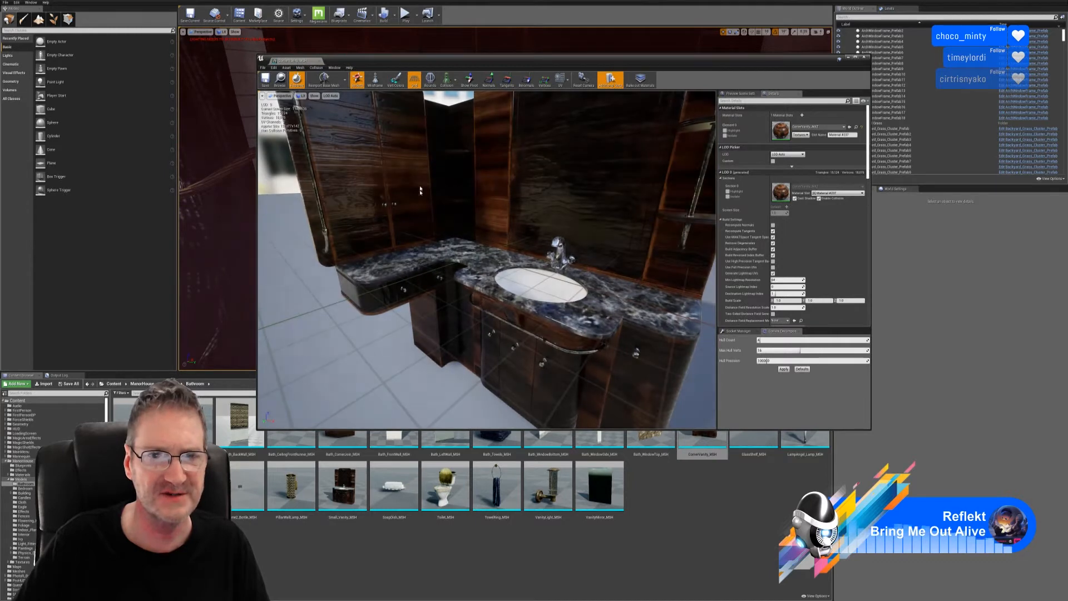
{"action": "left_click", "coordinate": [451, 96]}
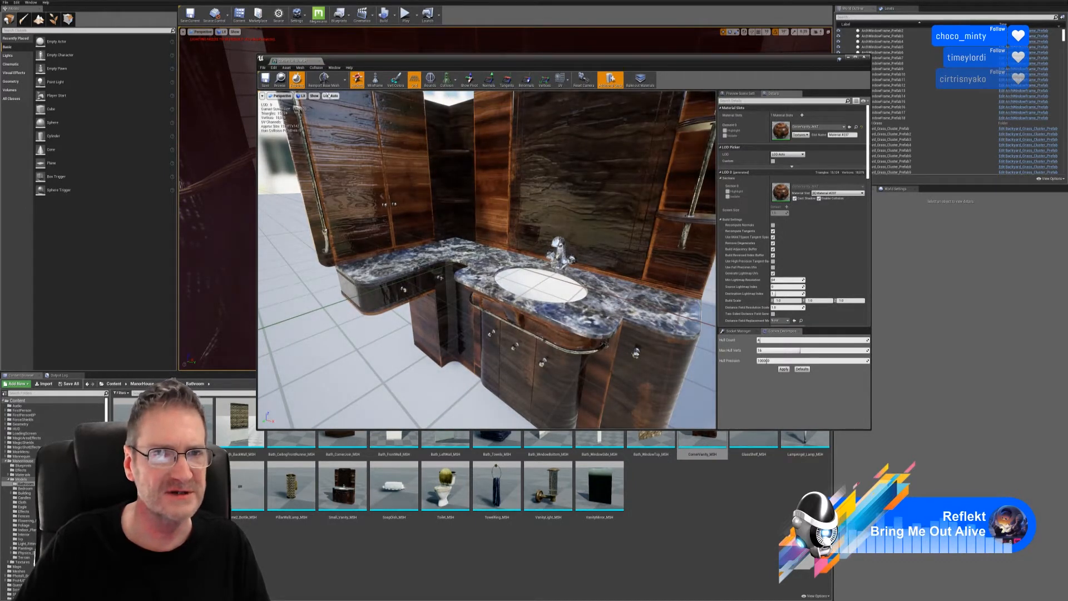
- Try a 26DOP simplified collision on the corner vanity mesh, inspect its fit and remove it
{"action": "left_click", "coordinate": [315, 67]}
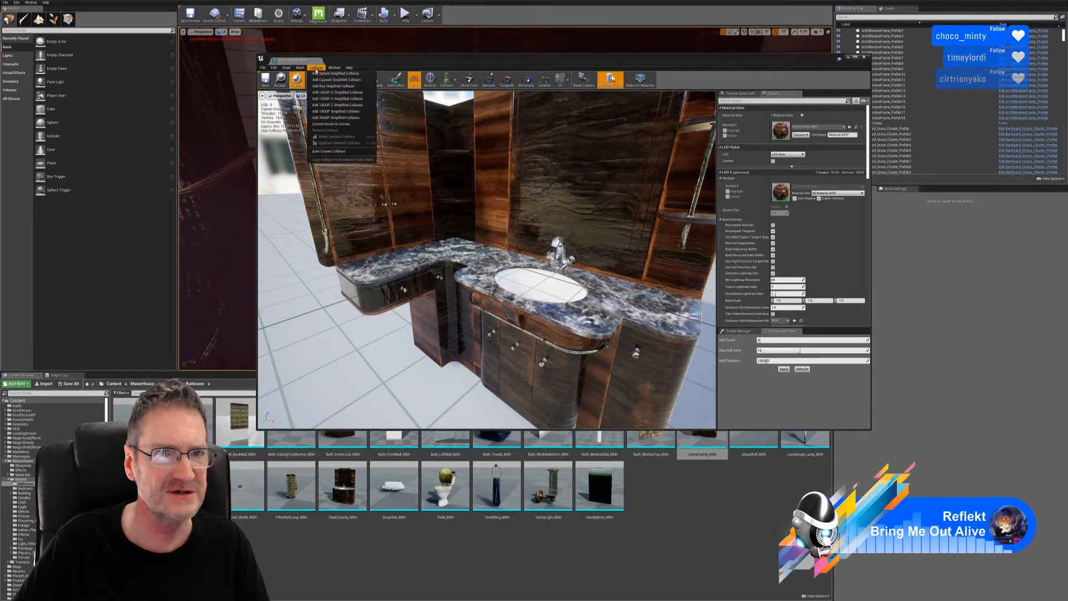
{"action": "left_click", "coordinate": [336, 117]}
{"action": "right_click_drag", "start_coordinate": [487, 259], "coordinate": [397, 277]}
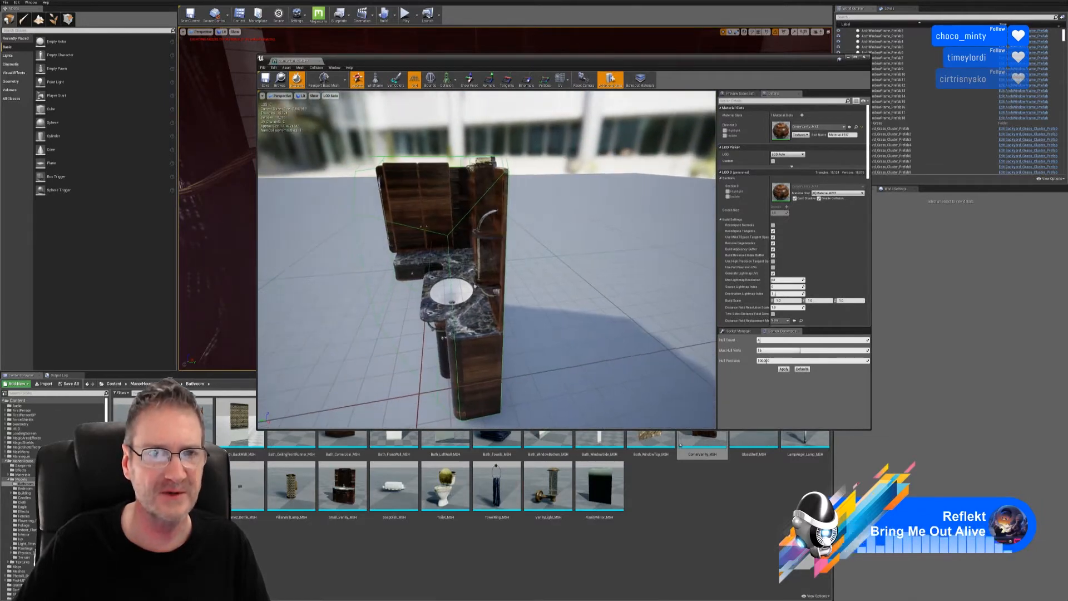
{"action": "left_click", "coordinate": [316, 68]}
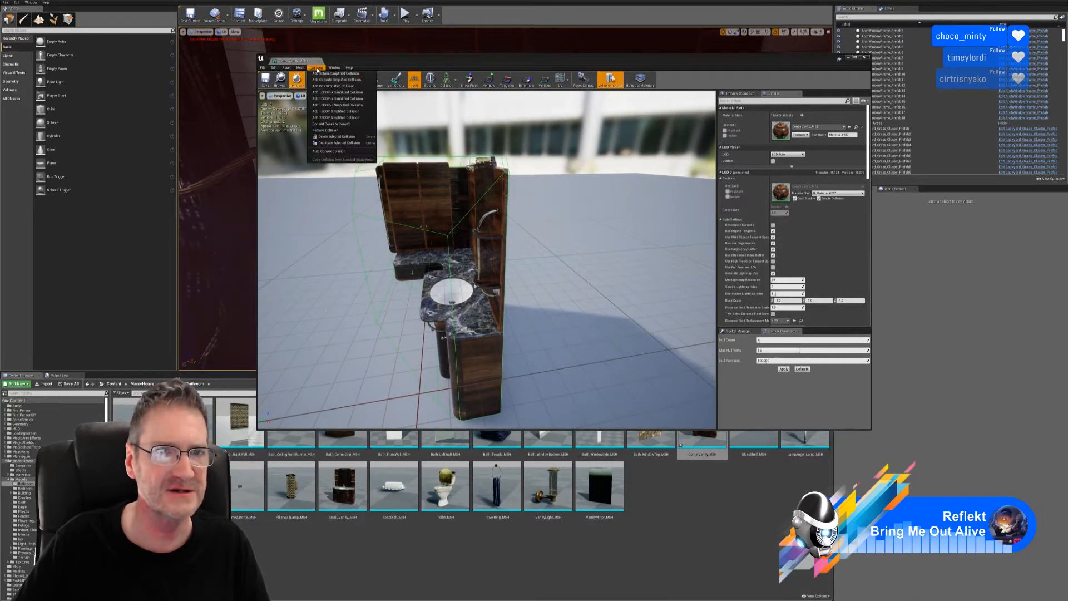
{"action": "left_click", "coordinate": [341, 131]}
- Generate an auto convex collision for the corner vanity with the current hull settings, save the mesh and close it
{"action": "left_click", "coordinate": [316, 67]}
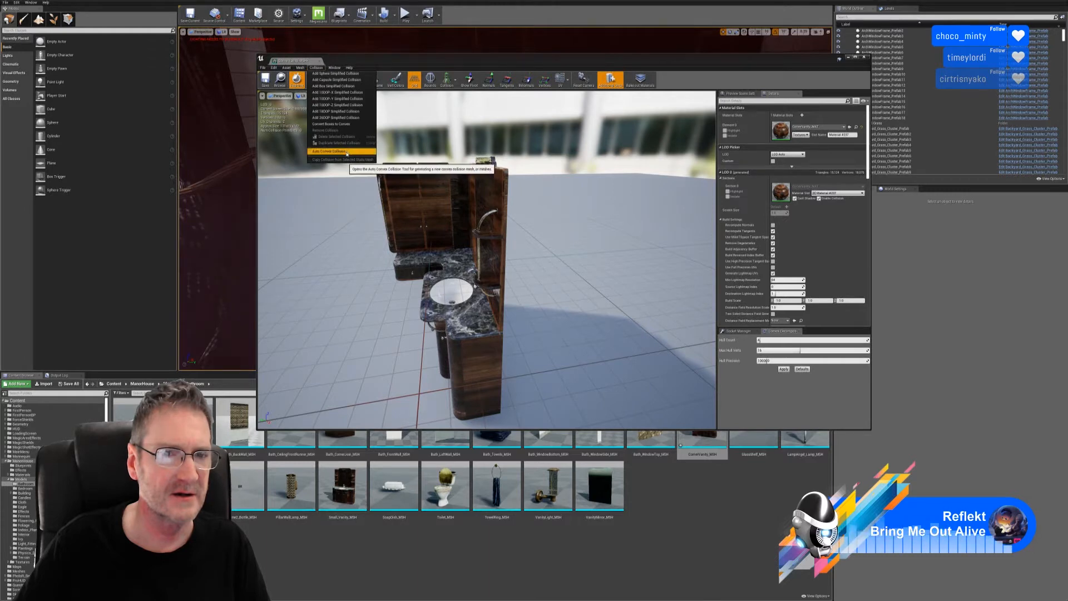
{"action": "left_click", "coordinate": [345, 151]}
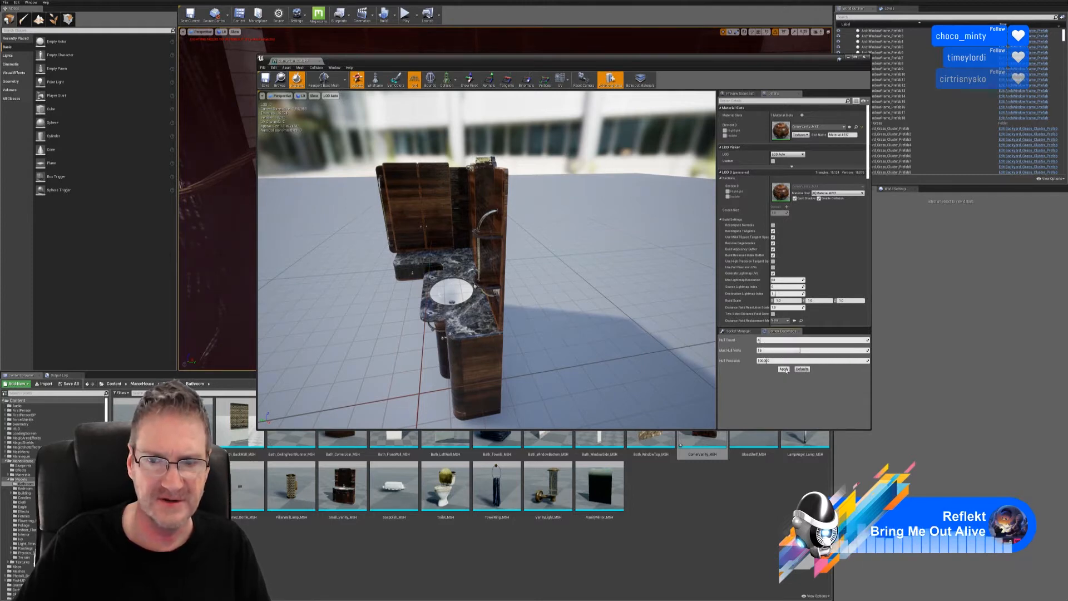
{"action": "left_click", "coordinate": [783, 369]}
{"action": "right_click_drag", "start_coordinate": [556, 267], "coordinate": [570, 298]}
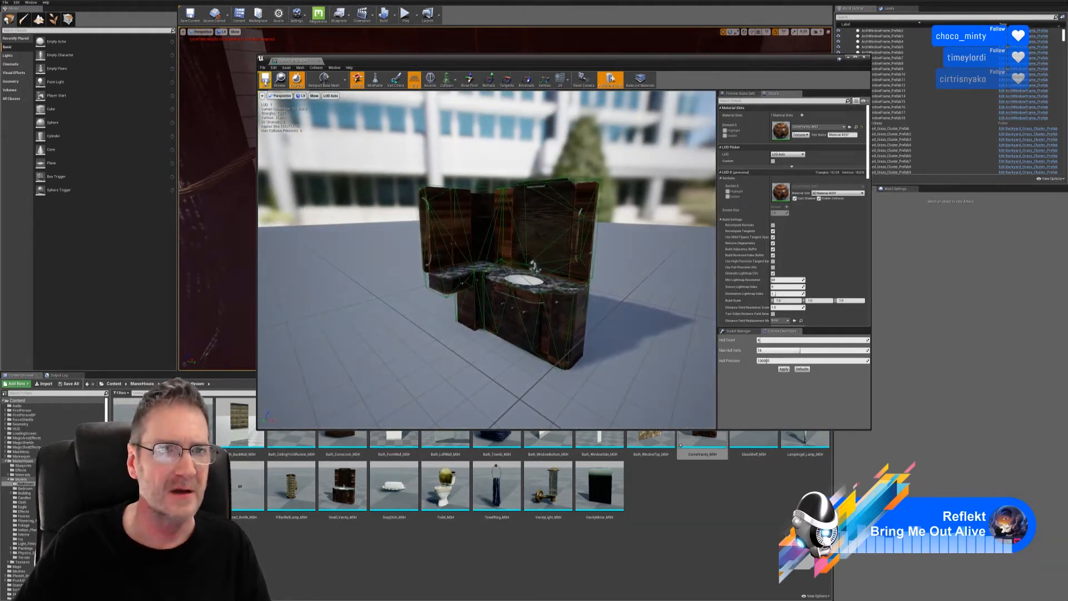
{"action": "left_click", "coordinate": [266, 82]}
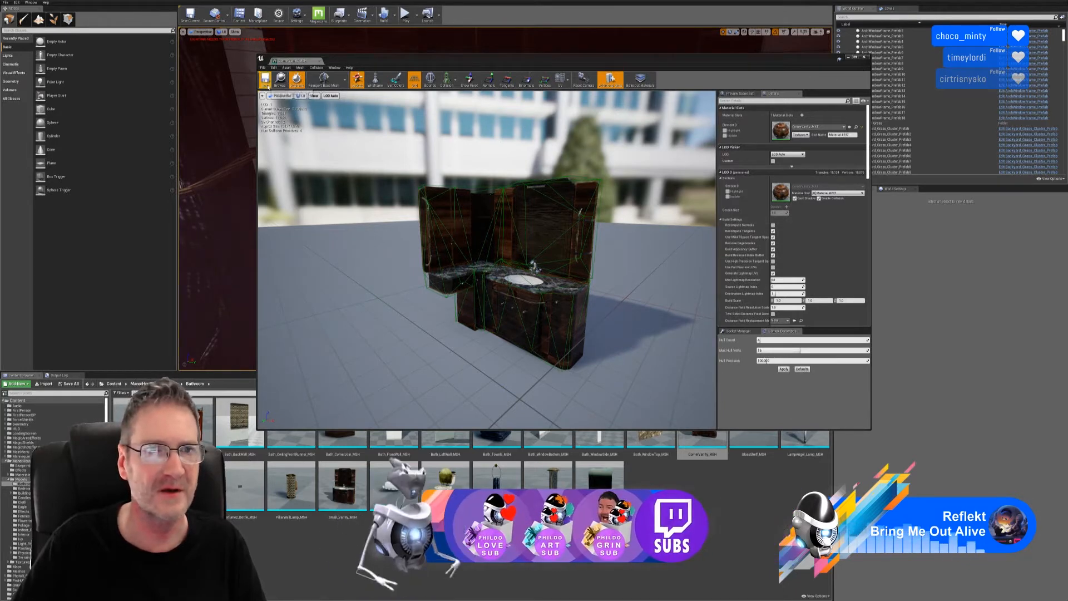
{"action": "left_click", "coordinate": [864, 56]}
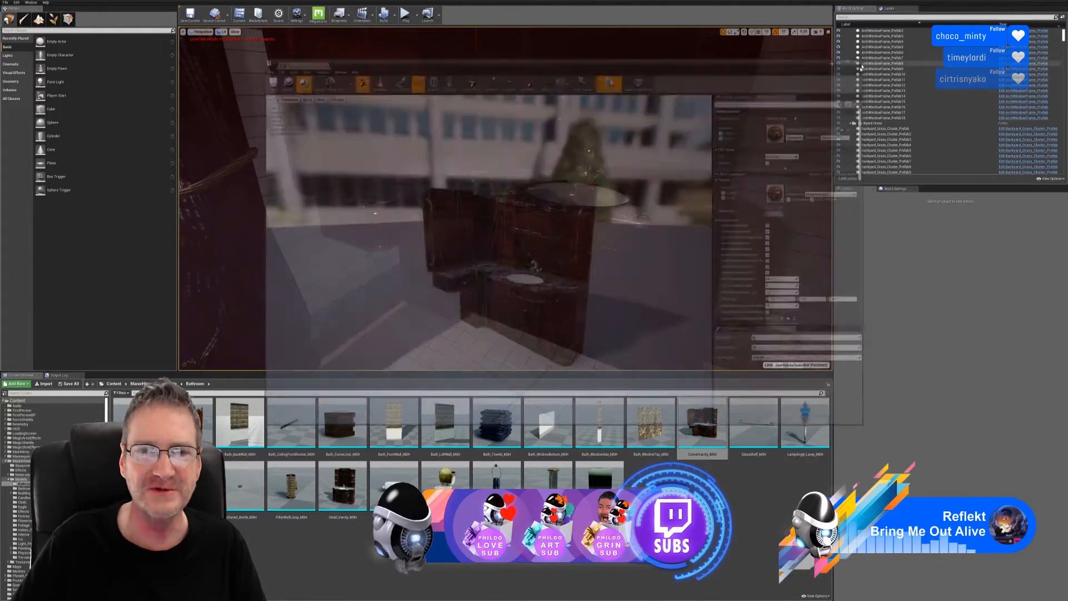
{"action": "right_click_drag", "start_coordinate": [455, 312], "coordinate": [464, 280]}
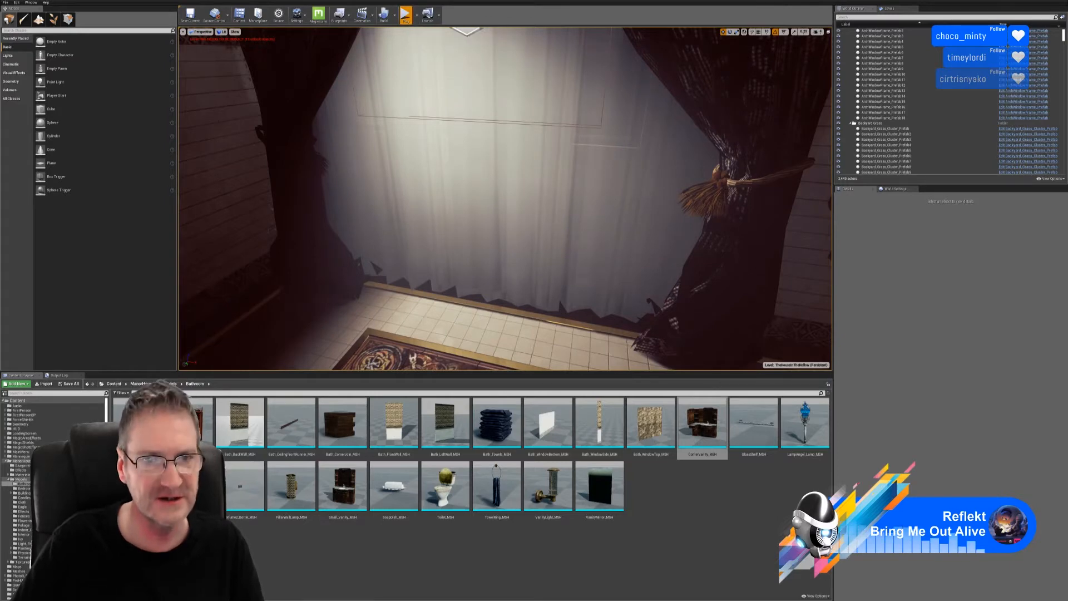
- Play-test the bathroom by walking up against the vanities from several sides to check their collision, and end the session
{"action": "left_click", "coordinate": [405, 14]}
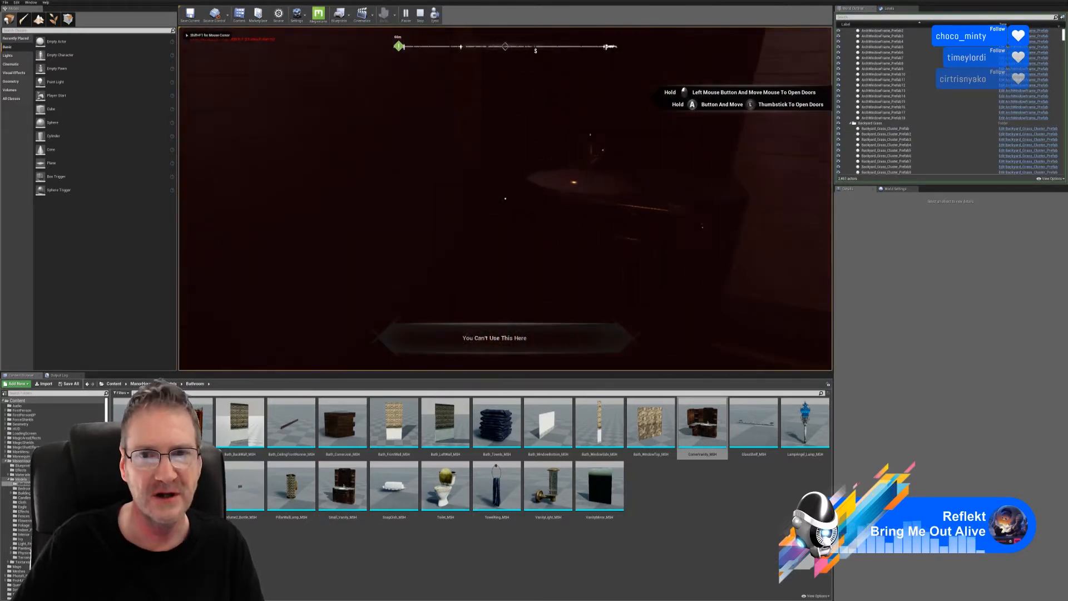
{"action": "key", "text": "w"}
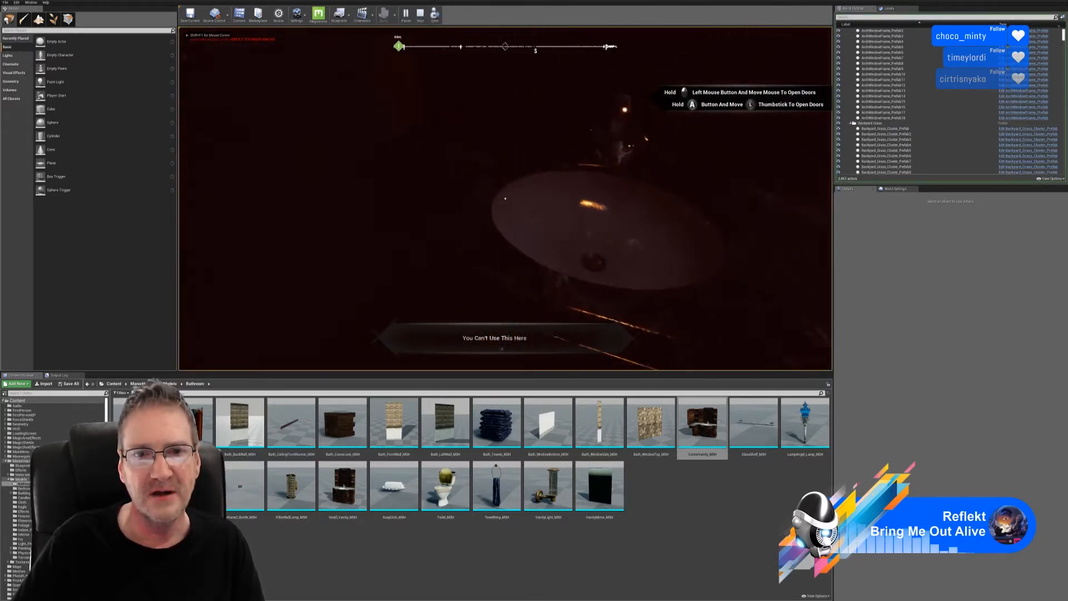
{"action": "key", "text": "s"}
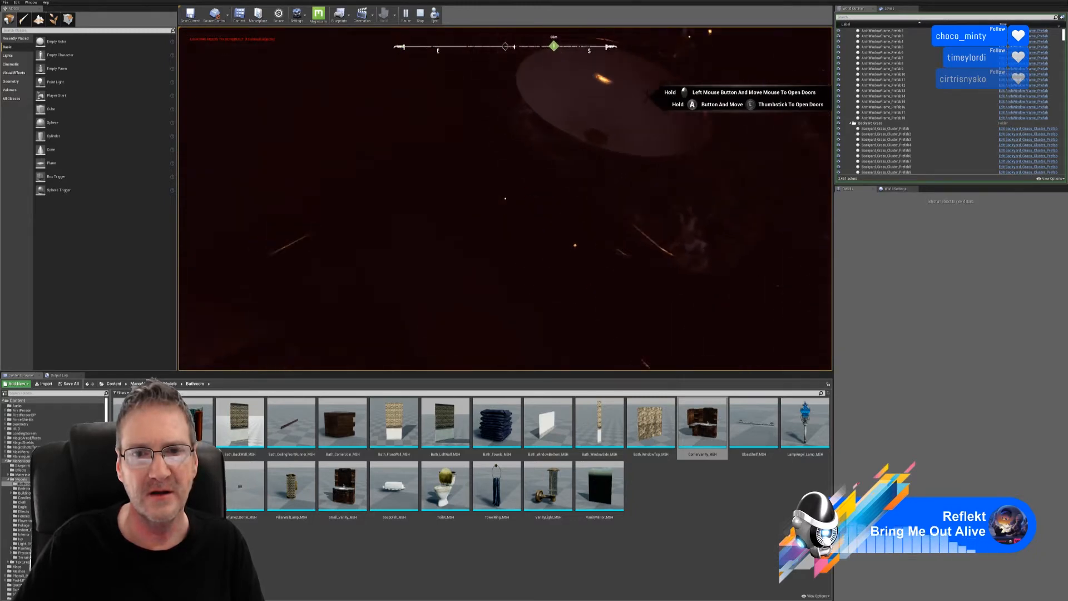
{"action": "key", "text": "w"}
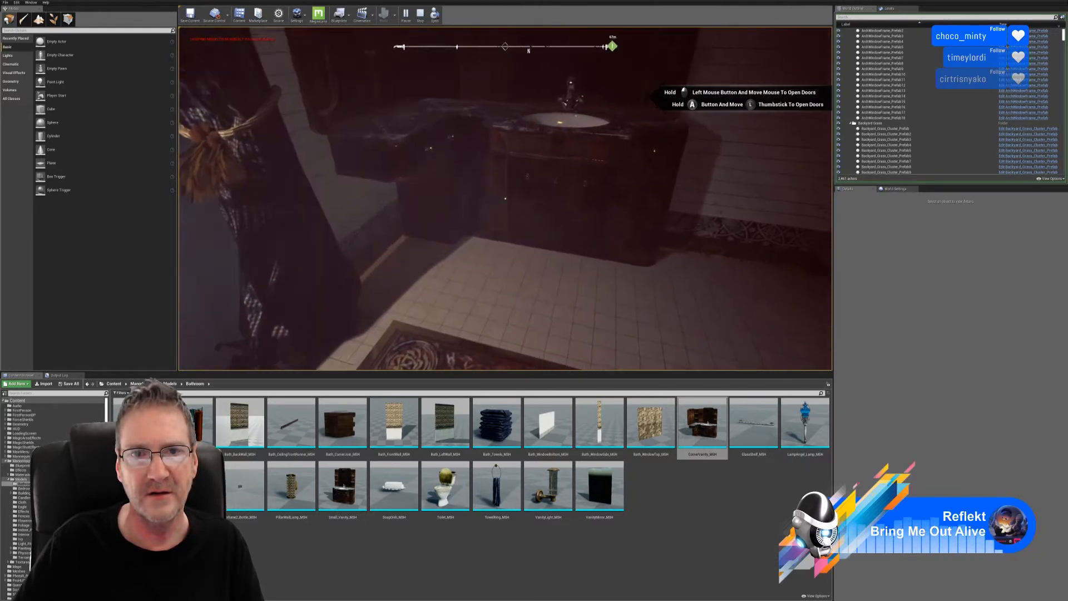
{"action": "key", "text": "w"}
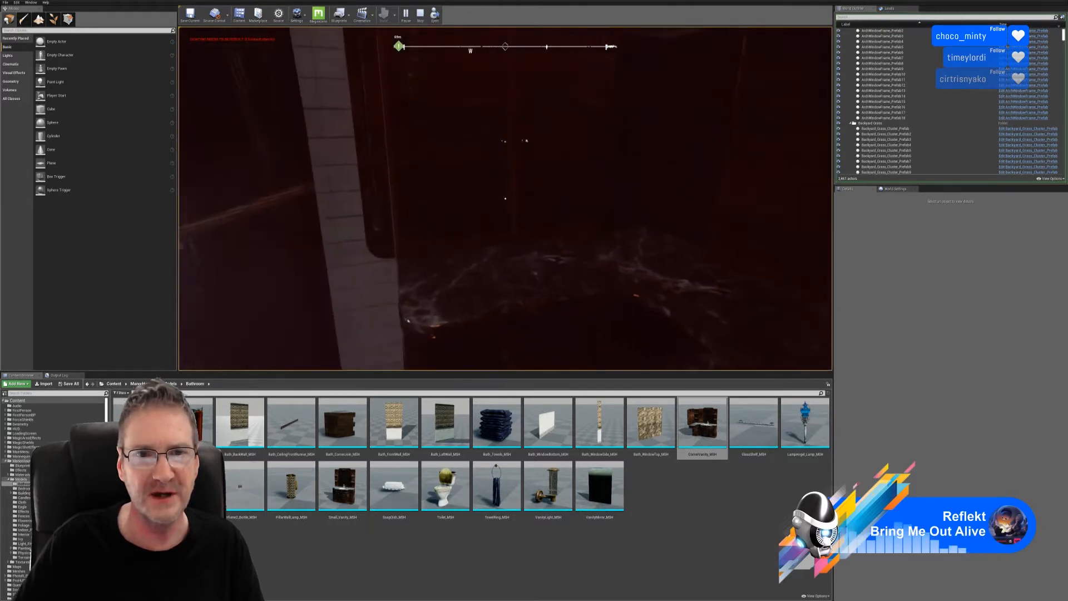
{"action": "key", "text": "w"}
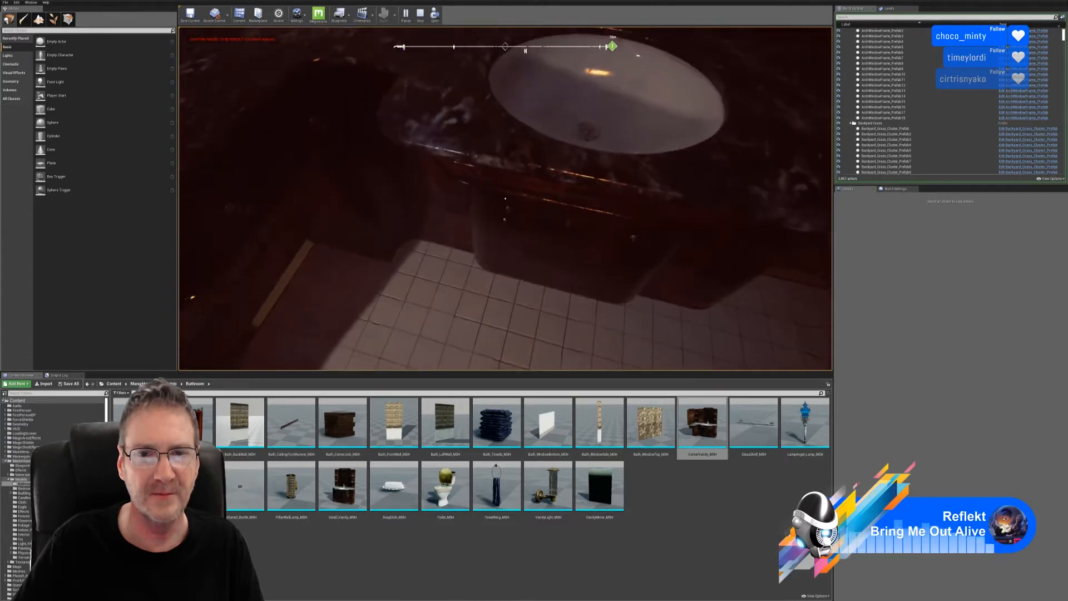
{"action": "key", "text": "w"}
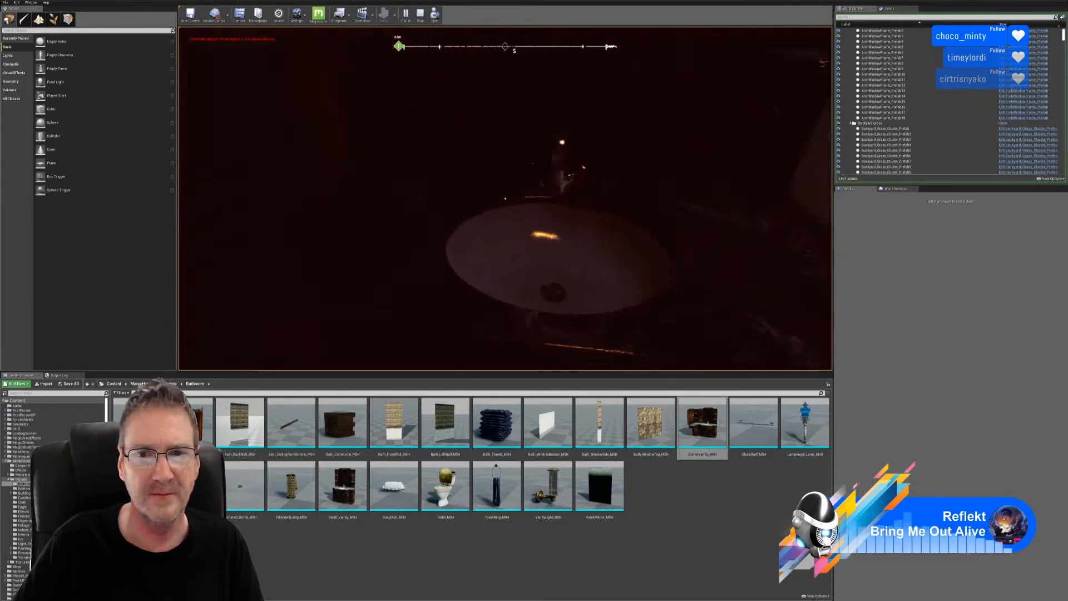
{"action": "key", "text": "s"}
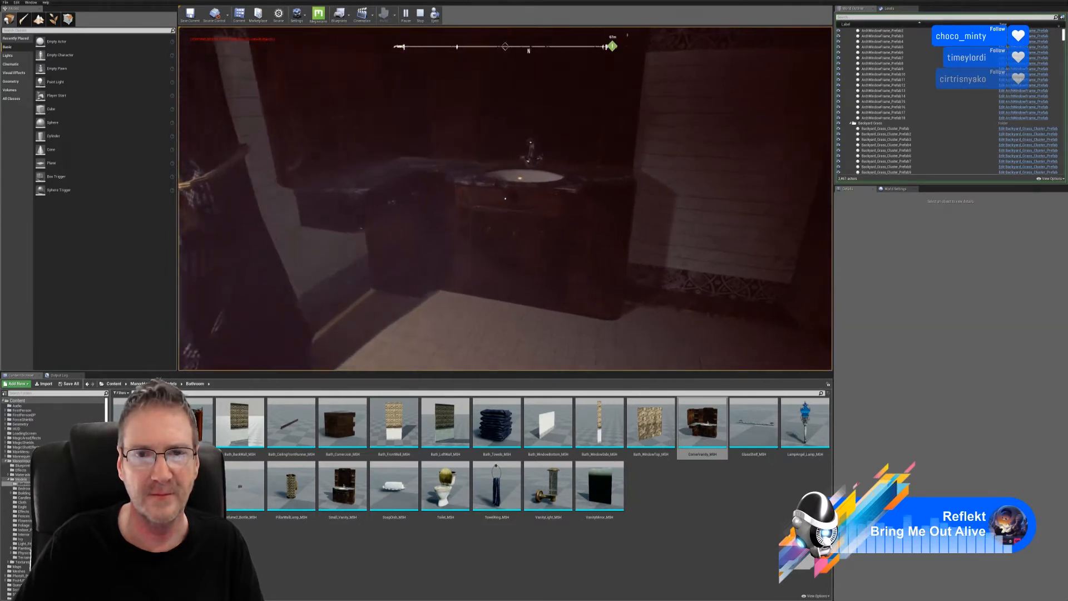
{"action": "key", "text": "w"}
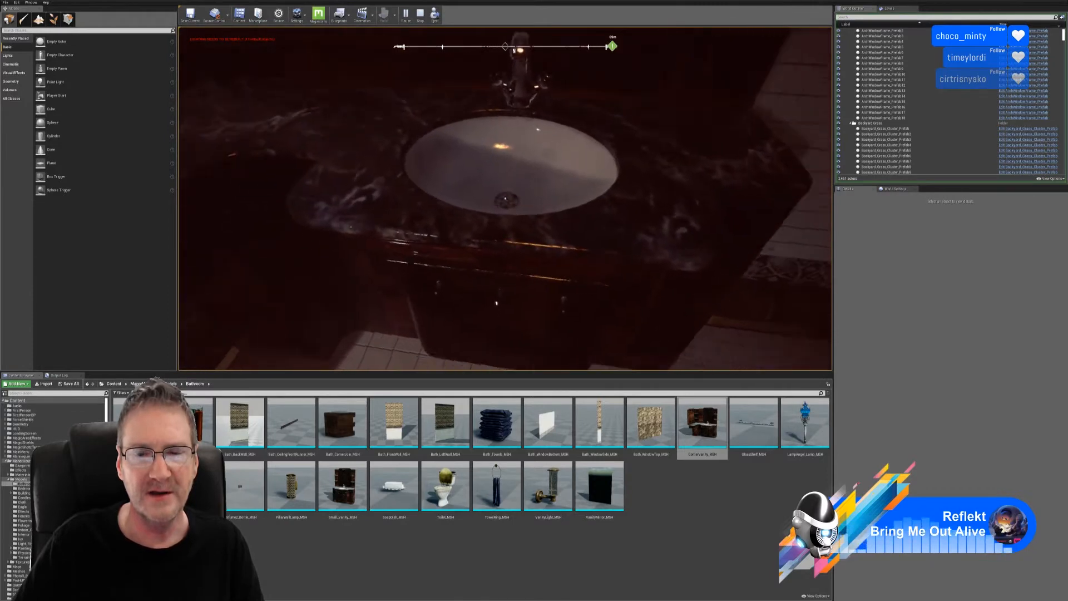
{"action": "key", "text": "s"}
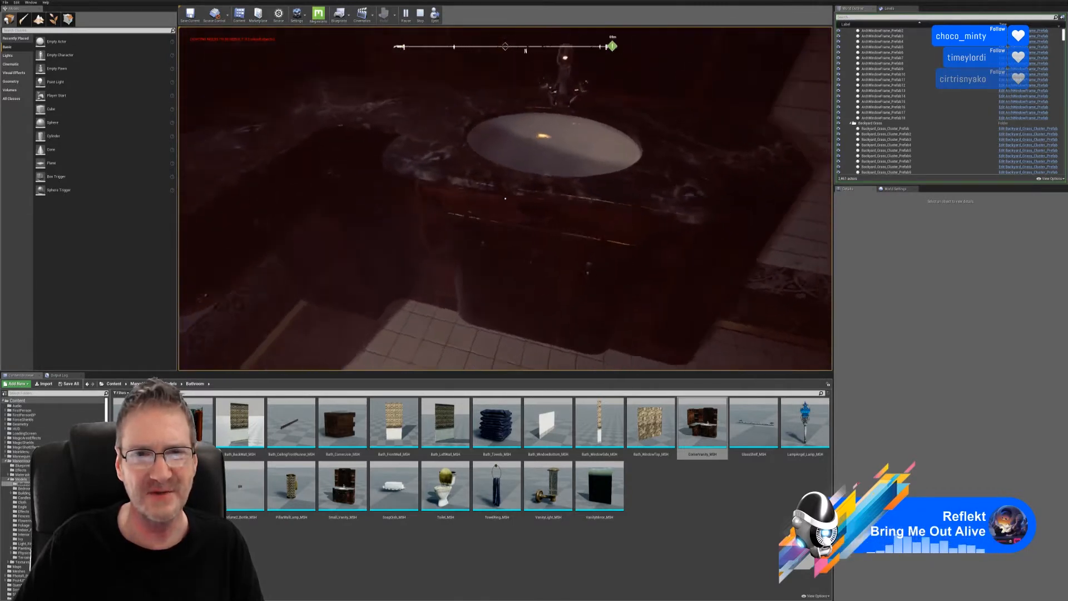
{"action": "key", "text": "w"}
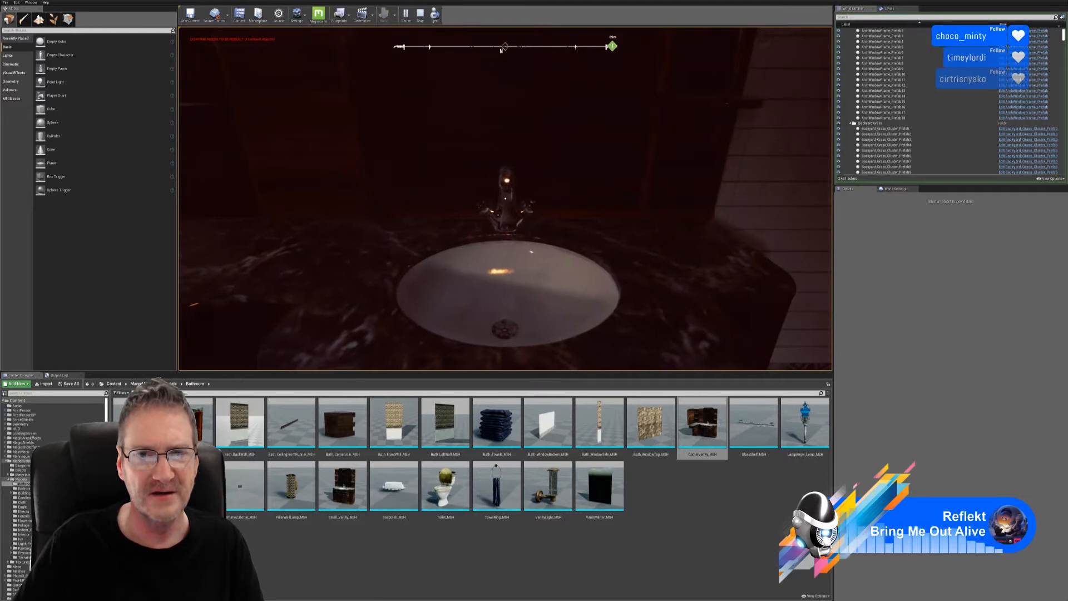
{"action": "key", "text": "Escape"}
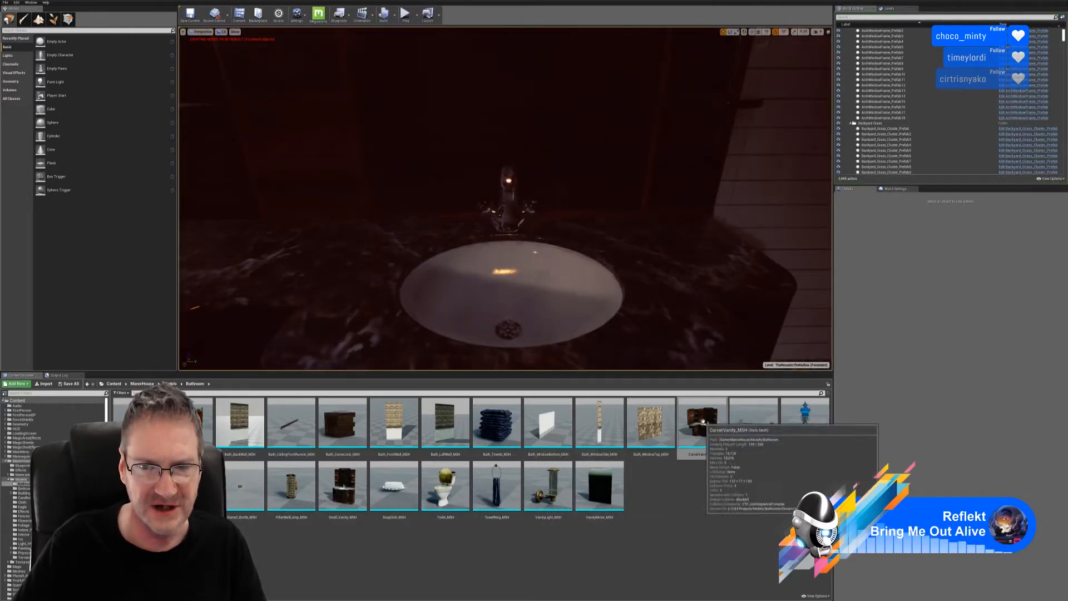
- Reopen the corner vanity's static mesh and display its simple collision
{"action": "left_click_drag", "start_coordinate": [700, 420], "coordinate": [708, 420]}
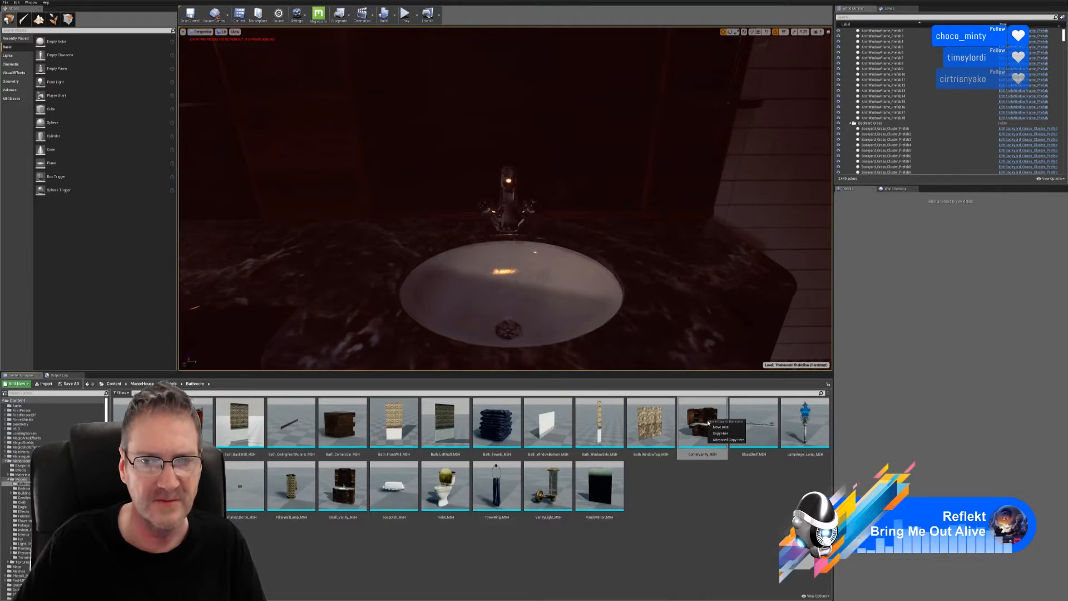
{"action": "double_click", "coordinate": [700, 419]}
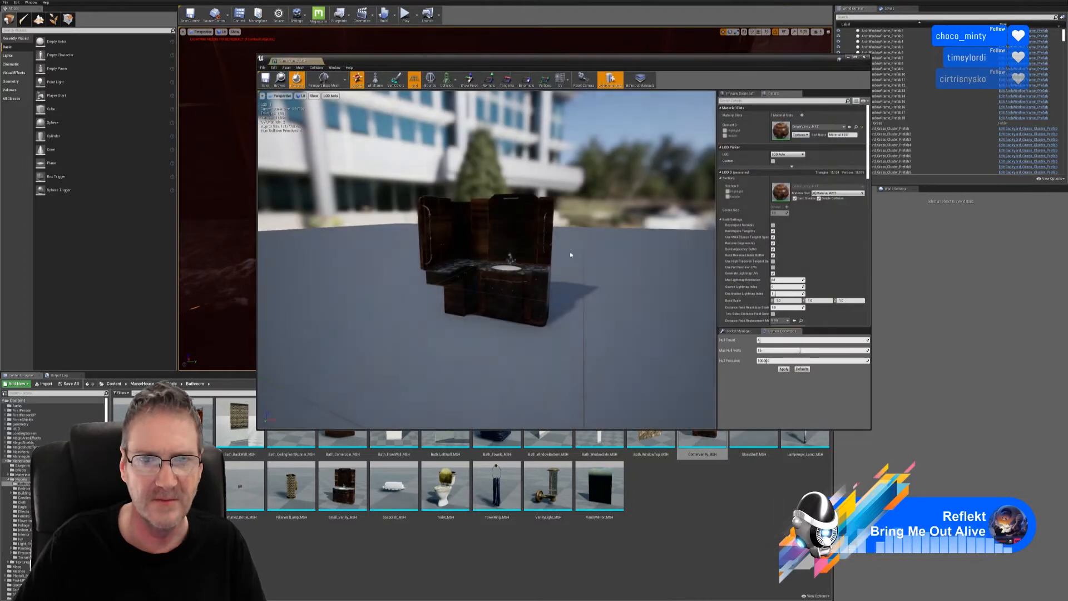
{"action": "right_click_drag", "start_coordinate": [571, 254], "coordinate": [522, 183]}
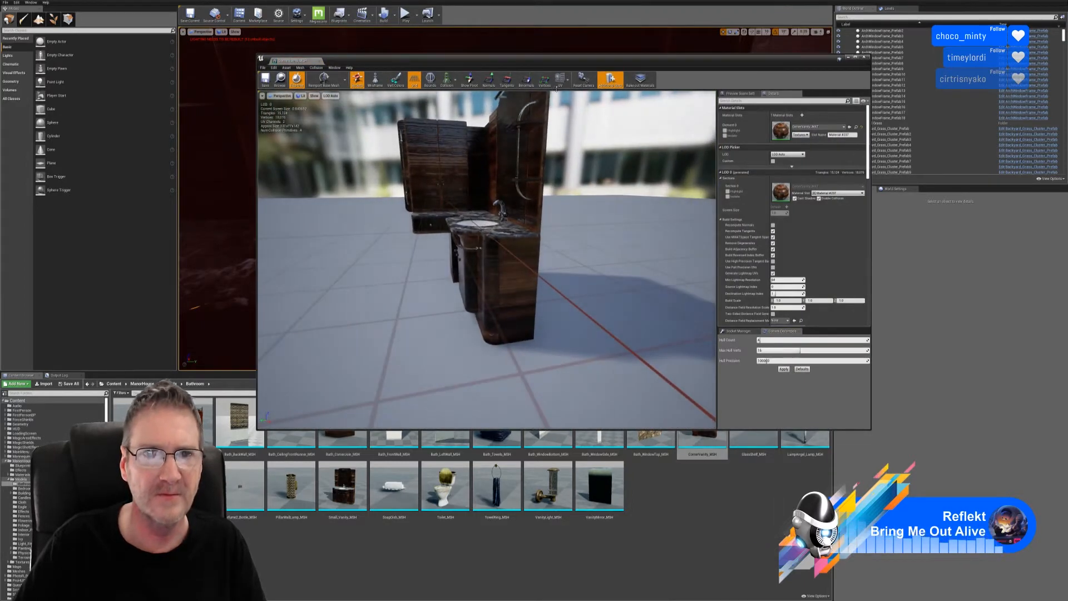
{"action": "left_click", "coordinate": [447, 79]}
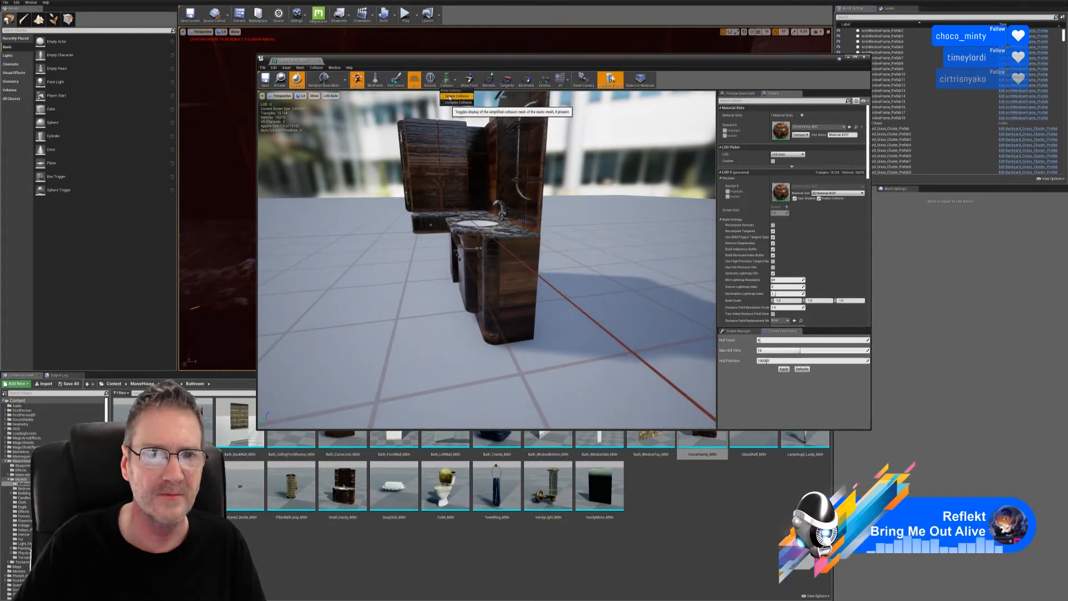
{"action": "left_click", "coordinate": [450, 98]}
- Examine the corner vanity's collision hulls from above and around the sink and countertop, and close the mesh
{"action": "right_click_drag", "start_coordinate": [478, 222], "coordinate": [334, 239]}
{"action": "key", "text": "w"}
{"action": "key", "text": "e"}
{"action": "key", "text": "s"}
{"action": "key", "text": "d"}
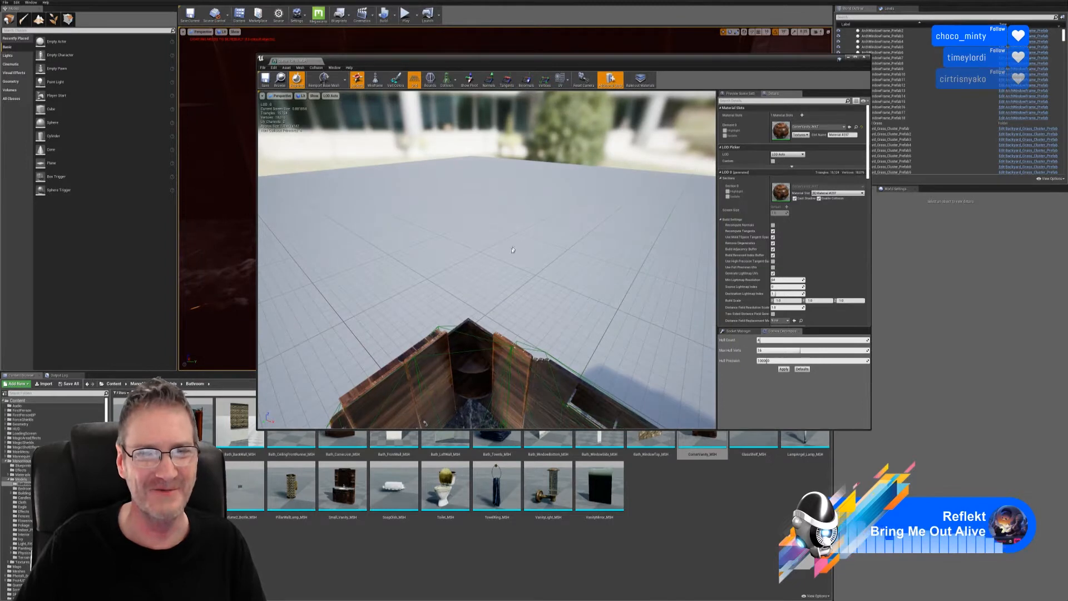
{"action": "key", "text": "s"}
{"action": "mouse_move", "coordinate": [512, 250]}
{"action": "right_mouse_down"}
{"action": "mouse_move", "coordinate": [472, 252]}
{"action": "mouse_move", "coordinate": [513, 252]}
{"action": "right_mouse_up"}
{"action": "key", "text": "w"}
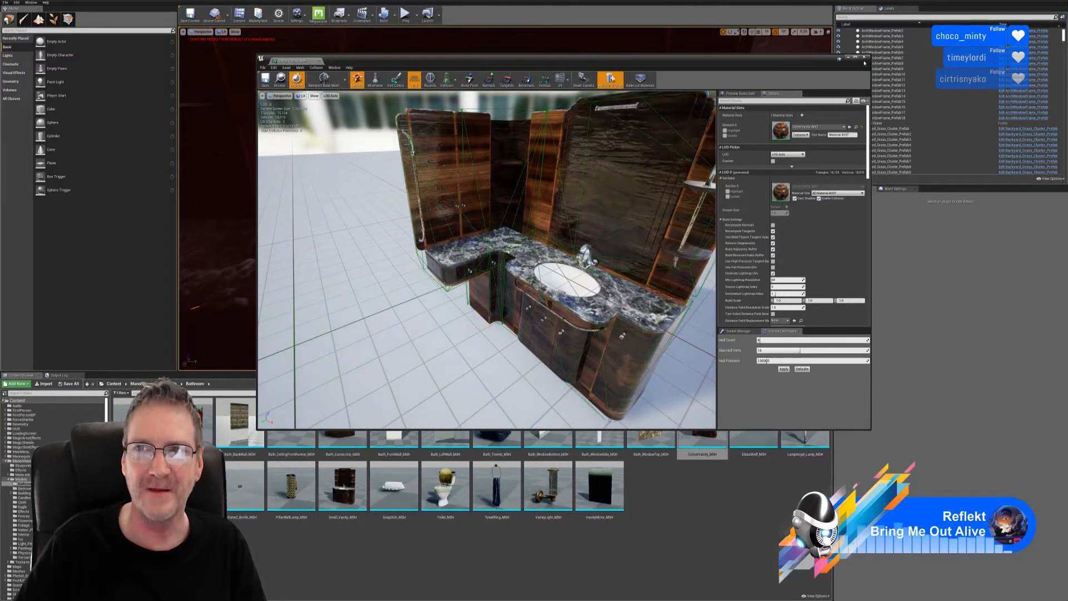
{"action": "left_click", "coordinate": [863, 58]}
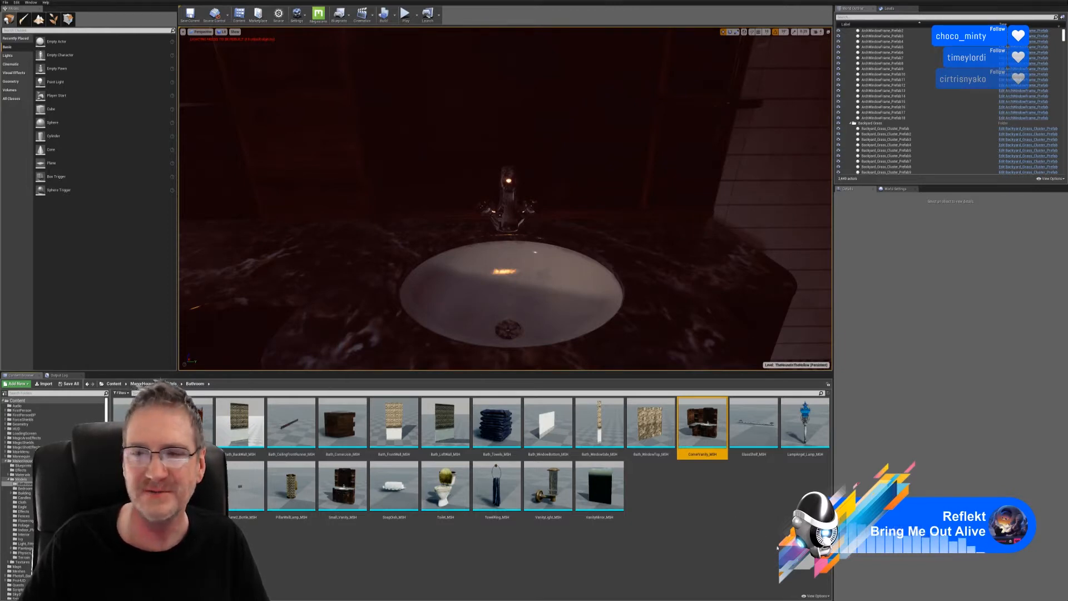
- Place the toilet mesh from the Bathroom models folder onto the pentagram rug near the curtained window
{"action": "right_click_drag", "start_coordinate": [637, 291], "coordinate": [180, 259]}
{"action": "key", "text": "s"}
{"action": "key", "text": "w"}
{"action": "key", "text": "s"}
{"action": "key", "text": "w"}
{"action": "key", "text": "s"}
{"action": "key", "text": "s"}
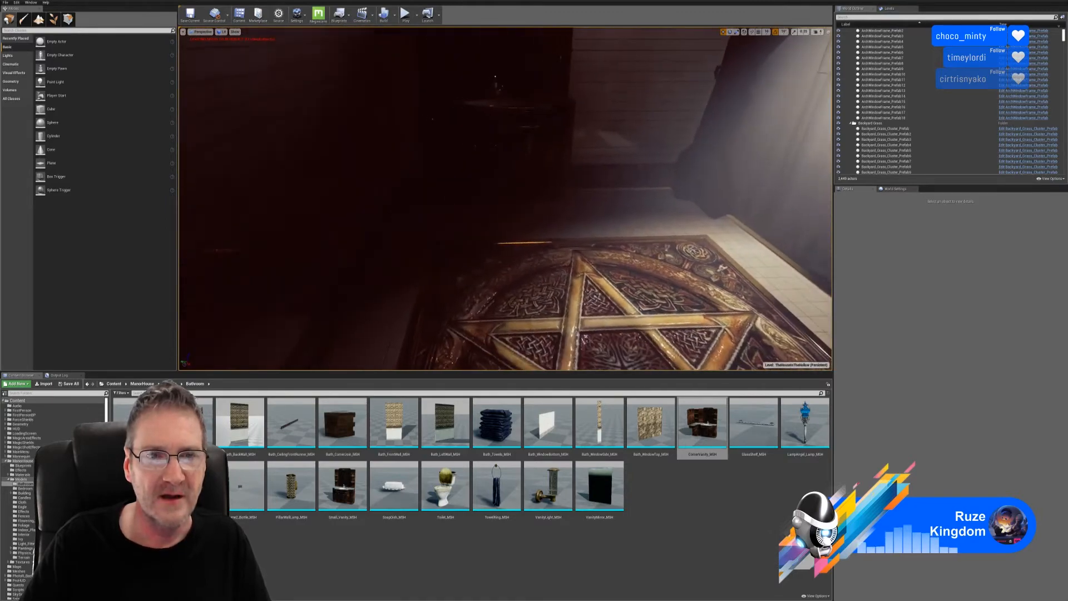
{"action": "right_click_drag", "start_coordinate": [562, 315], "coordinate": [662, 308]}
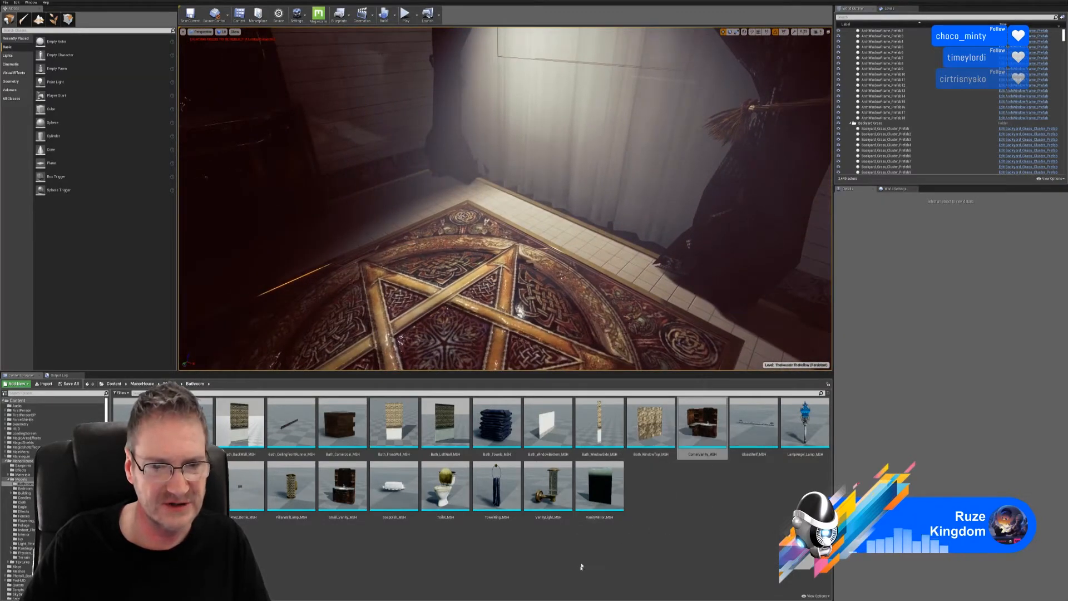
{"action": "left_click_drag", "start_coordinate": [445, 487], "coordinate": [466, 303]}
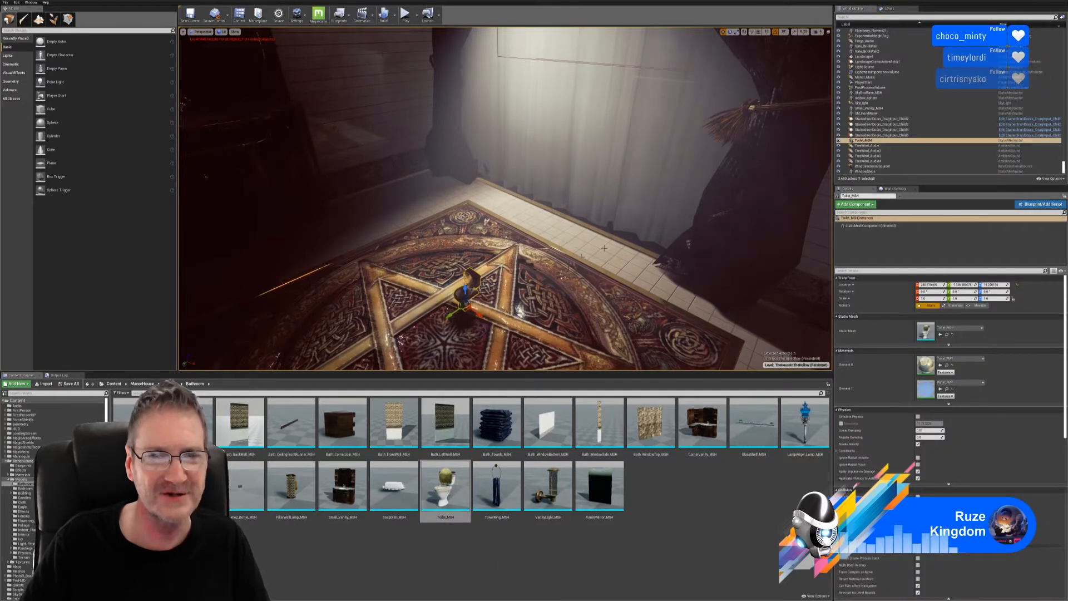
- Scale the tiny toilet up uniformly to room size and turn it about 90 degrees around its vertical axis
{"action": "left_click", "coordinate": [736, 31]}
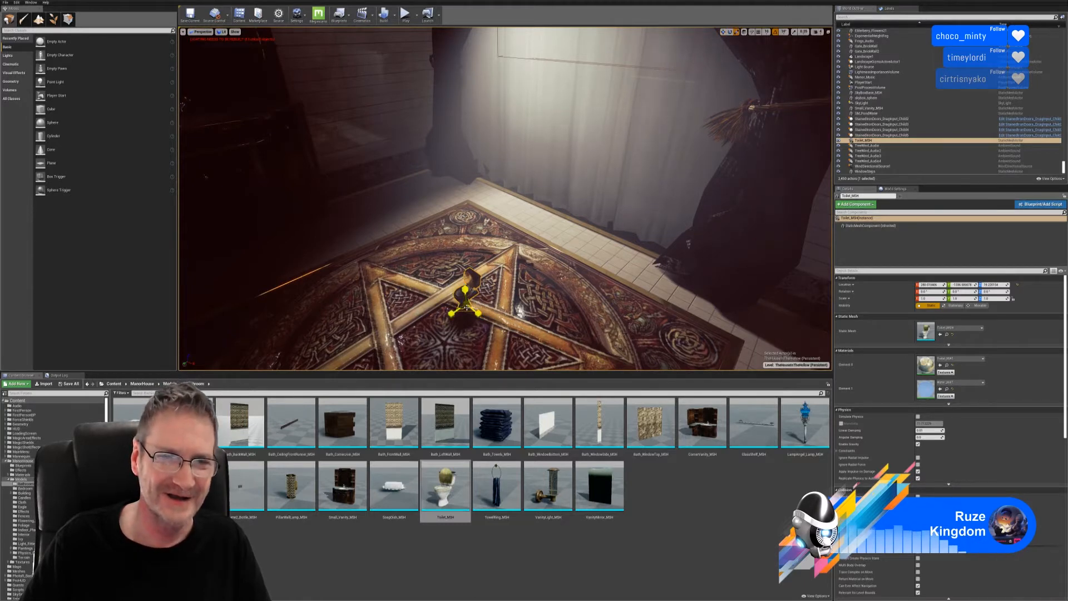
{"action": "left_click_drag", "start_coordinate": [467, 309], "coordinate": [482, 315]}
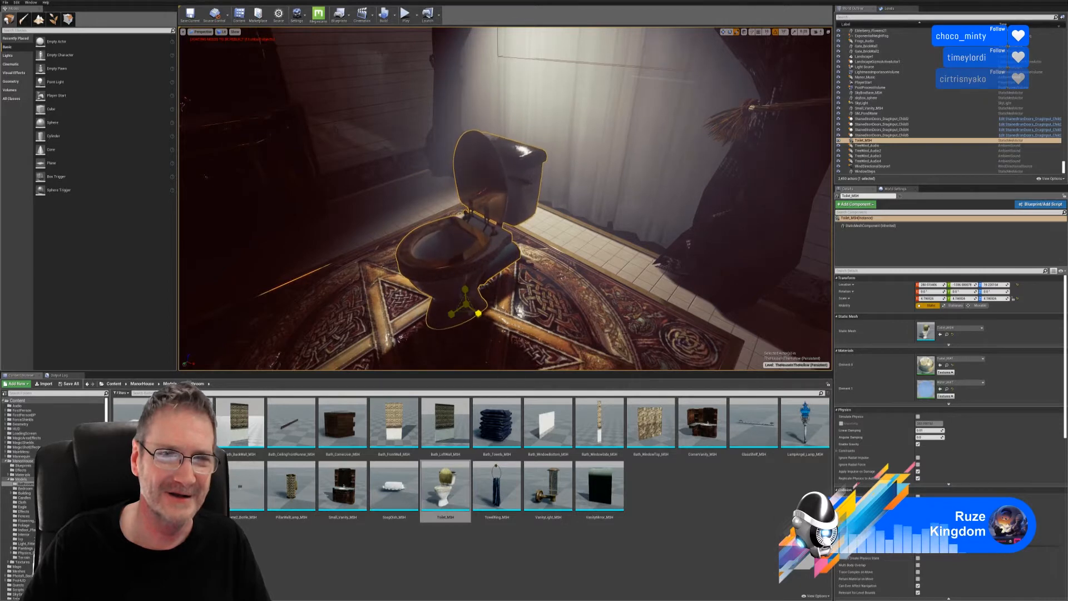
{"action": "left_click", "coordinate": [729, 32]}
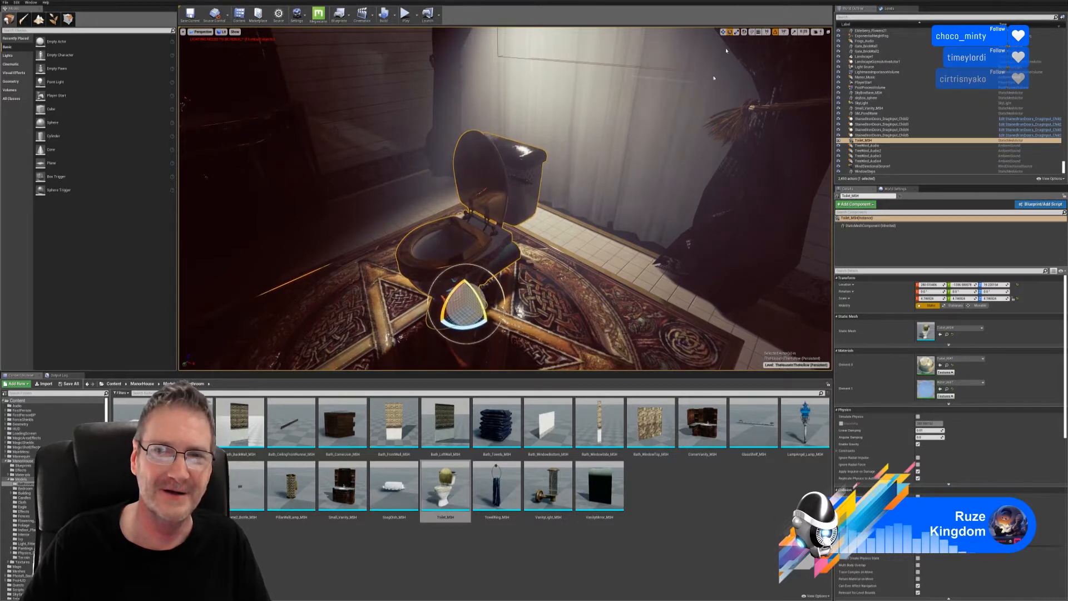
{"action": "mouse_move", "coordinate": [478, 329]}
{"action": "left_mouse_down"}
{"action": "mouse_move", "coordinate": [488, 296]}
{"action": "mouse_move", "coordinate": [493, 315]}
{"action": "left_mouse_up"}
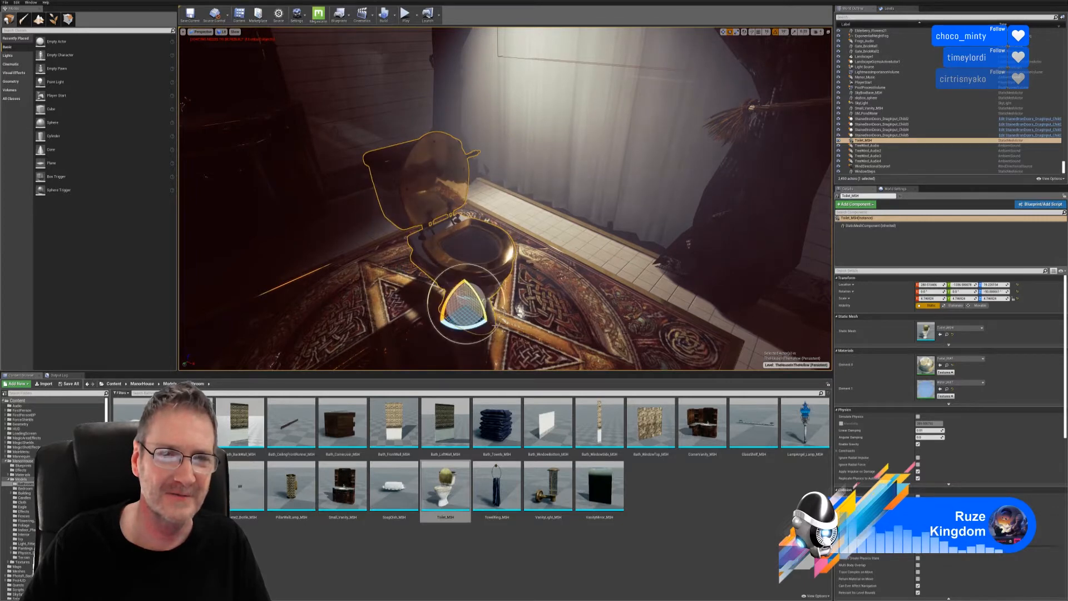
- Move the toilet off the rug to the tiled wall between the vanity and the curtained window
{"action": "left_click", "coordinate": [723, 31]}
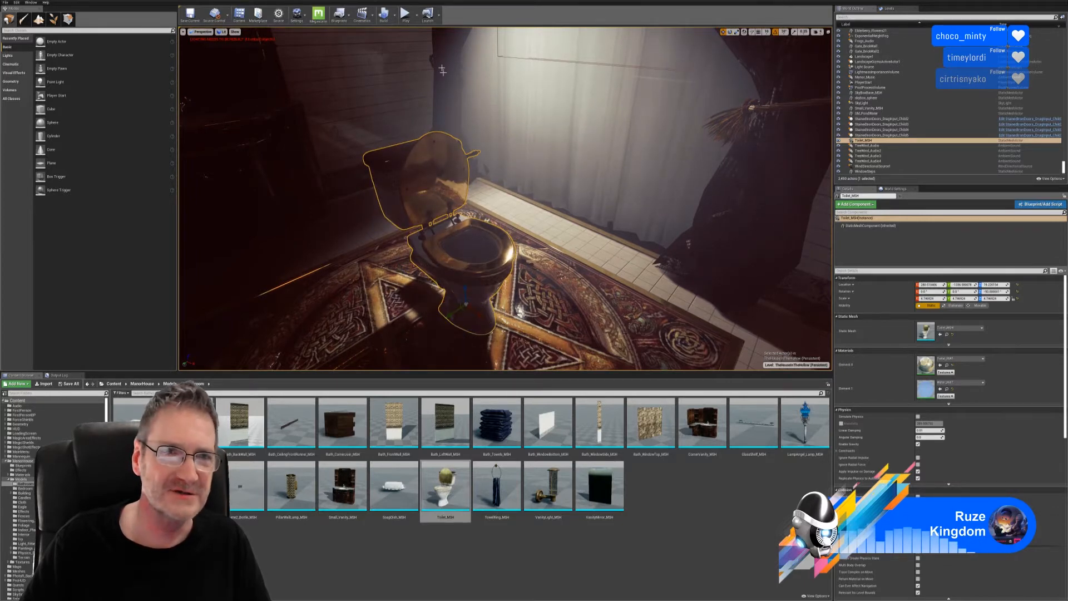
{"action": "right_click_drag", "start_coordinate": [404, 191], "coordinate": [458, 131]}
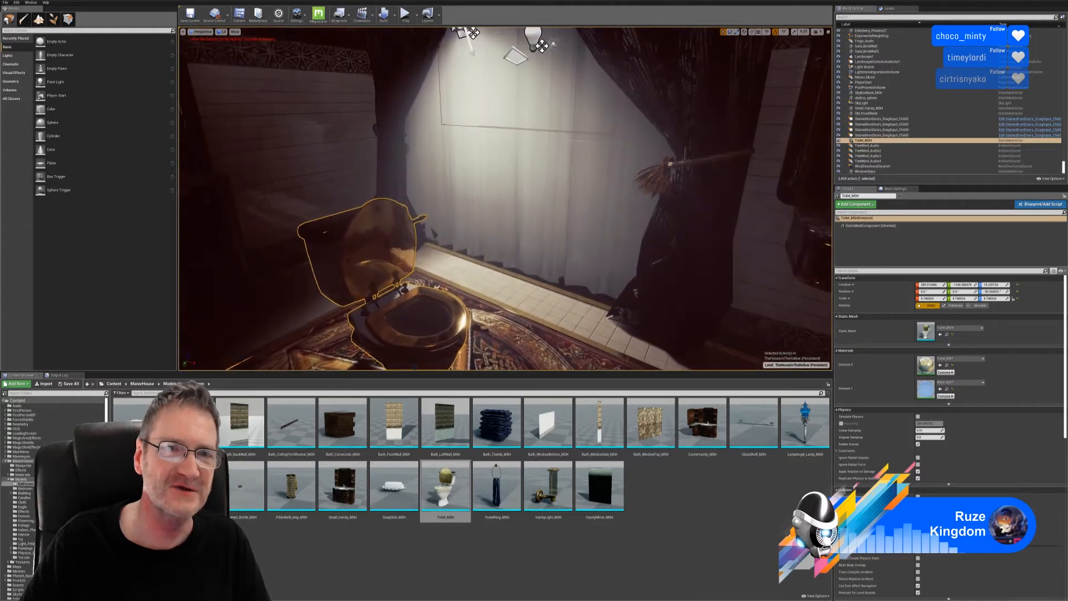
{"action": "right_click_drag", "start_coordinate": [530, 199], "coordinate": [493, 235]}
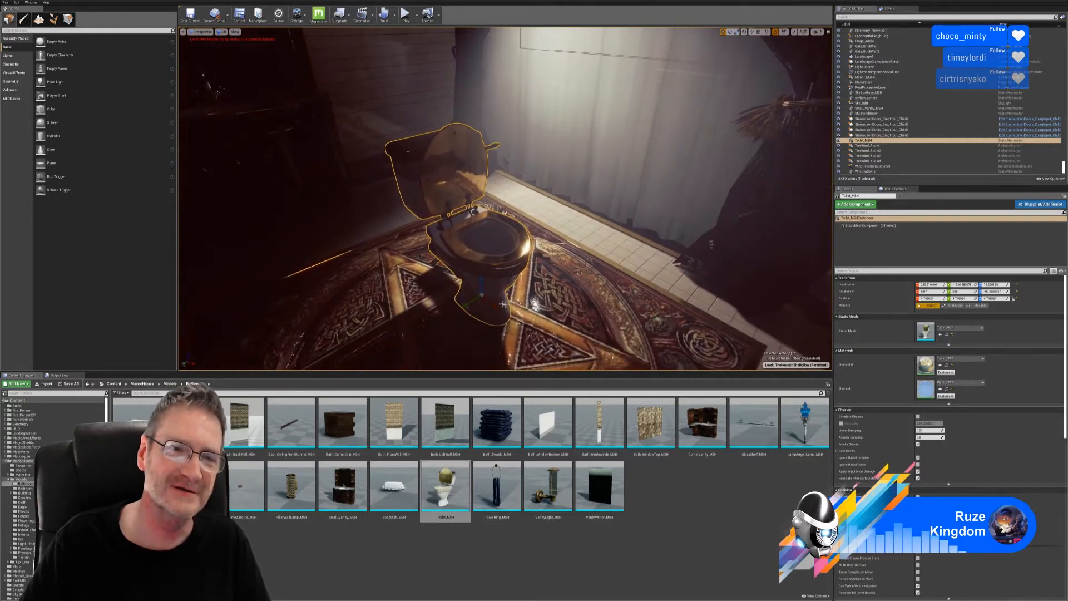
{"action": "left_click_drag", "start_coordinate": [493, 305], "coordinate": [448, 199]}
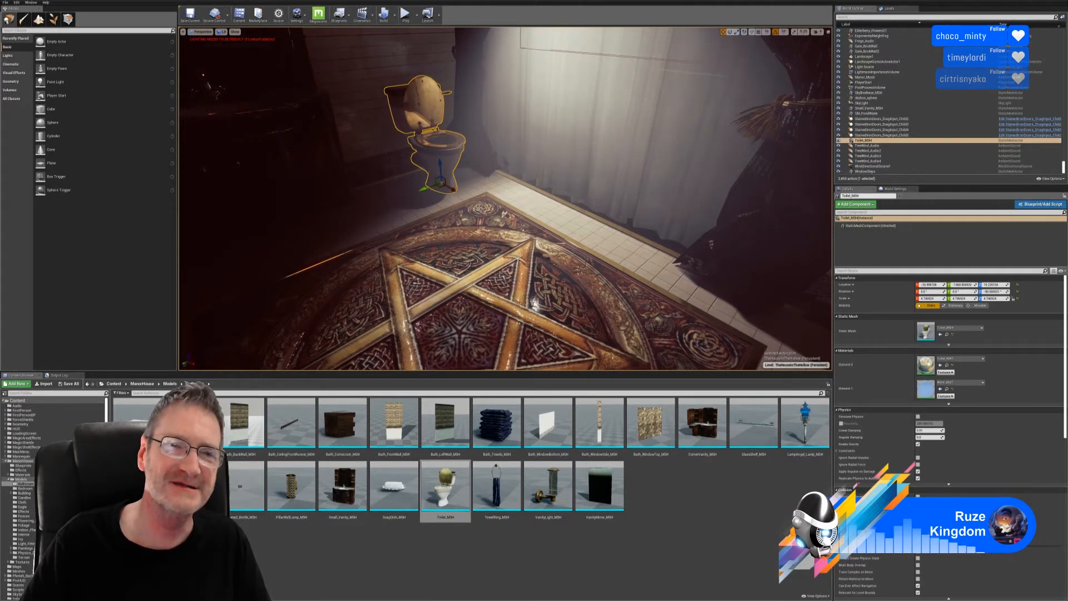
- Inspect the toilet's size, position and facing against the wall and floor from near and far
{"action": "right_click_drag", "start_coordinate": [448, 198], "coordinate": [459, 136]}
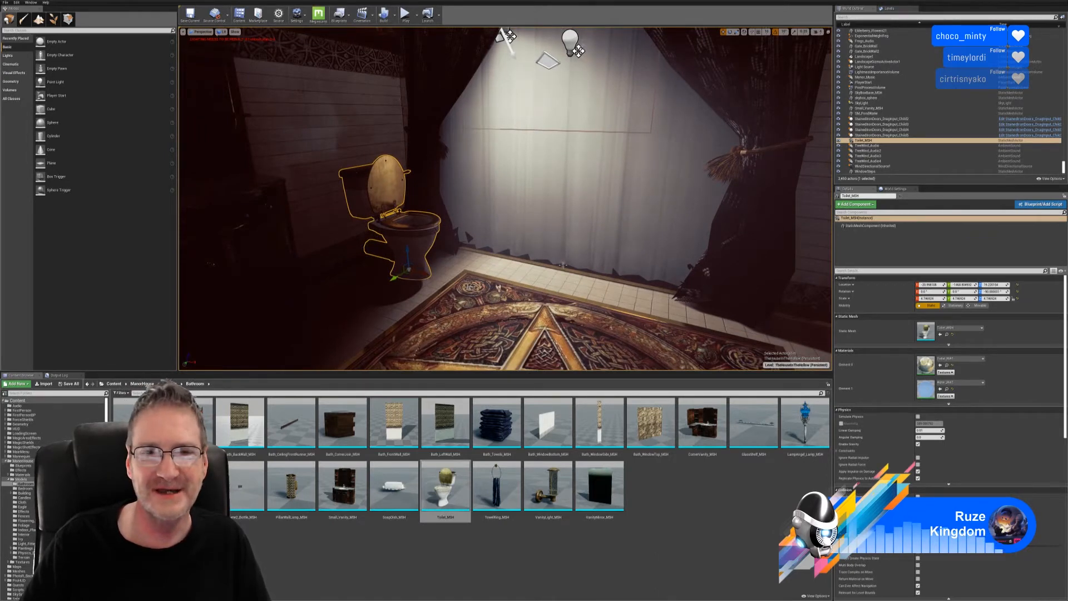
{"action": "right_click_drag", "start_coordinate": [505, 198], "coordinate": [447, 191]}
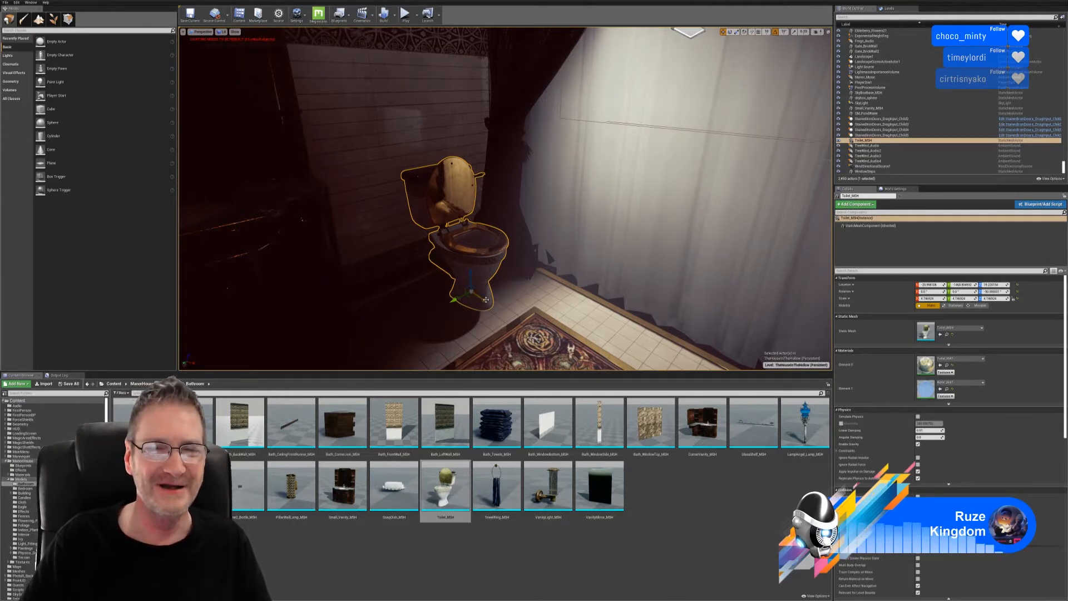
{"action": "mouse_move", "coordinate": [505, 198]}
{"action": "right_mouse_down"}
{"action": "mouse_move", "coordinate": [484, 234]}
{"action": "mouse_move", "coordinate": [489, 250]}
{"action": "mouse_move", "coordinate": [495, 195]}
{"action": "right_mouse_up"}
{"action": "key", "text": "s"}
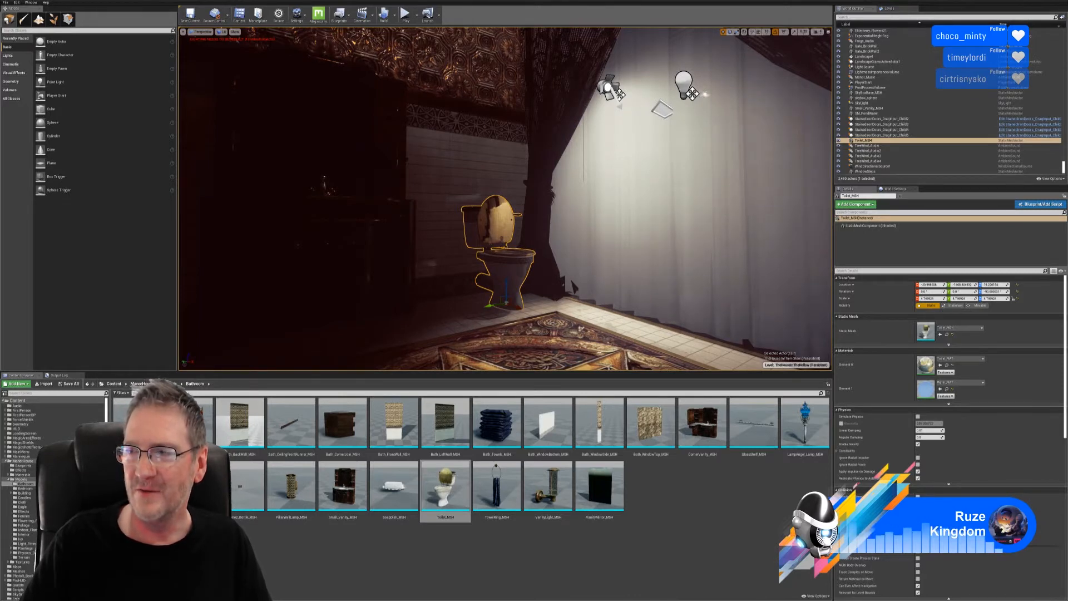
{"action": "right_click_drag", "start_coordinate": [622, 314], "coordinate": [610, 346]}
{"action": "key", "text": "w"}
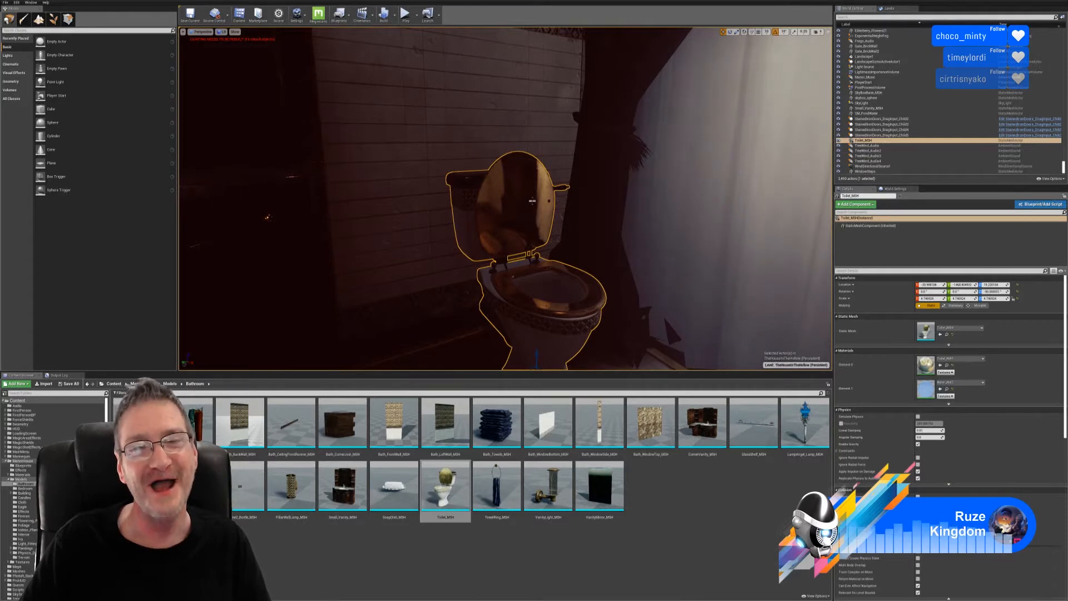
{"action": "right_click_drag", "start_coordinate": [536, 223], "coordinate": [538, 274]}
{"action": "key", "text": "w"}
{"action": "key", "text": "s"}
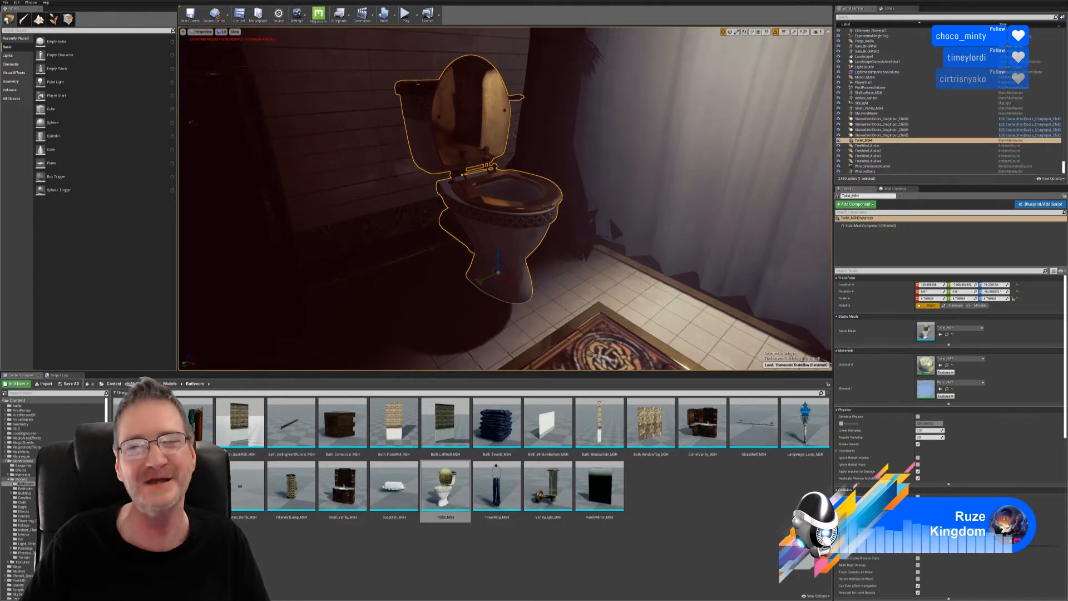
- Adjust the toilet's height slightly so its base sits on the tiled floor
{"action": "mouse_move", "coordinate": [565, 245]}
{"action": "right_mouse_down"}
{"action": "mouse_move", "coordinate": [534, 251]}
{"action": "mouse_move", "coordinate": [517, 289]}
{"action": "mouse_move", "coordinate": [528, 267]}
{"action": "mouse_move", "coordinate": [565, 245]}
{"action": "right_mouse_up"}
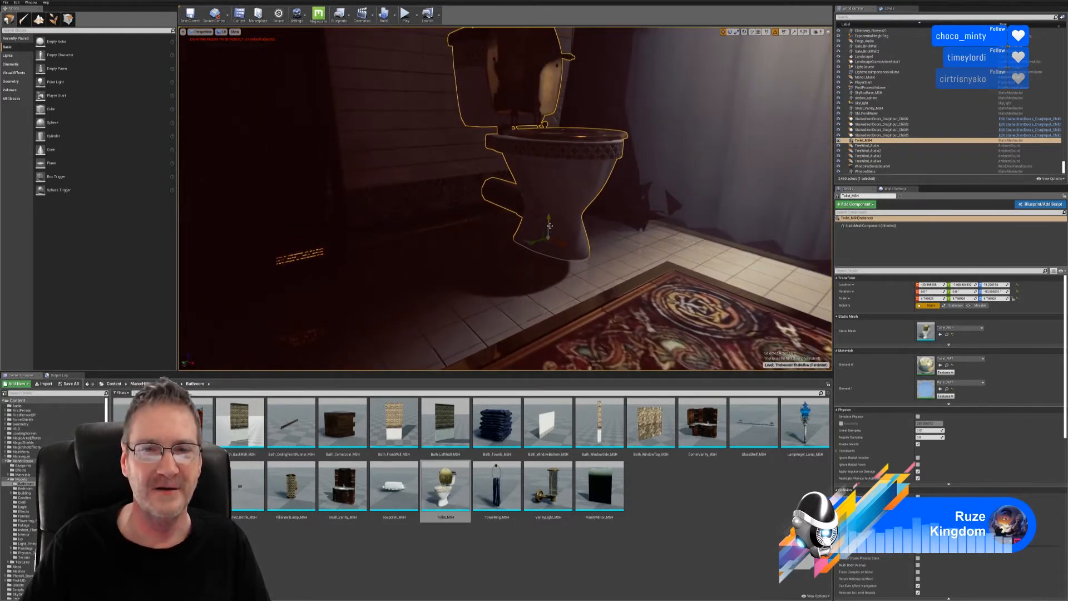
{"action": "mouse_move", "coordinate": [549, 226]}
{"action": "left_mouse_down"}
{"action": "mouse_move", "coordinate": [552, 236]}
{"action": "mouse_move", "coordinate": [560, 220]}
{"action": "left_mouse_up"}
{"action": "right_click_drag", "start_coordinate": [560, 220], "coordinate": [509, 217]}
{"action": "key", "text": "s"}
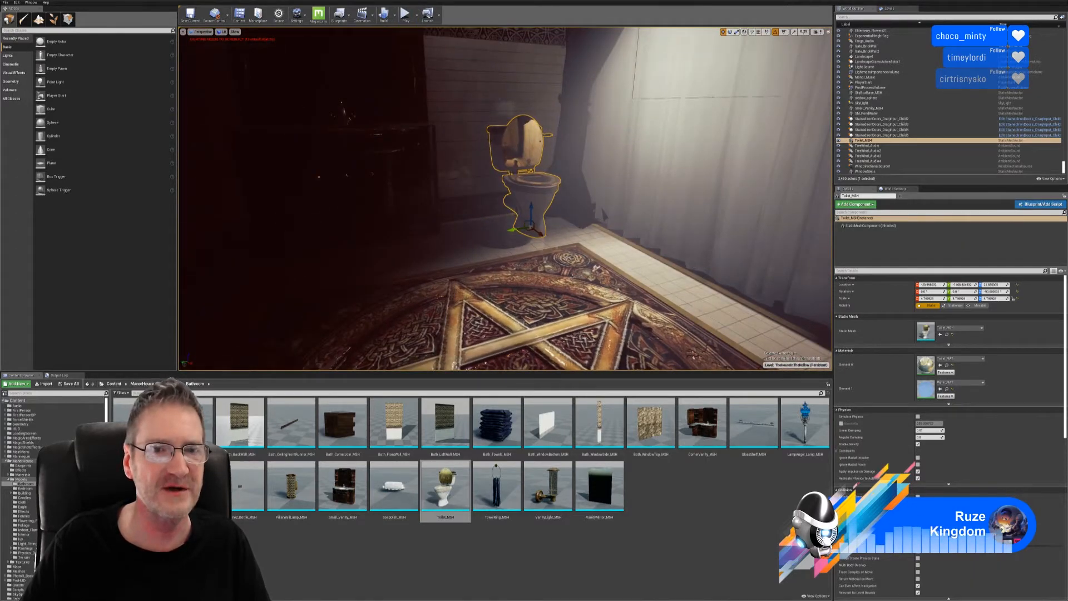
{"action": "right_click_drag", "start_coordinate": [501, 167], "coordinate": [499, 133]}
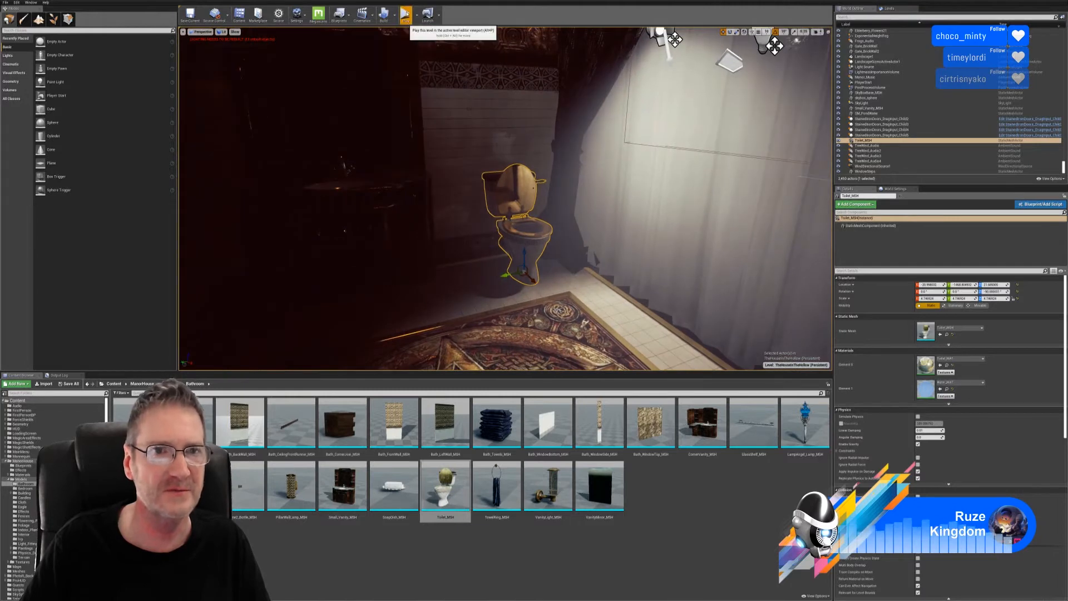
- Play-test the level, walking up to the toilet and back to judge its size, and end the session
{"action": "left_click", "coordinate": [405, 15]}
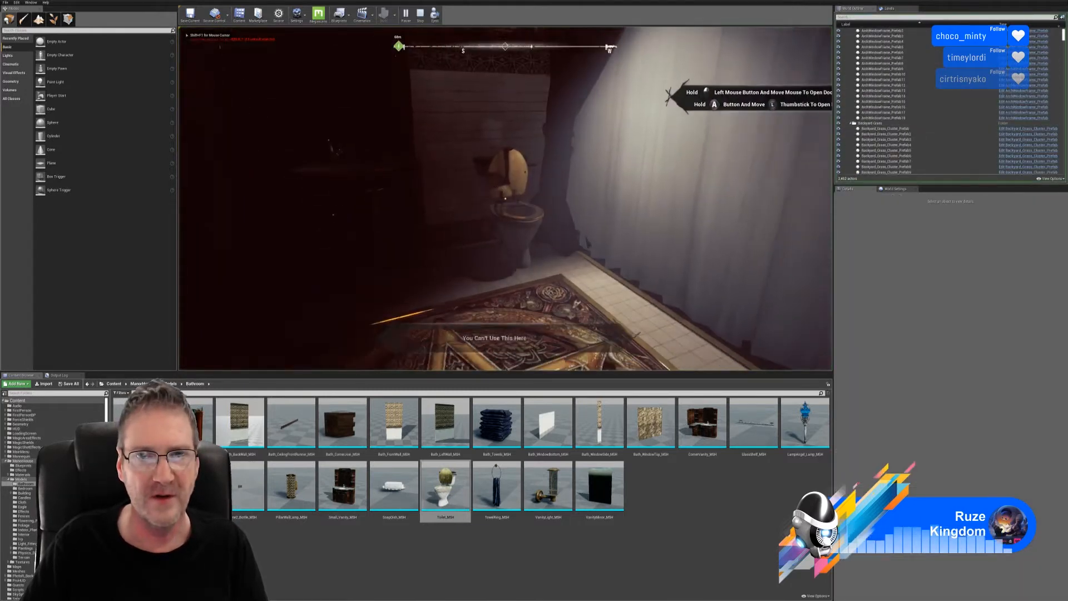
{"action": "key", "text": "w"}
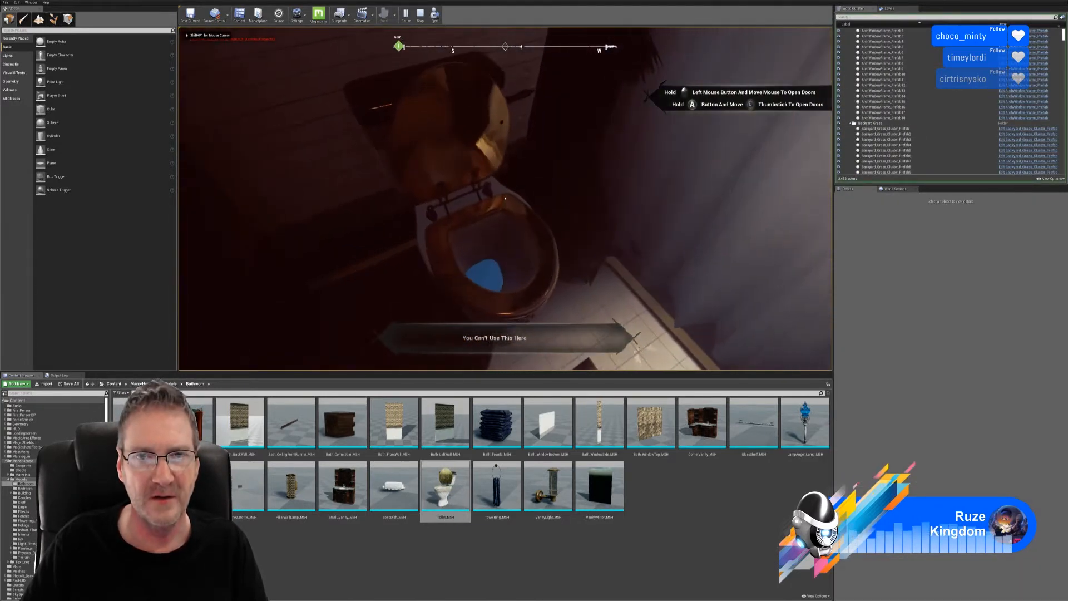
{"action": "key", "text": "s"}
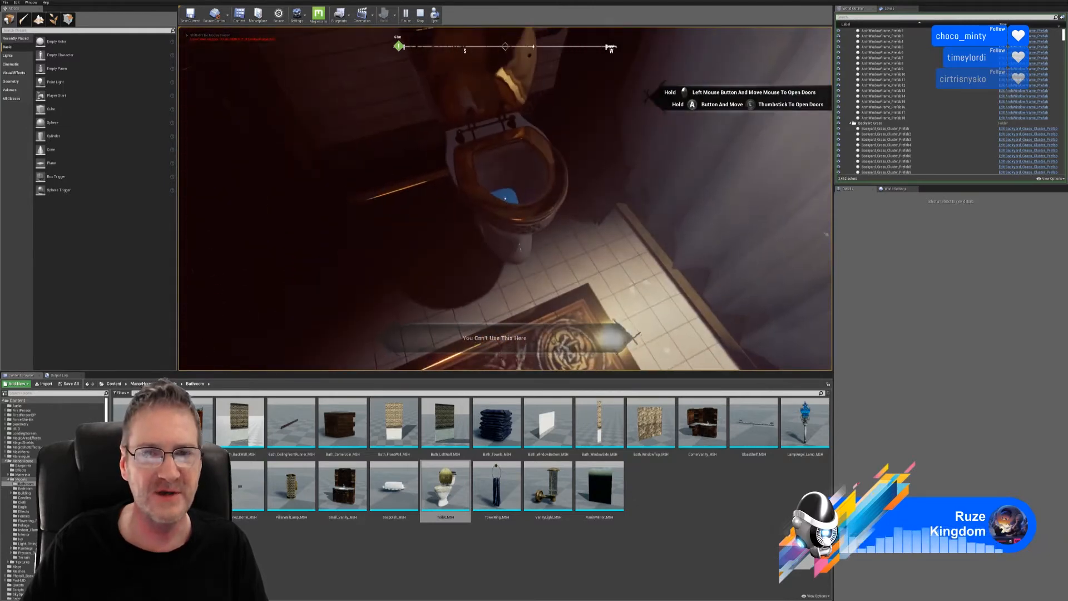
{"action": "key", "text": "w"}
{"action": "key", "text": "s"}
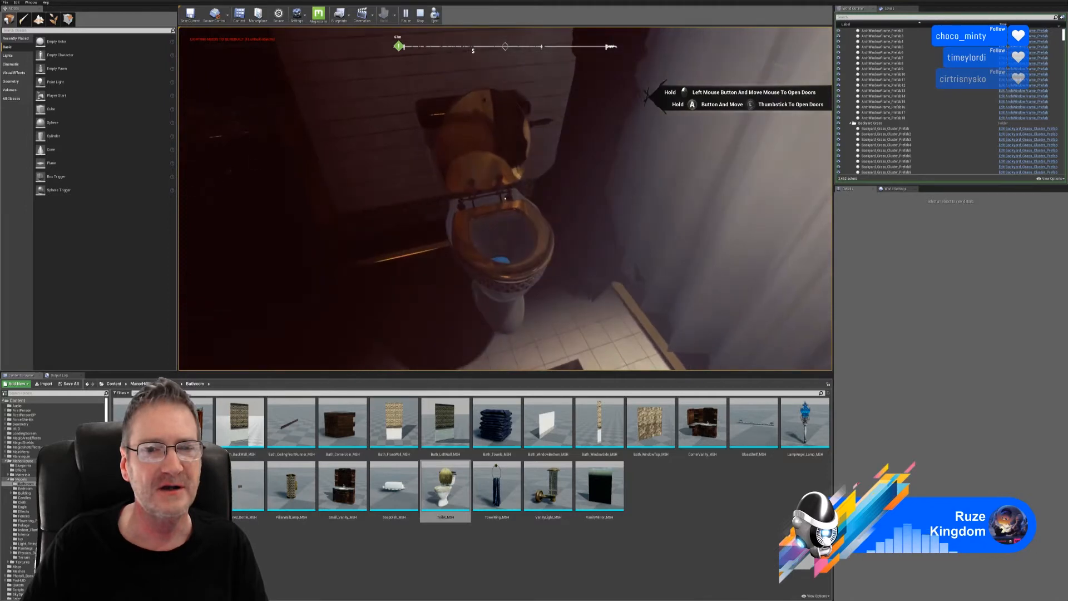
{"action": "key", "text": "s"}
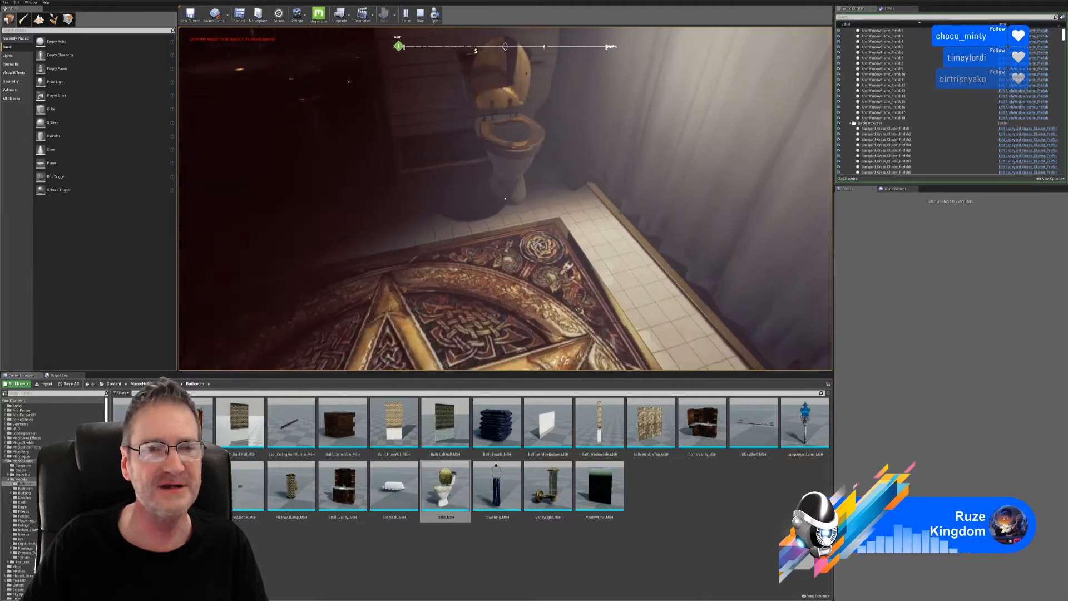
{"action": "key", "text": "Escape"}
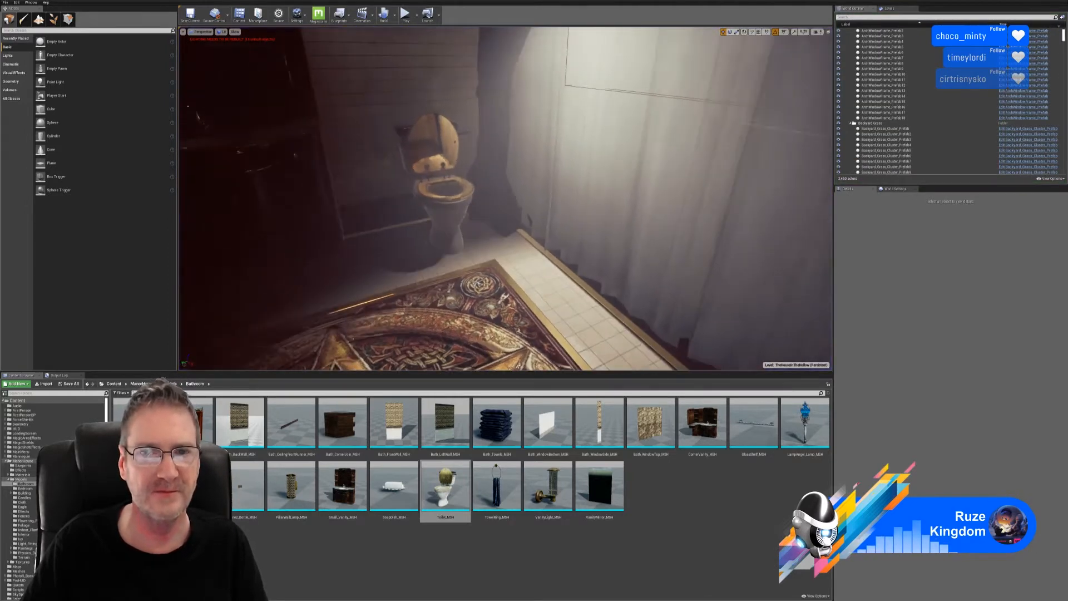
- Scale the toilet up uniformly to a somewhat larger size
{"action": "left_click", "coordinate": [453, 215]}
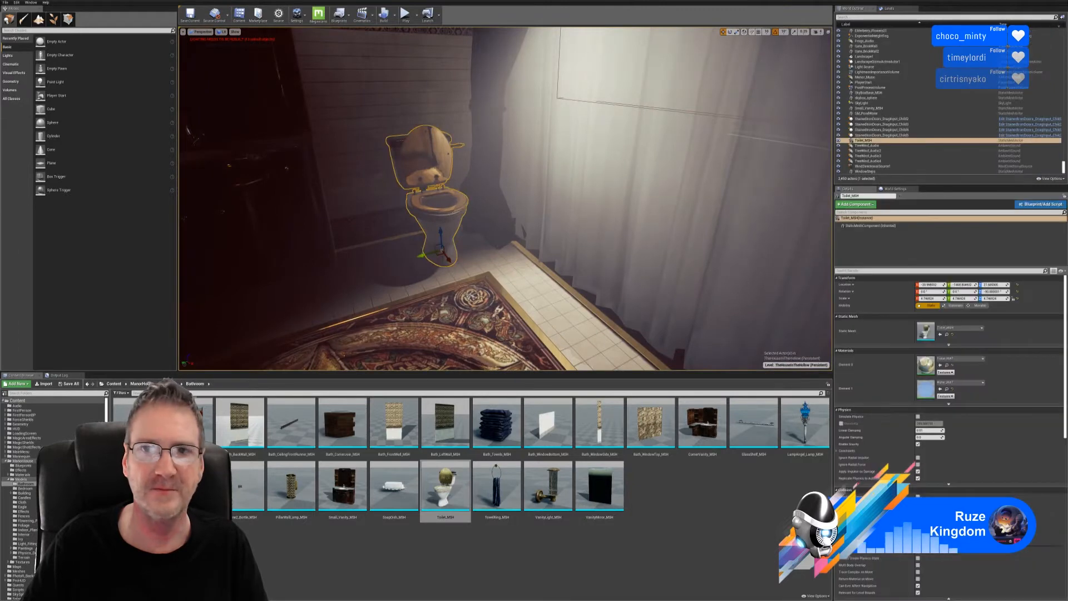
{"action": "left_click", "coordinate": [736, 33]}
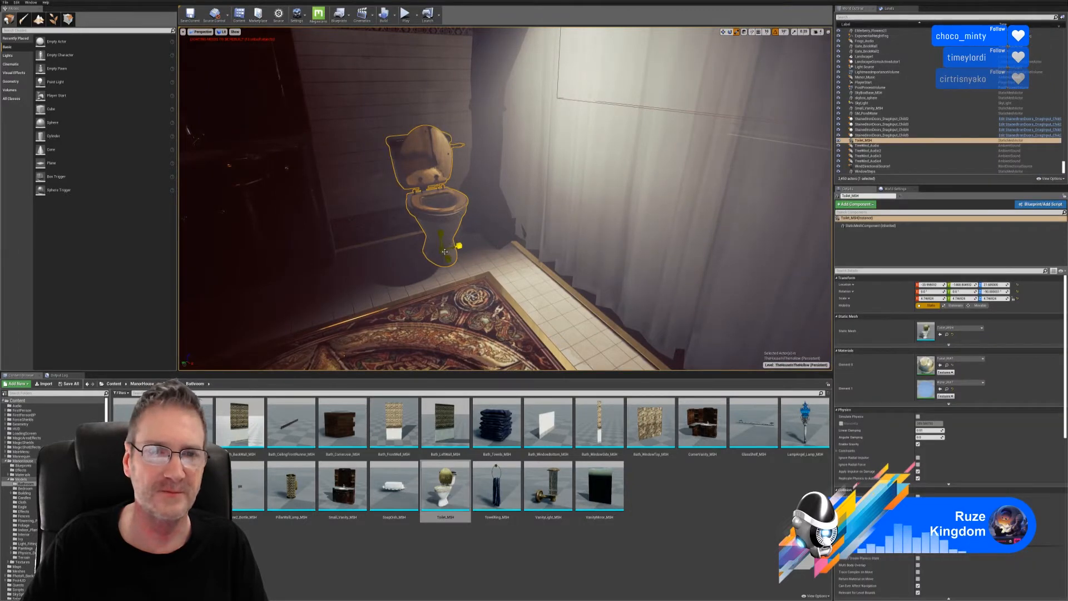
{"action": "left_click_drag", "start_coordinate": [445, 254], "coordinate": [458, 239]}
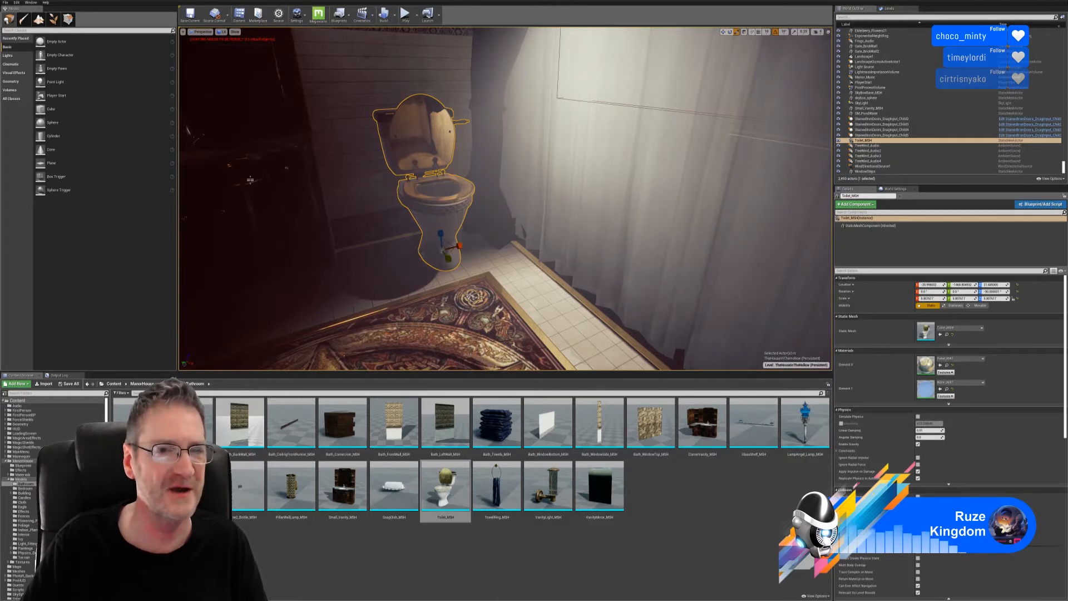
{"action": "right_click_drag", "start_coordinate": [428, 226], "coordinate": [380, 210]}
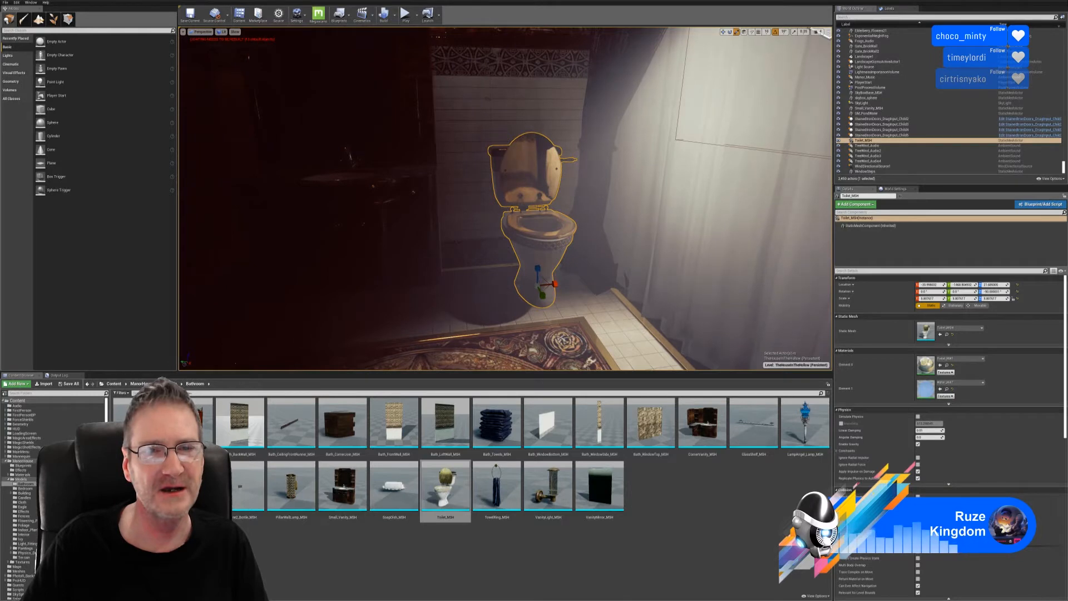
{"action": "left_click_drag", "start_coordinate": [537, 285], "coordinate": [540, 282]}
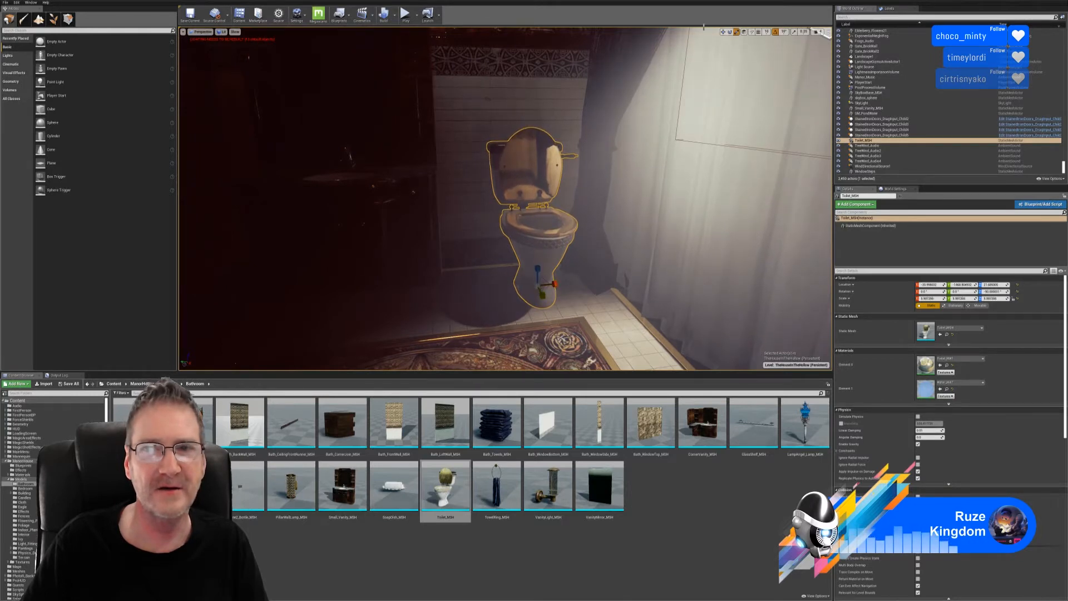
- Fine-tune the enlarged toilet's height at the tiled floor and deselect it
{"action": "left_click", "coordinate": [723, 32]}
{"action": "right_click_drag", "start_coordinate": [588, 264], "coordinate": [598, 292]}
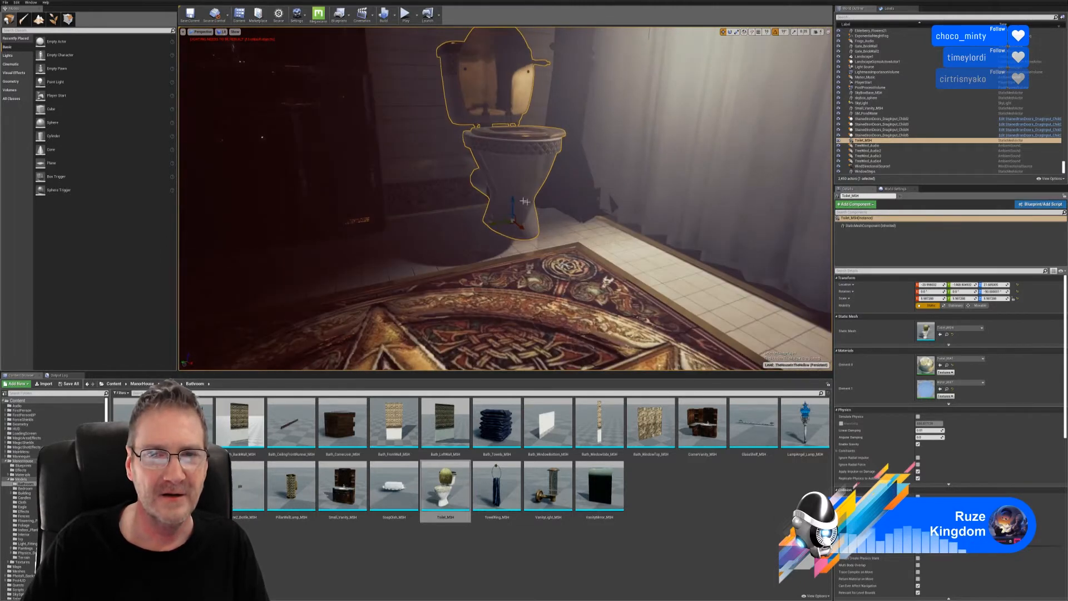
{"action": "left_click_drag", "start_coordinate": [512, 198], "coordinate": [517, 199]}
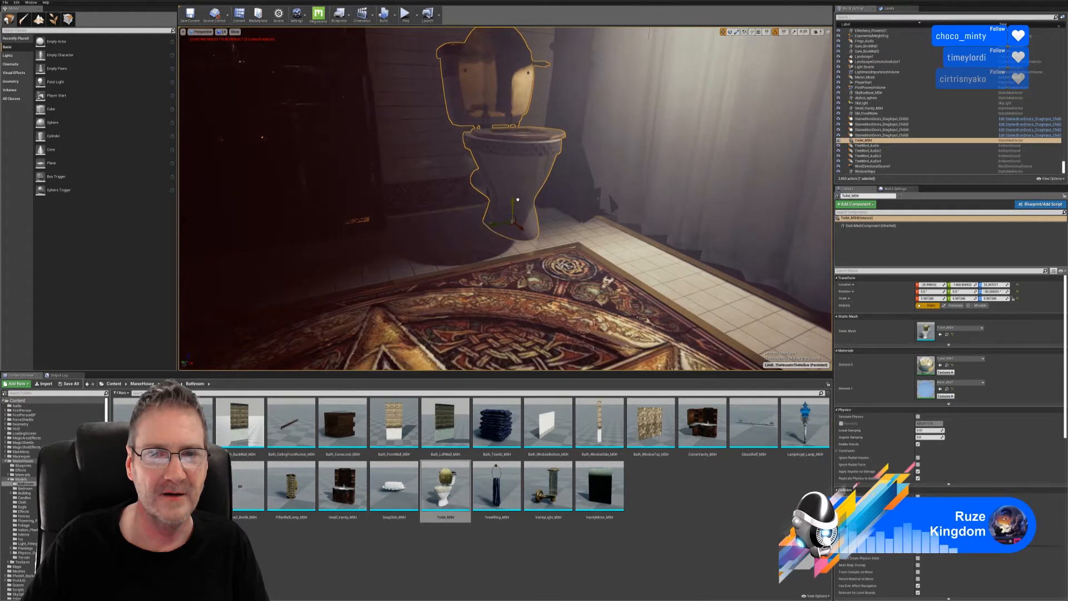
{"action": "key", "text": "Escape"}
{"action": "mouse_move", "coordinate": [517, 199]}
{"action": "right_mouse_down"}
{"action": "mouse_move", "coordinate": [531, 183]}
{"action": "mouse_move", "coordinate": [525, 201]}
{"action": "right_mouse_up"}
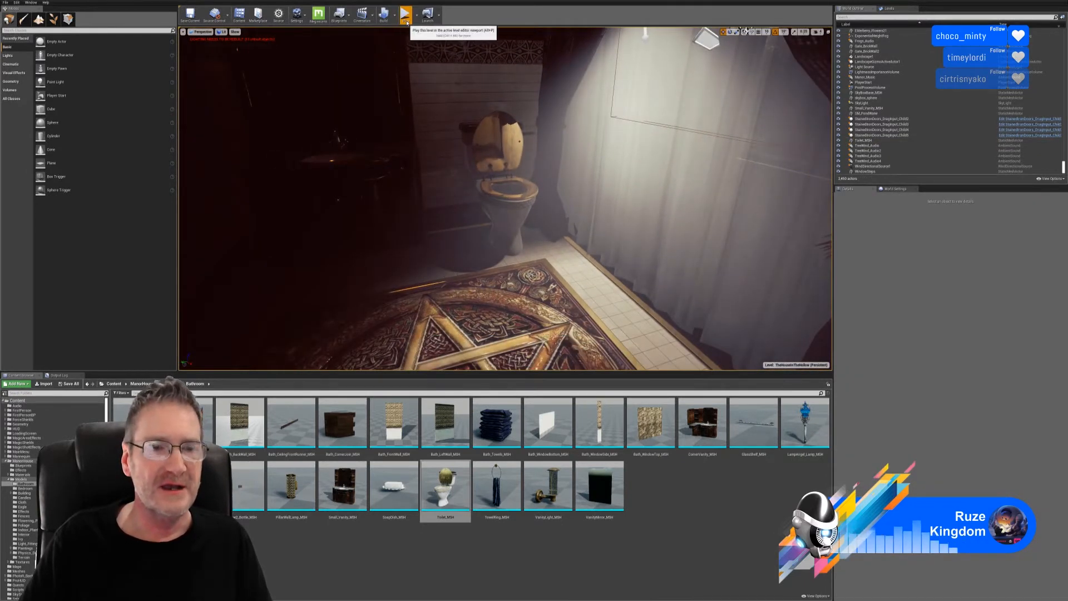
- Play-test the level again, comparing the enlarged toilet with the vanity from near and far, and end the session
{"action": "left_click", "coordinate": [405, 14]}
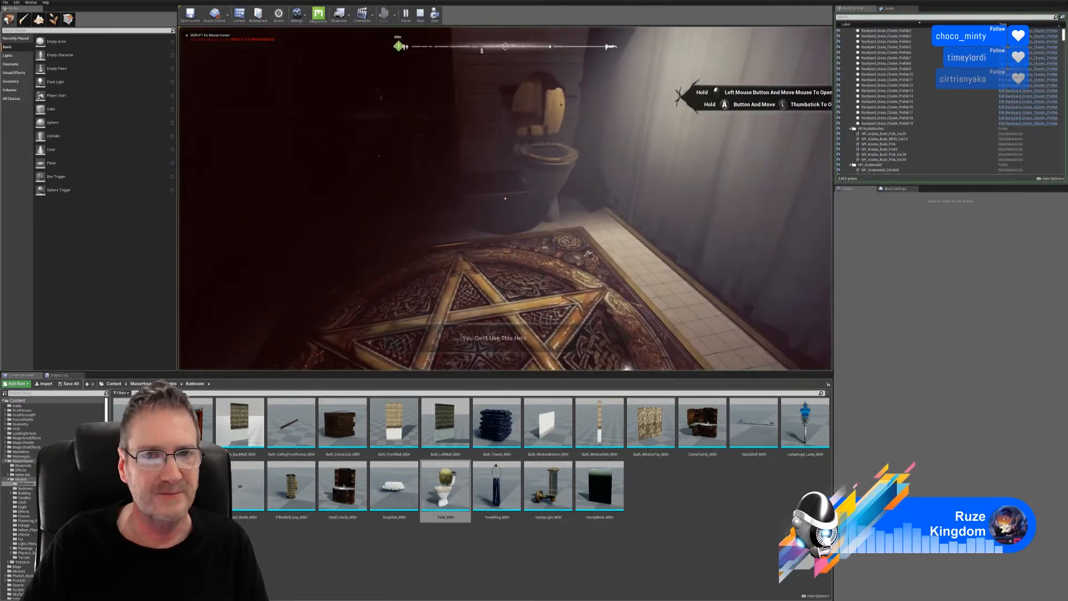
{"action": "key", "text": "w"}
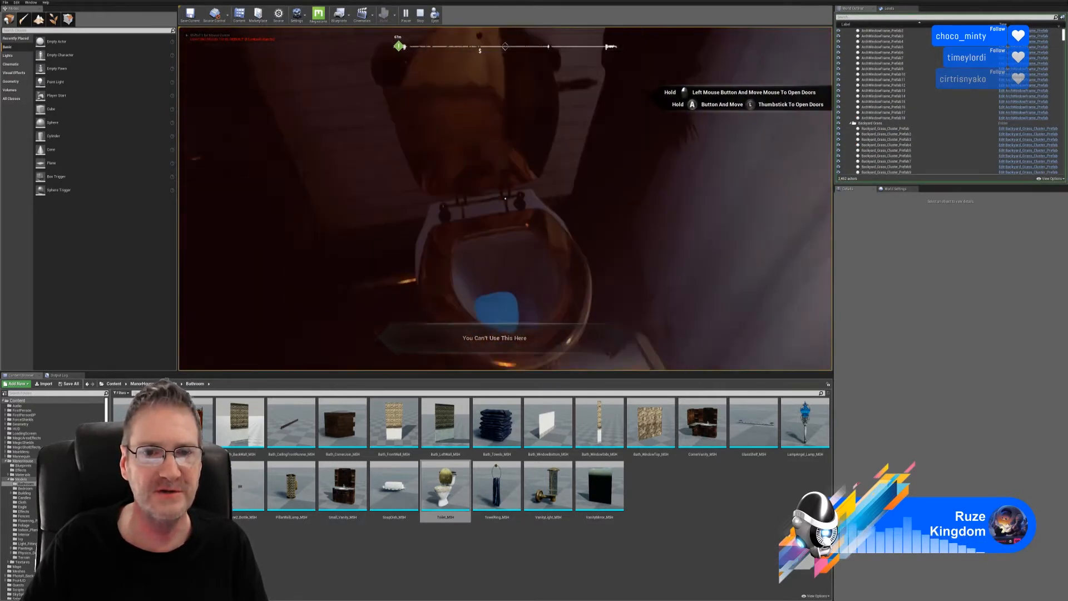
{"action": "key", "text": "s"}
{"action": "key", "text": "s"}
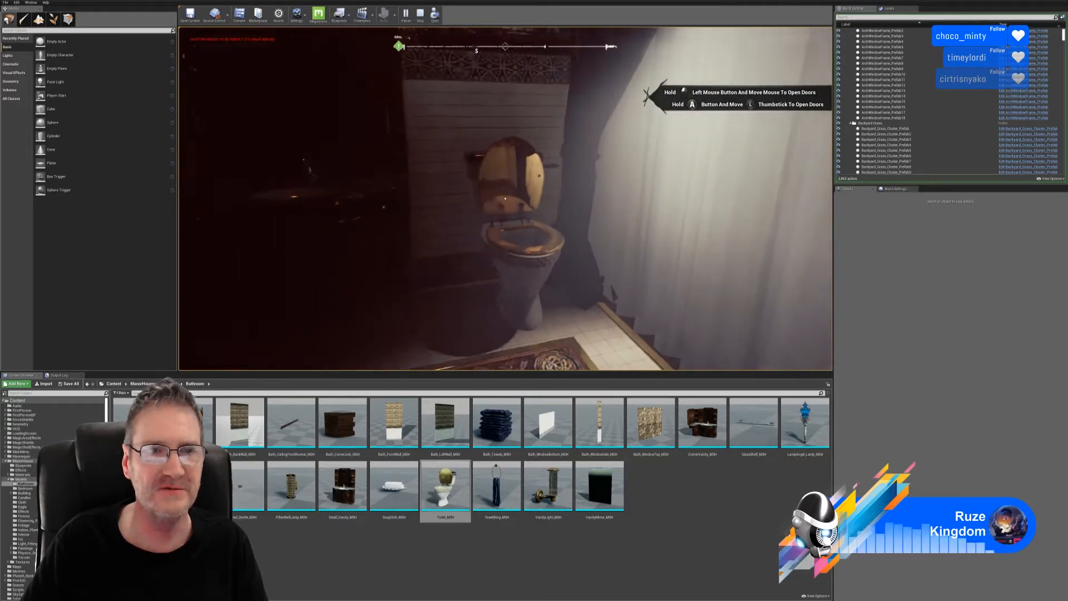
{"action": "key", "text": "s"}
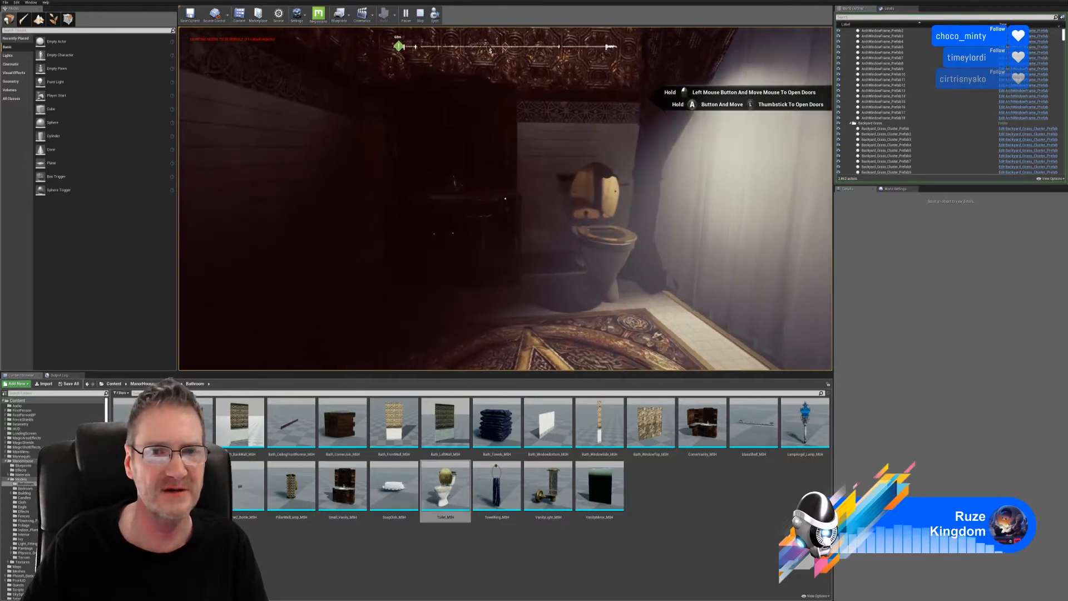
{"action": "key", "text": "w"}
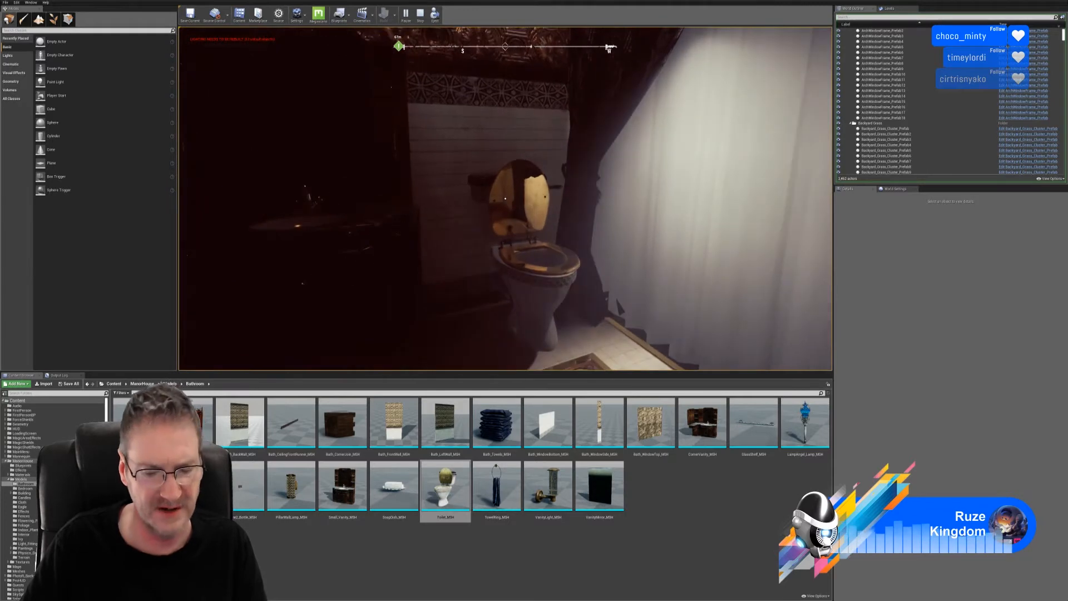
{"action": "key", "text": "Escape"}
- Scale the toilet down slightly and uniformly, and deselect it
{"action": "left_click", "coordinate": [538, 295]}
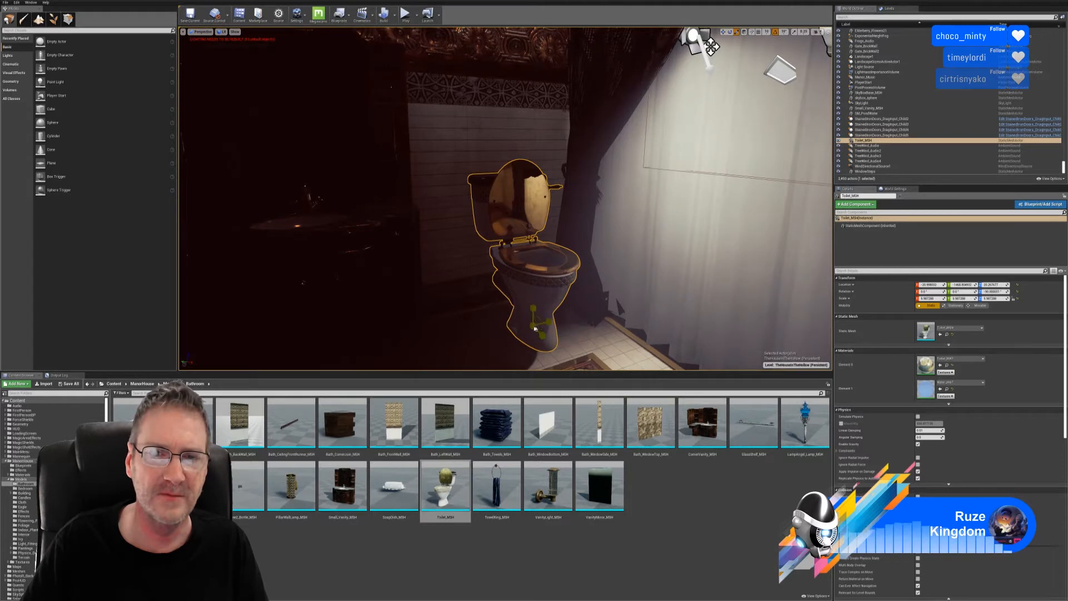
{"action": "left_click_drag", "start_coordinate": [534, 328], "coordinate": [532, 331]}
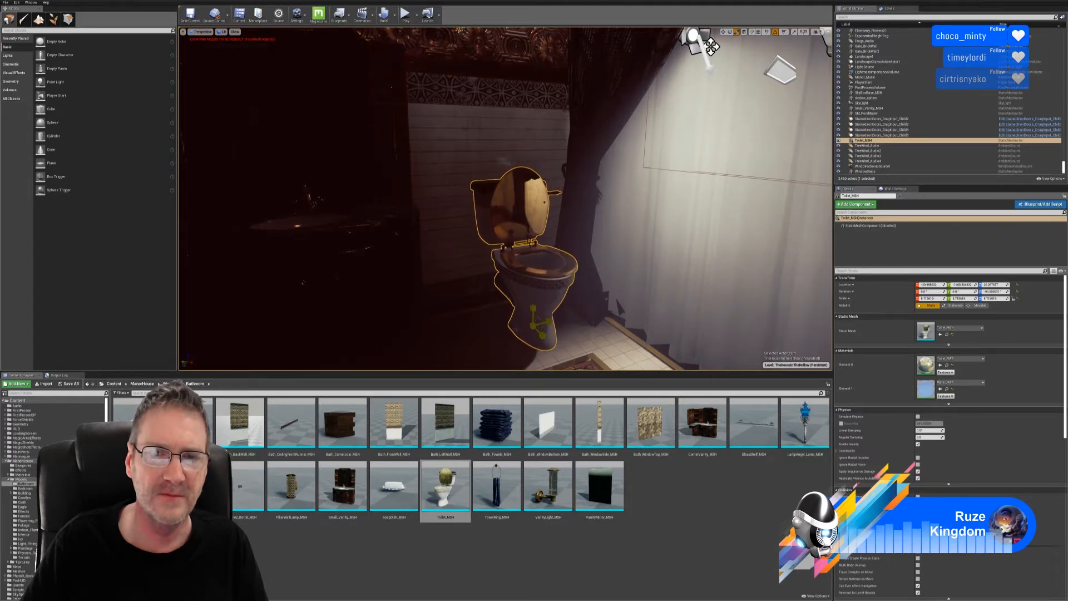
{"action": "key", "text": "Escape"}
{"action": "right_click_drag", "start_coordinate": [533, 331], "coordinate": [569, 331]}
{"action": "key", "text": "s"}
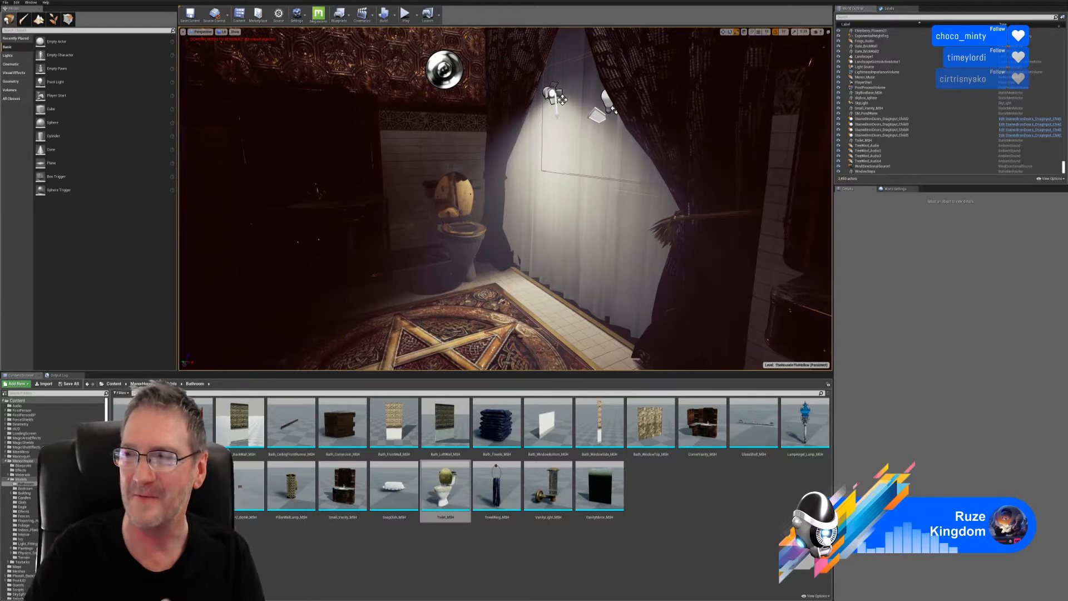
- Select the toilet for moving and check the gap between its rear pipes and the tiled wall
{"action": "right_click_drag", "start_coordinate": [505, 198], "coordinate": [468, 285]}
{"action": "key", "text": "w"}
{"action": "left_click", "coordinate": [468, 284]}
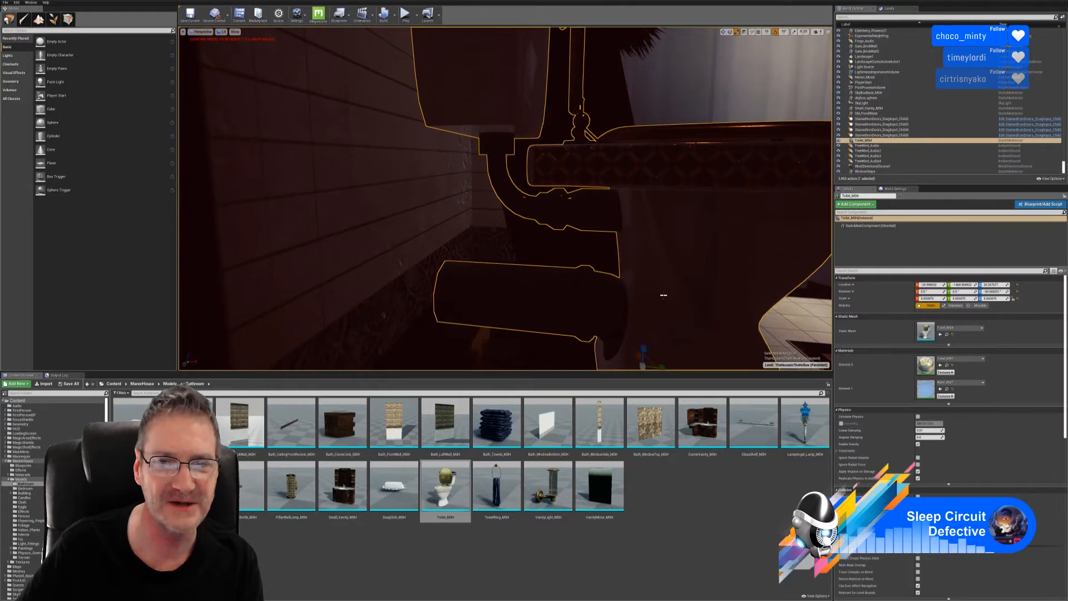
{"action": "left_click", "coordinate": [723, 31]}
{"action": "right_click_drag", "start_coordinate": [660, 183], "coordinate": [651, 241]}
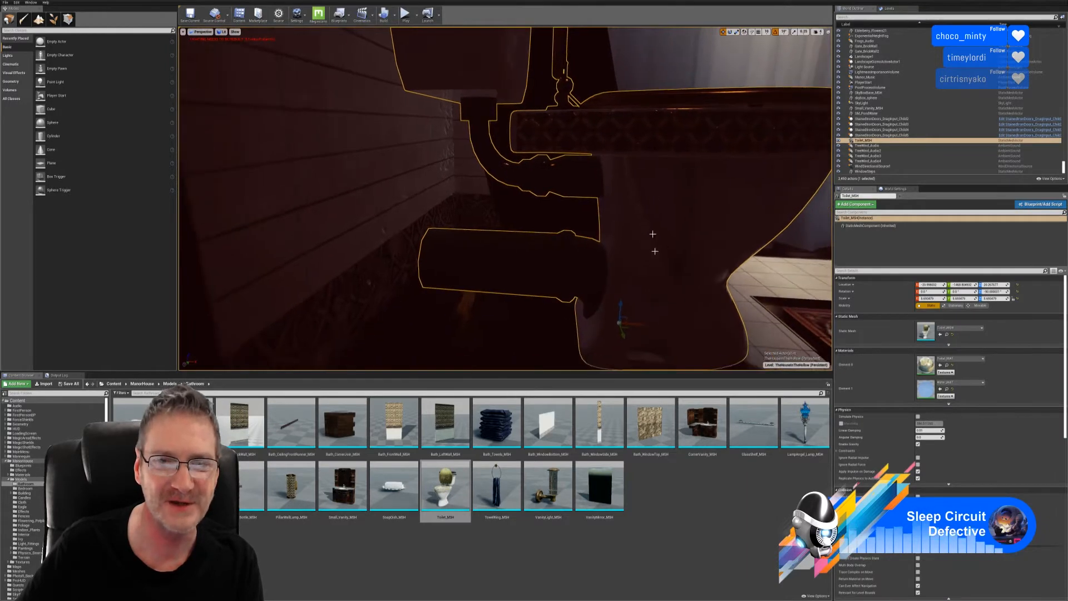
- Shift the toilet mesh toward the bathroom's back wall and clear the selection
{"action": "left_click_drag", "start_coordinate": [642, 325], "coordinate": [572, 321]}
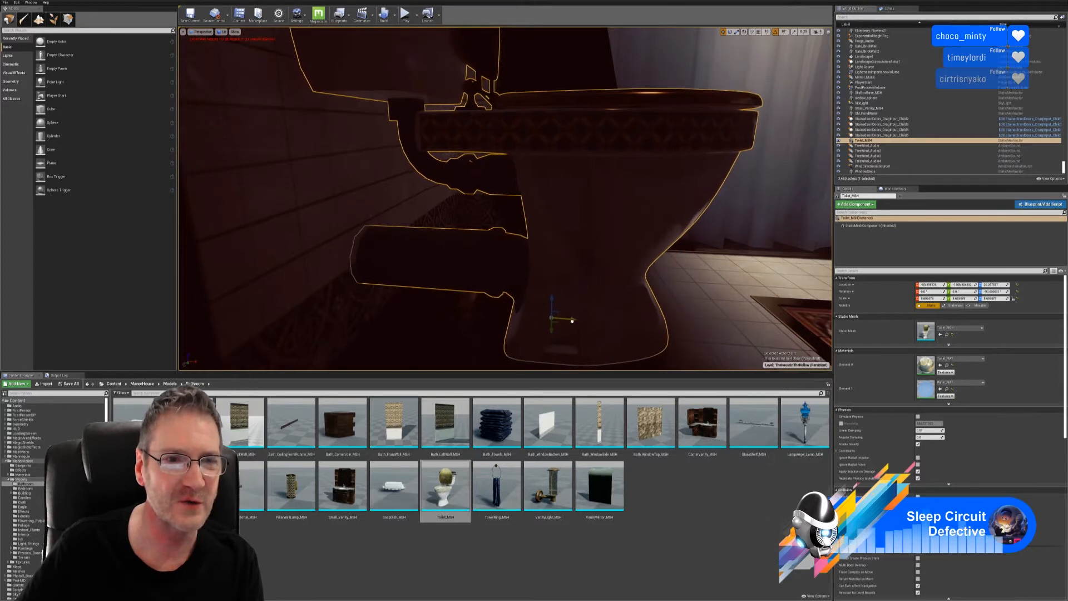
{"action": "right_click_drag", "start_coordinate": [571, 321], "coordinate": [715, 247]}
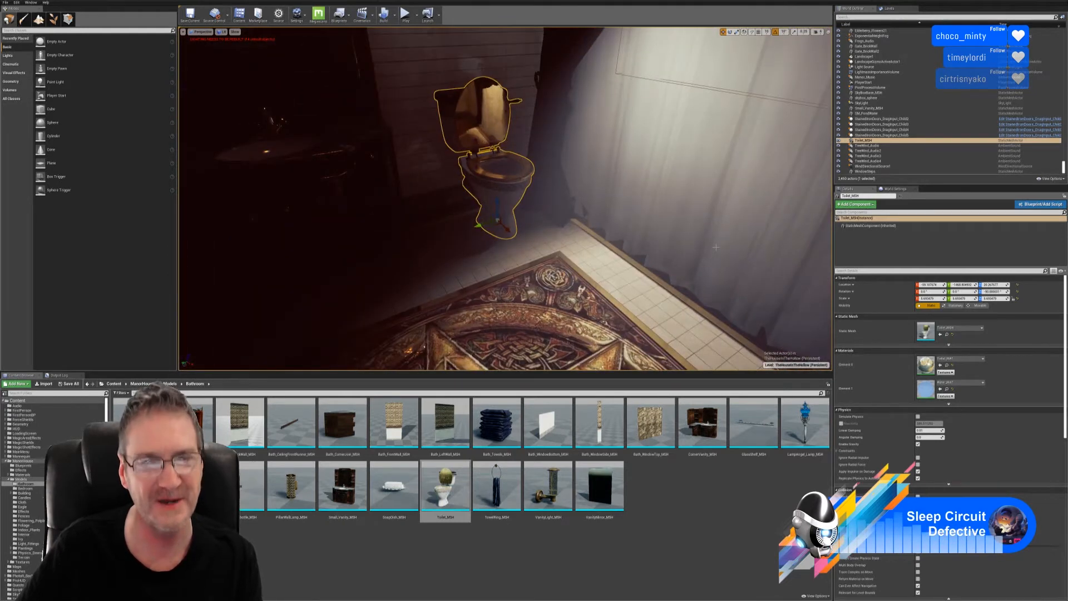
{"action": "key", "text": "Escape"}
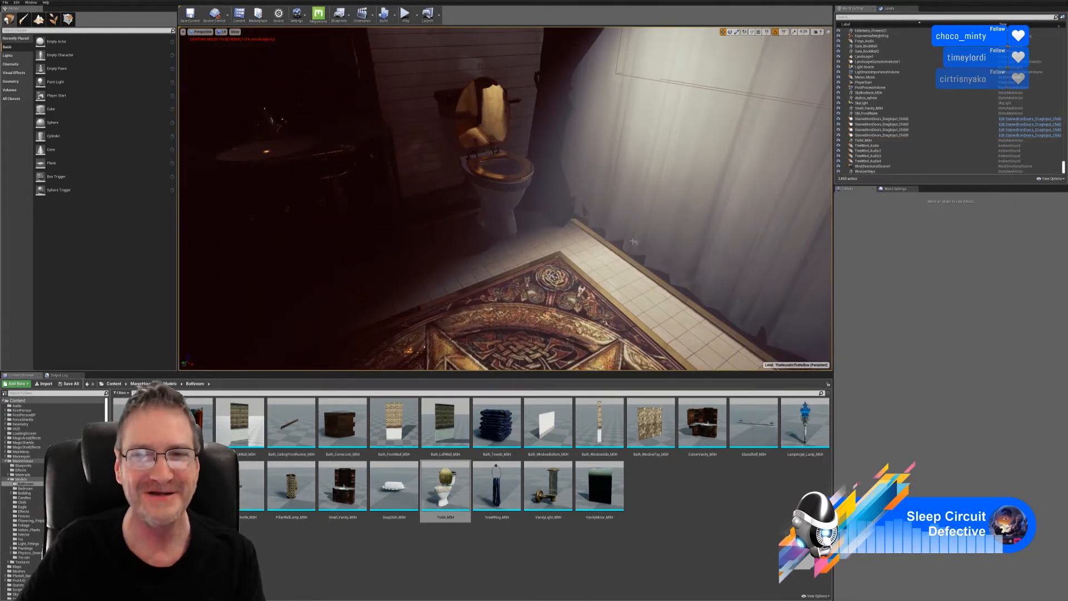
- Examine the toilet's placement between the vanity and the curtain from several viewpoints
{"action": "key", "text": "w"}
{"action": "right_click_drag", "start_coordinate": [600, 321], "coordinate": [581, 367]}
{"action": "key", "text": "s"}
{"action": "right_click_drag", "start_coordinate": [556, 237], "coordinate": [558, 227]}
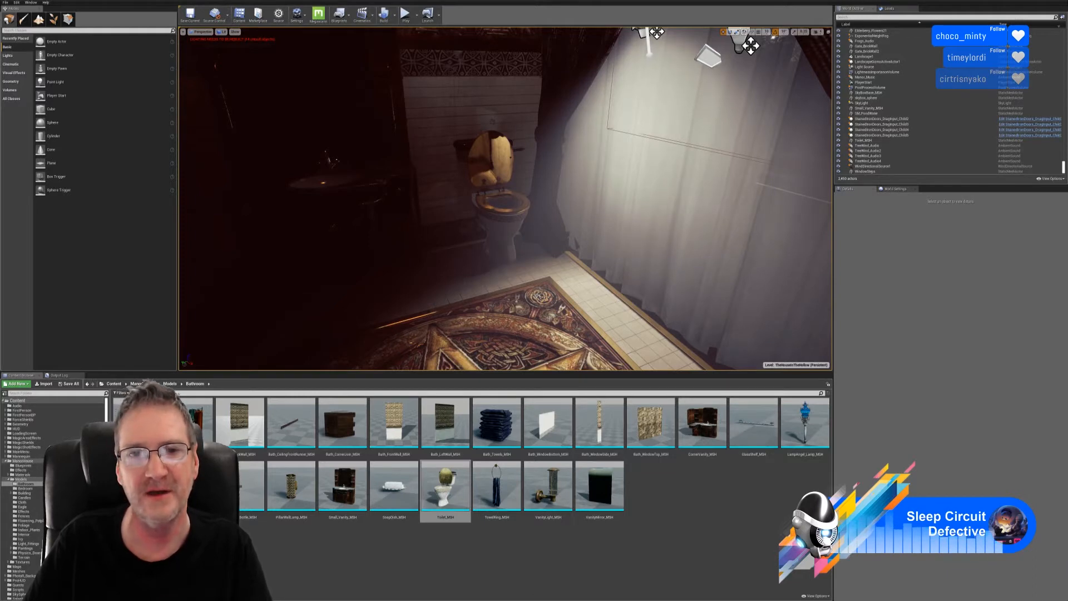
{"action": "right_click_drag", "start_coordinate": [505, 199], "coordinate": [490, 182]}
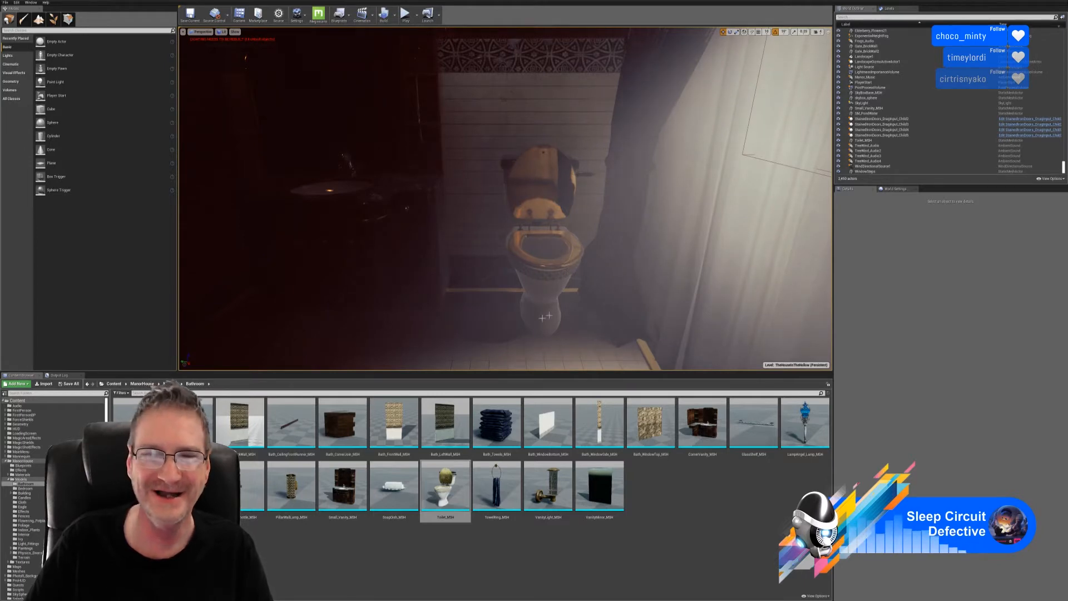
{"action": "right_click_drag", "start_coordinate": [505, 199], "coordinate": [504, 147]}
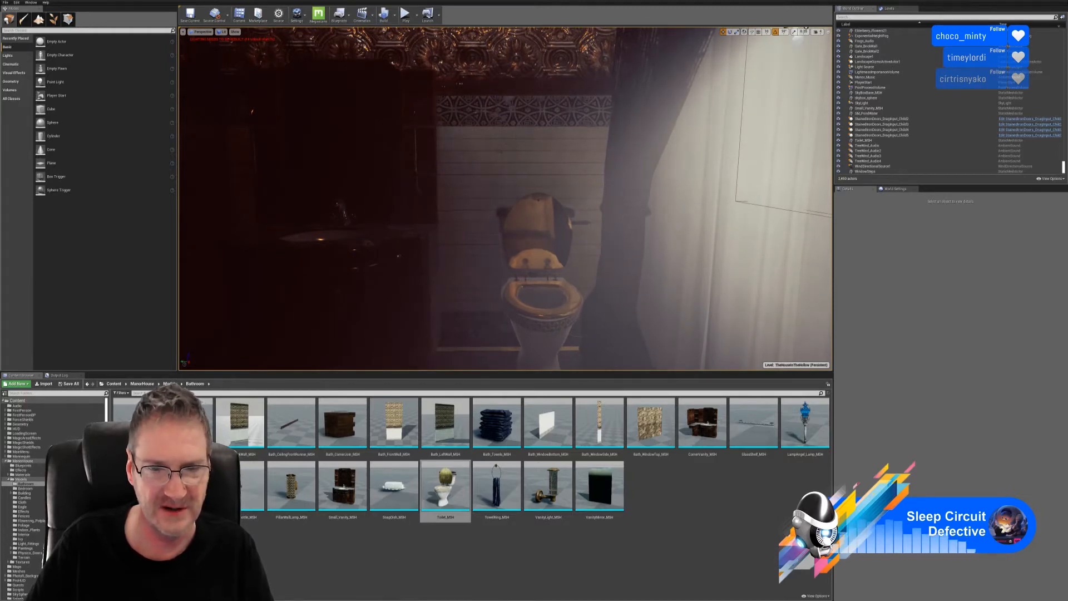
- Import ToiletRoll.fbx from the Toilet source folder into the Bathroom models folder with the current FBX import options
{"action": "left_click", "coordinate": [275, 566]}
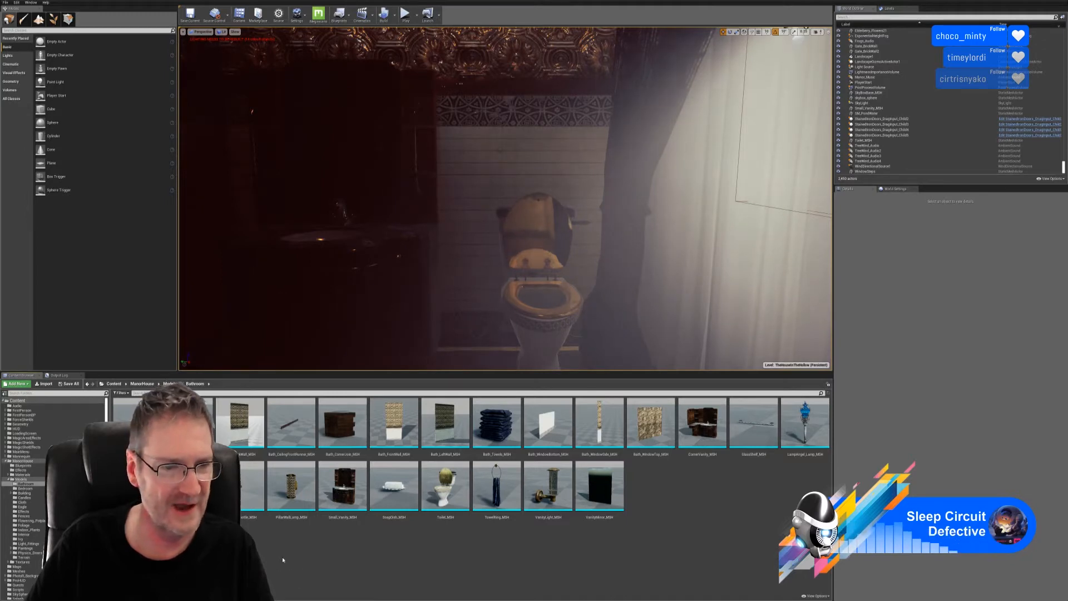
{"action": "left_click", "coordinate": [44, 383]}
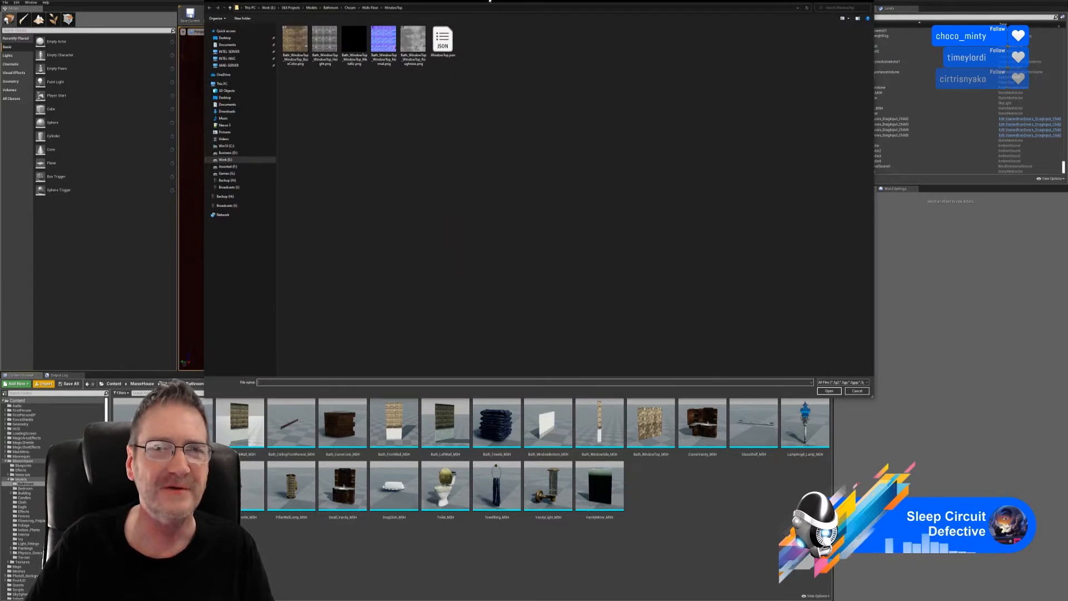
{"action": "left_click_drag", "start_coordinate": [490, 0], "coordinate": [486, 65]}
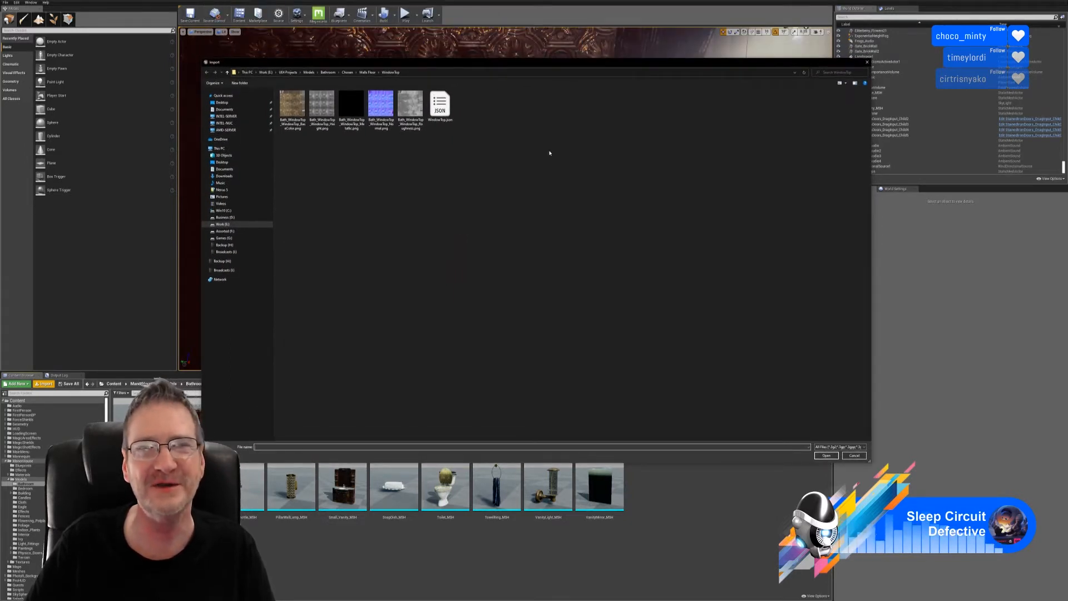
{"action": "left_click", "coordinate": [348, 73]}
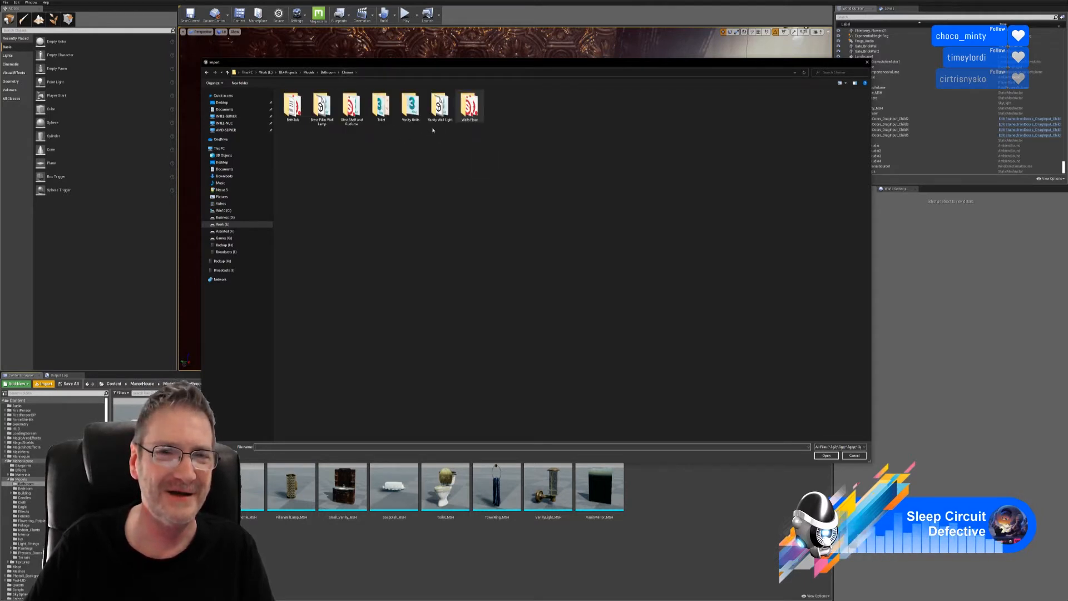
{"action": "double_click", "coordinate": [380, 105]}
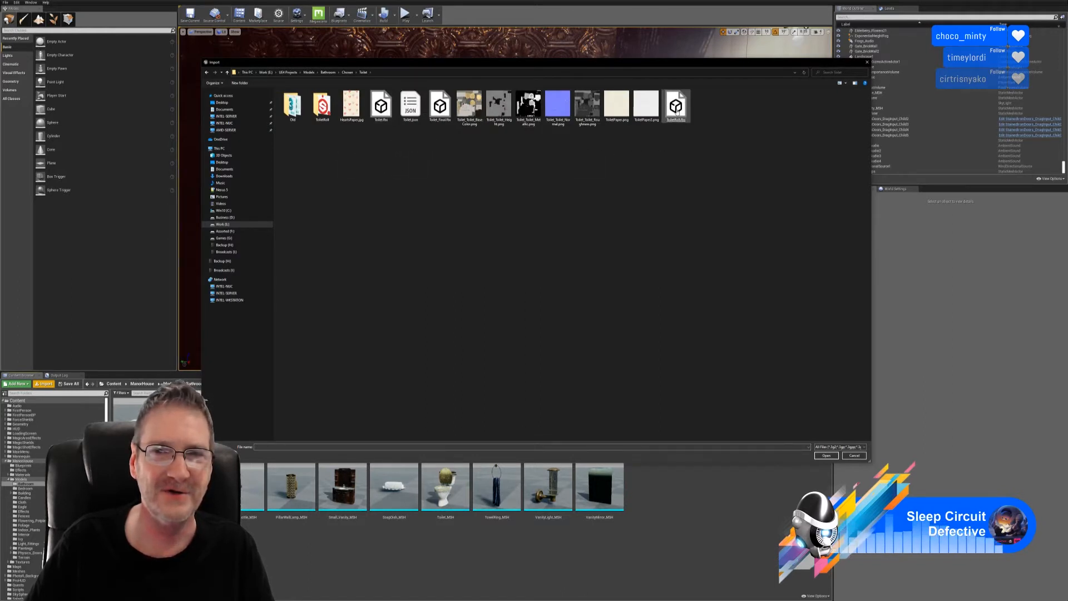
{"action": "left_click", "coordinate": [675, 112]}
{"action": "double_click", "coordinate": [675, 110]}
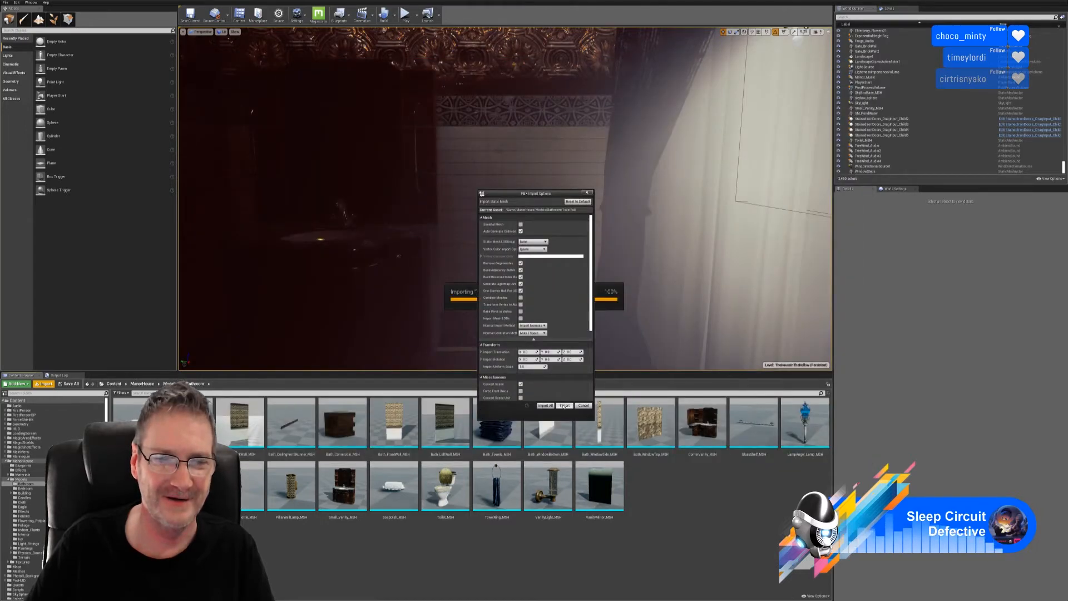
{"action": "left_click", "coordinate": [565, 405]}
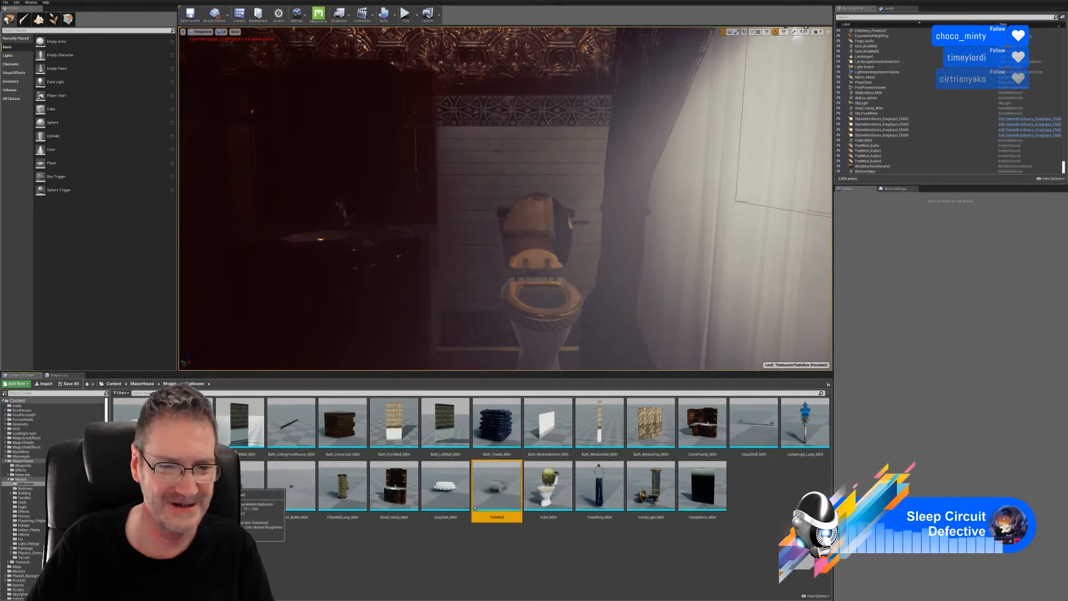
- Open the toilet roll's imported material and import the Toilet_Toilet BaseColor, Metallic, Normal and Roughness PNG textures into the Bathroom folder
{"action": "double_click", "coordinate": [181, 478]}
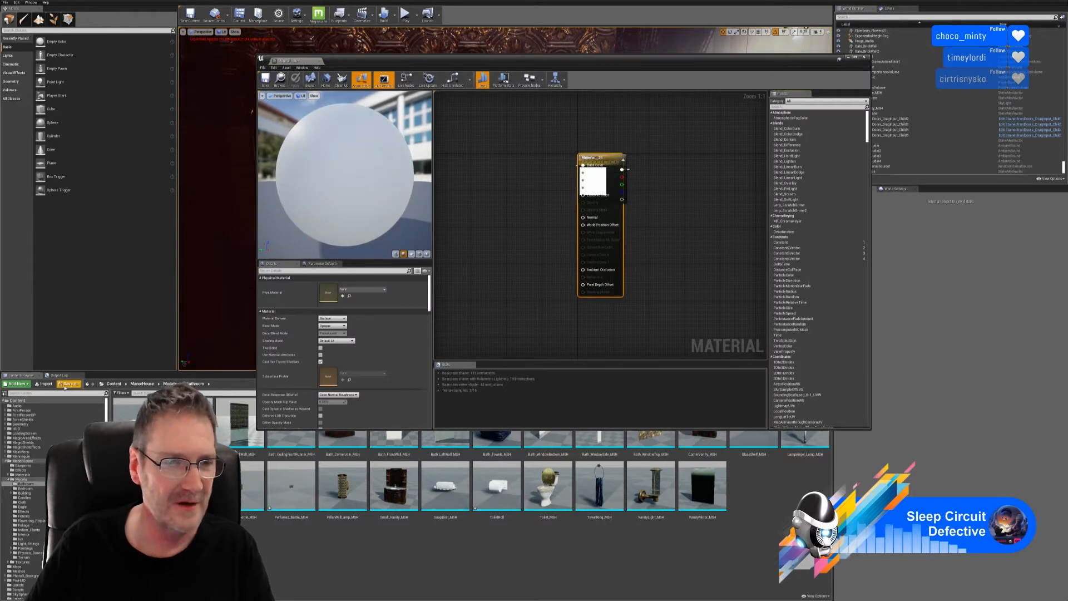
{"action": "left_click", "coordinate": [45, 383]}
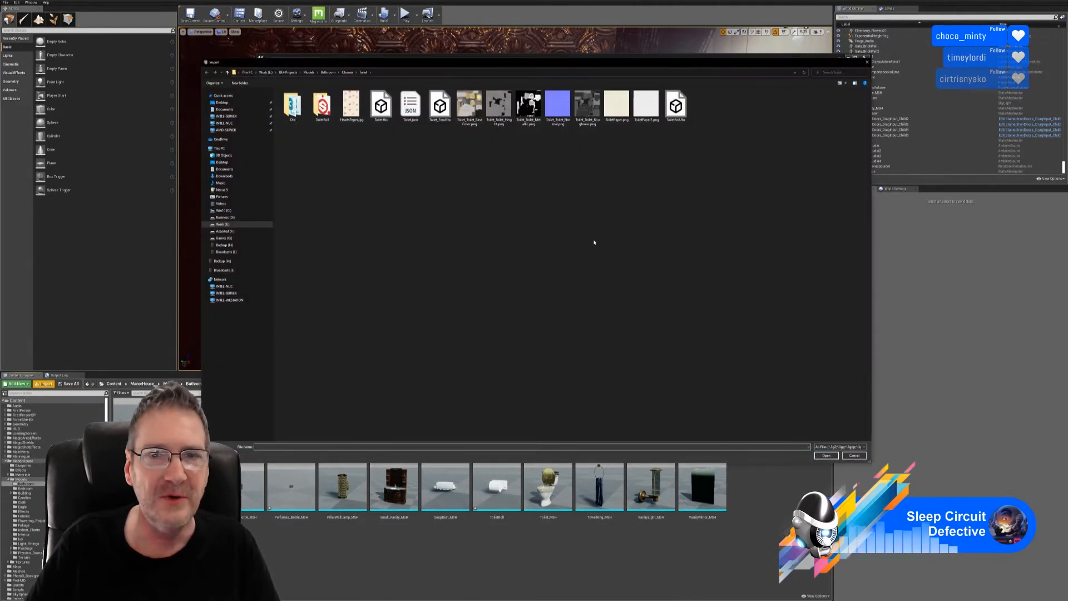
{"action": "left_click", "coordinate": [478, 118]}
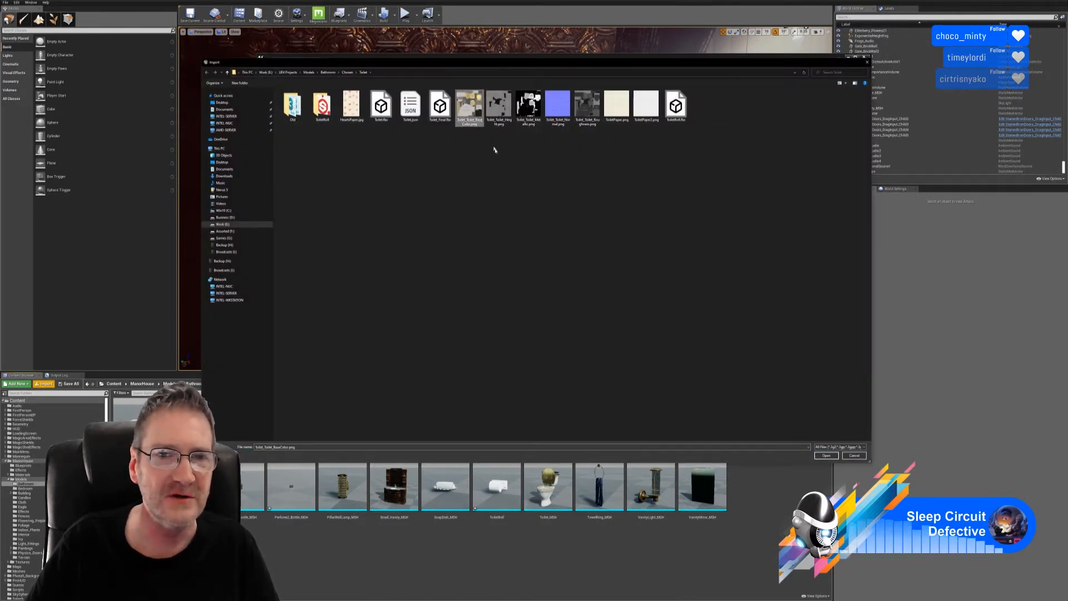
{"action": "left_click", "coordinate": [528, 107], "text": "ctrl"}
{"action": "left_click", "coordinate": [557, 107], "text": "ctrl"}
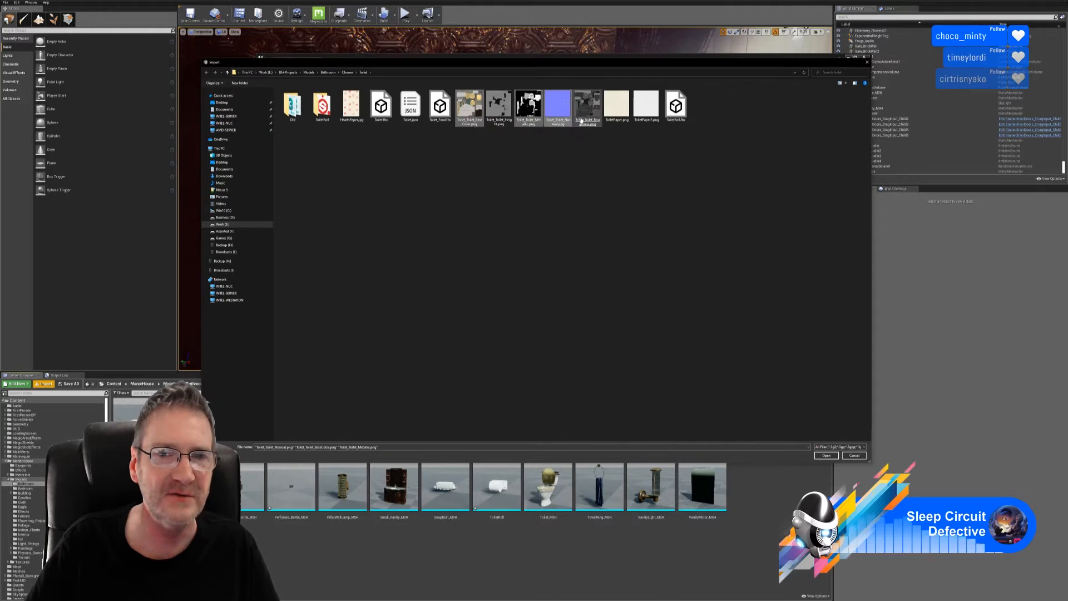
{"action": "left_click", "coordinate": [582, 119], "text": "ctrl"}
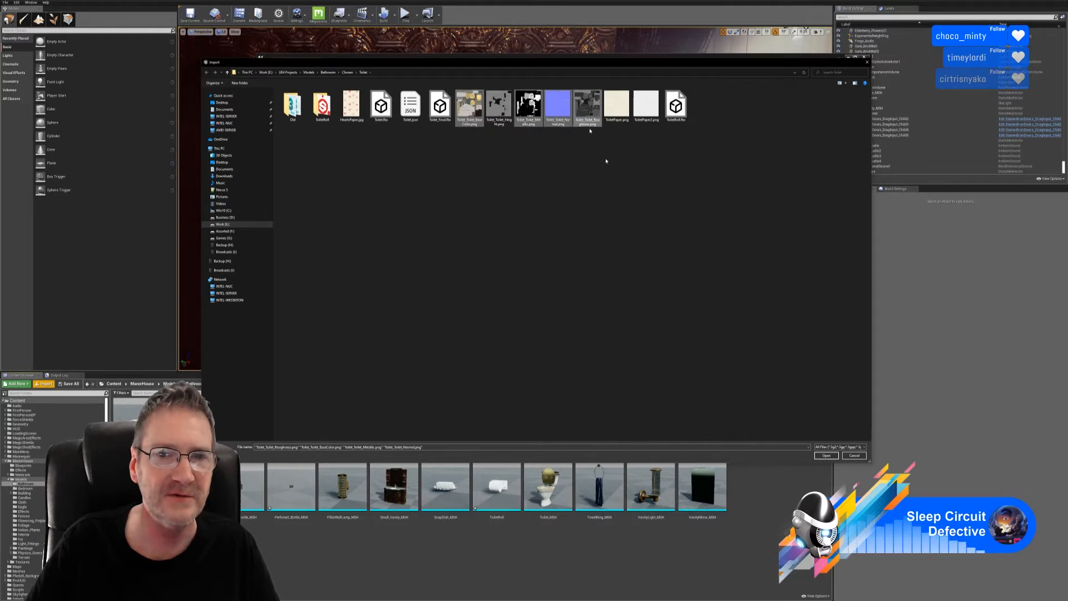
{"action": "left_click", "coordinate": [824, 456]}
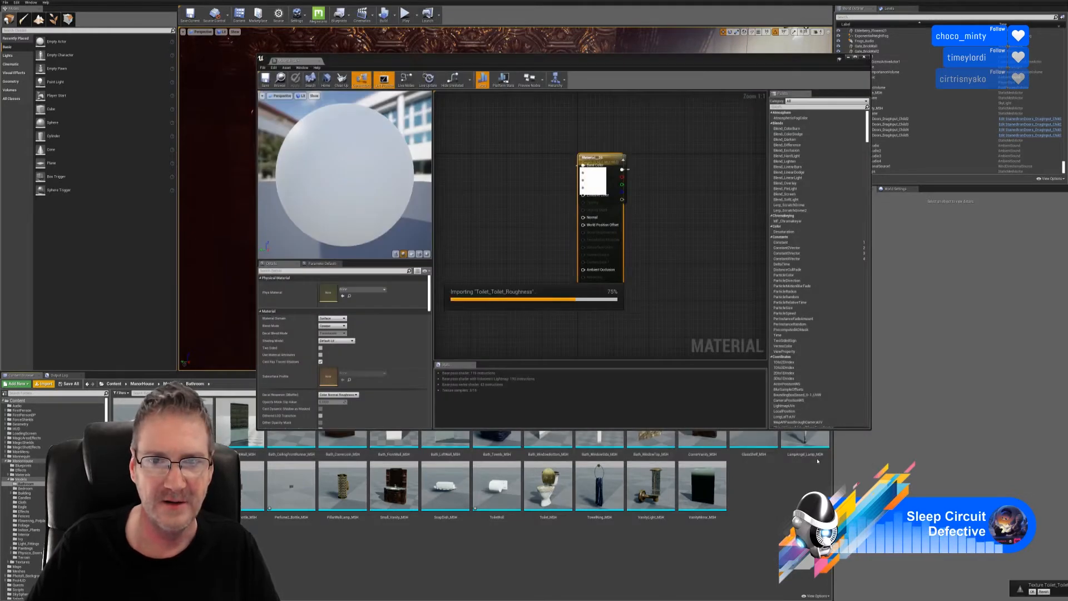
- Add the four toilet textures to the material graph, move the material output node aside and delete the default Param colour node
{"action": "left_click_drag", "start_coordinate": [612, 474], "coordinate": [488, 164]}
{"action": "right_click_drag", "start_coordinate": [660, 186], "coordinate": [671, 199]}
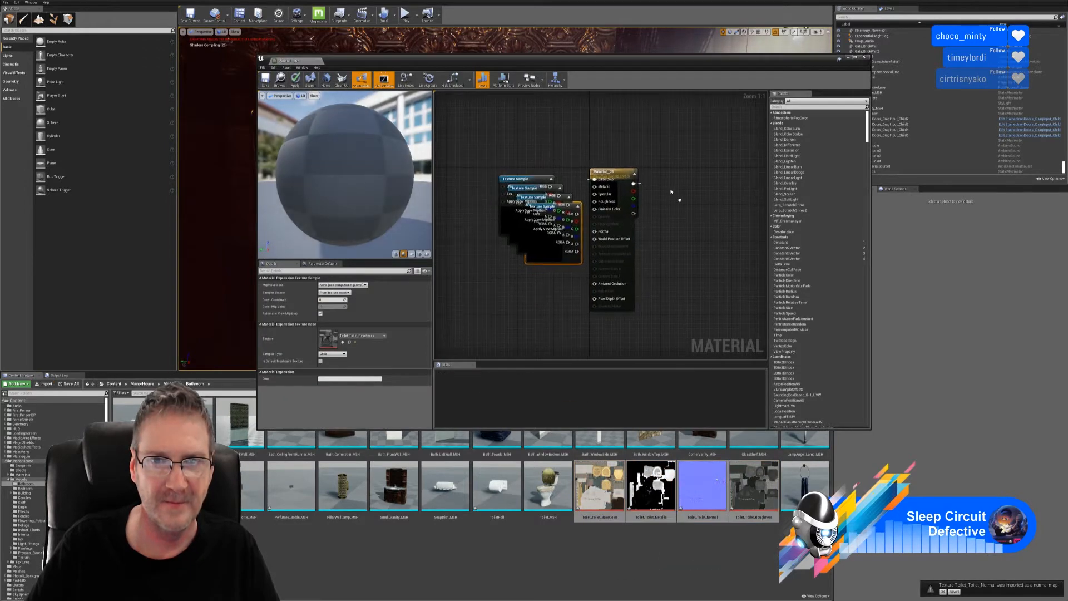
{"action": "left_click_drag", "start_coordinate": [609, 170], "coordinate": [683, 174]}
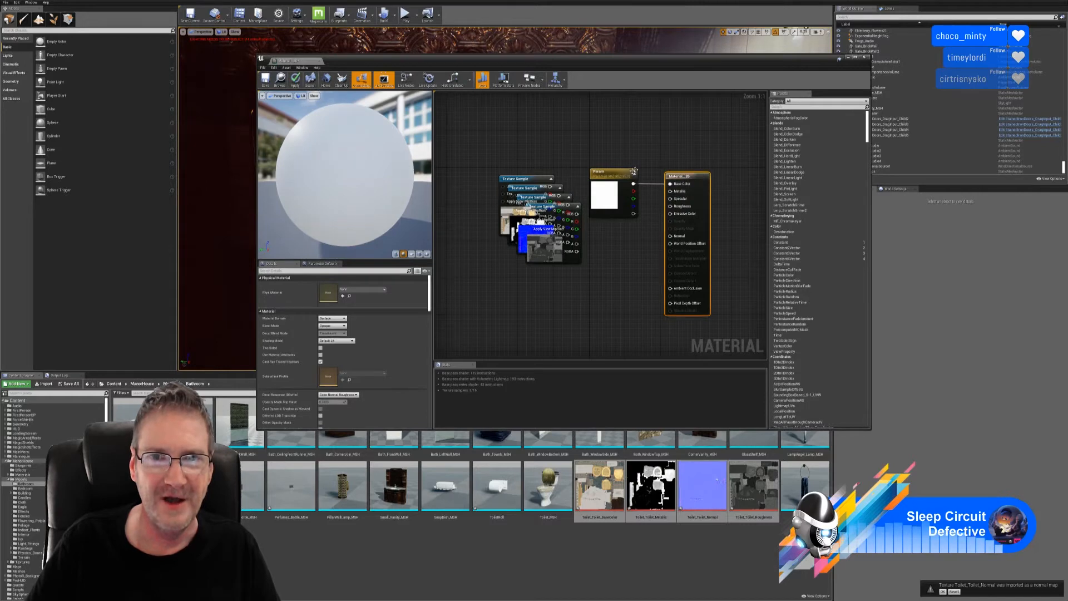
{"action": "left_click", "coordinate": [622, 176]}
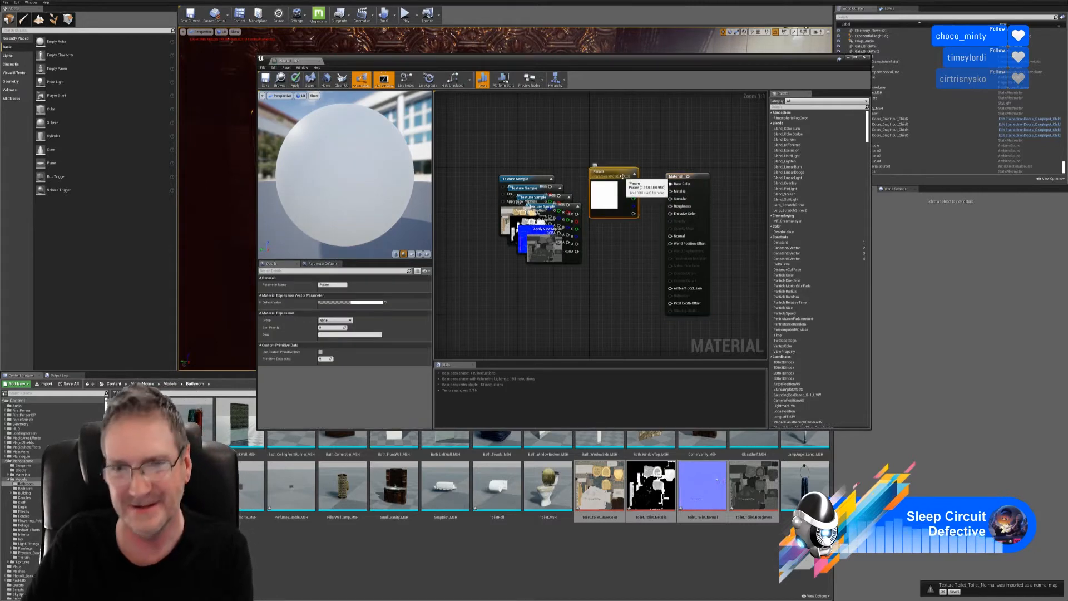
{"action": "key", "text": "Delete"}
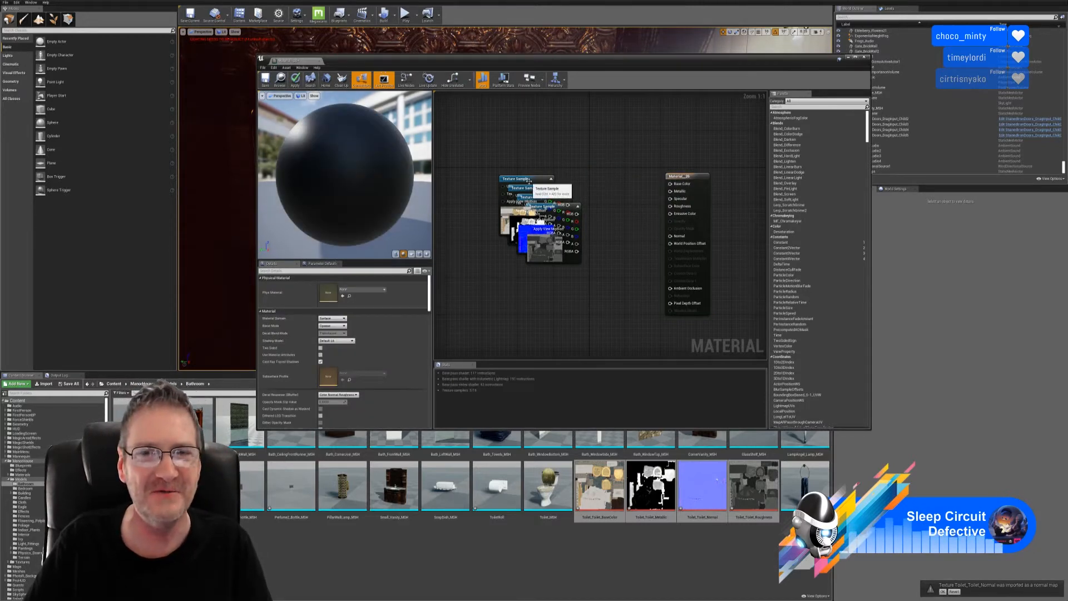
- Spread the stacked texture samples into a column ordered base color, metallic, roughness and normal
{"action": "left_click_drag", "start_coordinate": [523, 178], "coordinate": [555, 119]}
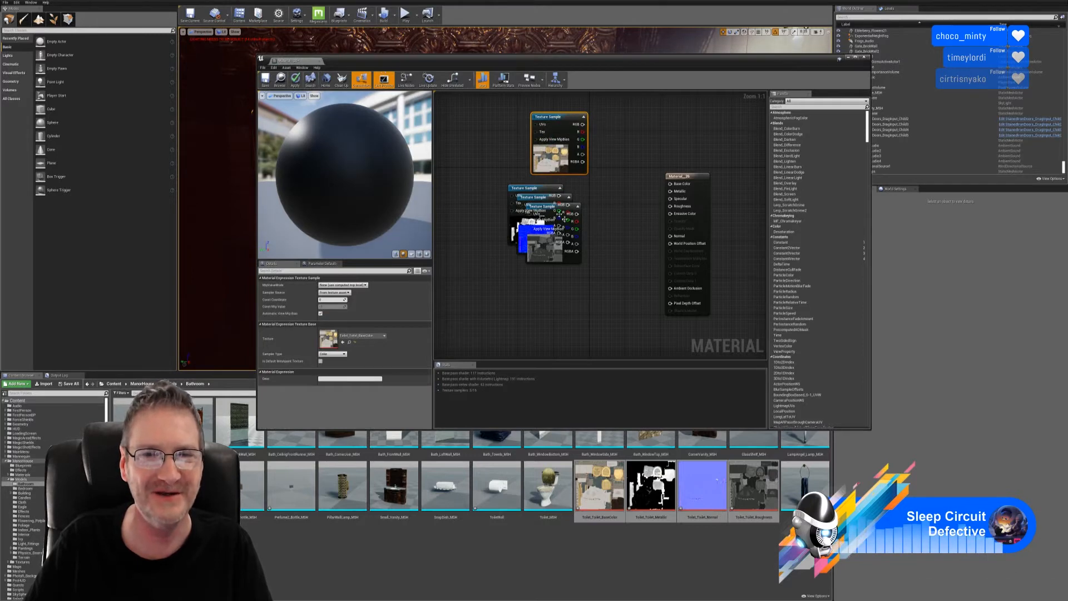
{"action": "left_click_drag", "start_coordinate": [544, 201], "coordinate": [555, 327]}
{"action": "right_click_drag", "start_coordinate": [598, 278], "coordinate": [608, 231]}
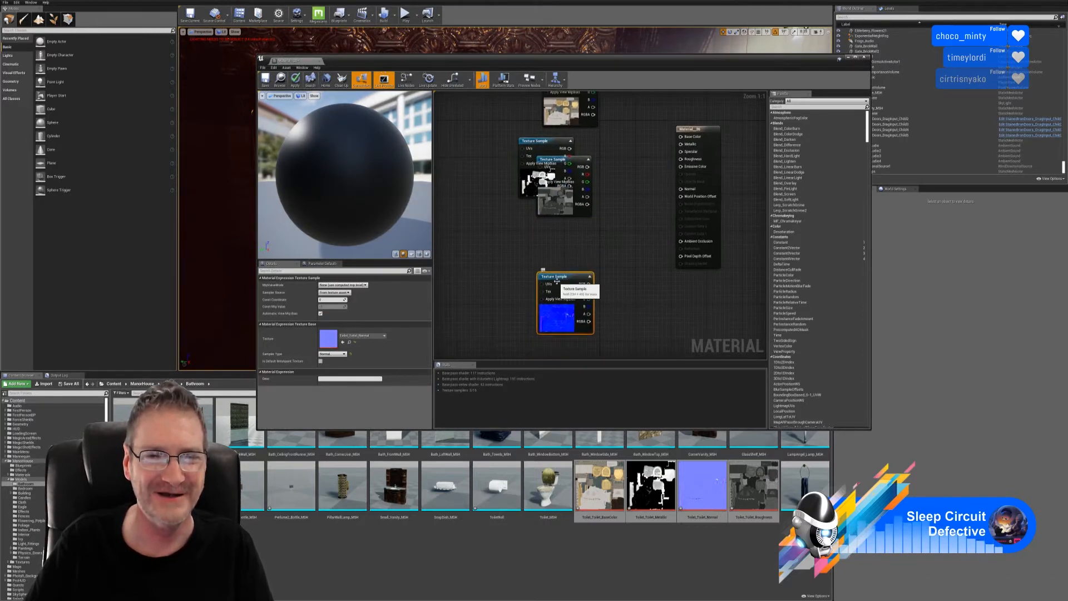
{"action": "left_click_drag", "start_coordinate": [555, 284], "coordinate": [551, 316]}
{"action": "left_click_drag", "start_coordinate": [558, 160], "coordinate": [547, 228]}
{"action": "left_click_drag", "start_coordinate": [544, 139], "coordinate": [564, 146]}
{"action": "right_click_drag", "start_coordinate": [627, 143], "coordinate": [609, 174]}
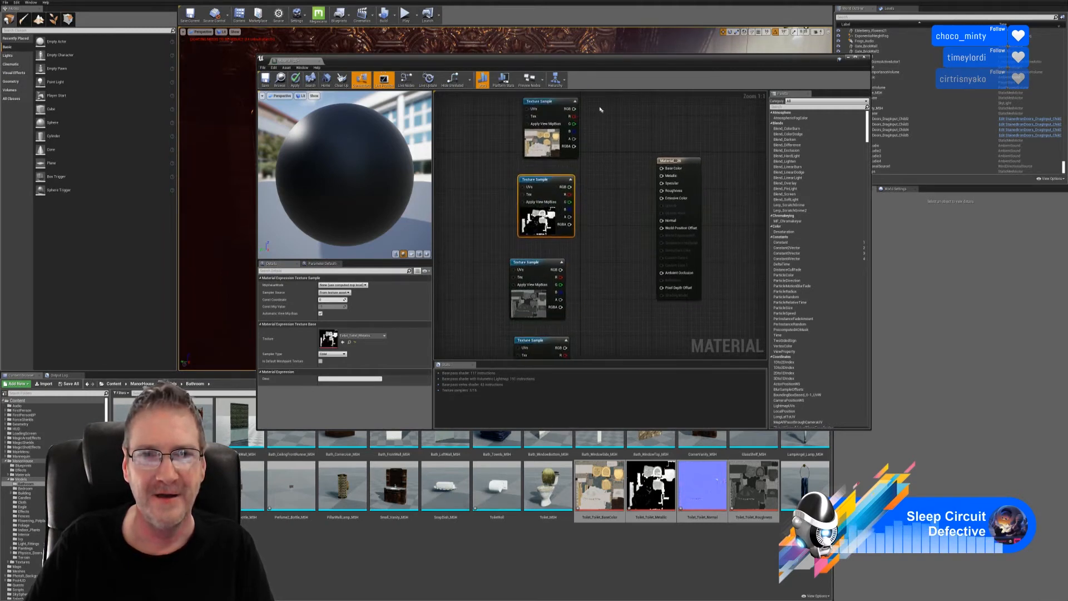
- Connect the texture samples' RGB outputs to the material's Base Color, Metallic, Roughness and Normal inputs
{"action": "left_click_drag", "start_coordinate": [574, 108], "coordinate": [669, 168]}
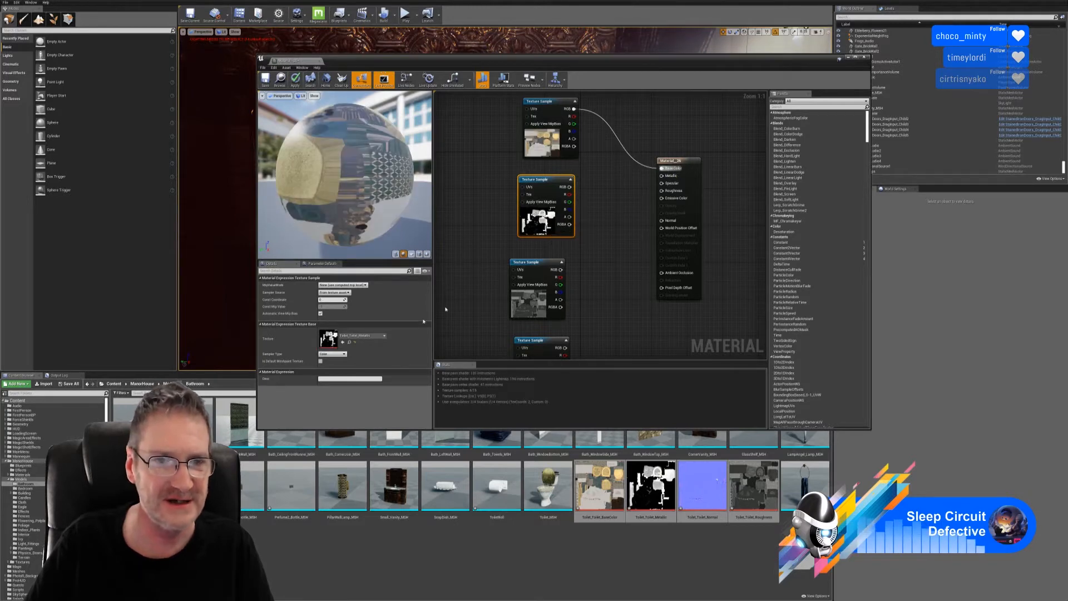
{"action": "left_click_drag", "start_coordinate": [563, 187], "coordinate": [662, 176]}
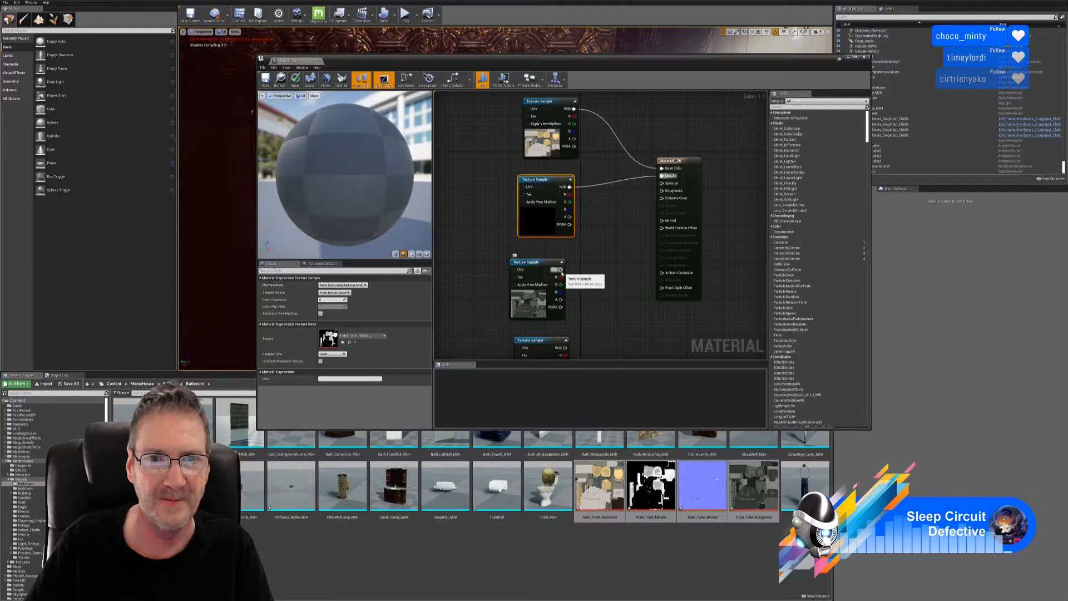
{"action": "left_click_drag", "start_coordinate": [561, 270], "coordinate": [670, 190]}
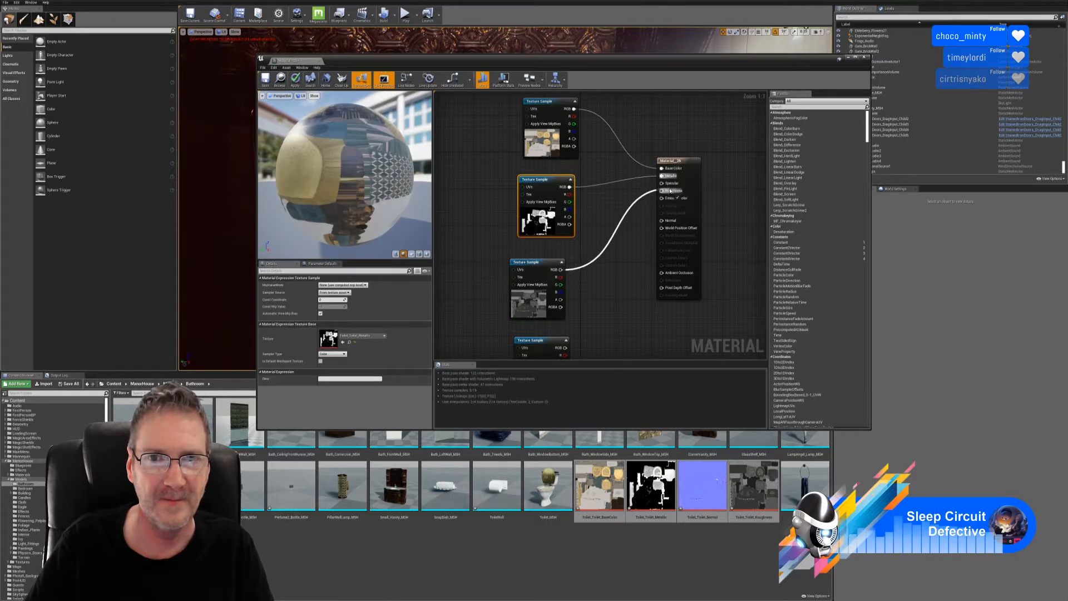
{"action": "right_click_drag", "start_coordinate": [603, 300], "coordinate": [599, 276]}
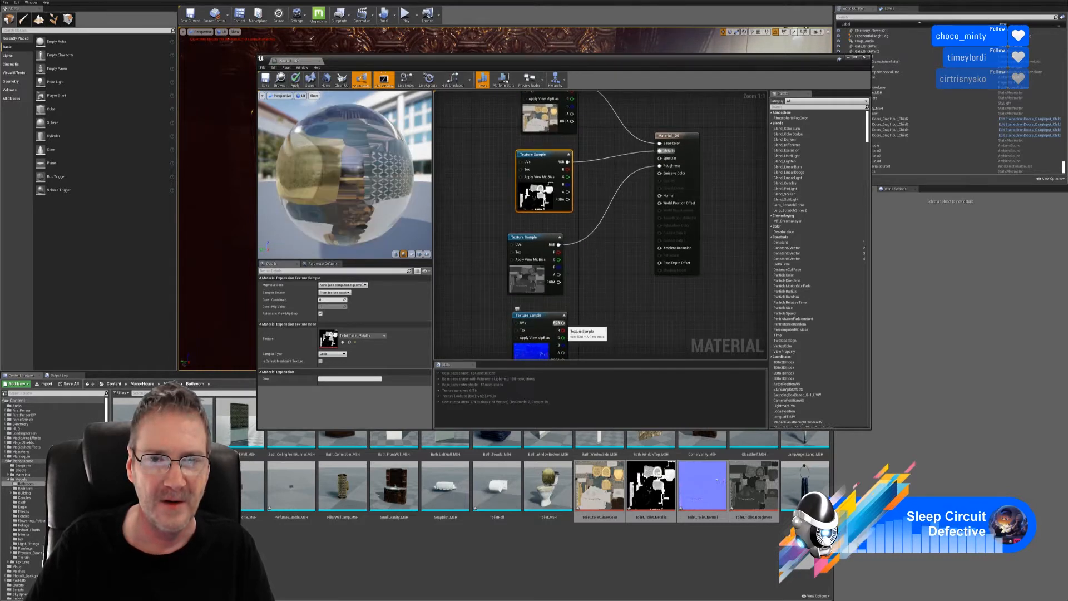
{"action": "left_click_drag", "start_coordinate": [562, 322], "coordinate": [659, 196]}
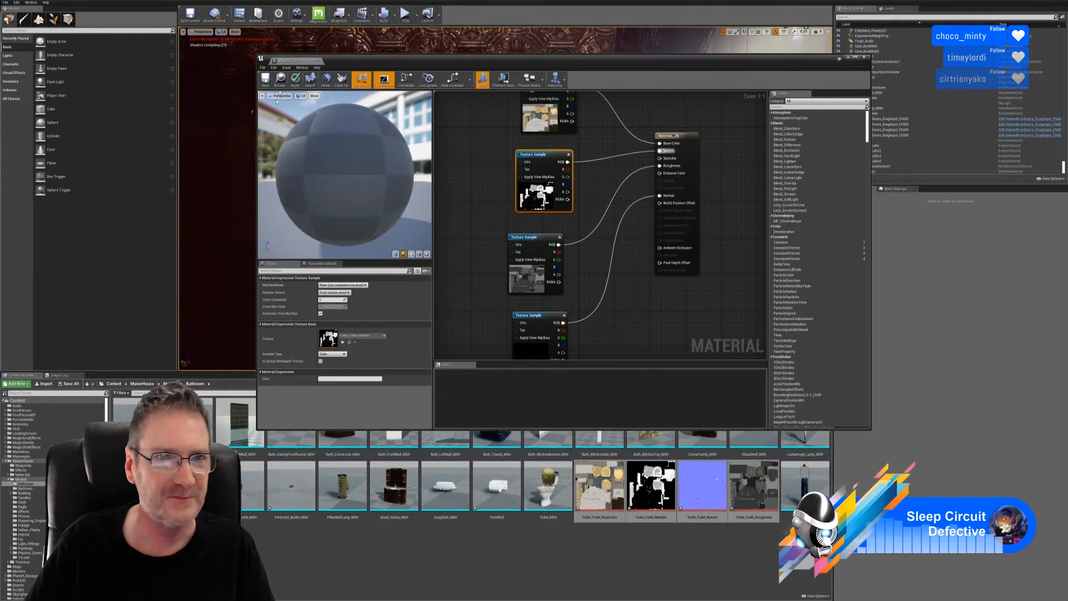
- Apply and save the toilet roll material, then close its editor
{"action": "left_click", "coordinate": [294, 79]}
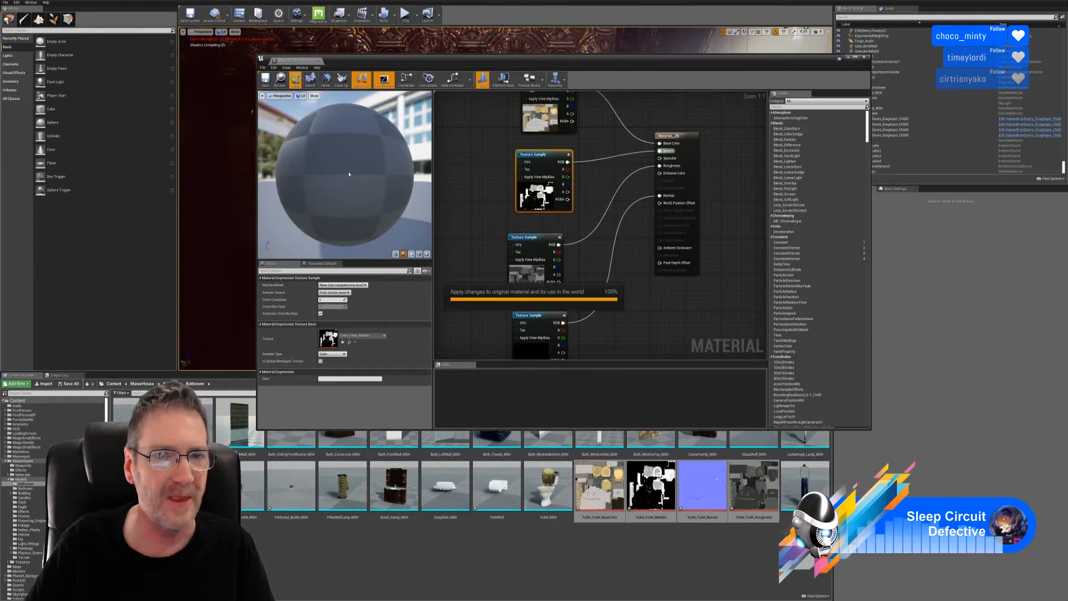
{"action": "left_click_drag", "start_coordinate": [343, 173], "coordinate": [312, 168]}
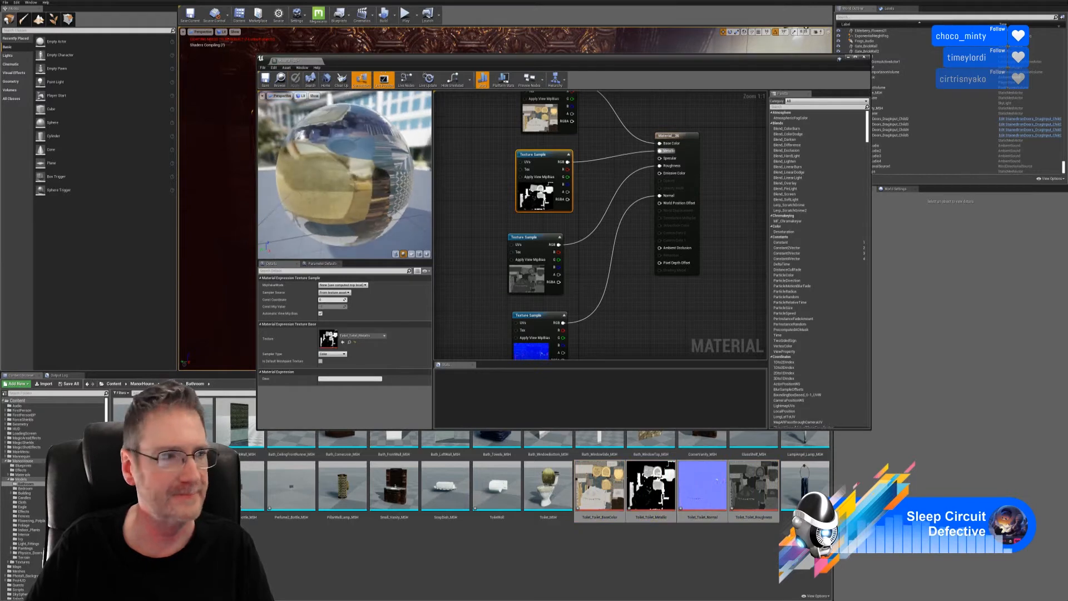
{"action": "left_click", "coordinate": [265, 79]}
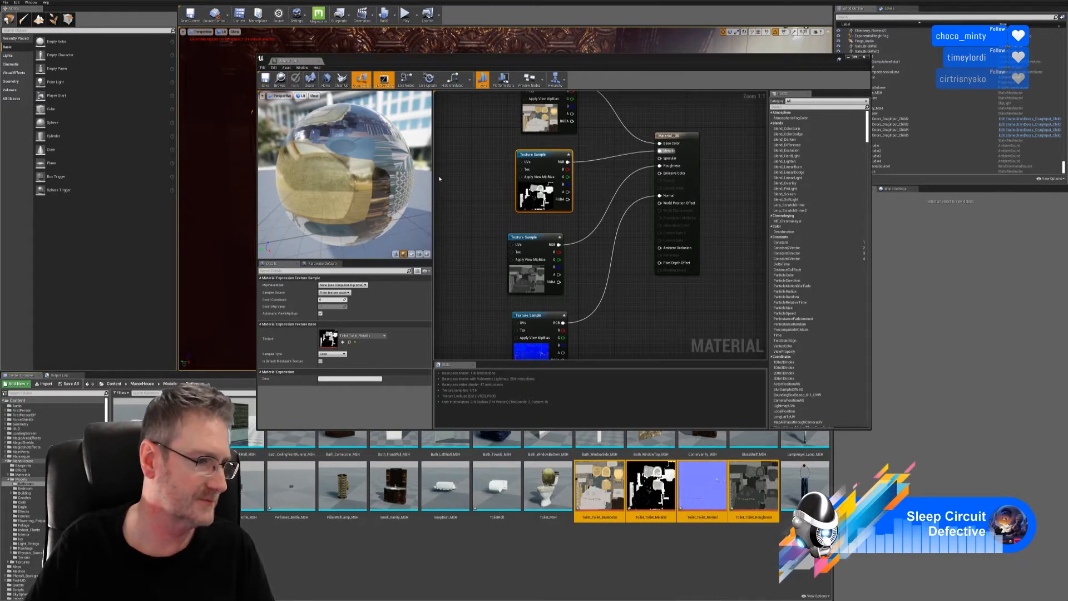
{"action": "left_click", "coordinate": [864, 57]}
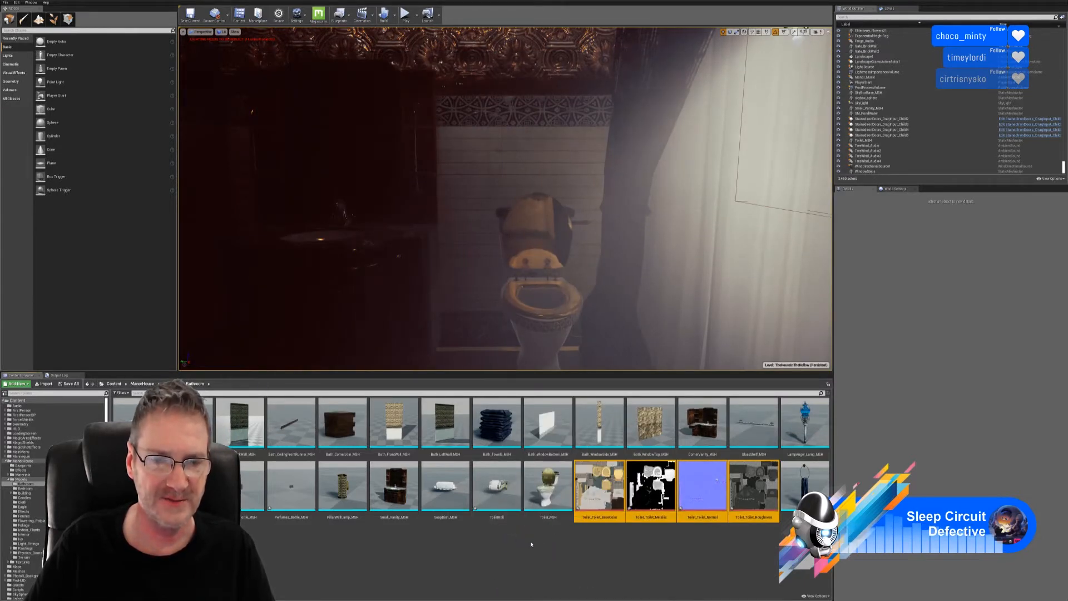
- Open the ToiletRoll mesh in the static mesh editor, examine how its material looks up close and close the editor
{"action": "double_click", "coordinate": [497, 485]}
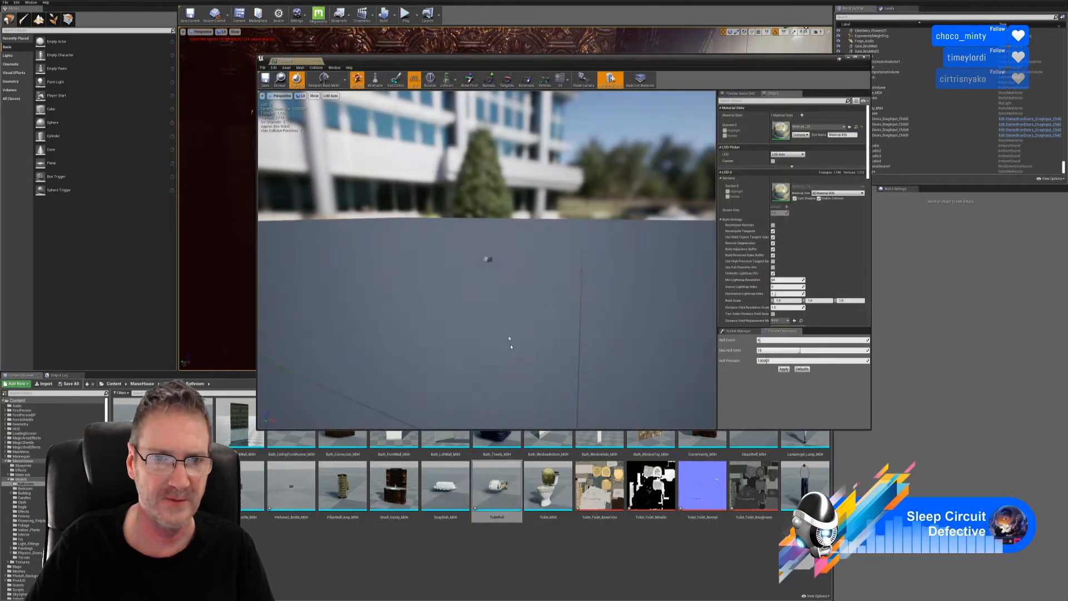
{"action": "left_click_drag", "start_coordinate": [504, 315], "coordinate": [526, 295]}
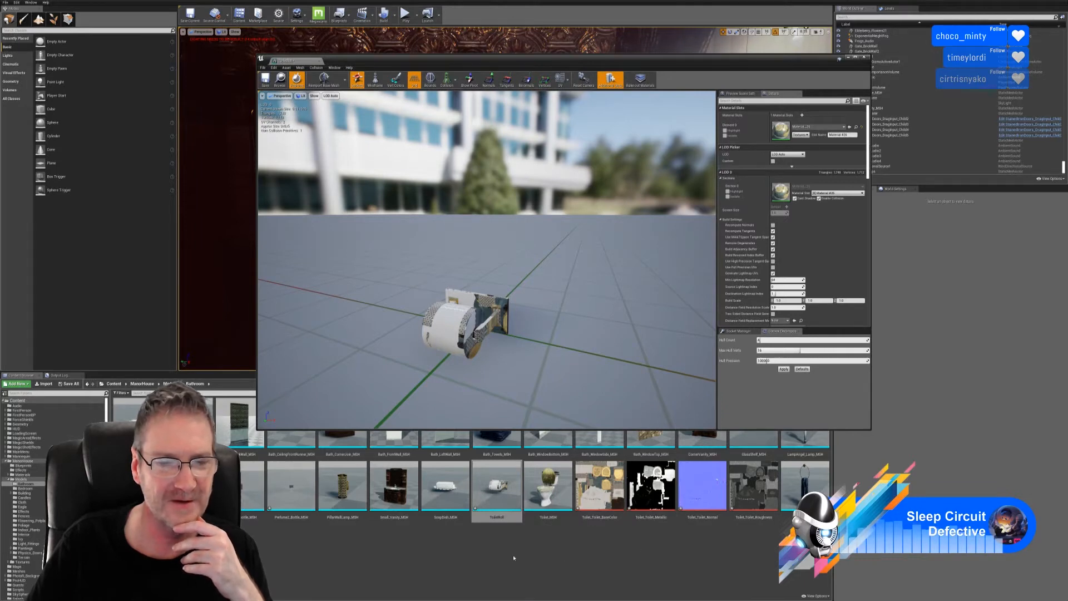
{"action": "left_click", "coordinate": [217, 556]}
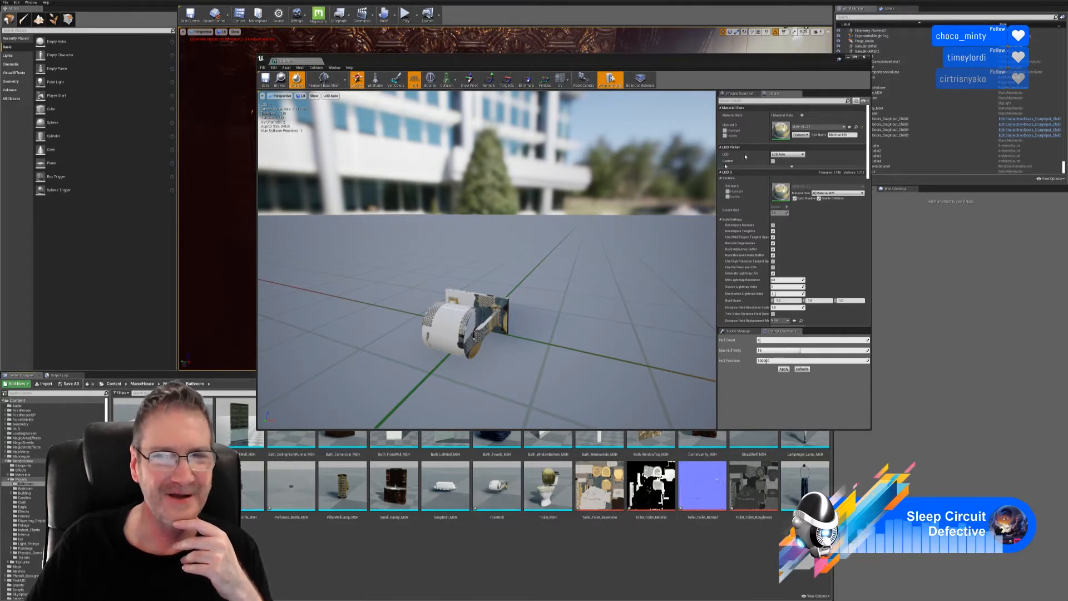
{"action": "left_click", "coordinate": [864, 57]}
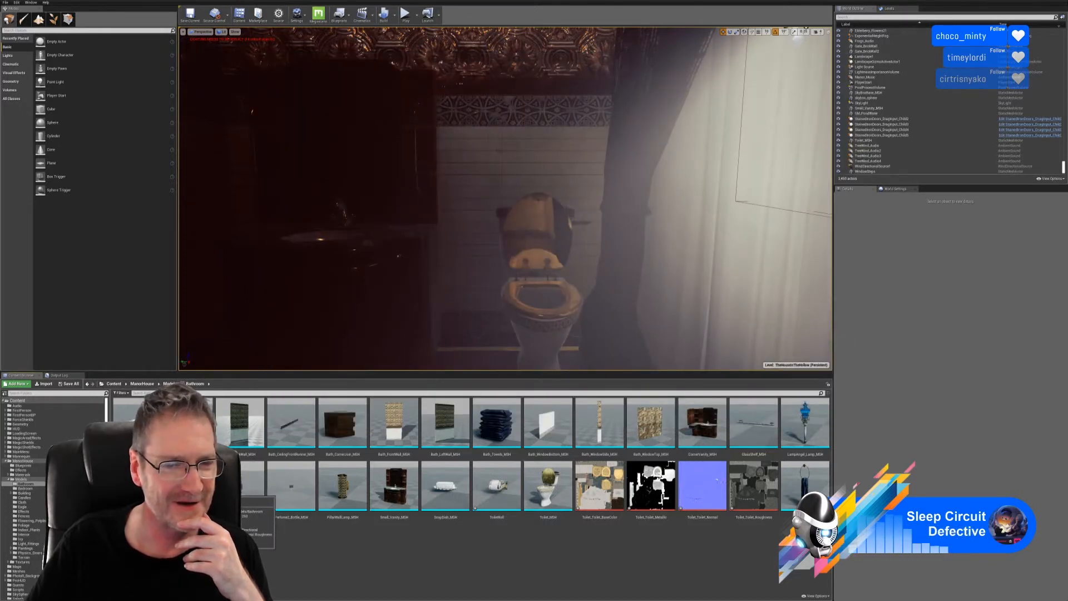
- Reopen the toilet roll material, check the Toilet and ToiletRoll source folders for textures to import, and cancel the import
{"action": "double_click", "coordinate": [182, 487]}
{"action": "left_click", "coordinate": [44, 384]}
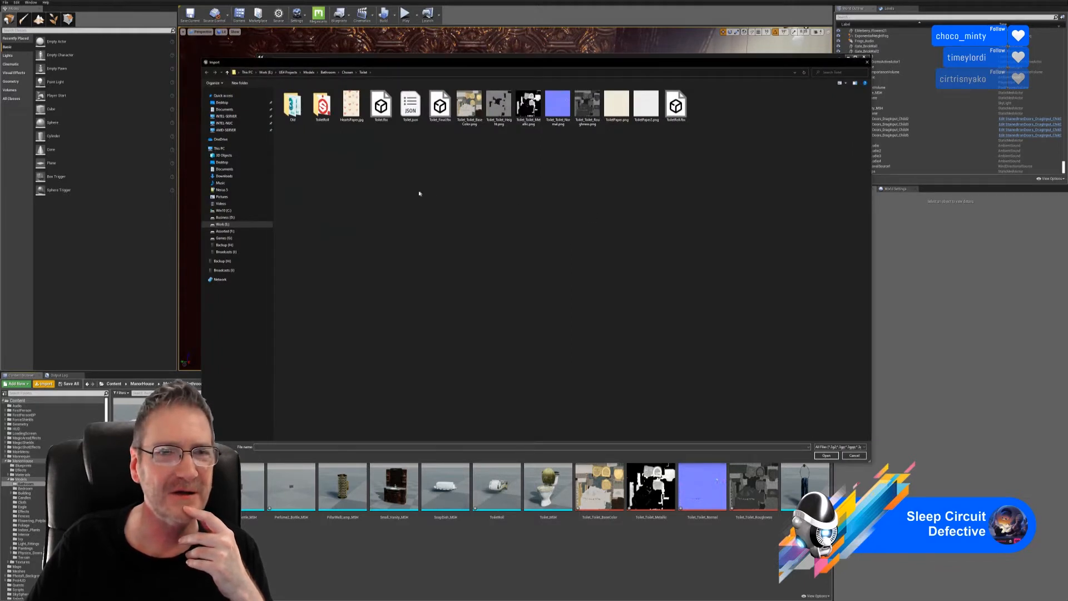
{"action": "double_click", "coordinate": [322, 105]}
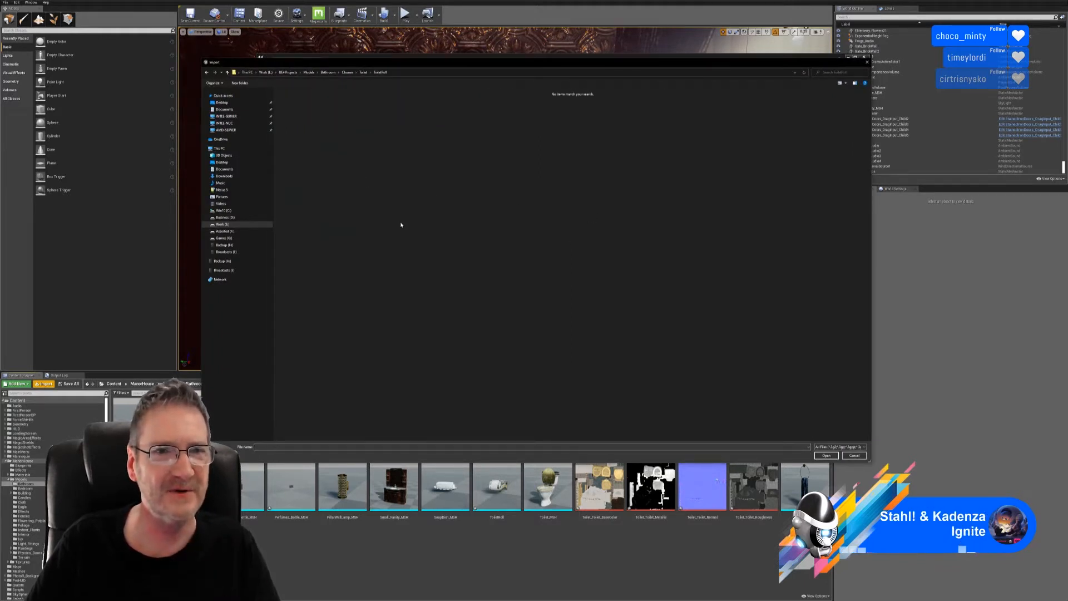
{"action": "left_click", "coordinate": [363, 73]}
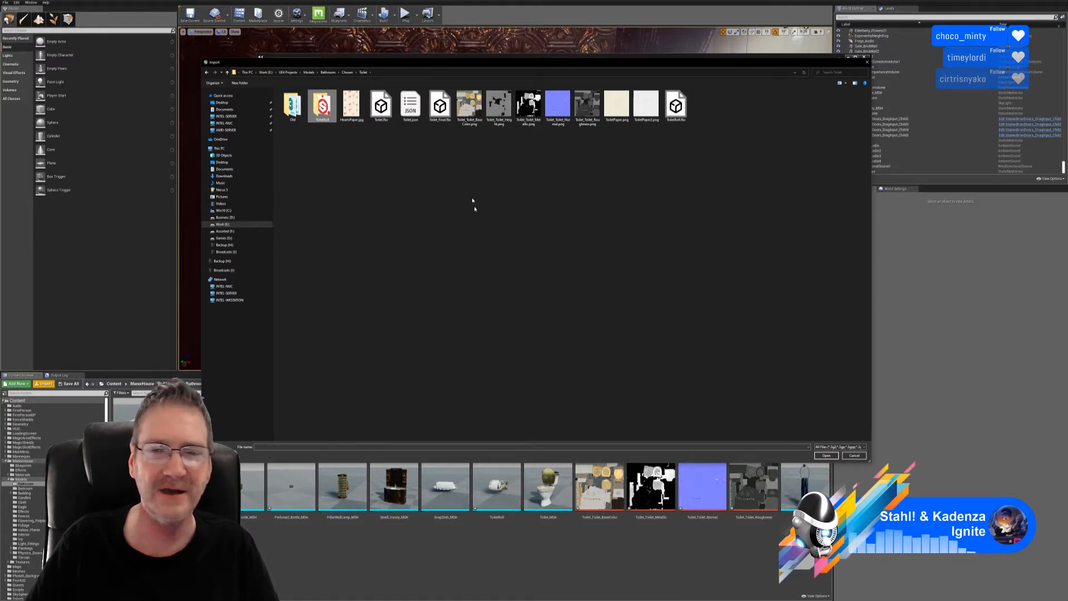
{"action": "left_click", "coordinate": [855, 456]}
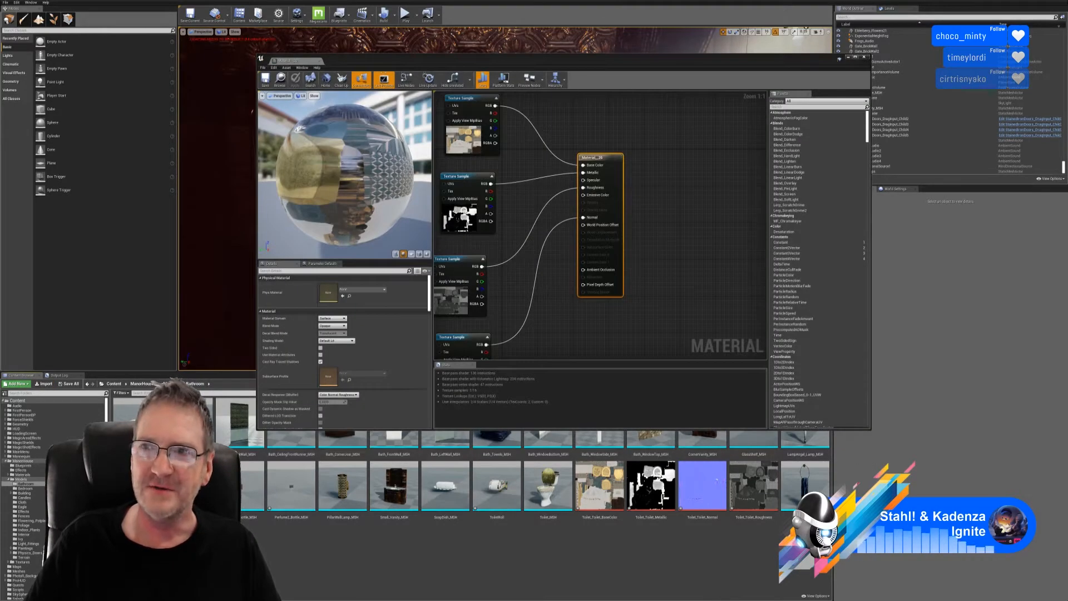
- From the desktop, open the toilet roll's Substance Painter project on Work (E:) in UE4 Projects\Models\Bathroom\Chosen\Toilet\ToiletRoll
{"action": "key", "text": "super+d"}
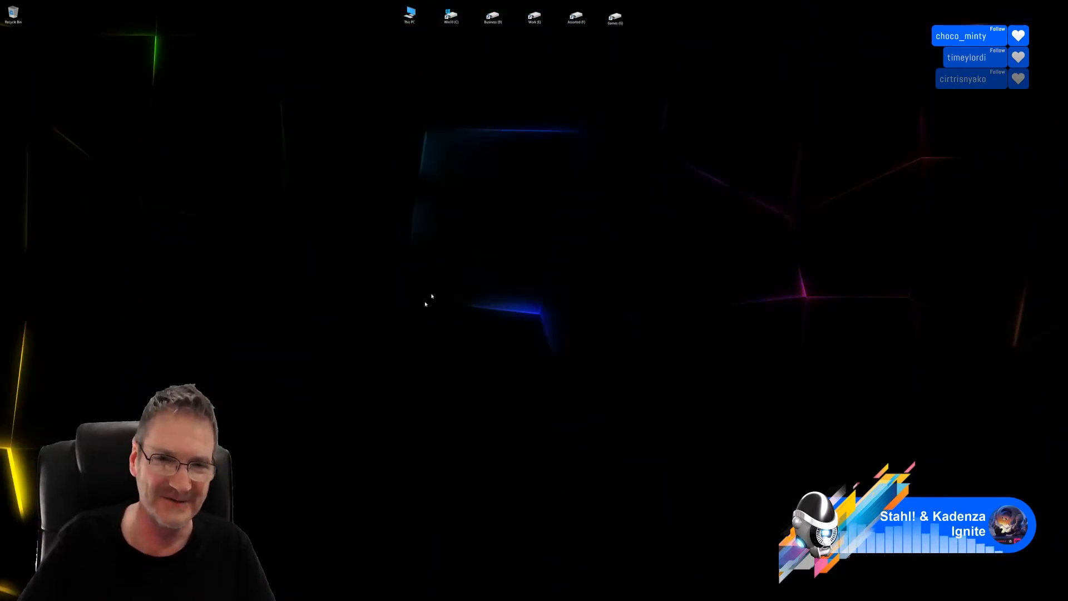
{"action": "double_click", "coordinate": [532, 20]}
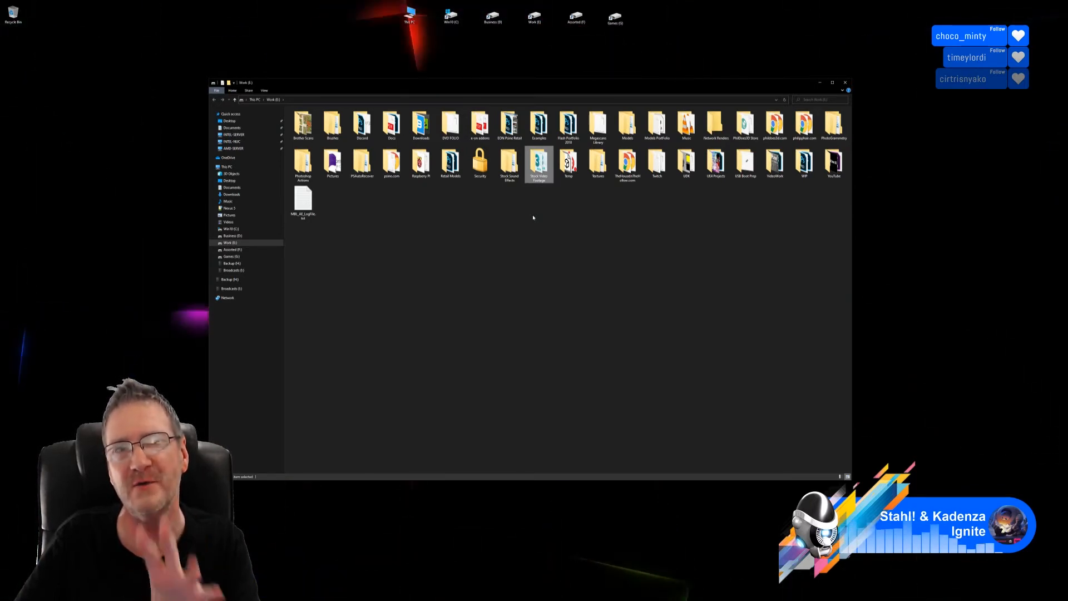
{"action": "left_click", "coordinate": [533, 218]}
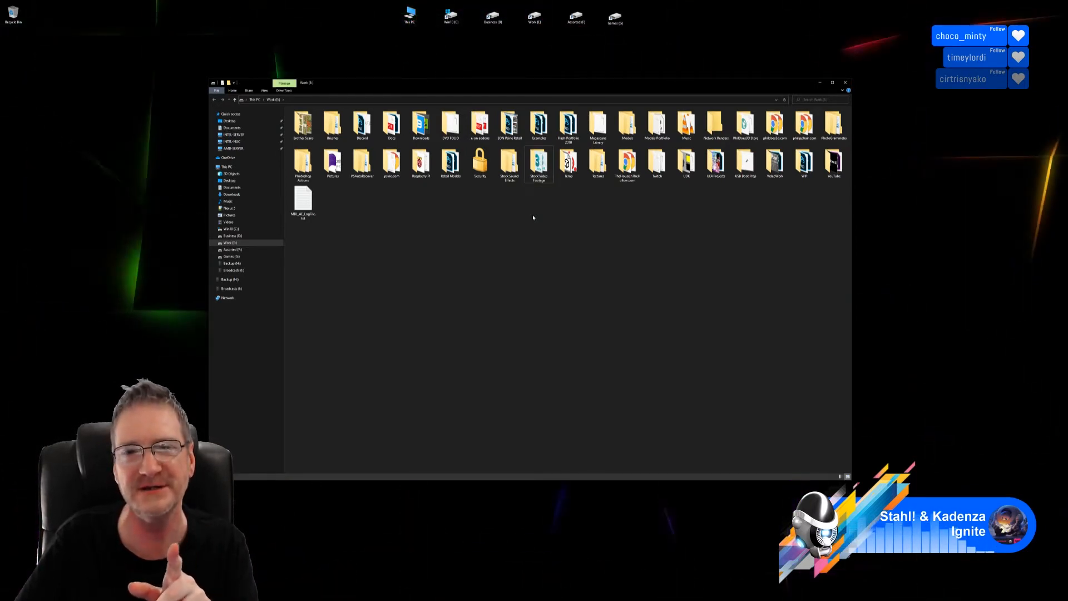
{"action": "double_click", "coordinate": [716, 162]}
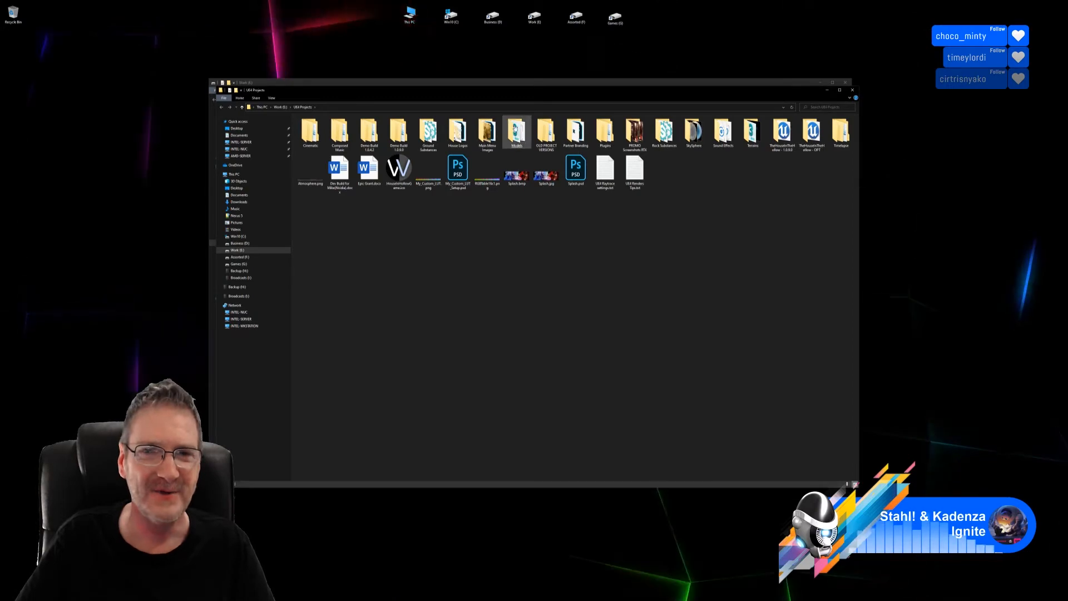
{"action": "double_click", "coordinate": [516, 134]}
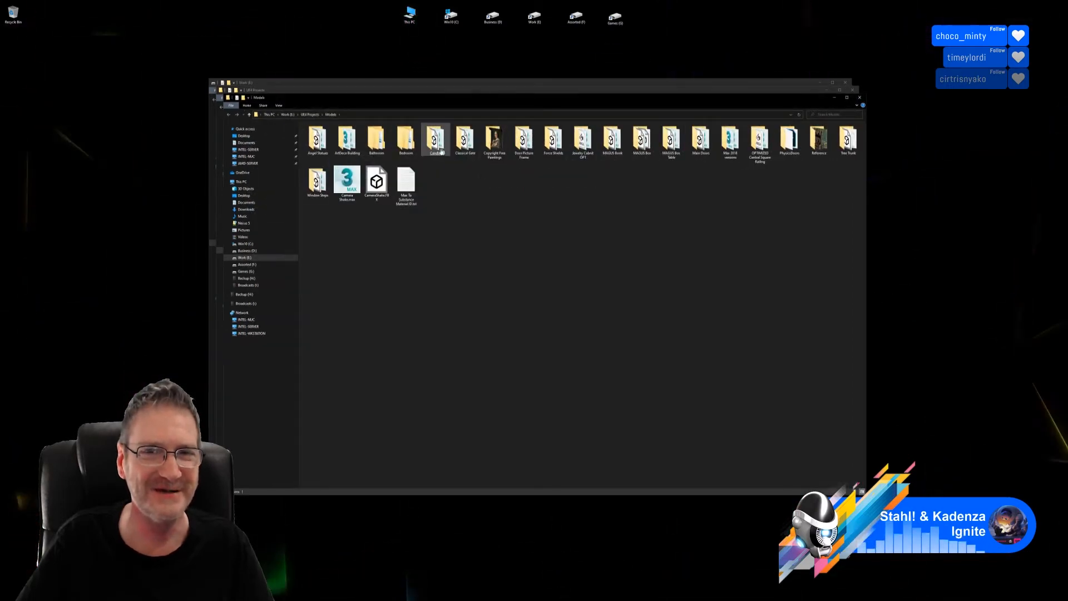
{"action": "double_click", "coordinate": [376, 139]}
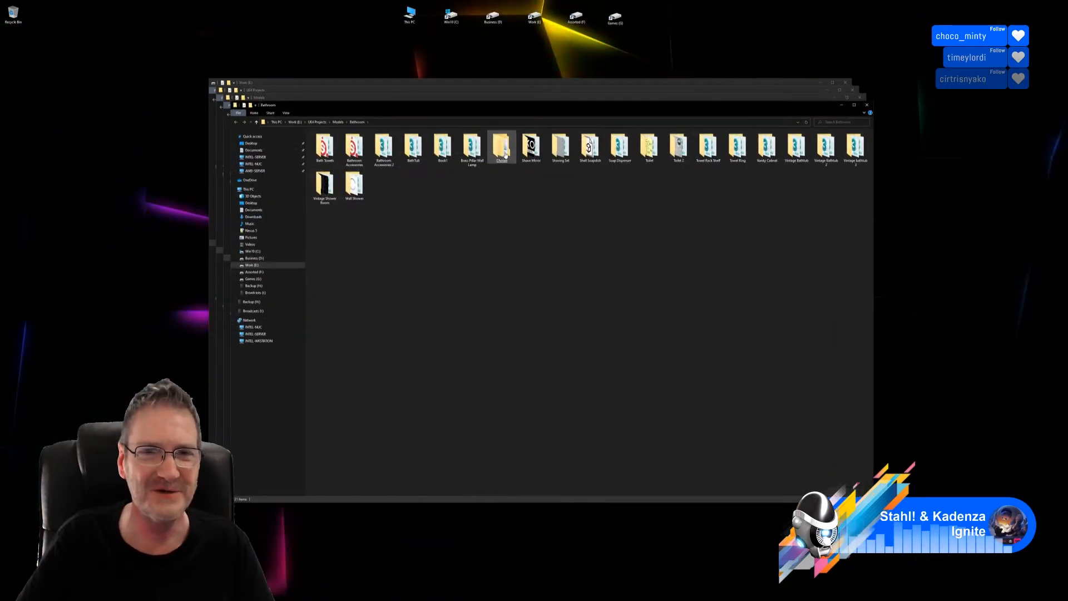
{"action": "double_click", "coordinate": [501, 147]}
{"action": "double_click", "coordinate": [420, 161]}
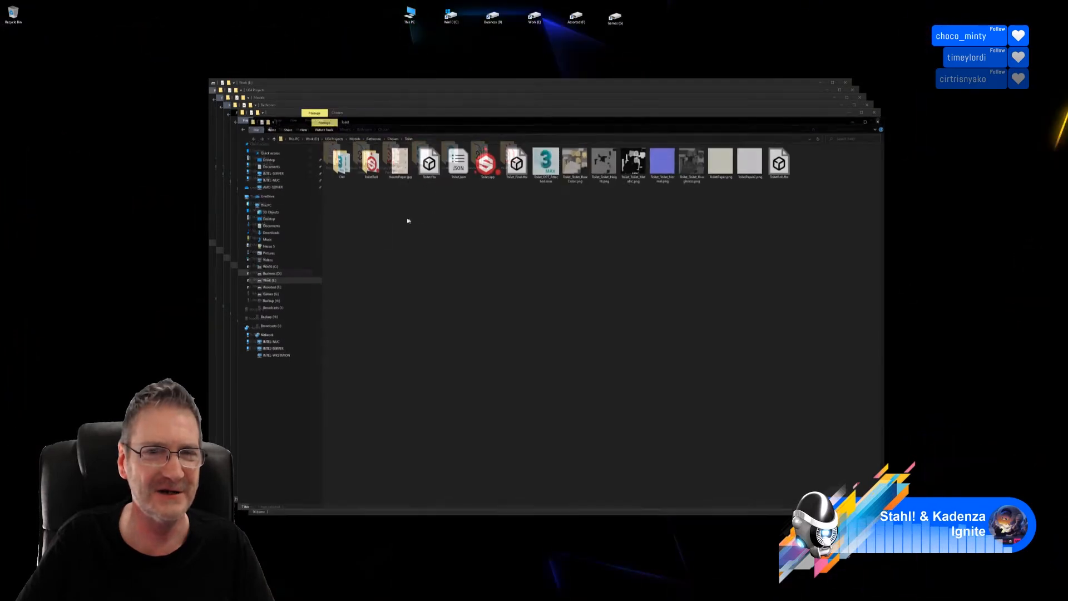
{"action": "double_click", "coordinate": [340, 167]}
{"action": "double_click", "coordinate": [344, 172]}
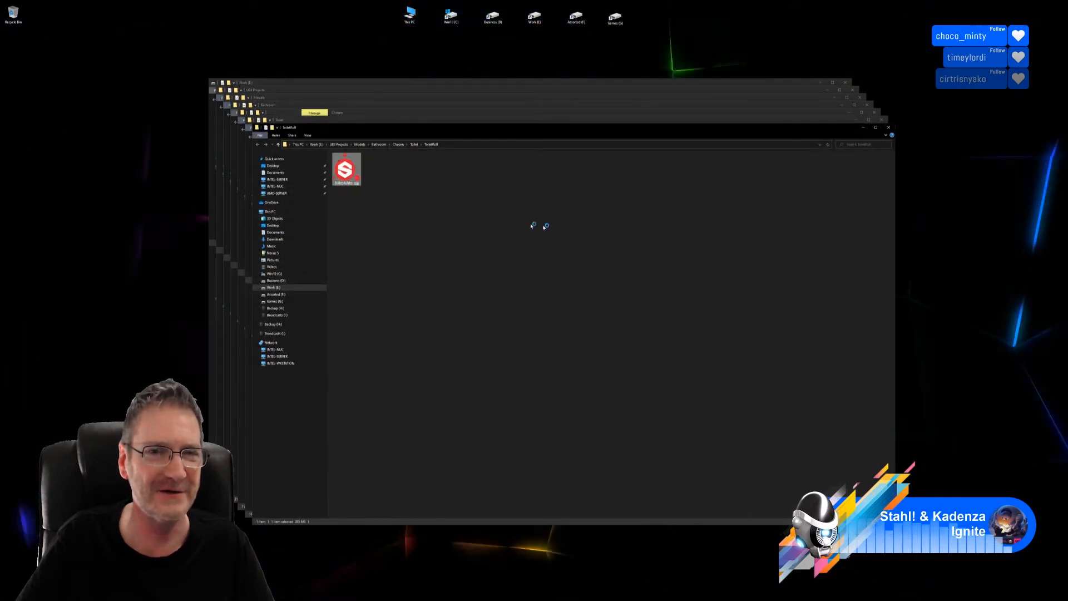
- Close all the open File Explorer windows while Substance Painter loads
{"action": "left_click", "coordinate": [888, 128]}
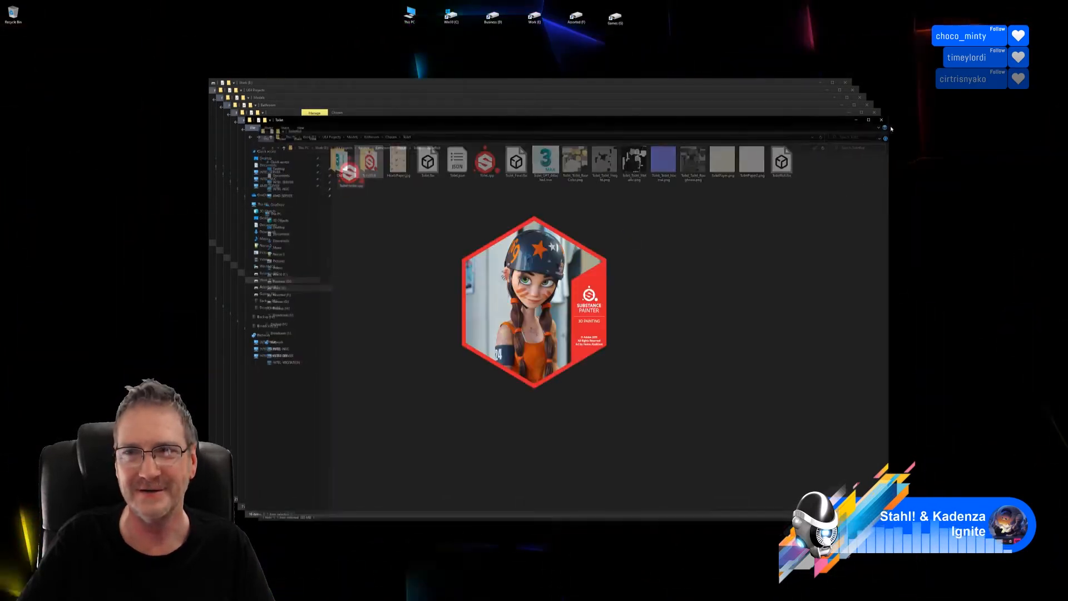
{"action": "left_click", "coordinate": [881, 120]}
{"action": "left_click", "coordinate": [874, 113]}
{"action": "left_click", "coordinate": [866, 105]}
{"action": "left_click", "coordinate": [859, 98]}
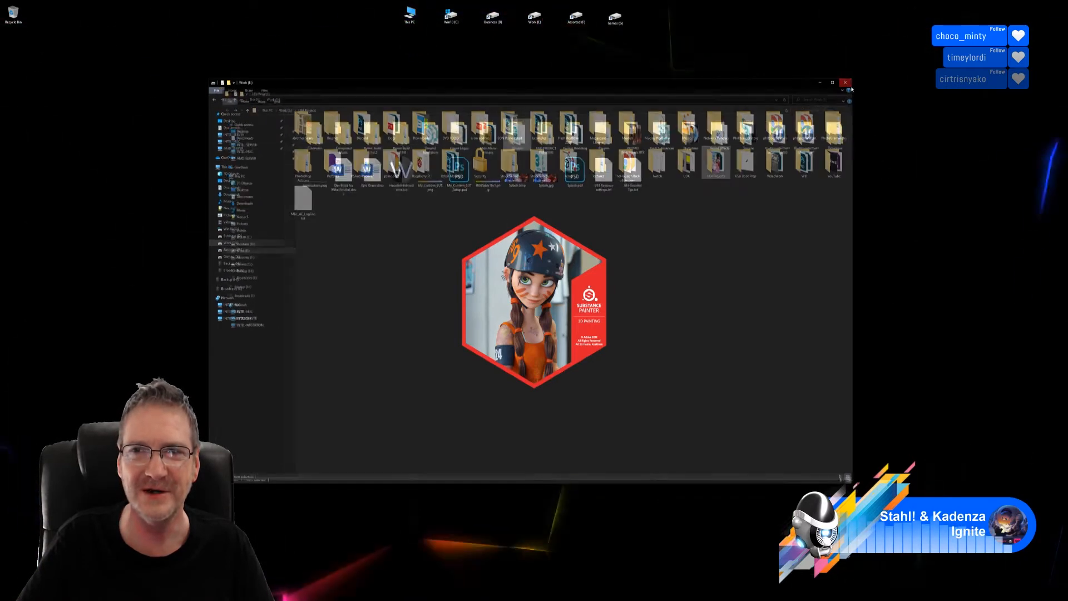
{"action": "left_click", "coordinate": [852, 90]}
{"action": "left_click", "coordinate": [845, 82]}
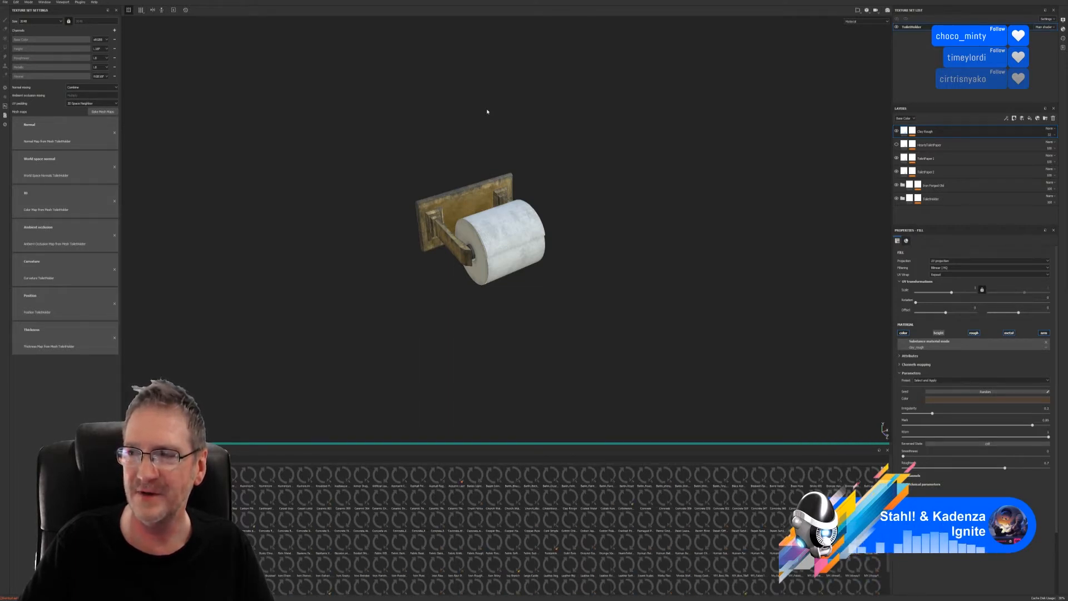
- Start a texture export and set its output folder to UE4 Projects\Models\Bathroom\Chosen\Toilet\ToiletRoll on Work (E:)
{"action": "left_click", "coordinate": [9, 2]}
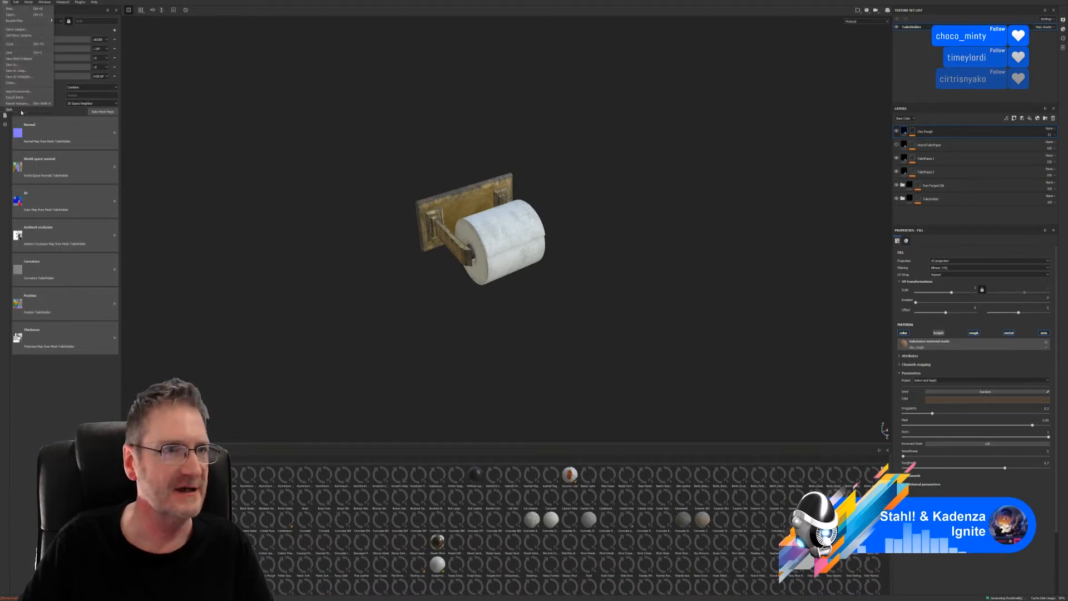
{"action": "left_click", "coordinate": [20, 104]}
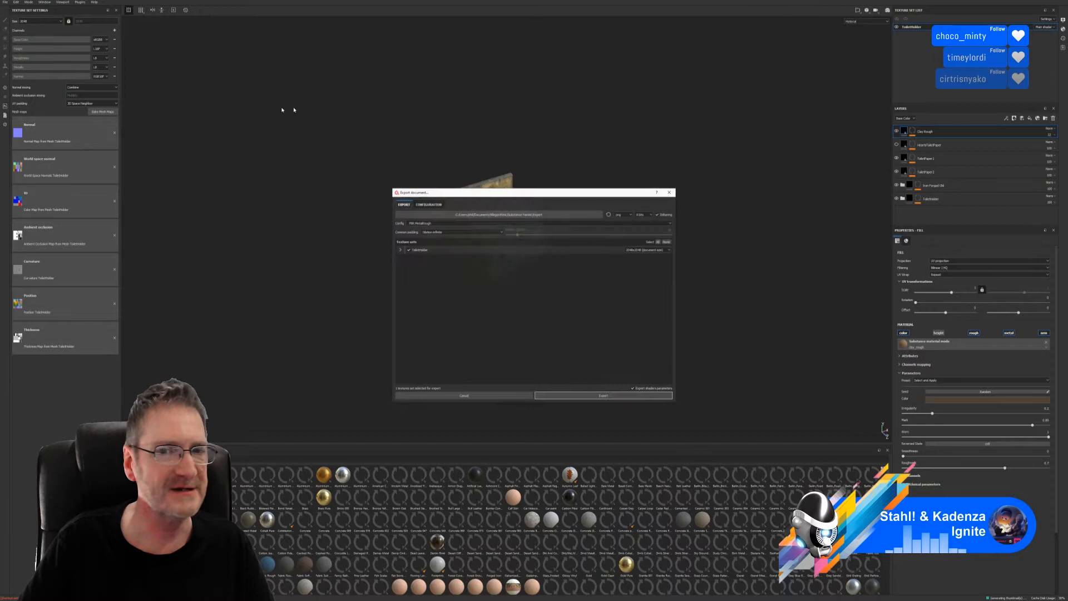
{"action": "left_click", "coordinate": [531, 218]}
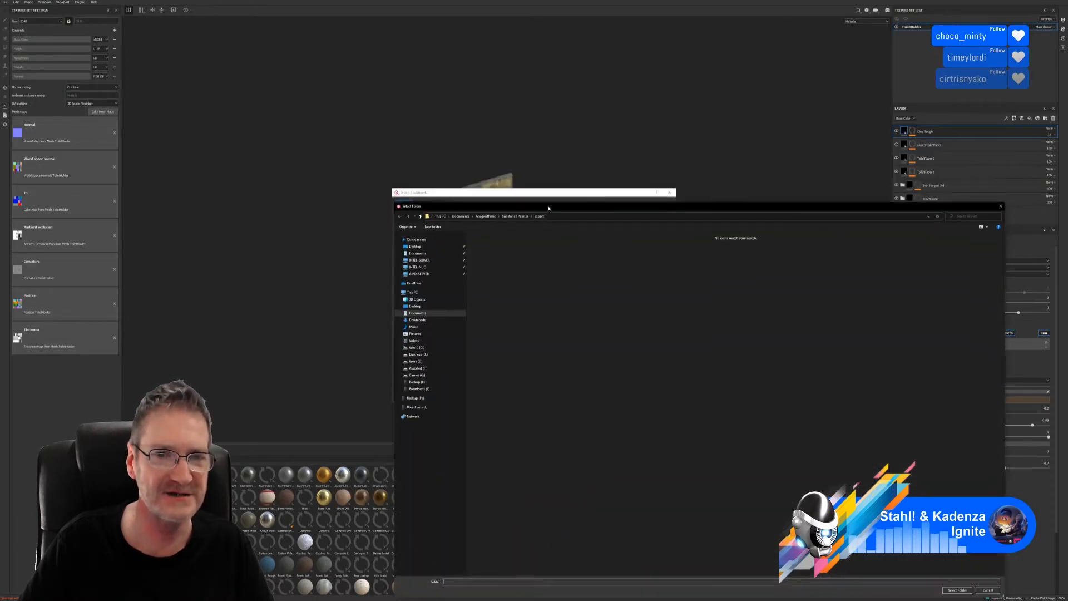
{"action": "left_click_drag", "start_coordinate": [549, 208], "coordinate": [426, 104]}
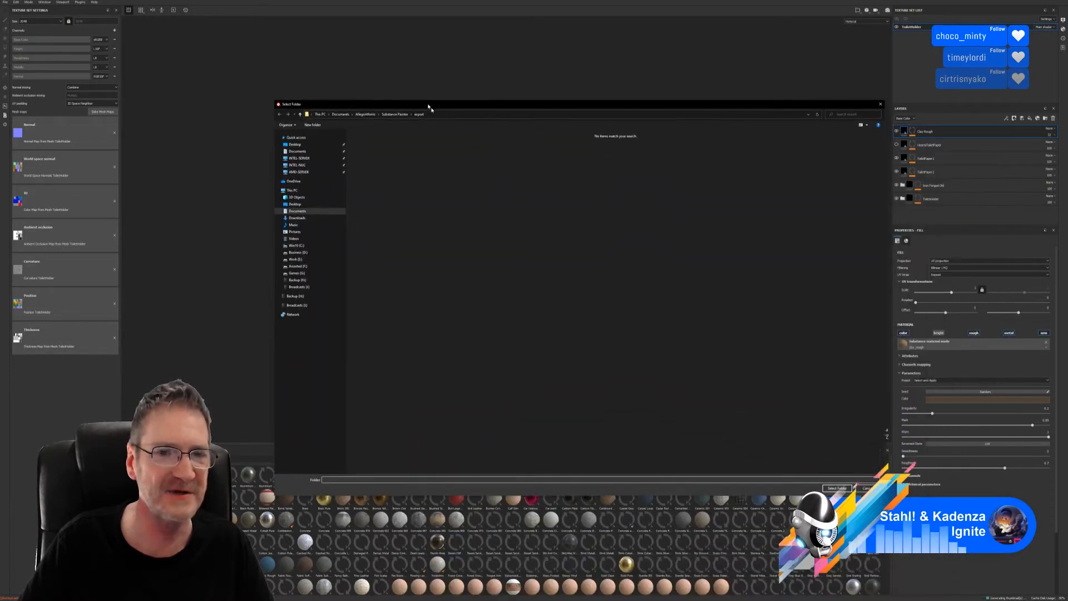
{"action": "left_click", "coordinate": [291, 258]}
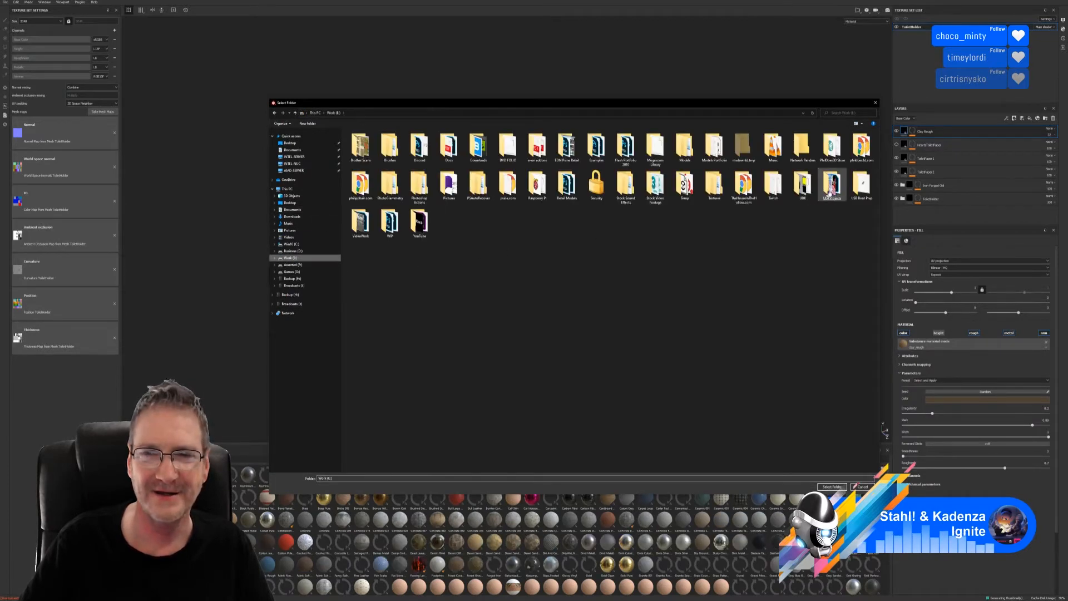
{"action": "double_click", "coordinate": [832, 186]}
{"action": "double_click", "coordinate": [569, 158]}
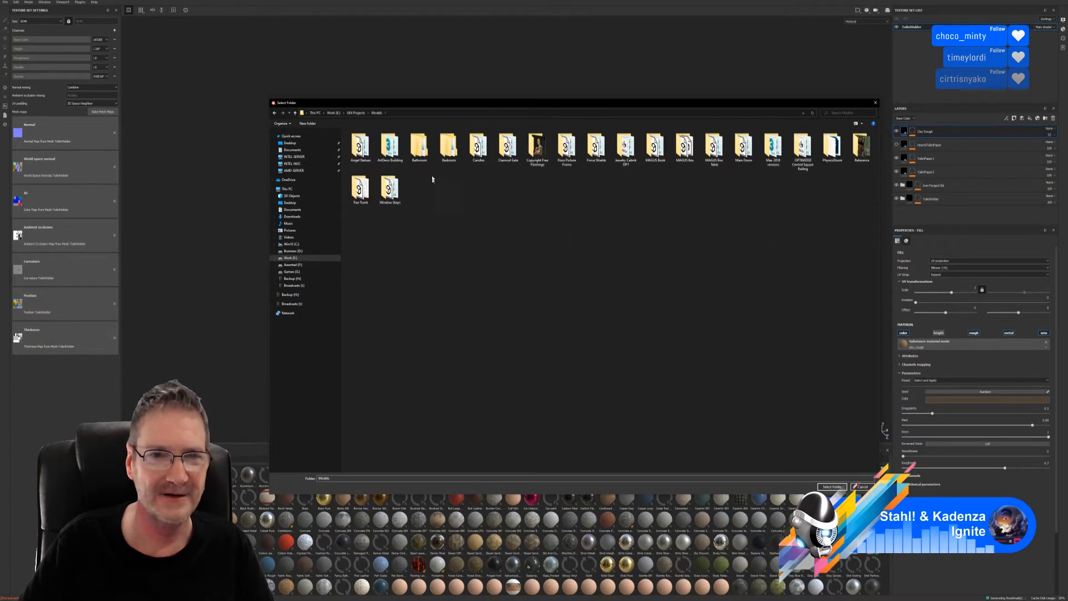
{"action": "double_click", "coordinate": [424, 154]}
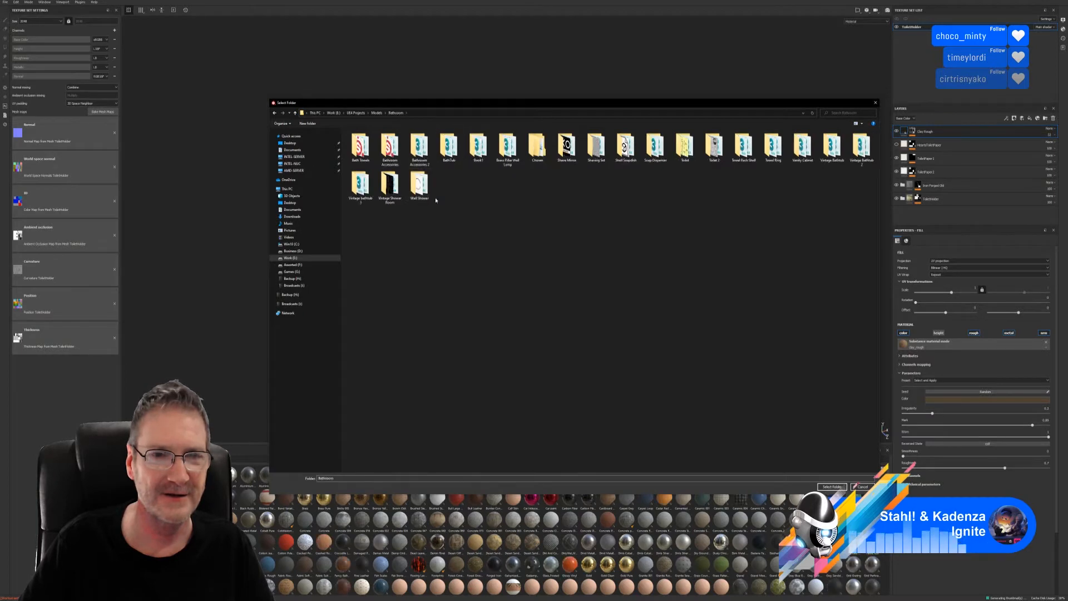
{"action": "double_click", "coordinate": [543, 154]}
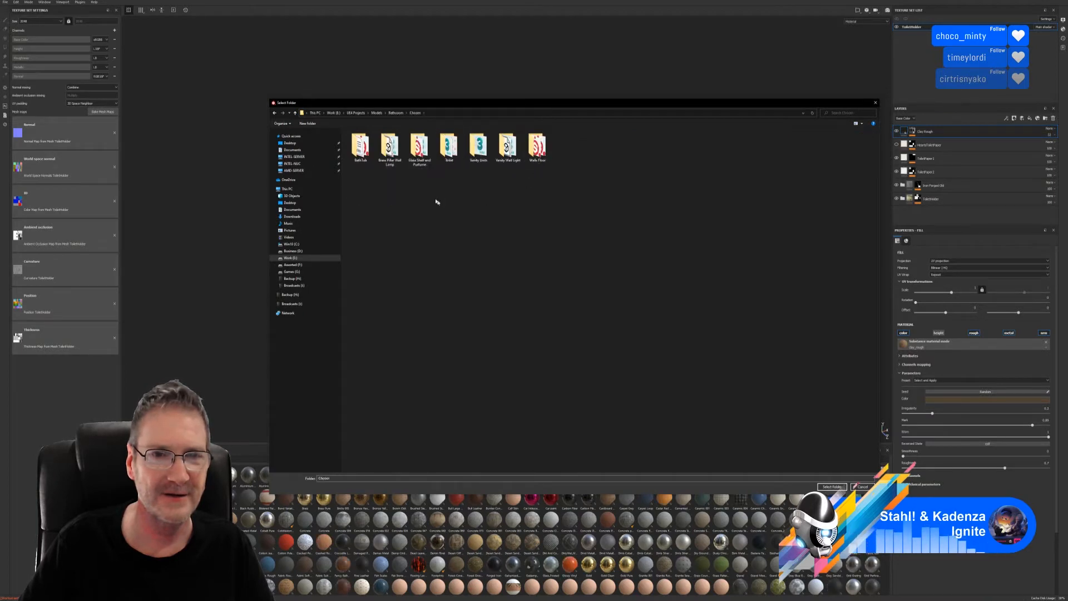
{"action": "double_click", "coordinate": [449, 150]}
{"action": "double_click", "coordinate": [389, 147]}
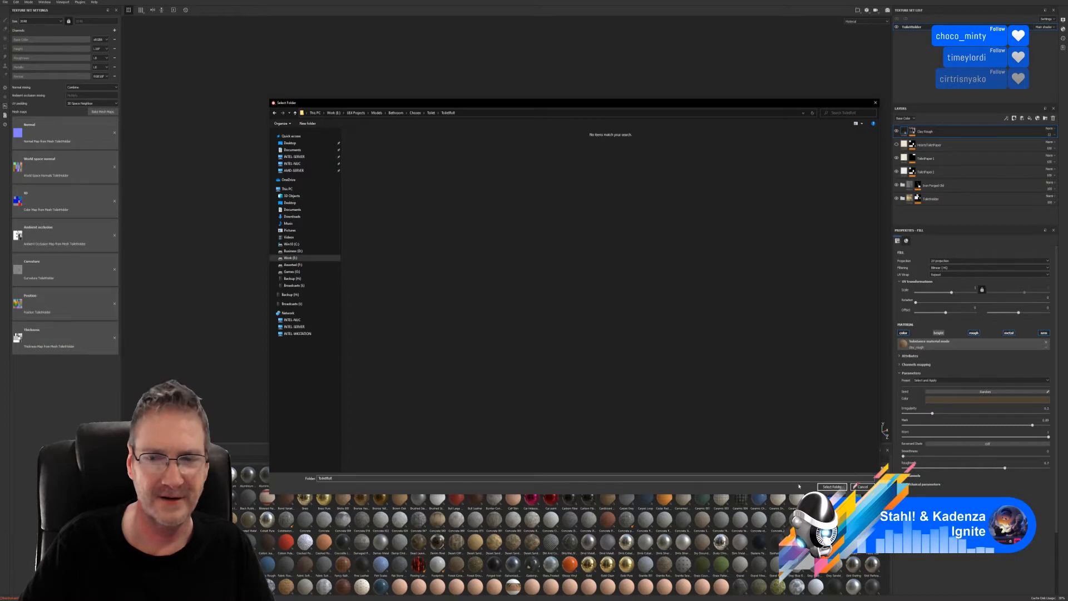
{"action": "left_click", "coordinate": [829, 487]}
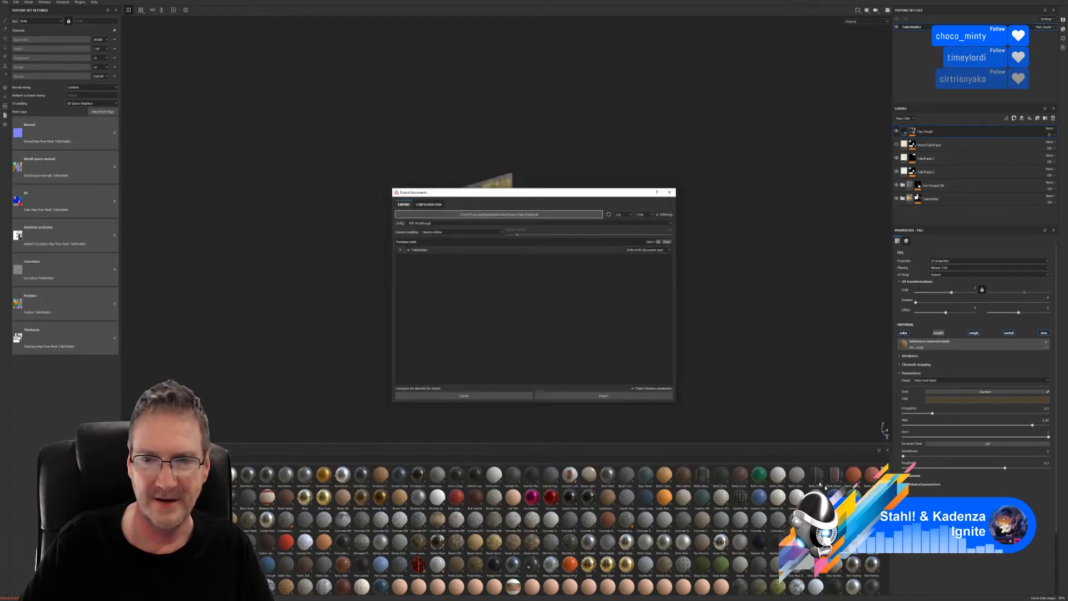
- Choose a smaller export resolution for the toilet roll holder's texture set and export its textures
{"action": "left_click", "coordinate": [668, 250]}
{"action": "left_click", "coordinate": [655, 270]}
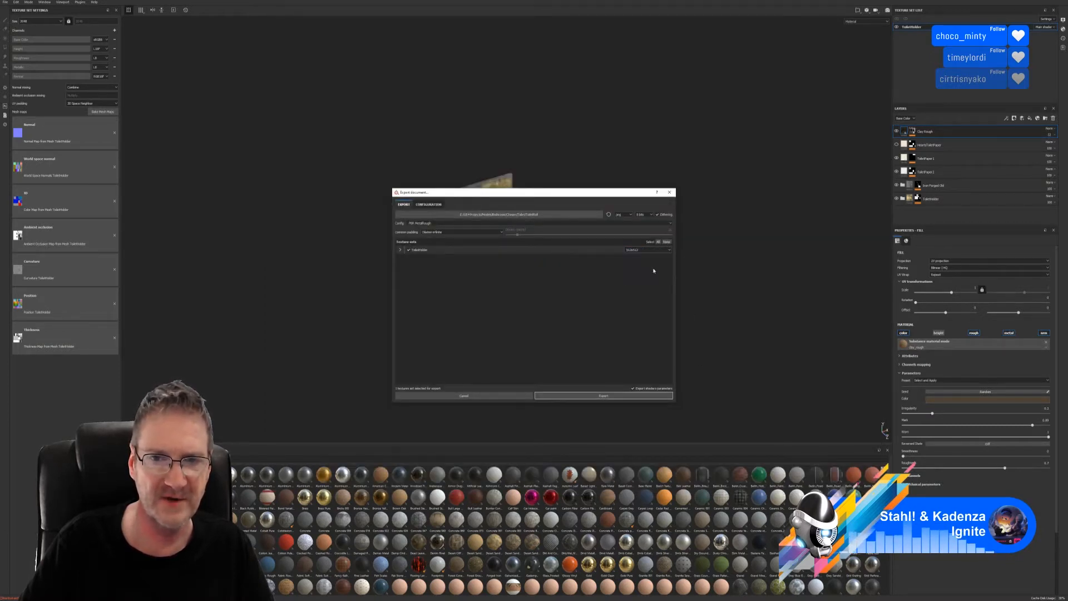
{"action": "left_click", "coordinate": [611, 397]}
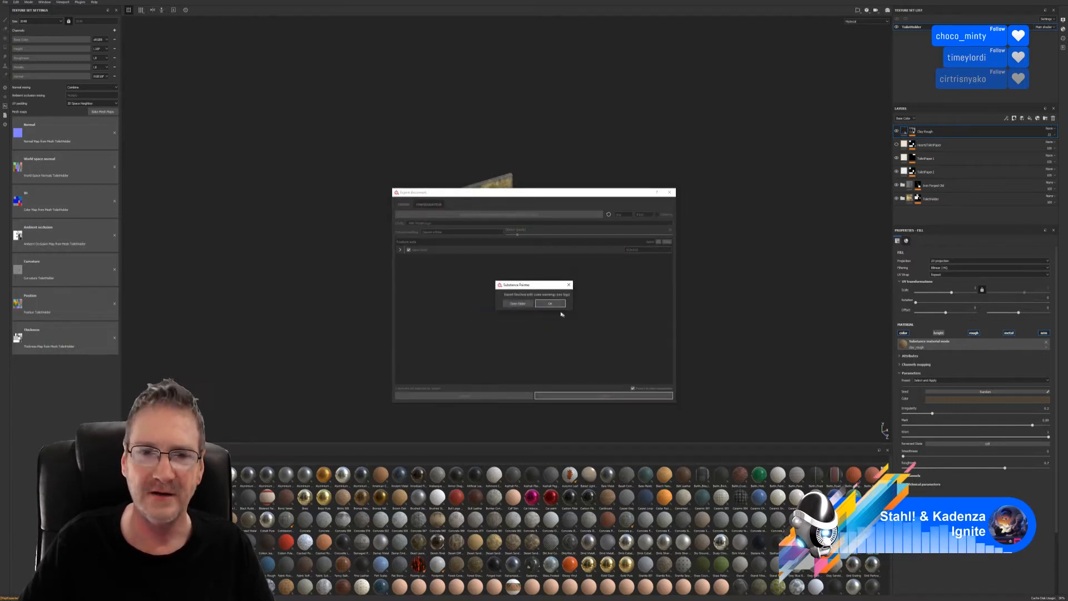
{"action": "left_click", "coordinate": [552, 306]}
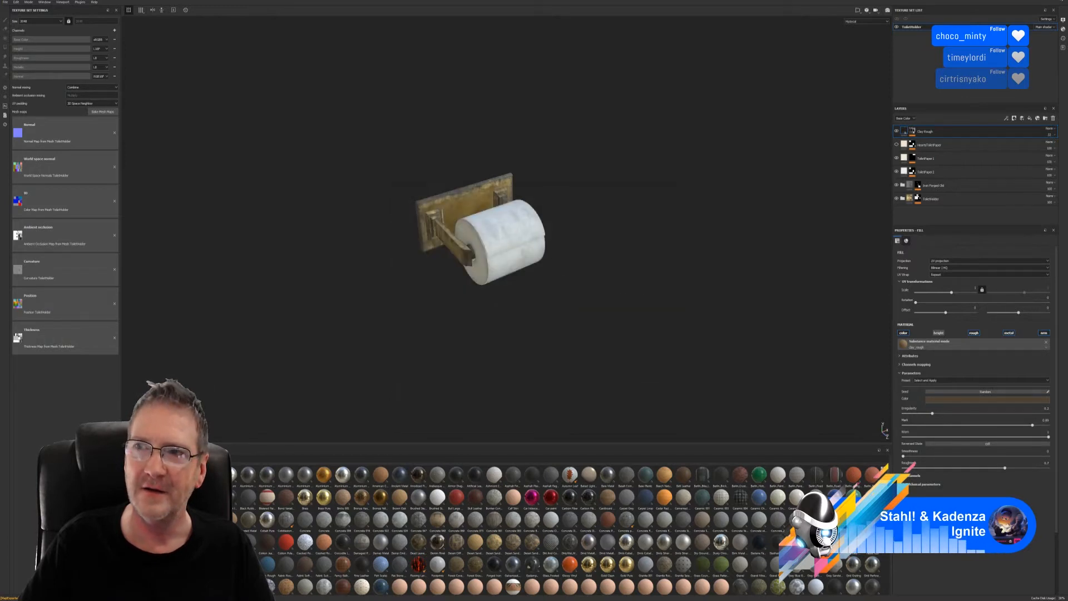
- Save the toilet roll Substance Painter project and return to the desktop
{"action": "left_click", "coordinate": [6, 2]}
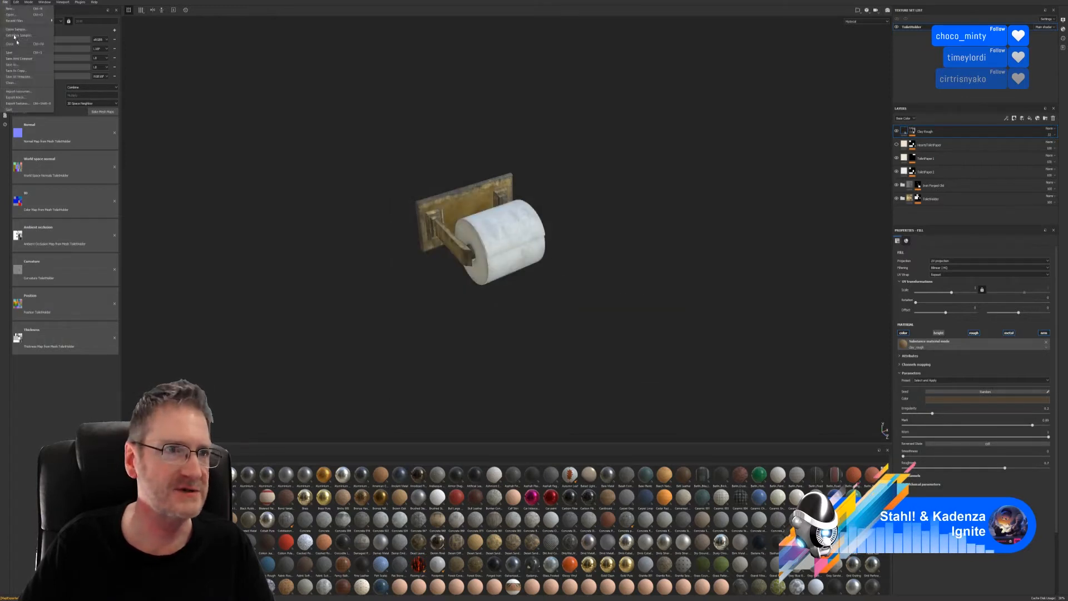
{"action": "left_click", "coordinate": [18, 53]}
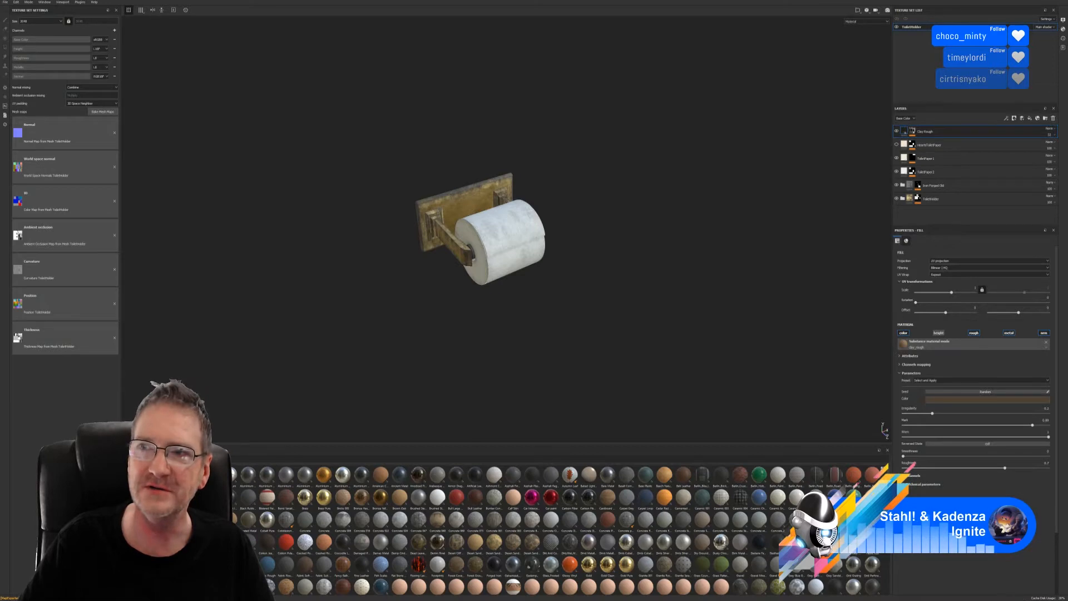
{"action": "key", "text": "super+d"}
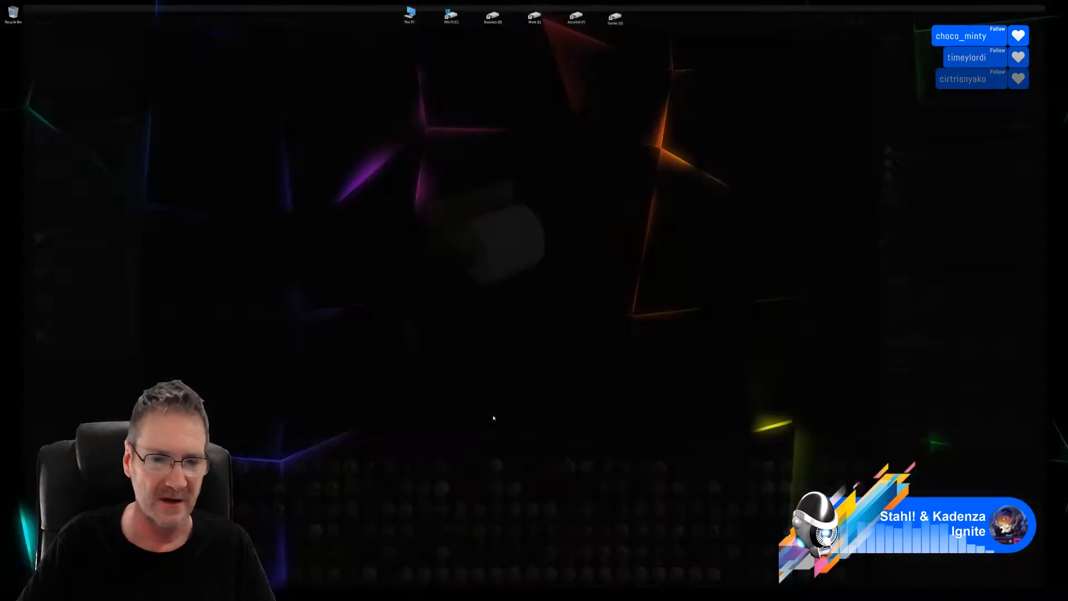
- Switch to Unreal and import the toilet holder's BaseColor, Metallic, Normal and Roughness textures from the ToiletRoll folder into the Bathroom content
{"action": "left_click", "coordinate": [234, 599]}
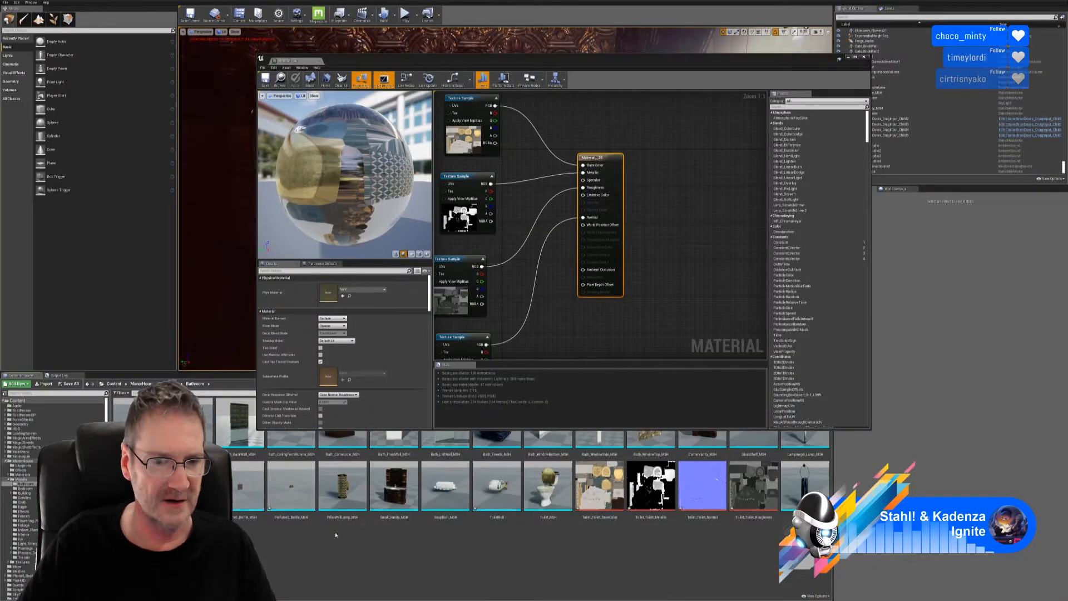
{"action": "left_click", "coordinate": [45, 384]}
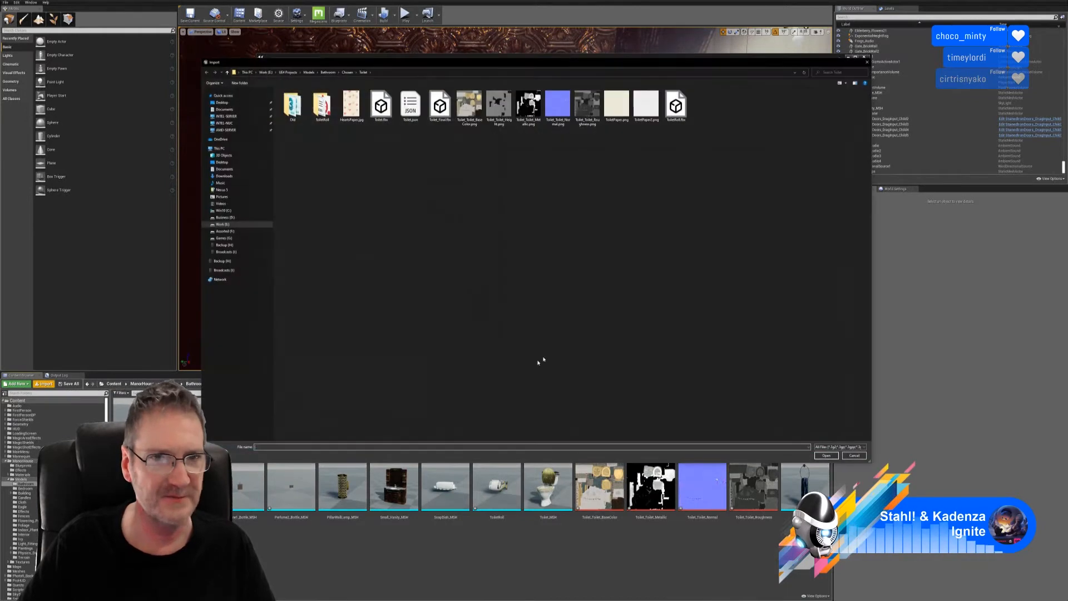
{"action": "double_click", "coordinate": [323, 106]}
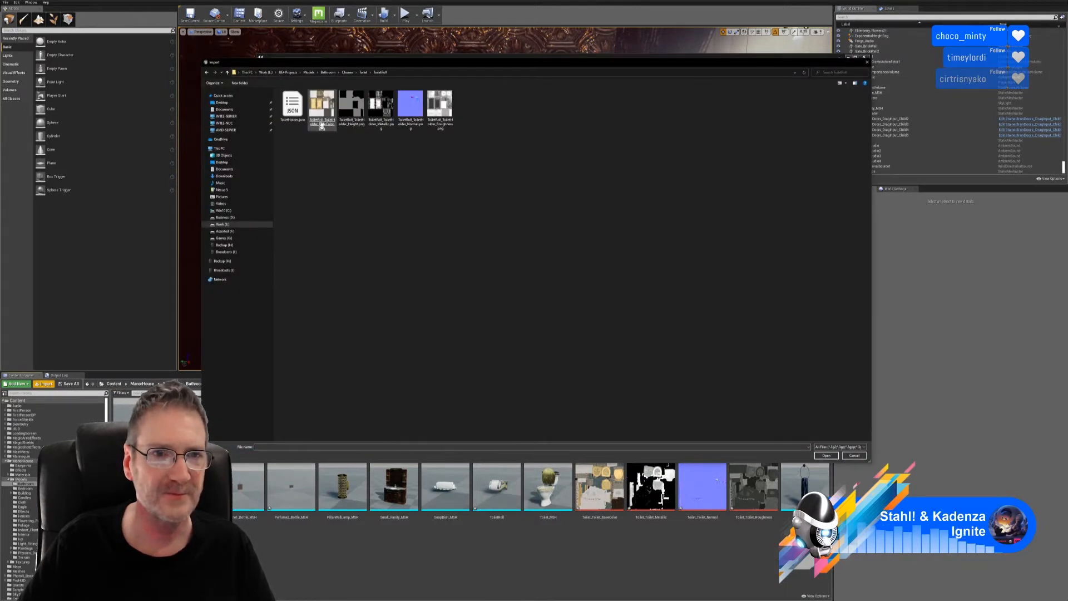
{"action": "left_click", "coordinate": [383, 123], "text": "ctrl"}
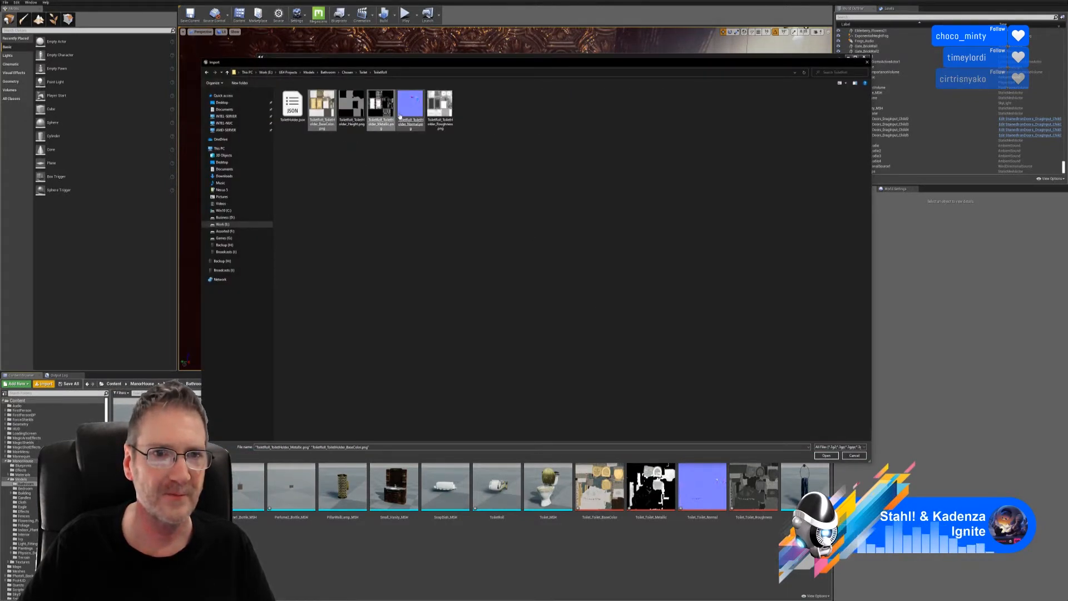
{"action": "left_click", "coordinate": [401, 116], "text": "ctrl"}
{"action": "left_click", "coordinate": [438, 109], "text": "ctrl"}
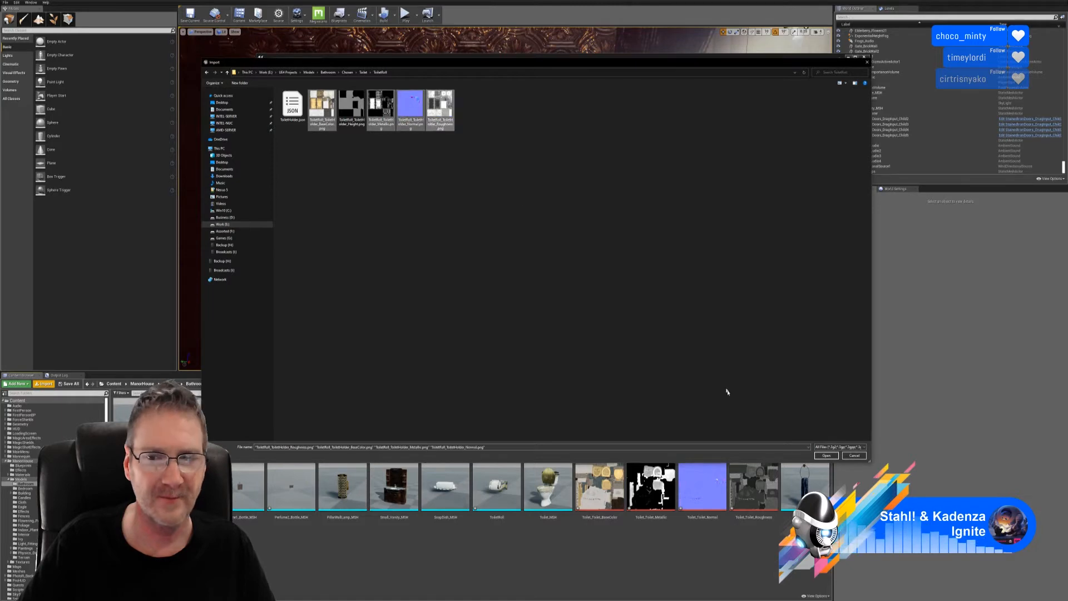
{"action": "left_click", "coordinate": [826, 455]}
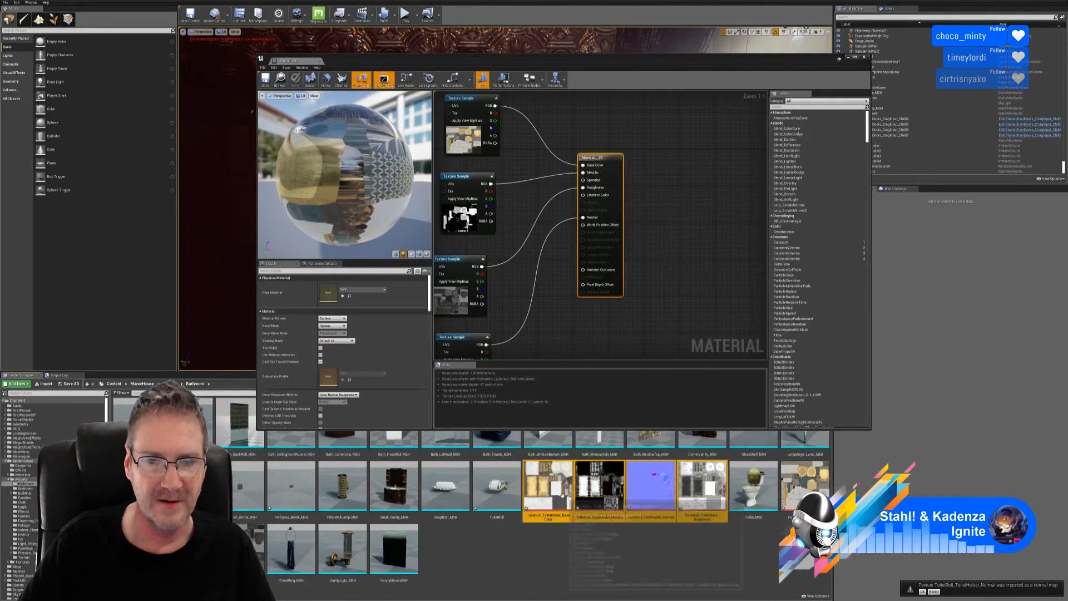
- Add the four imported toilet holder textures to the material graph and delete the four old texture samples
{"action": "left_click_drag", "start_coordinate": [562, 495], "coordinate": [669, 161]}
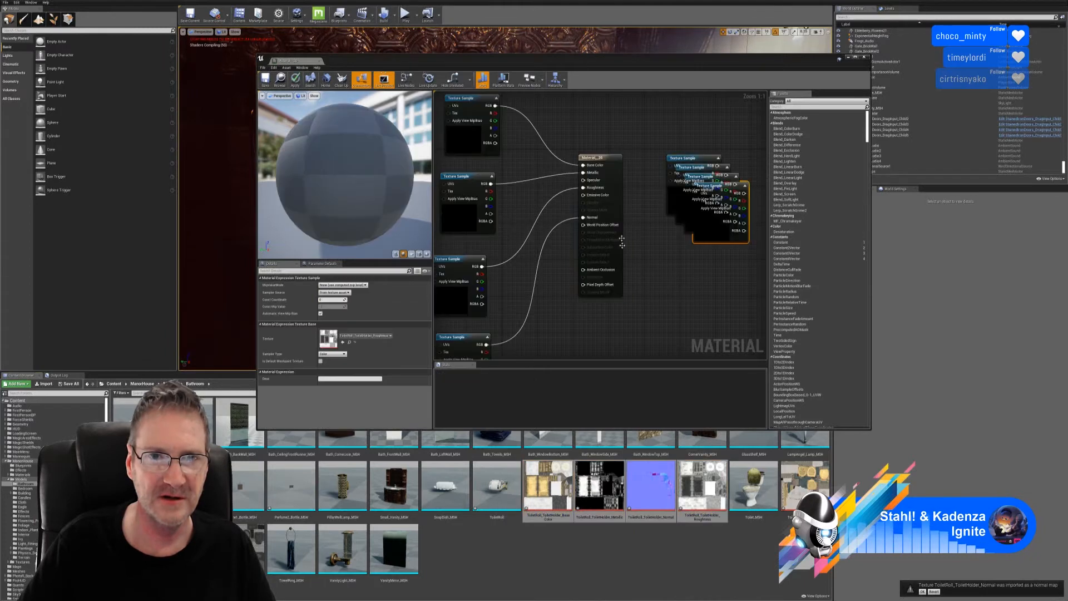
{"action": "scroll", "coordinate": [605, 312], "scroll_direction": "down", "scroll_amount": 3}
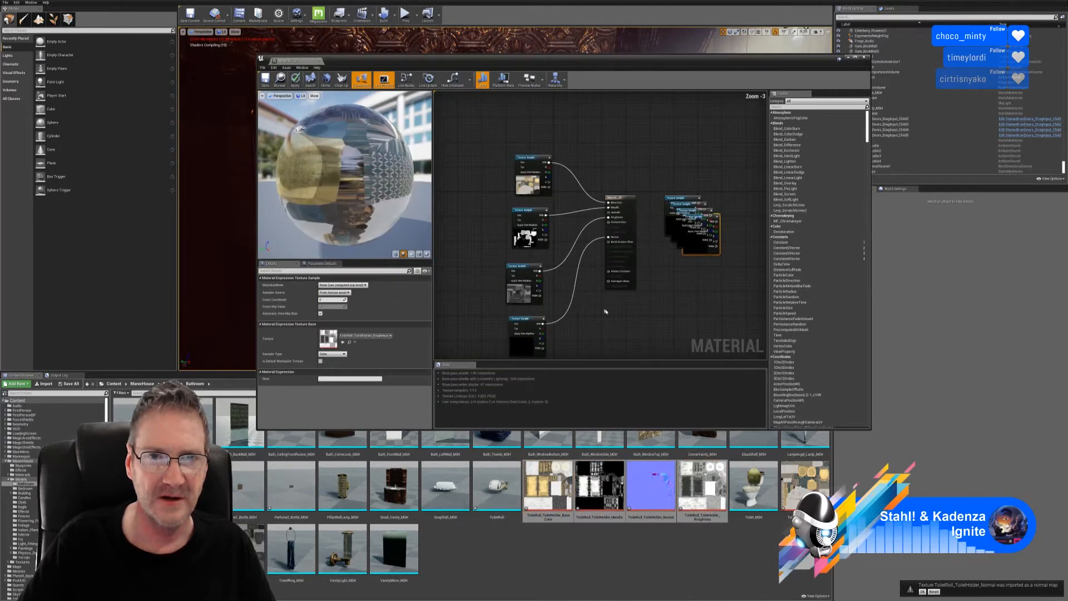
{"action": "left_click_drag", "start_coordinate": [483, 197], "coordinate": [578, 359]}
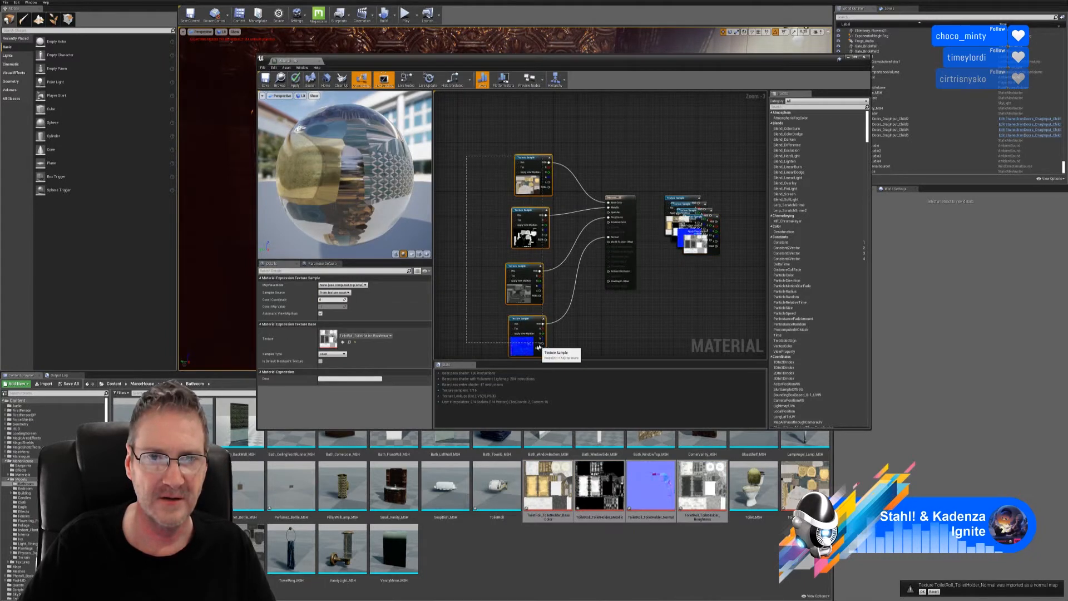
{"action": "key", "text": "Delete"}
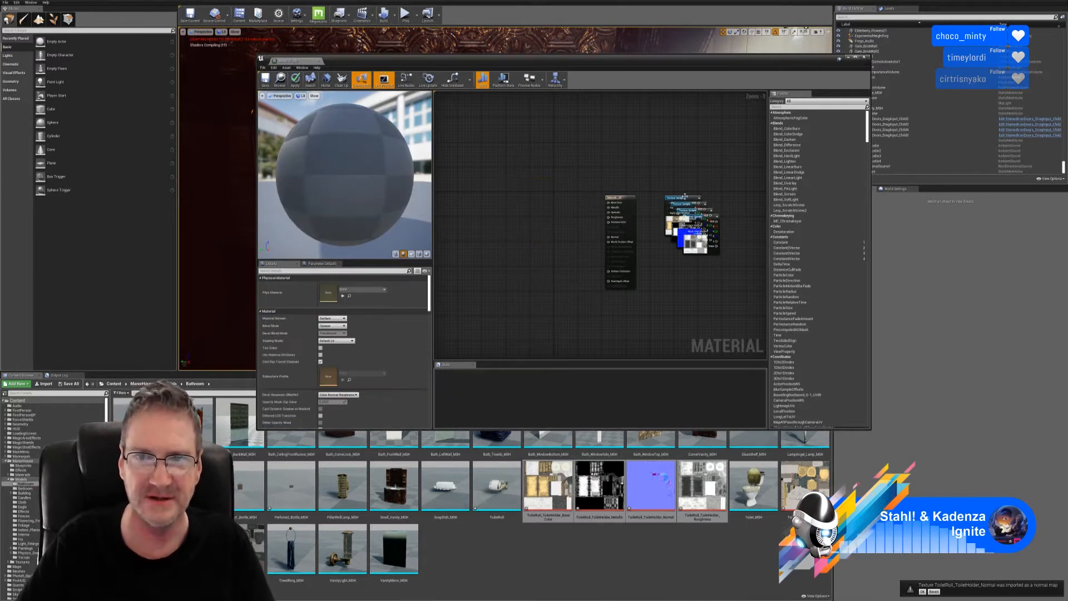
- Arrange the new texture samples in a column before the material node, ordered base color, metallic, roughness and normal
{"action": "left_click_drag", "start_coordinate": [685, 199], "coordinate": [530, 183]}
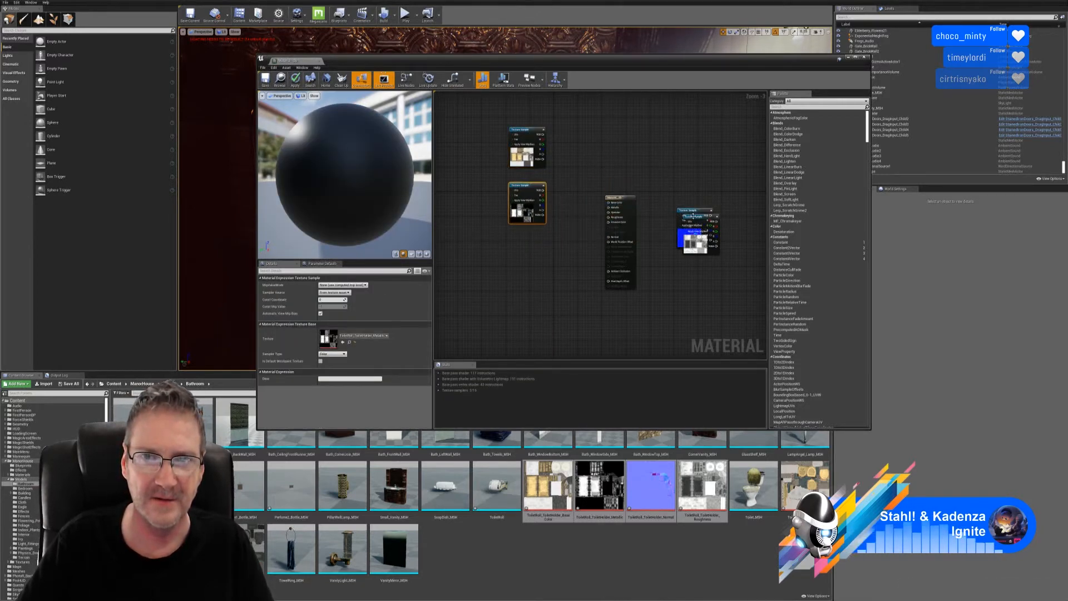
{"action": "left_click_drag", "start_coordinate": [693, 217], "coordinate": [522, 242]}
{"action": "left_click_drag", "start_coordinate": [700, 215], "coordinate": [519, 295]}
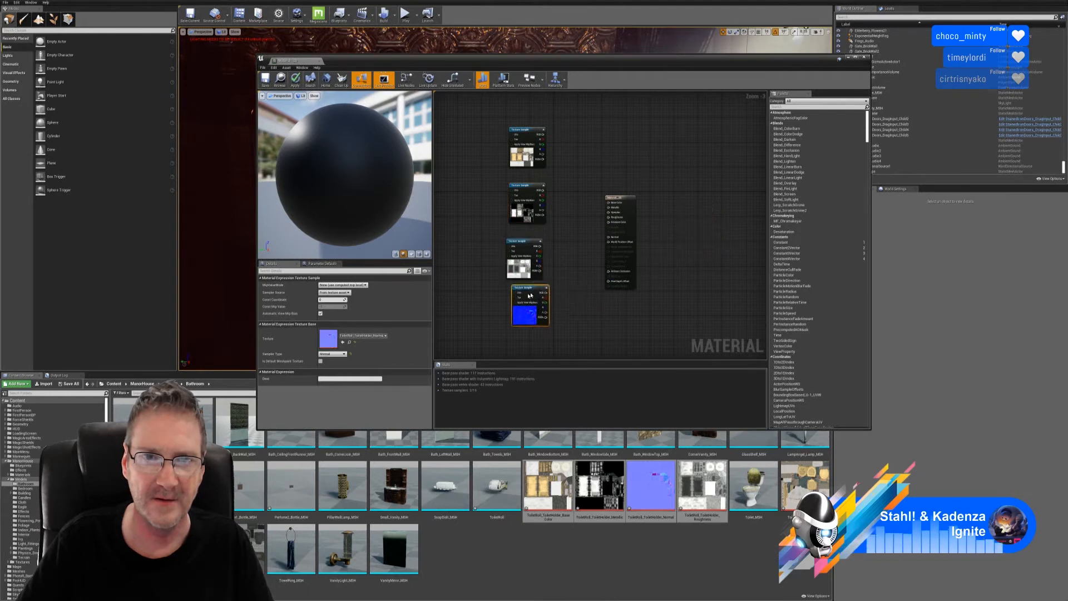
- Connect the texture samples to Base Color, Metallic, Roughness and Normal, then apply the material and close its editor
{"action": "scroll", "coordinate": [590, 255], "scroll_direction": "up", "scroll_amount": 2}
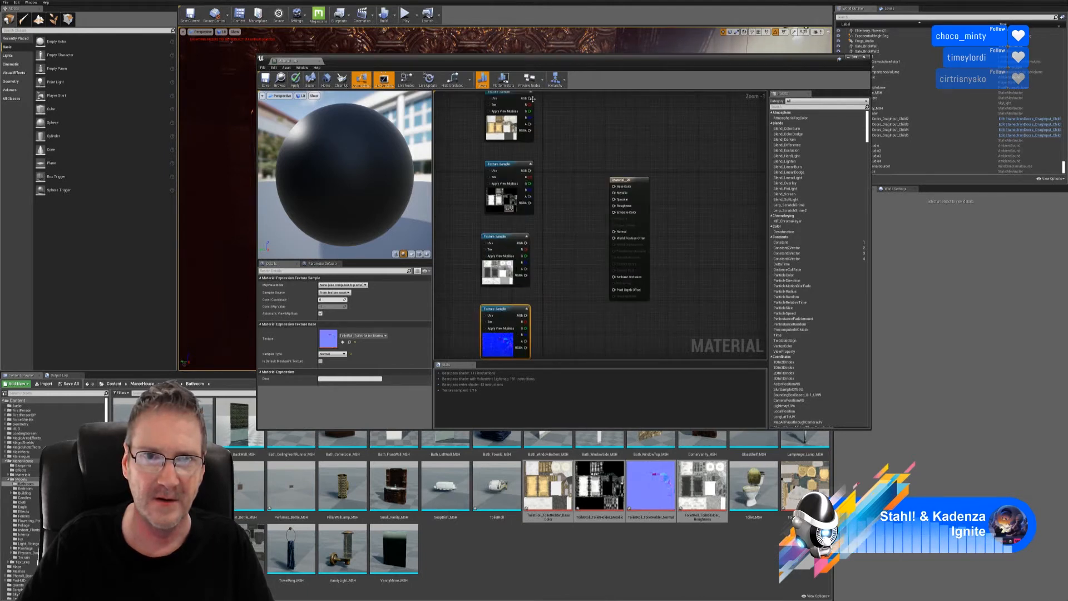
{"action": "left_click_drag", "start_coordinate": [530, 99], "coordinate": [594, 165]}
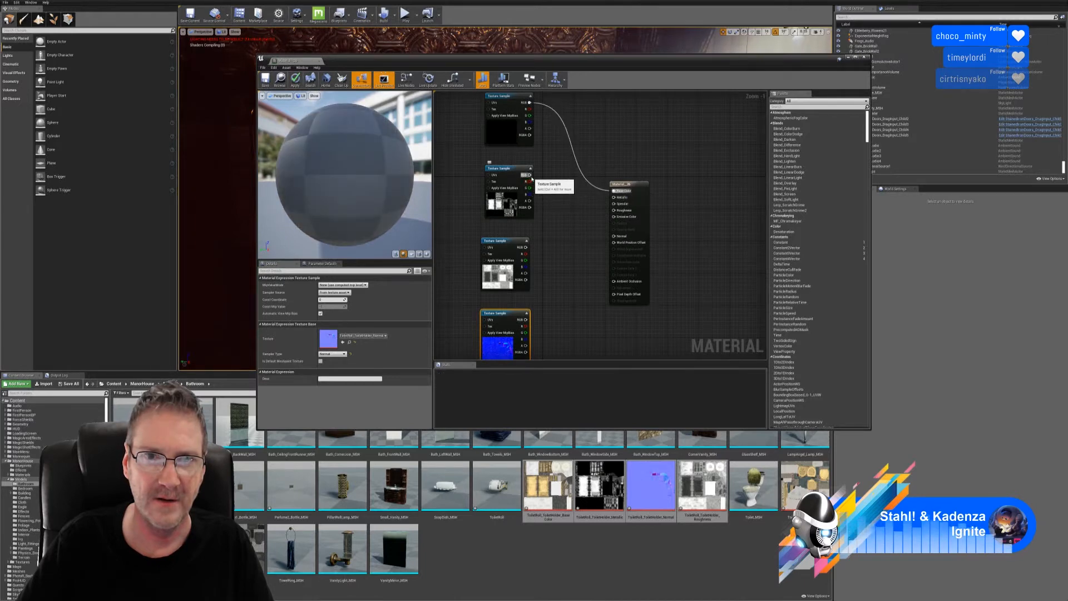
{"action": "left_click_drag", "start_coordinate": [530, 175], "coordinate": [616, 198]}
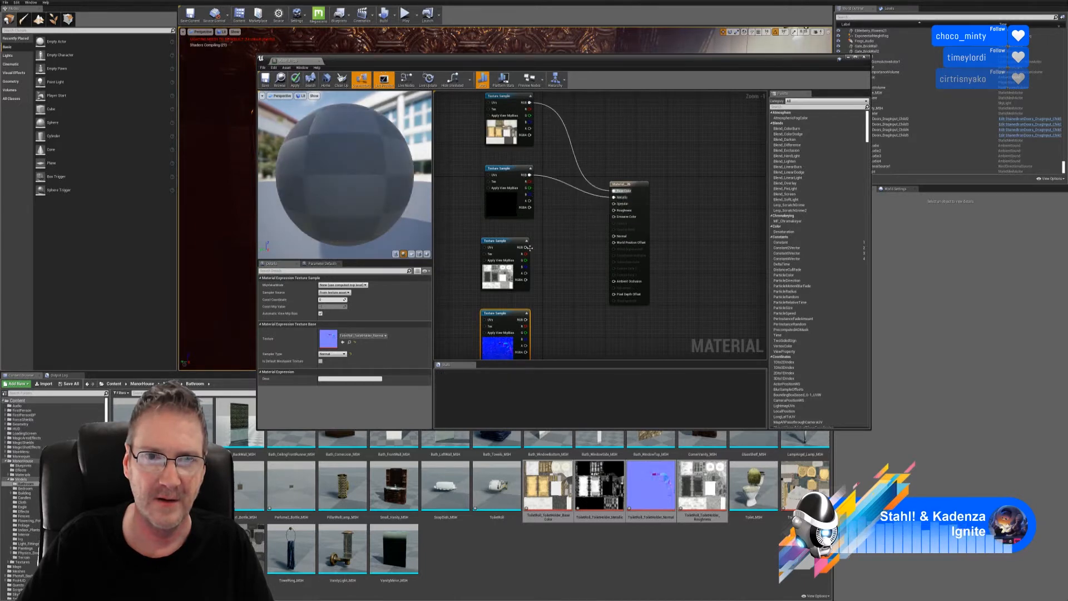
{"action": "left_click_drag", "start_coordinate": [526, 246], "coordinate": [562, 236]}
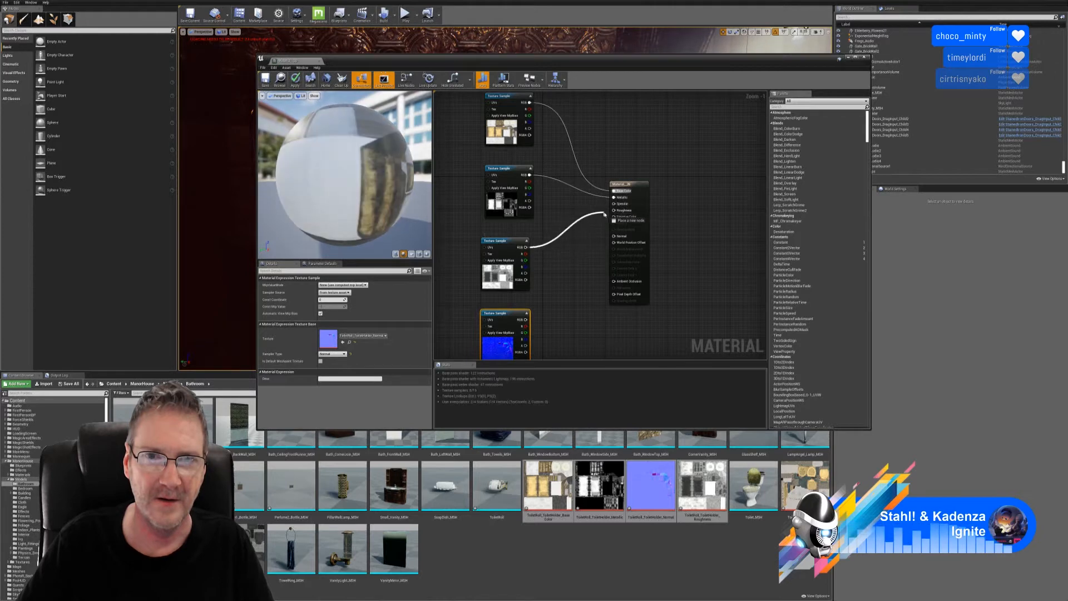
{"action": "left_click_drag", "start_coordinate": [619, 216], "coordinate": [614, 210]}
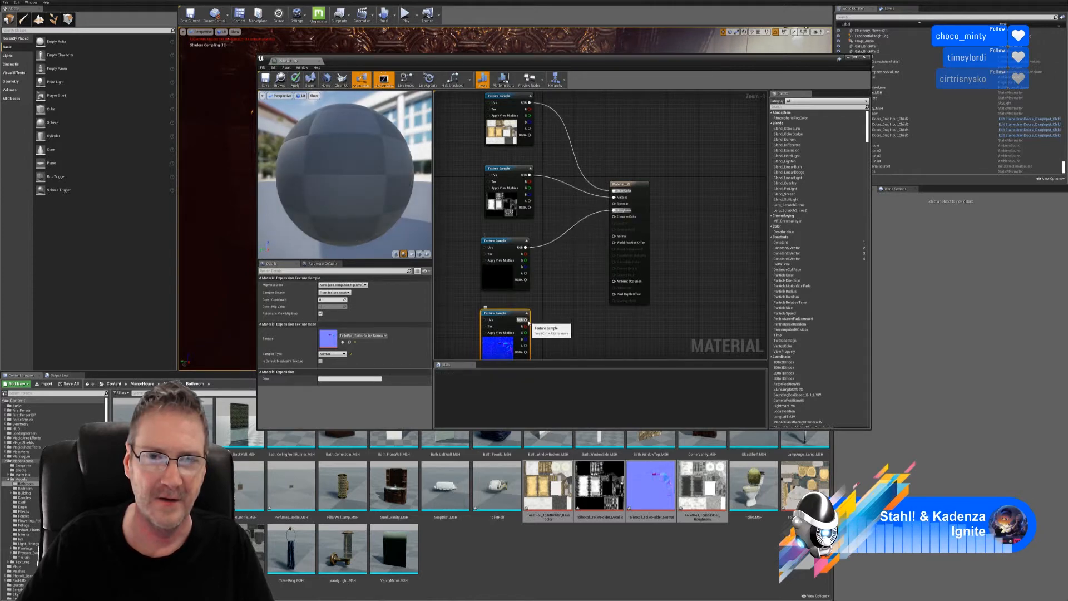
{"action": "left_click_drag", "start_coordinate": [526, 320], "coordinate": [614, 237]}
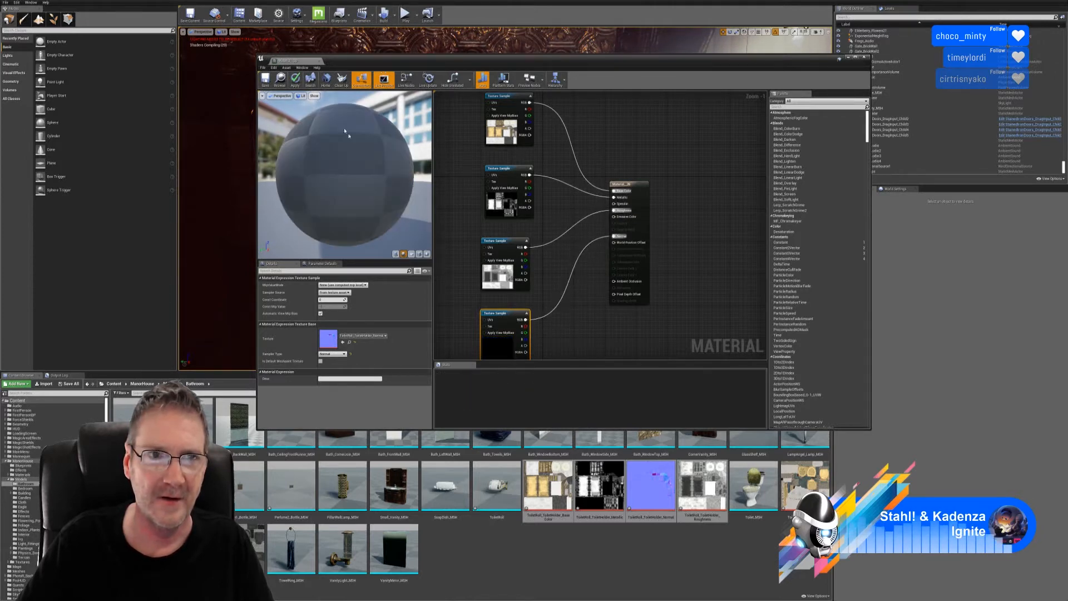
{"action": "left_click", "coordinate": [293, 82]}
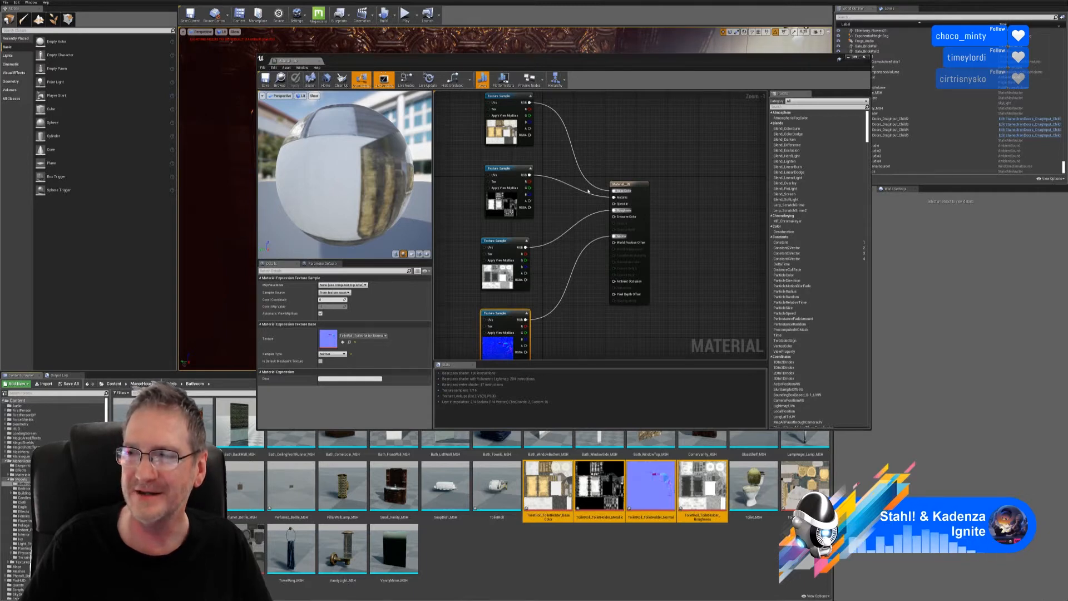
{"action": "left_click", "coordinate": [865, 58]}
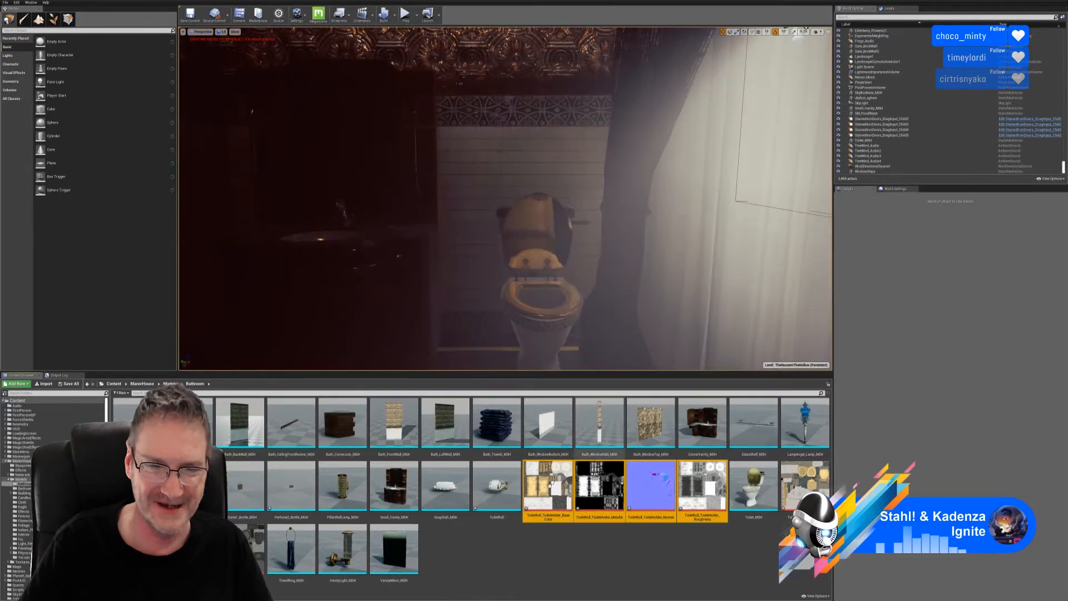
- Open the ToiletRoll static mesh, examine its textured surface from several angles and close its editor
{"action": "double_click", "coordinate": [503, 485]}
{"action": "left_click_drag", "start_coordinate": [486, 338], "coordinate": [481, 272]}
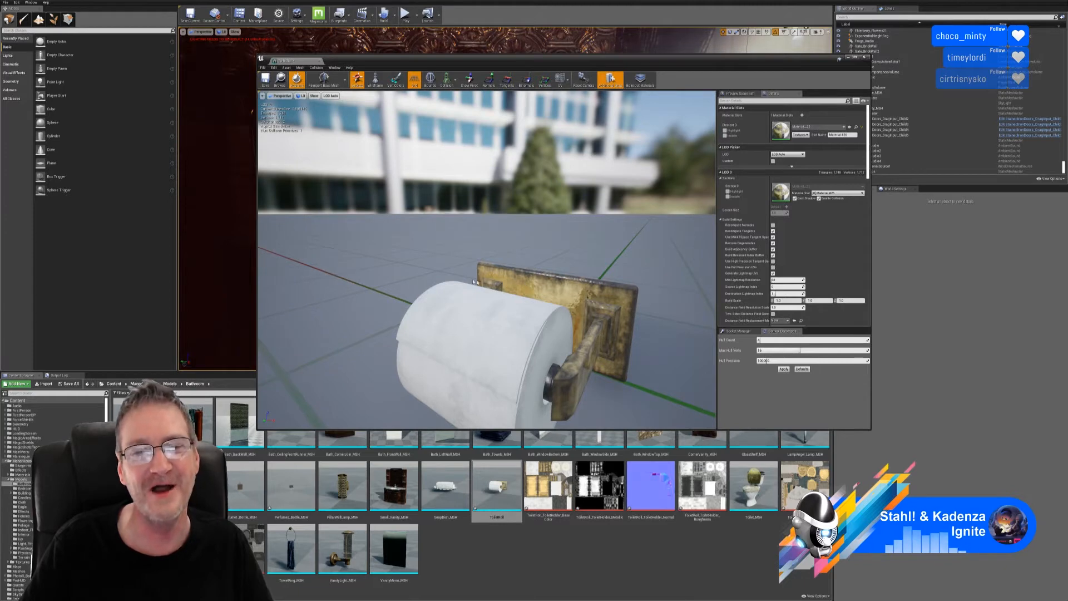
{"action": "left_click_drag", "start_coordinate": [473, 282], "coordinate": [459, 280]}
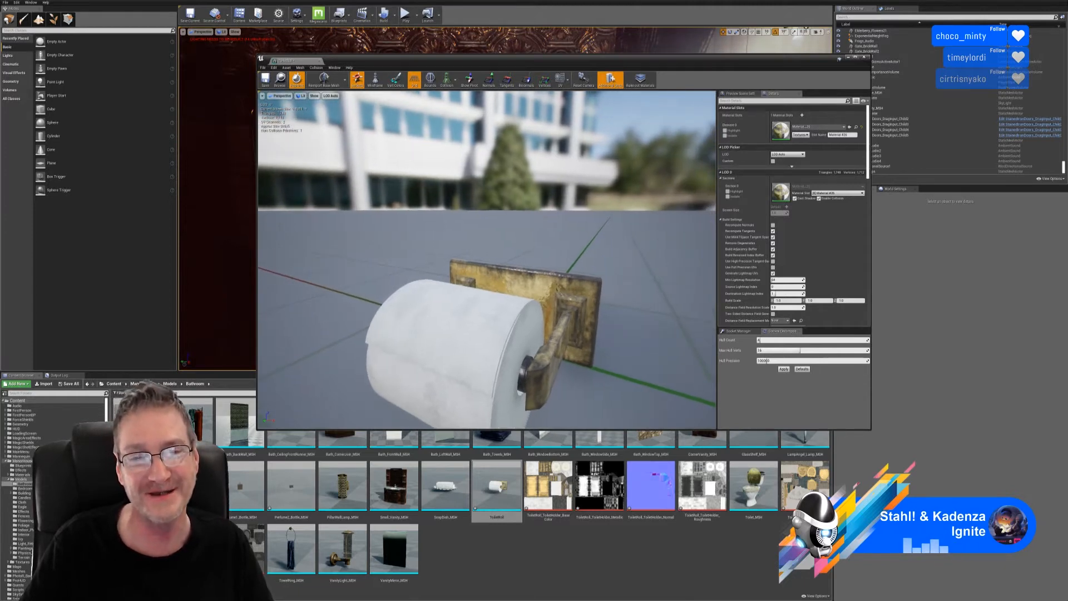
{"action": "middle_click_drag", "start_coordinate": [459, 279], "coordinate": [447, 301]}
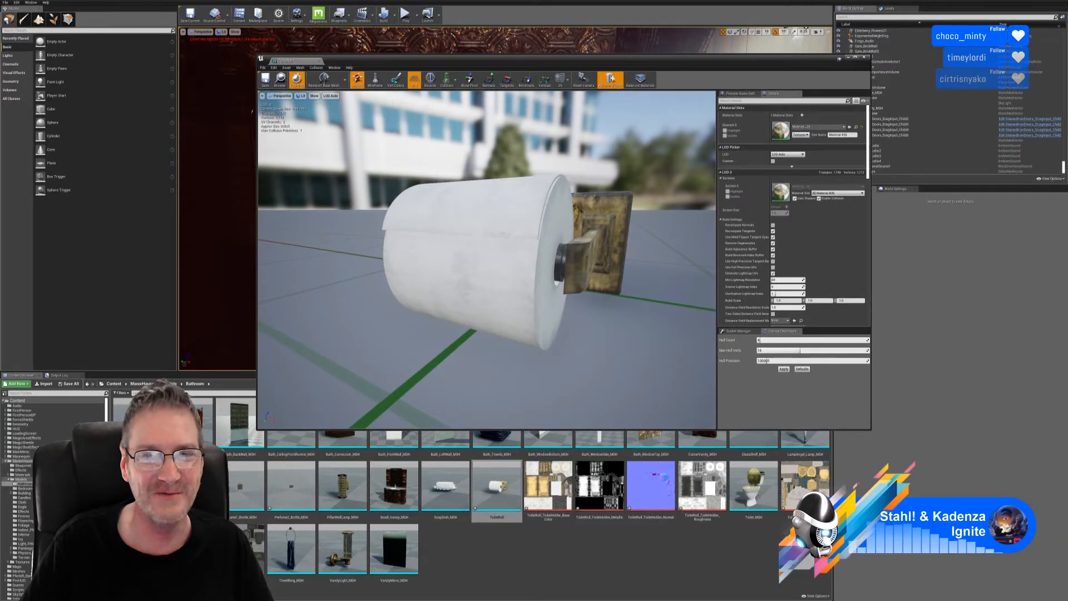
{"action": "left_click_drag", "start_coordinate": [448, 300], "coordinate": [448, 328]}
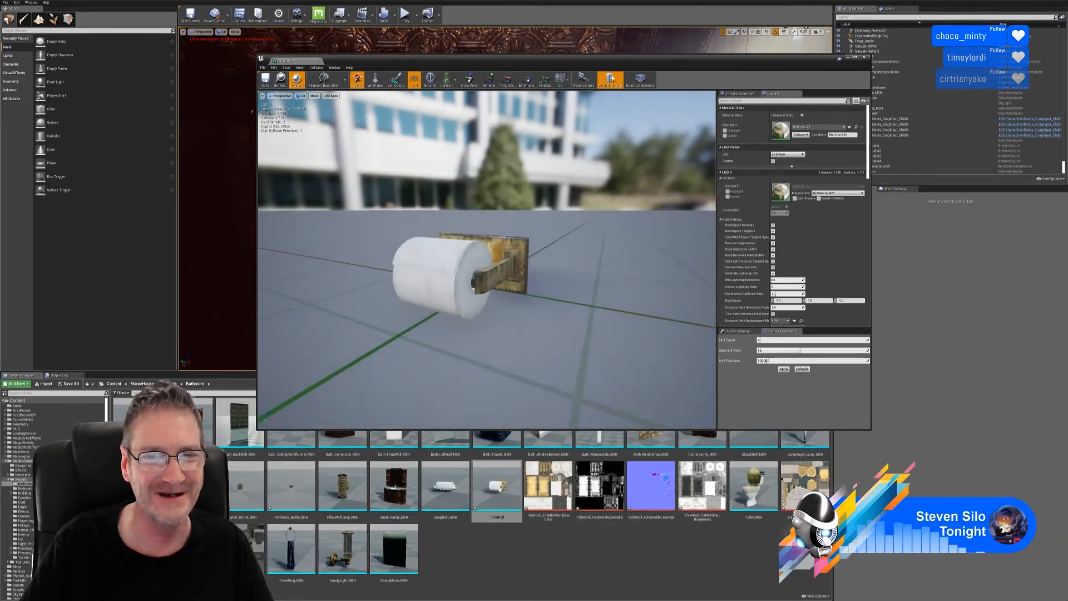
{"action": "left_click_drag", "start_coordinate": [531, 296], "coordinate": [531, 307]}
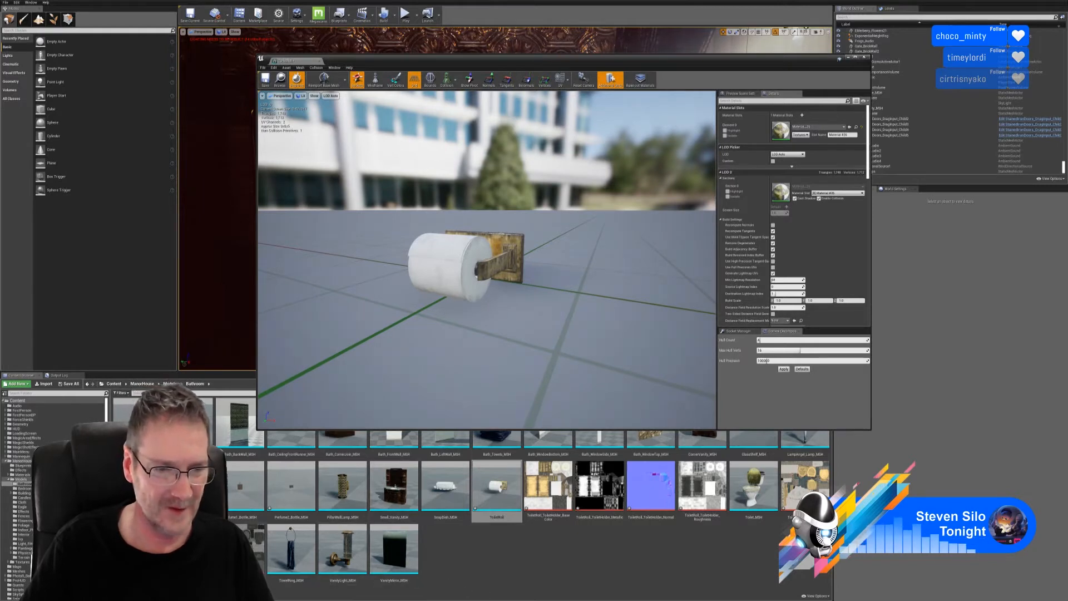
{"action": "left_click", "coordinate": [864, 58]}
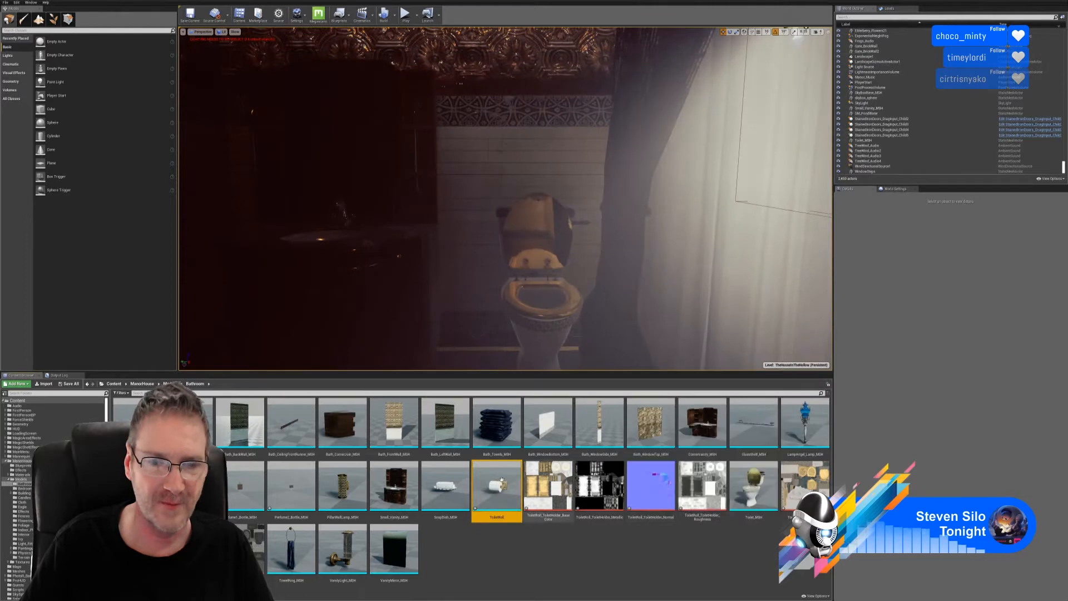
- Place the ToiletRoll mesh on the floor beside the toilet, move it away from the back wall and scale it up uniformly
{"action": "left_click_drag", "start_coordinate": [501, 488], "coordinate": [491, 352]}
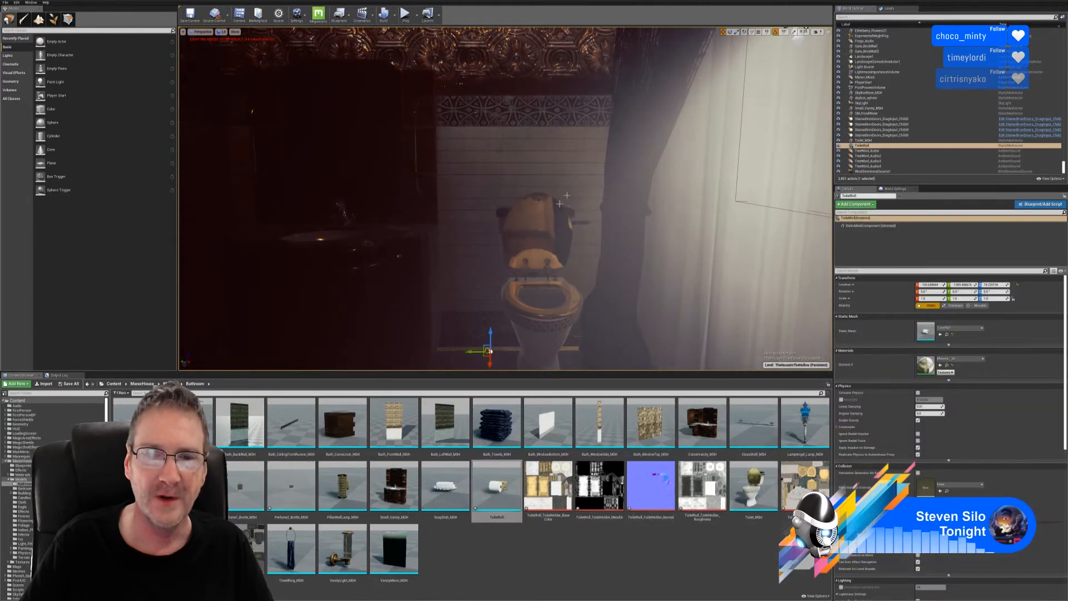
{"action": "mouse_move", "coordinate": [547, 321]}
{"action": "right_mouse_down"}
{"action": "mouse_move", "coordinate": [528, 376]}
{"action": "mouse_move", "coordinate": [541, 324]}
{"action": "right_mouse_up"}
{"action": "key", "text": "w"}
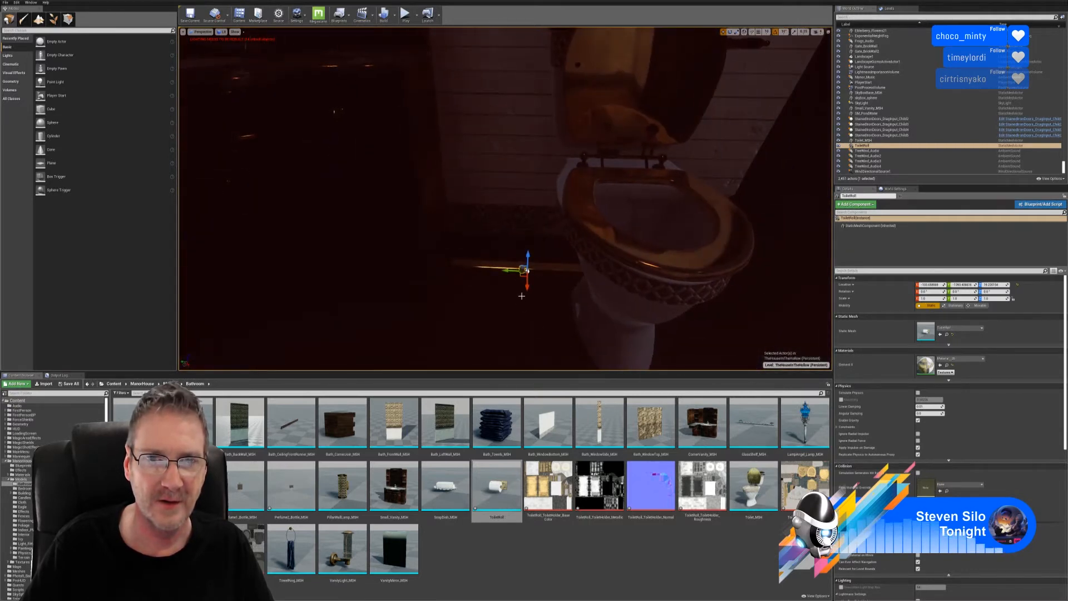
{"action": "left_click_drag", "start_coordinate": [526, 290], "coordinate": [530, 349]}
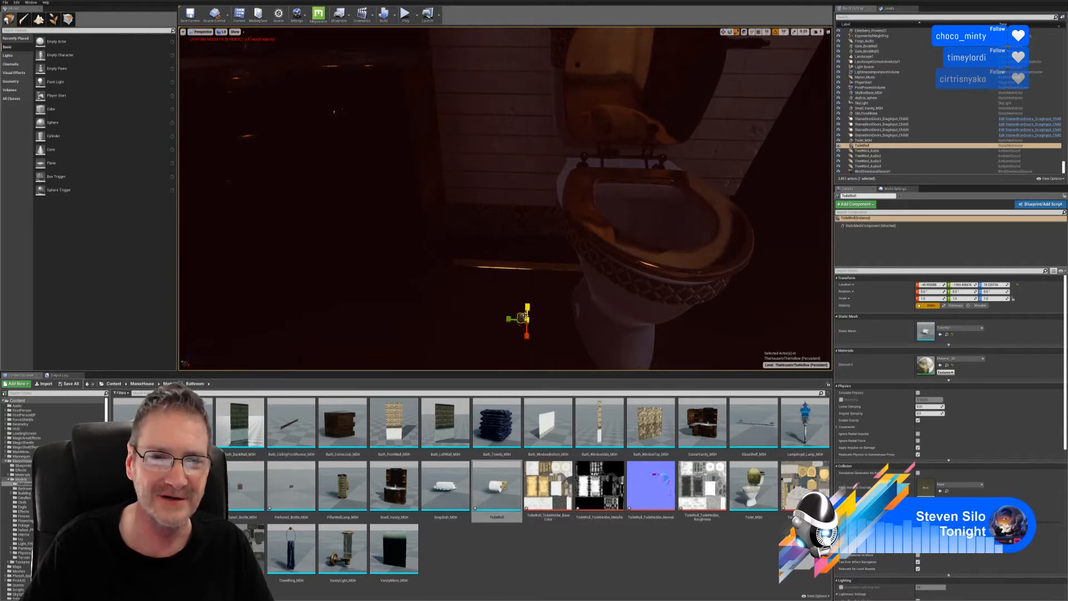
{"action": "left_click_drag", "start_coordinate": [521, 317], "coordinate": [525, 311]}
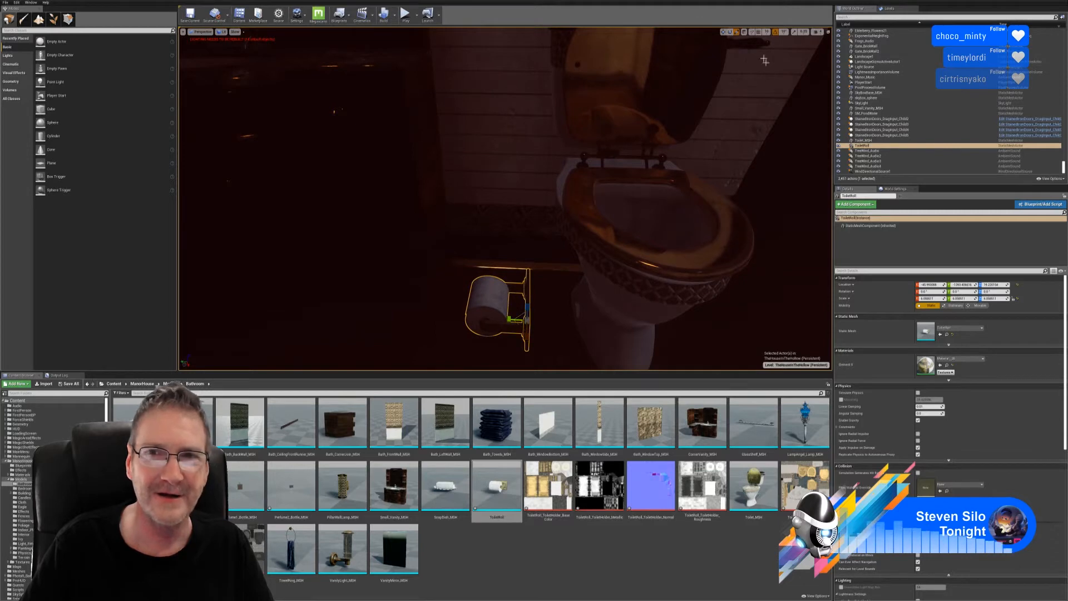
- Rotate the toilet roll holder a quarter turn to face into the room, shift it away from the toilet and raise it above the seat
{"action": "left_click", "coordinate": [730, 32]}
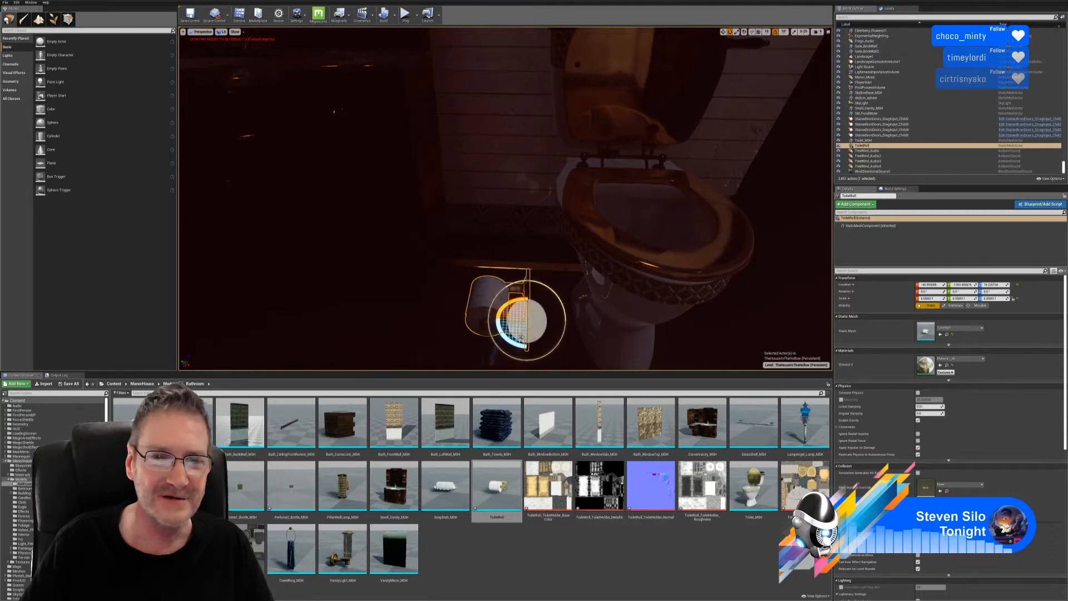
{"action": "left_click_drag", "start_coordinate": [507, 339], "coordinate": [562, 317]}
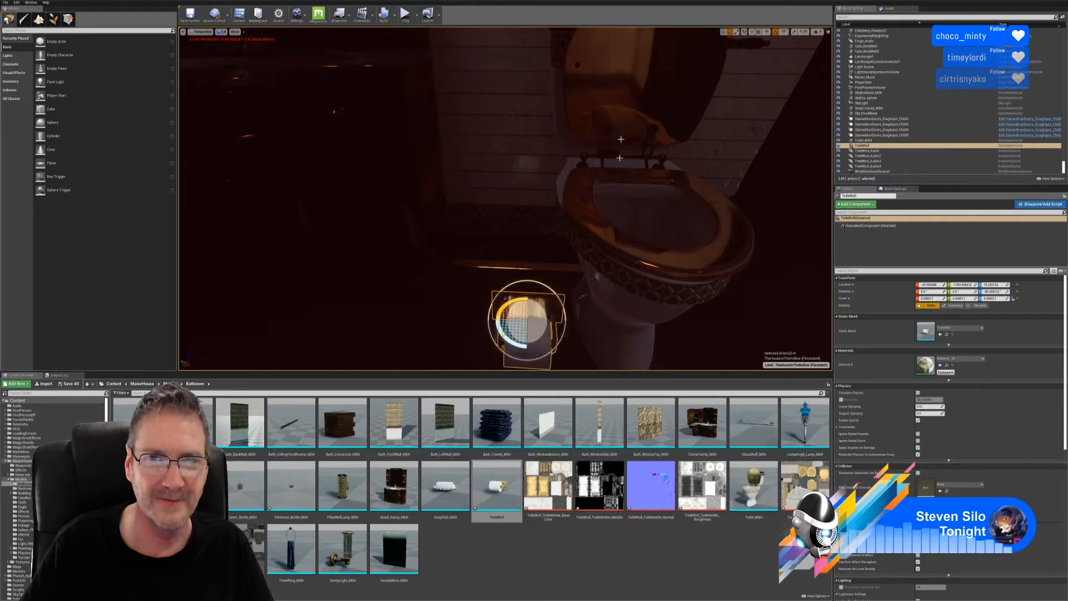
{"action": "left_click", "coordinate": [723, 31]}
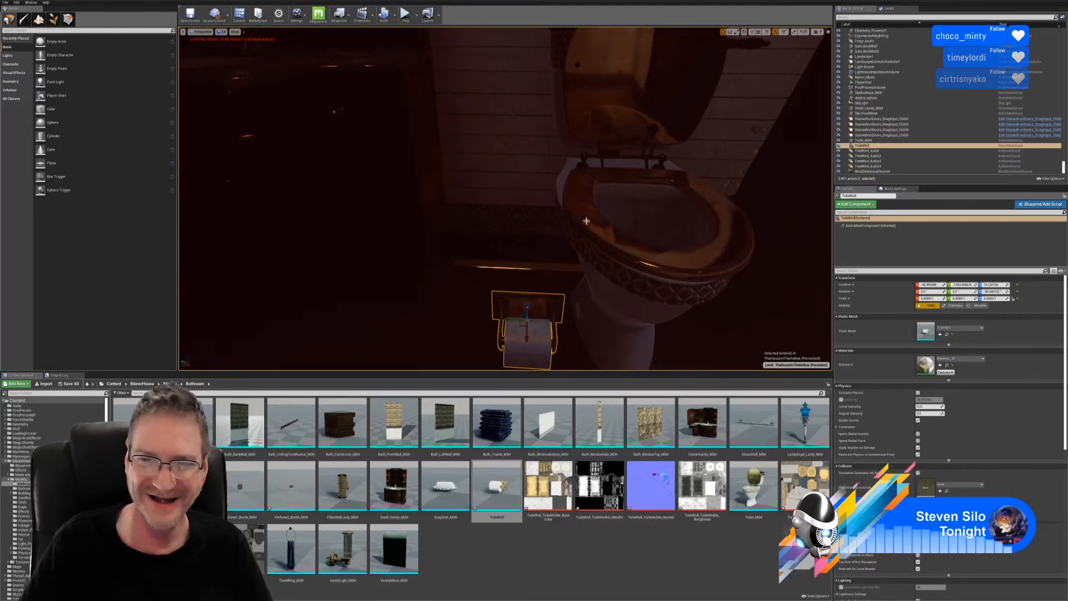
{"action": "left_click_drag", "start_coordinate": [510, 318], "coordinate": [483, 318]}
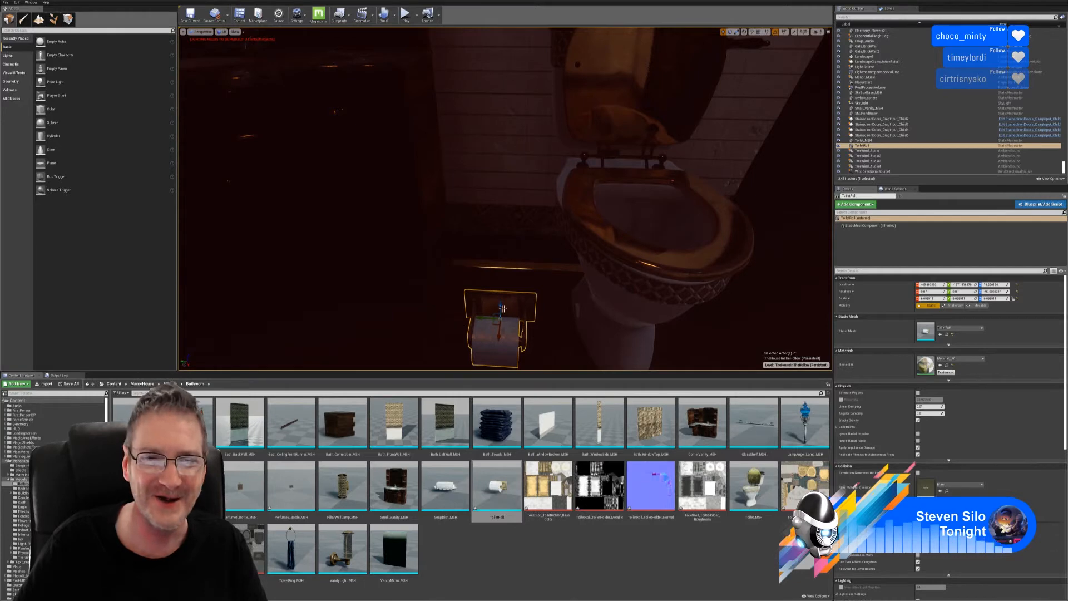
{"action": "left_click_drag", "start_coordinate": [501, 306], "coordinate": [506, 107]}
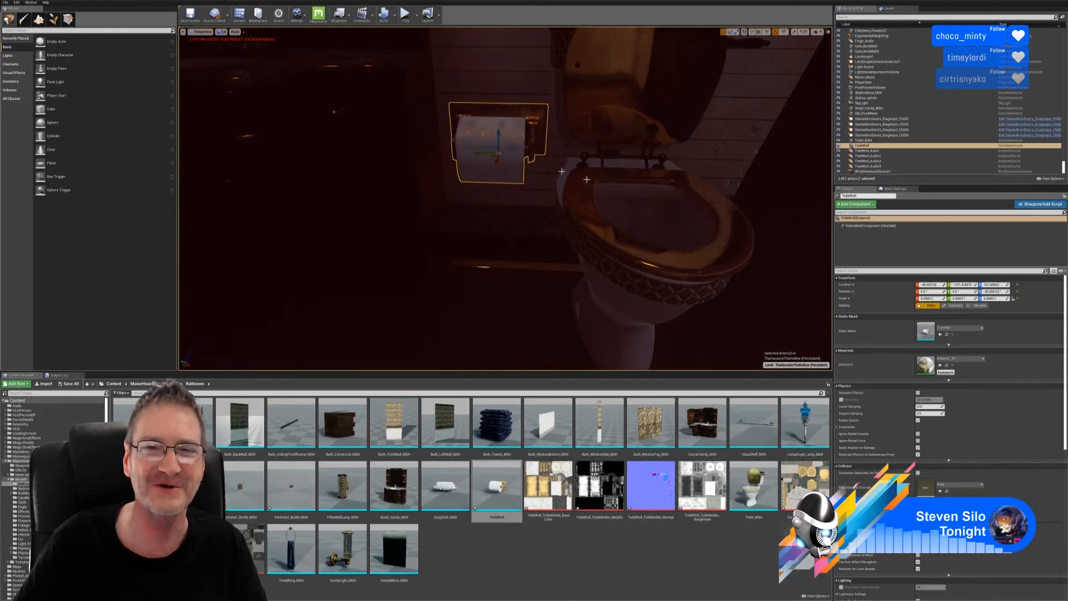
- Push the toilet roll holder back against the wall, shift it slightly away from the toilet, raise it higher and deselect it
{"action": "right_click_drag", "start_coordinate": [586, 179], "coordinate": [528, 212]}
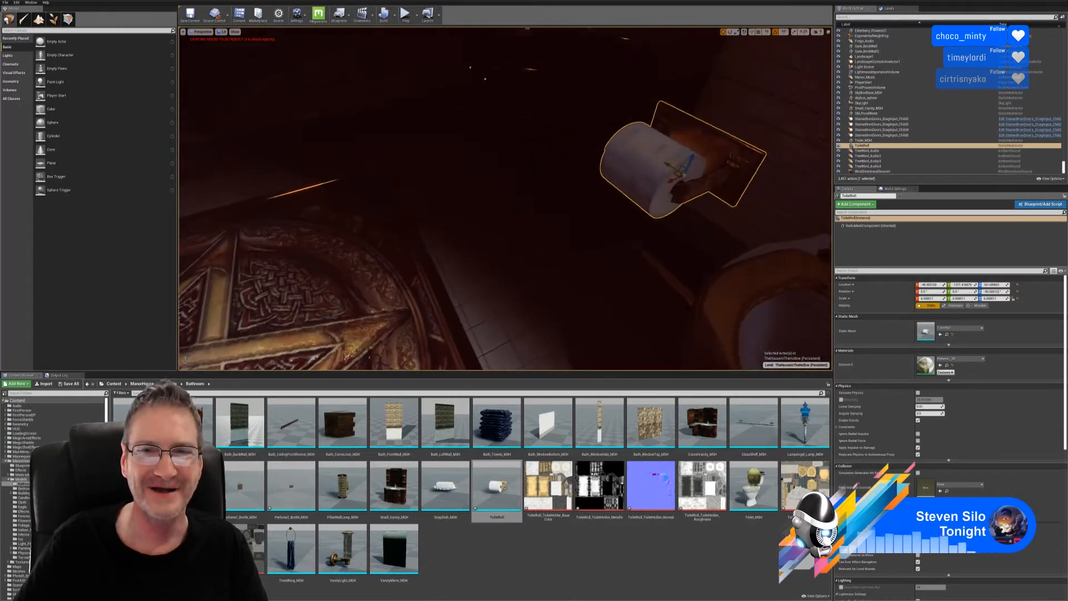
{"action": "mouse_move", "coordinate": [625, 196]}
{"action": "right_mouse_down"}
{"action": "mouse_move", "coordinate": [611, 200]}
{"action": "mouse_move", "coordinate": [625, 196]}
{"action": "right_mouse_up"}
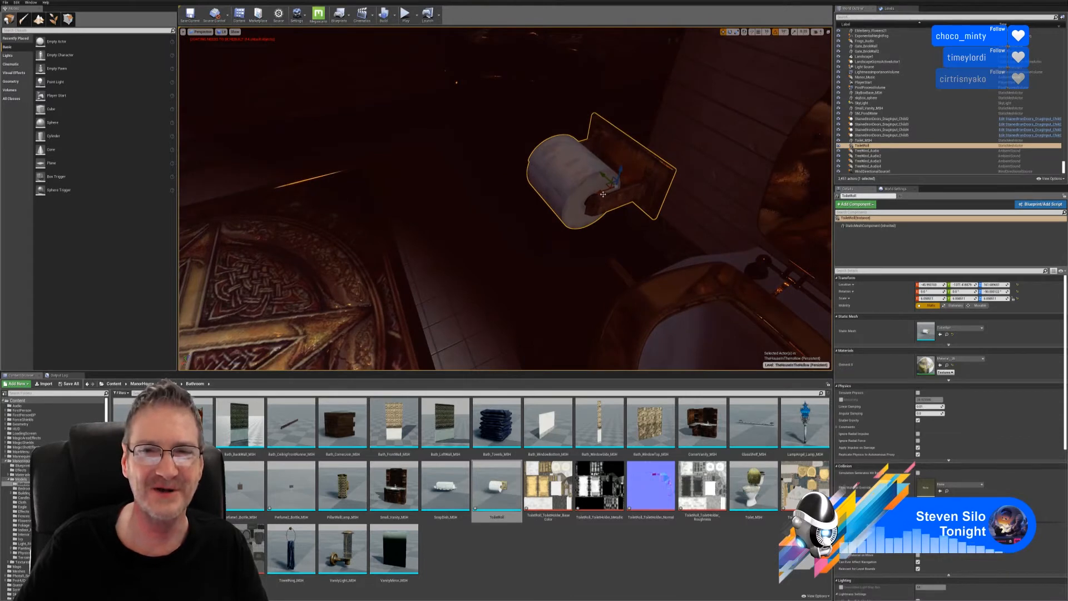
{"action": "left_click_drag", "start_coordinate": [603, 194], "coordinate": [730, 134]}
{"action": "right_click_drag", "start_coordinate": [730, 134], "coordinate": [657, 193]}
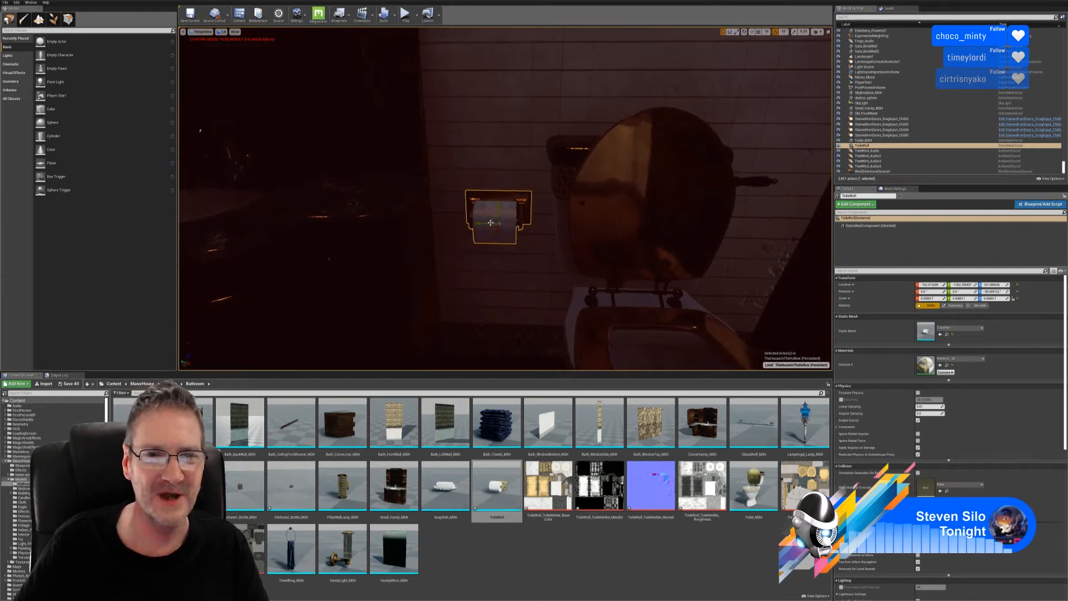
{"action": "left_click_drag", "start_coordinate": [486, 221], "coordinate": [475, 222]}
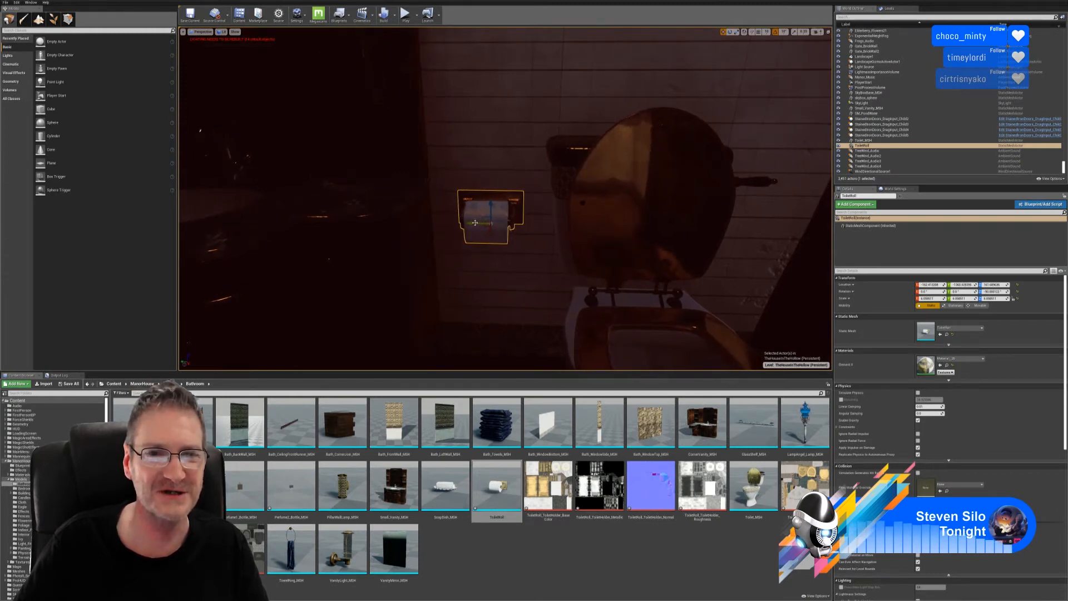
{"action": "mouse_move", "coordinate": [558, 256]}
{"action": "right_mouse_down"}
{"action": "mouse_move", "coordinate": [574, 243]}
{"action": "mouse_move", "coordinate": [565, 236]}
{"action": "mouse_move", "coordinate": [540, 256]}
{"action": "mouse_move", "coordinate": [544, 272]}
{"action": "mouse_move", "coordinate": [562, 257]}
{"action": "right_mouse_up"}
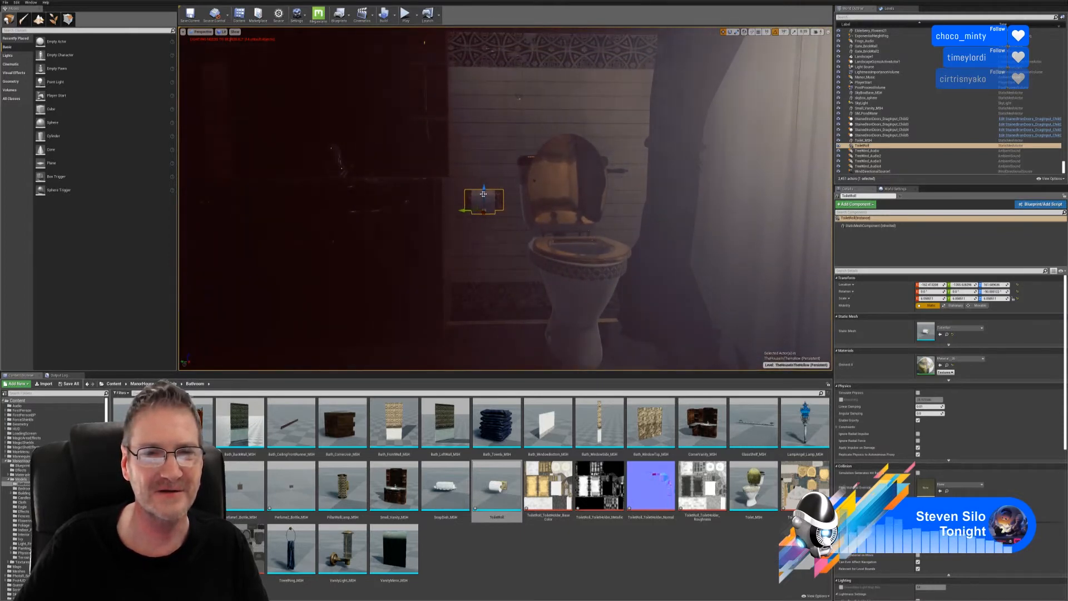
{"action": "left_click_drag", "start_coordinate": [483, 191], "coordinate": [480, 168]}
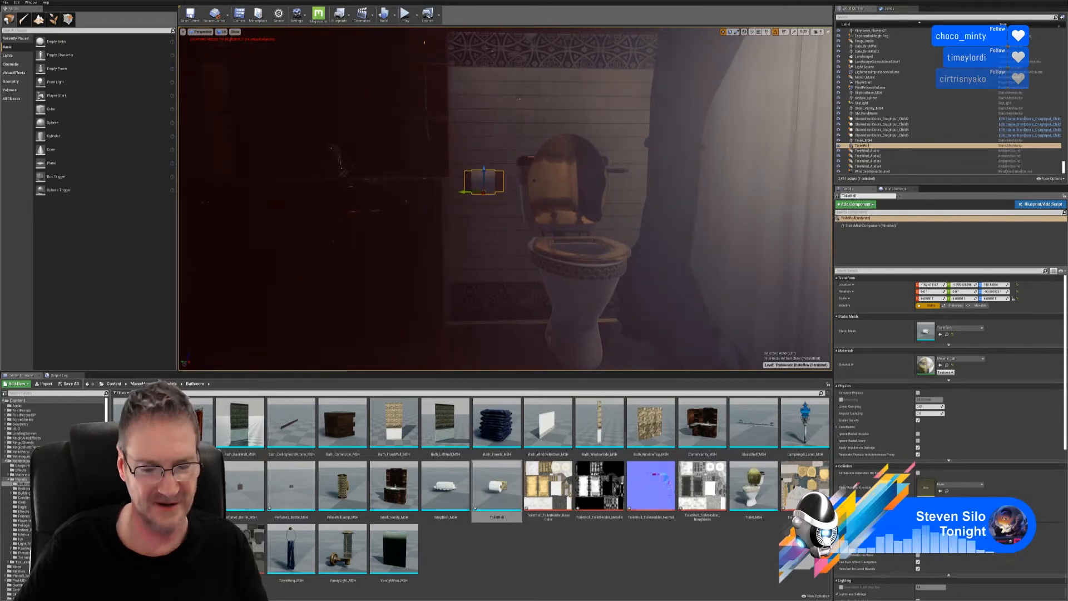
{"action": "key", "text": "Escape"}
{"action": "right_click_drag", "start_coordinate": [481, 169], "coordinate": [428, 161]}
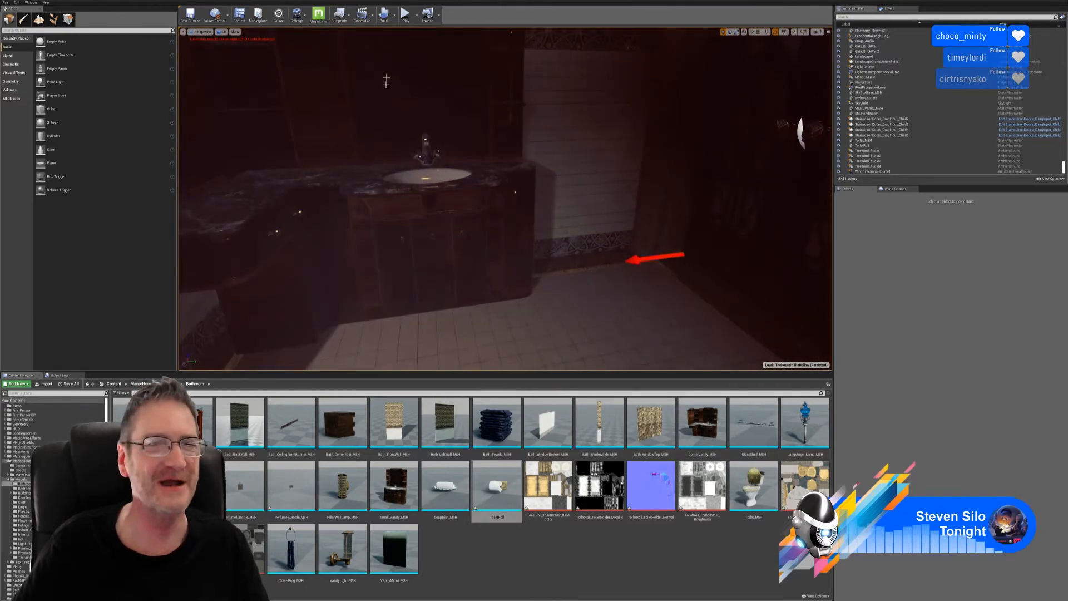
- Play the level in the editor, examine the toilet roll holder beside the toilet from near and far, and end the play session
{"action": "left_click", "coordinate": [405, 14]}
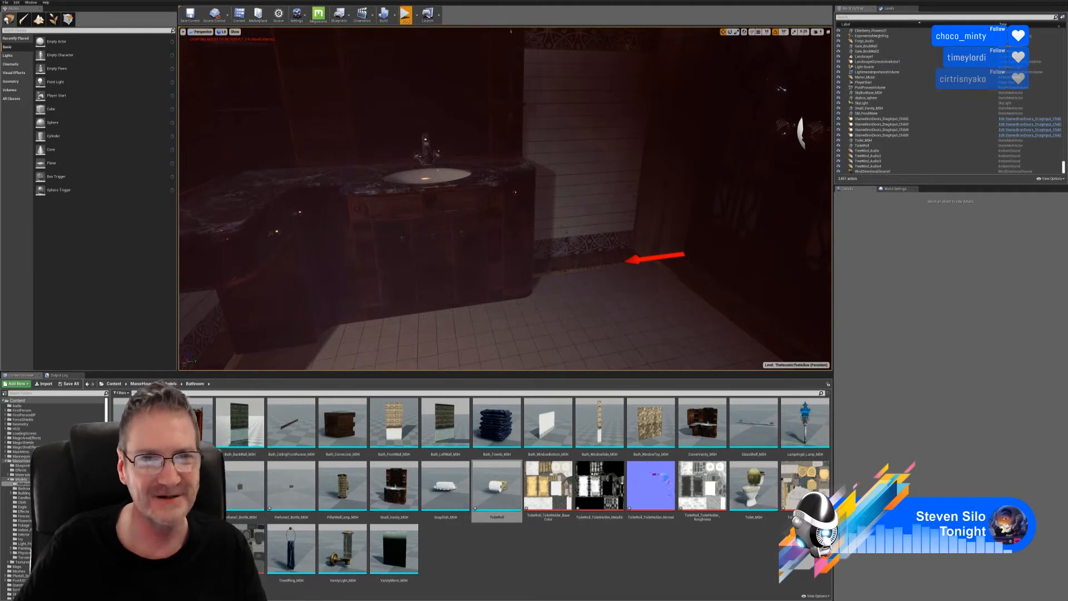
{"action": "key", "text": "w"}
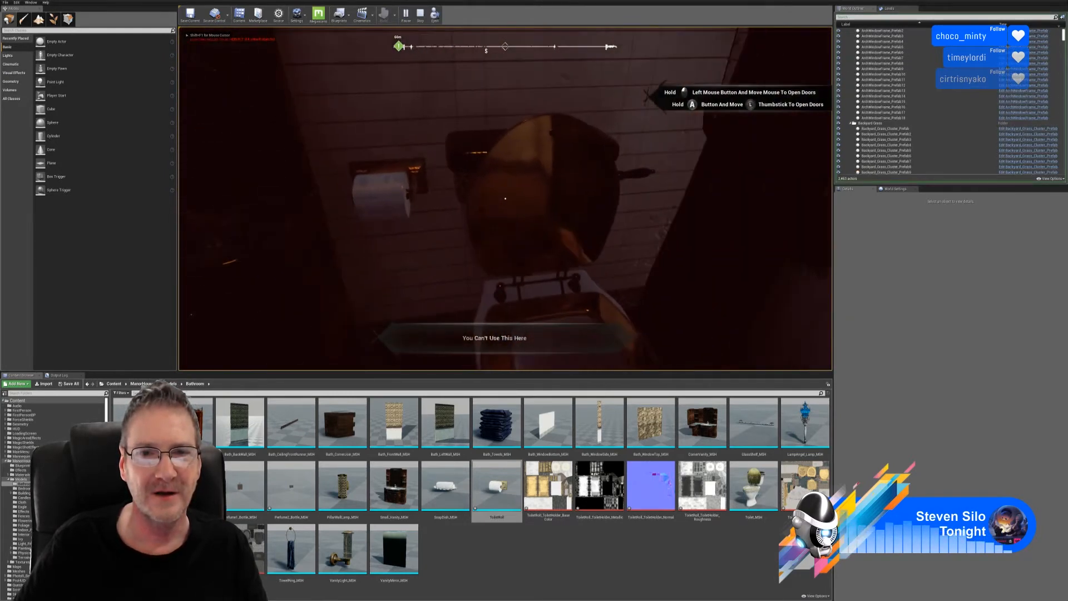
{"action": "key", "text": "s"}
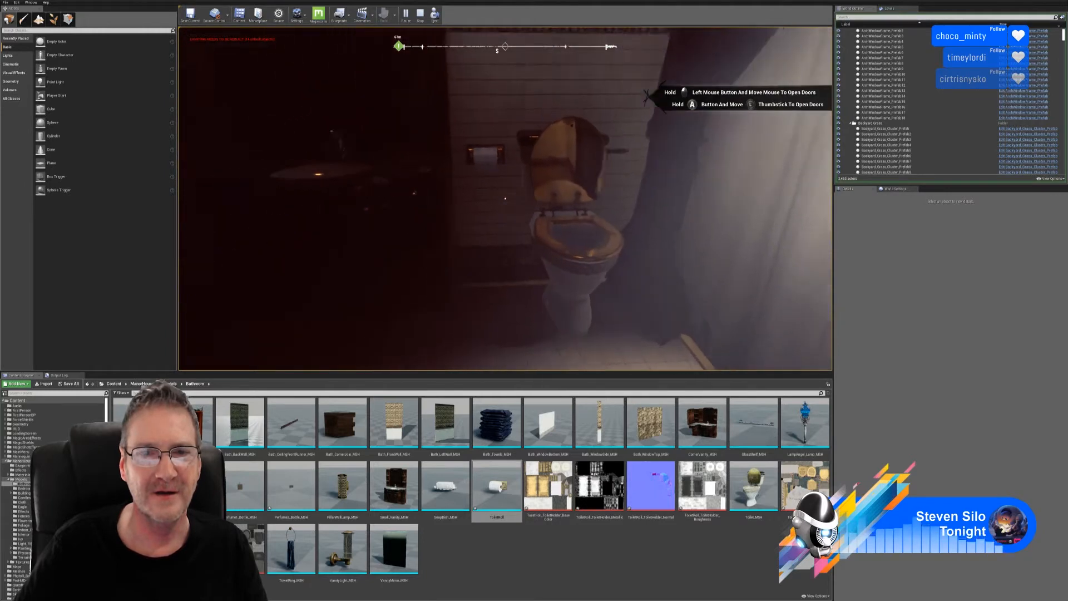
{"action": "key", "text": "w"}
{"action": "key", "text": "s"}
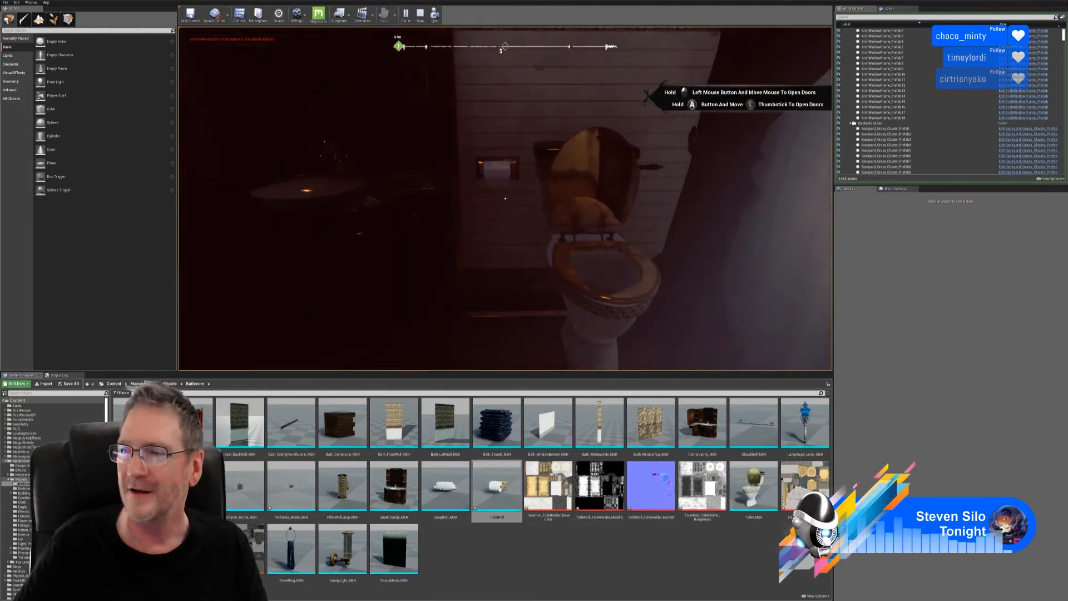
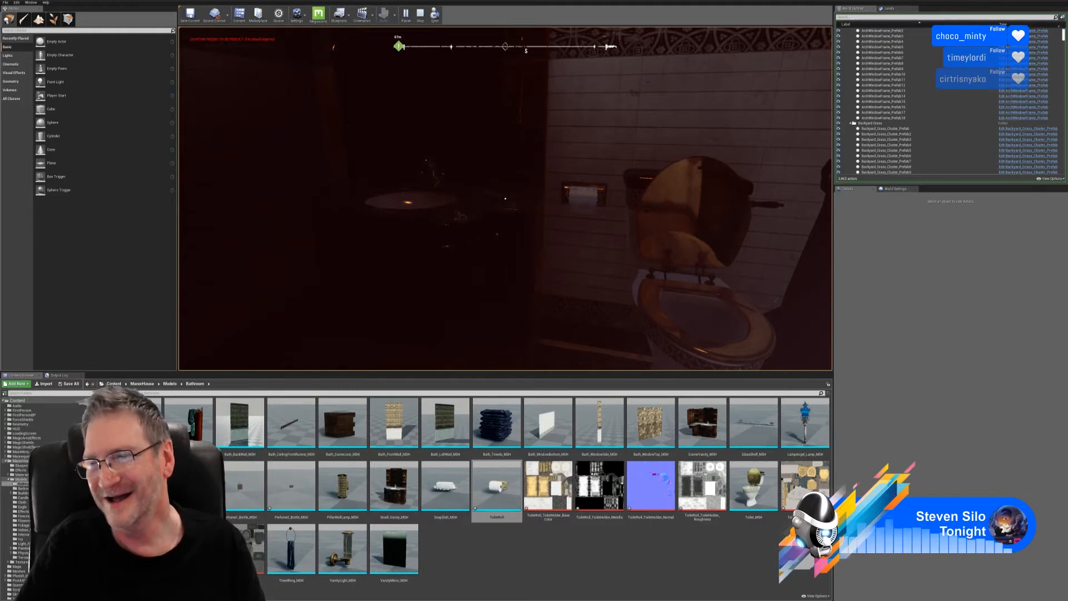
{"action": "key", "text": "s"}
{"action": "key", "text": "w"}
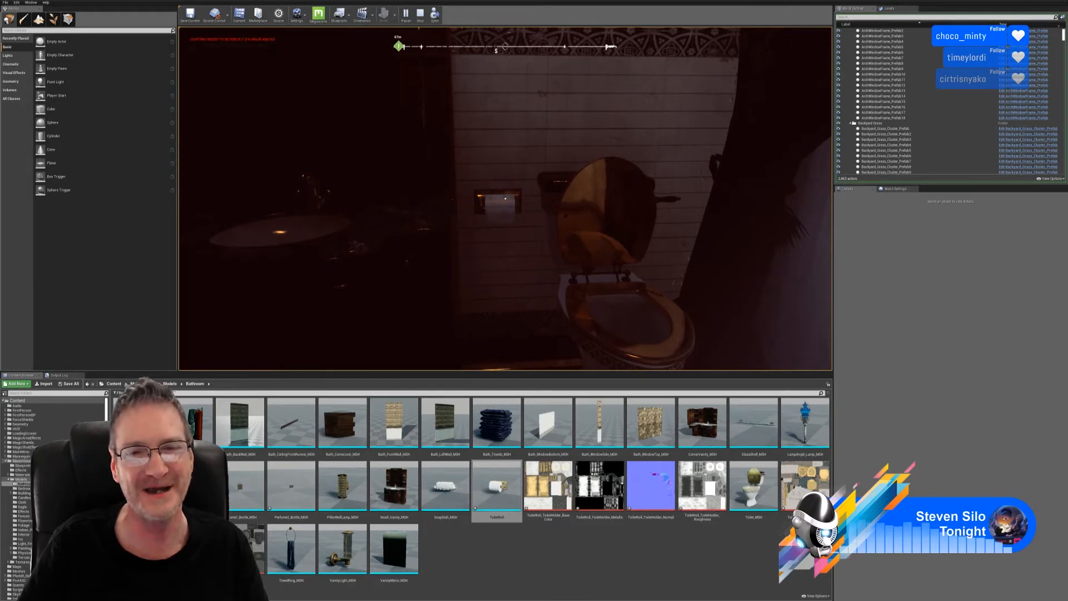
{"action": "key", "text": "w"}
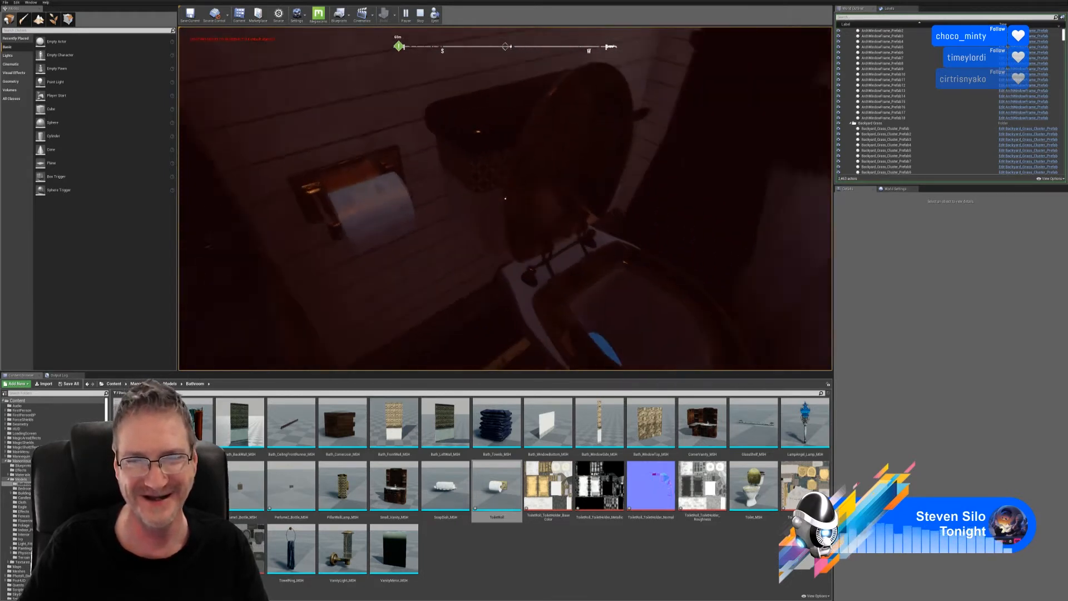
{"action": "key", "text": "s"}
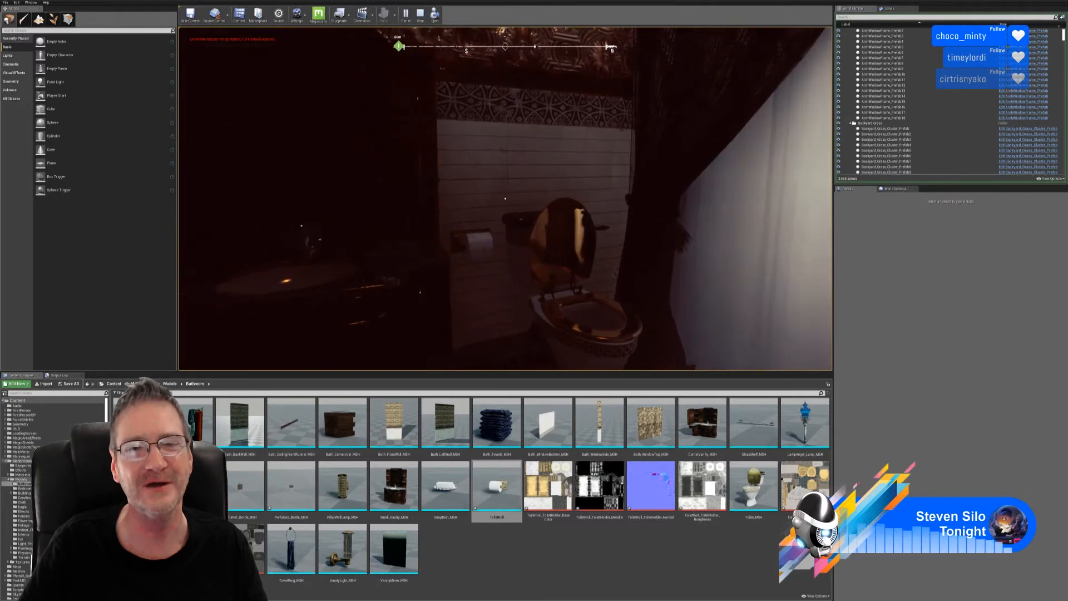
{"action": "key", "text": "s"}
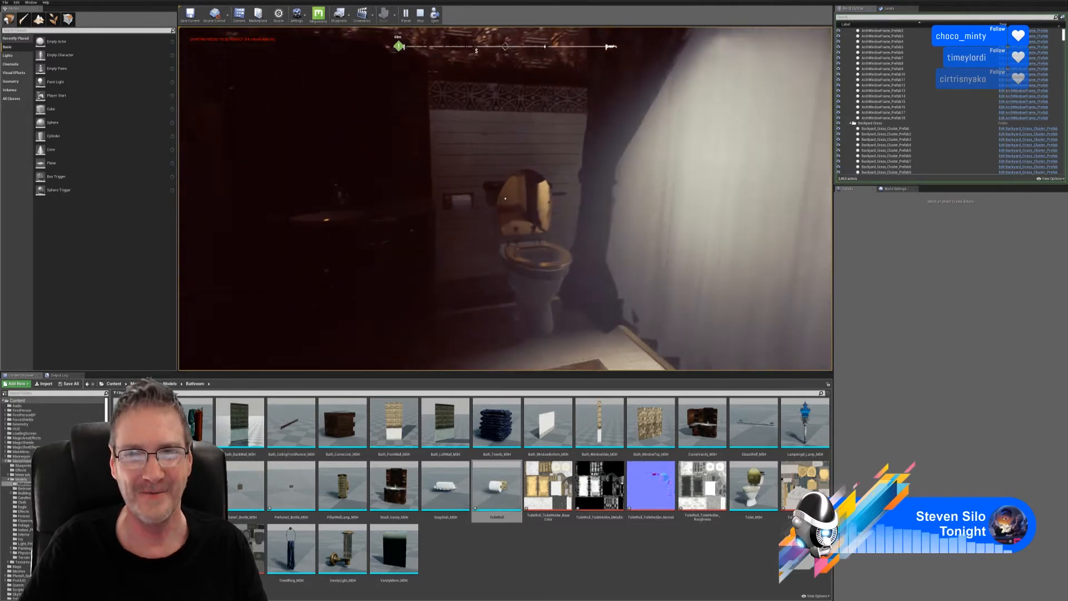
{"action": "key", "text": "Escape"}
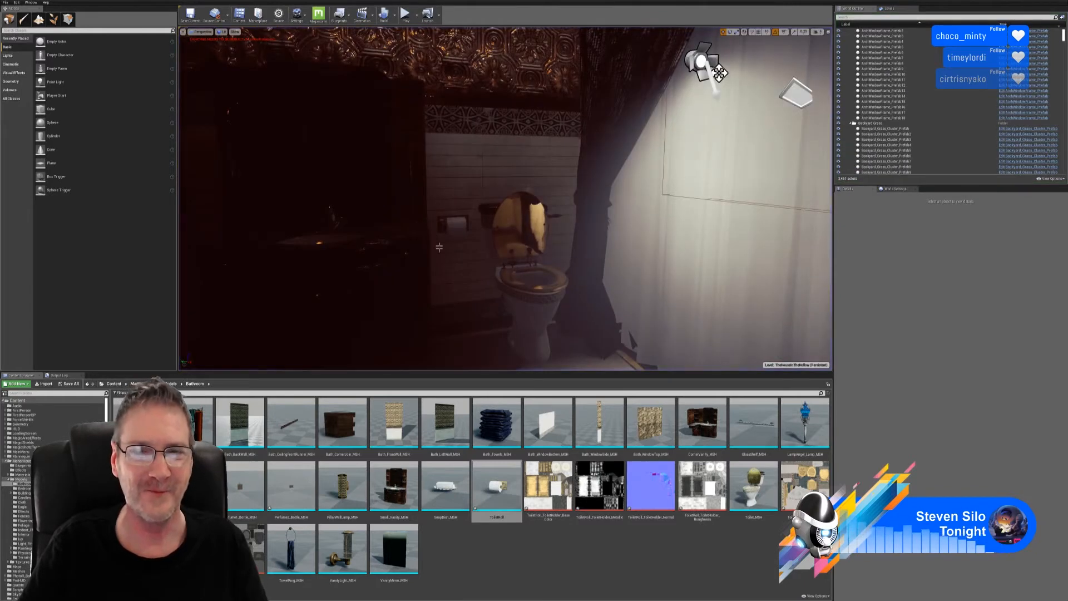
- Save all modified levels and assets and clear the asset selection
{"action": "left_click", "coordinate": [7, 2]}
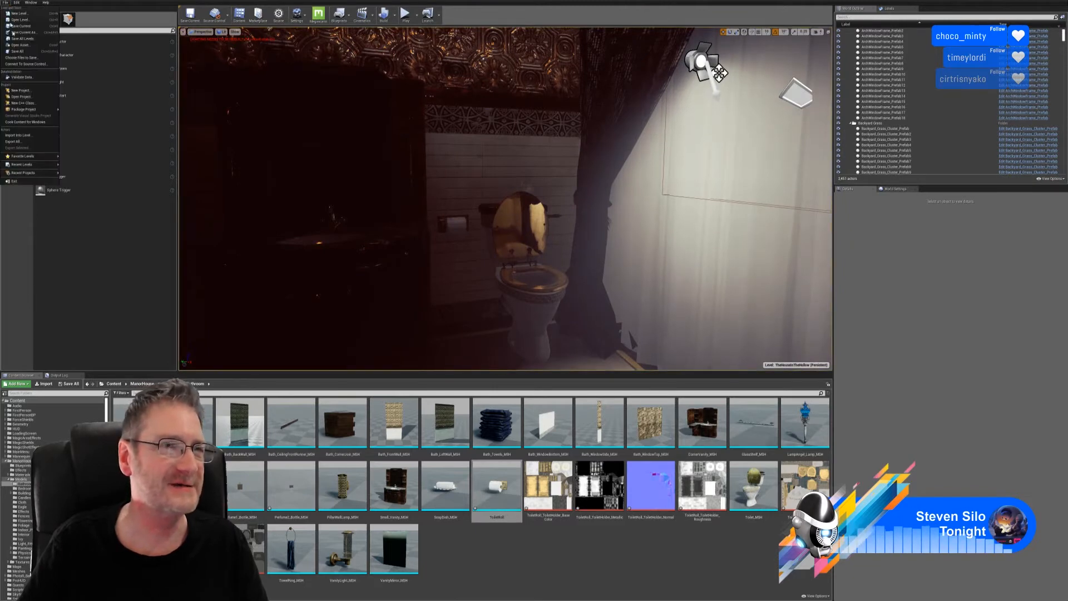
{"action": "left_click", "coordinate": [17, 52]}
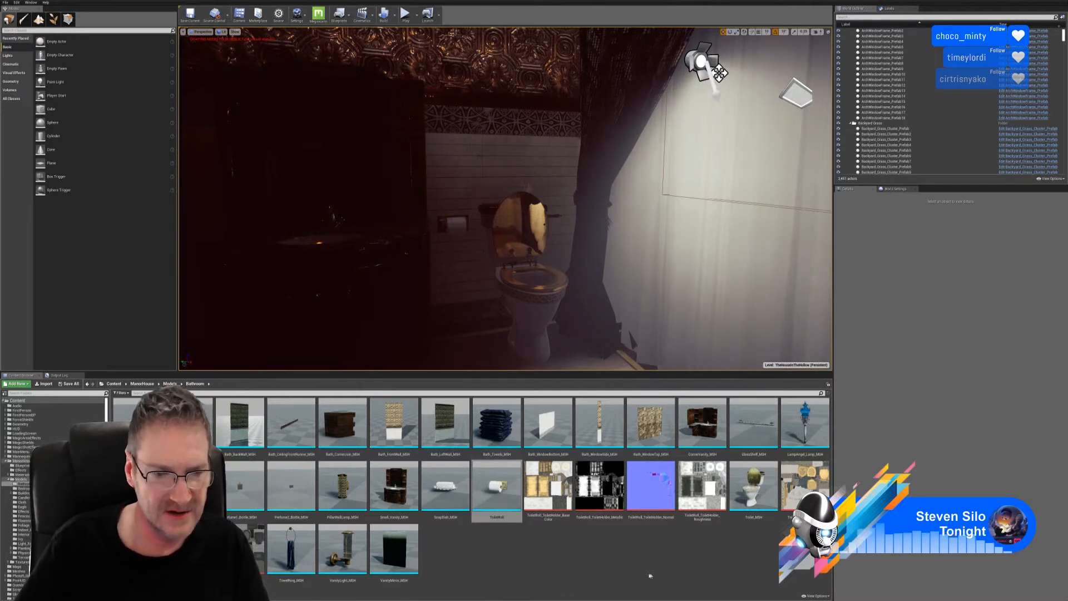
{"action": "left_click", "coordinate": [589, 540]}
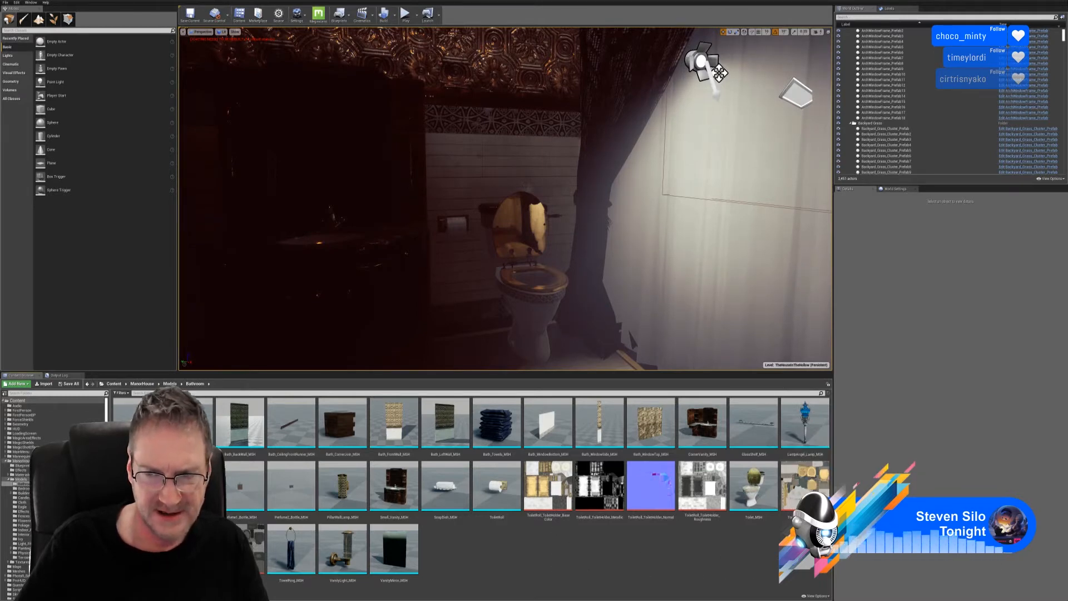
- Delete the four Toilet_Toilet textures (BaseColor, Metallic, Normal and Roughness) from the Bathroom models folder
{"action": "left_click", "coordinate": [804, 490]}
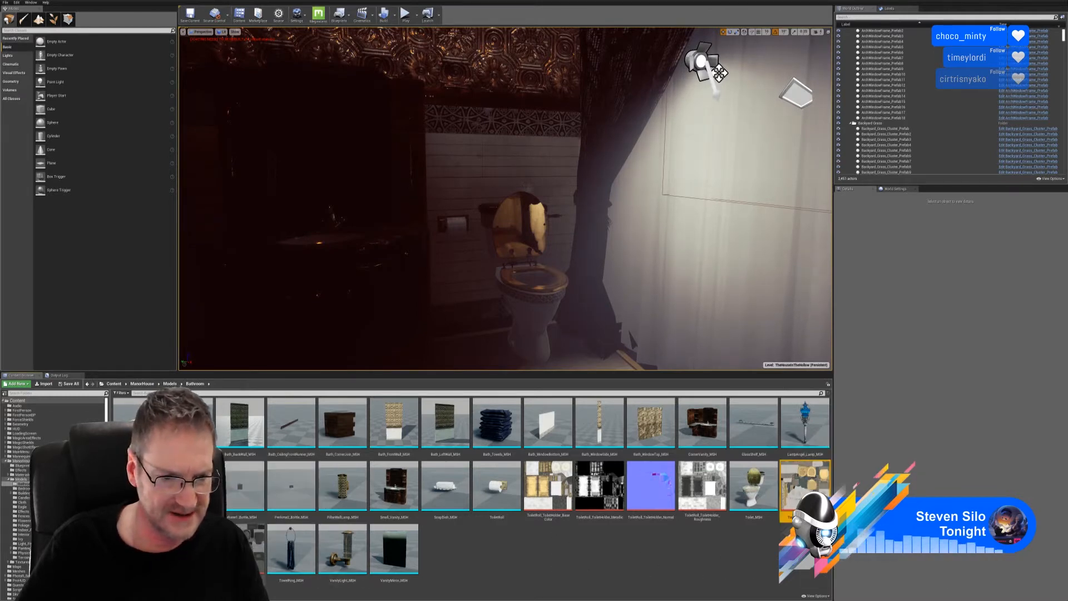
{"action": "right_click", "coordinate": [235, 546]}
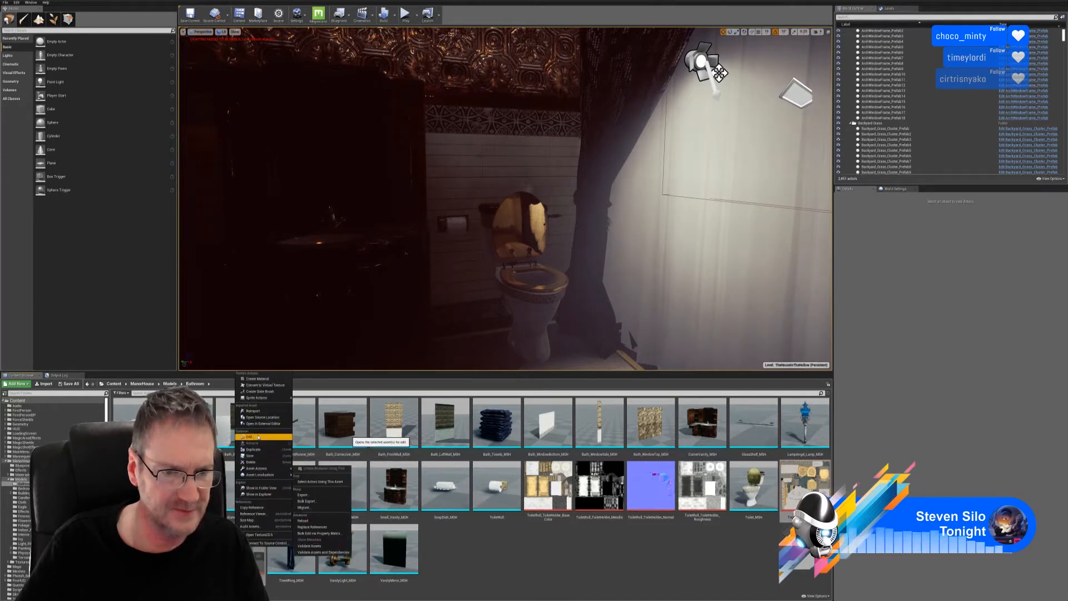
{"action": "left_click", "coordinate": [251, 462]}
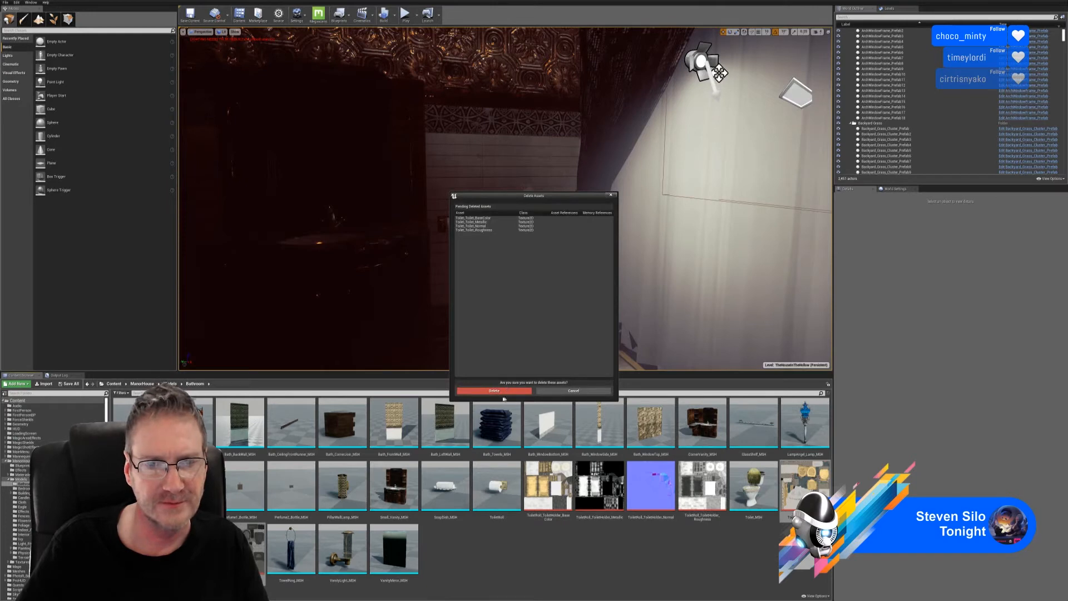
{"action": "left_click", "coordinate": [500, 391]}
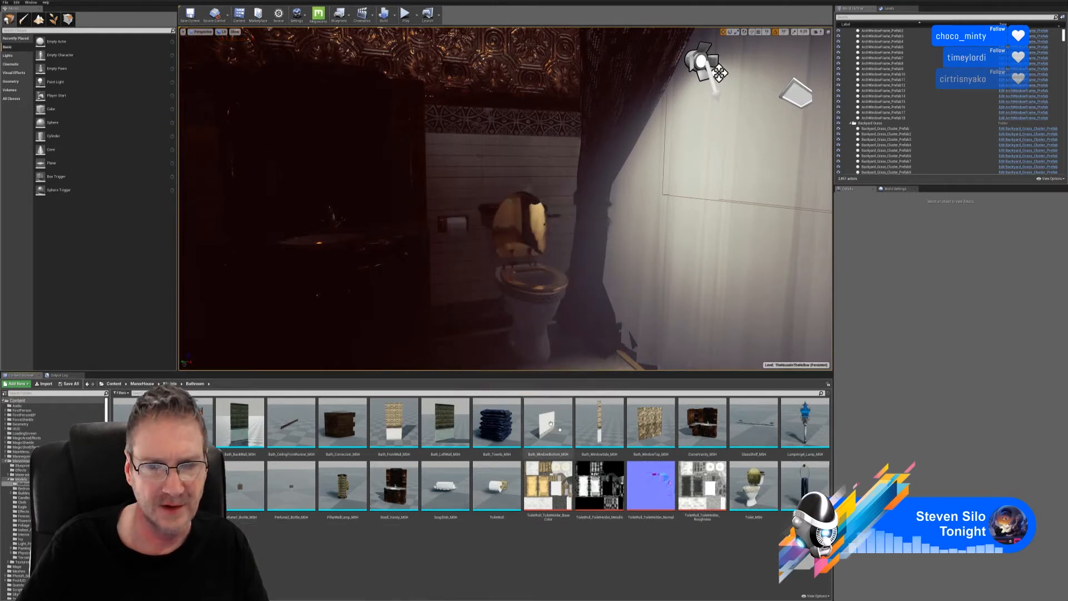
- Expand the Textures and Materials folders of ManorHouse and rename the toilet roll material to ToiletRoll_Holder_MAT
{"action": "left_click", "coordinate": [547, 484]}
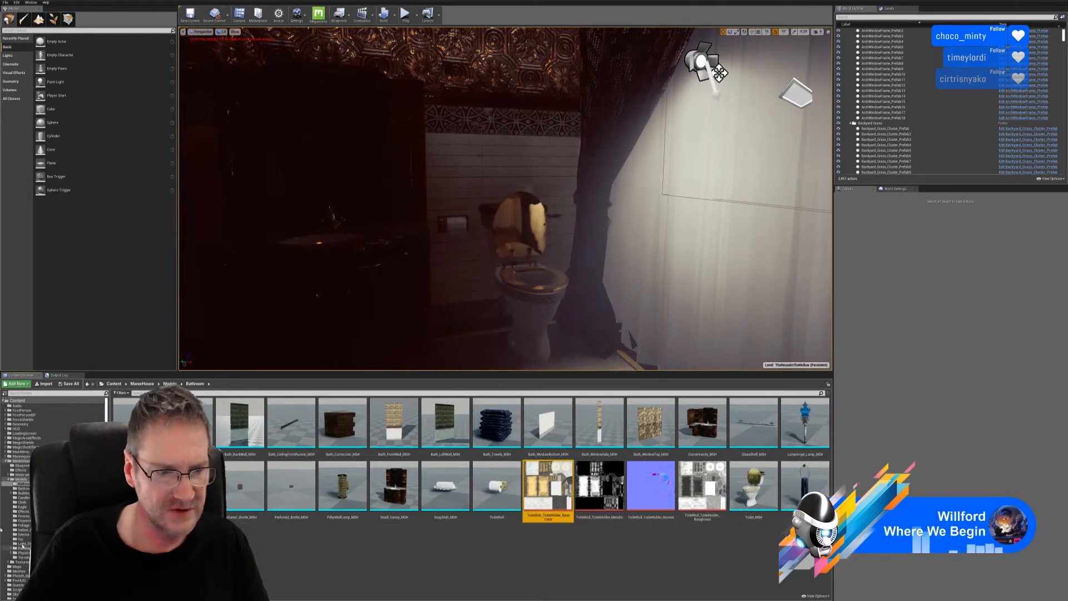
{"action": "scroll", "coordinate": [13, 548], "scroll_direction": "down", "scroll_amount": 1}
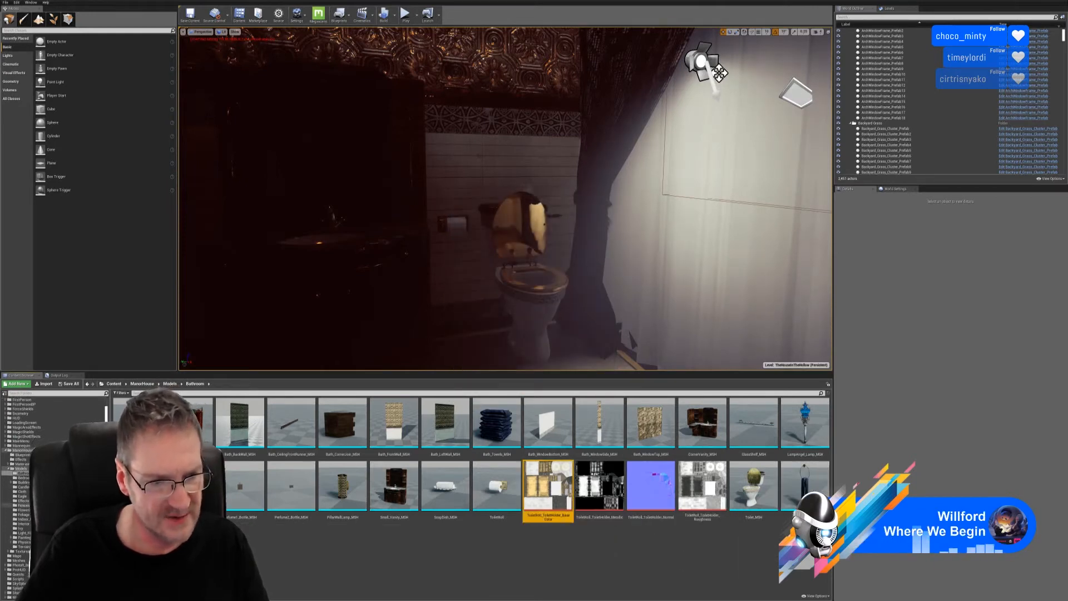
{"action": "left_click", "coordinate": [8, 550]}
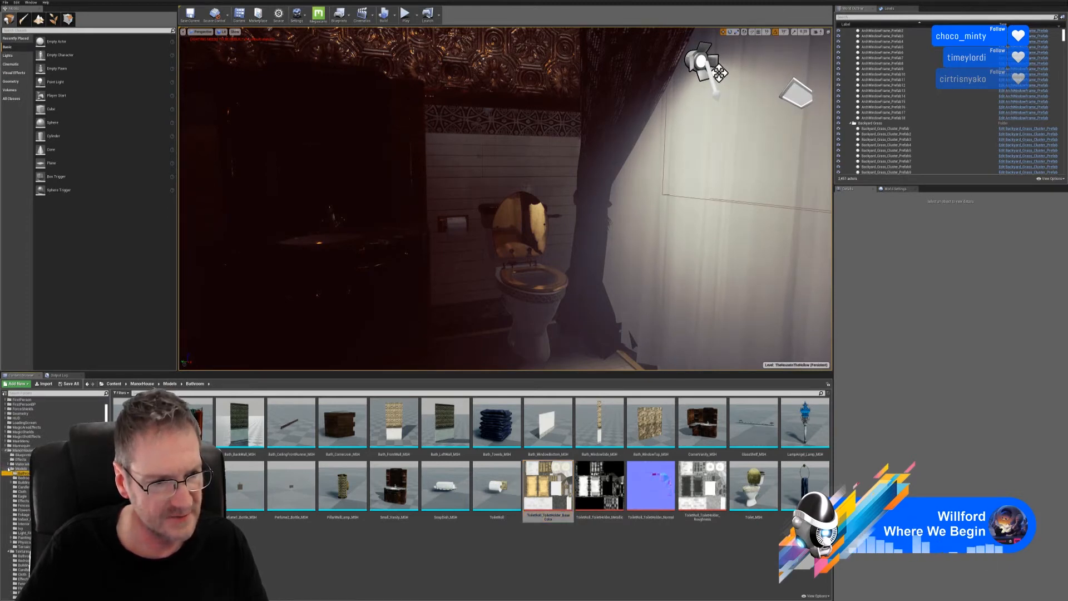
{"action": "left_click", "coordinate": [8, 465]}
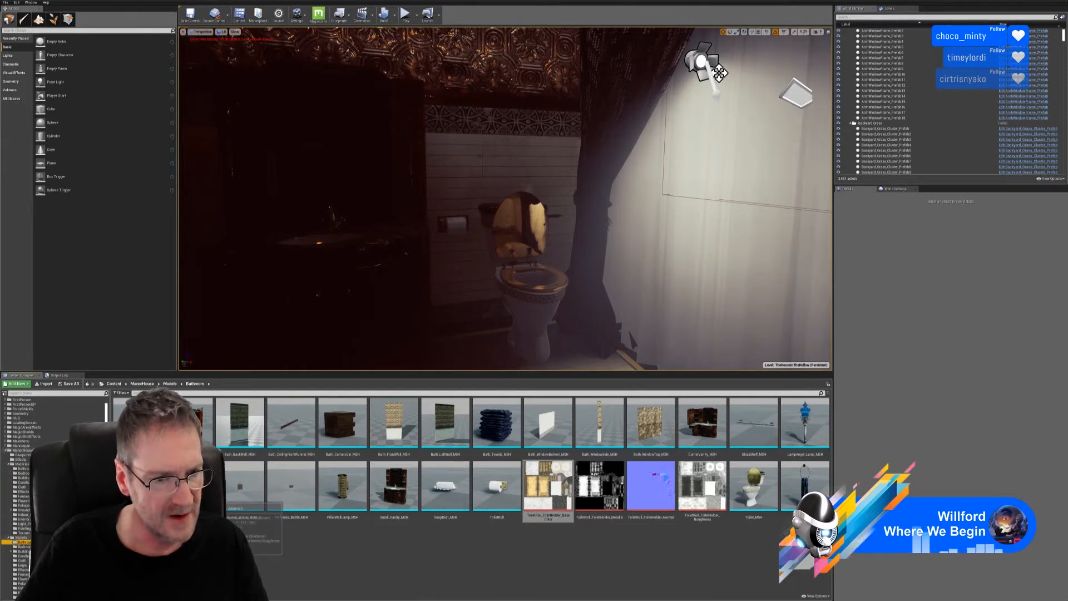
{"action": "right_click", "coordinate": [196, 497]}
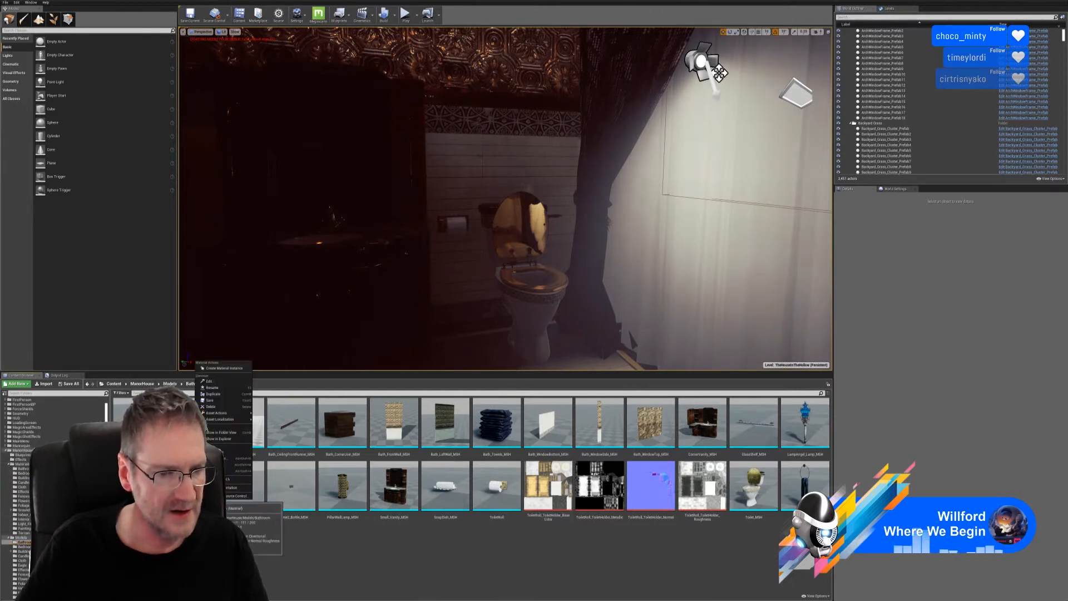
{"action": "left_click", "coordinate": [224, 402]}
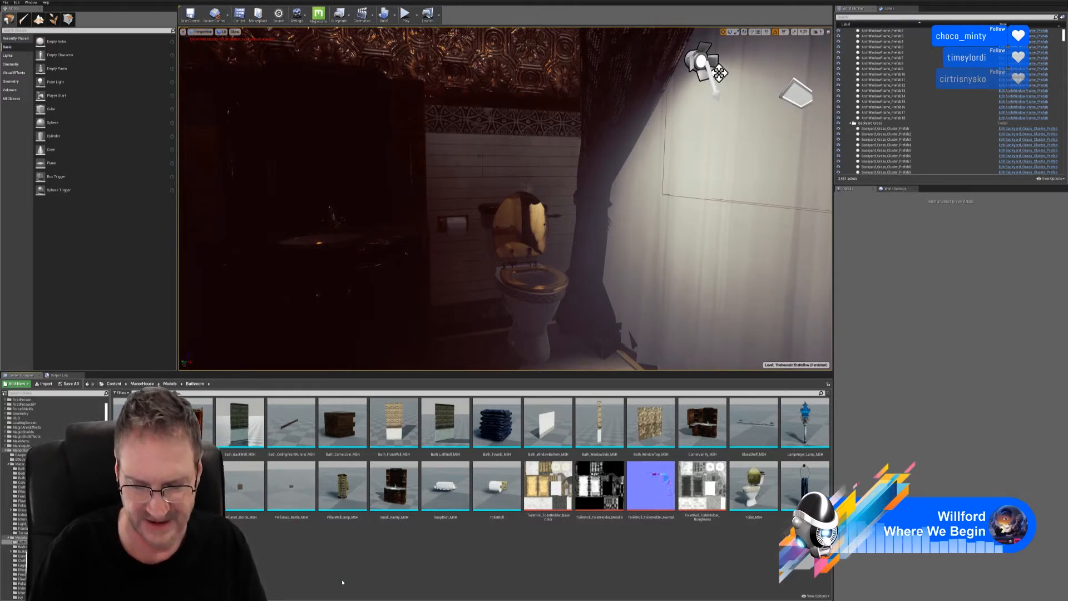
{"action": "key", "text": "Return"}
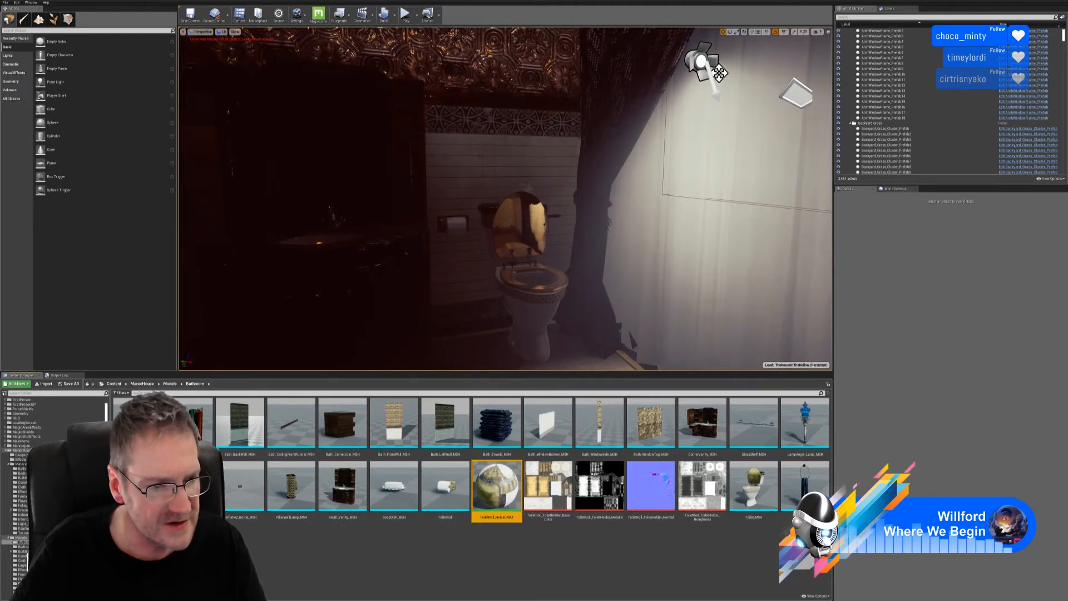
- Move the toilet roll holder material into the Materials folder and its four textures into the Bathroom subfolder of Textures
{"action": "double_click", "coordinate": [496, 485]}
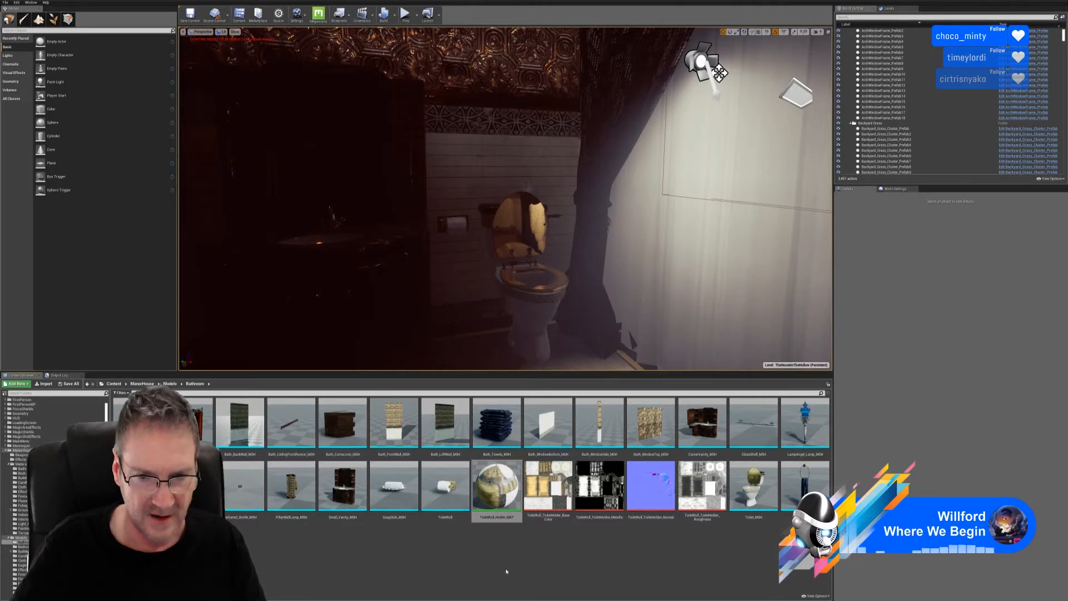
{"action": "left_click", "coordinate": [503, 494]}
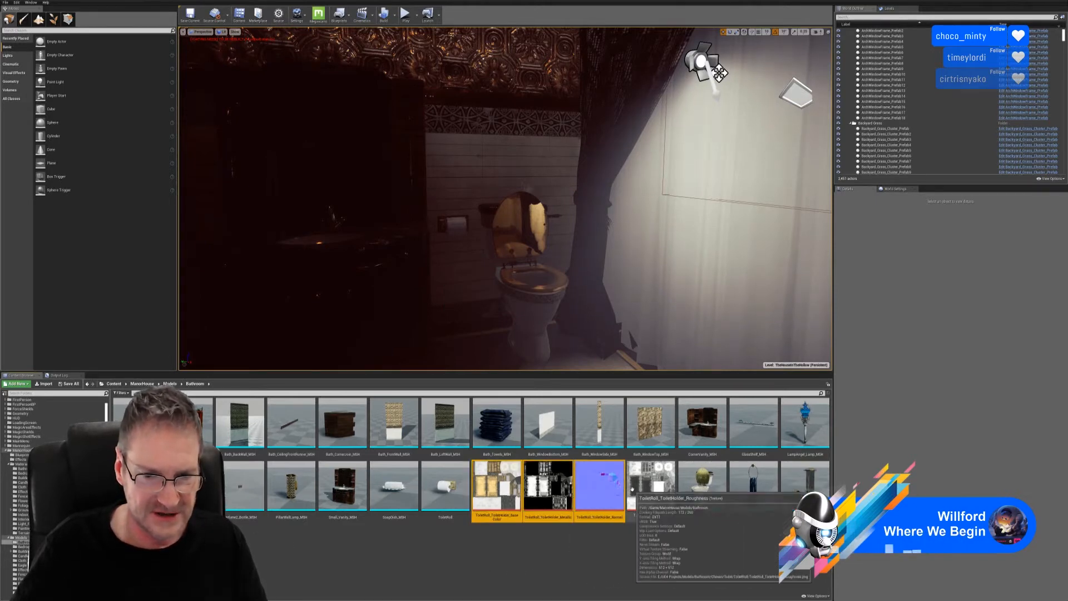
{"action": "left_click", "coordinate": [651, 485], "text": "shift"}
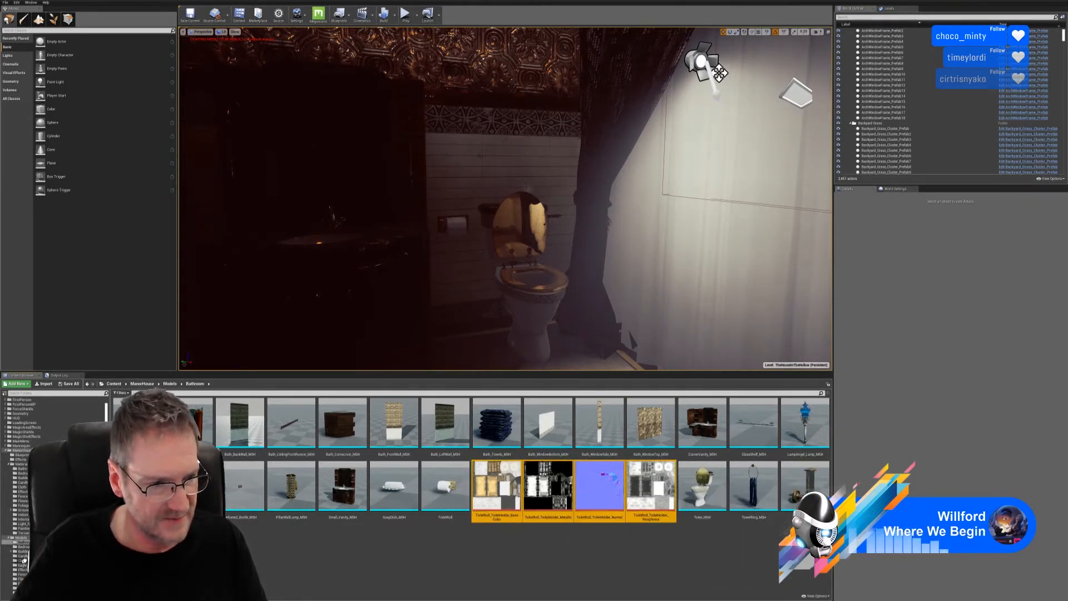
{"action": "left_click_drag", "start_coordinate": [22, 570], "coordinate": [488, 542]}
{"action": "left_click", "coordinate": [446, 550]}
{"action": "left_click", "coordinate": [445, 550]}
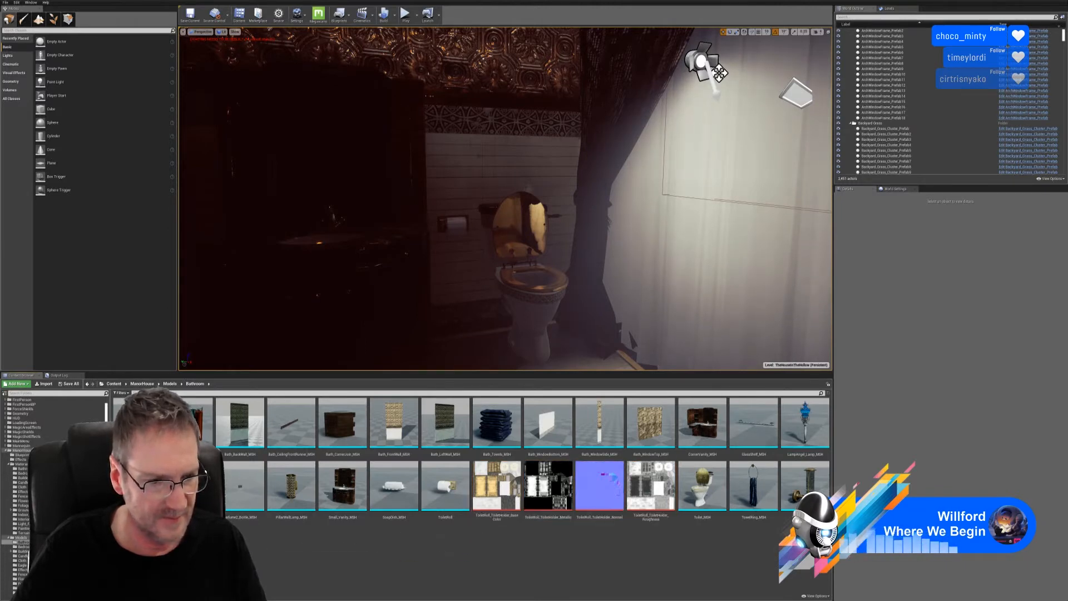
{"action": "scroll", "coordinate": [55, 514], "scroll_direction": "down", "scroll_amount": 10}
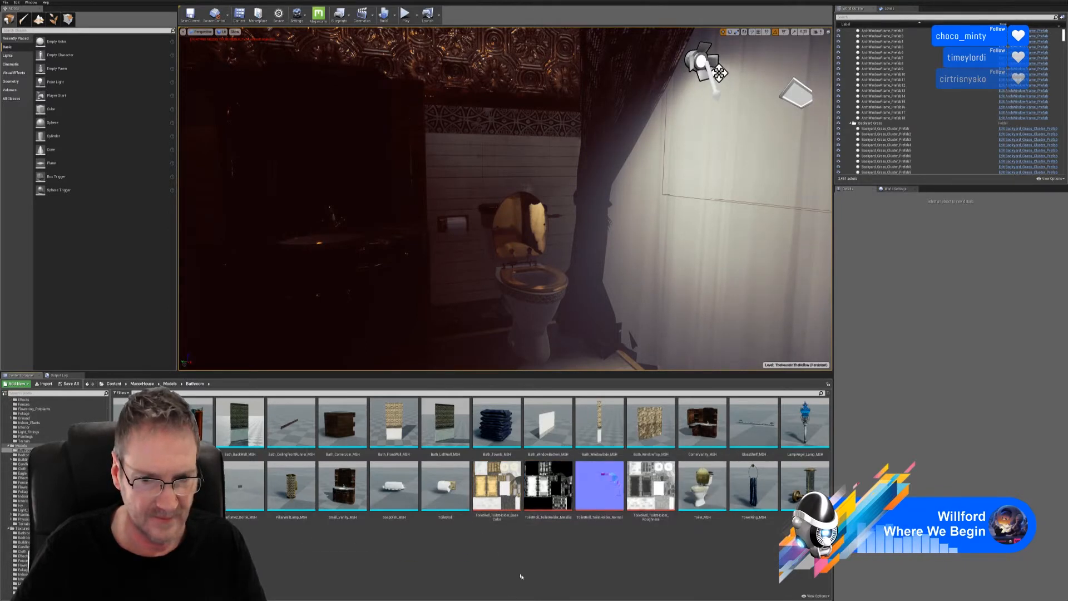
{"action": "left_click", "coordinate": [494, 493]}
{"action": "left_click", "coordinate": [542, 482], "text": "ctrl"}
{"action": "left_click", "coordinate": [597, 484], "text": "ctrl"}
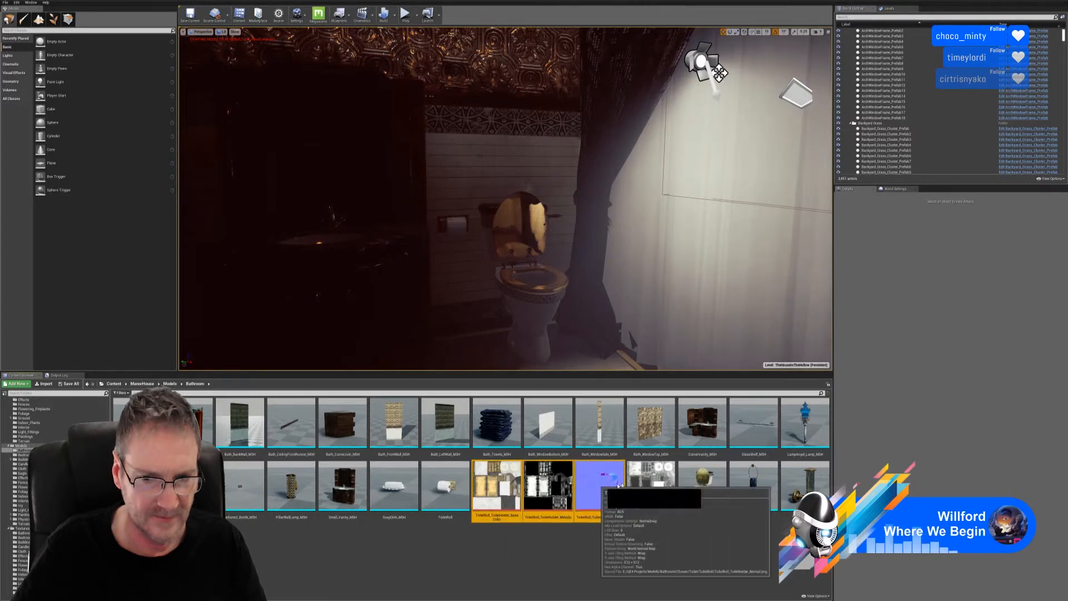
{"action": "left_click", "coordinate": [630, 491], "text": "ctrl"}
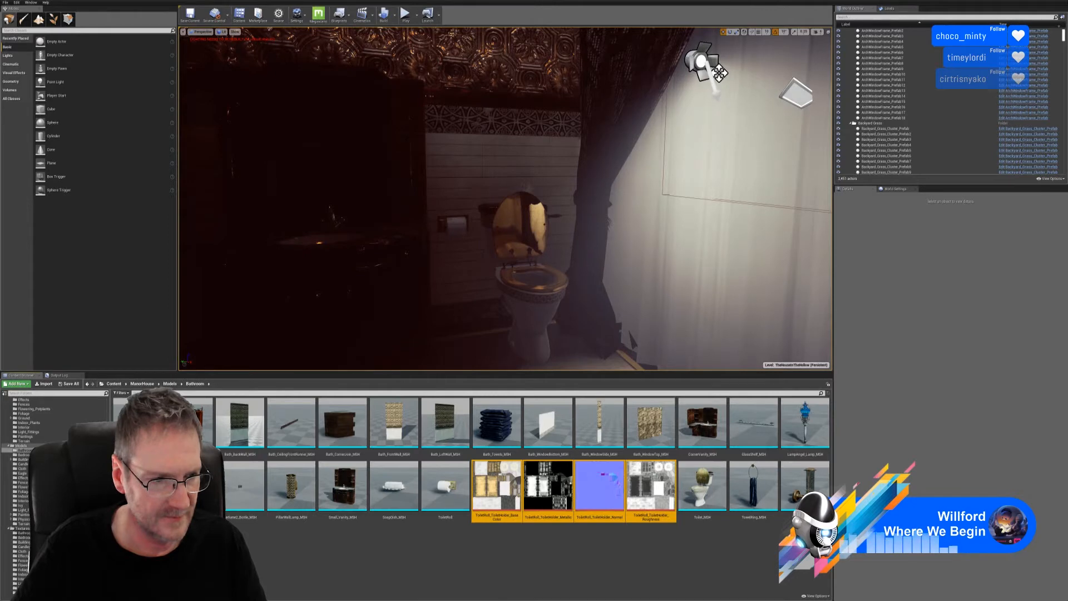
{"action": "left_click_drag", "start_coordinate": [493, 492], "coordinate": [26, 533]}
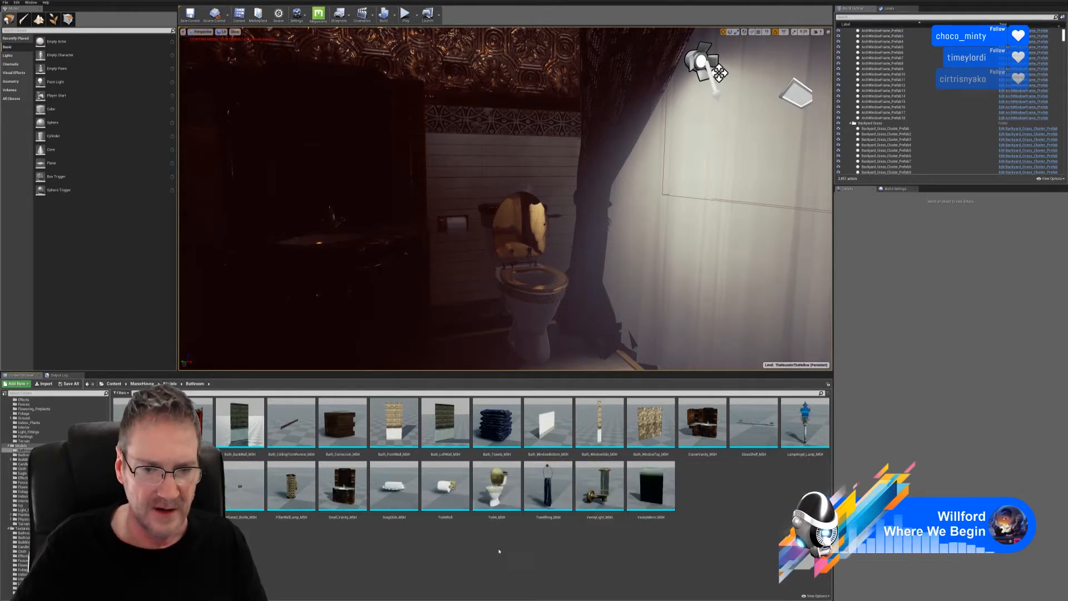
- Rename the toilet roll mesh in the Bathroom models folder to ToiletRoll_MSH
{"action": "right_click", "coordinate": [448, 484]}
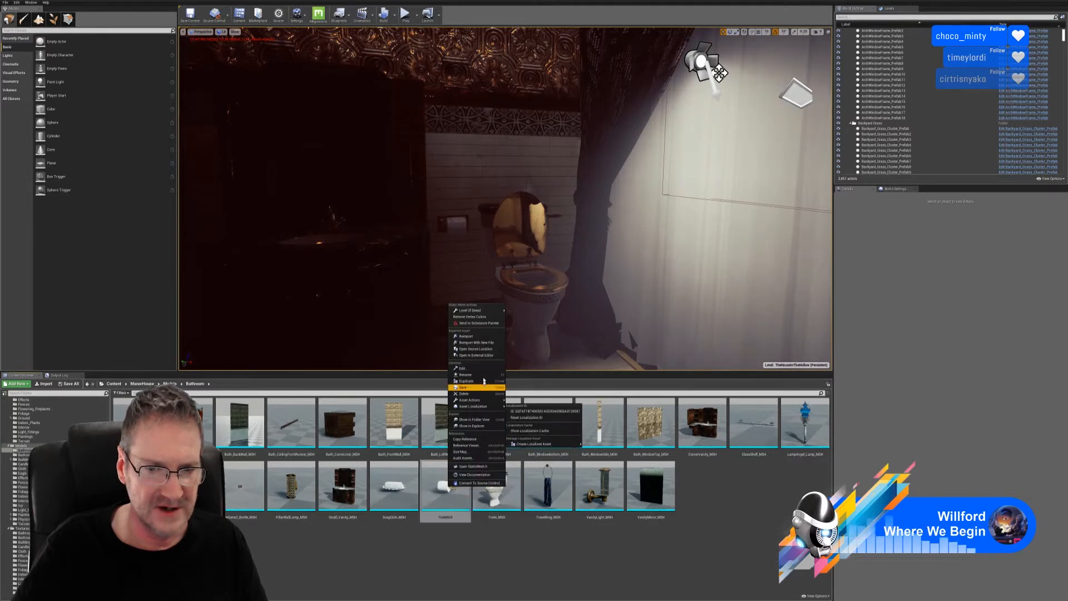
{"action": "left_click", "coordinate": [466, 374]}
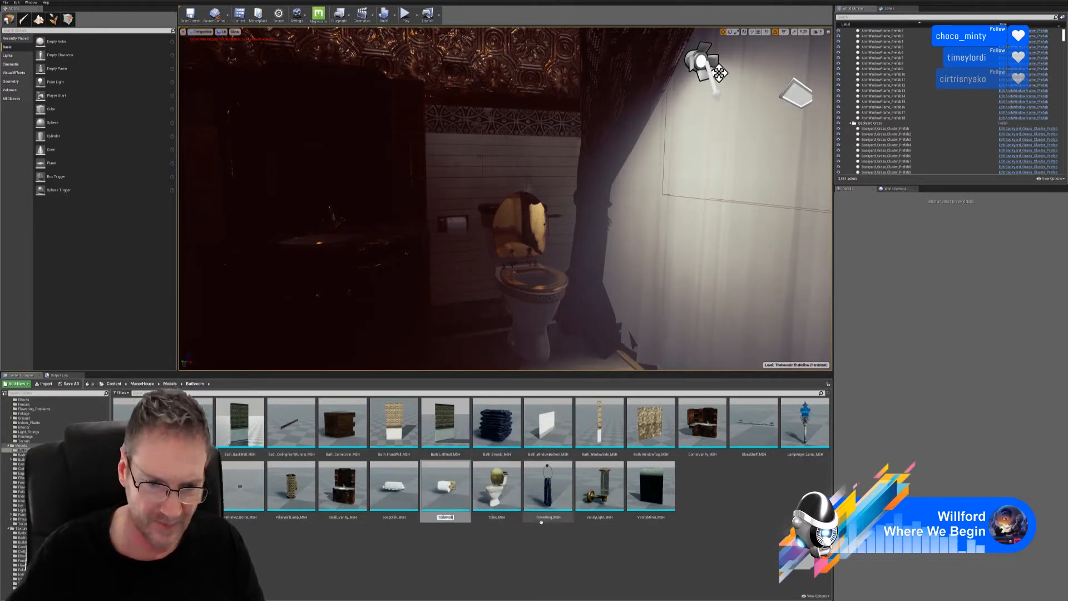
{"action": "key", "text": "Return"}
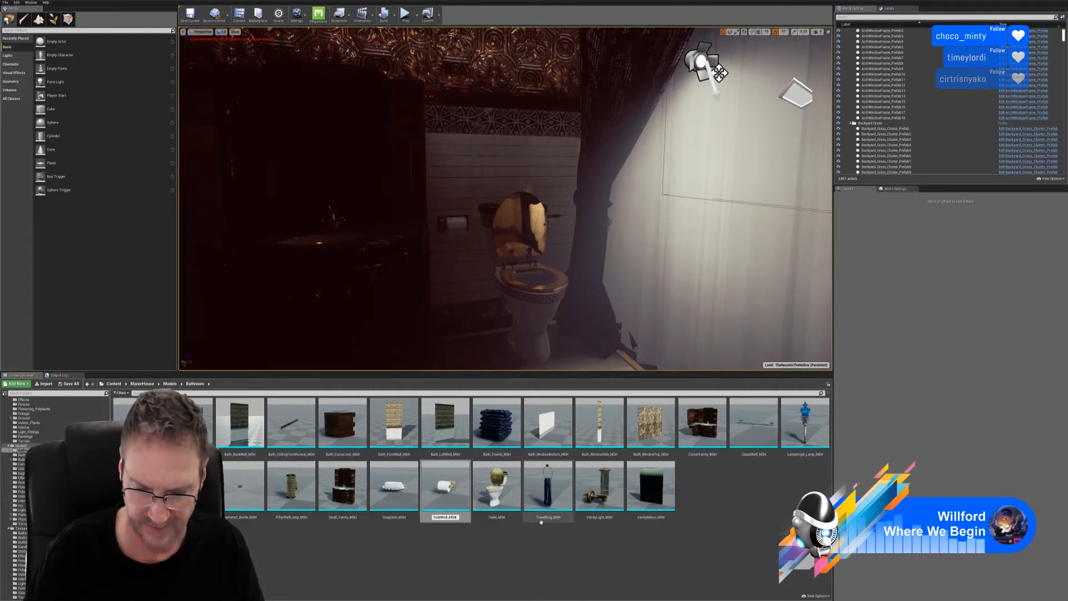
{"action": "left_click", "coordinate": [695, 556]}
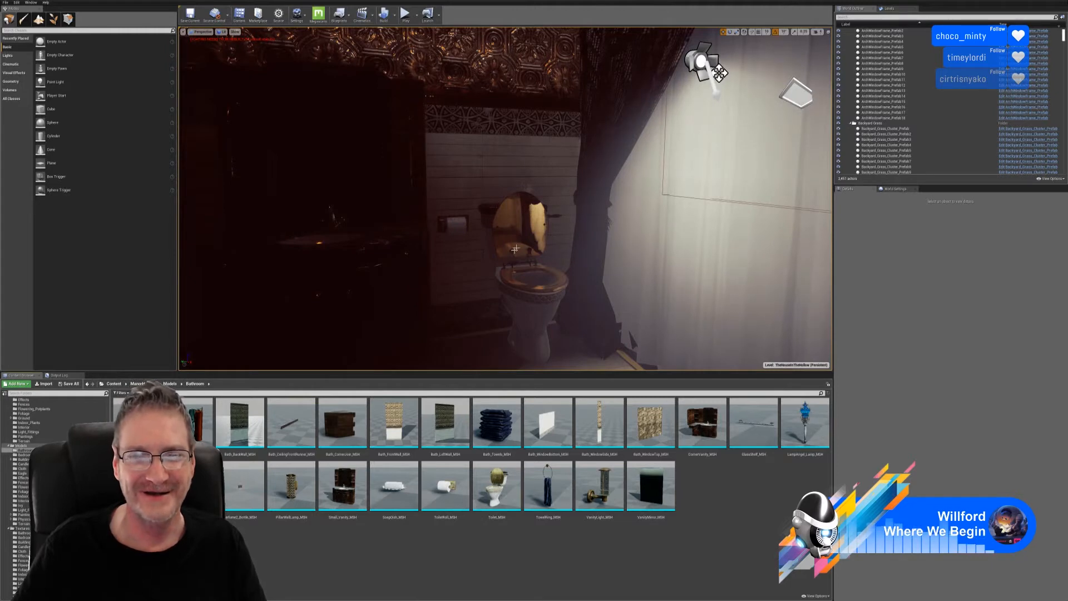
- Examine the toilet roll holder and toilet from near and far within the bathroom
{"action": "right_click_drag", "start_coordinate": [515, 249], "coordinate": [495, 265]}
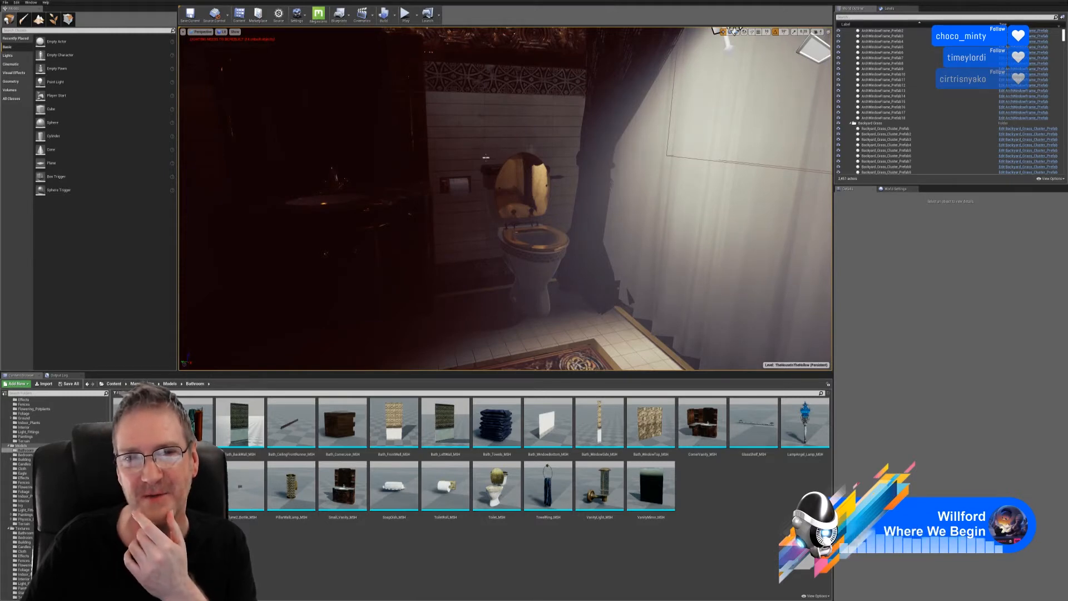
{"action": "right_click_drag", "start_coordinate": [498, 164], "coordinate": [491, 203]}
{"action": "key", "text": "w"}
{"action": "key", "text": "s"}
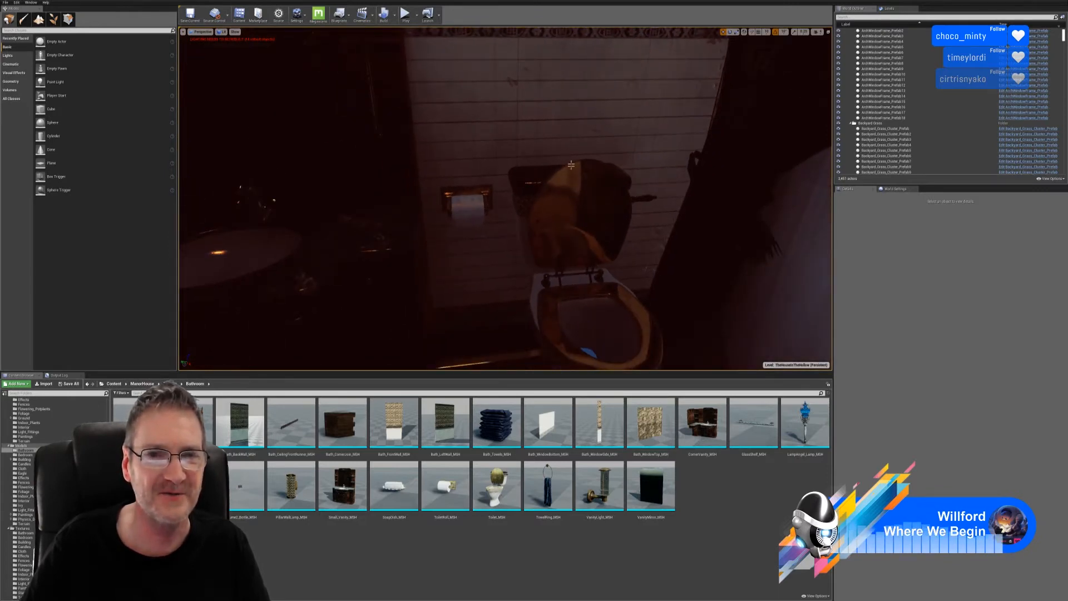
{"action": "right_click_drag", "start_coordinate": [512, 281], "coordinate": [490, 306]}
{"action": "key", "text": "s"}
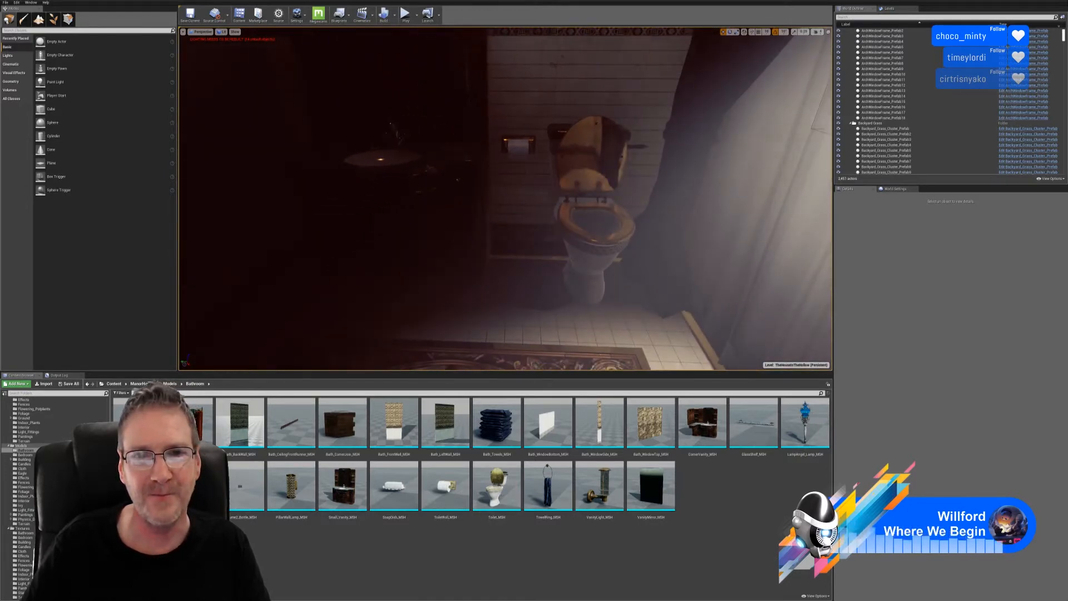
{"action": "key", "text": "w"}
{"action": "mouse_move", "coordinate": [499, 222]}
{"action": "right_mouse_down"}
{"action": "mouse_move", "coordinate": [472, 214]}
{"action": "mouse_move", "coordinate": [501, 220]}
{"action": "right_mouse_up"}
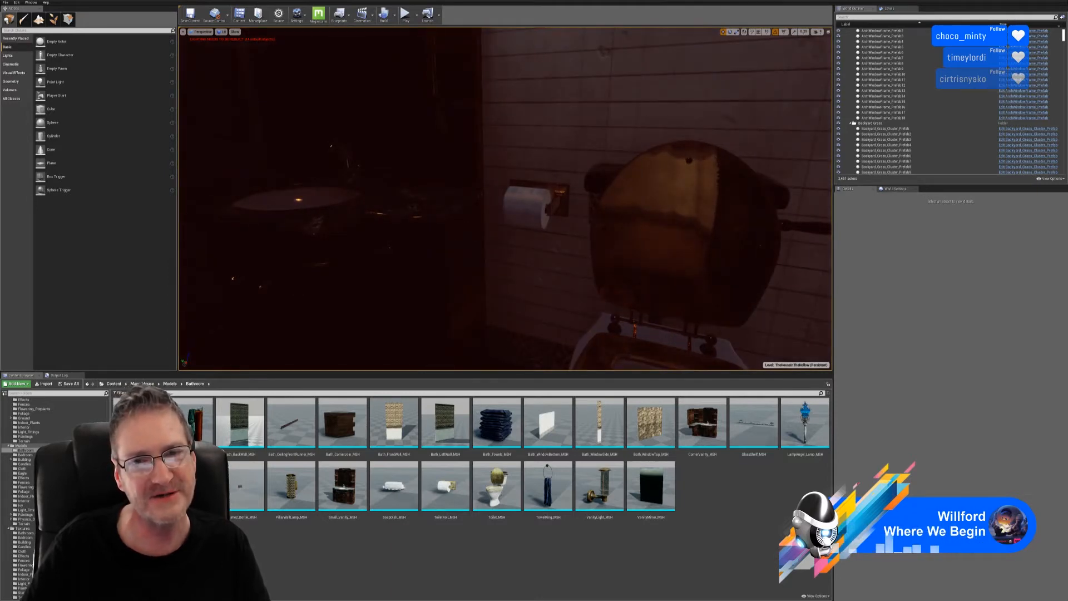
{"action": "key", "text": "s"}
{"action": "right_click_drag", "start_coordinate": [501, 220], "coordinate": [513, 234]}
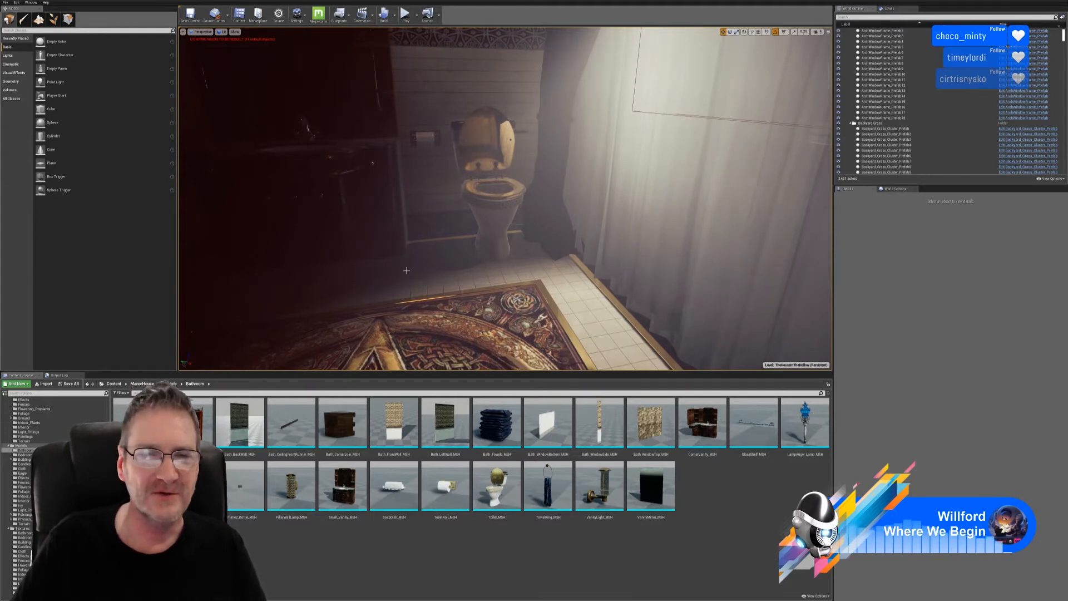
{"action": "left_click_drag", "start_coordinate": [405, 270], "coordinate": [389, 314]}
{"action": "right_click_drag", "start_coordinate": [390, 314], "coordinate": [405, 278]}
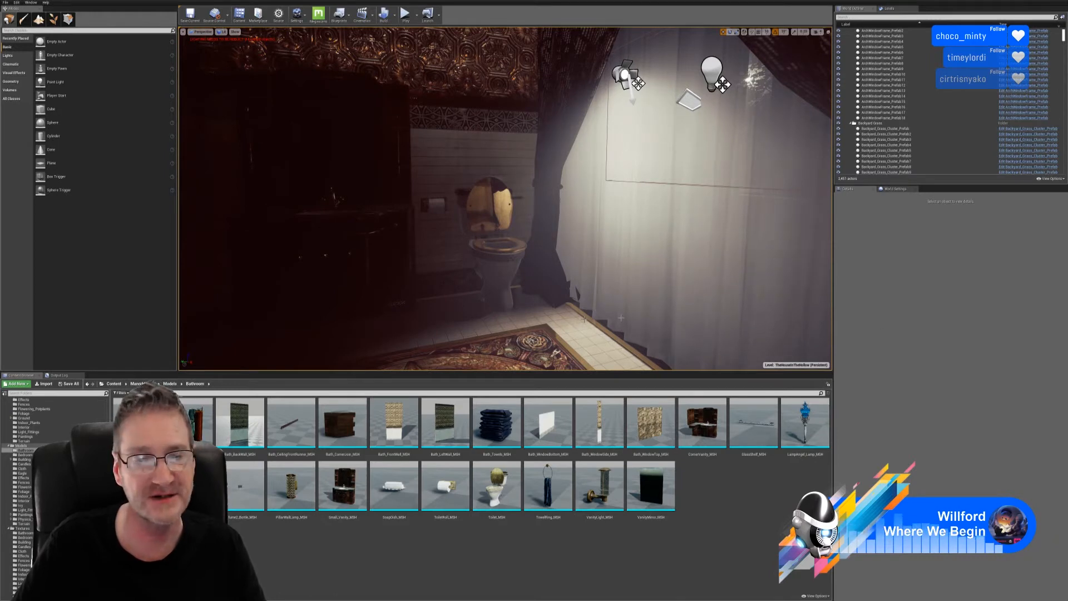
- Place VanityMirror_MSH in the level on the vanity countertop beside the sink
{"action": "left_click_drag", "start_coordinate": [441, 307], "coordinate": [424, 255]}
{"action": "right_click_drag", "start_coordinate": [425, 255], "coordinate": [743, 232]}
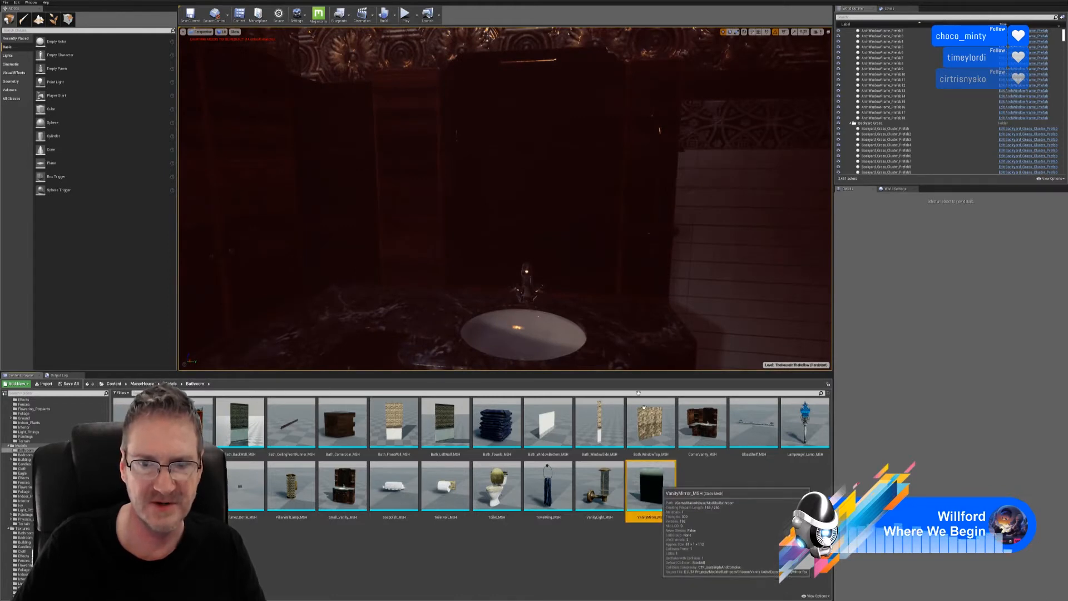
{"action": "left_click_drag", "start_coordinate": [650, 489], "coordinate": [596, 338]}
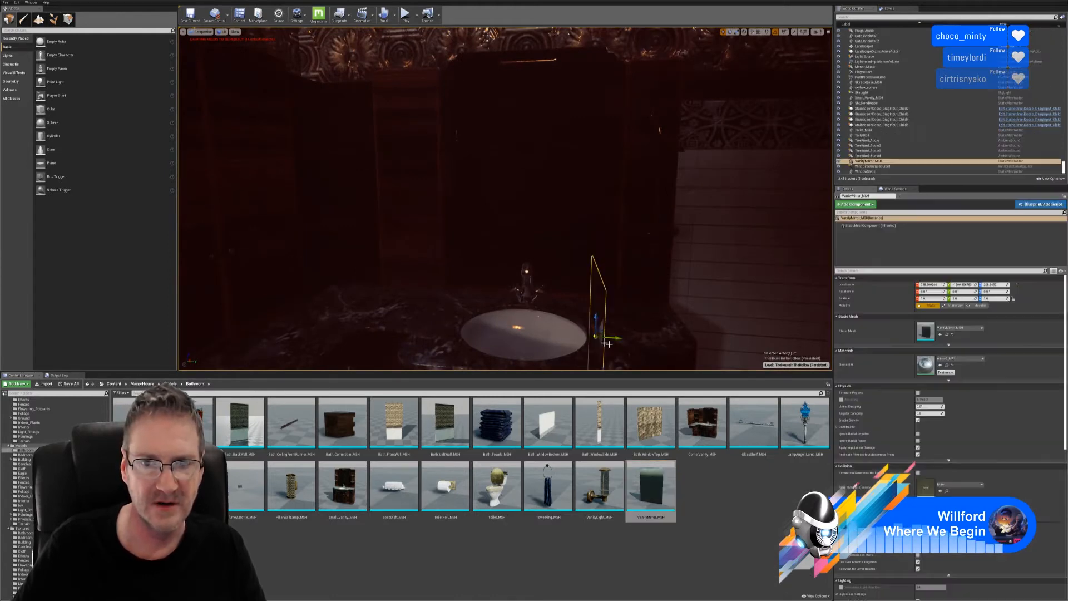
{"action": "right_click_drag", "start_coordinate": [682, 285], "coordinate": [762, 333]}
{"action": "key", "text": "f"}
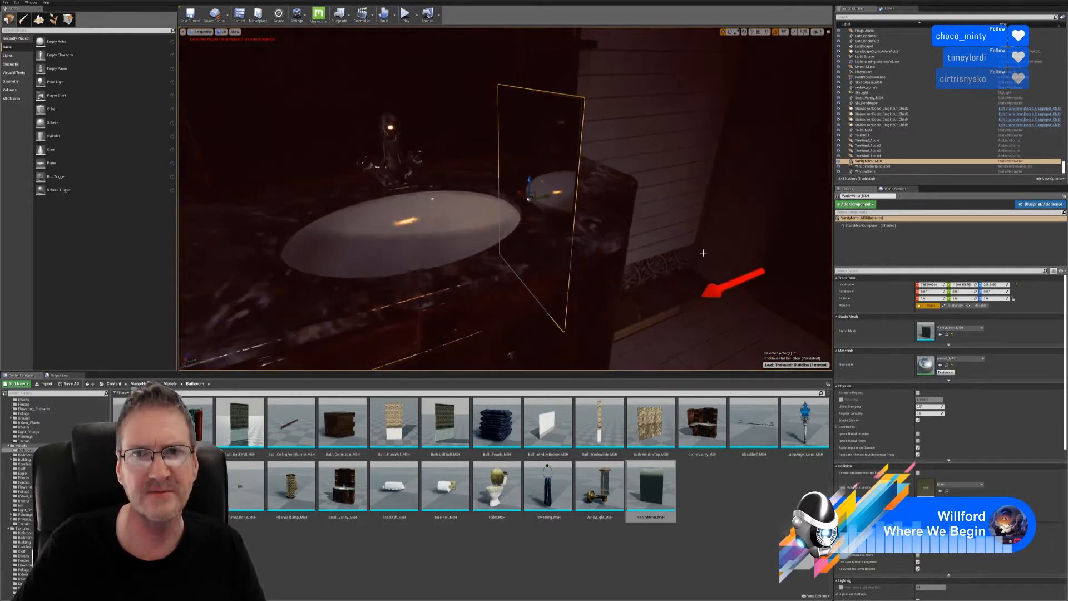
- Rotate the vanity mirror about its vertical axis so it stands parallel to the wall behind the sink
{"action": "left_click", "coordinate": [730, 34]}
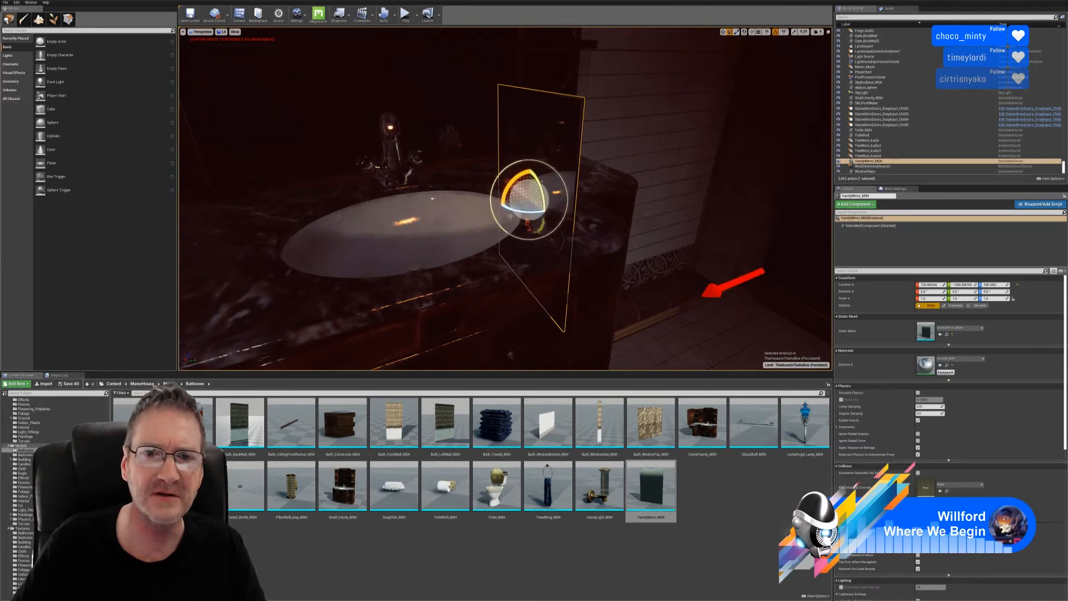
{"action": "left_click_drag", "start_coordinate": [518, 211], "coordinate": [443, 212]}
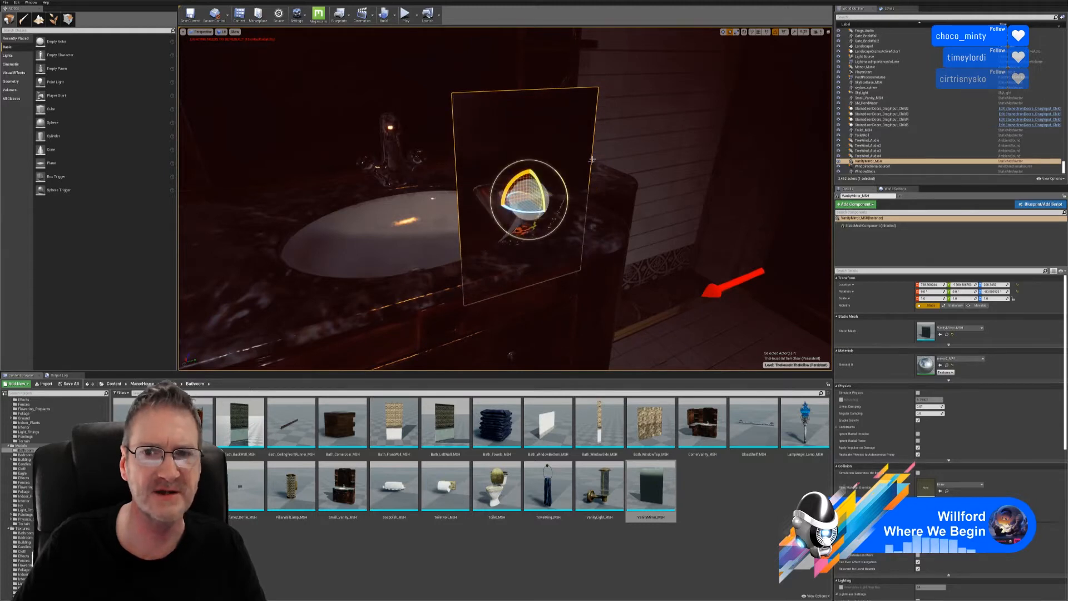
{"action": "right_click_drag", "start_coordinate": [556, 212], "coordinate": [657, 147]}
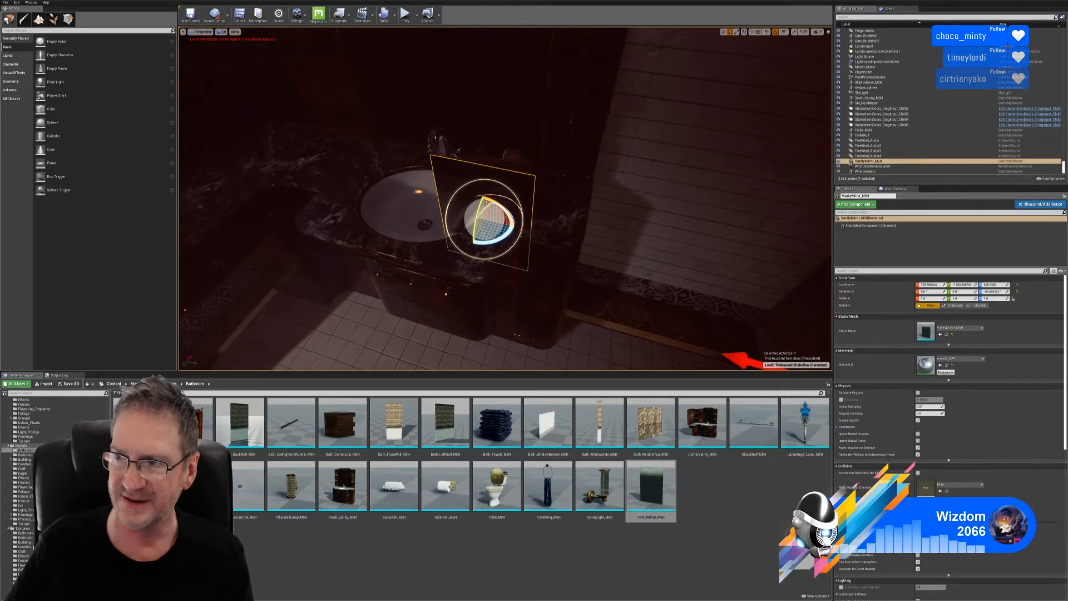
- Move the vanity mirror over the sink, back towards the vanity's rear panel and up above the tap
{"action": "left_click", "coordinate": [723, 32]}
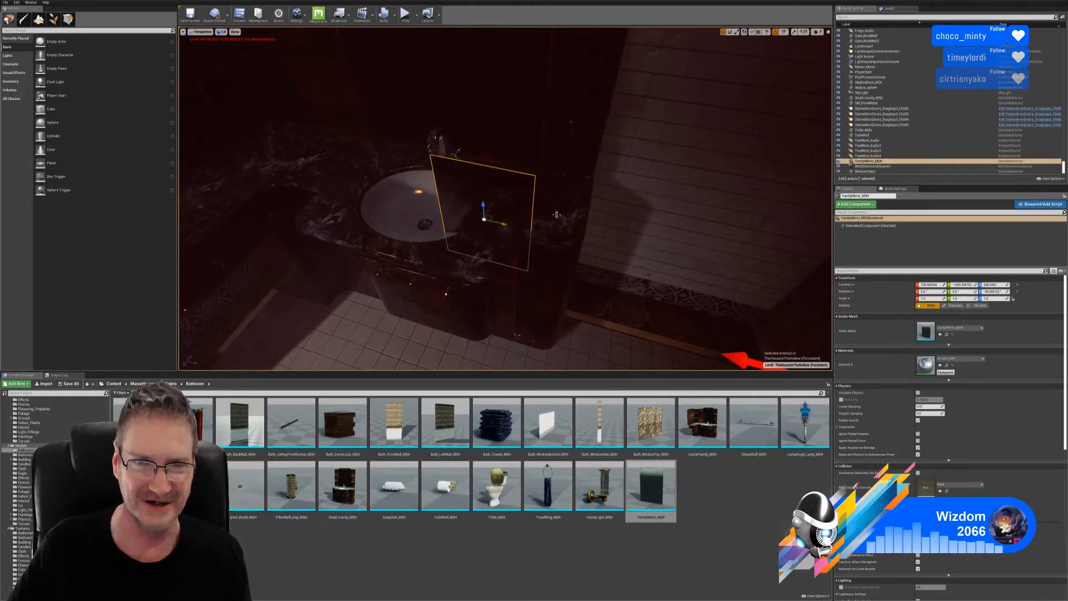
{"action": "left_click_drag", "start_coordinate": [504, 224], "coordinate": [456, 212]}
{"action": "right_click_drag", "start_coordinate": [456, 212], "coordinate": [420, 214]}
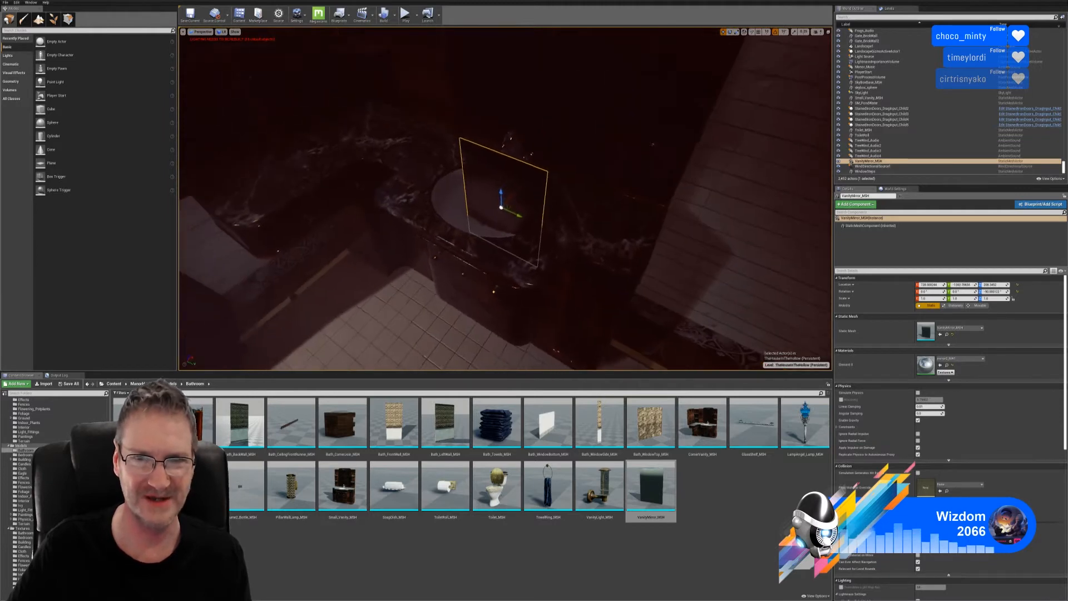
{"action": "right_click_drag", "start_coordinate": [490, 217], "coordinate": [512, 214]}
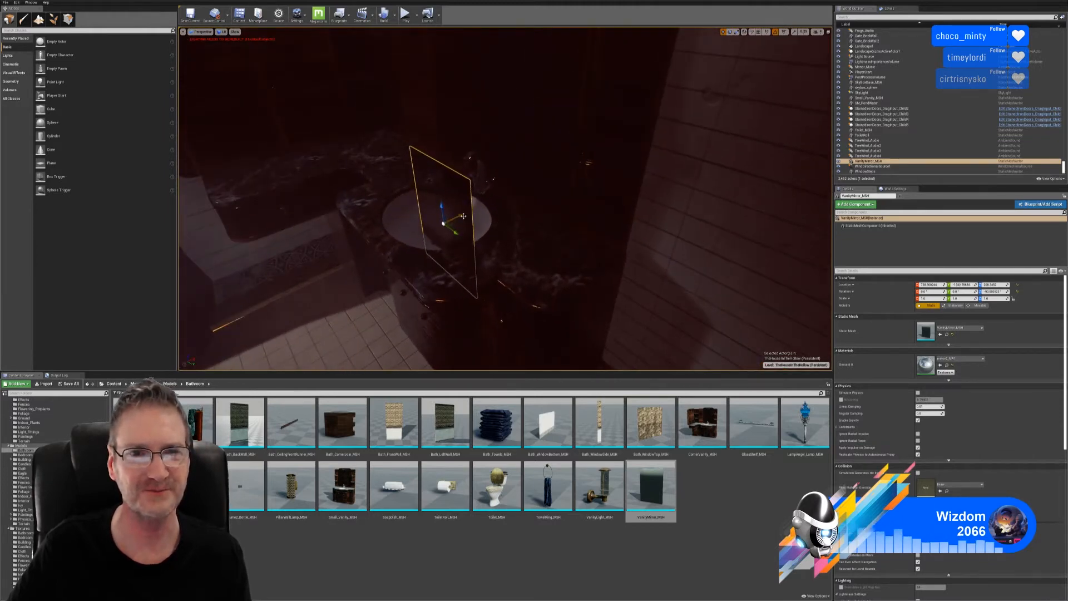
{"action": "left_click_drag", "start_coordinate": [463, 216], "coordinate": [502, 64]}
{"action": "right_click_drag", "start_coordinate": [552, 152], "coordinate": [534, 75]}
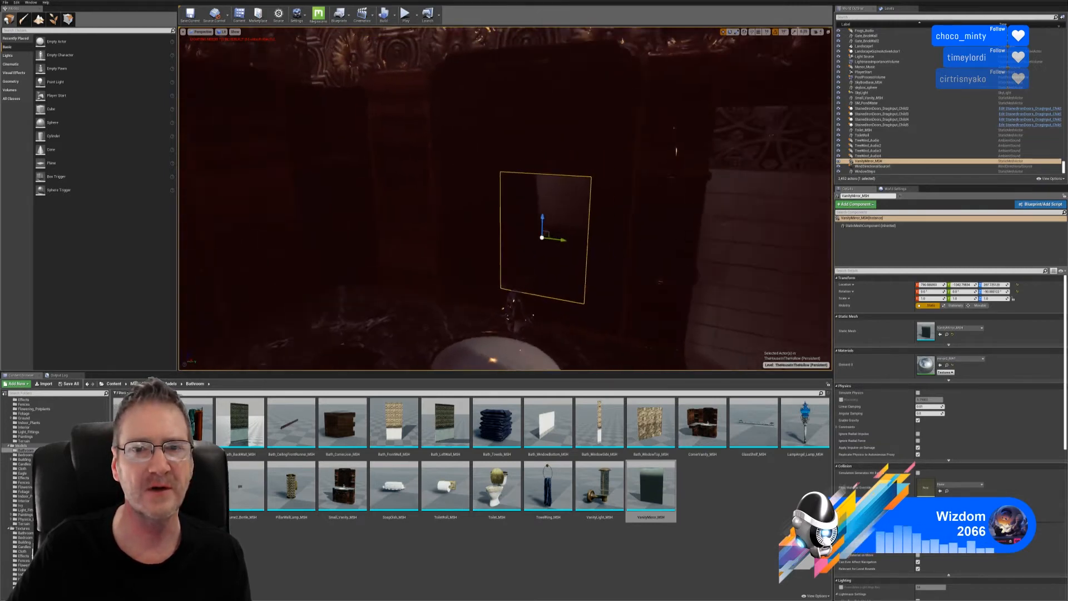
{"action": "right_click_drag", "start_coordinate": [588, 215], "coordinate": [619, 196]}
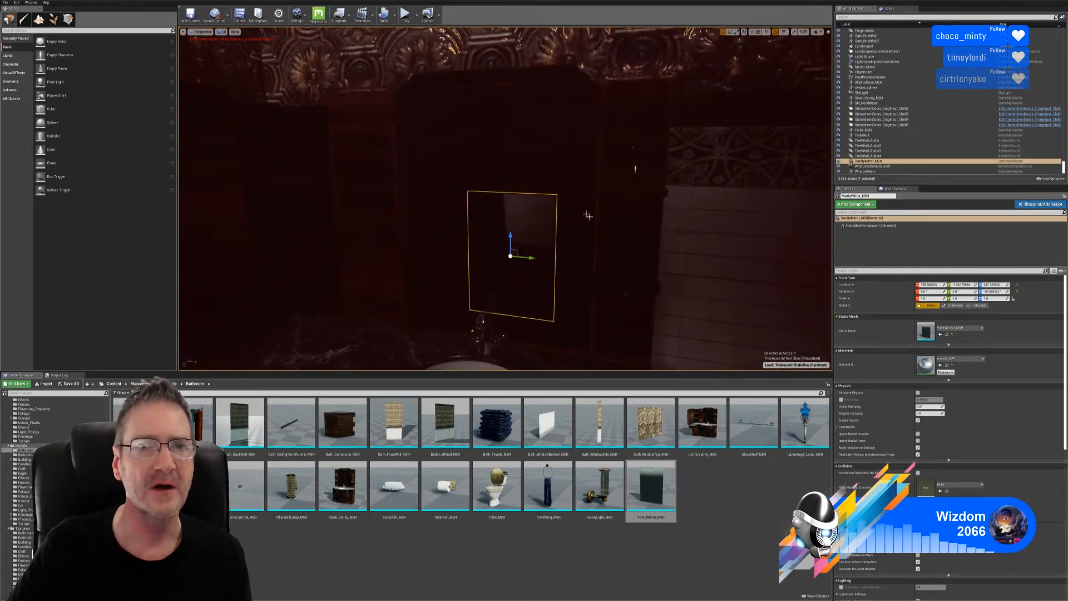
- In the Unlit view, centre the vanity mirror above the tap, fit it against the back panel and raise it on the panel
{"action": "left_click", "coordinate": [221, 31]}
{"action": "left_click", "coordinate": [234, 43]}
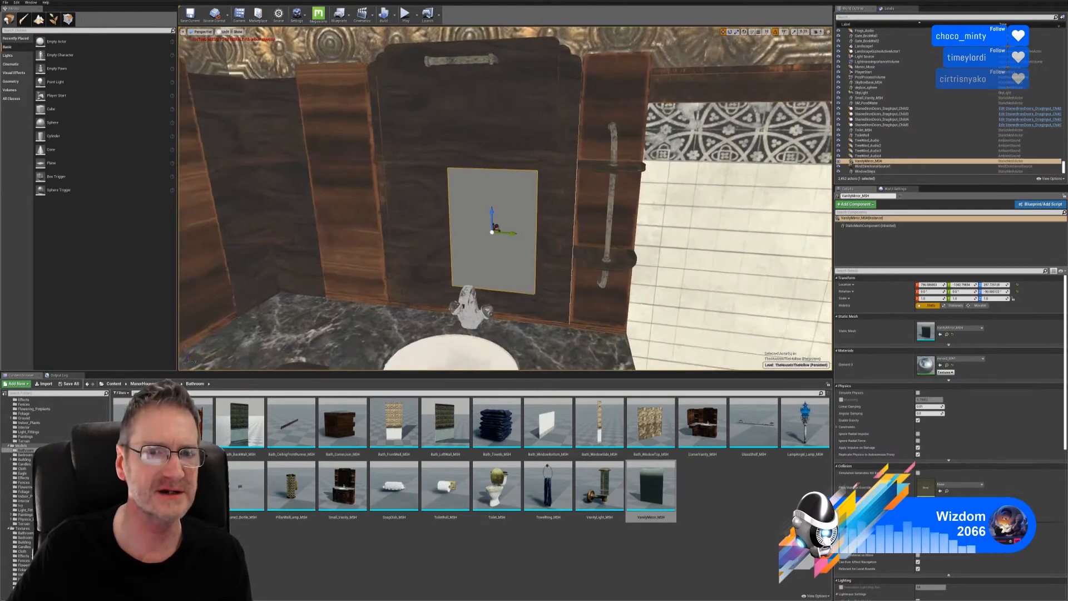
{"action": "right_click_drag", "start_coordinate": [492, 184], "coordinate": [461, 225]}
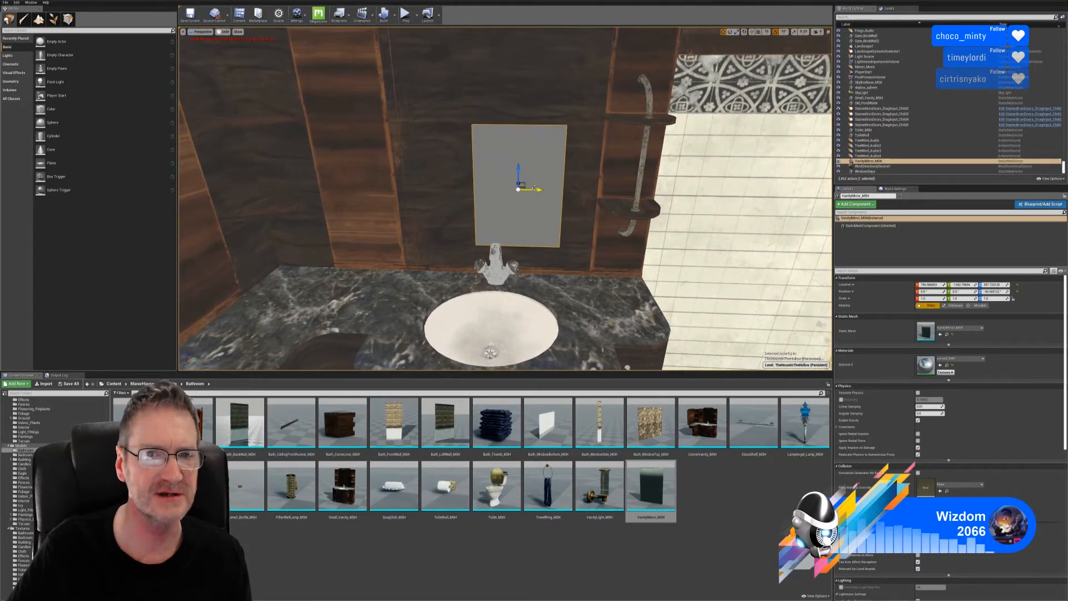
{"action": "left_click_drag", "start_coordinate": [534, 190], "coordinate": [518, 190]}
{"action": "right_click_drag", "start_coordinate": [518, 190], "coordinate": [457, 216]}
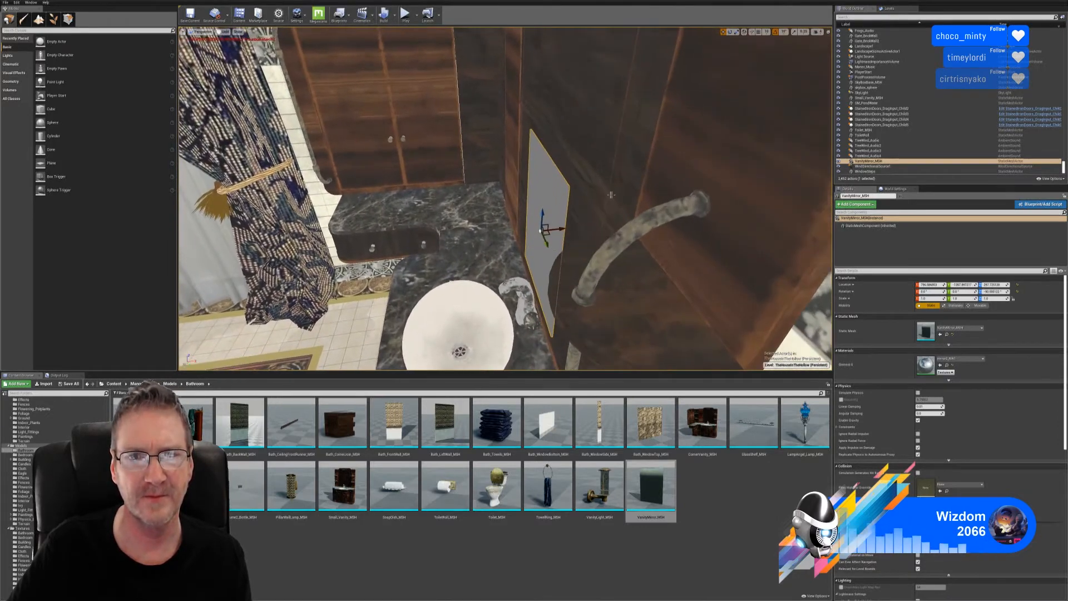
{"action": "left_click_drag", "start_coordinate": [563, 229], "coordinate": [567, 229]}
{"action": "right_click_drag", "start_coordinate": [566, 228], "coordinate": [462, 195]}
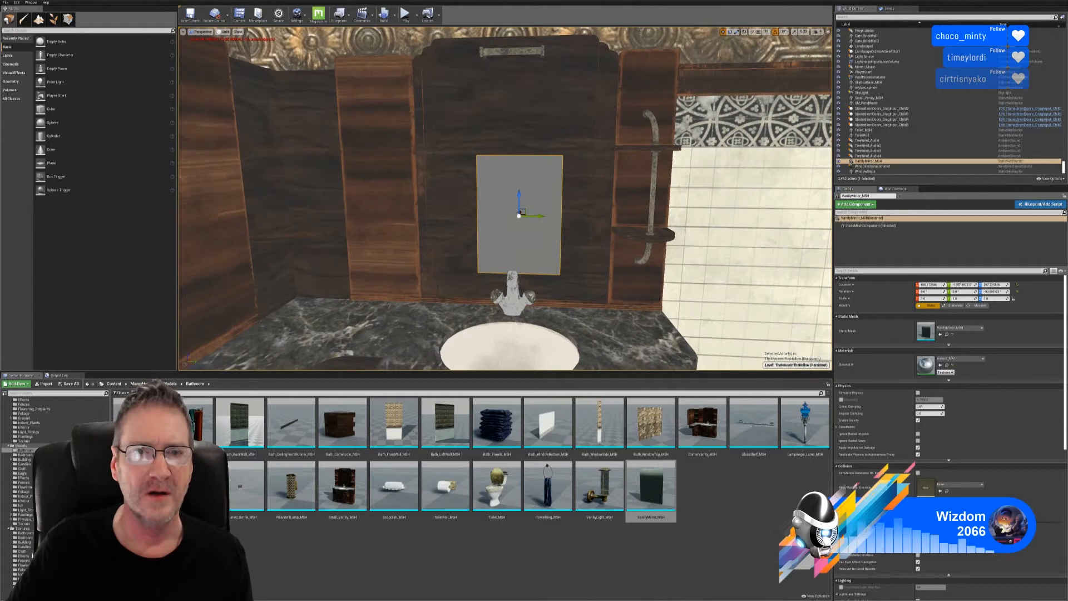
{"action": "left_click_drag", "start_coordinate": [520, 196], "coordinate": [520, 167]}
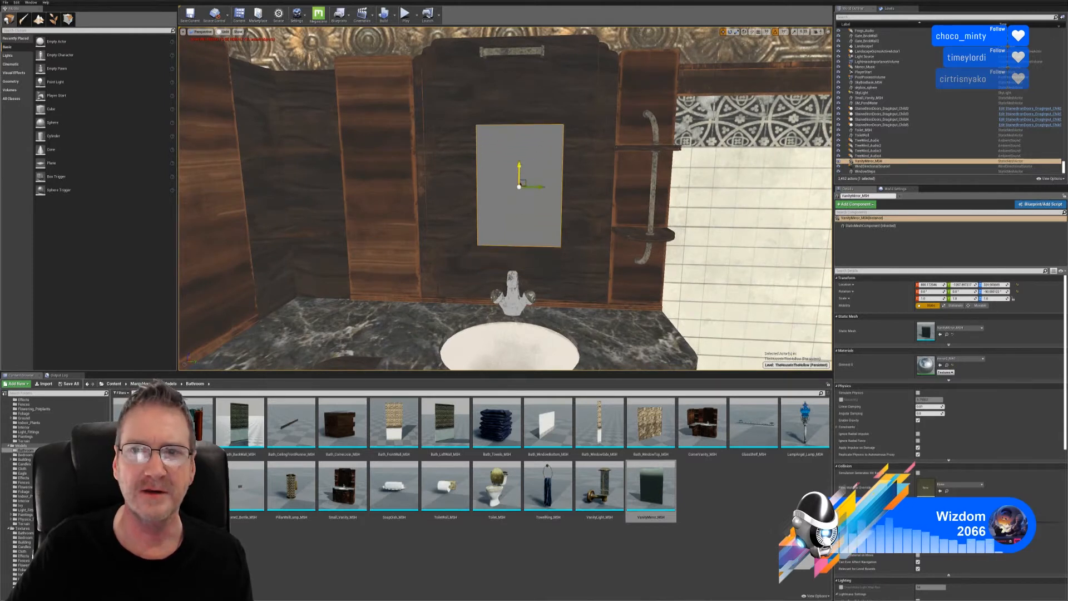
- Scale the vanity mirror up uniformly to roughly one and a half times its size so it fills more of the back panel
{"action": "left_click", "coordinate": [736, 32]}
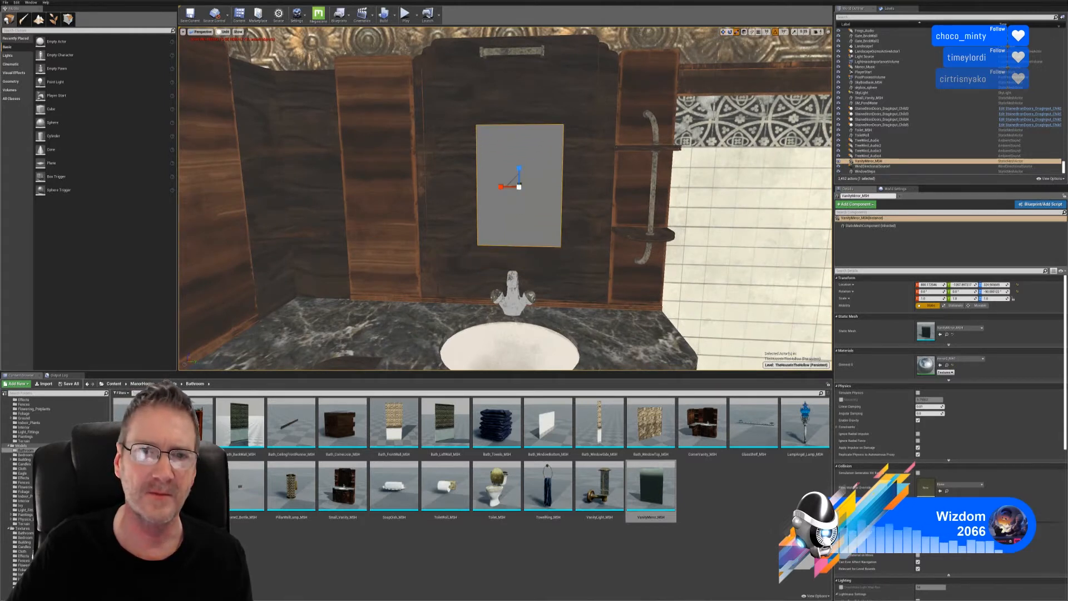
{"action": "left_click_drag", "start_coordinate": [519, 187], "coordinate": [532, 172]}
{"action": "mouse_move", "coordinate": [519, 187]}
{"action": "left_mouse_down"}
{"action": "mouse_move", "coordinate": [535, 179]}
{"action": "mouse_move", "coordinate": [526, 187]}
{"action": "mouse_move", "coordinate": [535, 188]}
{"action": "left_mouse_up"}
{"action": "key", "text": "w"}
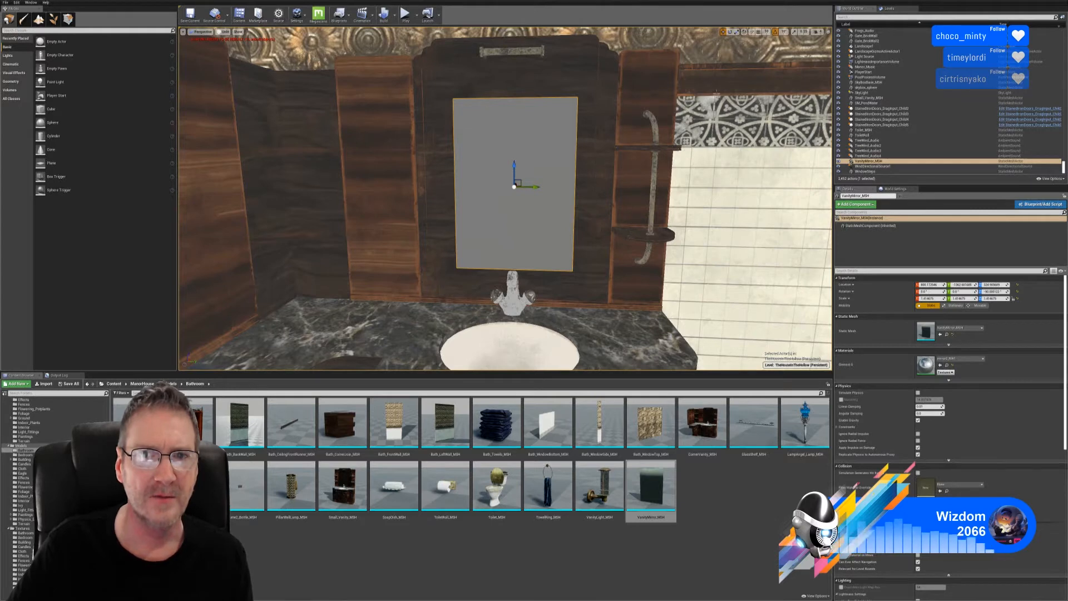
{"action": "left_click", "coordinate": [737, 31]}
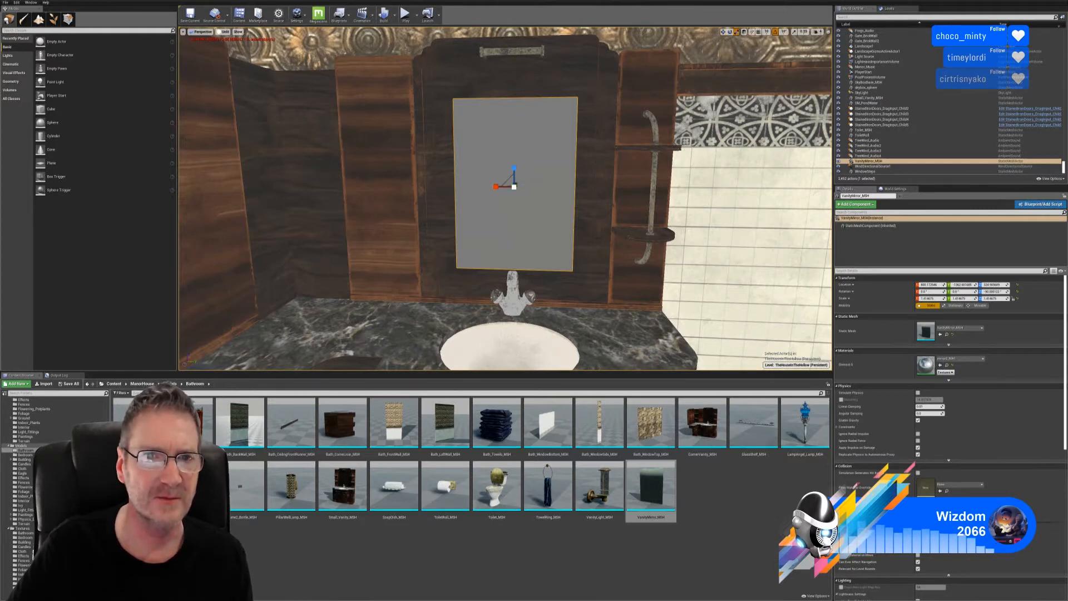
{"action": "left_click_drag", "start_coordinate": [515, 188], "coordinate": [546, 177]}
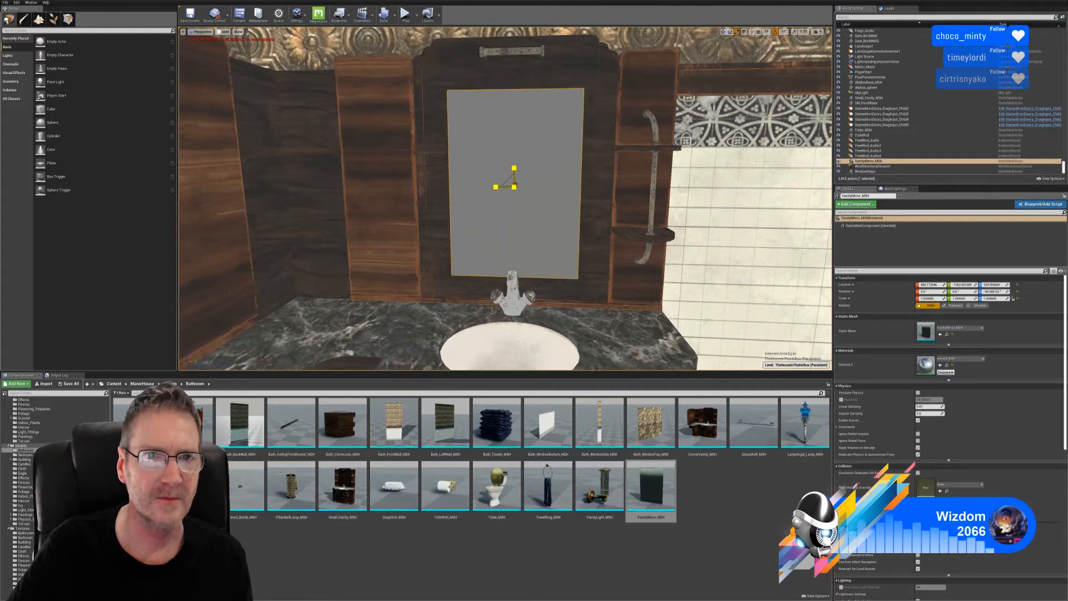
{"action": "key", "text": "w"}
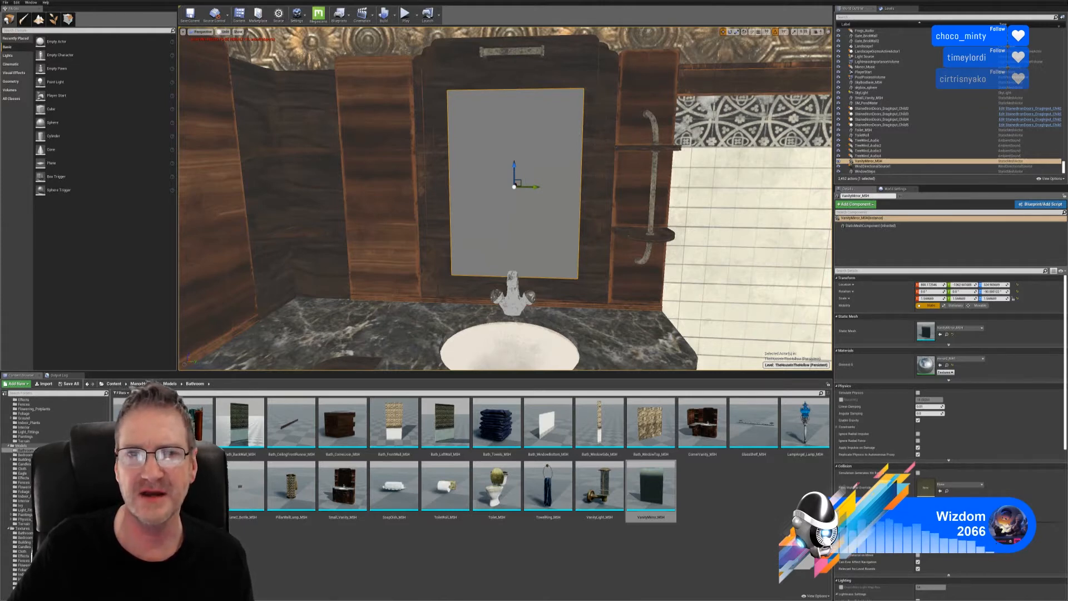
- Centre the enlarged mirror horizontally above the tap and adjust its depth against the vanity's back panel
{"action": "mouse_move", "coordinate": [514, 187]}
{"action": "right_mouse_down"}
{"action": "mouse_move", "coordinate": [505, 198]}
{"action": "mouse_move", "coordinate": [524, 189]}
{"action": "right_mouse_up"}
{"action": "key", "text": "w"}
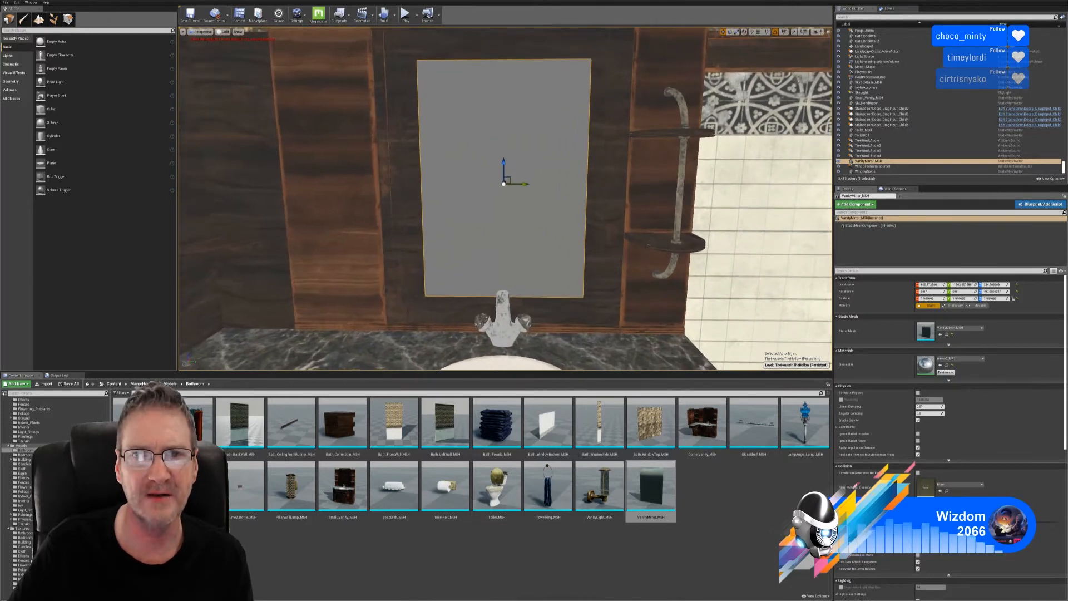
{"action": "mouse_move", "coordinate": [619, 213]}
{"action": "right_mouse_down"}
{"action": "mouse_move", "coordinate": [609, 220]}
{"action": "mouse_move", "coordinate": [612, 201]}
{"action": "right_mouse_up"}
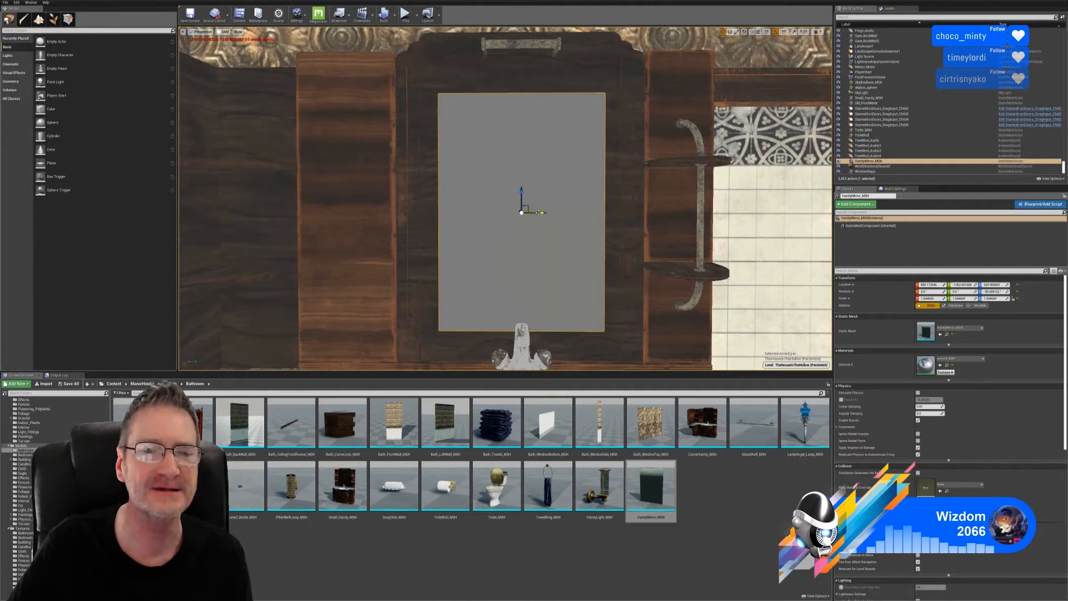
{"action": "left_click_drag", "start_coordinate": [540, 212], "coordinate": [537, 212]}
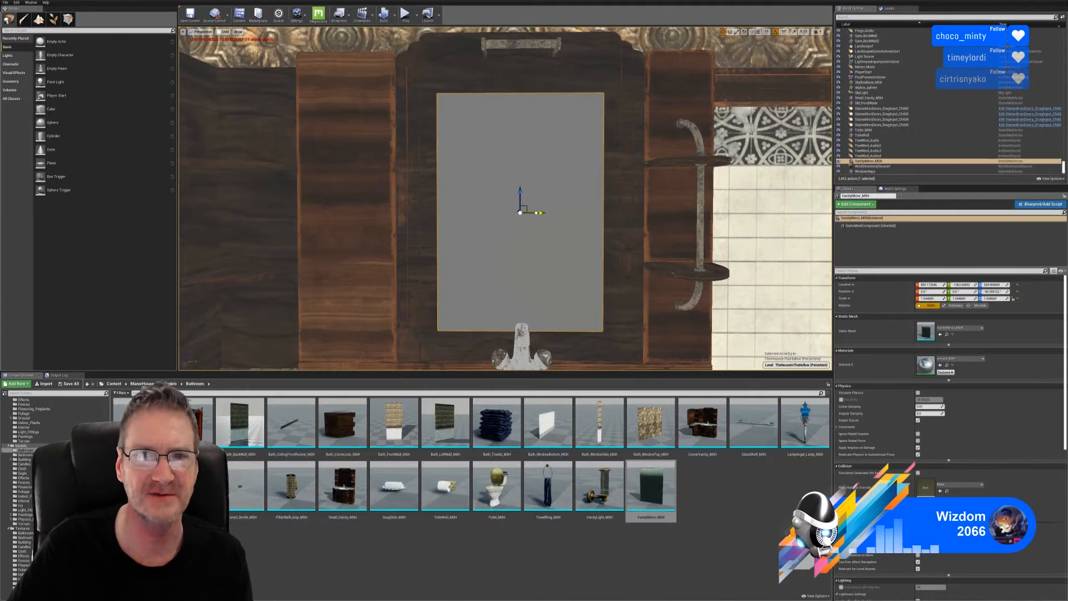
{"action": "left_click_drag", "start_coordinate": [540, 212], "coordinate": [540, 212]}
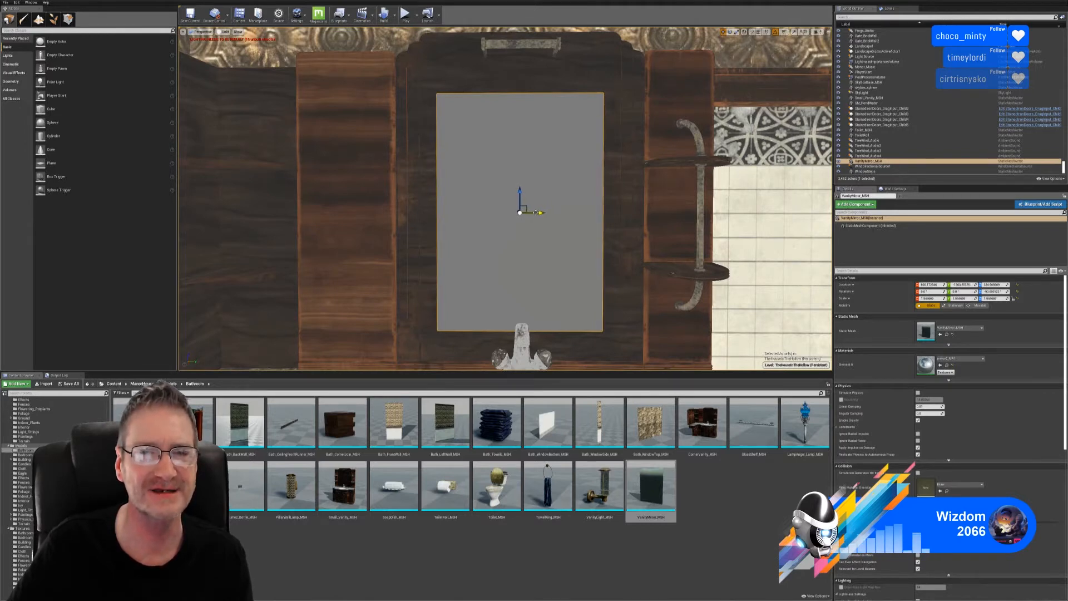
{"action": "mouse_move", "coordinate": [673, 223]}
{"action": "right_mouse_down"}
{"action": "mouse_move", "coordinate": [606, 248]}
{"action": "mouse_move", "coordinate": [672, 219]}
{"action": "right_mouse_up"}
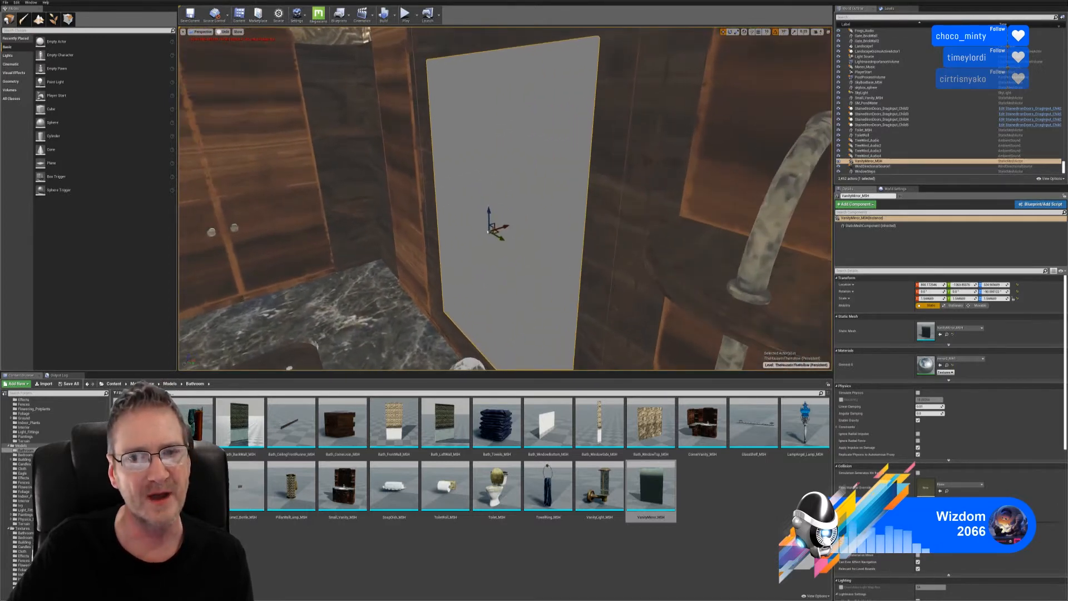
{"action": "left_click_drag", "start_coordinate": [502, 225], "coordinate": [490, 231]}
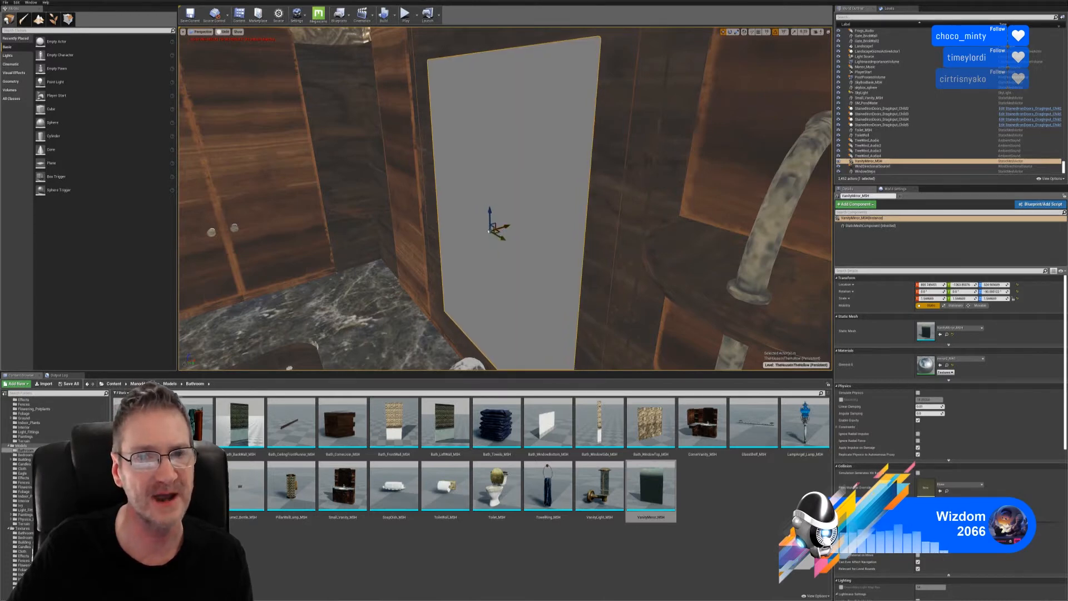
- Raise the vanity mirror slightly on the back panel to leave a gap above the tap
{"action": "key", "text": "s"}
{"action": "mouse_move", "coordinate": [489, 231]}
{"action": "right_mouse_down"}
{"action": "mouse_move", "coordinate": [522, 234]}
{"action": "mouse_move", "coordinate": [445, 250]}
{"action": "mouse_move", "coordinate": [500, 232]}
{"action": "right_mouse_up"}
{"action": "key", "text": "w"}
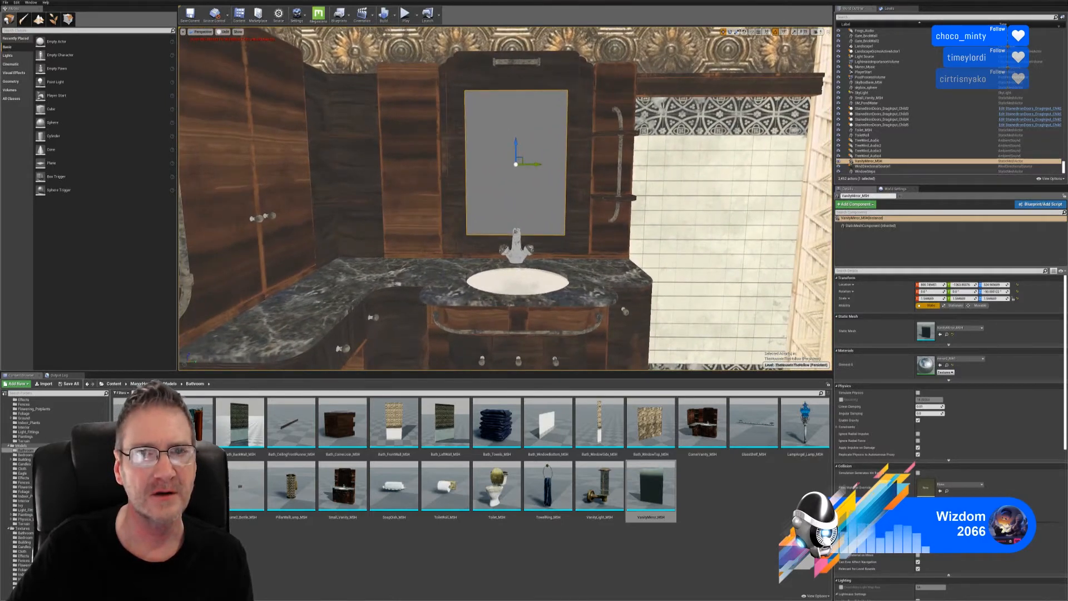
{"action": "left_click_drag", "start_coordinate": [516, 147], "coordinate": [534, 132]}
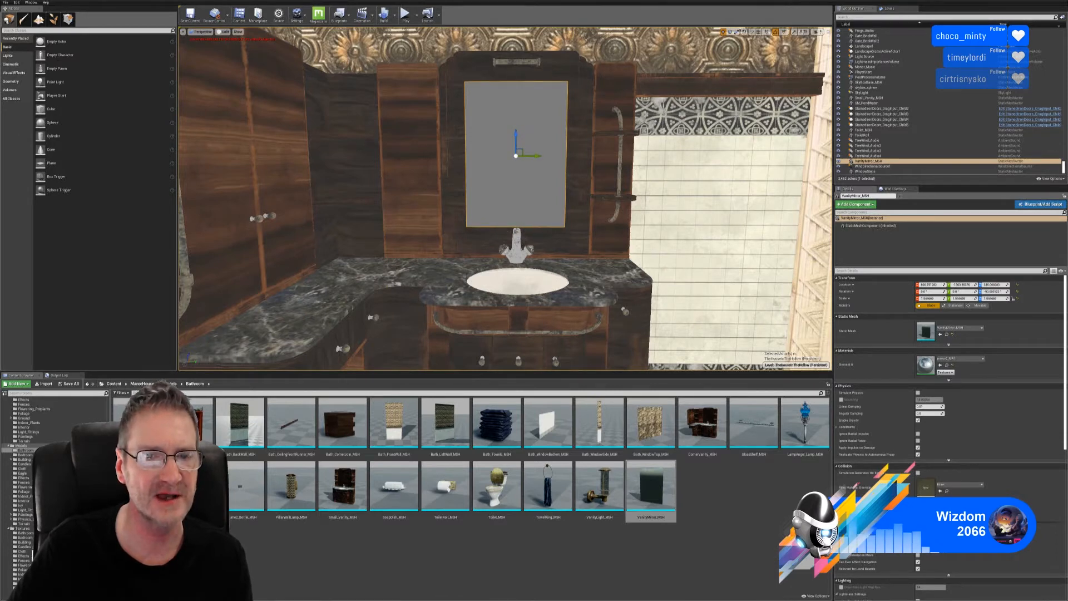
- Duplicate the vanity mirror, bringing the copy out into the room and turning it half a turn to face the opposite way
{"action": "right_click_drag", "start_coordinate": [533, 132], "coordinate": [549, 154]}
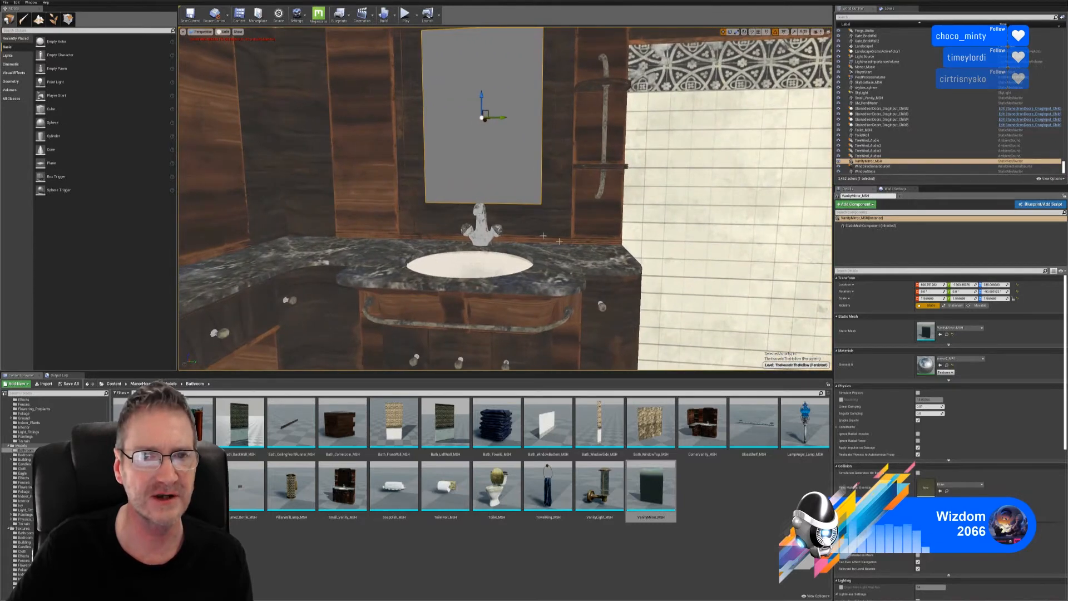
{"action": "right_click_drag", "start_coordinate": [559, 242], "coordinate": [534, 241]}
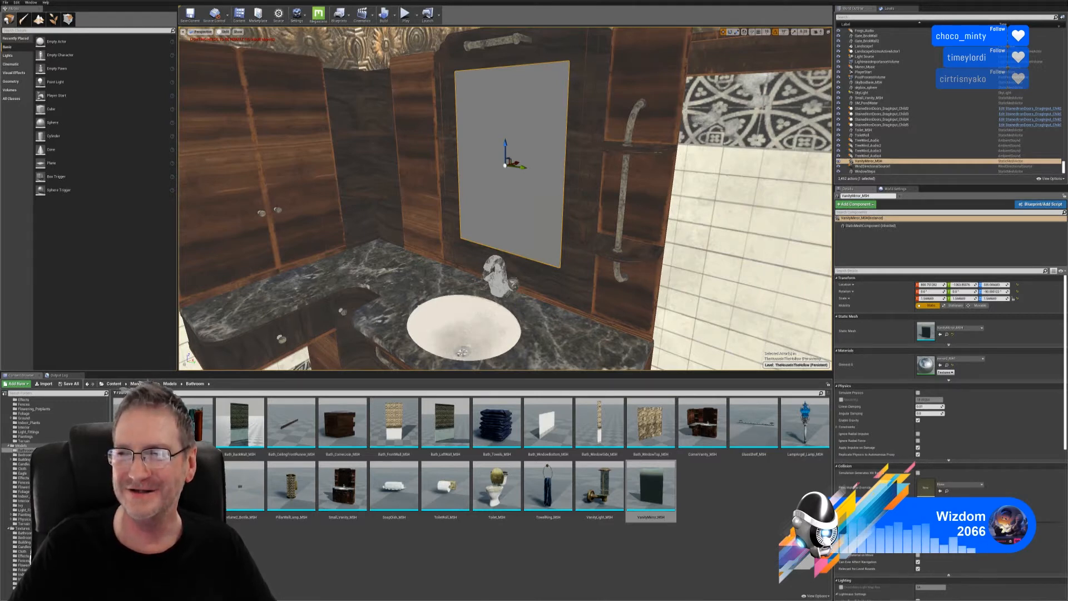
{"action": "right_click_drag", "start_coordinate": [641, 265], "coordinate": [610, 280]}
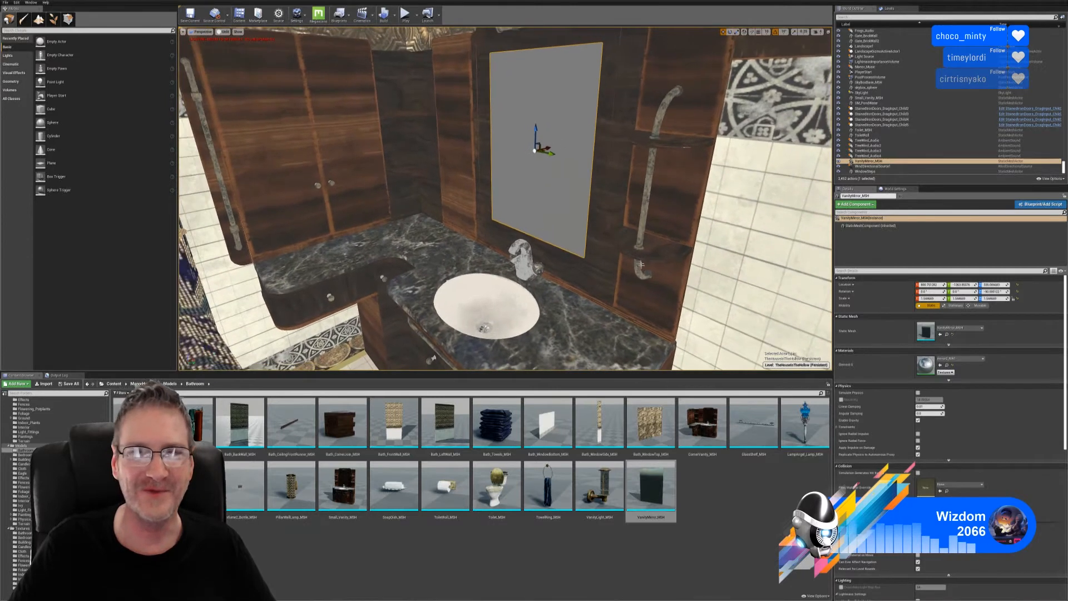
{"action": "right_click", "coordinate": [572, 91]}
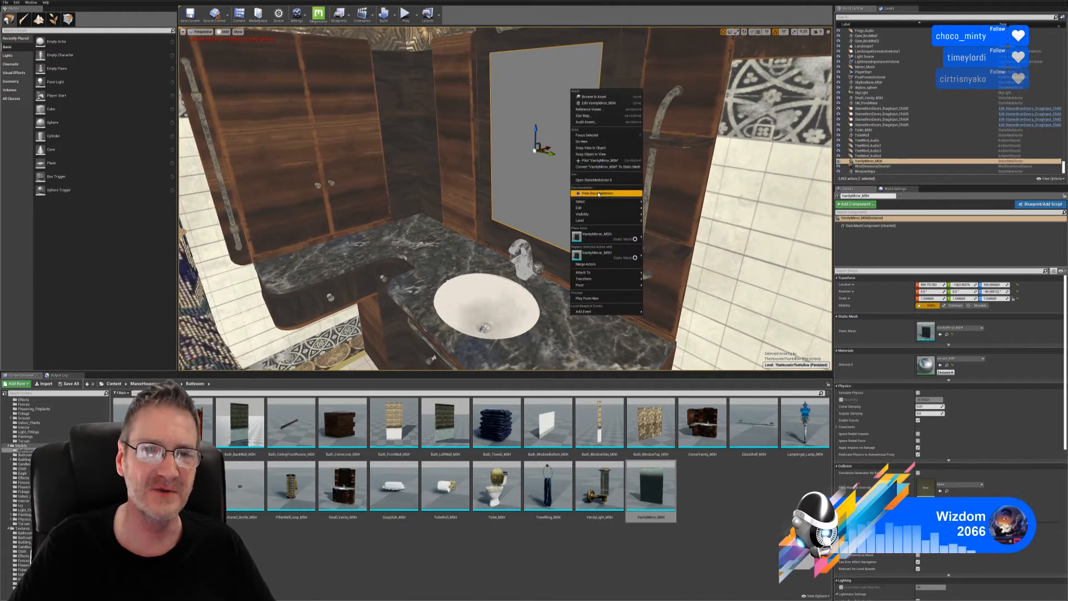
{"action": "mouse_move", "coordinate": [609, 208]}
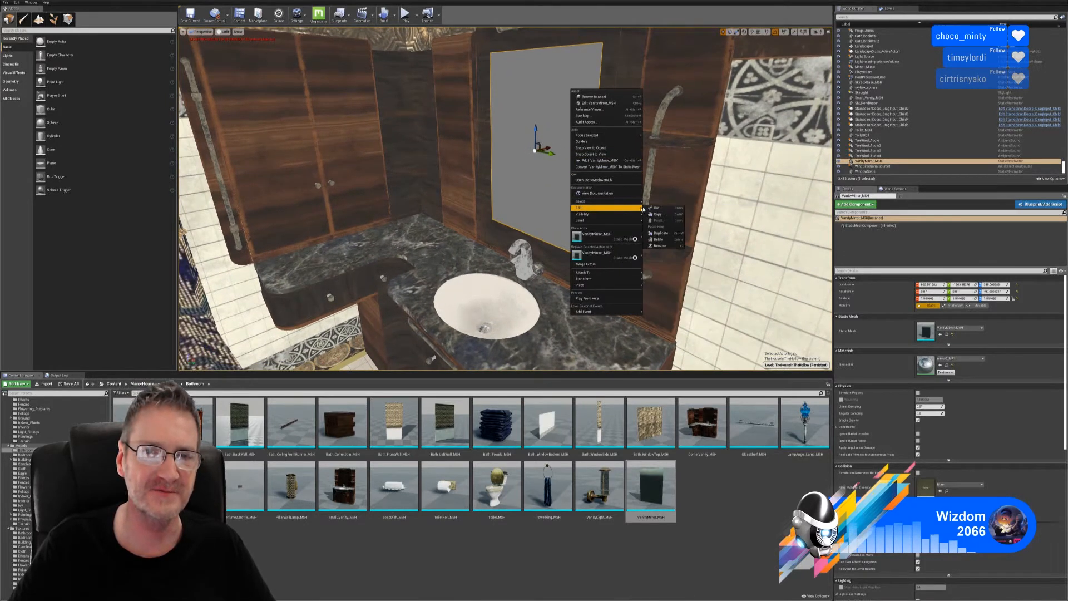
{"action": "left_click", "coordinate": [665, 233]}
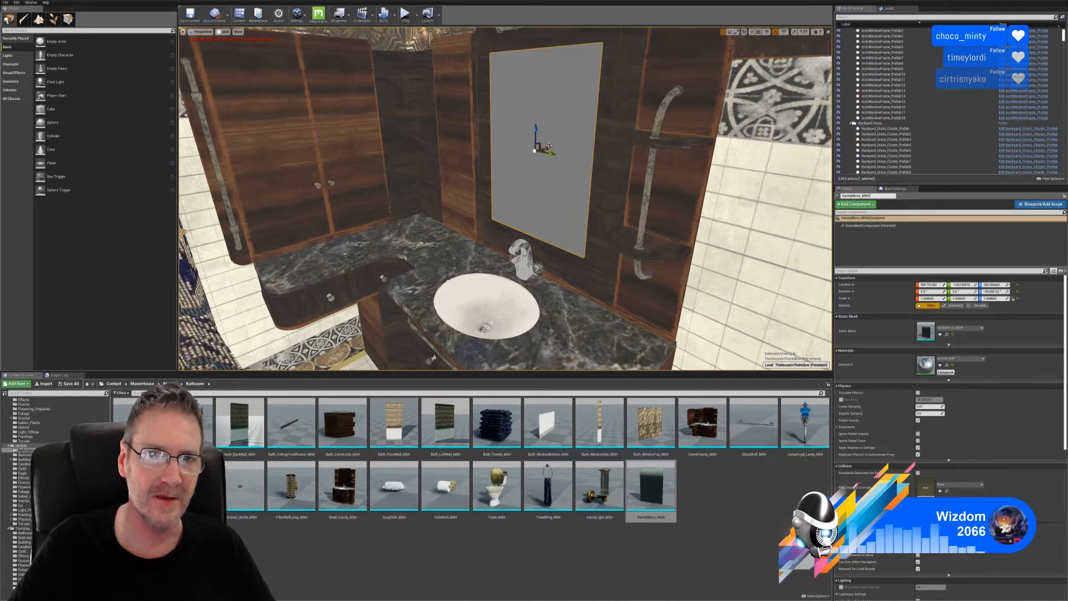
{"action": "left_click_drag", "start_coordinate": [548, 146], "coordinate": [275, 204]}
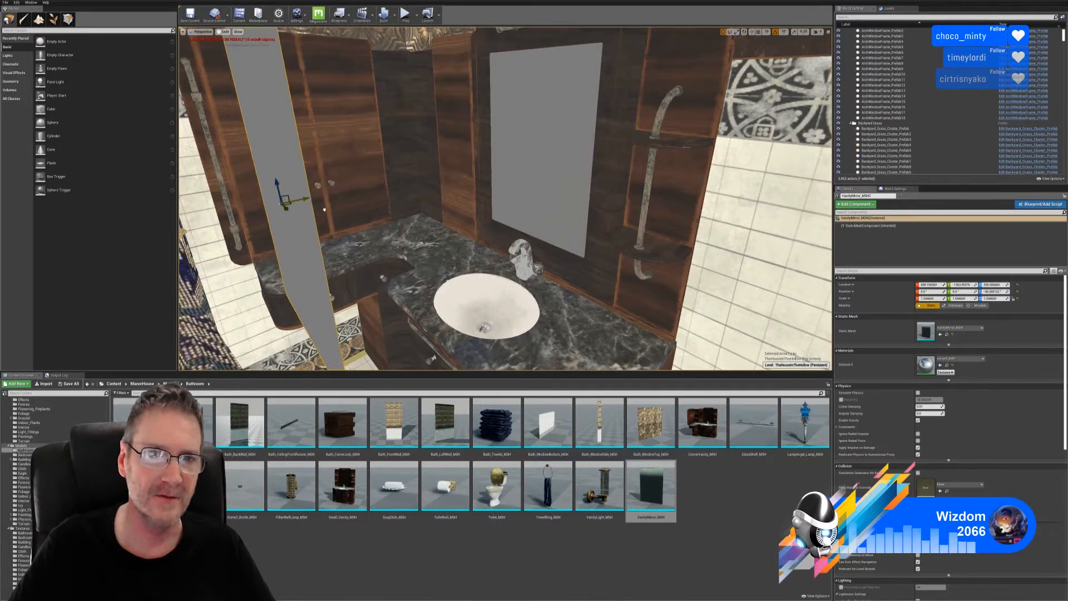
{"action": "left_click", "coordinate": [729, 33]}
{"action": "left_click_drag", "start_coordinate": [253, 214], "coordinate": [219, 219]}
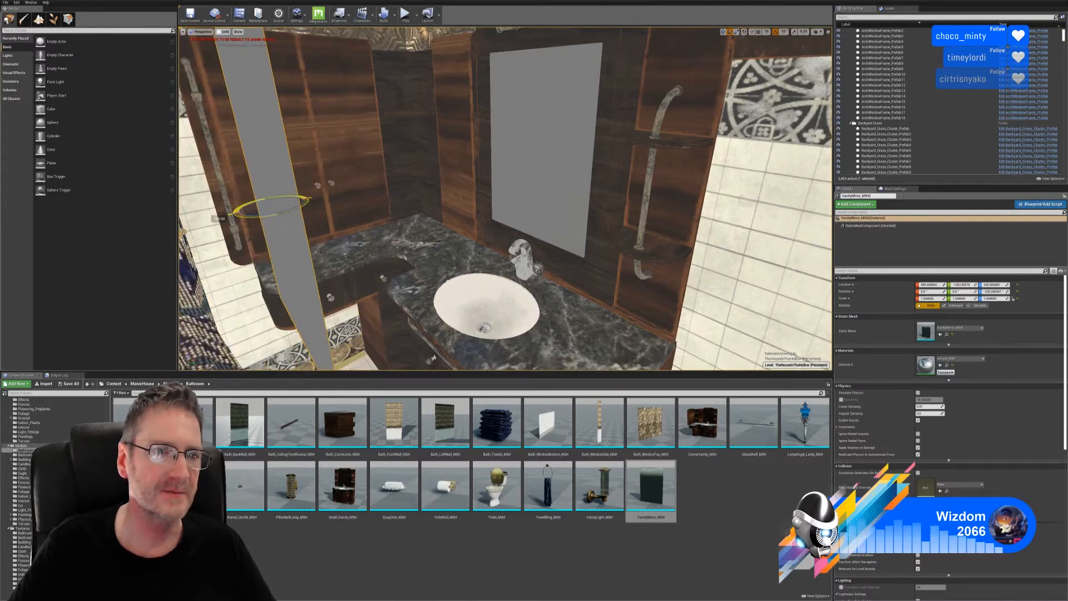
- Move the mirror copy across the bathroom to the small vanity on the opposite side, in front of its back panel
{"action": "left_click", "coordinate": [723, 34]}
{"action": "right_click_drag", "start_coordinate": [455, 138], "coordinate": [362, 159]}
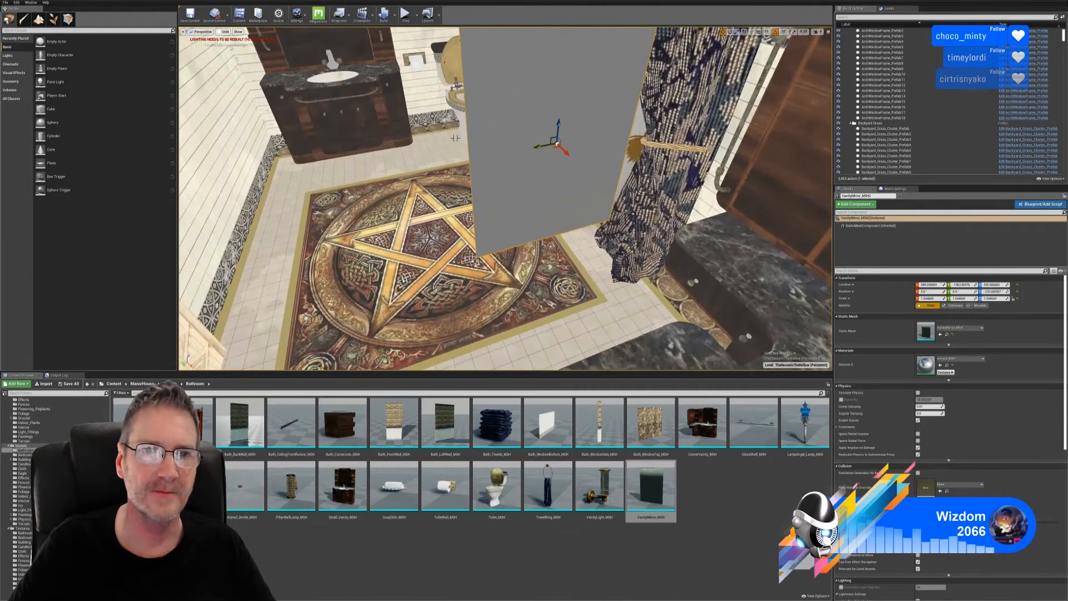
{"action": "left_click_drag", "start_coordinate": [539, 143], "coordinate": [370, 38]}
{"action": "right_click_drag", "start_coordinate": [369, 37], "coordinate": [278, 14]}
{"action": "right_click_drag", "start_coordinate": [428, 154], "coordinate": [421, 178]}
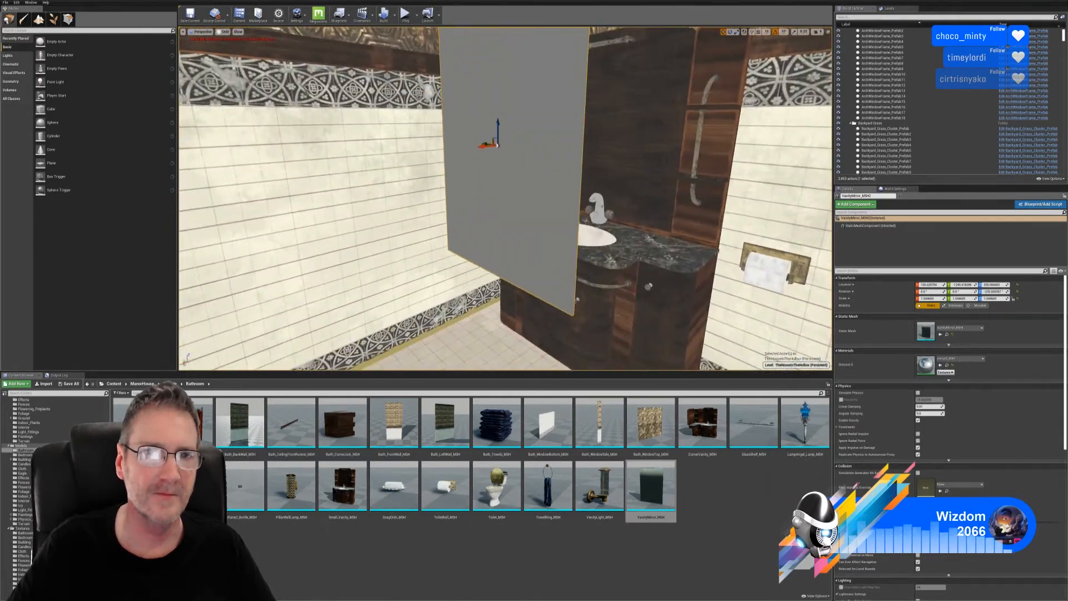
{"action": "left_click_drag", "start_coordinate": [497, 146], "coordinate": [597, 127]}
{"action": "mouse_move", "coordinate": [596, 127]}
{"action": "right_mouse_down"}
{"action": "mouse_move", "coordinate": [561, 146]}
{"action": "mouse_move", "coordinate": [615, 117]}
{"action": "right_mouse_up"}
{"action": "key", "text": "w"}
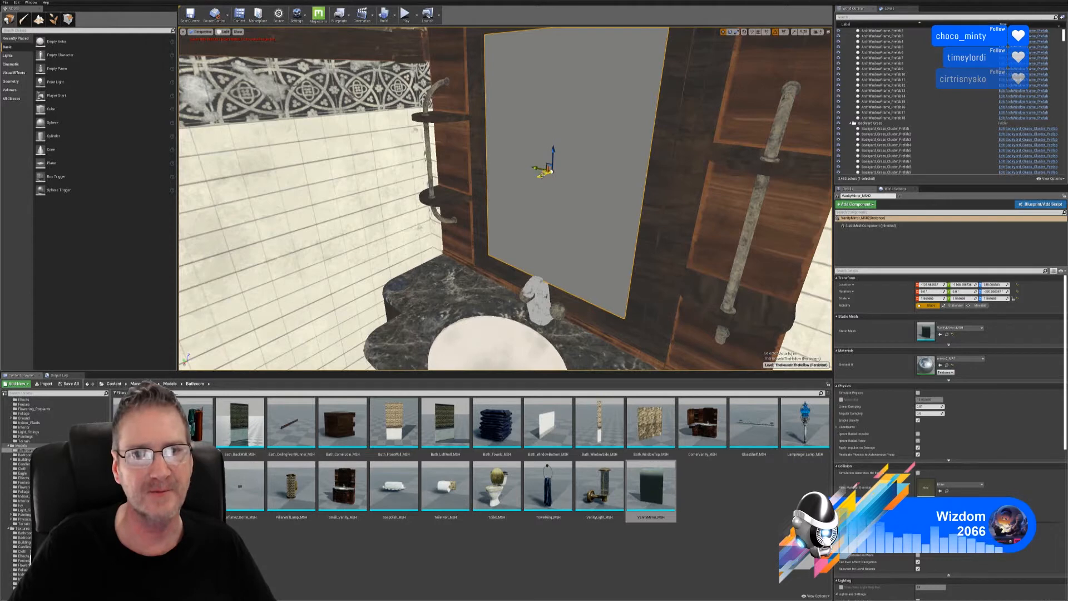
- Fit the mirror copy against the small vanity's back panel, centre it above the tap and deselect it
{"action": "left_click_drag", "start_coordinate": [543, 174], "coordinate": [554, 169]}
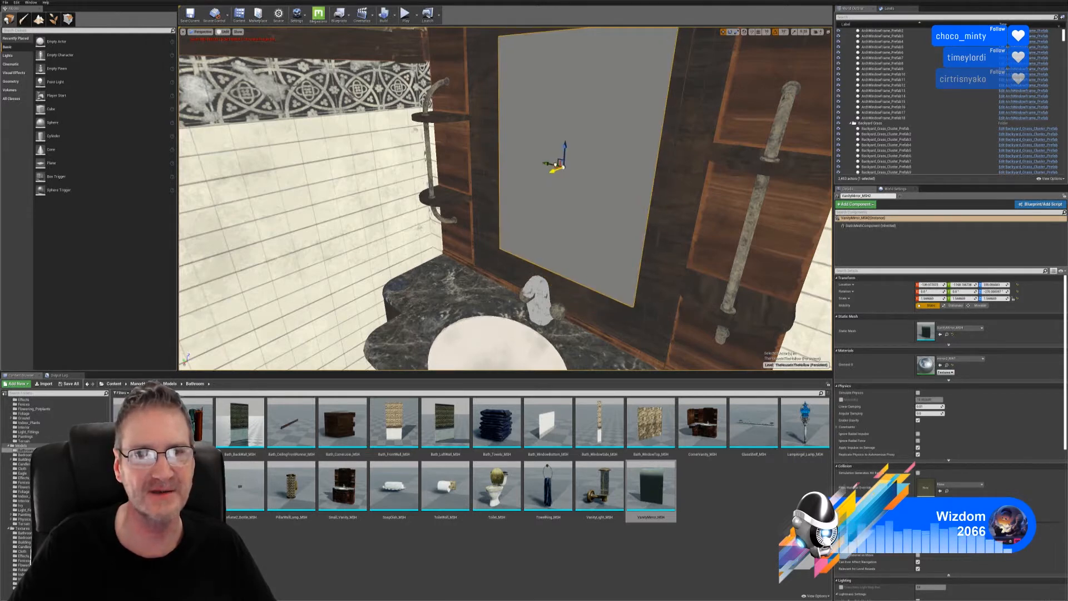
{"action": "mouse_move", "coordinate": [661, 264]}
{"action": "right_mouse_down"}
{"action": "mouse_move", "coordinate": [661, 291]}
{"action": "mouse_move", "coordinate": [634, 298]}
{"action": "mouse_move", "coordinate": [675, 262]}
{"action": "right_mouse_up"}
{"action": "left_click_drag", "start_coordinate": [555, 194], "coordinate": [546, 192]}
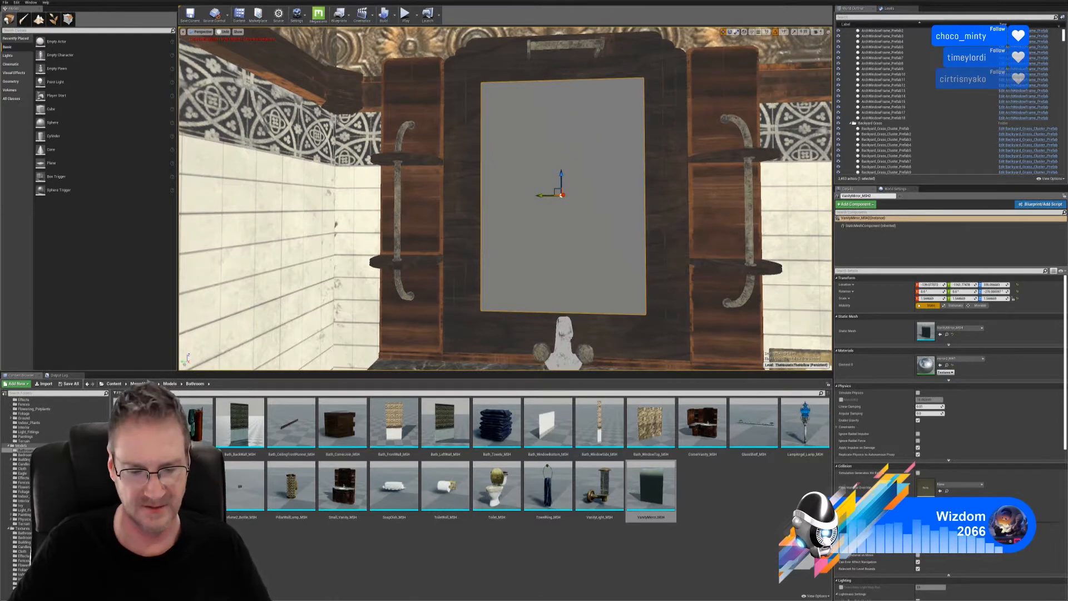
{"action": "right_click_drag", "start_coordinate": [676, 310], "coordinate": [702, 309]}
{"action": "key", "text": "s"}
{"action": "key", "text": "Escape"}
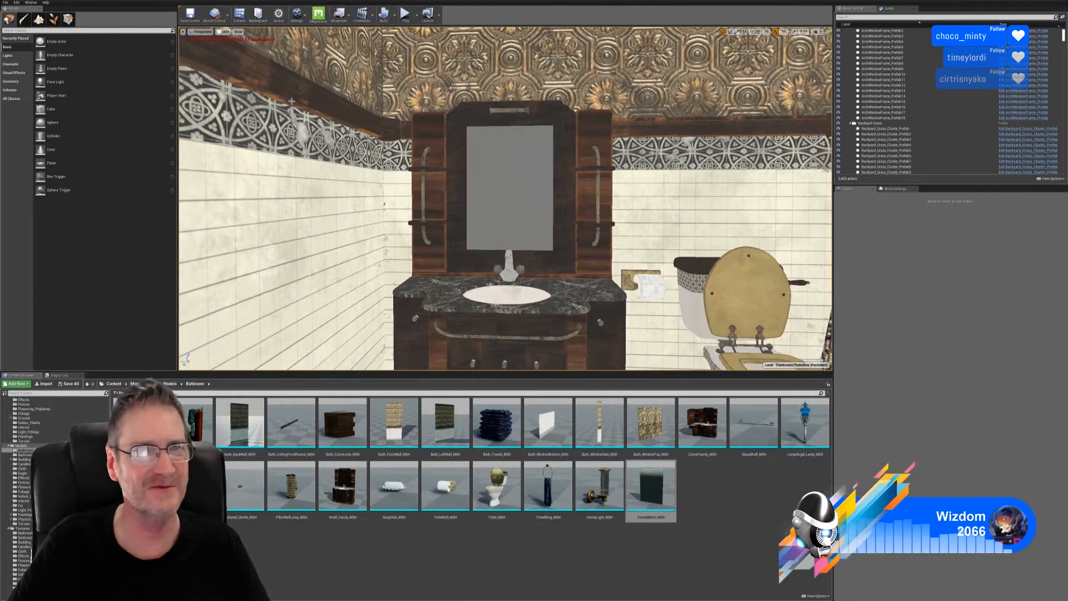
- Switch the viewport to Lit and examine the mirrors' reflections and the bathroom lighting from several angles
{"action": "left_click", "coordinate": [224, 32]}
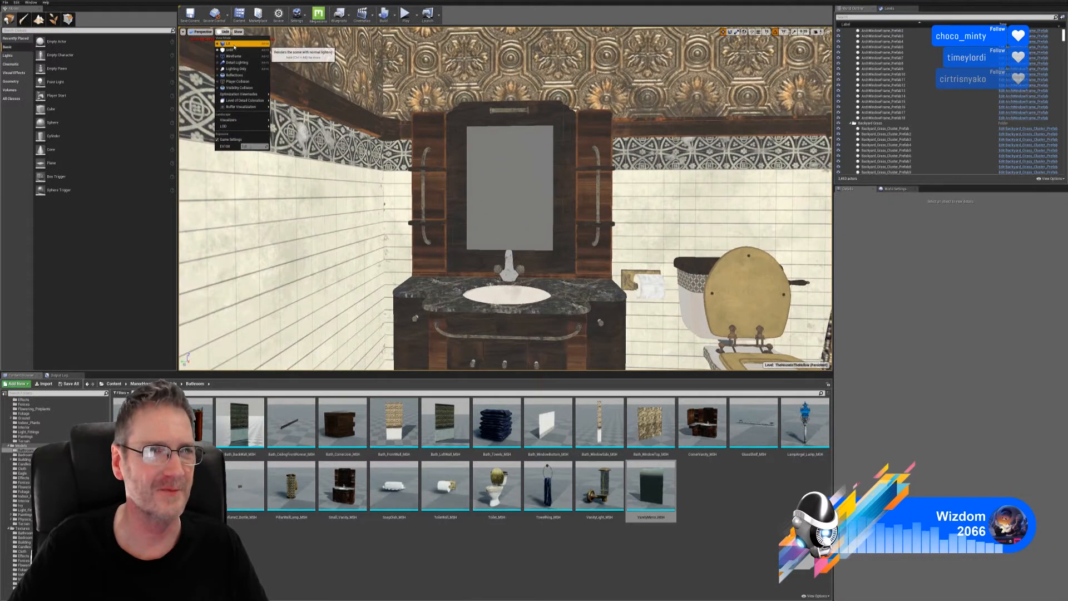
{"action": "left_click", "coordinate": [234, 47]}
{"action": "right_click_drag", "start_coordinate": [579, 208], "coordinate": [782, 218]}
{"action": "key", "text": "w"}
{"action": "key", "text": "w"}
{"action": "key", "text": "s"}
{"action": "key", "text": "w"}
{"action": "key", "text": "w"}
{"action": "key", "text": "w"}
{"action": "key", "text": "s"}
{"action": "key", "text": "w"}
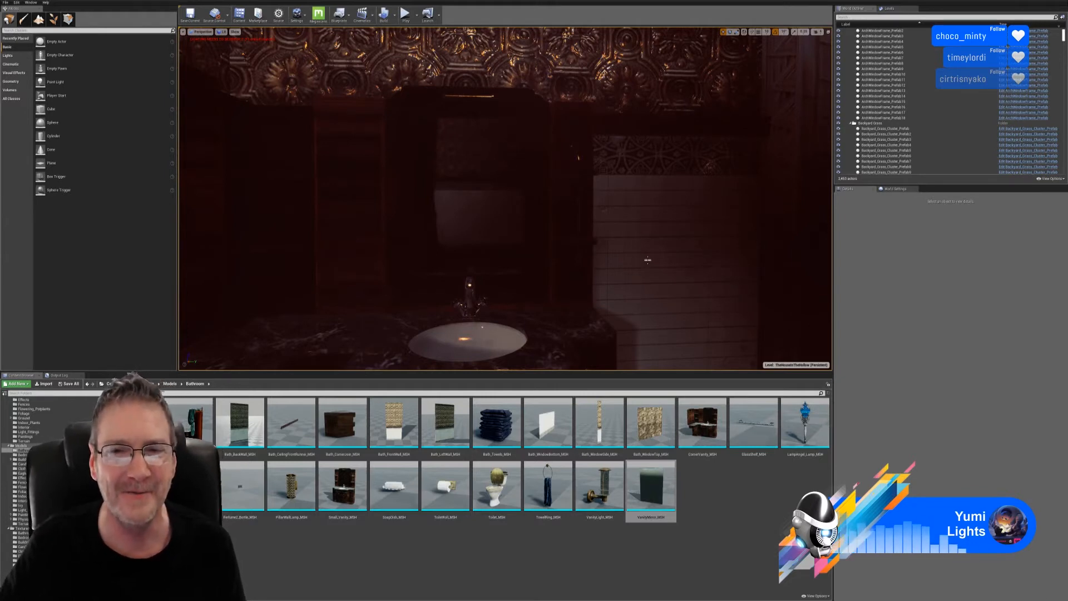
{"action": "right_click_drag", "start_coordinate": [648, 260], "coordinate": [834, 283]}
{"action": "key", "text": "s"}
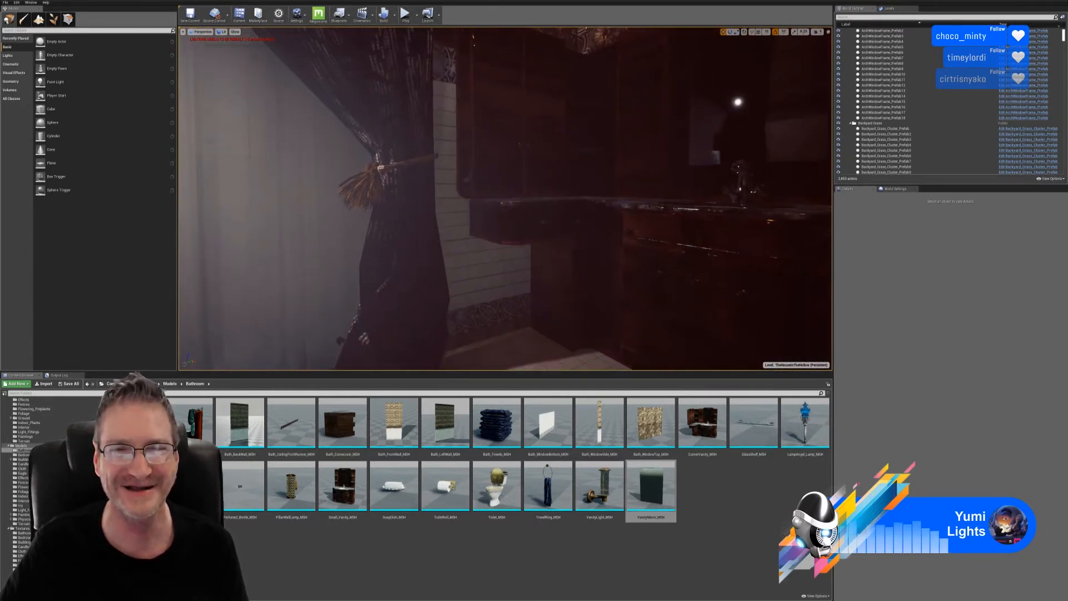
{"action": "right_click_drag", "start_coordinate": [695, 273], "coordinate": [647, 259]}
{"action": "key", "text": "e"}
{"action": "key", "text": "w"}
{"action": "key", "text": "s"}
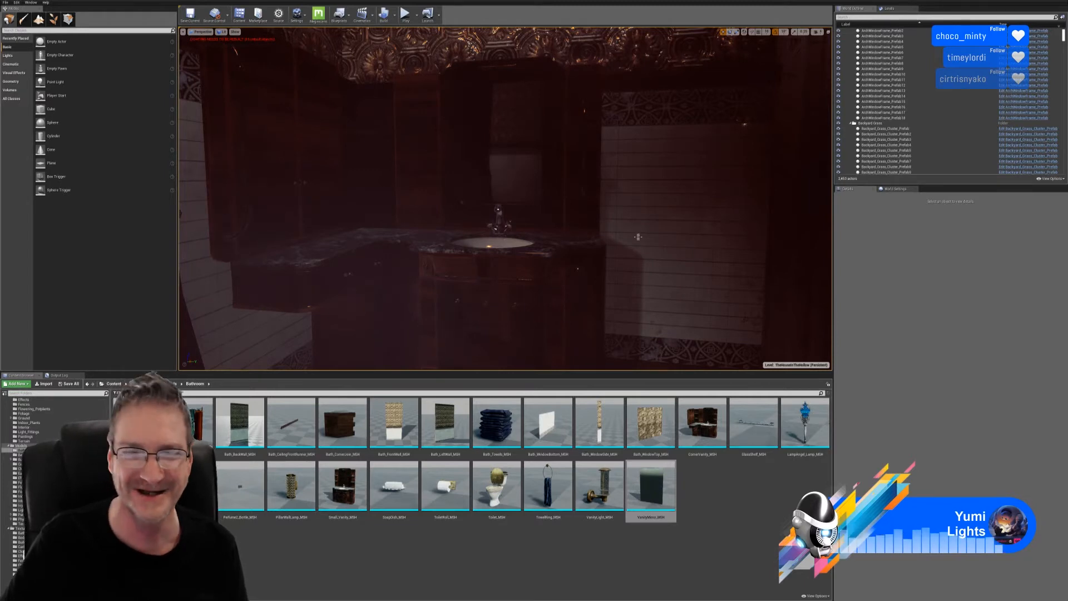
{"action": "right_click_drag", "start_coordinate": [638, 237], "coordinate": [769, 204]}
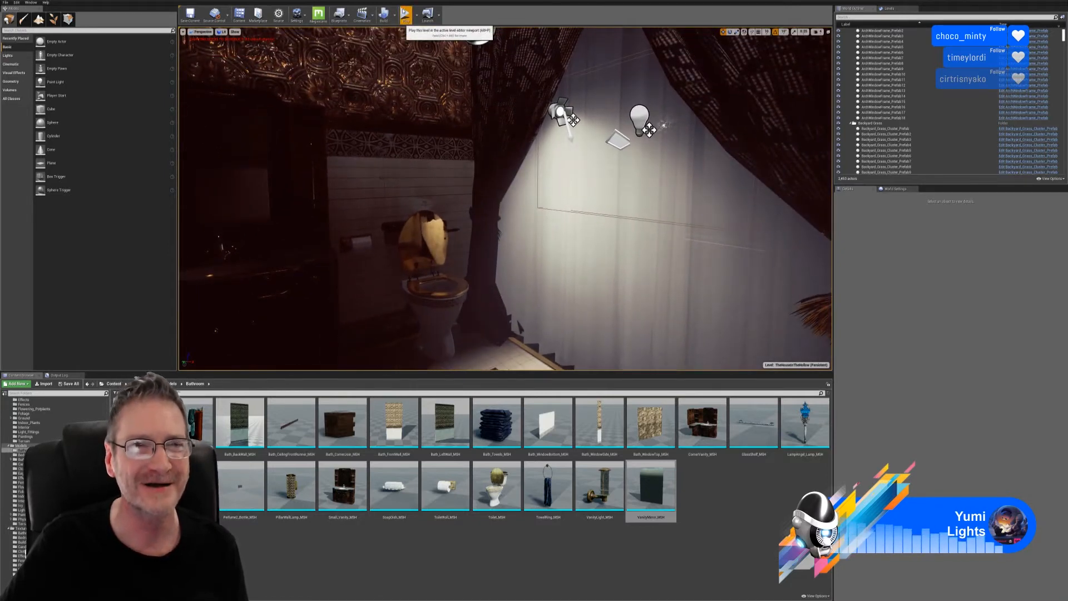
- Play the level in the viewport and walk up to the vanity mirror to check its reflection in game
{"action": "left_click", "coordinate": [406, 13]}
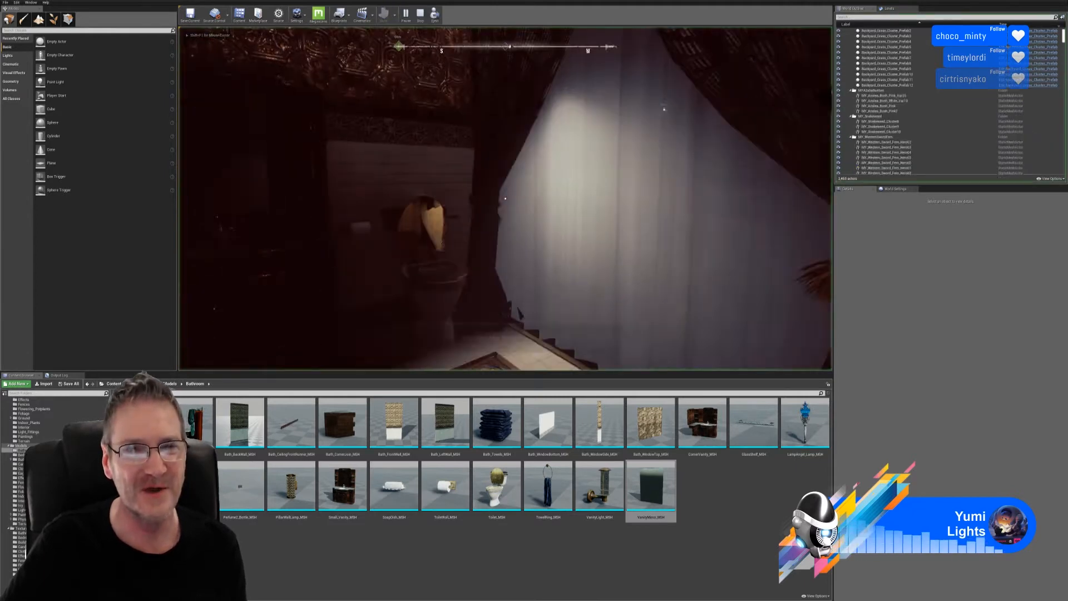
{"action": "key", "text": "w"}
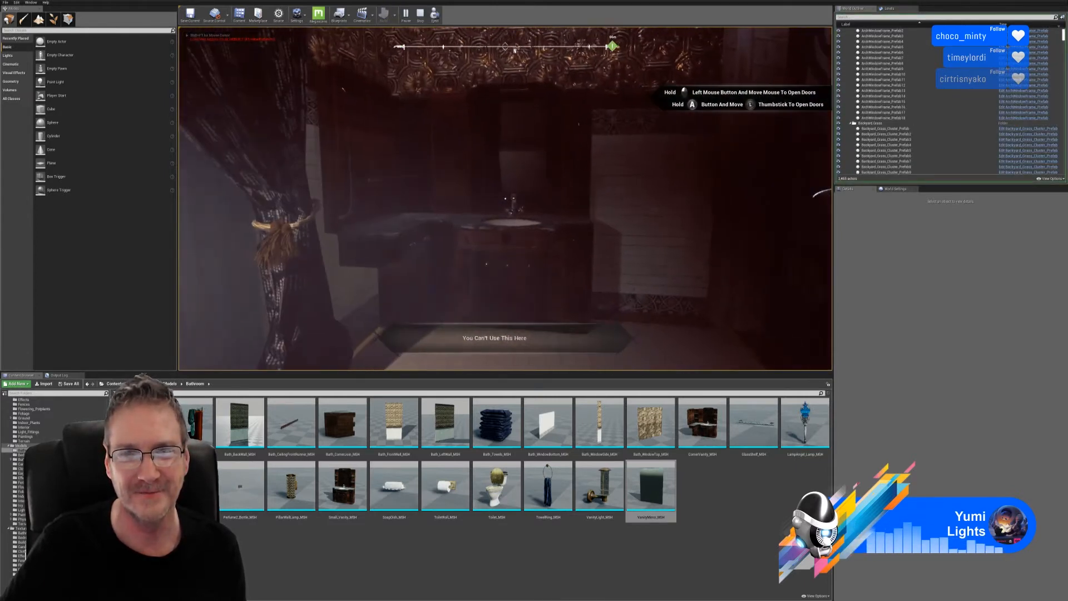
{"action": "key", "text": "w"}
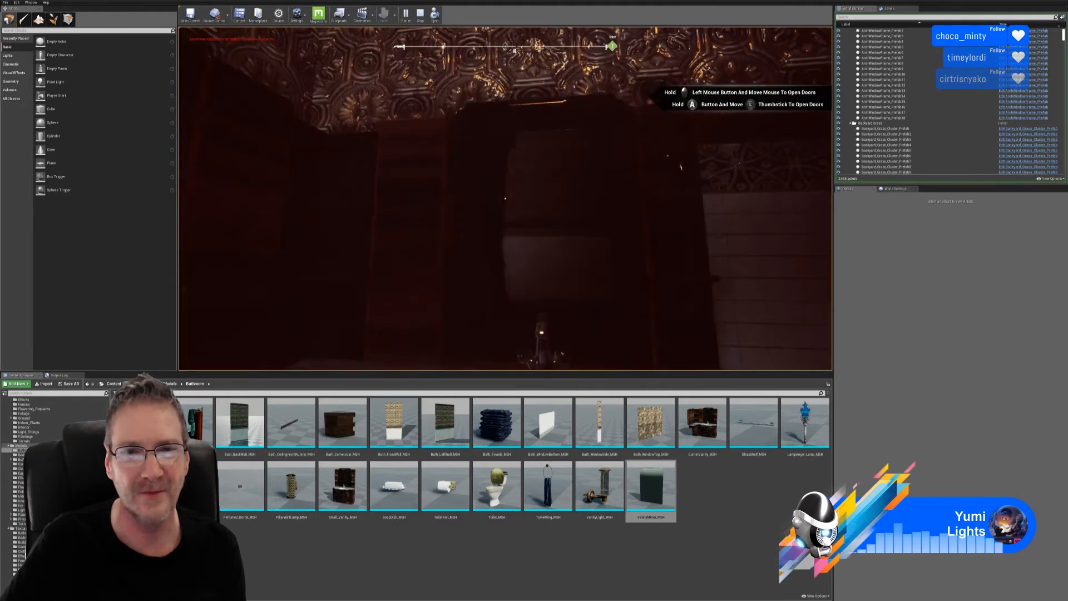
- Walk from the mirror to the small vanity and toilet in play mode to check the in-game reflections, ending the play session
{"action": "key", "text": "w"}
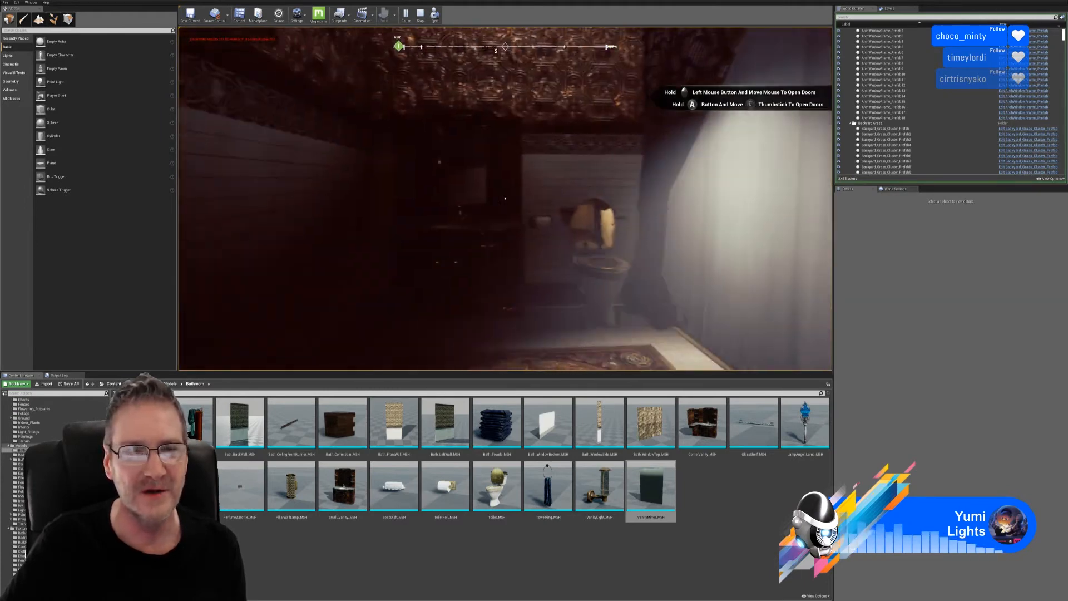
{"action": "key", "text": "w"}
{"action": "key", "text": "w"}
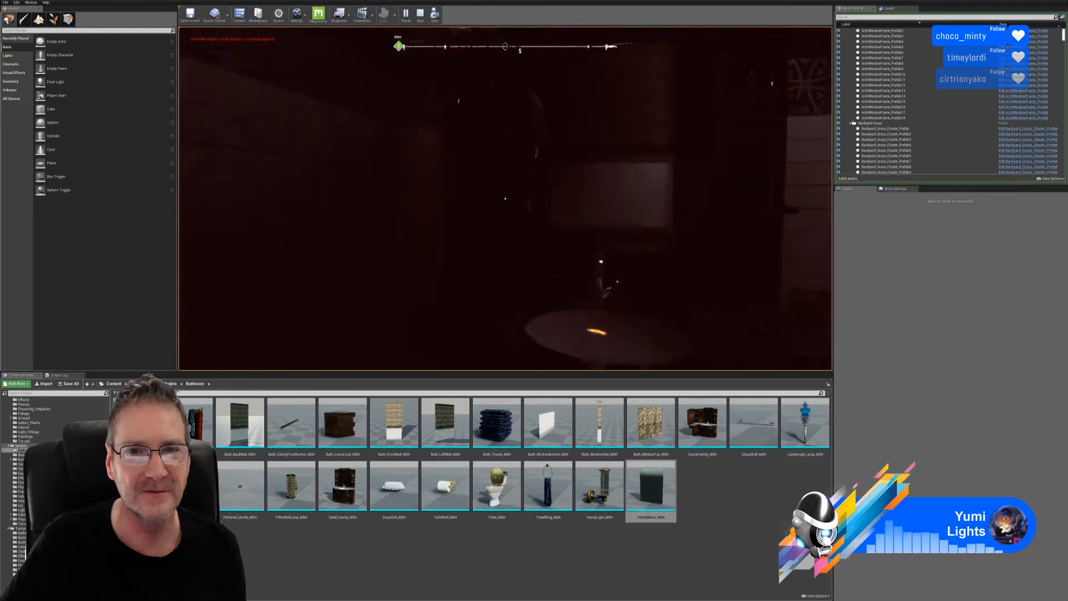
{"action": "key", "text": "d"}
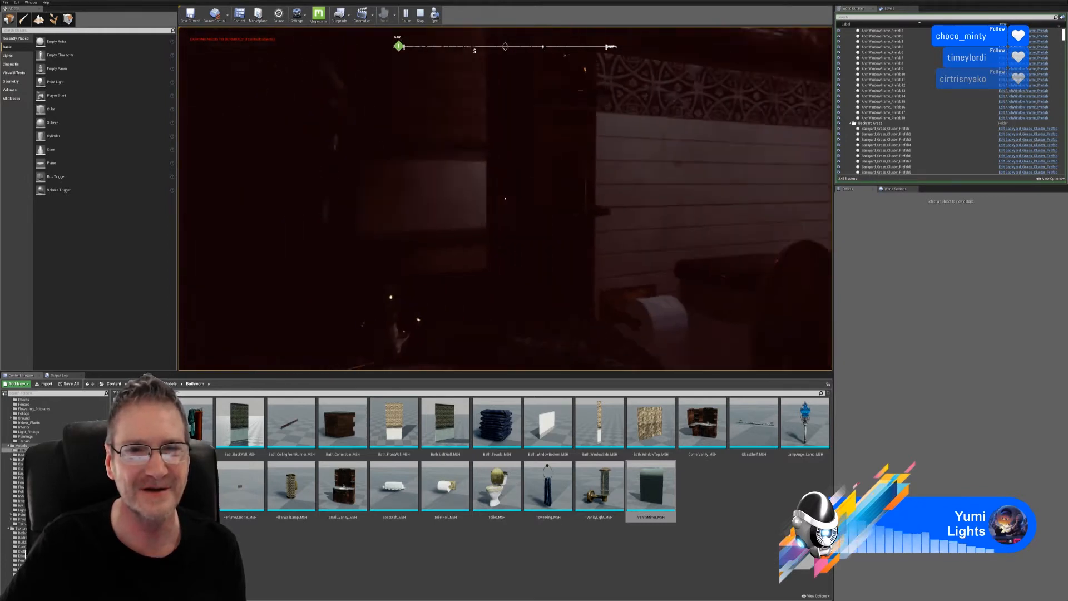
{"action": "key", "text": "s"}
{"action": "key", "text": "w"}
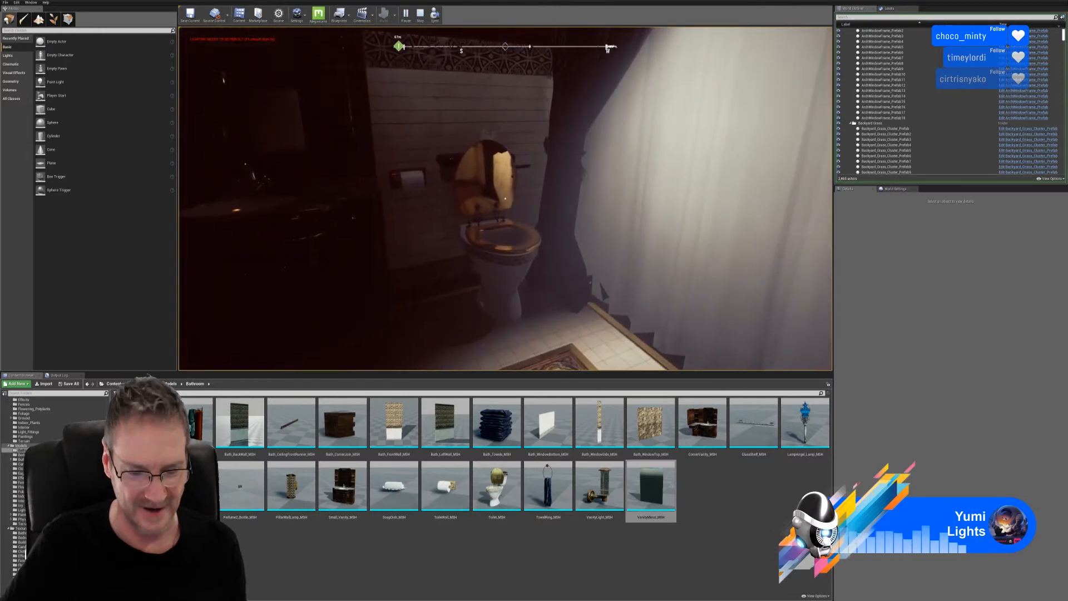
{"action": "key", "text": "Escape"}
- Place the VanityLight mesh in the bathroom next to the corner vanity's cabinet
{"action": "right_click_drag", "start_coordinate": [505, 199], "coordinate": [756, 194]}
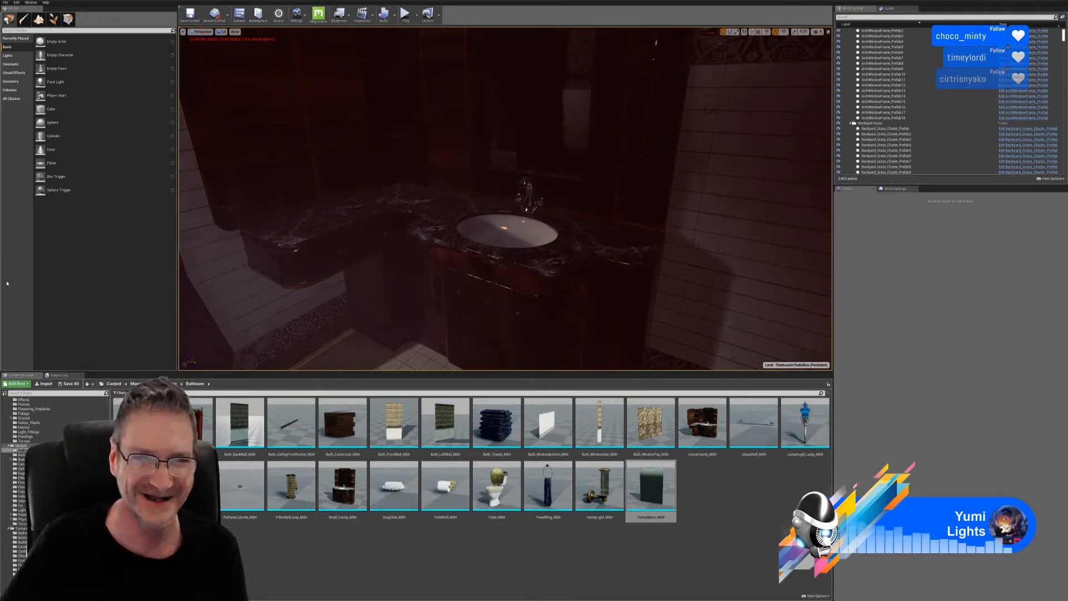
{"action": "right_click_drag", "start_coordinate": [505, 198], "coordinate": [740, 223]}
{"action": "right_click_drag", "start_coordinate": [773, 133], "coordinate": [760, 83]}
{"action": "right_click_drag", "start_coordinate": [505, 199], "coordinate": [673, 189]}
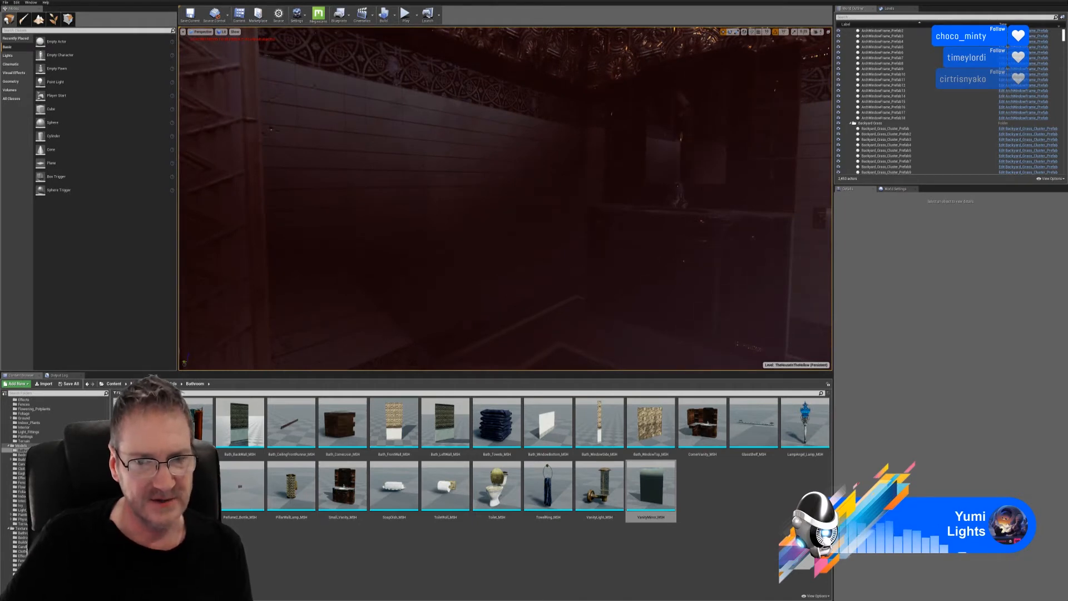
{"action": "right_click_drag", "start_coordinate": [673, 189], "coordinate": [811, 162]}
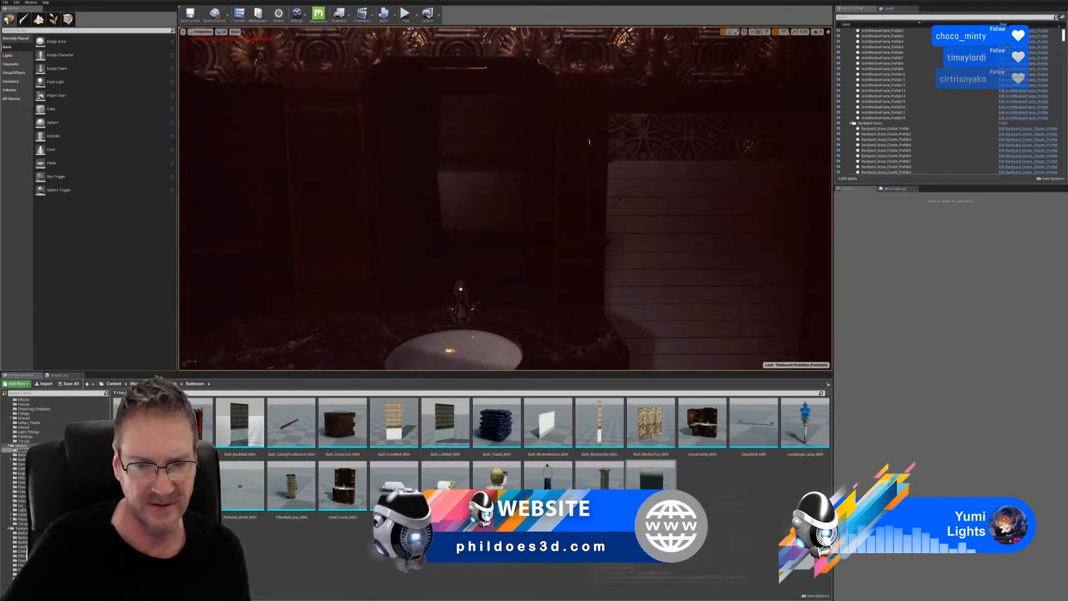
{"action": "right_click_drag", "start_coordinate": [601, 245], "coordinate": [620, 278]}
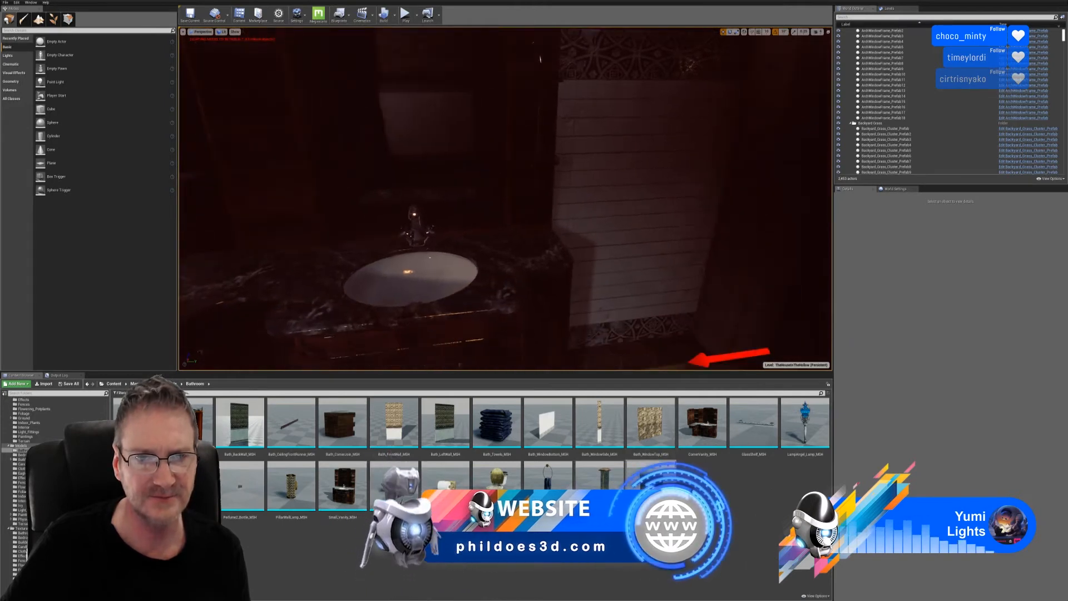
{"action": "left_click_drag", "start_coordinate": [601, 476], "coordinate": [567, 352]}
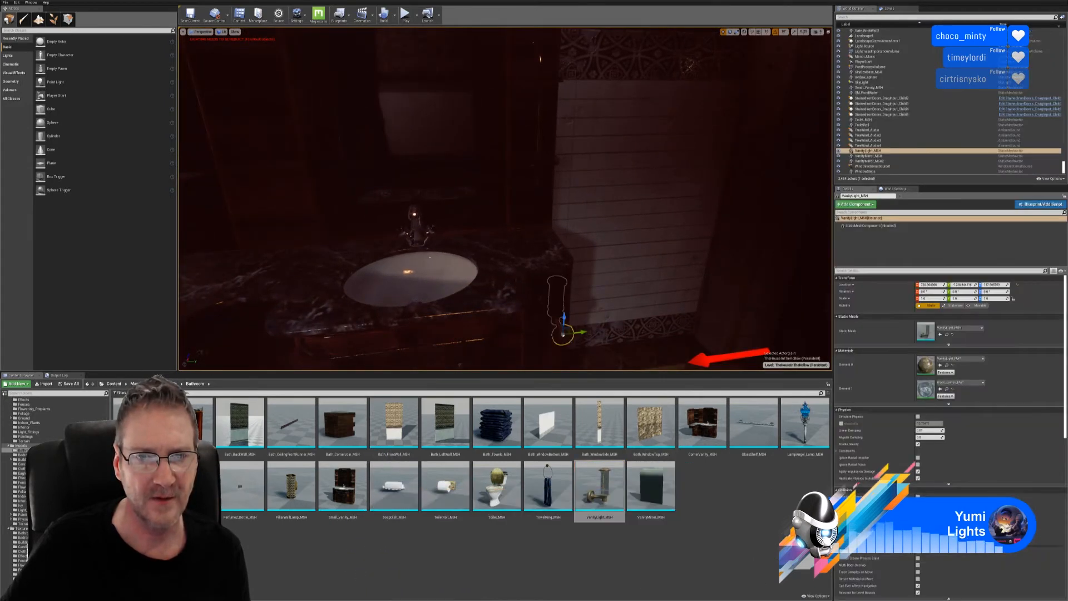
- Rotate the vanity light about its vertical axis so its lamp points away from the corner vanity's back panel
{"action": "left_click", "coordinate": [730, 32]}
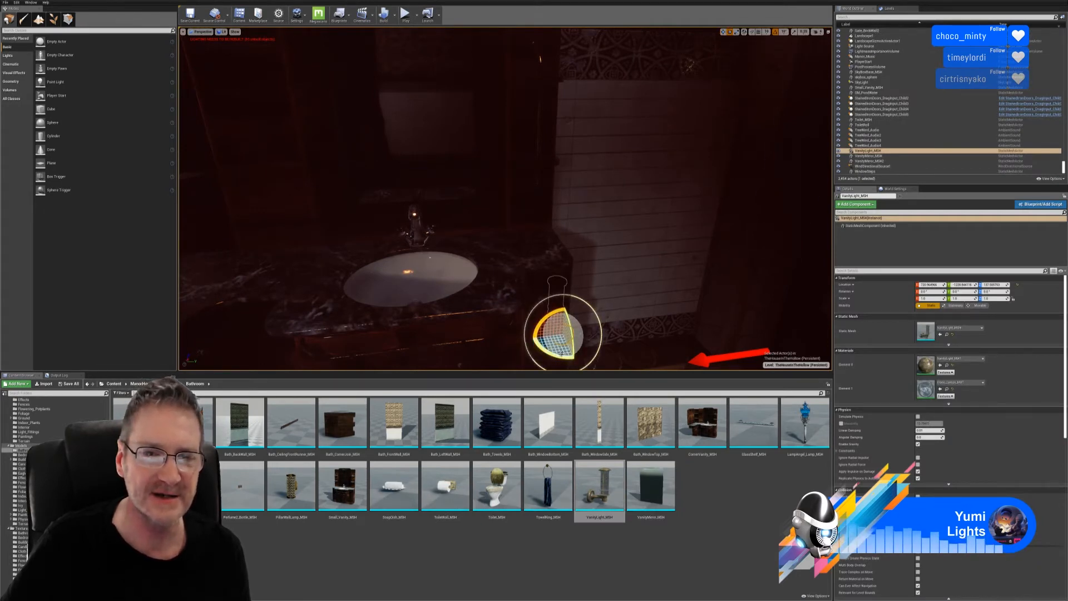
{"action": "mouse_move", "coordinate": [560, 352]}
{"action": "left_mouse_down"}
{"action": "mouse_move", "coordinate": [584, 355]}
{"action": "mouse_move", "coordinate": [568, 359]}
{"action": "left_mouse_up"}
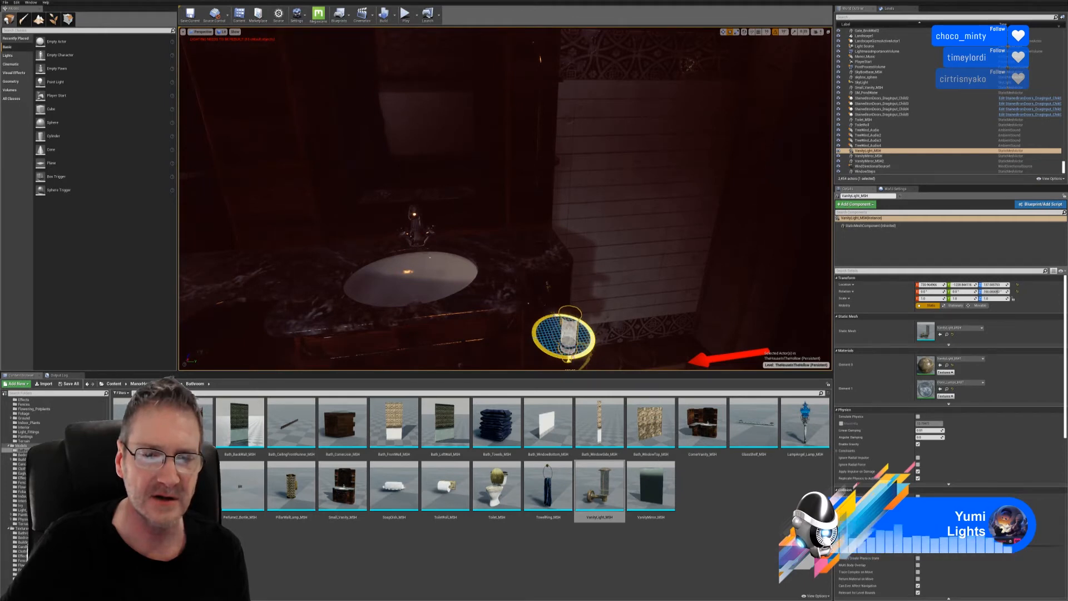
{"action": "left_click_drag", "start_coordinate": [568, 358], "coordinate": [568, 358]}
{"action": "key", "text": "f"}
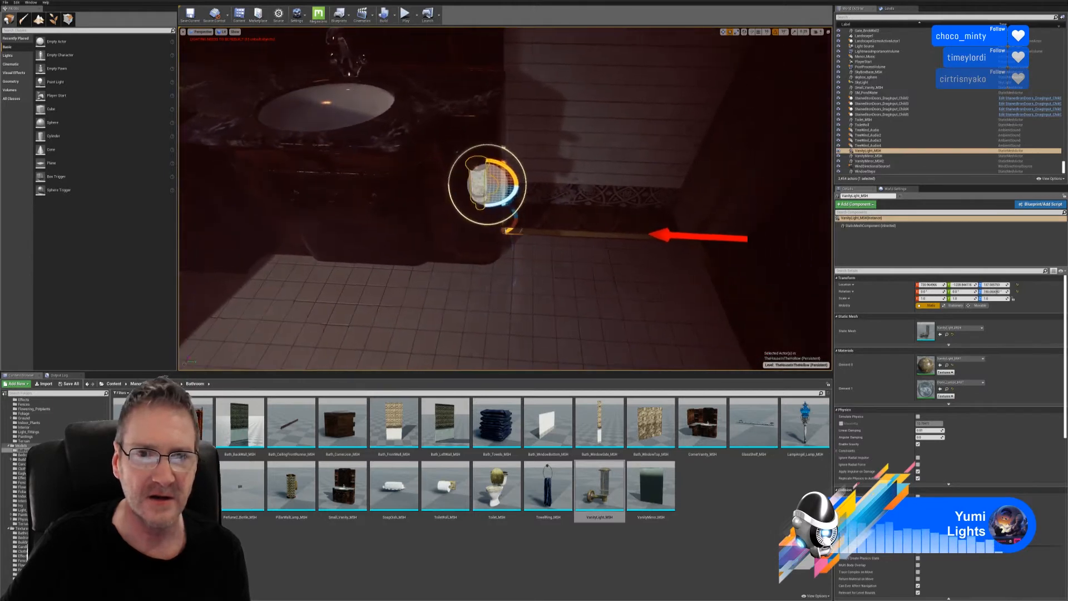
{"action": "right_click_drag", "start_coordinate": [504, 199], "coordinate": [442, 217]}
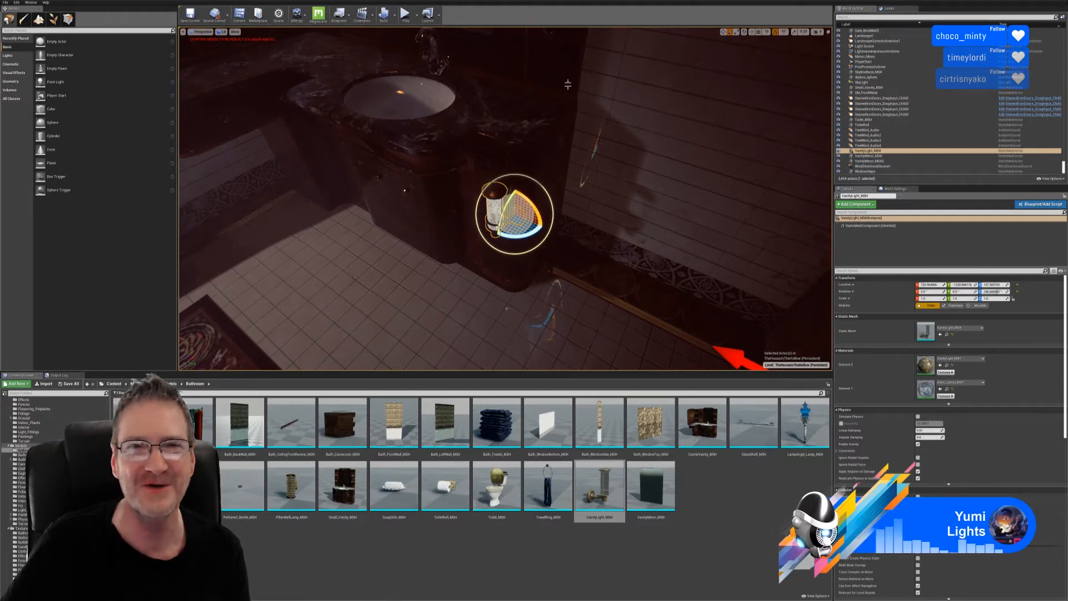
{"action": "left_click", "coordinate": [723, 31]}
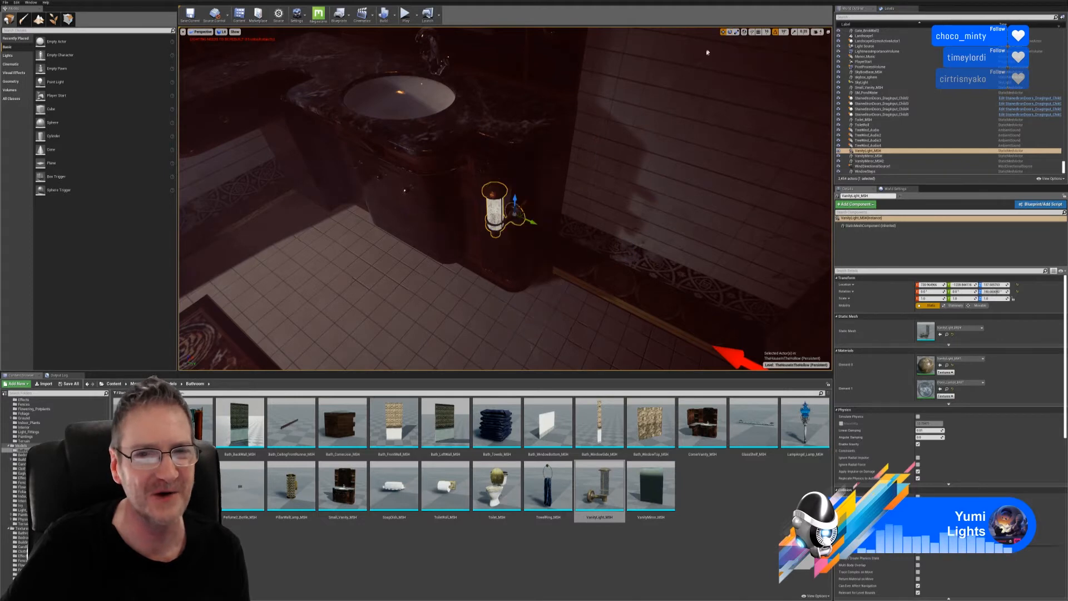
{"action": "right_click_drag", "start_coordinate": [500, 194], "coordinate": [512, 236]}
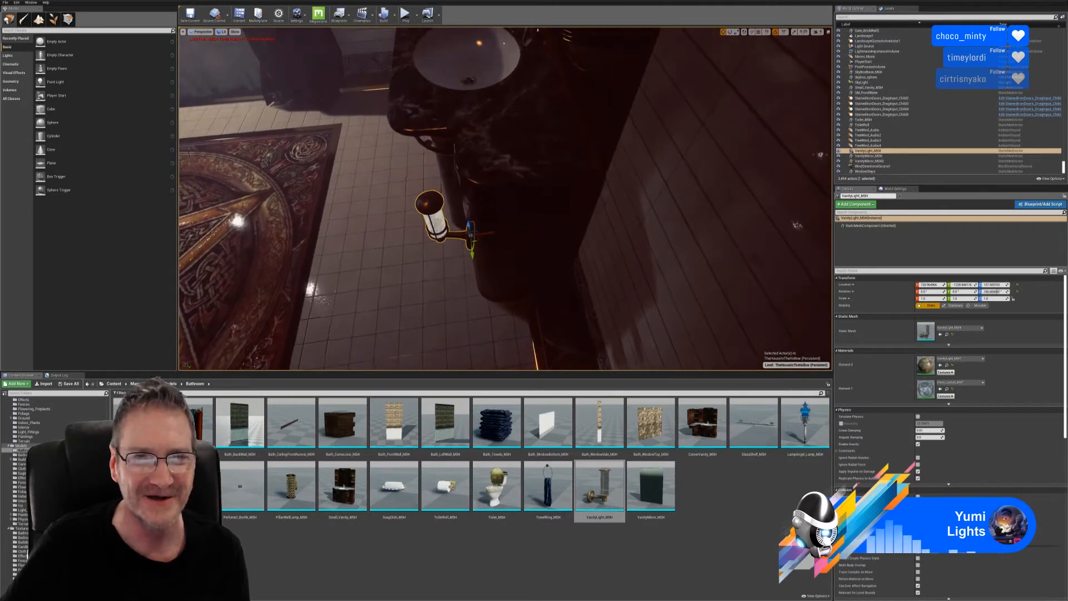
{"action": "left_click", "coordinate": [730, 32]}
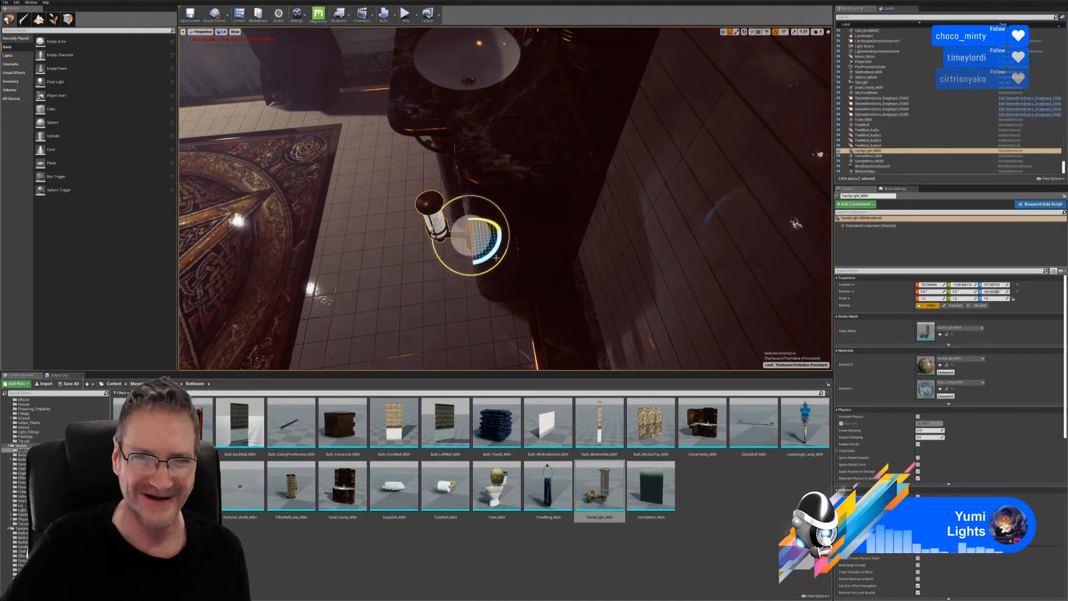
{"action": "left_click_drag", "start_coordinate": [494, 259], "coordinate": [491, 259]}
{"action": "left_click_drag", "start_coordinate": [498, 244], "coordinate": [501, 237]}
{"action": "left_click", "coordinate": [723, 32]}
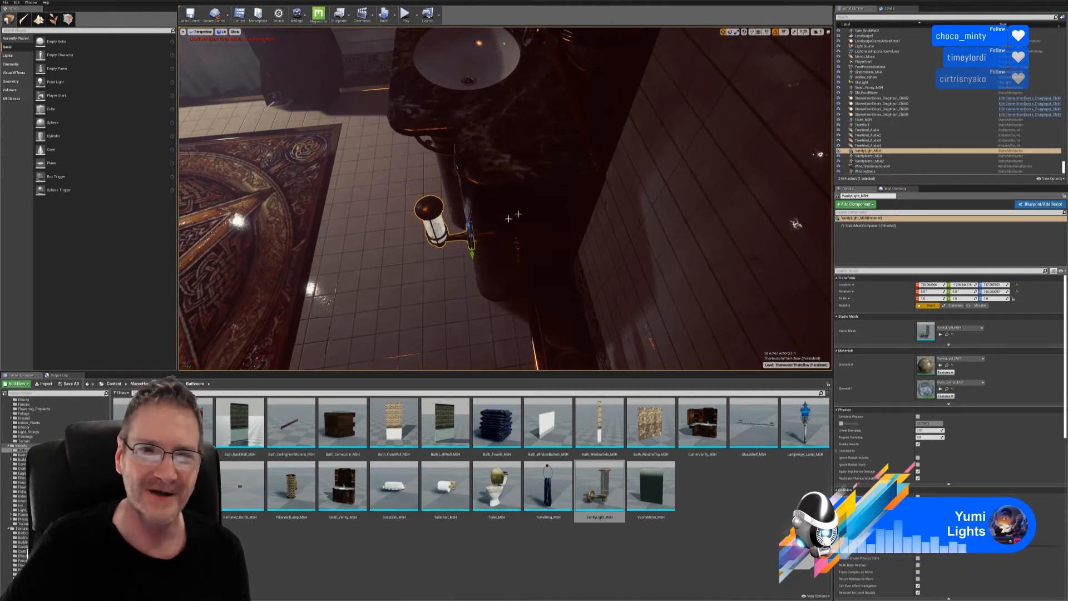
- Lift the vanity light above the countertop and move it back to the panel beside the corner sink's tap
{"action": "key", "text": "f"}
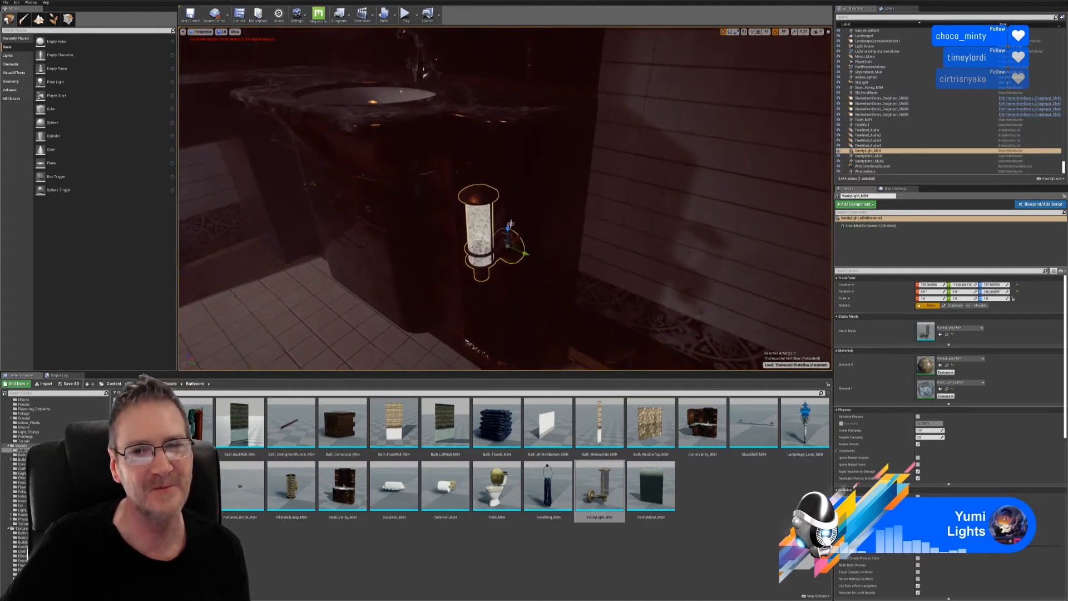
{"action": "left_click_drag", "start_coordinate": [507, 228], "coordinate": [510, 69]}
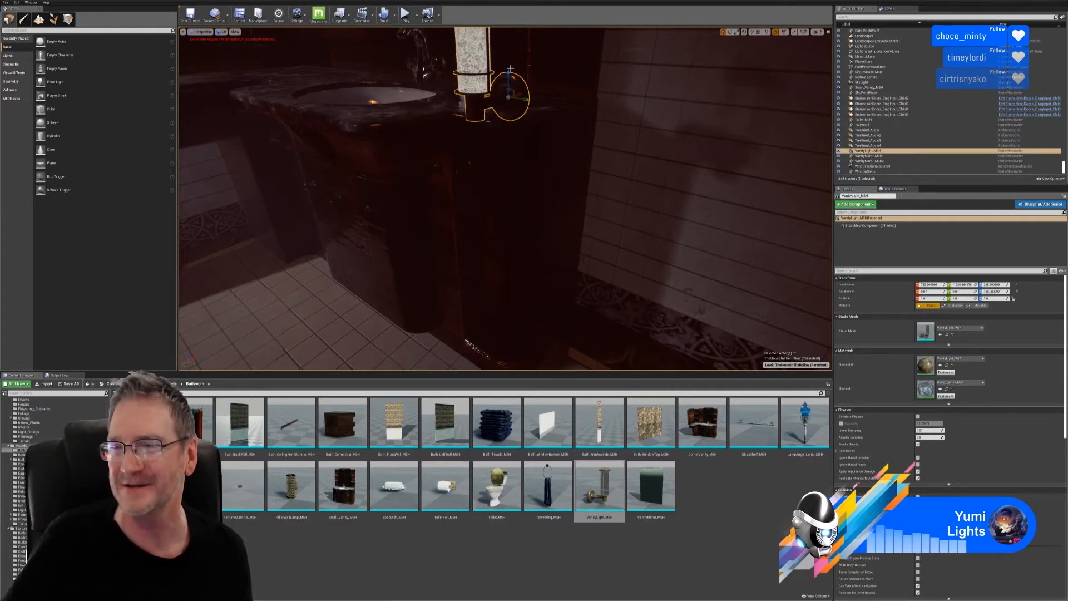
{"action": "right_click_drag", "start_coordinate": [576, 258], "coordinate": [577, 259]}
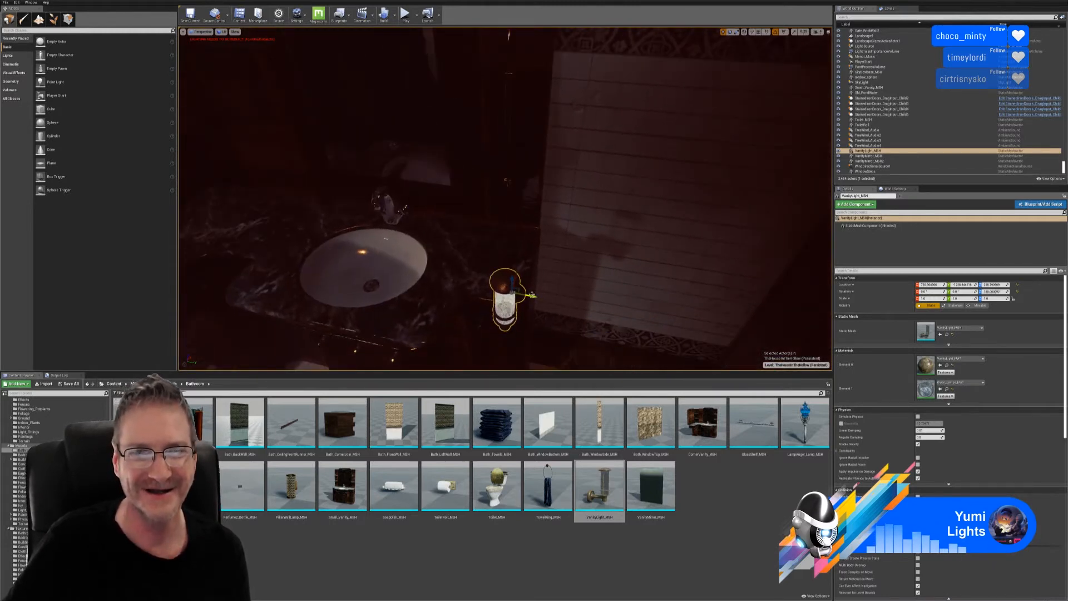
{"action": "left_click_drag", "start_coordinate": [532, 295], "coordinate": [444, 280]}
{"action": "right_click_drag", "start_coordinate": [444, 280], "coordinate": [406, 285]}
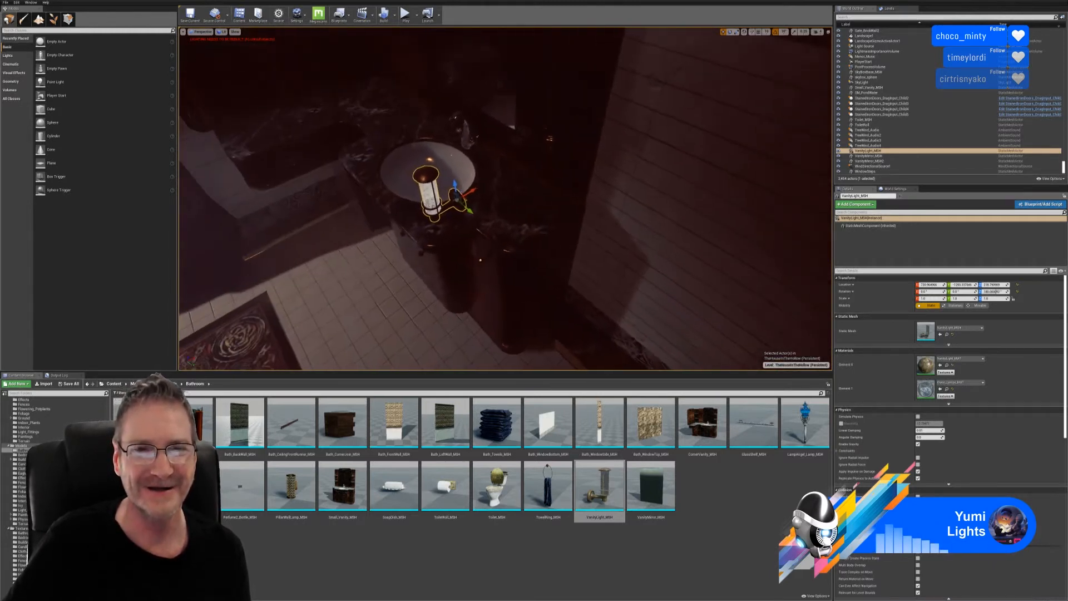
{"action": "left_click_drag", "start_coordinate": [471, 188], "coordinate": [530, 147]}
{"action": "right_click_drag", "start_coordinate": [529, 148], "coordinate": [594, 92]}
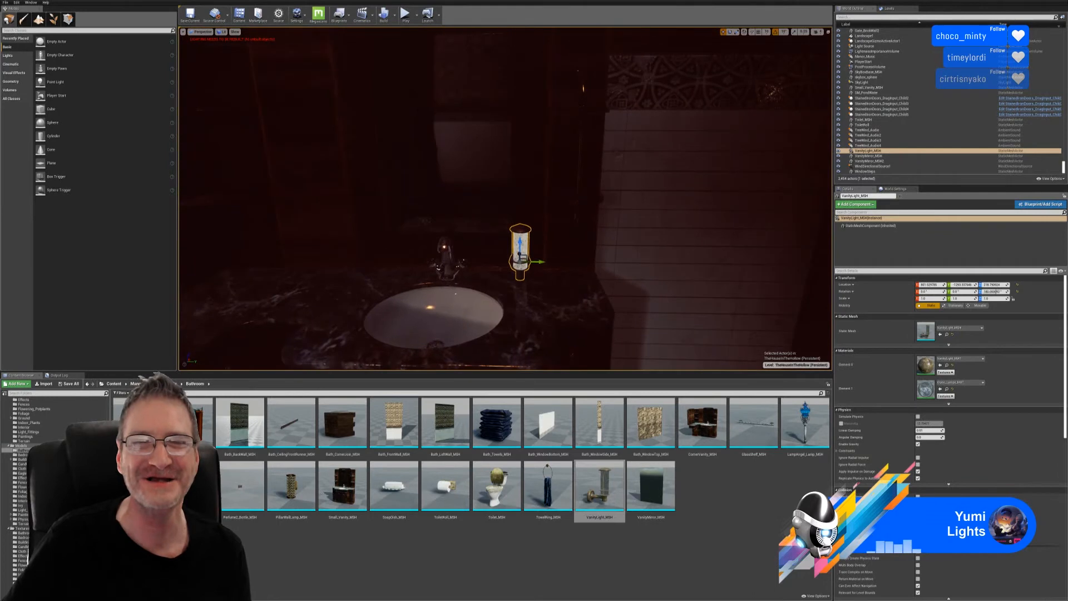
- Switch the viewport to Unlit and raise the vanity light to the upper part of the panel between the mirror and the shelves
{"action": "left_click", "coordinate": [222, 32]}
{"action": "left_click", "coordinate": [229, 50]}
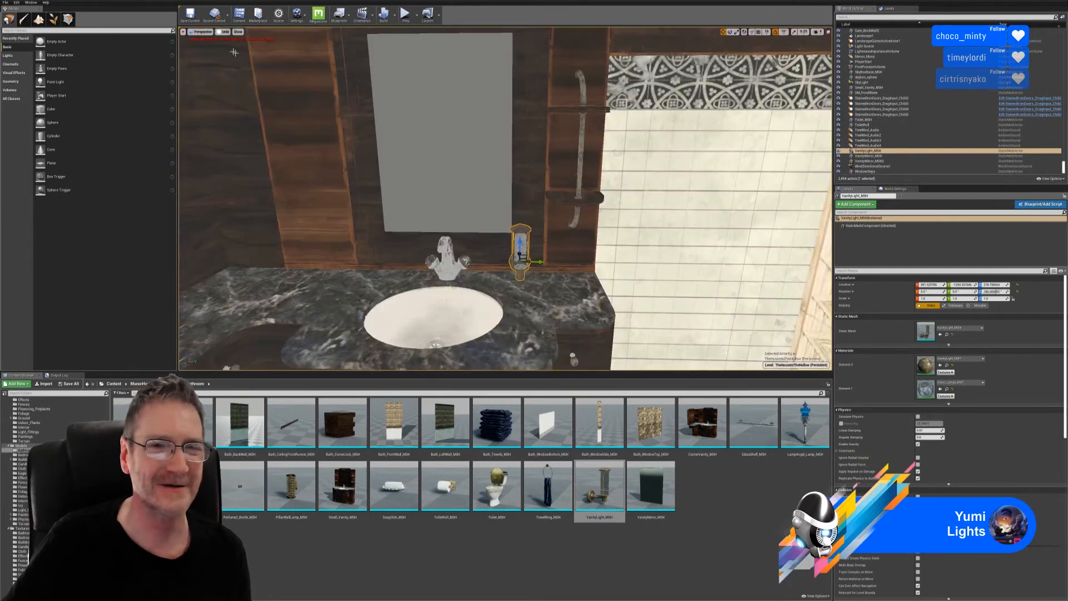
{"action": "right_click_drag", "start_coordinate": [500, 201], "coordinate": [484, 202]}
{"action": "right_click_drag", "start_coordinate": [595, 186], "coordinate": [583, 185]}
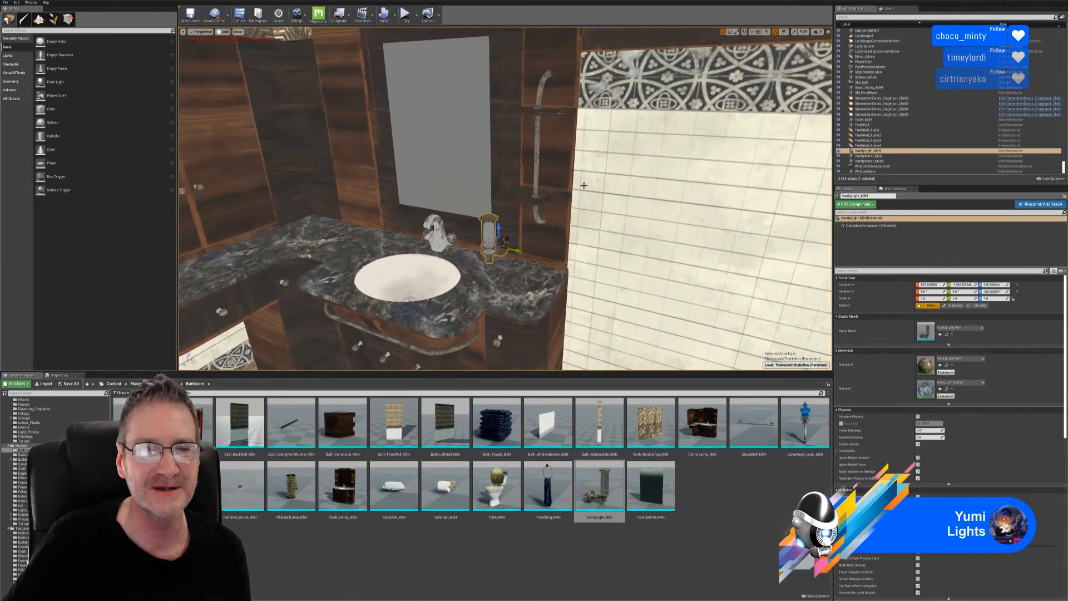
{"action": "left_click_drag", "start_coordinate": [500, 225], "coordinate": [525, 122]}
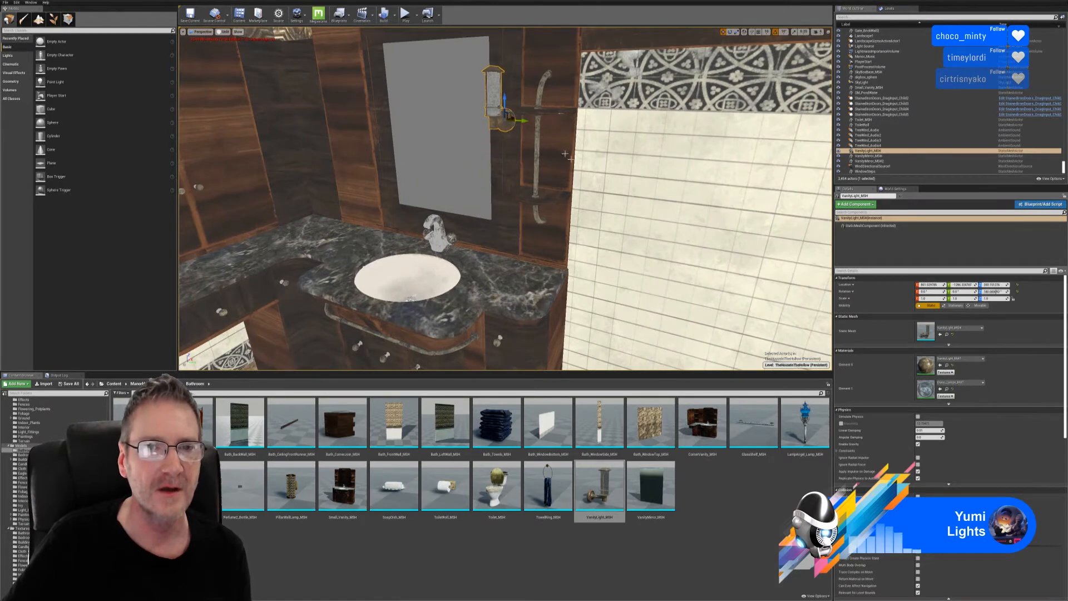
{"action": "right_click_drag", "start_coordinate": [525, 122], "coordinate": [590, 121]}
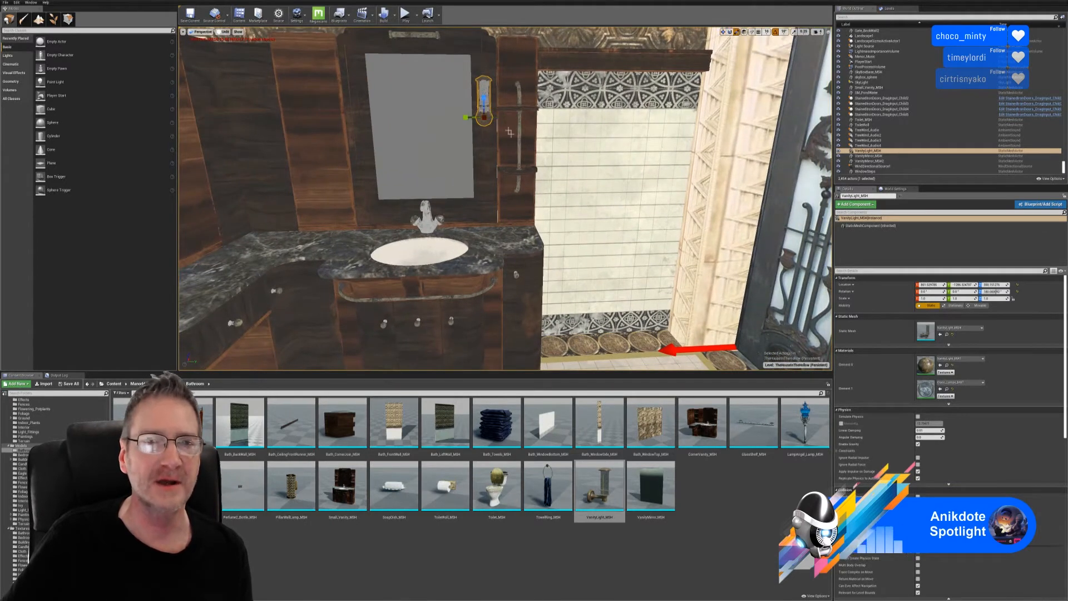
- Scale the vanity light down uniformly to suit the narrow panel beside the mirror
{"action": "left_click", "coordinate": [737, 32]}
{"action": "left_click_drag", "start_coordinate": [484, 118], "coordinate": [476, 125]}
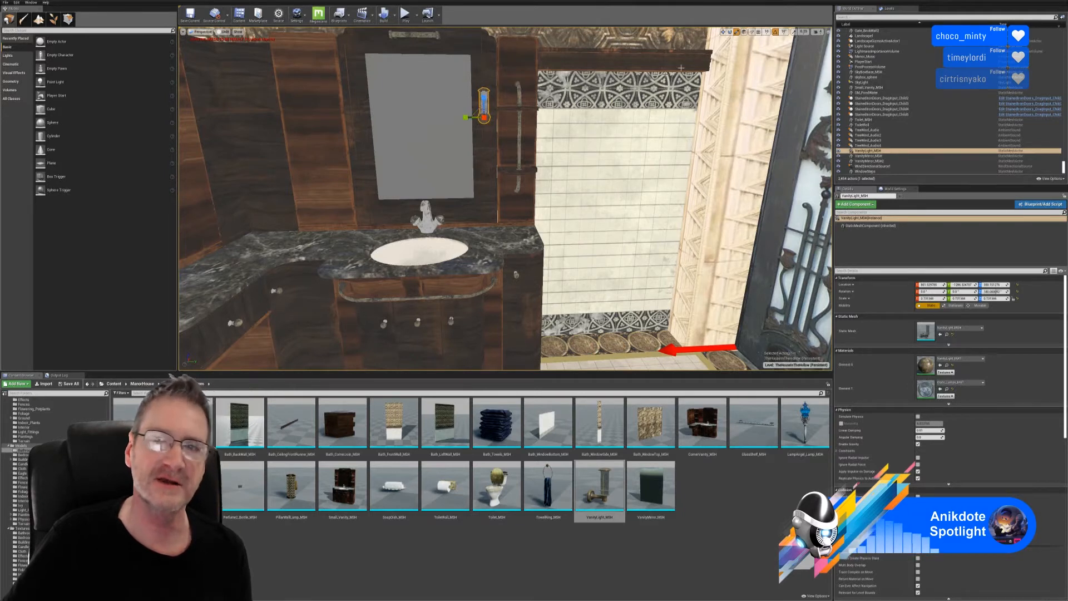
{"action": "left_click", "coordinate": [722, 31]}
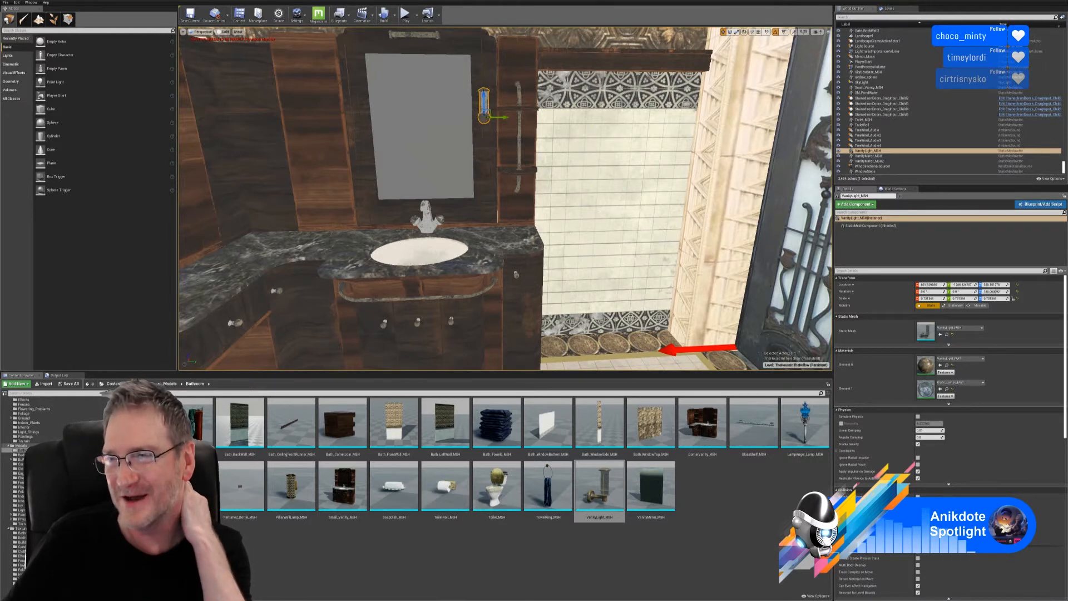
- Shift the vanity light sideways on the panel beside the mirror and seat its round base flush against the wood
{"action": "mouse_move", "coordinate": [617, 198]}
{"action": "right_mouse_down"}
{"action": "mouse_move", "coordinate": [589, 198]}
{"action": "mouse_move", "coordinate": [631, 181]}
{"action": "mouse_move", "coordinate": [598, 185]}
{"action": "mouse_move", "coordinate": [634, 184]}
{"action": "mouse_move", "coordinate": [584, 203]}
{"action": "mouse_move", "coordinate": [628, 195]}
{"action": "mouse_move", "coordinate": [631, 205]}
{"action": "mouse_move", "coordinate": [578, 218]}
{"action": "mouse_move", "coordinate": [623, 194]}
{"action": "mouse_move", "coordinate": [604, 199]}
{"action": "right_mouse_up"}
{"action": "key", "text": "w"}
{"action": "key", "text": "s"}
{"action": "key", "text": "w"}
{"action": "key", "text": "s"}
{"action": "key", "text": "a"}
{"action": "left_click_drag", "start_coordinate": [556, 191], "coordinate": [569, 192]}
{"action": "right_click_drag", "start_coordinate": [568, 192], "coordinate": [644, 196]}
{"action": "key", "text": "a"}
{"action": "key", "text": "w"}
{"action": "key", "text": "a"}
{"action": "right_click_drag", "start_coordinate": [561, 227], "coordinate": [571, 239]}
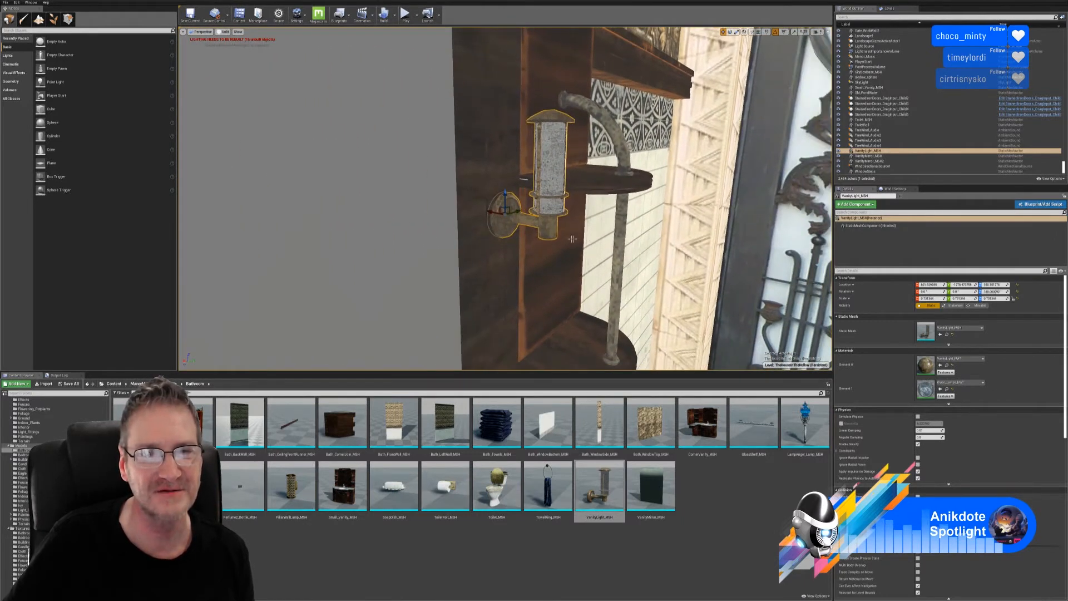
{"action": "left_click_drag", "start_coordinate": [495, 215], "coordinate": [497, 214]}
- Centre the vanity light across the narrow dark strip between the mirror and the shelves
{"action": "right_click_drag", "start_coordinate": [534, 275], "coordinate": [434, 280]}
{"action": "key", "text": "d"}
{"action": "key", "text": "w"}
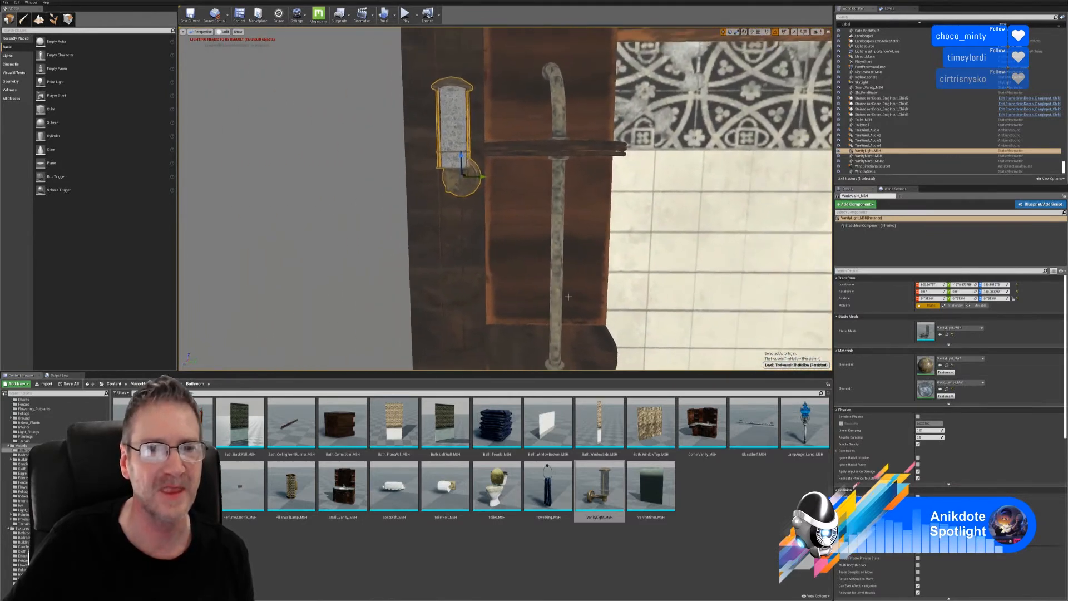
{"action": "mouse_move", "coordinate": [472, 176]}
{"action": "left_mouse_down"}
{"action": "mouse_move", "coordinate": [442, 177]}
{"action": "mouse_move", "coordinate": [466, 177]}
{"action": "left_mouse_up"}
{"action": "right_click_drag", "start_coordinate": [570, 234], "coordinate": [524, 255]}
{"action": "key", "text": "s"}
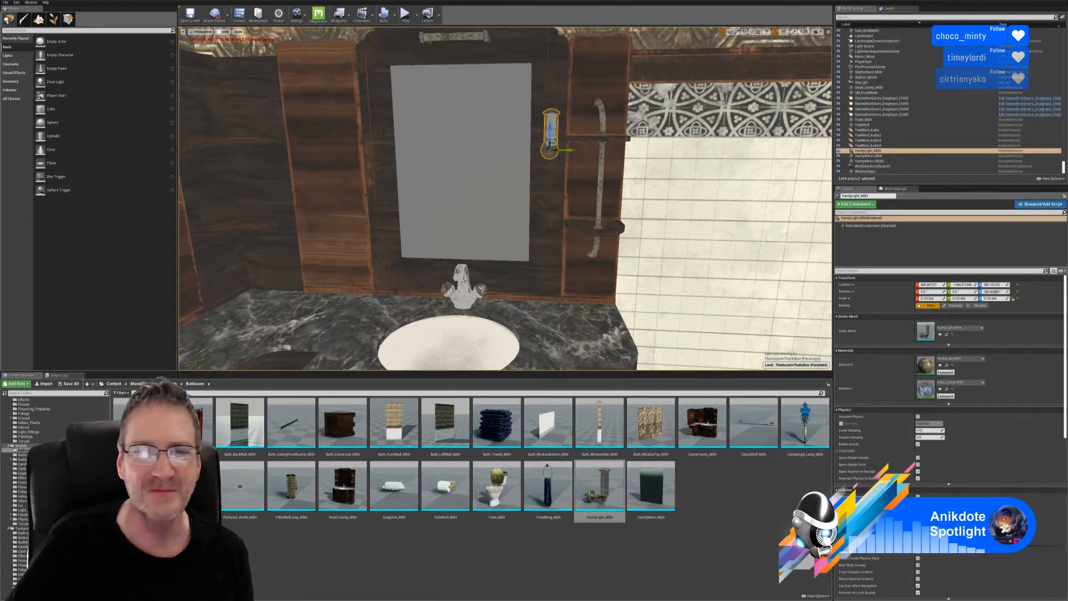
- Duplicate the vanity light and move the copy straight across to the matching strip on the mirror's opposite side
{"action": "right_click", "coordinate": [549, 153]}
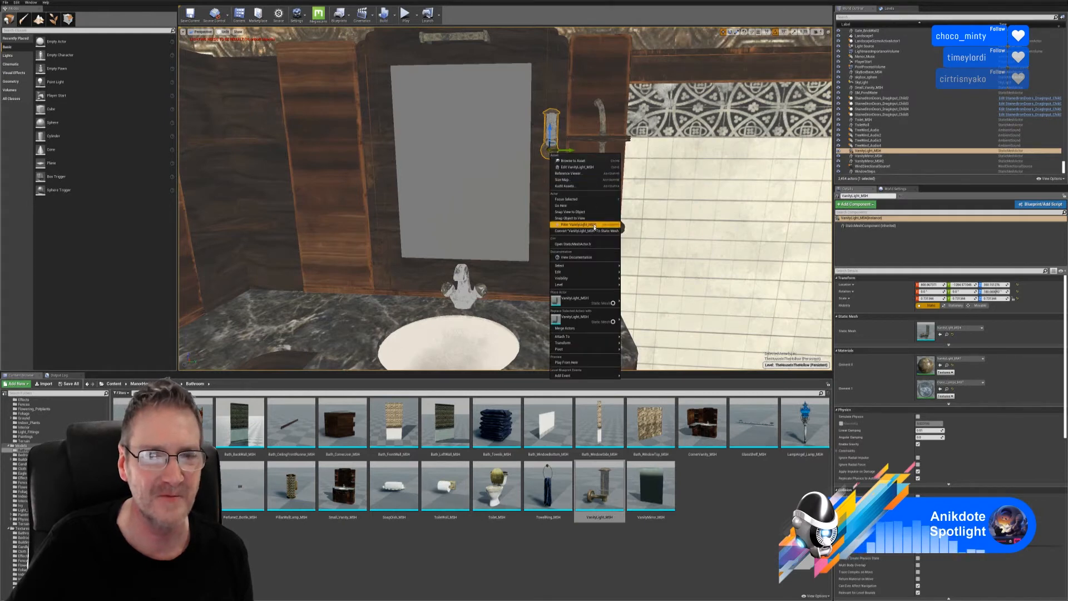
{"action": "mouse_move", "coordinate": [598, 272]}
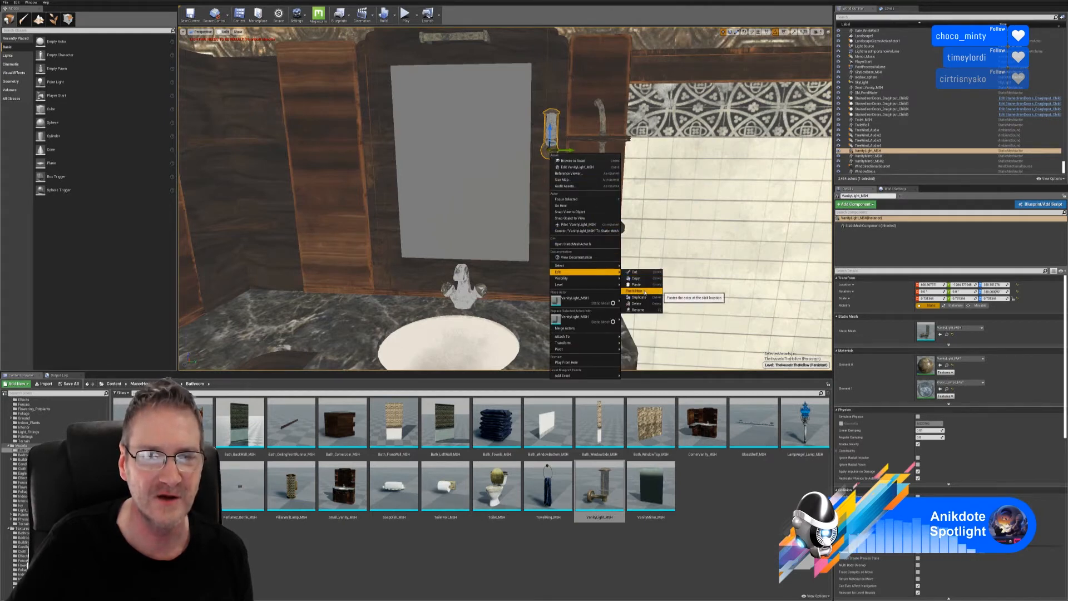
{"action": "left_click", "coordinate": [644, 291]}
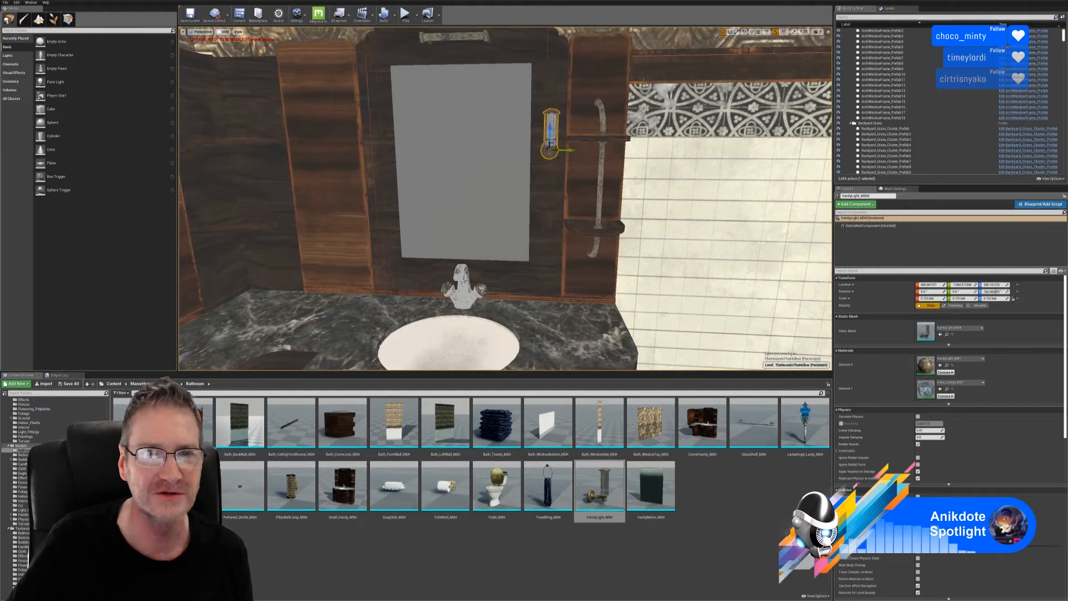
{"action": "left_click_drag", "start_coordinate": [568, 150], "coordinate": [395, 149]}
{"action": "right_click_drag", "start_coordinate": [569, 223], "coordinate": [539, 218]}
{"action": "key", "text": "a"}
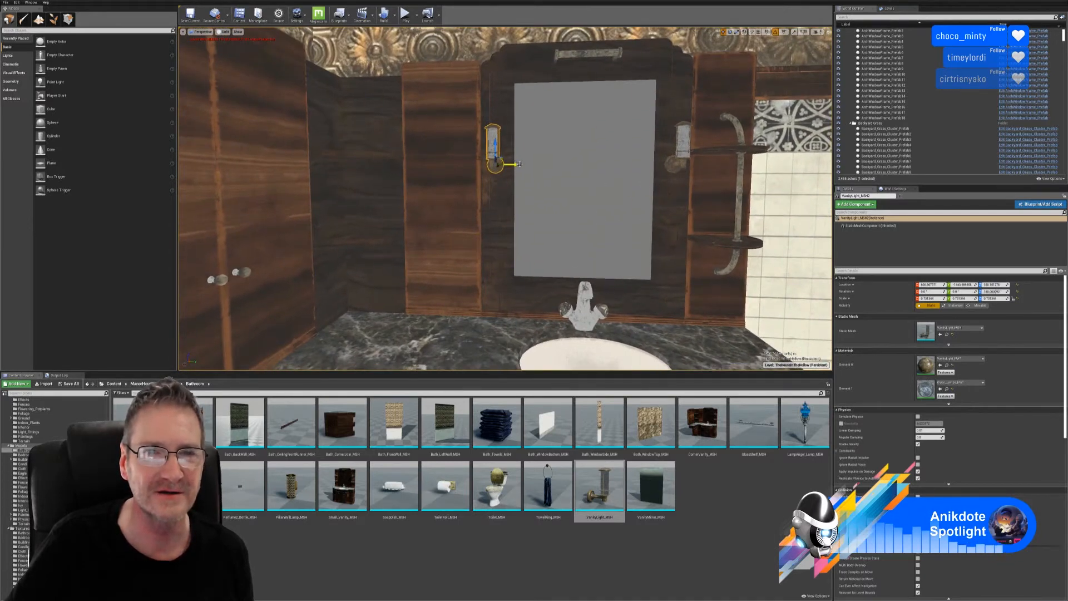
- Nudge the copied vanity light slightly sideways to centre it on the dark strip beside the corner vanity's mirror
{"action": "mouse_move", "coordinate": [539, 218]}
{"action": "right_mouse_down"}
{"action": "mouse_move", "coordinate": [526, 228]}
{"action": "mouse_move", "coordinate": [565, 225]}
{"action": "mouse_move", "coordinate": [554, 231]}
{"action": "right_mouse_up"}
{"action": "key", "text": "w"}
{"action": "key", "text": "s"}
{"action": "key", "text": "w"}
{"action": "key", "text": "s"}
{"action": "key", "text": "a"}
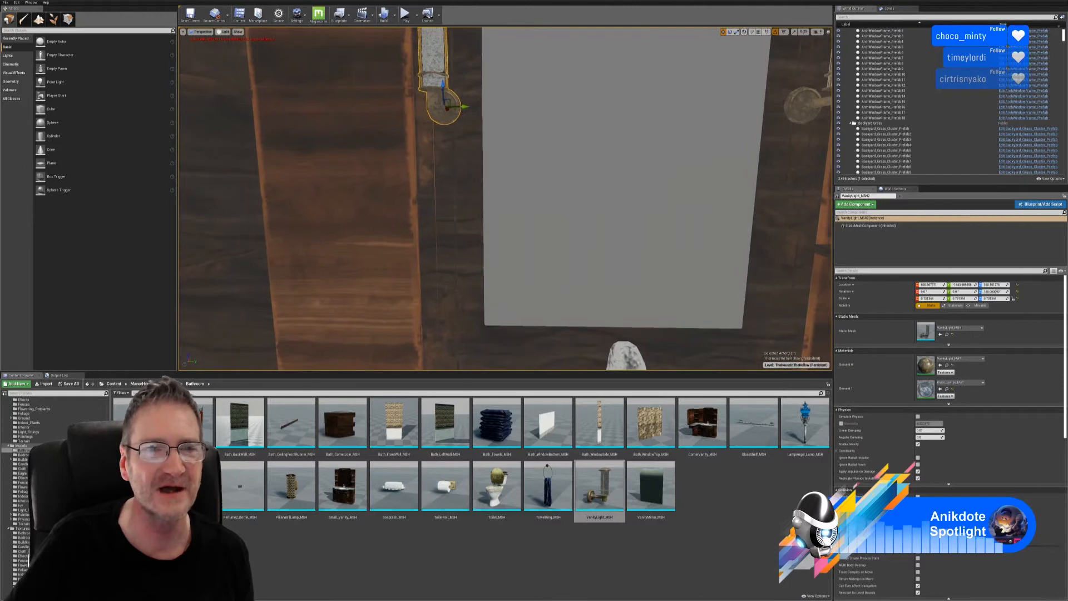
{"action": "left_click_drag", "start_coordinate": [463, 108], "coordinate": [464, 107]}
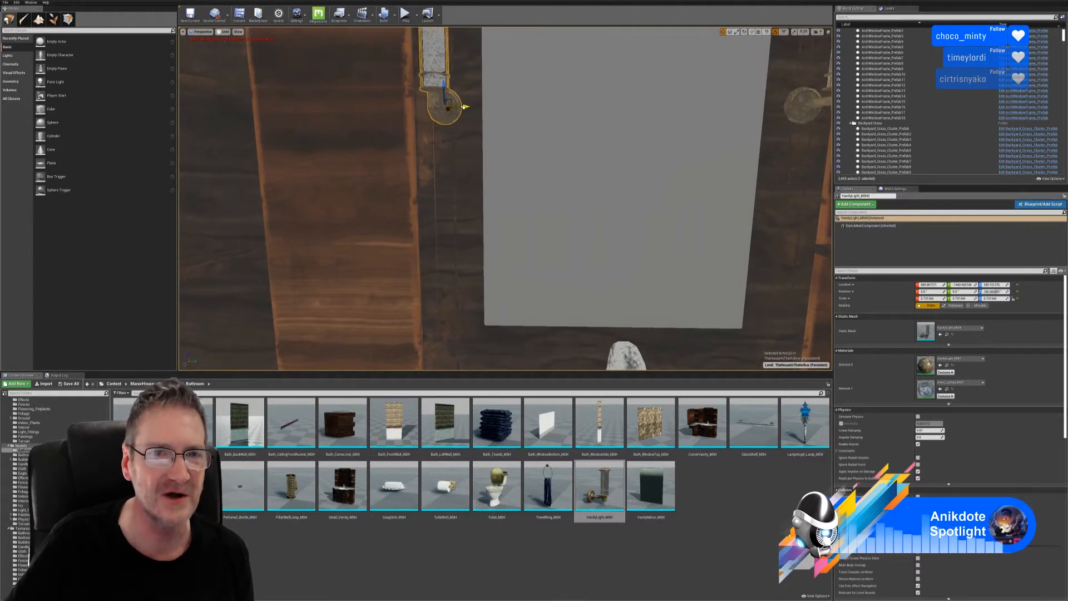
{"action": "key", "text": "Escape"}
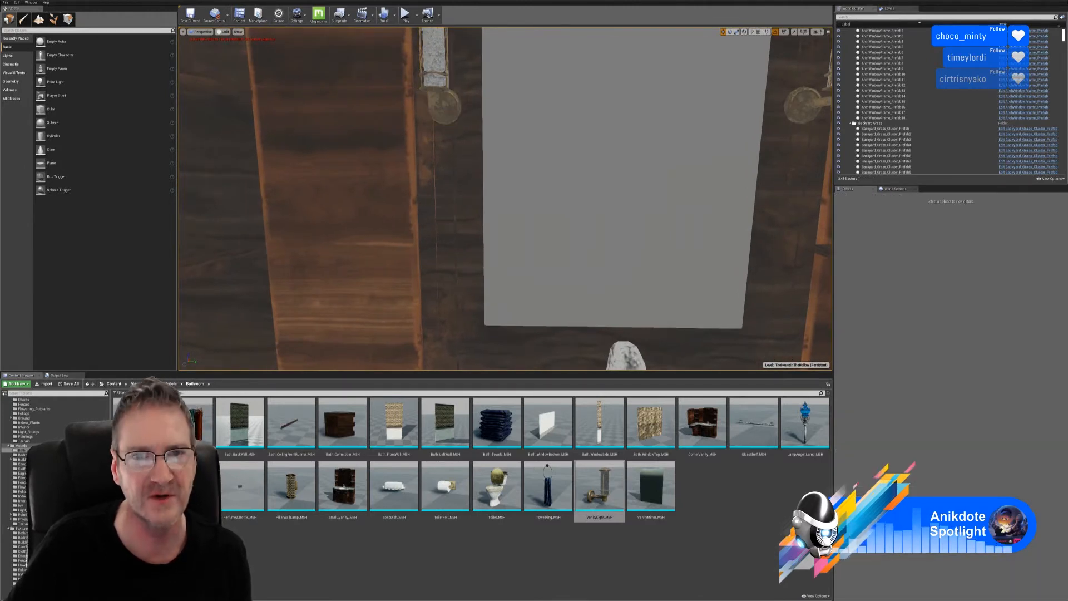
- Duplicate both vanity lights of the corner vanity together and pull the copies off the wall into the room
{"action": "key", "text": "s"}
{"action": "mouse_move", "coordinate": [463, 133]}
{"action": "right_mouse_down"}
{"action": "mouse_move", "coordinate": [487, 147]}
{"action": "mouse_move", "coordinate": [475, 131]}
{"action": "right_mouse_up"}
{"action": "key", "text": "d"}
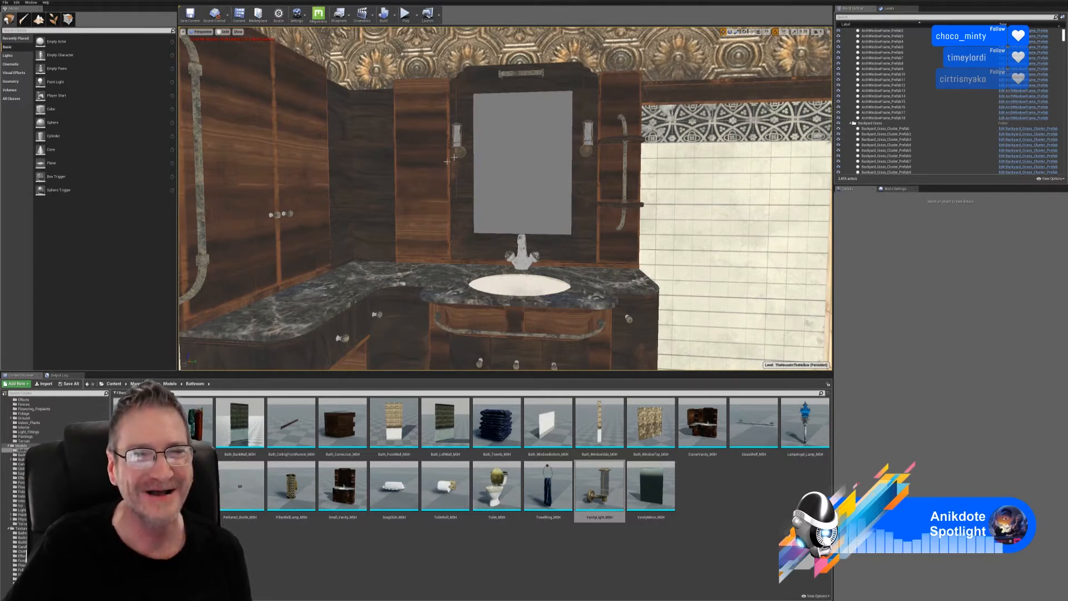
{"action": "left_click", "coordinate": [457, 137]}
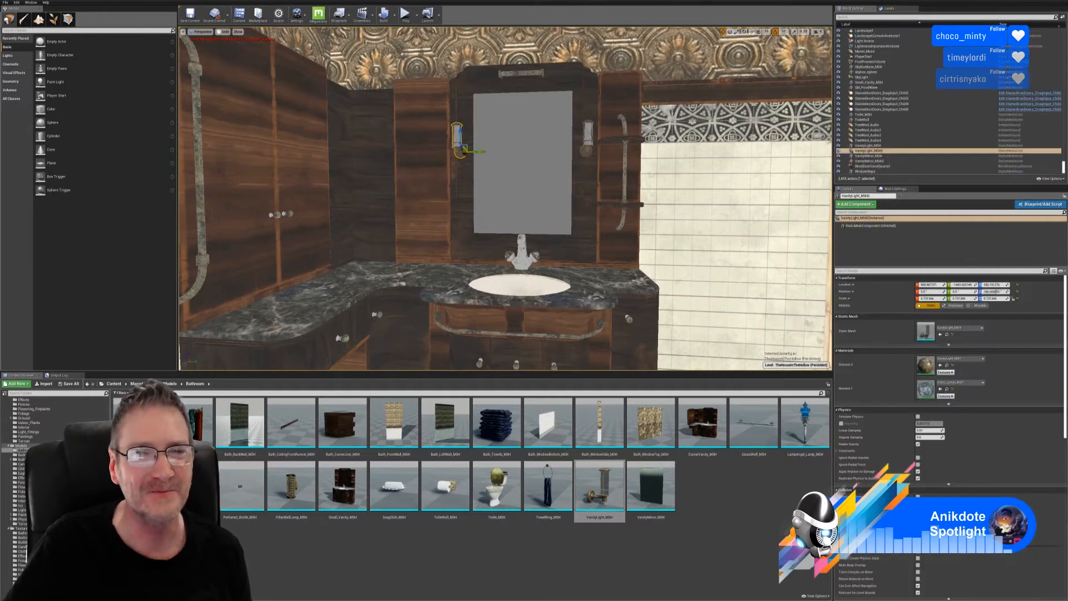
{"action": "left_click", "coordinate": [585, 149], "text": "ctrl"}
{"action": "right_click", "coordinate": [585, 155]}
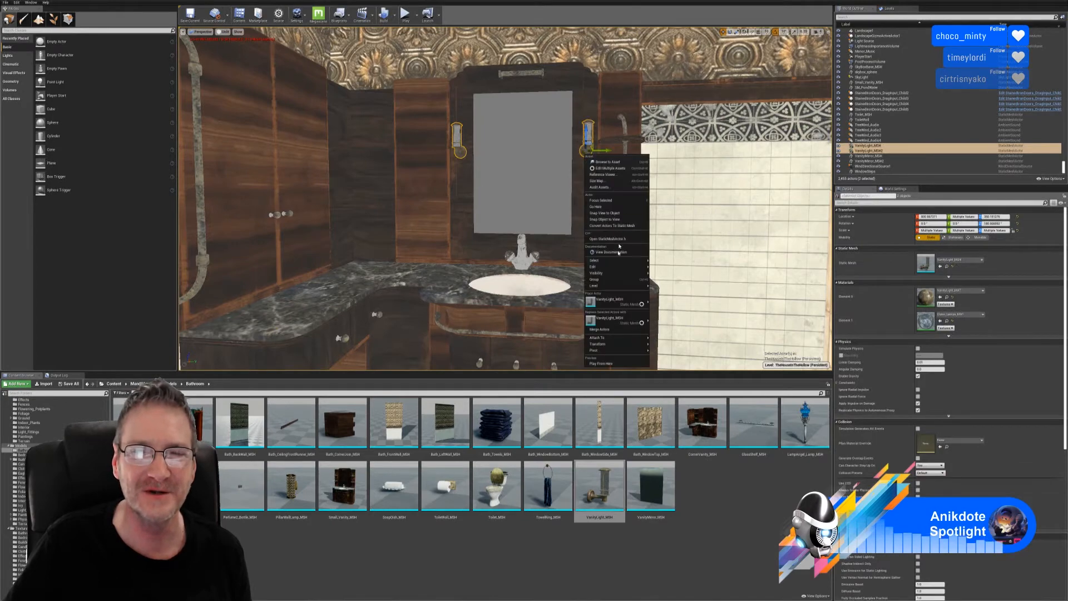
{"action": "mouse_move", "coordinate": [613, 271]}
{"action": "left_click", "coordinate": [667, 292]}
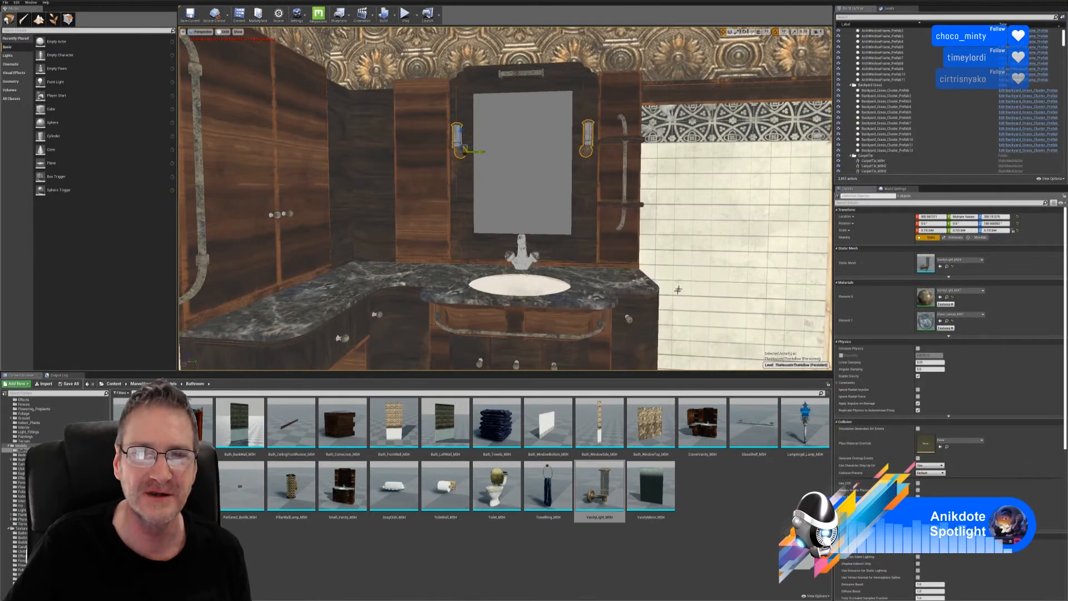
{"action": "right_click_drag", "start_coordinate": [668, 292], "coordinate": [573, 264]}
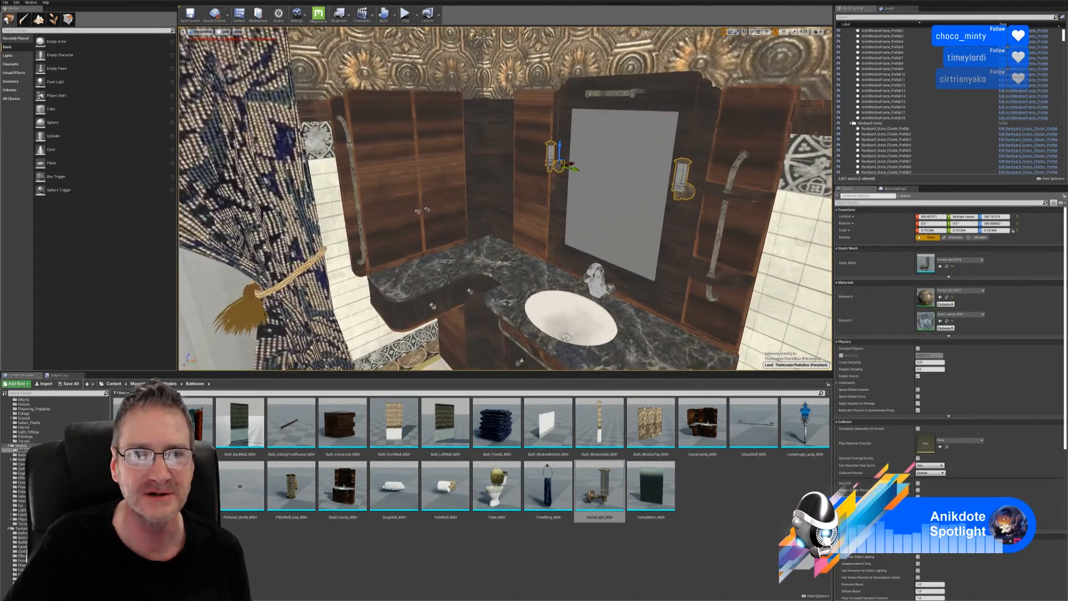
{"action": "left_click_drag", "start_coordinate": [571, 162], "coordinate": [308, 240]}
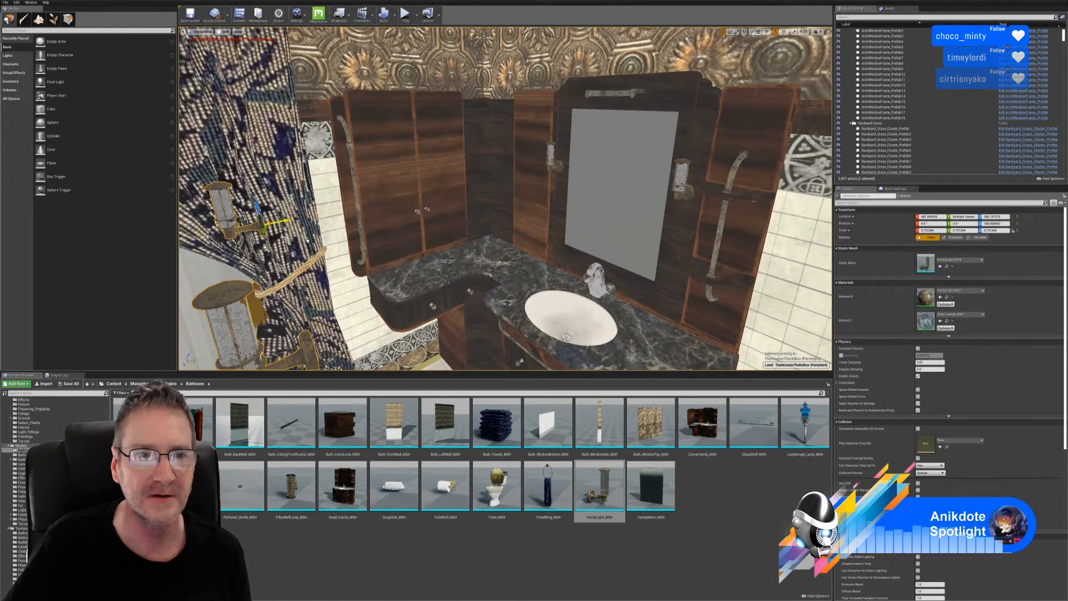
{"action": "right_click_drag", "start_coordinate": [511, 205], "coordinate": [456, 233]}
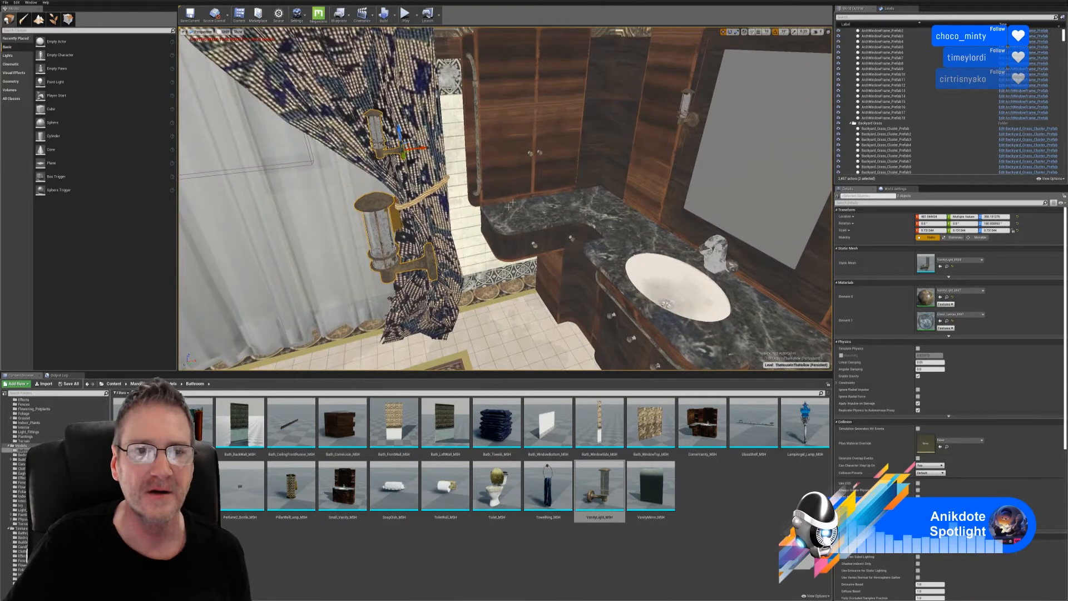
- Turn the copied pair of lights around and move them across the room to the mirror of the vanity beside the toilet
{"action": "left_click", "coordinate": [735, 33]}
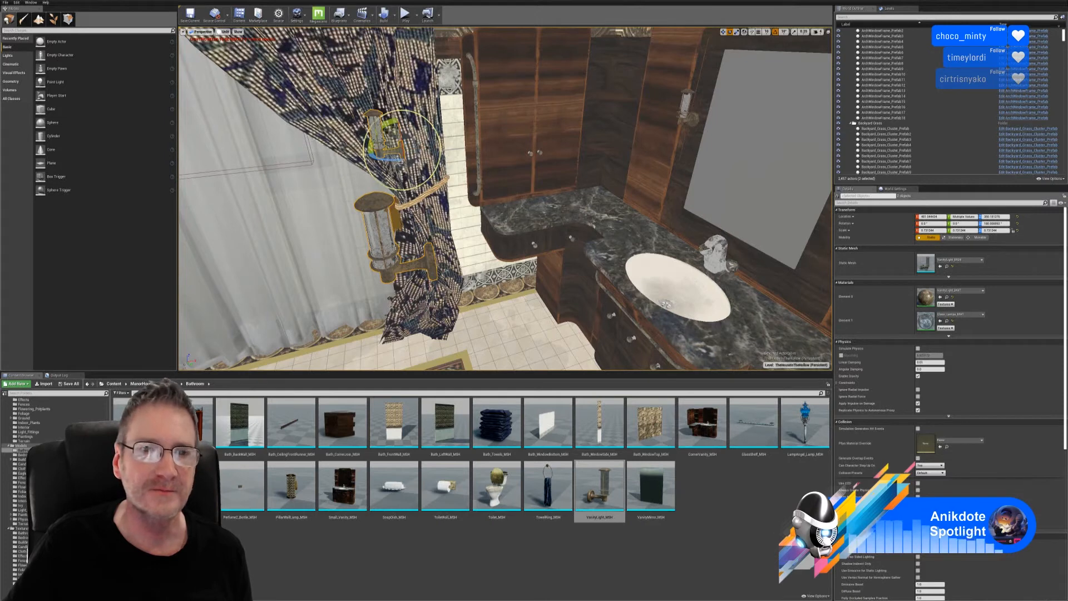
{"action": "left_click_drag", "start_coordinate": [396, 158], "coordinate": [283, 159]}
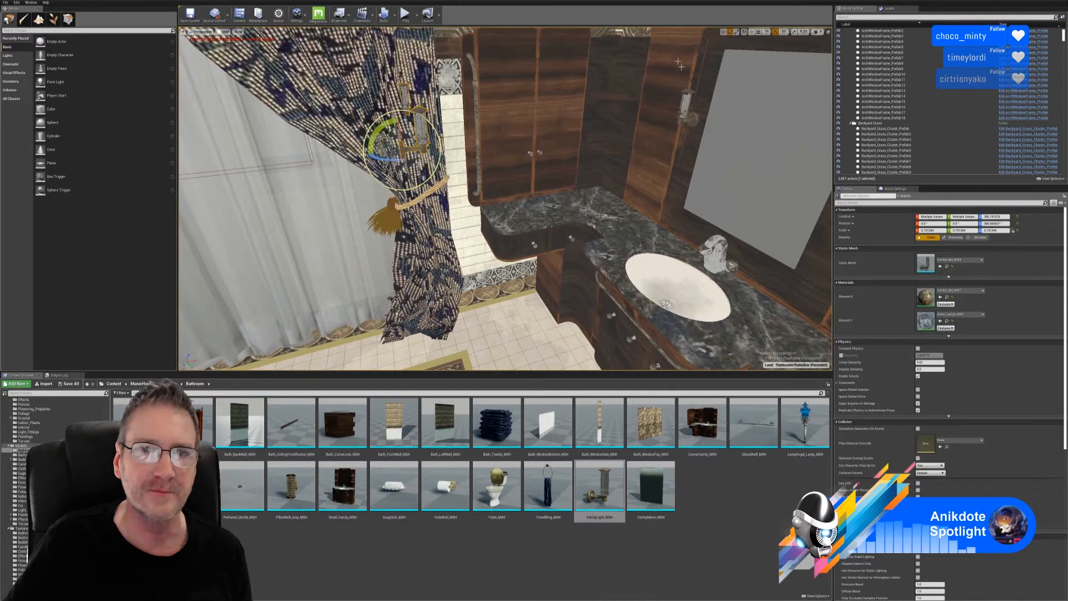
{"action": "left_click", "coordinate": [723, 32]}
{"action": "right_click_drag", "start_coordinate": [650, 177], "coordinate": [589, 189]}
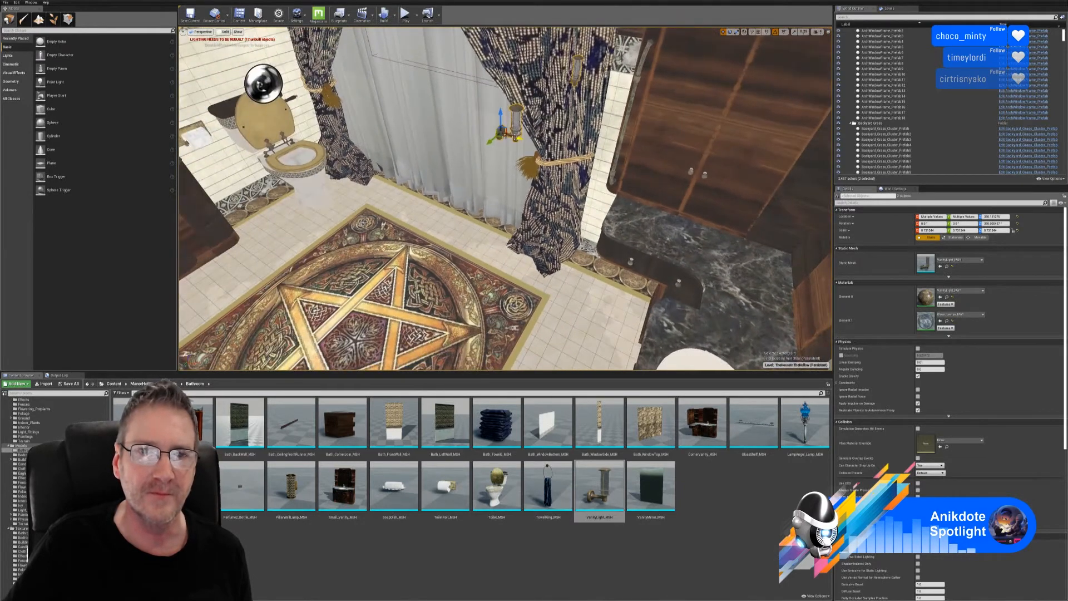
{"action": "left_click_drag", "start_coordinate": [487, 143], "coordinate": [297, 305]}
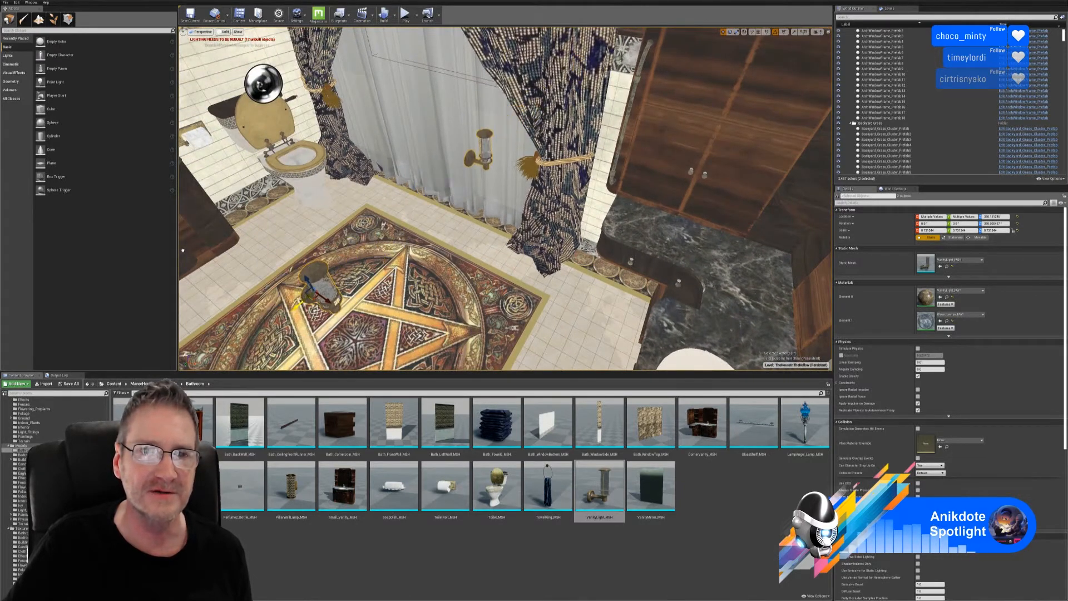
{"action": "right_click_drag", "start_coordinate": [297, 305], "coordinate": [239, 328]}
{"action": "right_click_drag", "start_coordinate": [480, 259], "coordinate": [447, 267]}
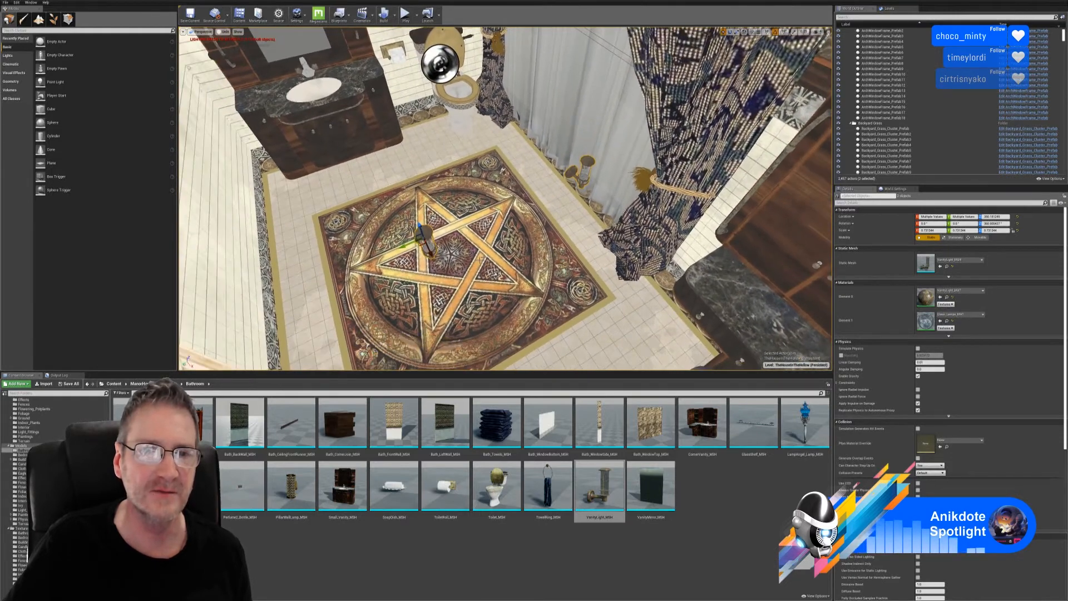
{"action": "left_click_drag", "start_coordinate": [421, 241], "coordinate": [218, 99]}
{"action": "right_click_drag", "start_coordinate": [403, 85], "coordinate": [334, 55]}
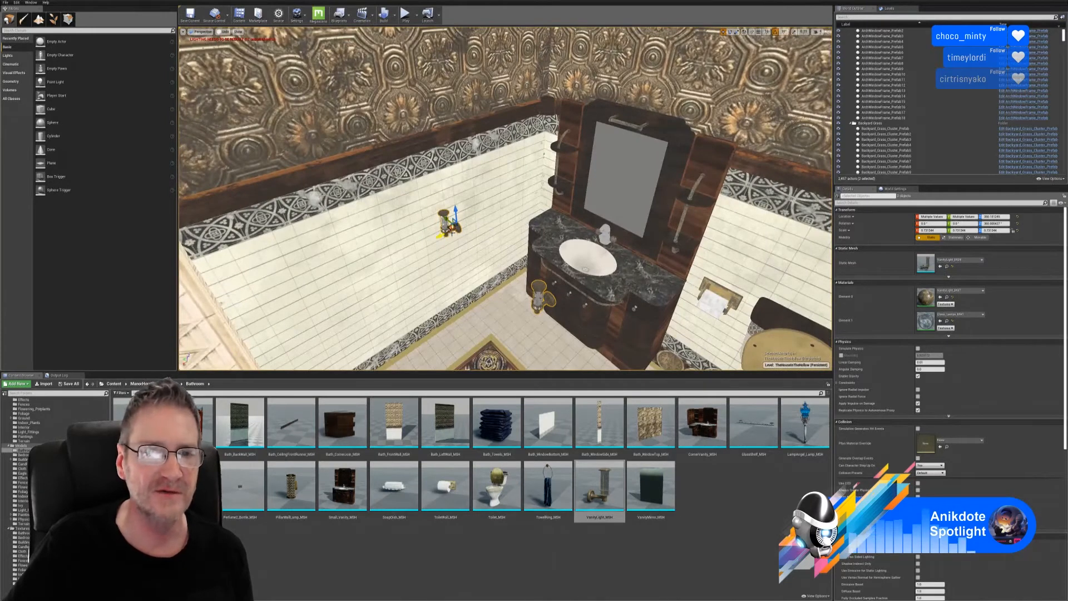
{"action": "left_click_drag", "start_coordinate": [450, 222], "coordinate": [577, 174]}
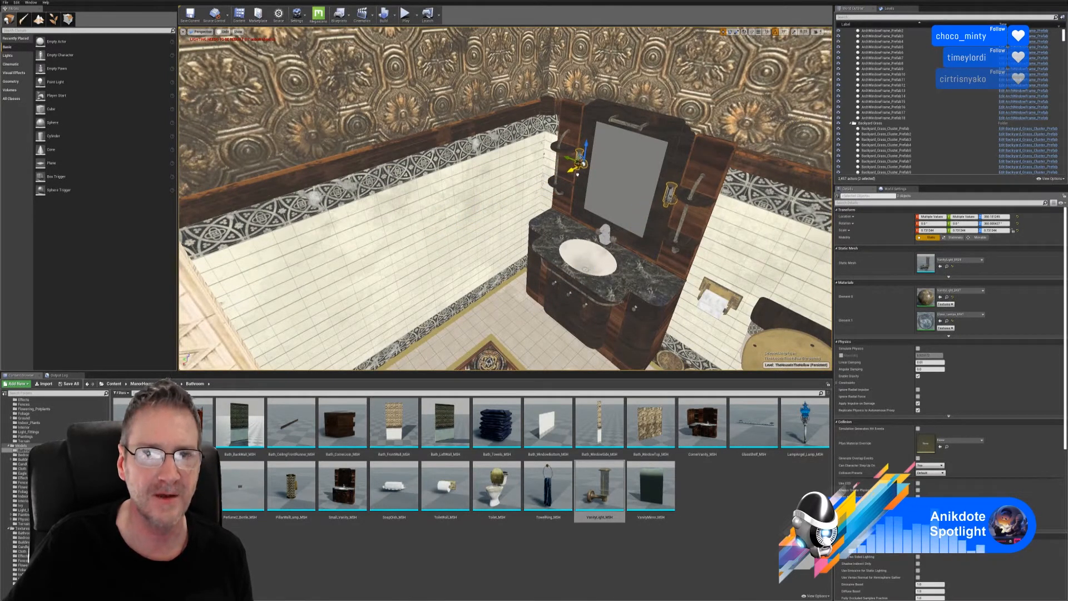
- Centre the pair of lights on the dark strips beside the mirror and seat their round bases against the panel
{"action": "right_click_drag", "start_coordinate": [527, 217], "coordinate": [484, 191]}
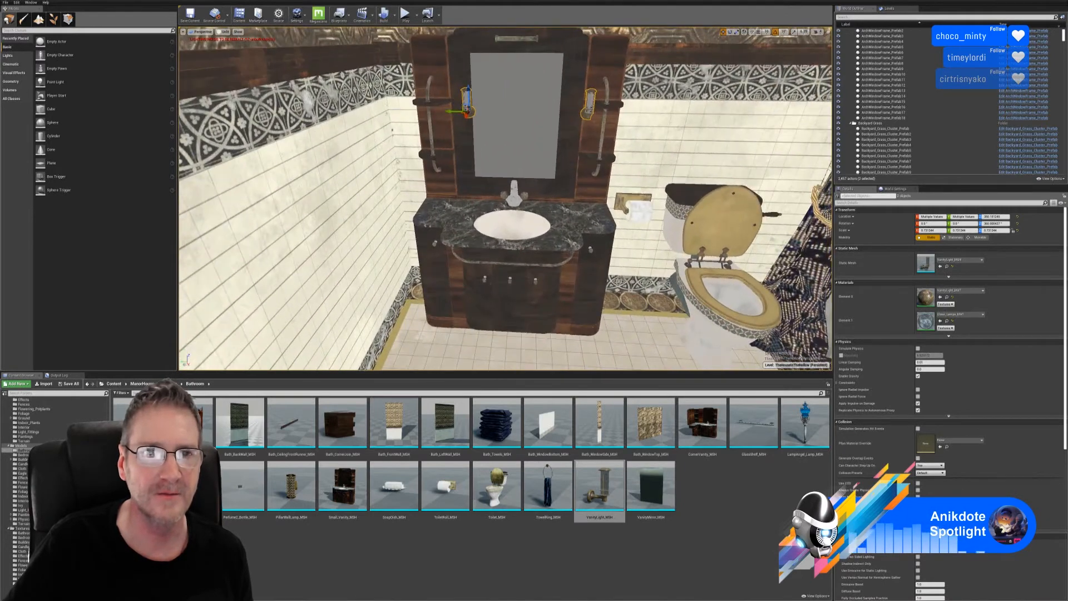
{"action": "left_click_drag", "start_coordinate": [454, 112], "coordinate": [441, 112]}
{"action": "right_click_drag", "start_coordinate": [441, 112], "coordinate": [509, 118]}
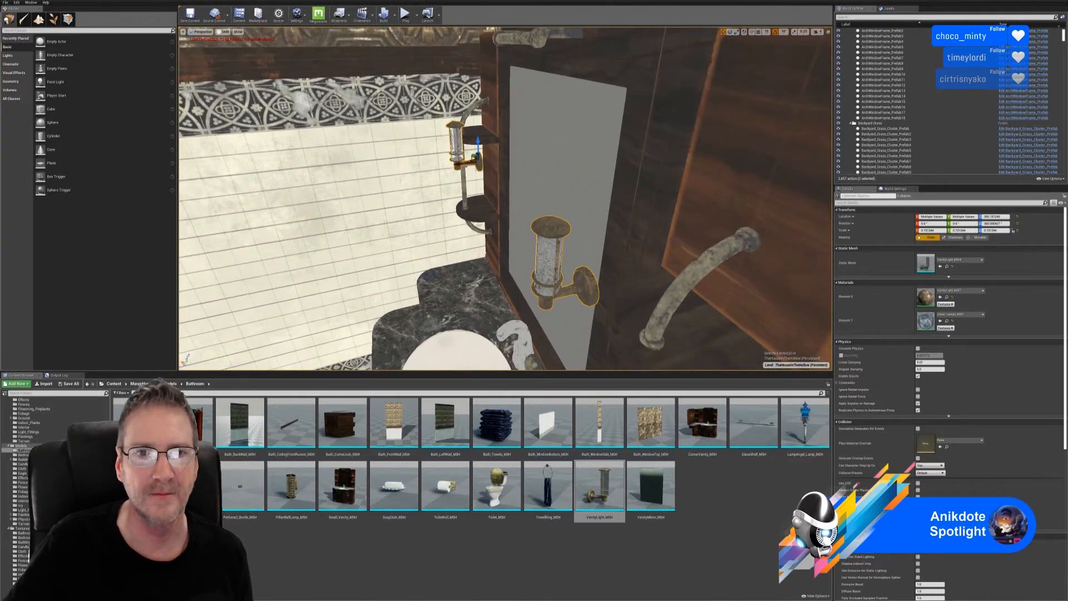
{"action": "left_click_drag", "start_coordinate": [460, 164], "coordinate": [486, 161]}
{"action": "right_click_drag", "start_coordinate": [441, 196], "coordinate": [481, 199]}
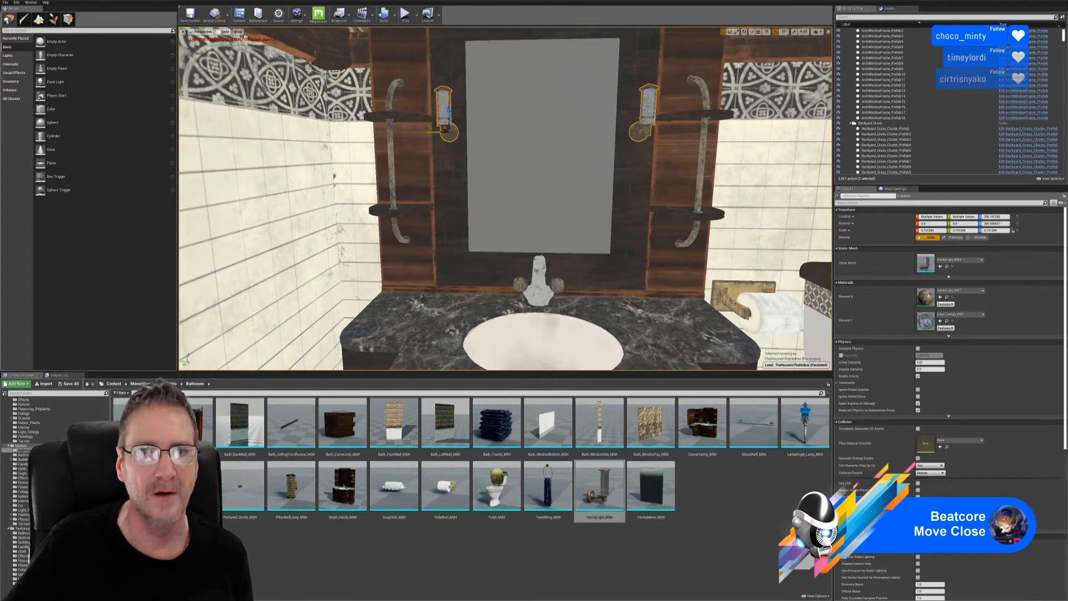
{"action": "right_click_drag", "start_coordinate": [438, 131], "coordinate": [438, 132]}
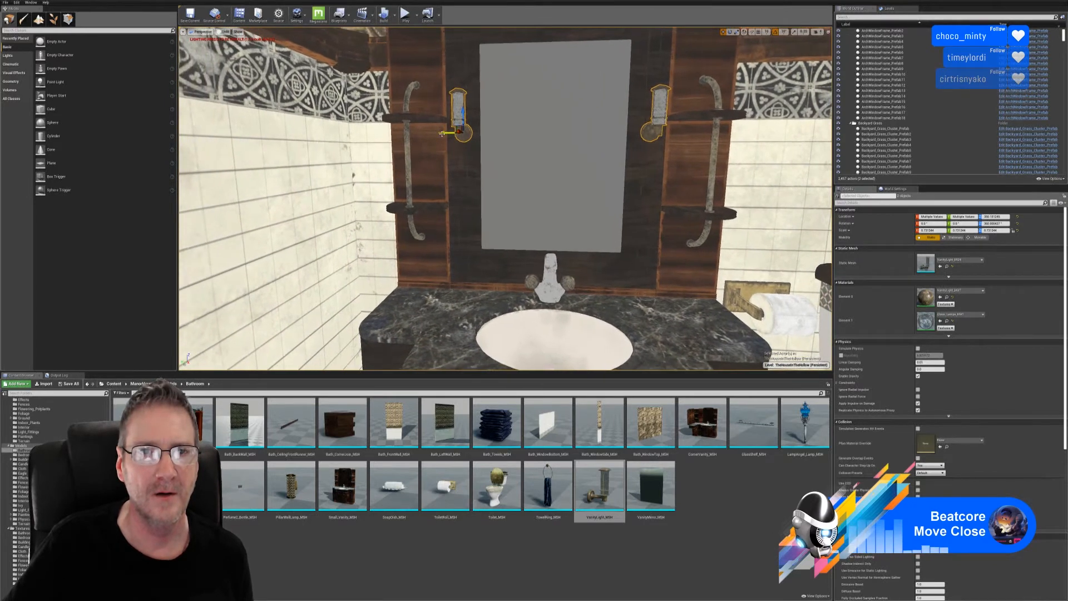
{"action": "left_click_drag", "start_coordinate": [442, 134], "coordinate": [439, 134]}
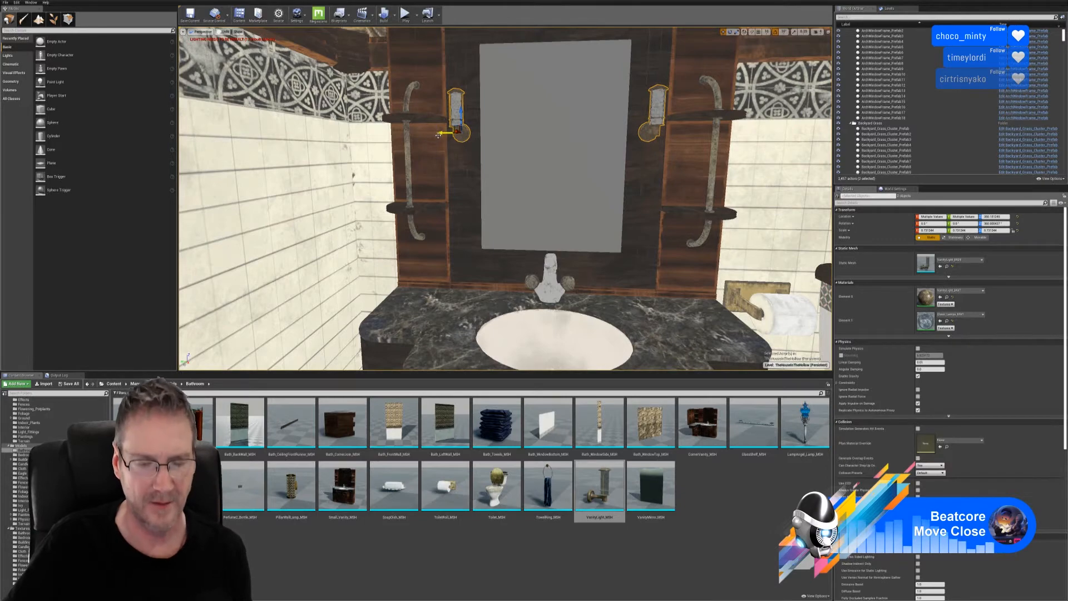
{"action": "key", "text": "Escape"}
- Change the bathroom viewport's shading from unlit to lit
{"action": "right_click_drag", "start_coordinate": [439, 135], "coordinate": [478, 143]}
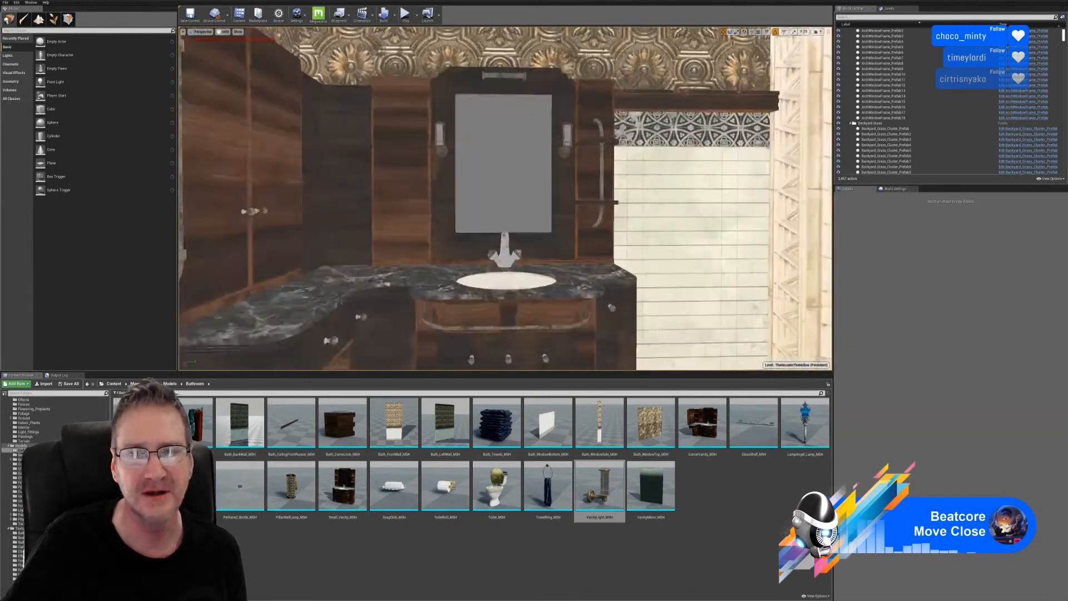
{"action": "right_click_drag", "start_coordinate": [505, 198], "coordinate": [256, 200]}
{"action": "right_click_drag", "start_coordinate": [467, 186], "coordinate": [480, 187]}
{"action": "right_click_drag", "start_coordinate": [621, 248], "coordinate": [823, 289]}
{"action": "right_click_drag", "start_coordinate": [504, 198], "coordinate": [667, 145]}
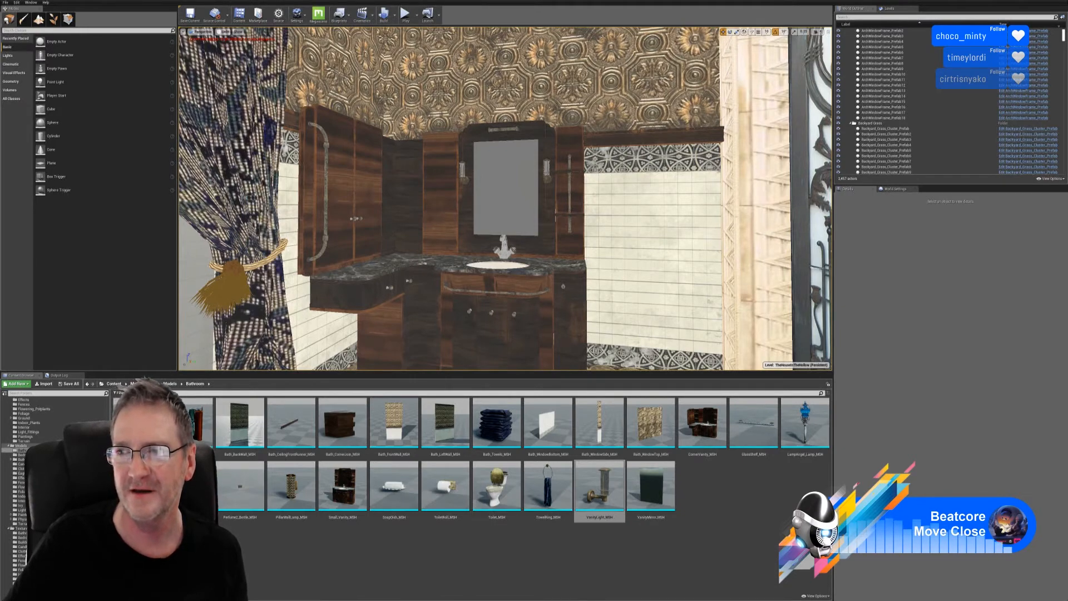
{"action": "right_click_drag", "start_coordinate": [594, 280], "coordinate": [567, 144]}
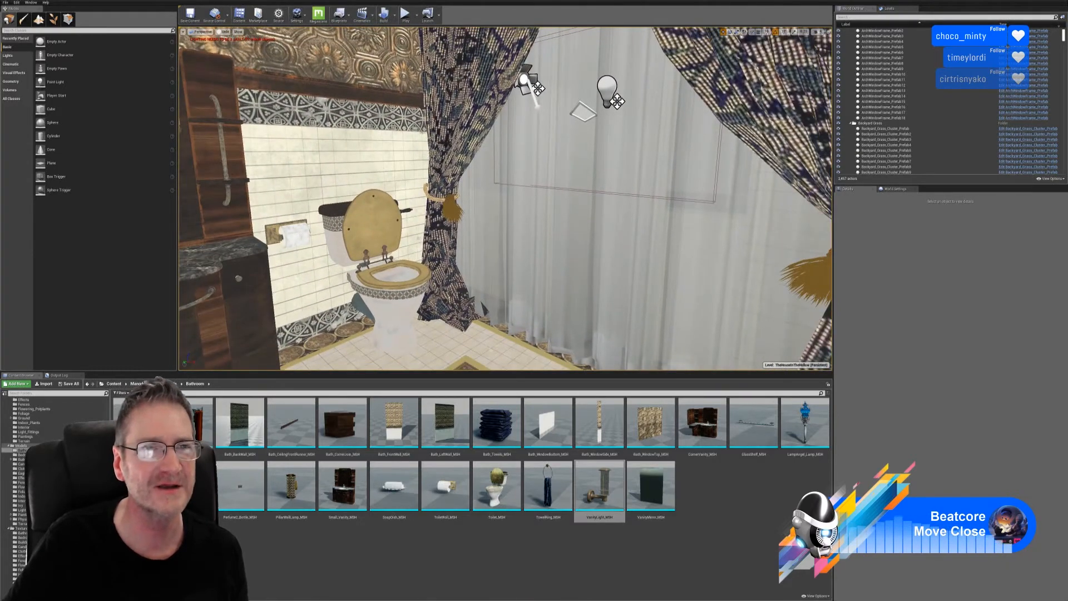
{"action": "left_click", "coordinate": [222, 32]}
{"action": "left_click", "coordinate": [227, 43]}
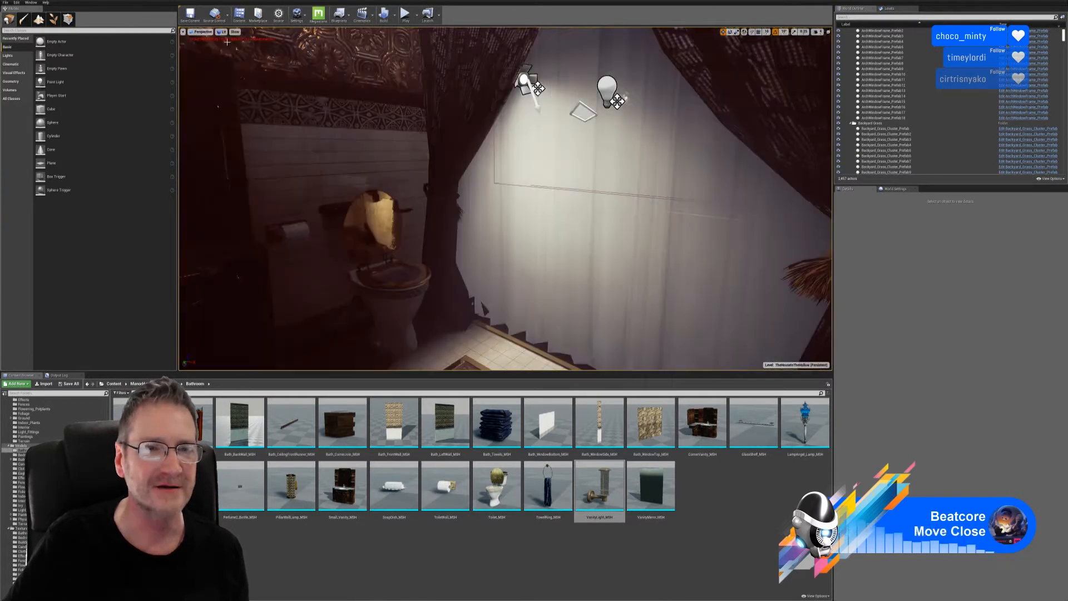
- Examine the vanity lights at both sinks under lit shading, up close and from across the room
{"action": "right_click_drag", "start_coordinate": [498, 187], "coordinate": [772, 166]}
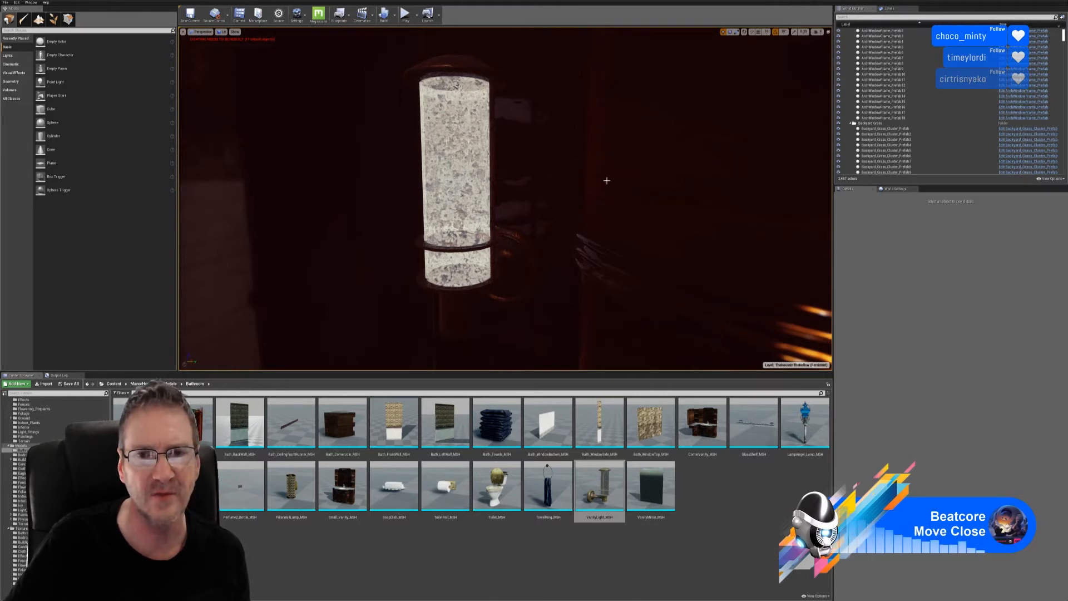
{"action": "key", "text": "s"}
{"action": "mouse_move", "coordinate": [505, 199]}
{"action": "right_mouse_down"}
{"action": "mouse_move", "coordinate": [473, 212]}
{"action": "mouse_move", "coordinate": [491, 194]}
{"action": "right_mouse_up"}
{"action": "key", "text": "w"}
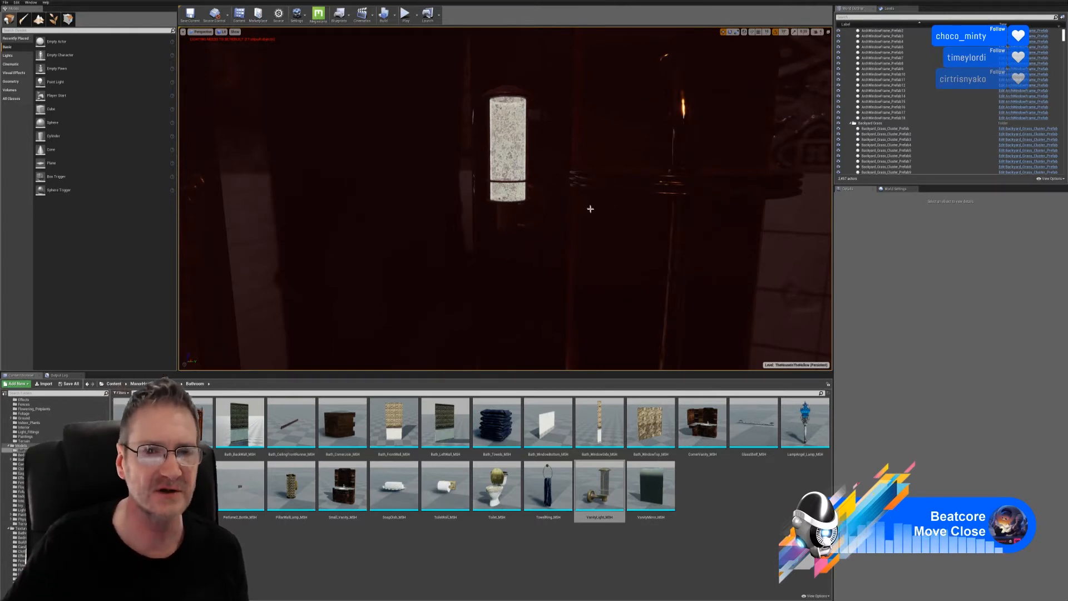
{"action": "mouse_move", "coordinate": [590, 208]}
{"action": "right_mouse_down"}
{"action": "mouse_move", "coordinate": [547, 192]}
{"action": "mouse_move", "coordinate": [577, 162]}
{"action": "mouse_move", "coordinate": [690, 165]}
{"action": "mouse_move", "coordinate": [572, 168]}
{"action": "mouse_move", "coordinate": [594, 210]}
{"action": "right_mouse_up"}
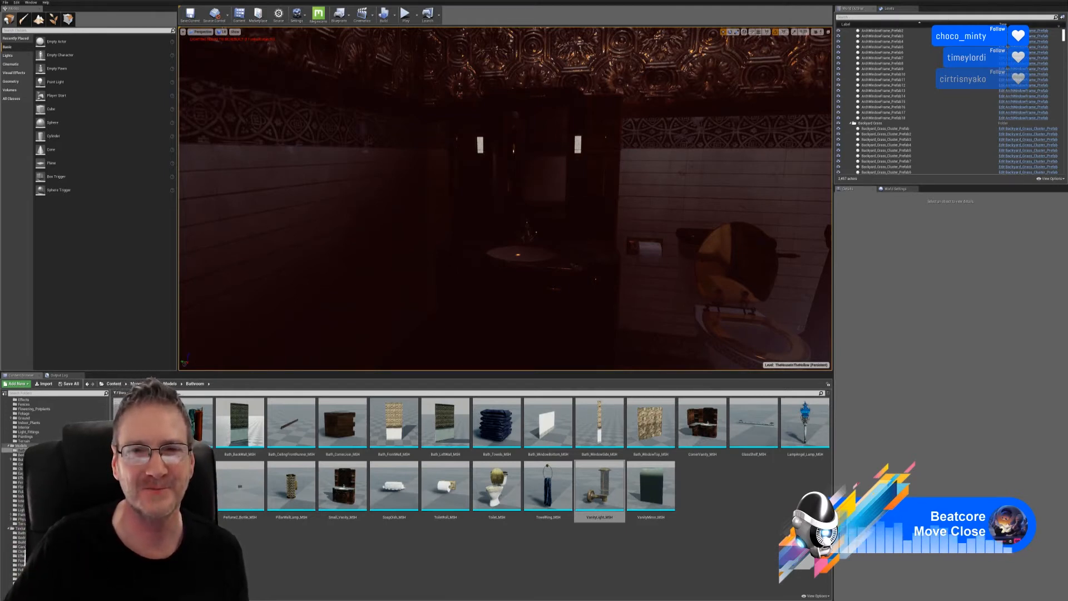
{"action": "right_click_drag", "start_coordinate": [505, 199], "coordinate": [482, 220]}
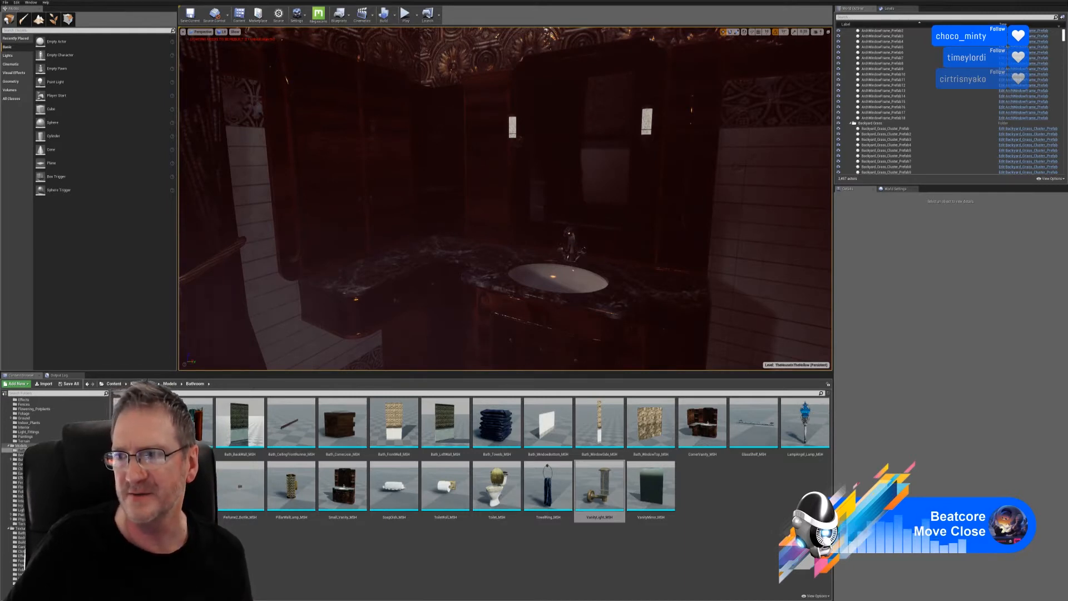
- Place the BathTub_Final_MSH model on the pentagram rug and scale it up uniformly to suit the room
{"action": "right_click_drag", "start_coordinate": [579, 205], "coordinate": [657, 207]}
{"action": "right_click_drag", "start_coordinate": [562, 178], "coordinate": [531, 220]}
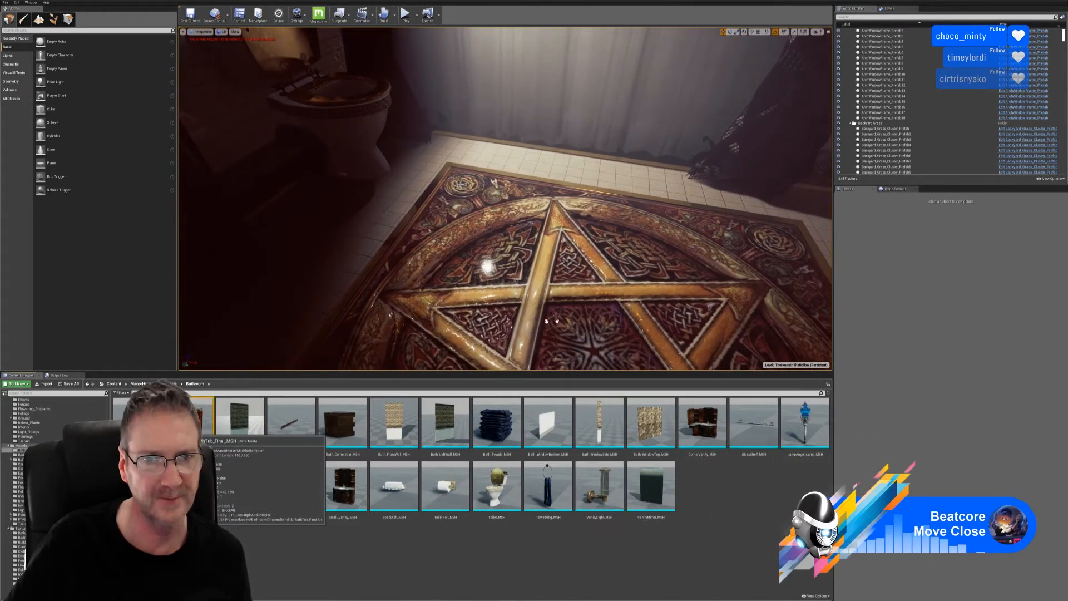
{"action": "left_click_drag", "start_coordinate": [167, 422], "coordinate": [577, 321]}
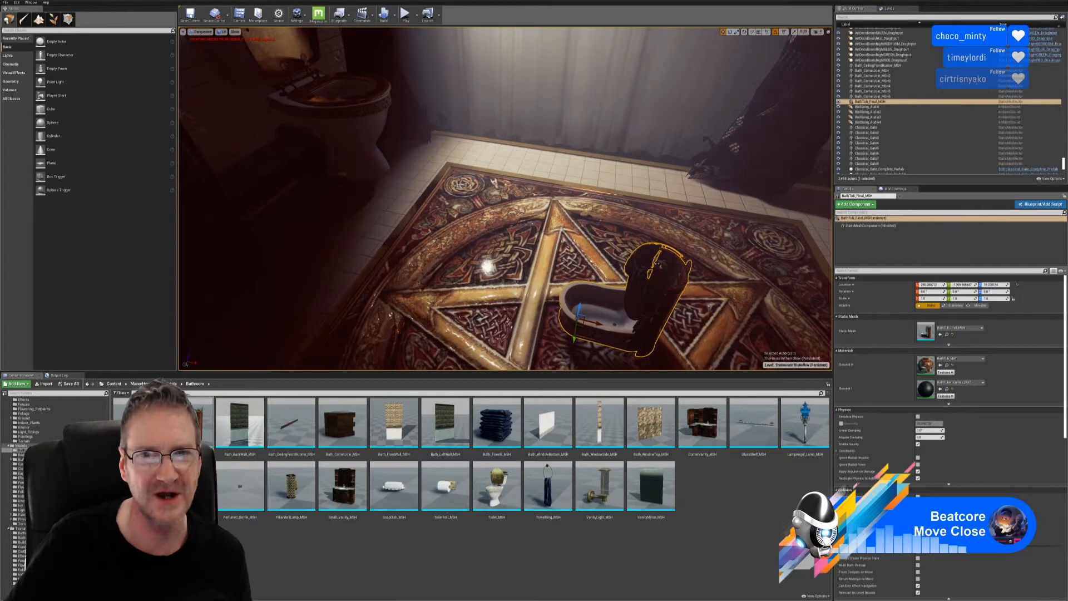
{"action": "right_click_drag", "start_coordinate": [576, 321], "coordinate": [593, 334]}
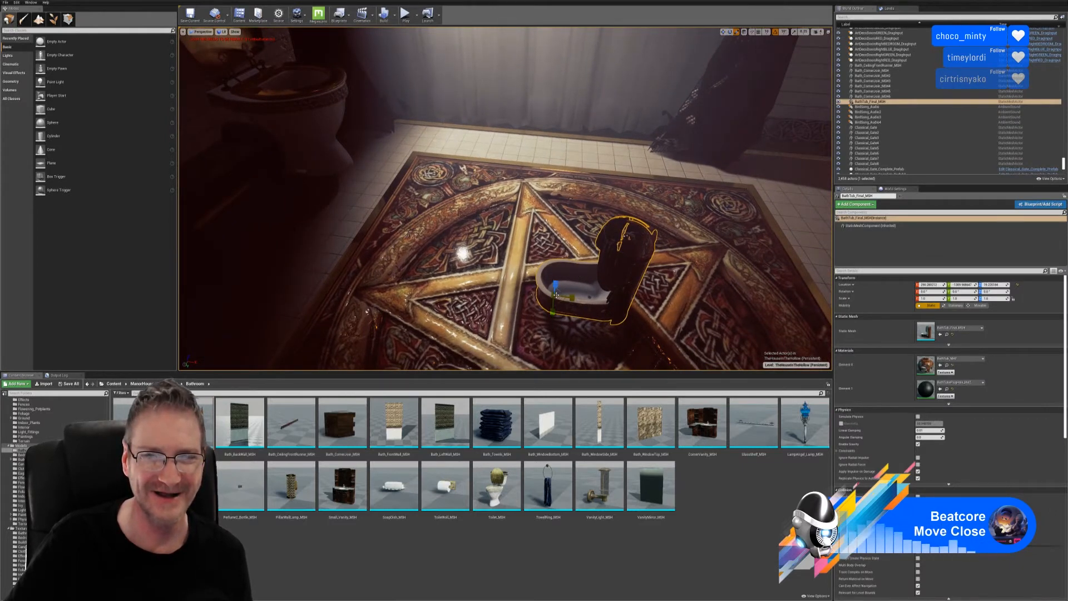
{"action": "left_click_drag", "start_coordinate": [555, 297], "coordinate": [712, 289]}
{"action": "right_click_drag", "start_coordinate": [369, 293], "coordinate": [418, 202]}
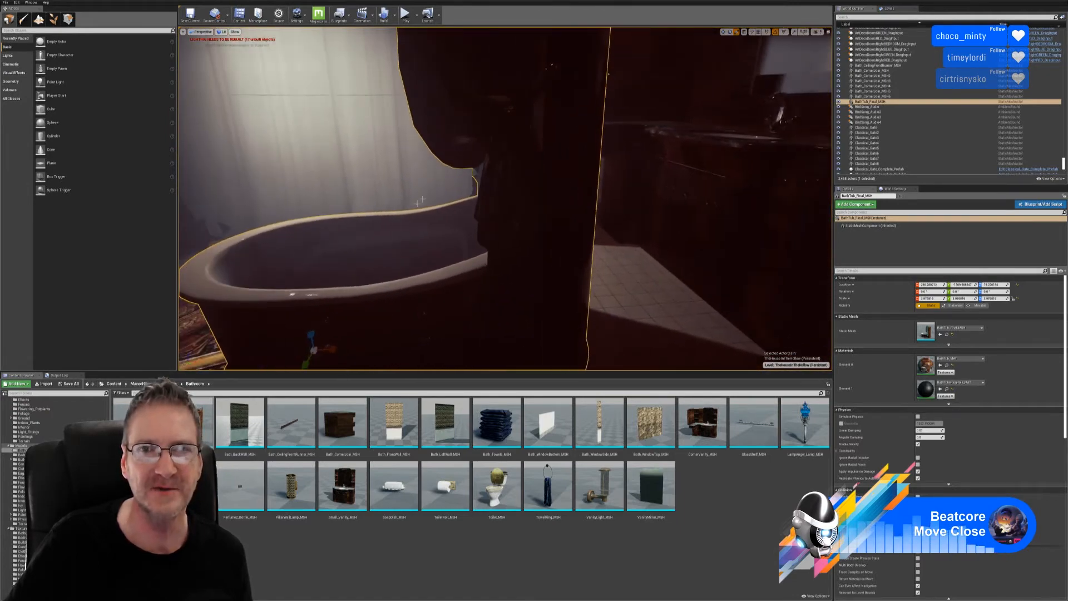
- Rotate the bathtub about half a turn around its vertical axis on the pentagram rug
{"action": "left_click", "coordinate": [729, 31]}
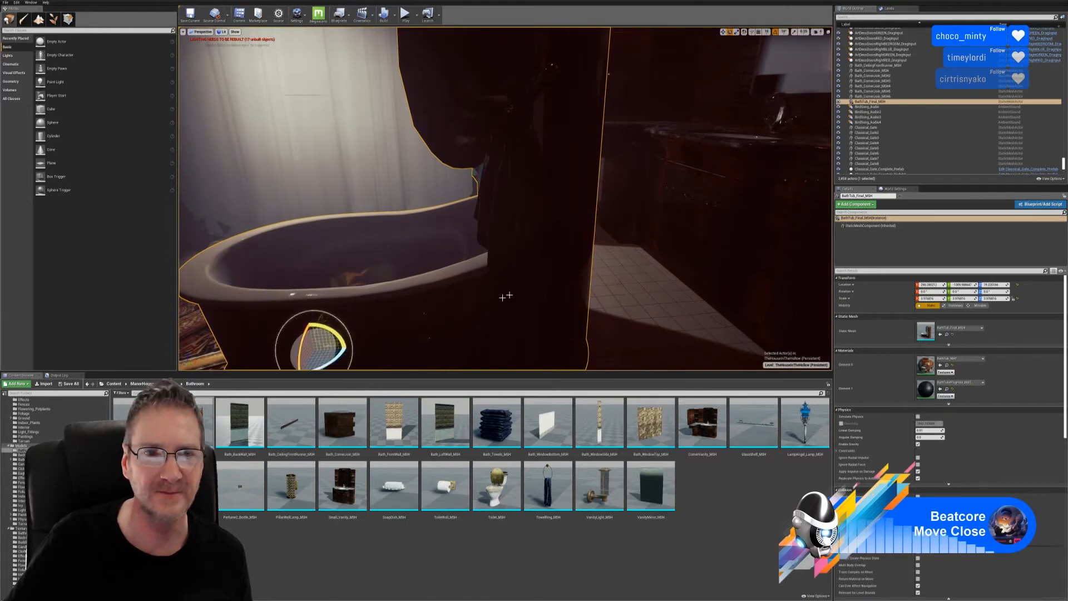
{"action": "right_click_drag", "start_coordinate": [505, 295], "coordinate": [456, 355]}
{"action": "left_click_drag", "start_coordinate": [390, 282], "coordinate": [505, 256]}
- Shift the turned bathtub across the pentagram rug to reposition it, and clear the selection
{"action": "left_click", "coordinate": [722, 31]}
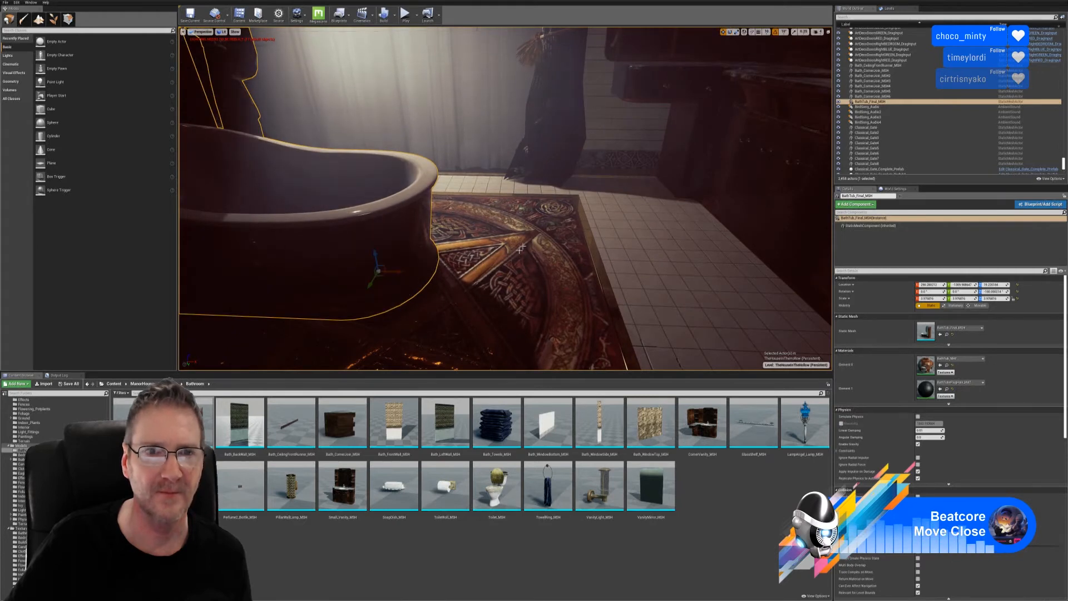
{"action": "left_click_drag", "start_coordinate": [402, 271], "coordinate": [553, 278]}
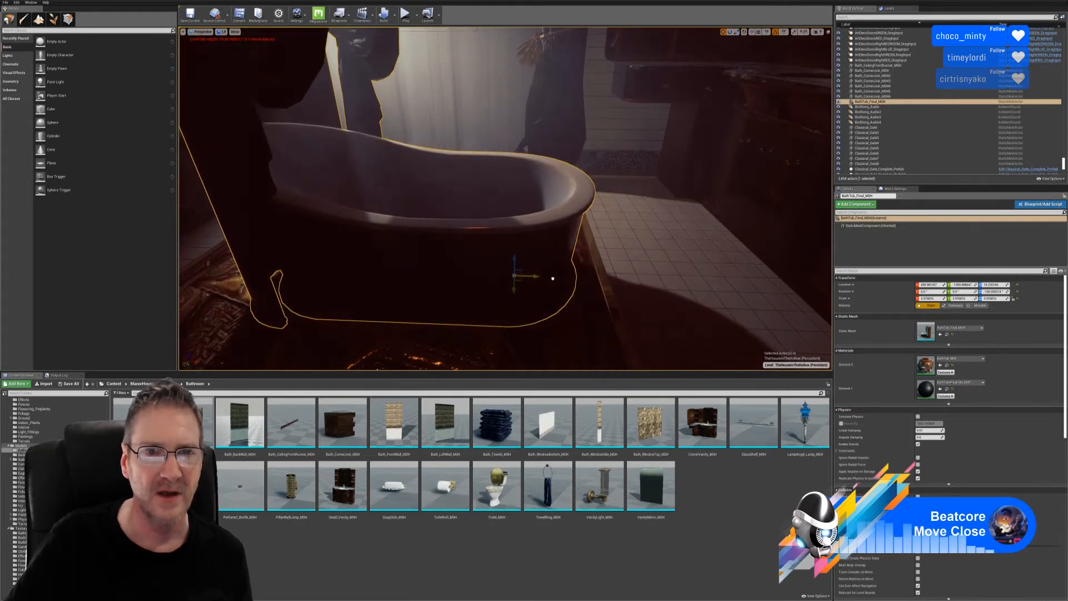
{"action": "right_click_drag", "start_coordinate": [553, 278], "coordinate": [581, 284]}
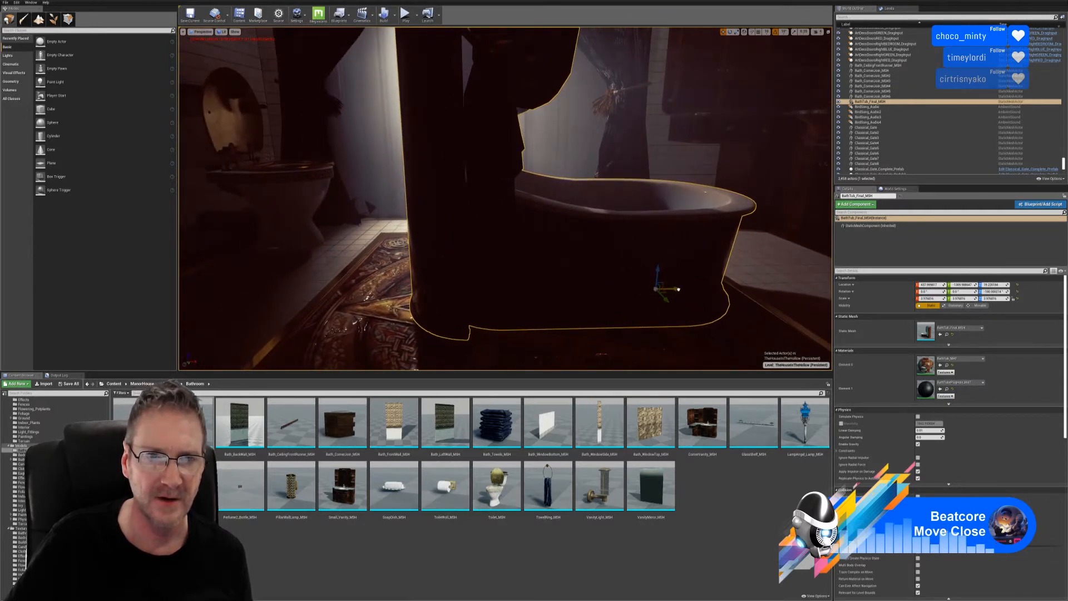
{"action": "left_click_drag", "start_coordinate": [678, 290], "coordinate": [620, 298]}
{"action": "right_click_drag", "start_coordinate": [620, 298], "coordinate": [429, 309]}
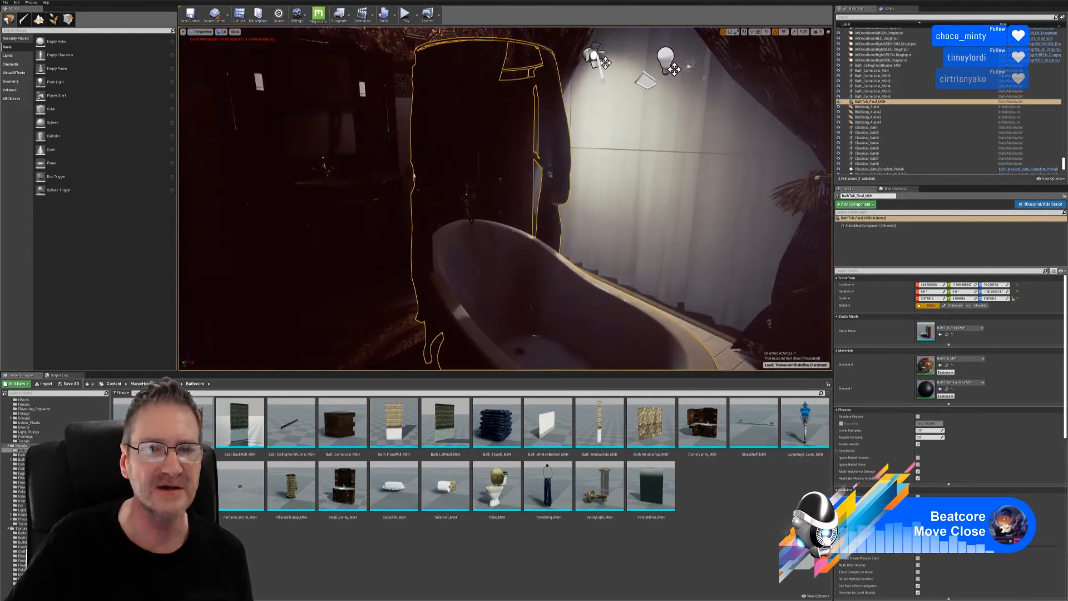
{"action": "key", "text": "Escape"}
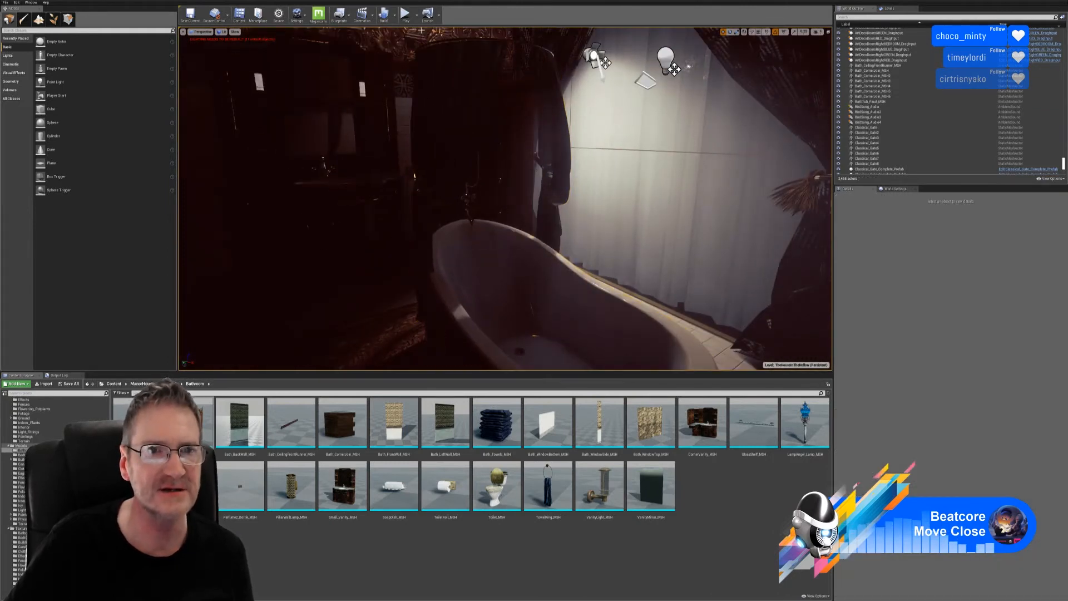
- Start a play session and walk around the bathroom to examine the bathtub, curtained window, vanities and tiled floor
{"action": "left_click", "coordinate": [406, 15]}
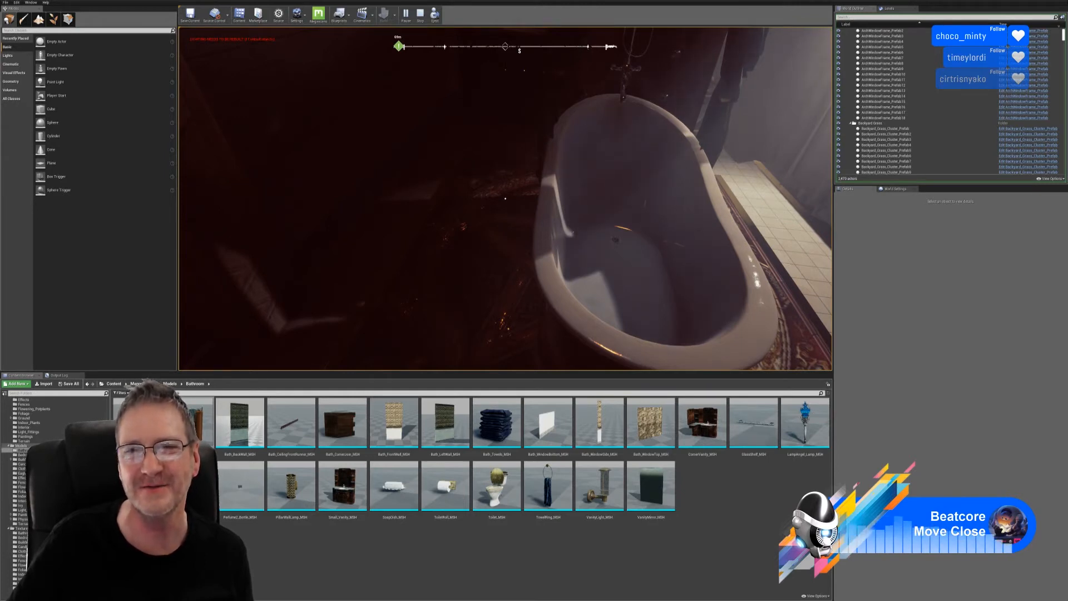
{"action": "key", "text": "w"}
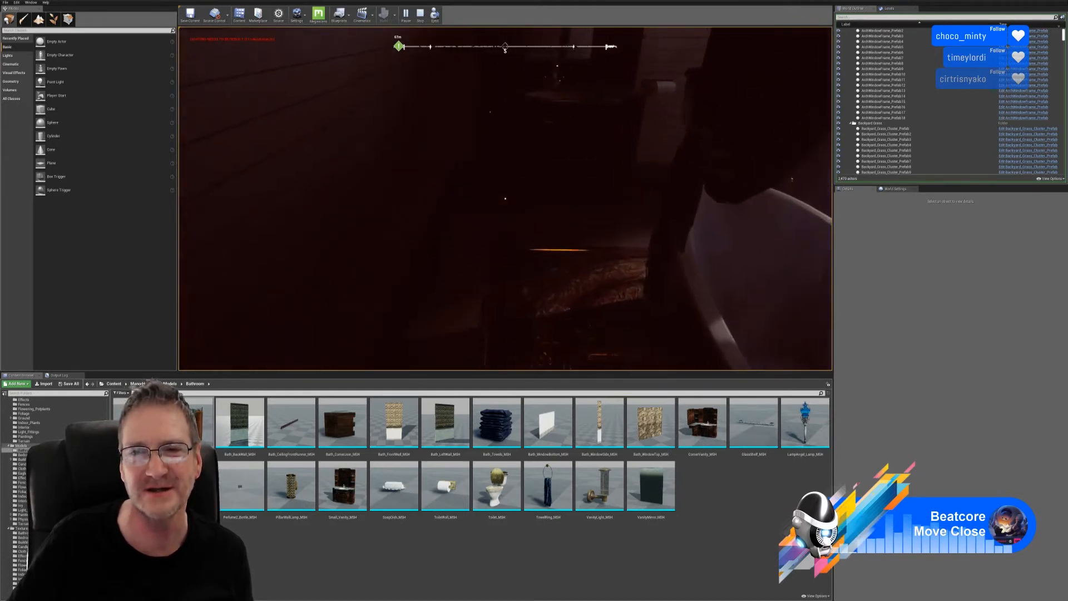
{"action": "key", "text": "w"}
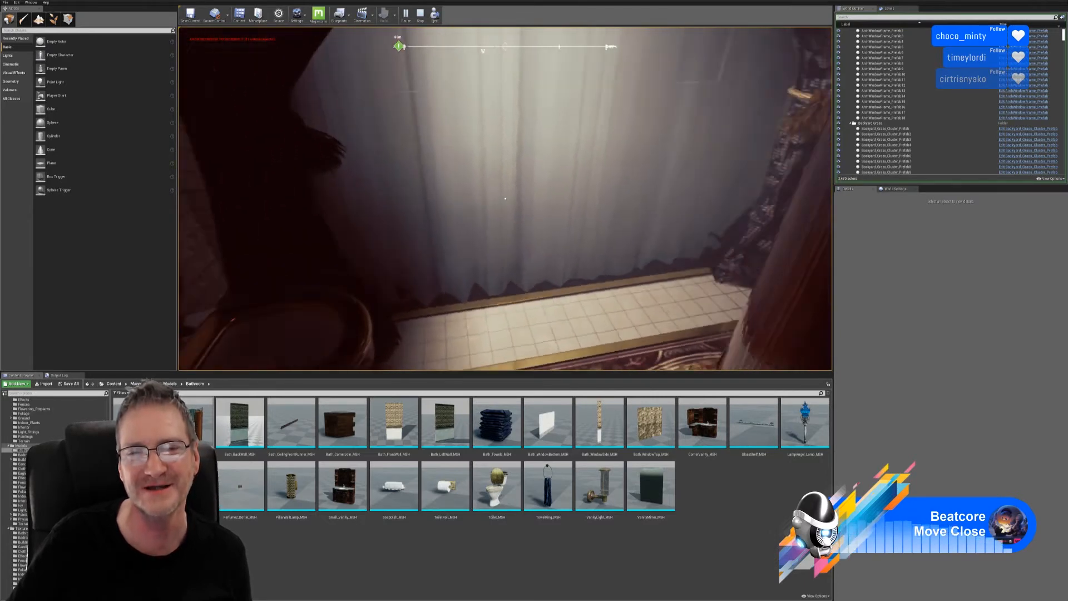
{"action": "key", "text": "w"}
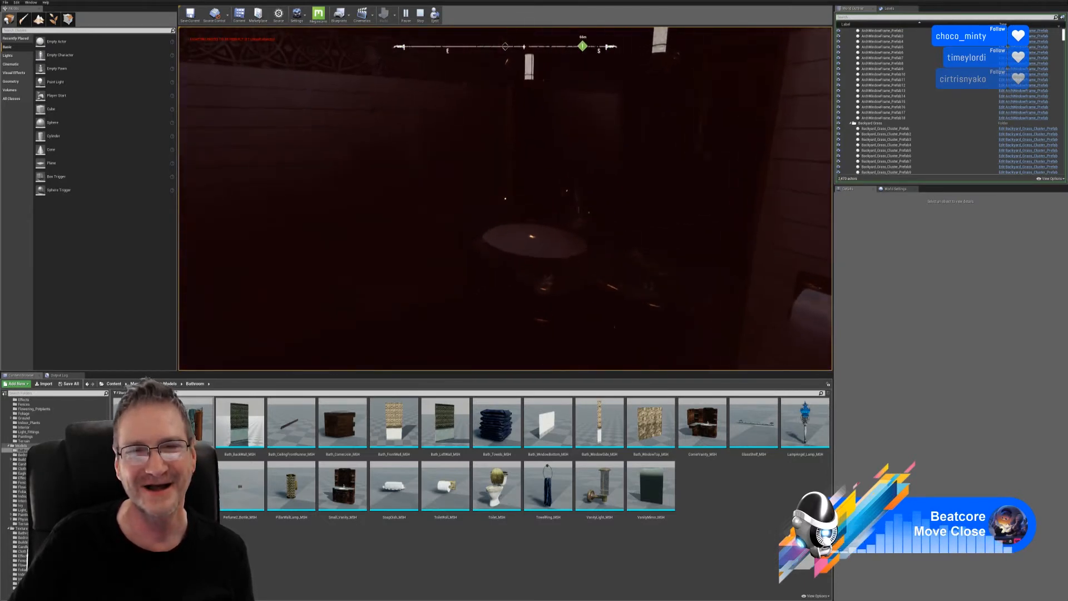
{"action": "key", "text": "w"}
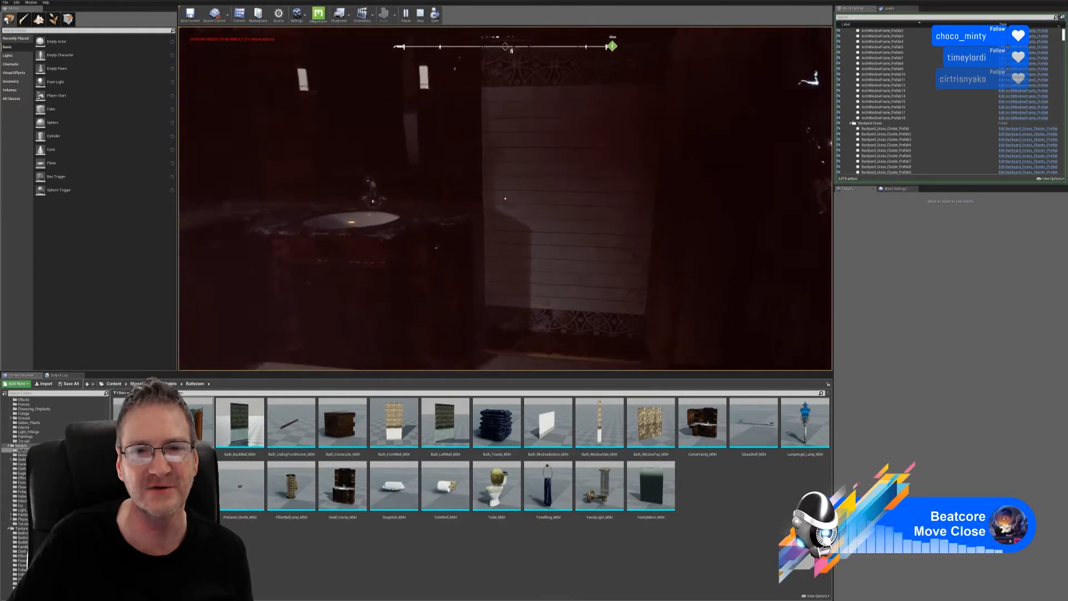
{"action": "key", "text": "w"}
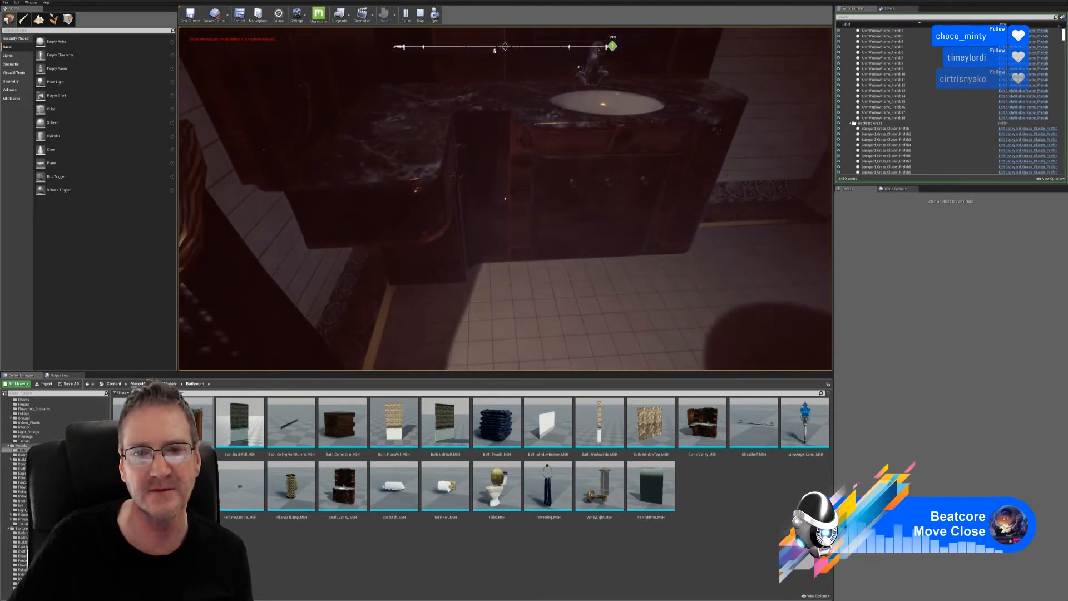
{"action": "key", "text": "s"}
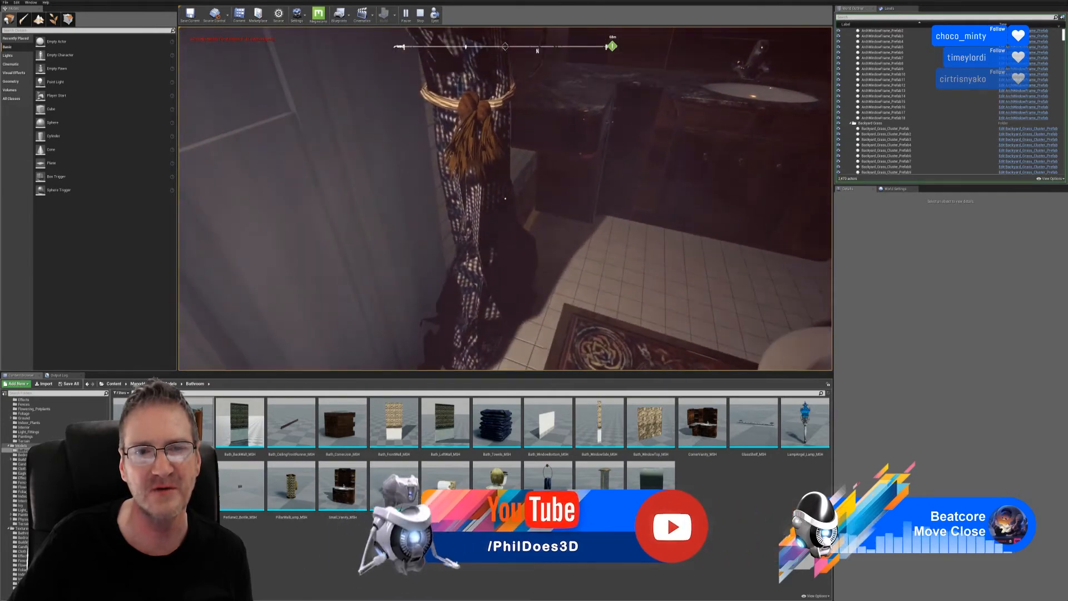
{"action": "key", "text": "w"}
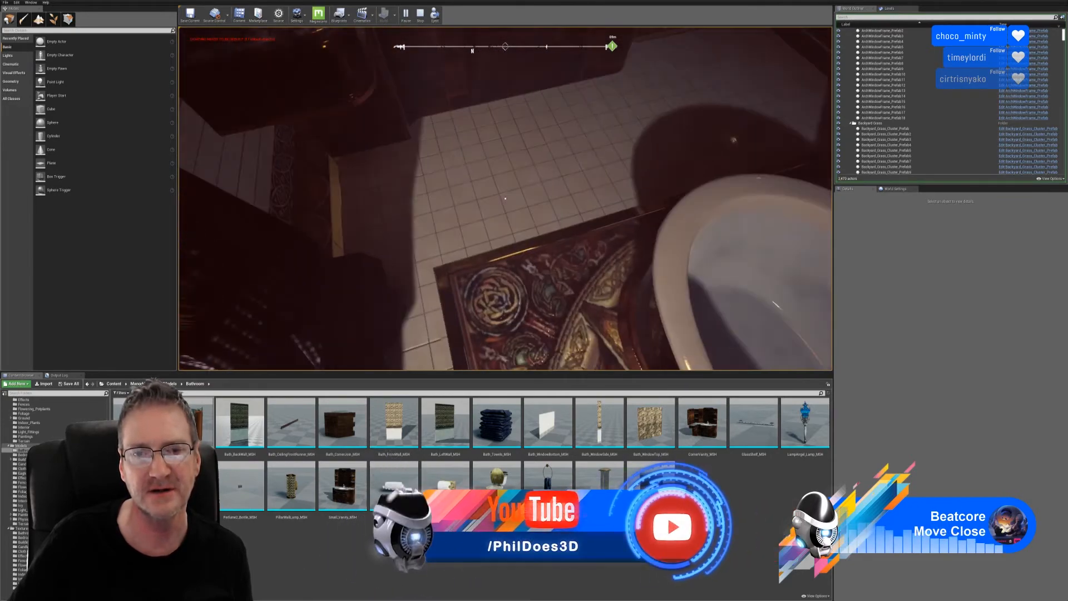
{"action": "key", "text": "s"}
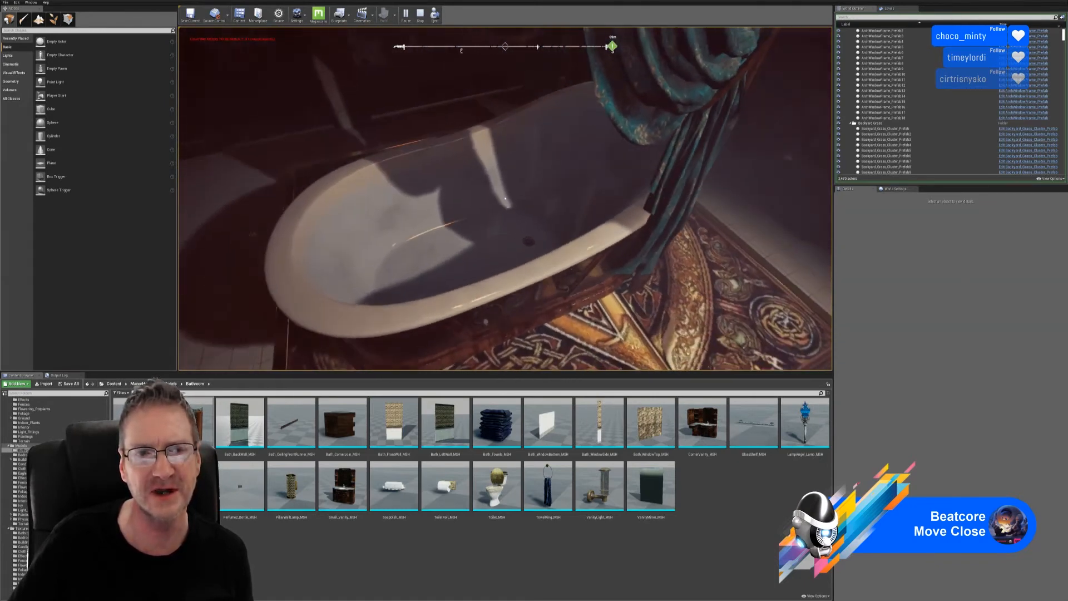
- Walk past both sides of the bathtub and on to the dark doors to judge the room's layout in play
{"action": "key", "text": "w"}
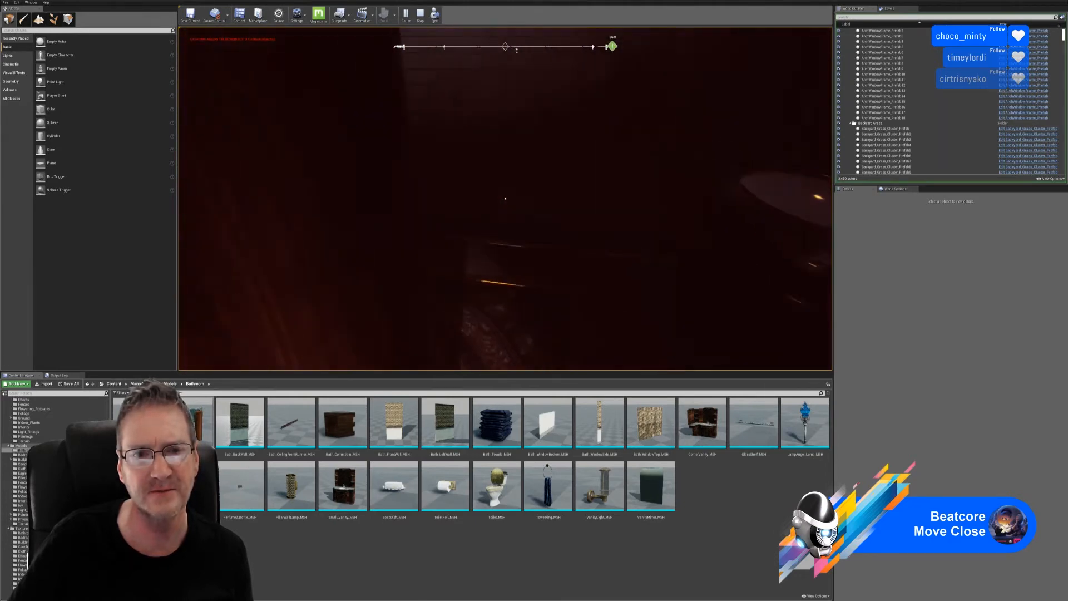
{"action": "key", "text": "w"}
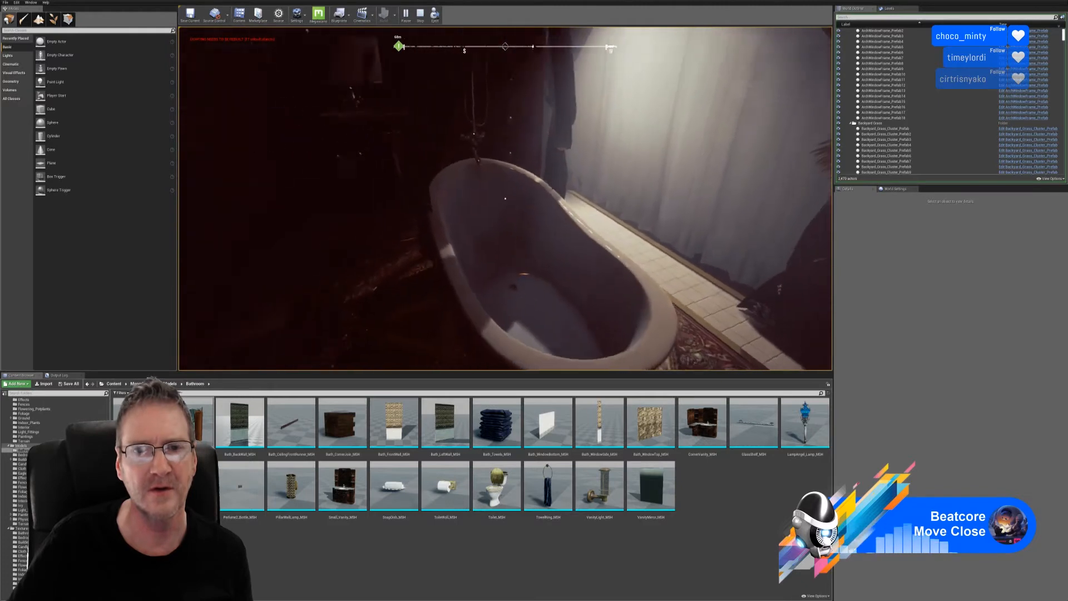
{"action": "key", "text": "a"}
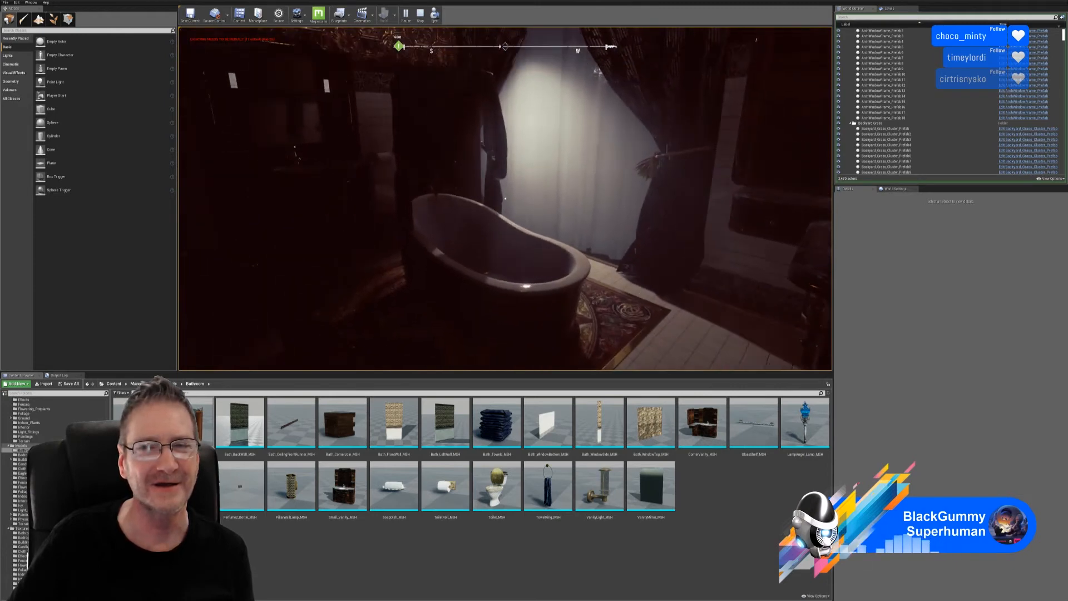
{"action": "key", "text": "w"}
{"action": "key", "text": "w"}
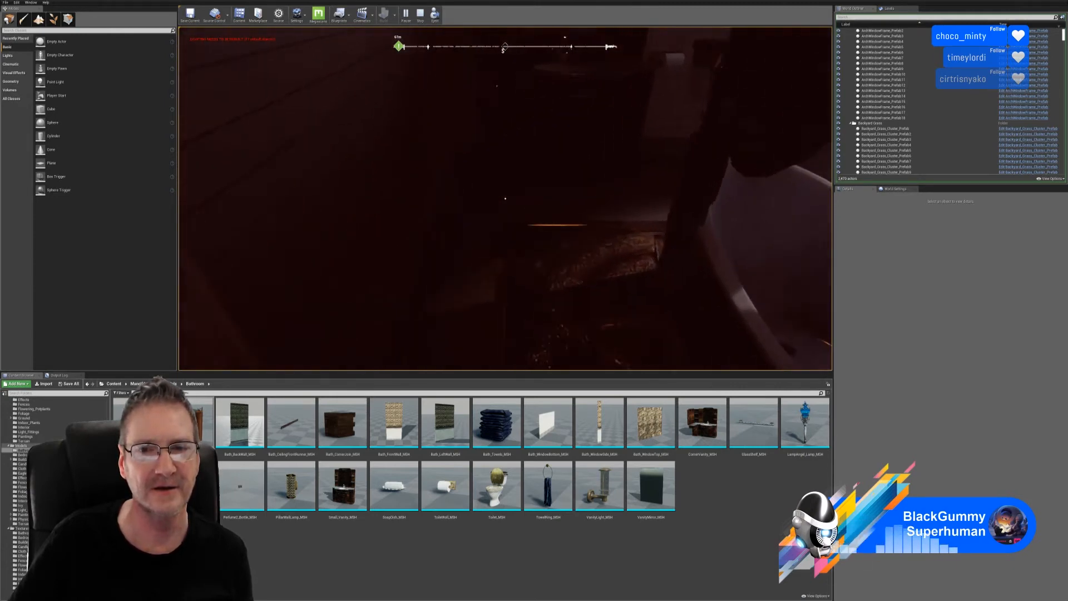
{"action": "key", "text": "w"}
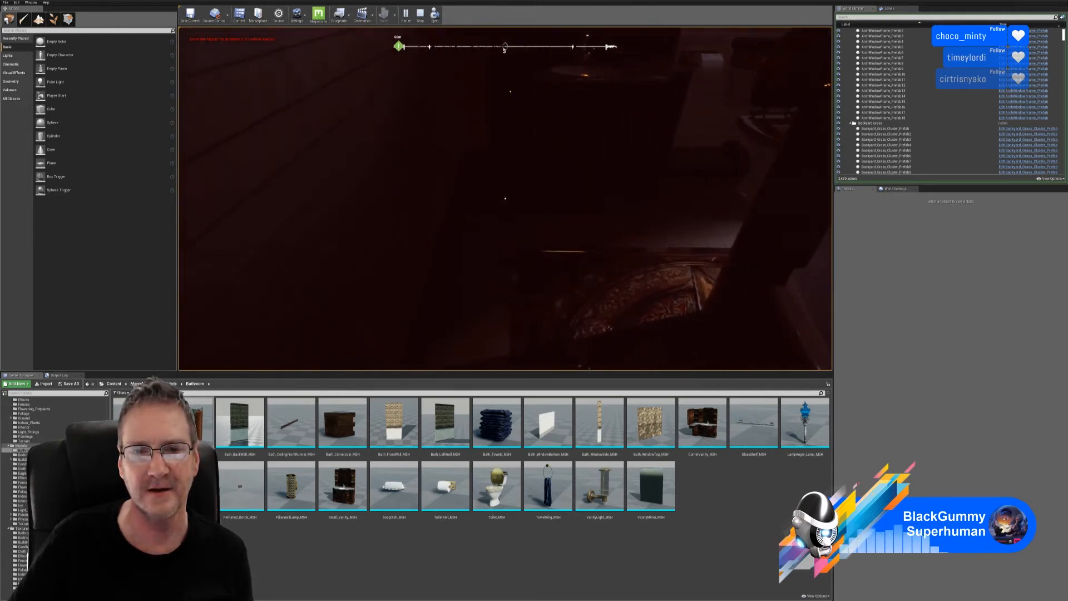
{"action": "key", "text": "s"}
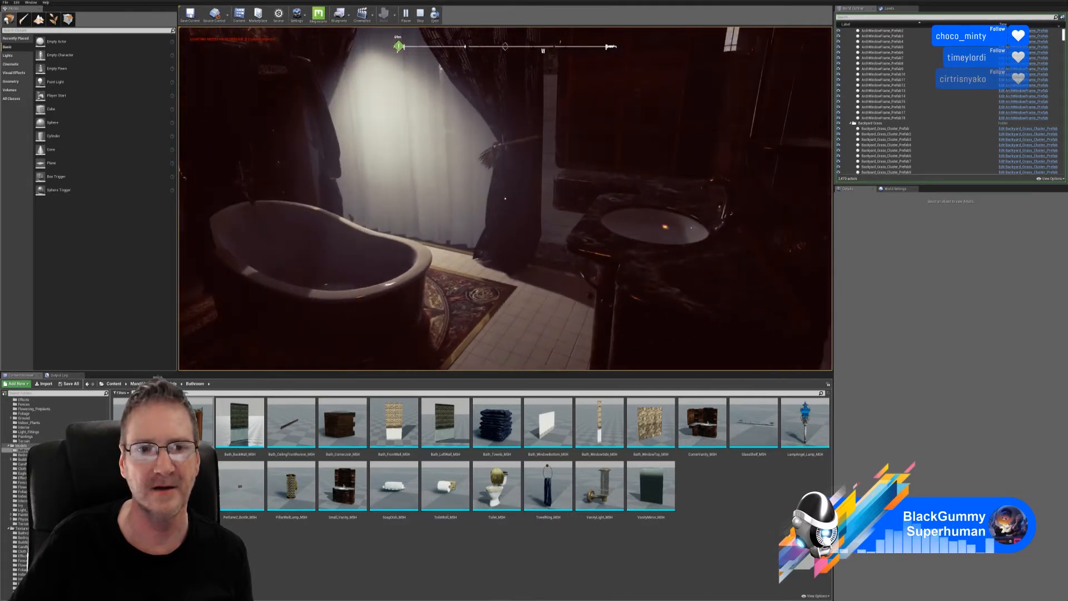
{"action": "key", "text": "w"}
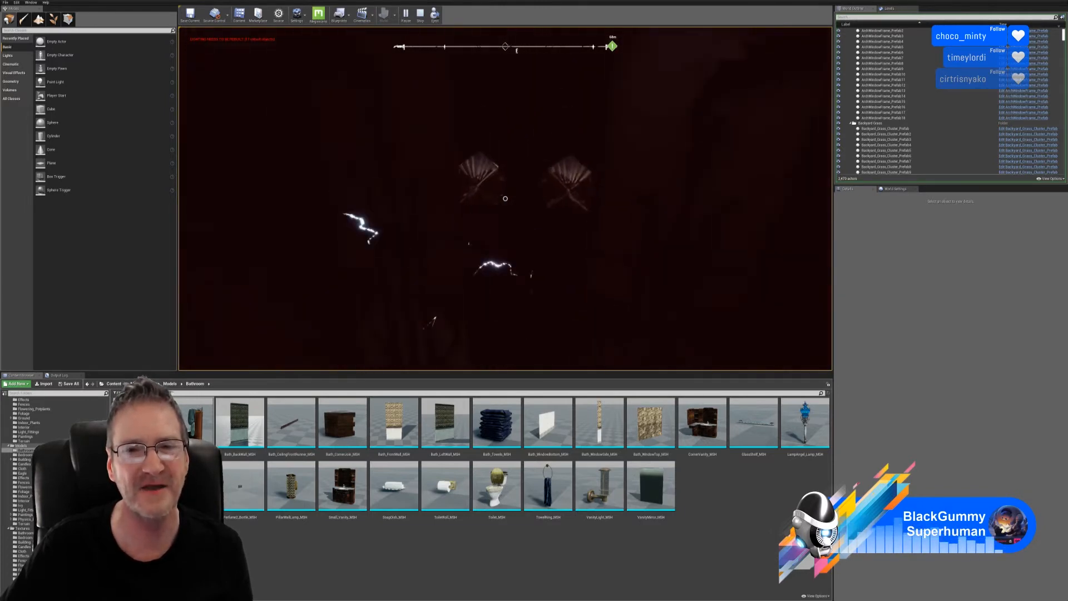
{"action": "key", "text": "s"}
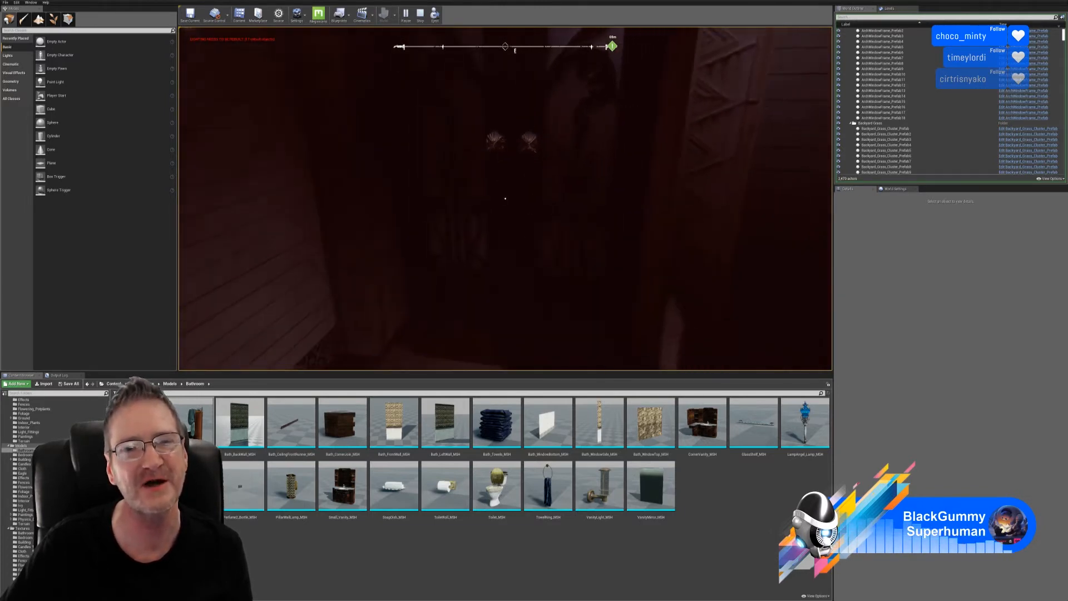
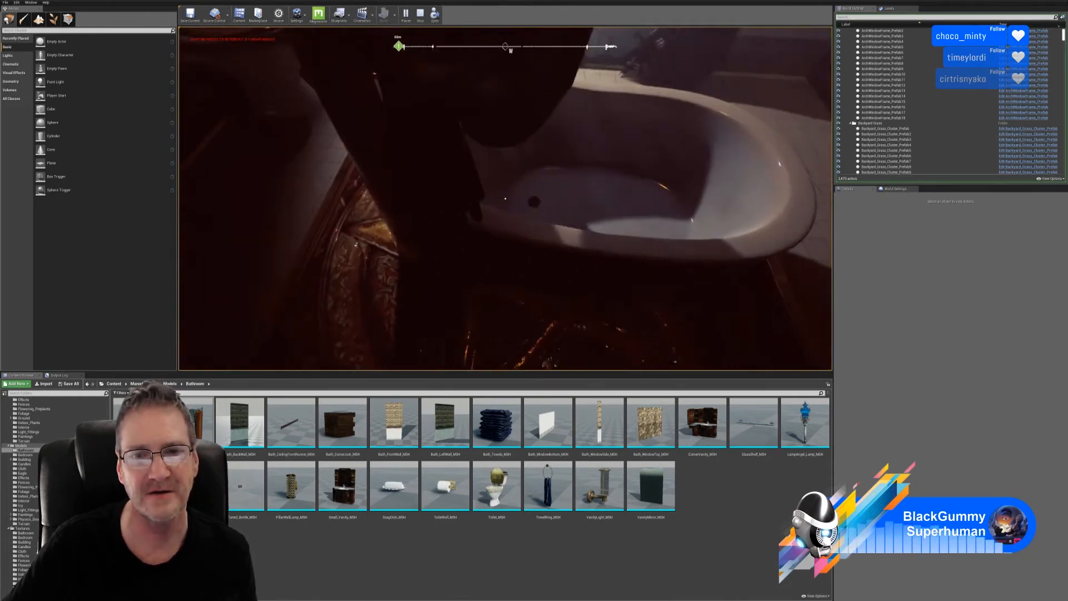
- Examine the clearance between the bathtub, its statue and the sink vanities, and end the play session
{"action": "key", "text": "d"}
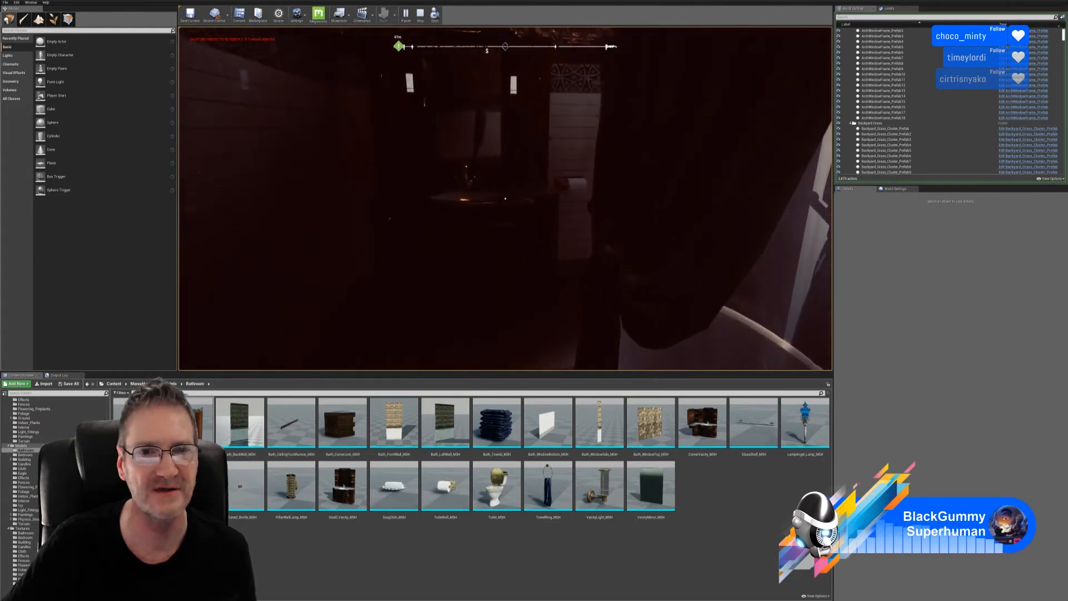
{"action": "key", "text": "s"}
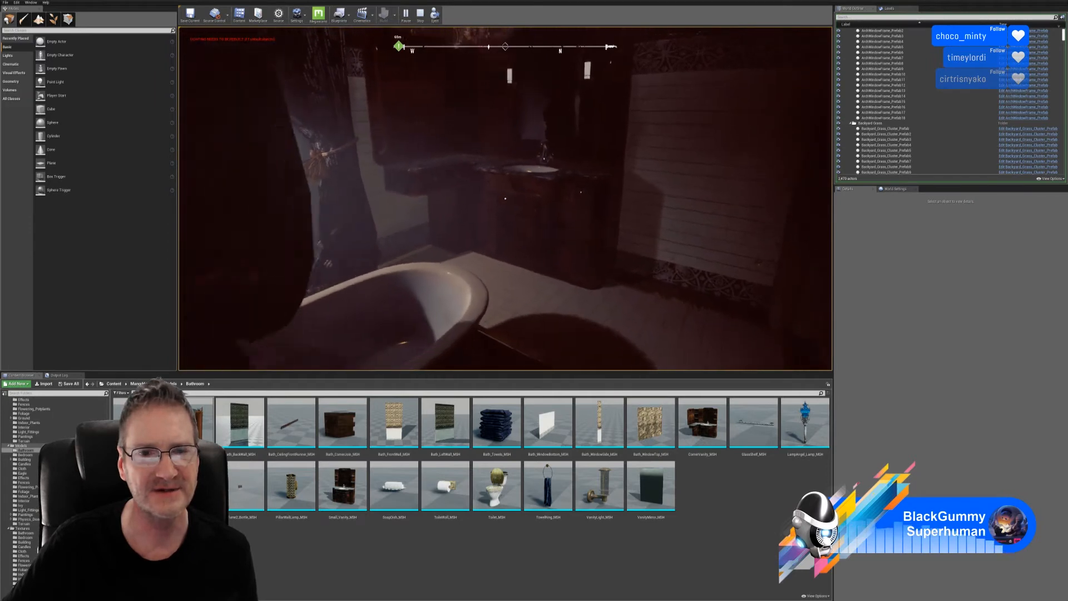
{"action": "key", "text": "s"}
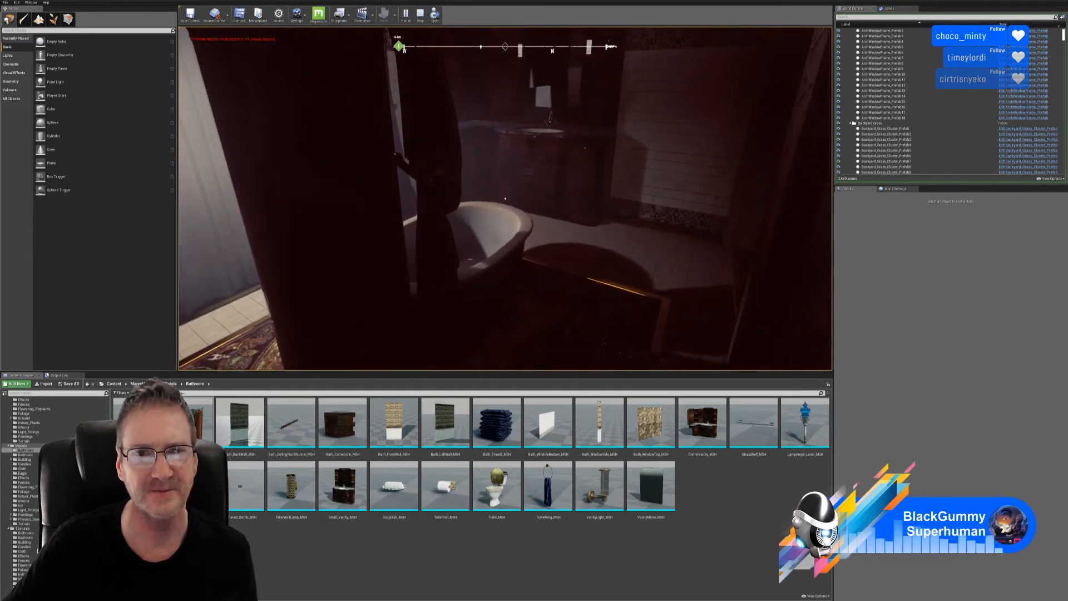
{"action": "key", "text": "w"}
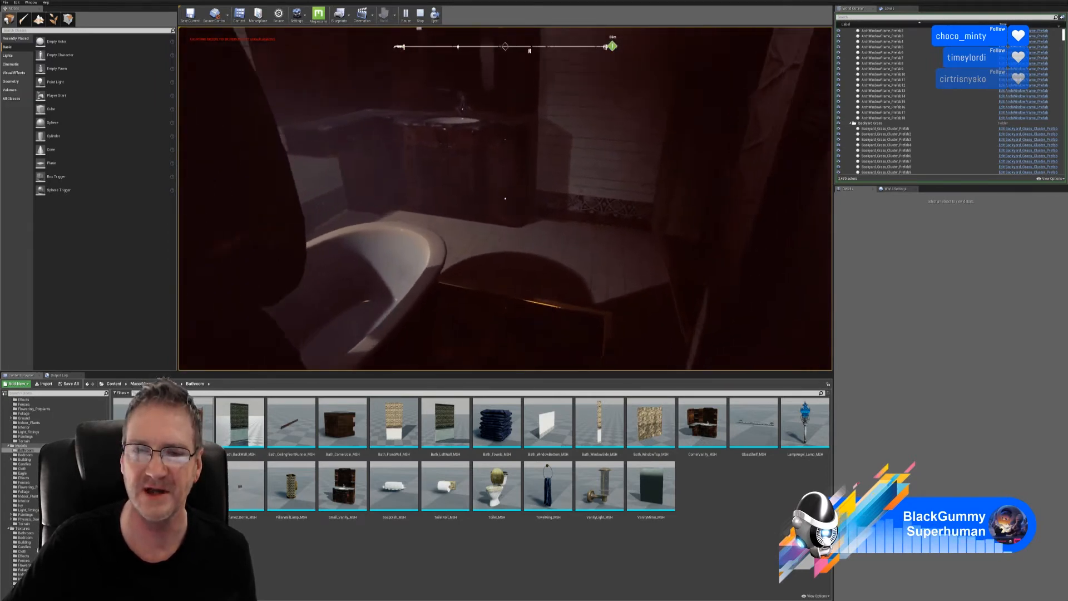
{"action": "key", "text": "w"}
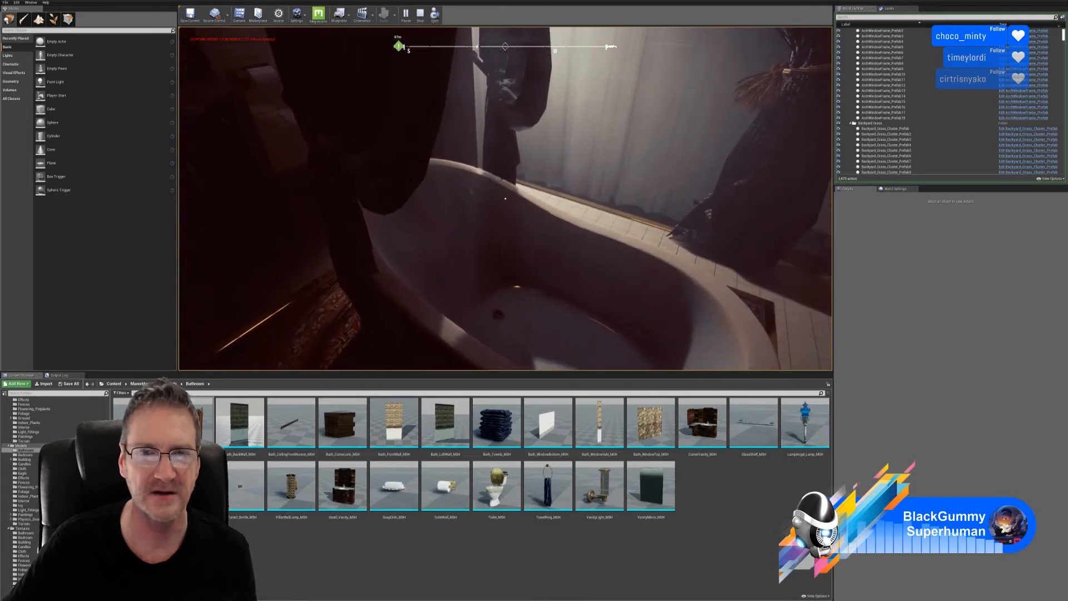
{"action": "key", "text": "Escape"}
- Place the LampAngel_Statue_MSH model on the rug beside the bathtub and scale it up uniformly
{"action": "key", "text": "w"}
{"action": "mouse_move", "coordinate": [402, 247]}
{"action": "right_mouse_down"}
{"action": "mouse_move", "coordinate": [551, 257]}
{"action": "mouse_move", "coordinate": [445, 259]}
{"action": "mouse_move", "coordinate": [459, 267]}
{"action": "mouse_move", "coordinate": [389, 234]}
{"action": "mouse_move", "coordinate": [417, 242]}
{"action": "mouse_move", "coordinate": [384, 256]}
{"action": "mouse_move", "coordinate": [462, 249]}
{"action": "mouse_move", "coordinate": [395, 275]}
{"action": "mouse_move", "coordinate": [427, 273]}
{"action": "mouse_move", "coordinate": [492, 237]}
{"action": "mouse_move", "coordinate": [399, 246]}
{"action": "right_mouse_up"}
{"action": "key", "text": "s"}
{"action": "key", "text": "w"}
{"action": "key", "text": "s"}
{"action": "key", "text": "w"}
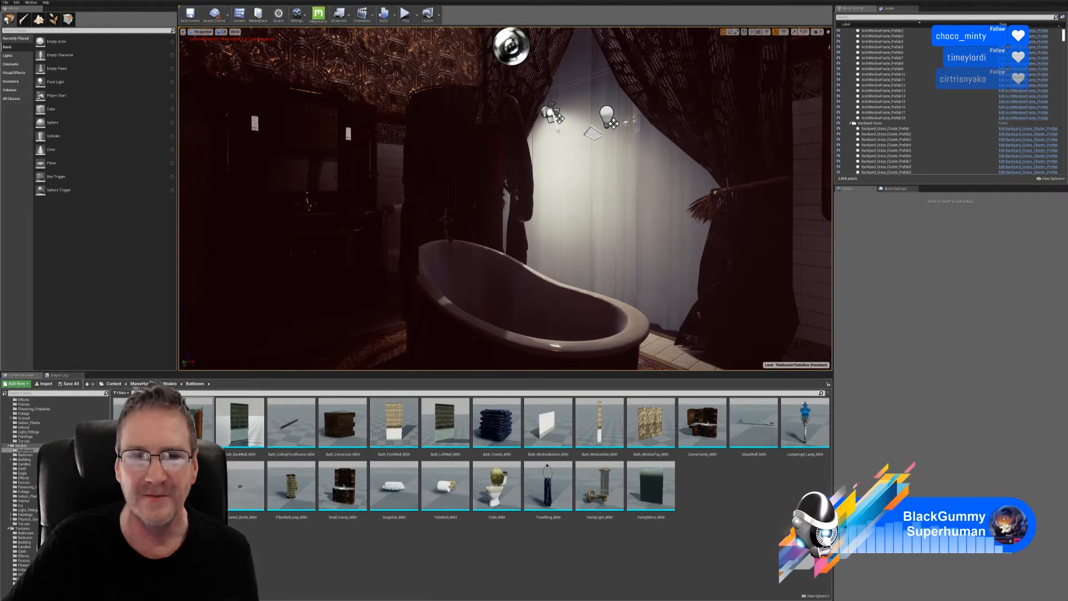
{"action": "right_click_drag", "start_coordinate": [411, 251], "coordinate": [415, 275]}
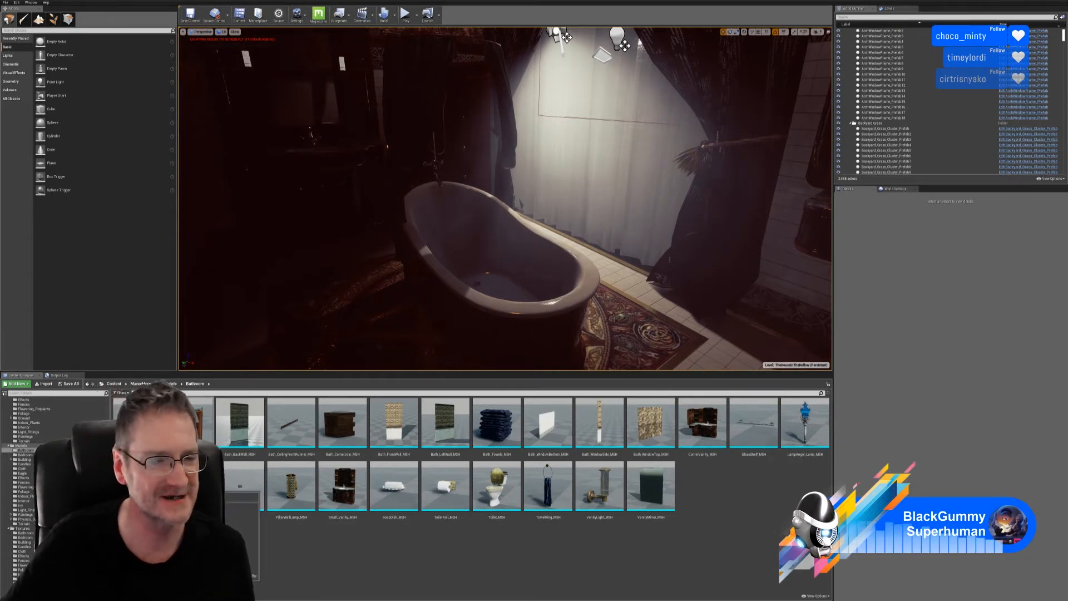
{"action": "left_click_drag", "start_coordinate": [139, 485], "coordinate": [543, 394]}
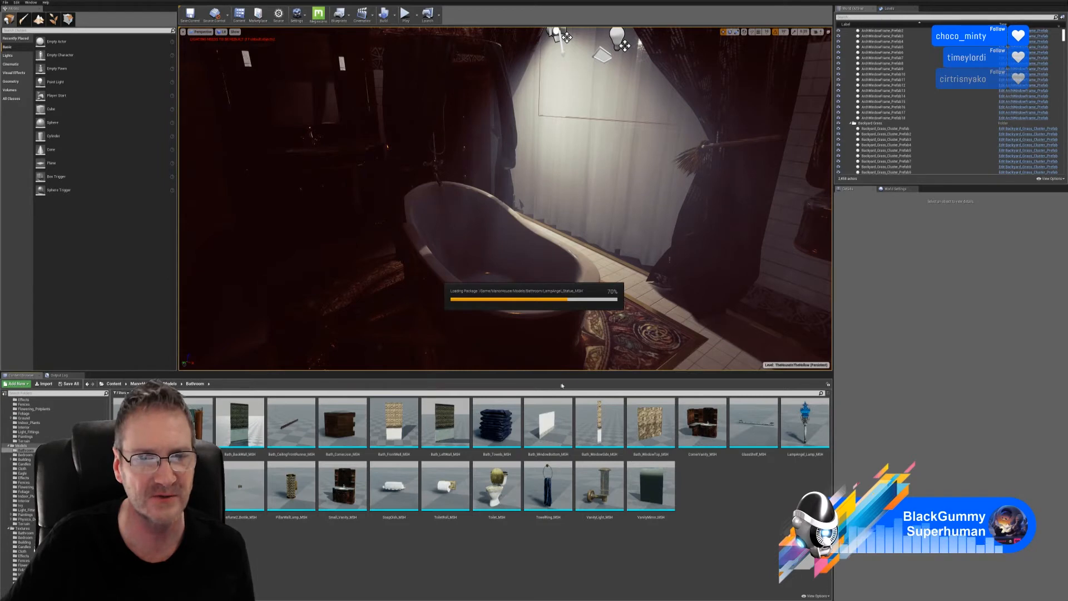
{"action": "left_click_drag", "start_coordinate": [620, 330], "coordinate": [631, 274]}
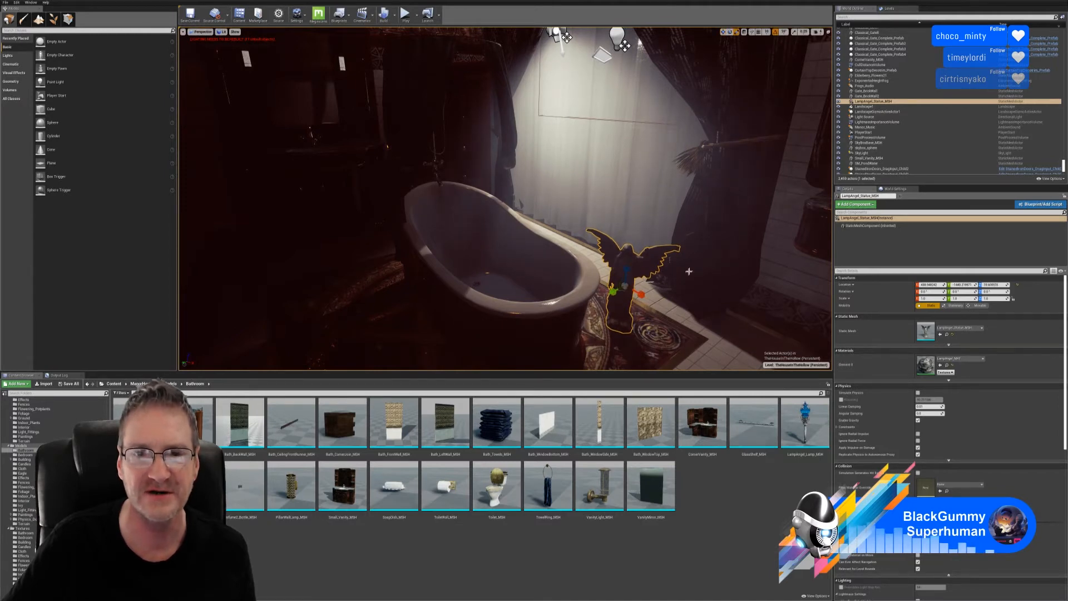
{"action": "left_click_drag", "start_coordinate": [624, 288], "coordinate": [636, 264]}
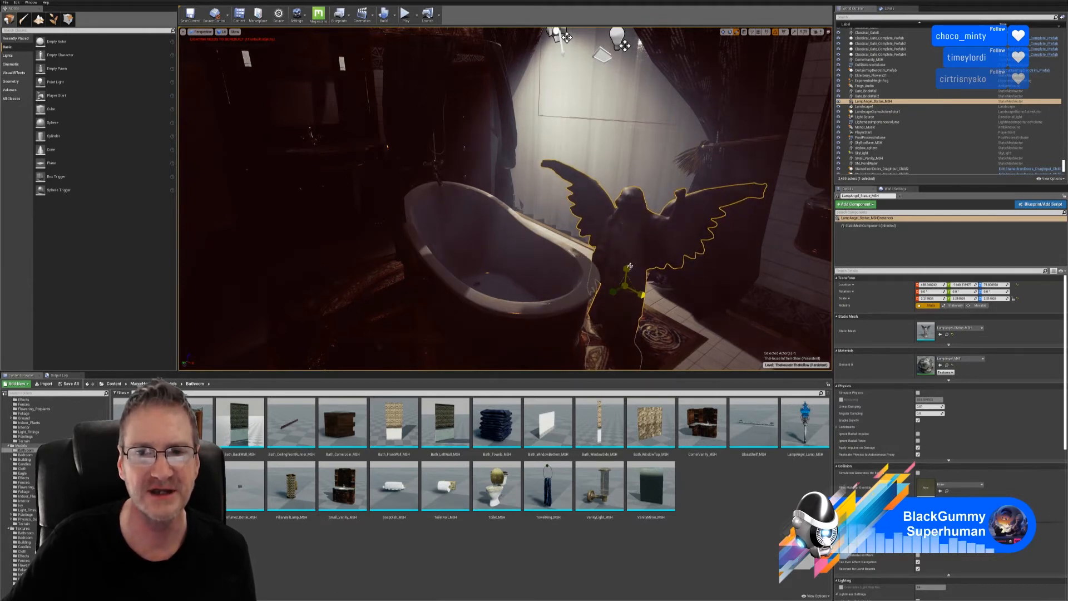
{"action": "left_click", "coordinate": [722, 32]}
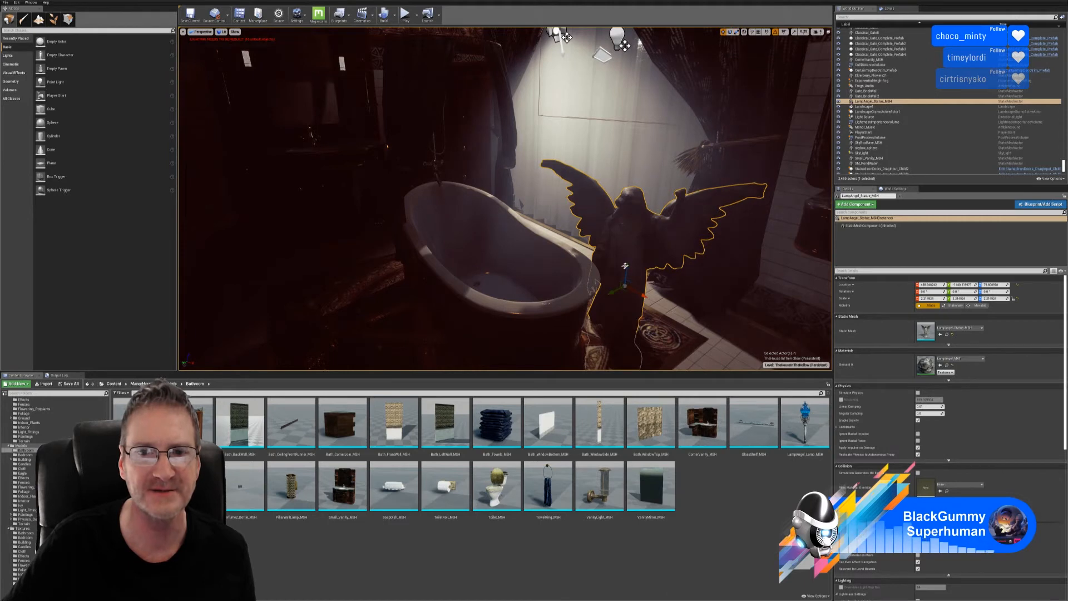
- Move the angel statue behind the bathtub in front of the curtained window, turned towards the tub and clear of its rim
{"action": "left_click_drag", "start_coordinate": [627, 269], "coordinate": [562, 212]}
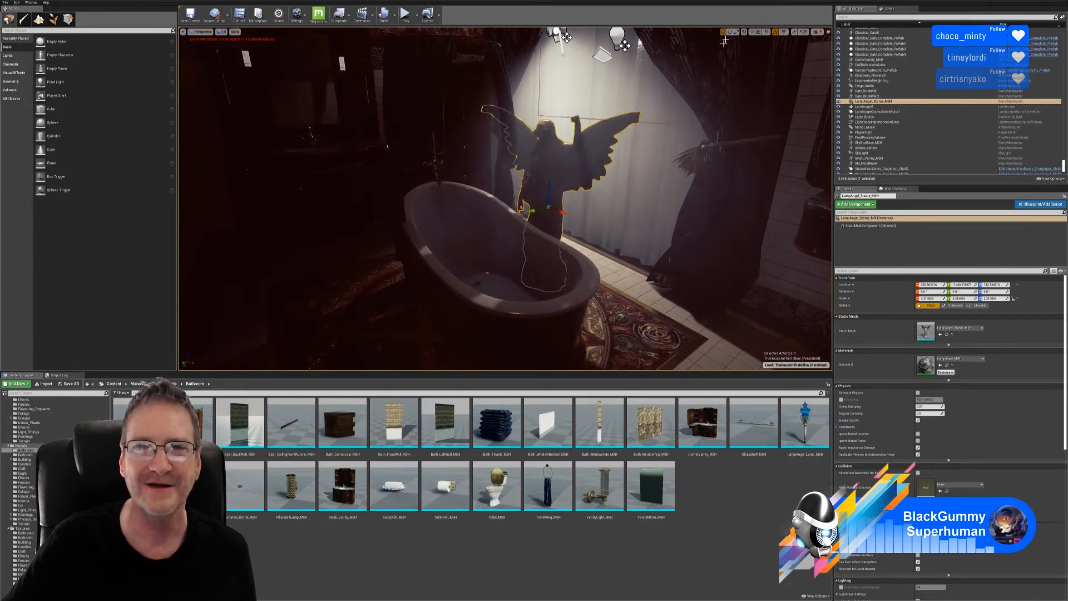
{"action": "left_click_drag", "start_coordinate": [549, 215], "coordinate": [579, 214]}
{"action": "mouse_move", "coordinate": [579, 214]}
{"action": "right_mouse_down"}
{"action": "mouse_move", "coordinate": [462, 209]}
{"action": "mouse_move", "coordinate": [597, 217]}
{"action": "right_mouse_up"}
{"action": "right_click_drag", "start_coordinate": [688, 79], "coordinate": [682, 86]}
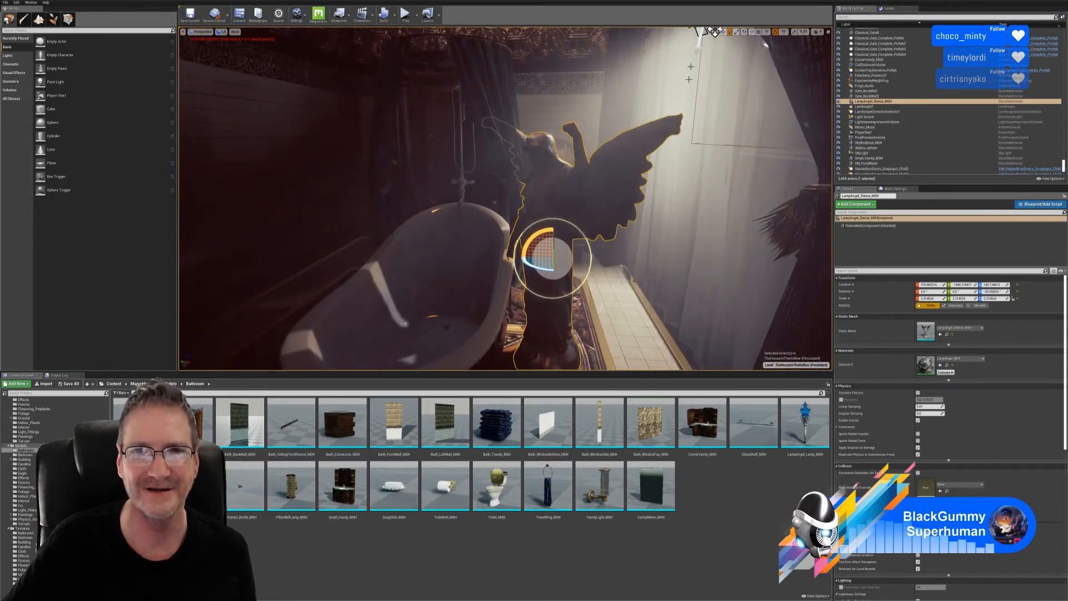
{"action": "left_click", "coordinate": [722, 32]}
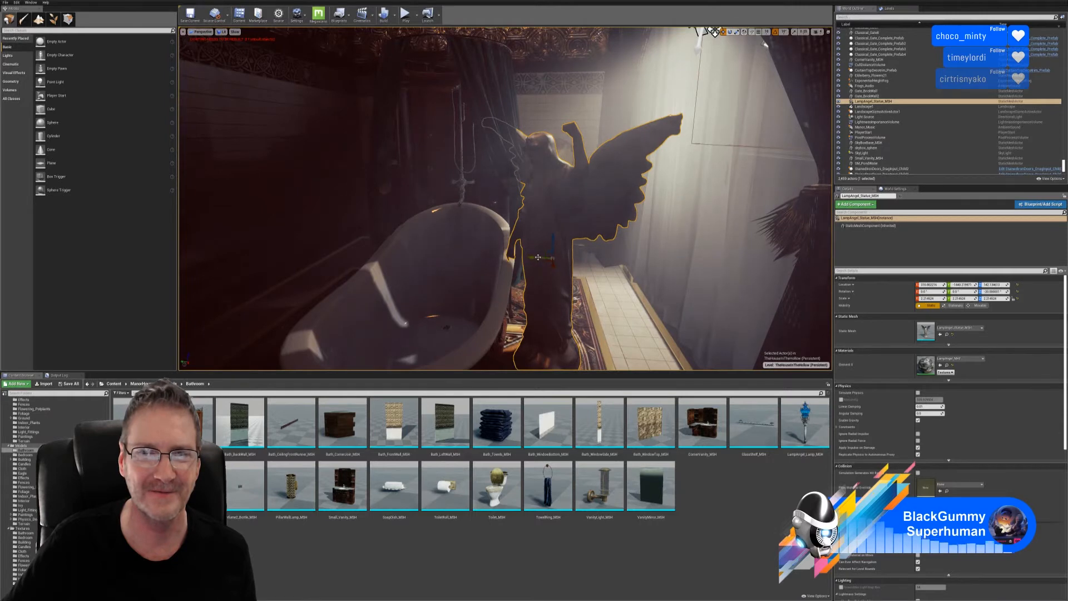
{"action": "left_click_drag", "start_coordinate": [537, 257], "coordinate": [571, 254]}
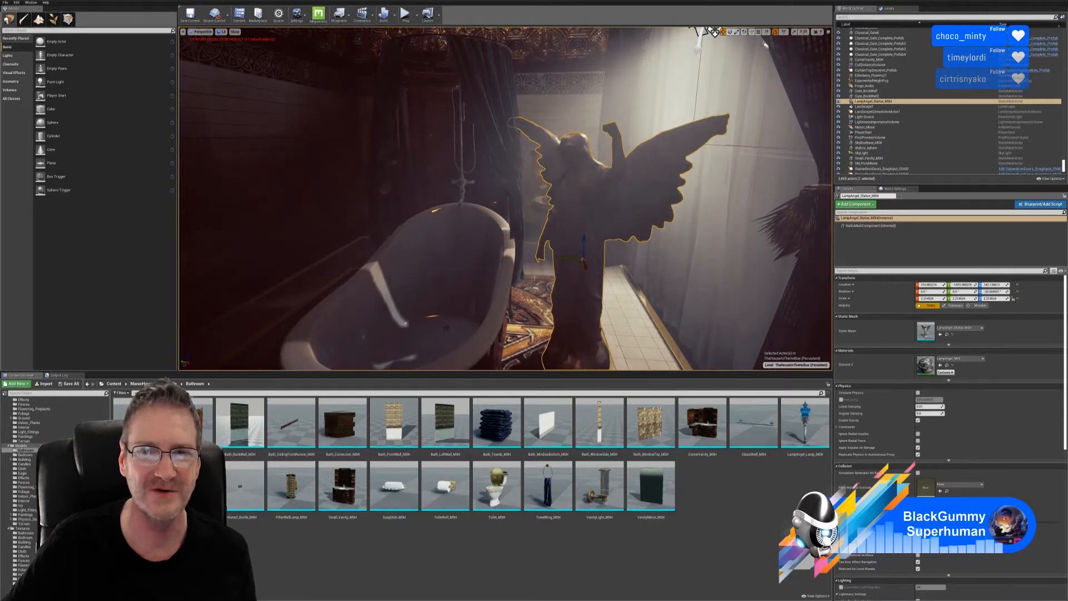
- Fine-tune the angel statue's rotation without angle snapping and adjust its position between the bathtub and the window curtain
{"action": "right_click_drag", "start_coordinate": [571, 254], "coordinate": [601, 231]}
{"action": "key", "text": "w"}
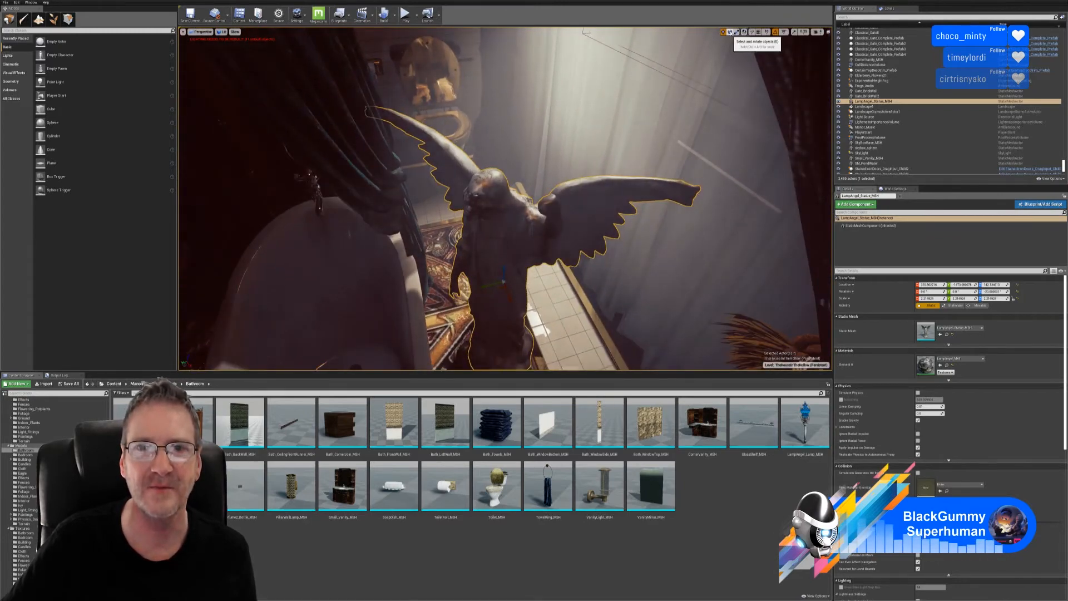
{"action": "left_click", "coordinate": [730, 32]}
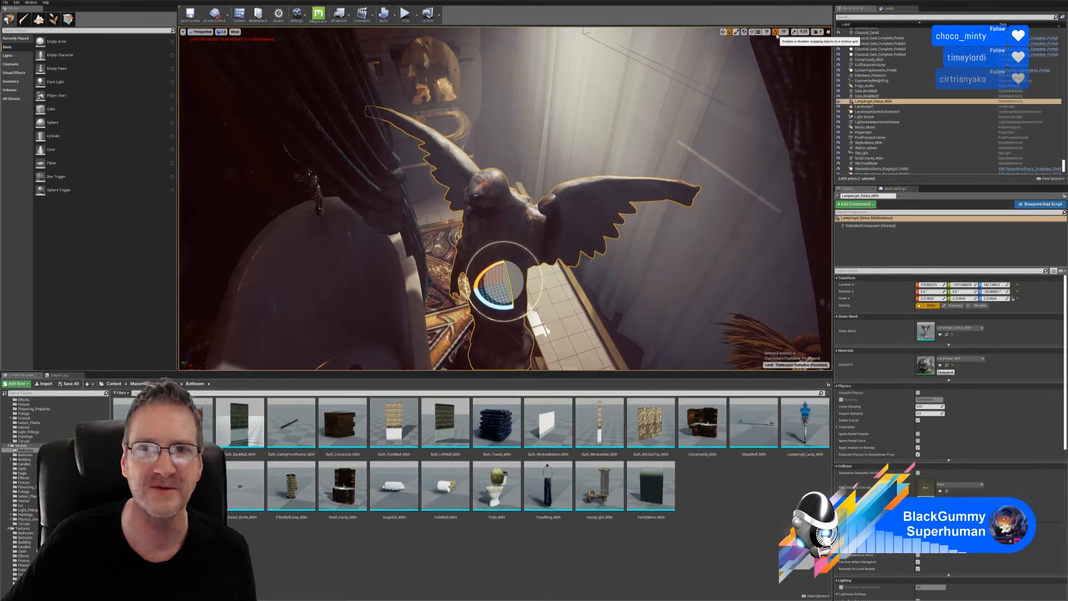
{"action": "left_click_drag", "start_coordinate": [496, 304], "coordinate": [502, 312]}
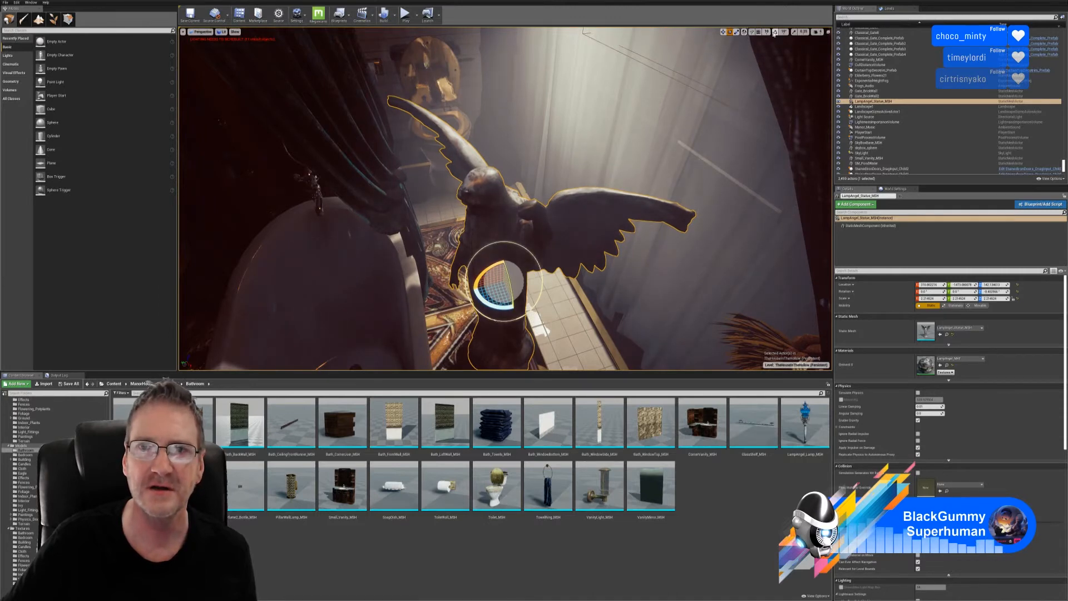
{"action": "mouse_move", "coordinate": [504, 198]}
{"action": "right_mouse_down"}
{"action": "mouse_move", "coordinate": [450, 223]}
{"action": "mouse_move", "coordinate": [456, 240]}
{"action": "mouse_move", "coordinate": [483, 208]}
{"action": "mouse_move", "coordinate": [472, 198]}
{"action": "mouse_move", "coordinate": [513, 182]}
{"action": "right_mouse_up"}
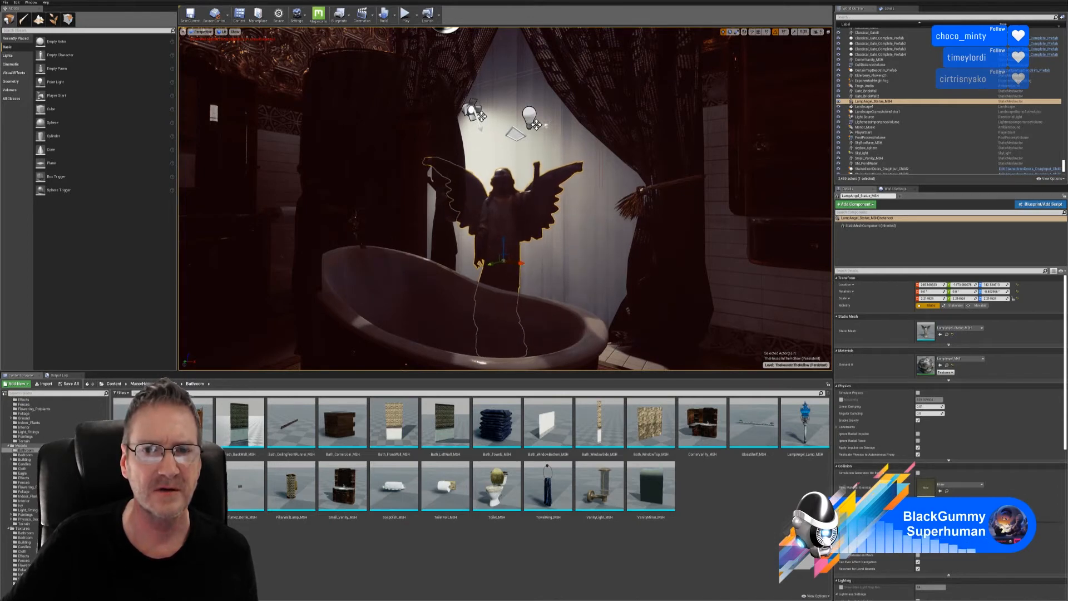
{"action": "right_click_drag", "start_coordinate": [512, 182], "coordinate": [486, 193]}
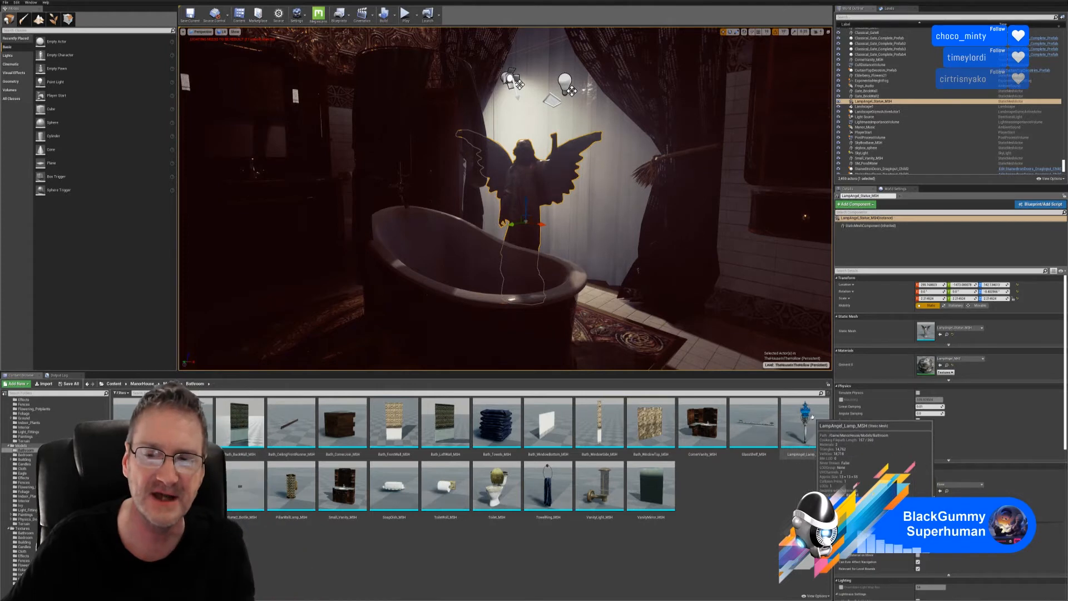
- Place the LampAngel_Lamp_MSH model in the room and move it above the angel statue's raised hand
{"action": "left_click_drag", "start_coordinate": [787, 429], "coordinate": [679, 336]}
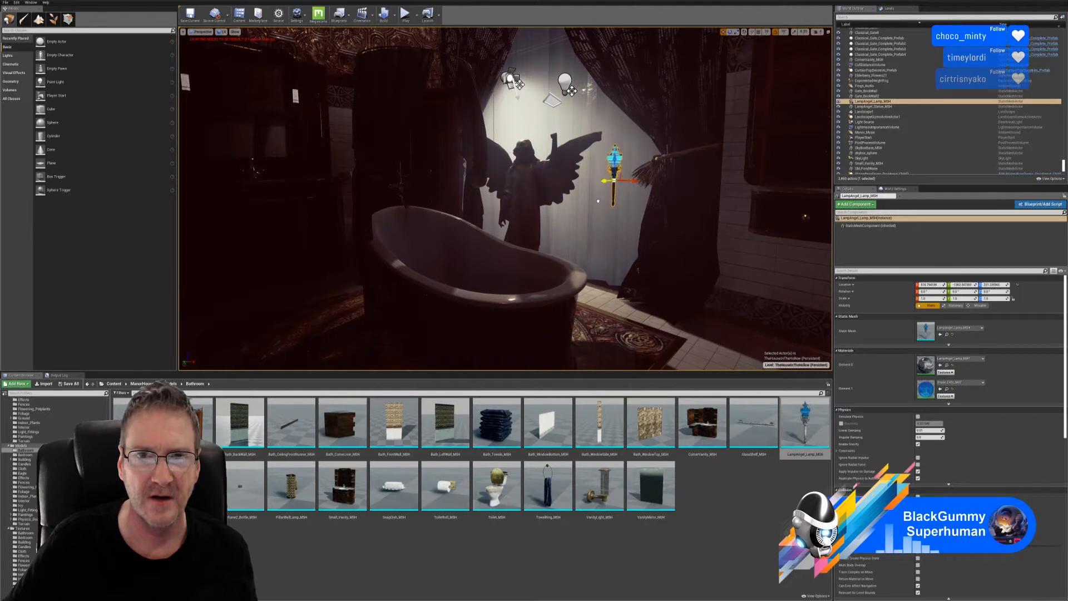
{"action": "left_click_drag", "start_coordinate": [598, 201], "coordinate": [536, 219]}
{"action": "mouse_move", "coordinate": [578, 229]}
{"action": "right_mouse_down"}
{"action": "mouse_move", "coordinate": [536, 244]}
{"action": "mouse_move", "coordinate": [579, 230]}
{"action": "right_mouse_up"}
{"action": "left_click_drag", "start_coordinate": [400, 308], "coordinate": [208, 294]}
{"action": "right_click_drag", "start_coordinate": [317, 283], "coordinate": [248, 289]}
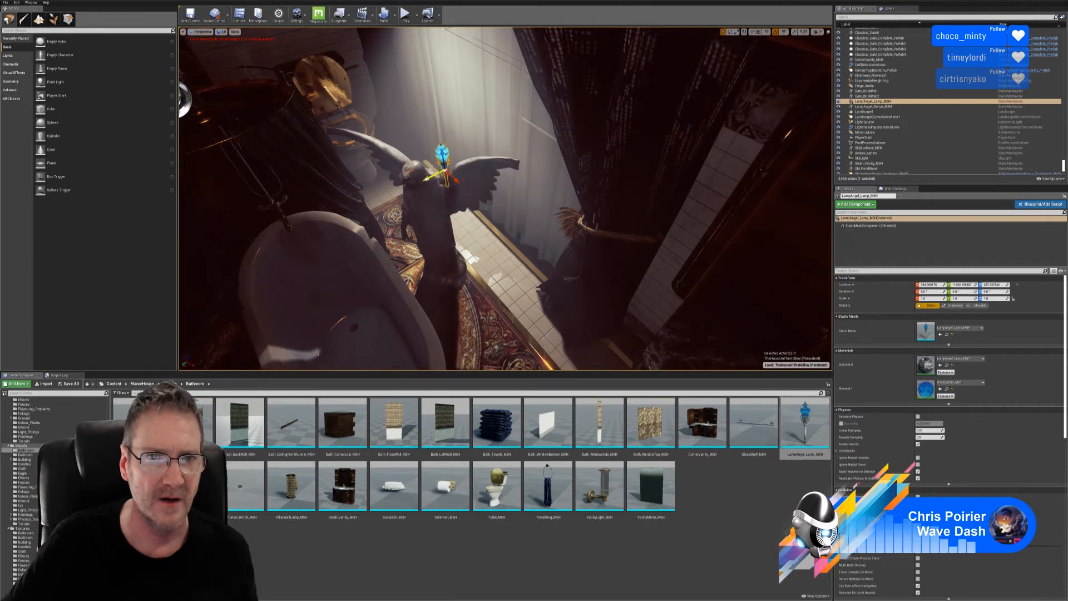
{"action": "right_click_drag", "start_coordinate": [427, 232], "coordinate": [456, 234]}
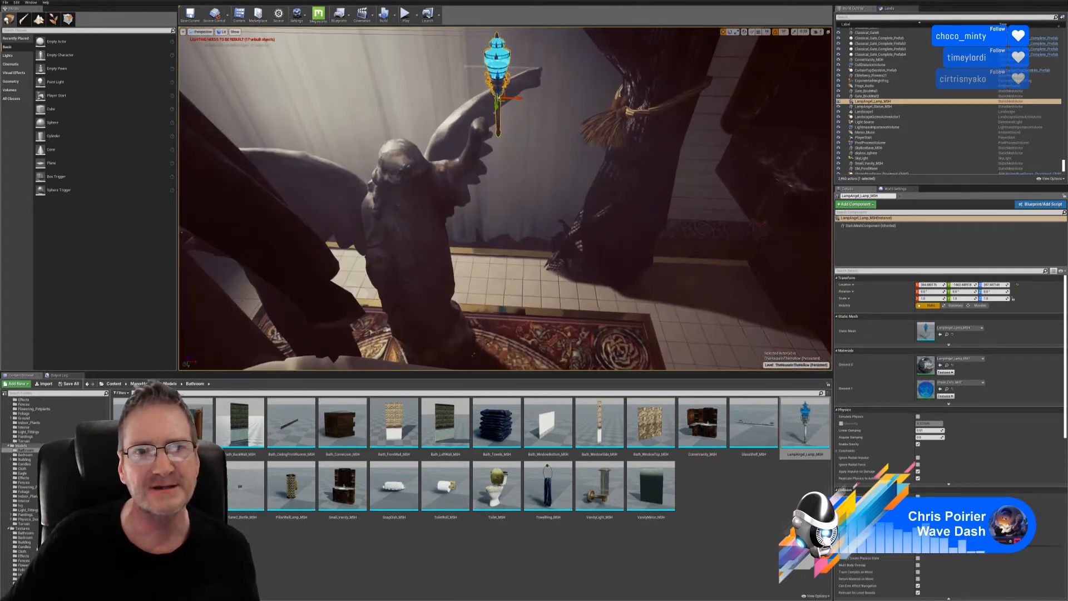
{"action": "left_click_drag", "start_coordinate": [514, 100], "coordinate": [480, 97]}
- Scale the lamp up uniformly to about double its size and fit its handle into the statue's raised hand
{"action": "left_click", "coordinate": [736, 31]}
{"action": "key", "text": "s"}
{"action": "right_click_drag", "start_coordinate": [579, 206], "coordinate": [578, 170]}
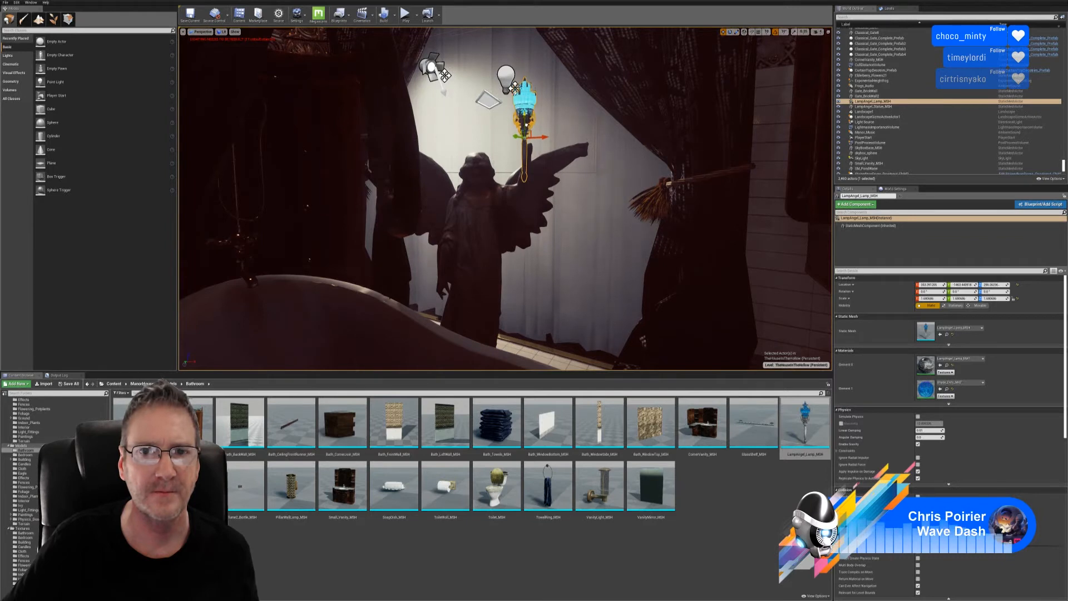
{"action": "right_click_drag", "start_coordinate": [537, 124], "coordinate": [489, 151]}
{"action": "right_click_drag", "start_coordinate": [628, 187], "coordinate": [578, 205]}
{"action": "key", "text": "Escape"}
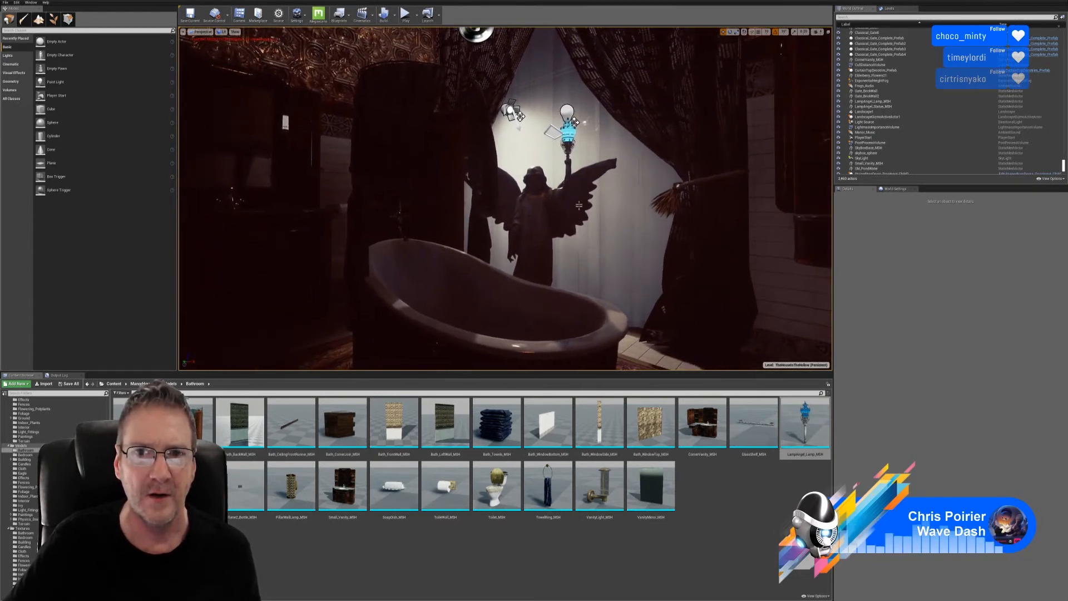
{"action": "left_click", "coordinate": [567, 136]}
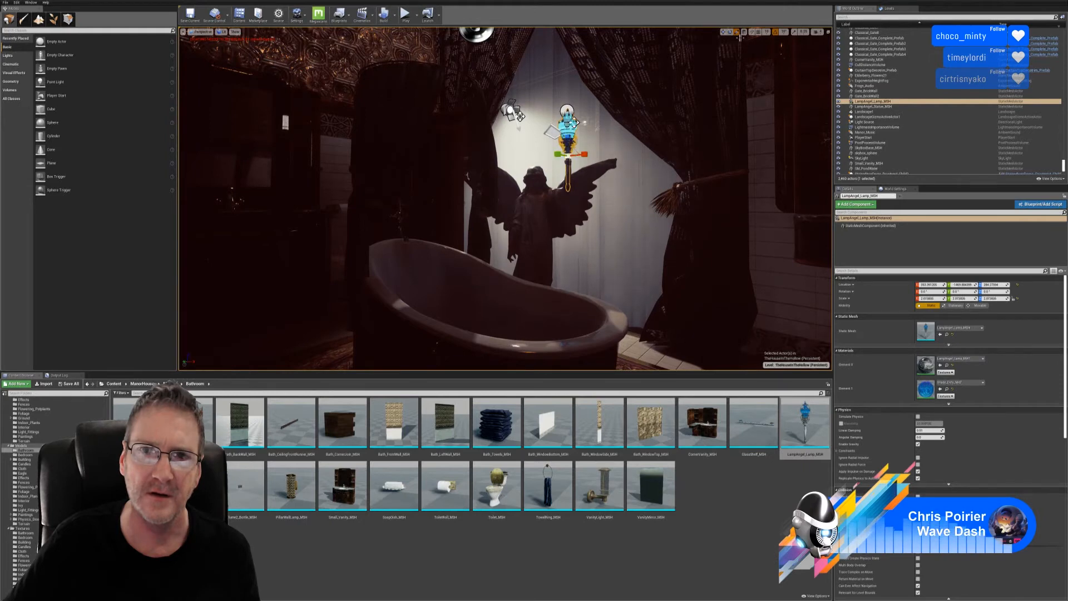
{"action": "key", "text": "Escape"}
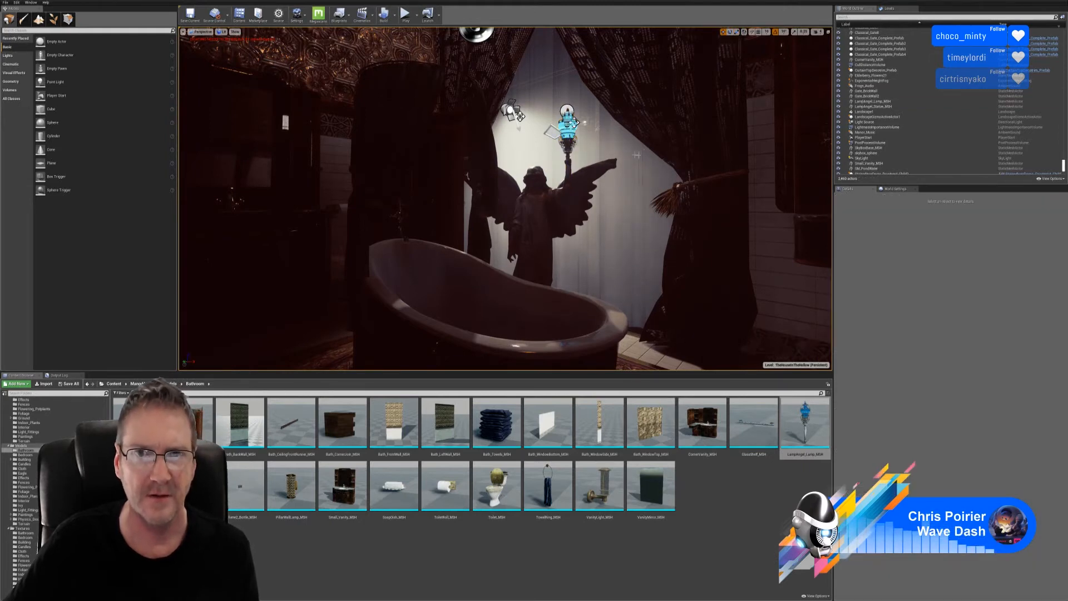
- Examine the statue, lamp and bathtub in the Unlit view mode and return to Lit
{"action": "right_click_drag", "start_coordinate": [505, 198], "coordinate": [470, 210]}
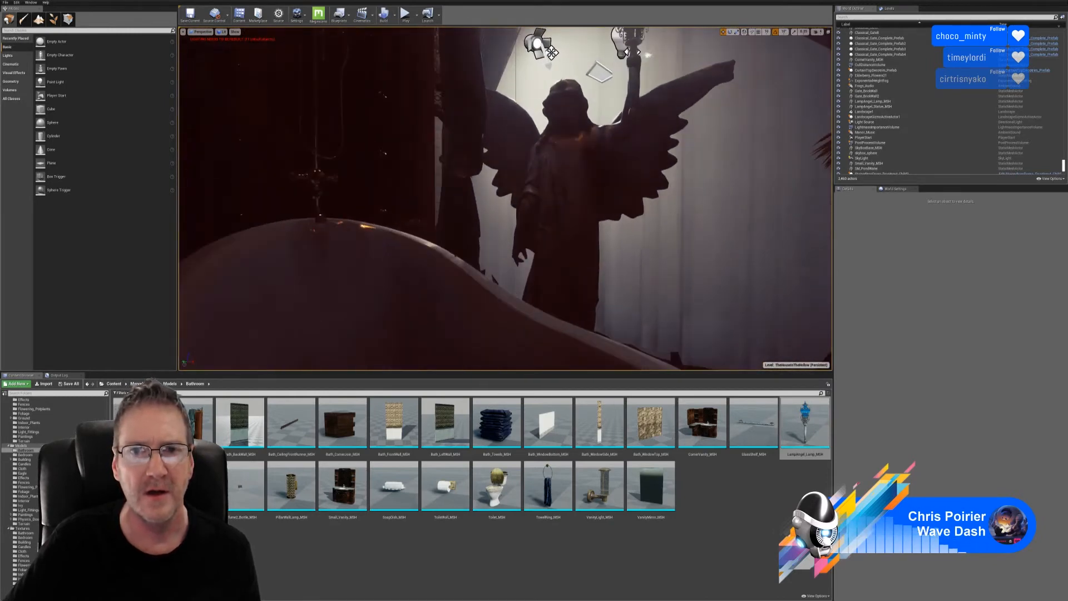
{"action": "left_click", "coordinate": [221, 32]}
{"action": "left_click", "coordinate": [222, 50]}
{"action": "right_click_drag", "start_coordinate": [478, 212], "coordinate": [455, 197]}
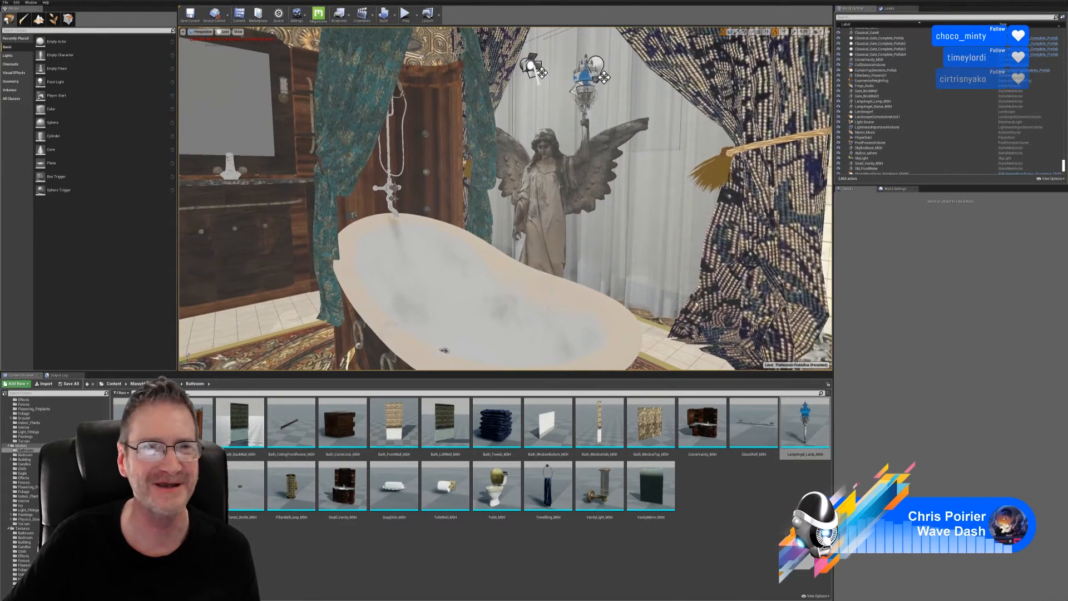
{"action": "left_click", "coordinate": [224, 33]}
{"action": "left_click", "coordinate": [227, 44]}
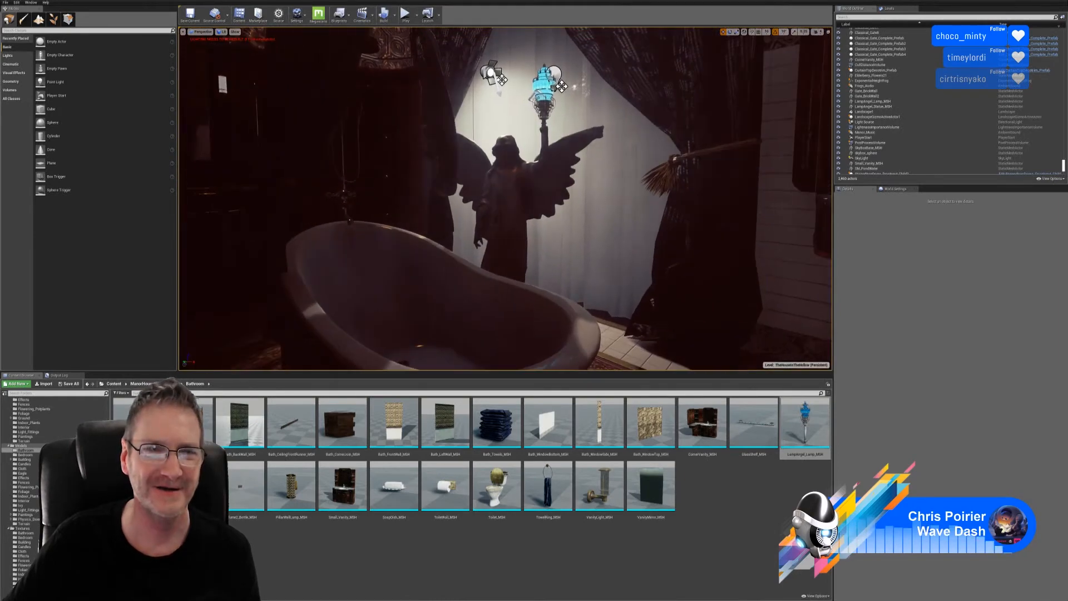
- Duplicate the angel statue together with its lamp and move the copy to the opposite side of the bathtub
{"action": "right_click_drag", "start_coordinate": [505, 198], "coordinate": [443, 196]}
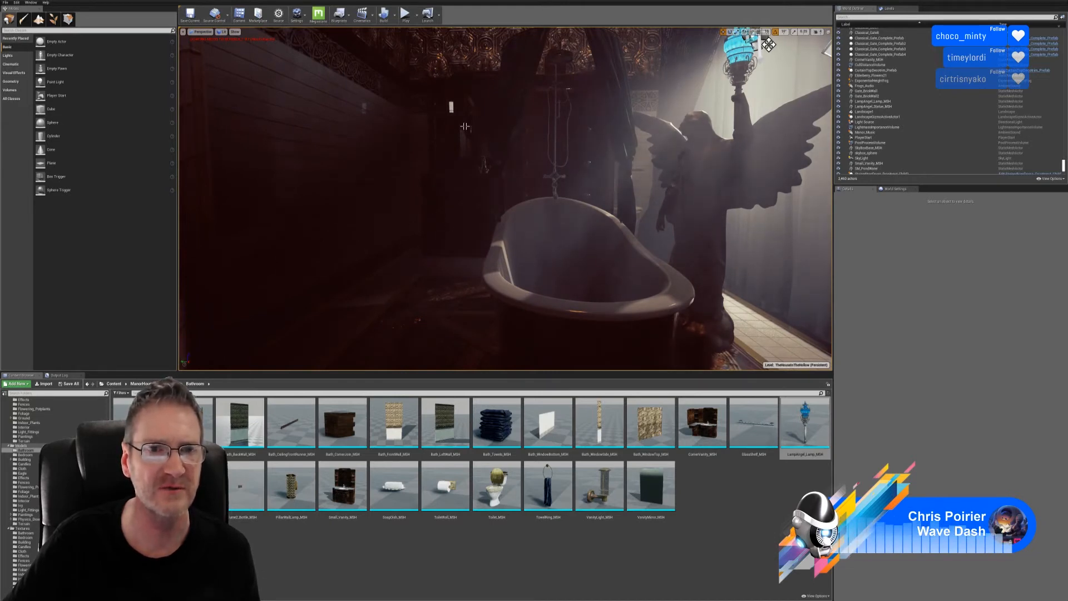
{"action": "right_click_drag", "start_coordinate": [470, 219], "coordinate": [427, 197]}
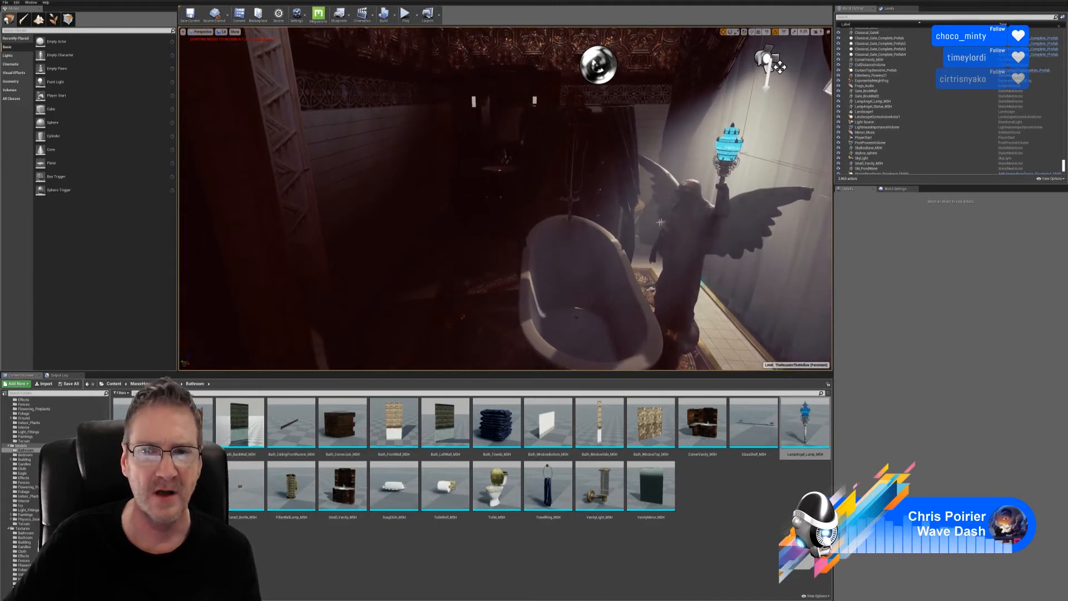
{"action": "left_click", "coordinate": [744, 171]}
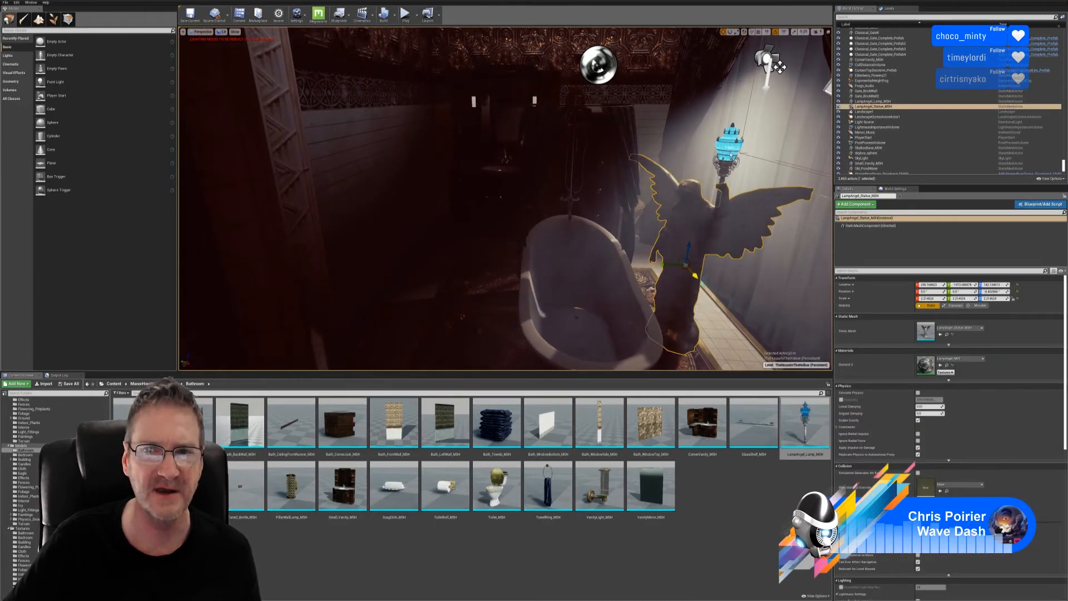
{"action": "left_click", "coordinate": [730, 156], "text": "ctrl"}
{"action": "right_click", "coordinate": [689, 204]}
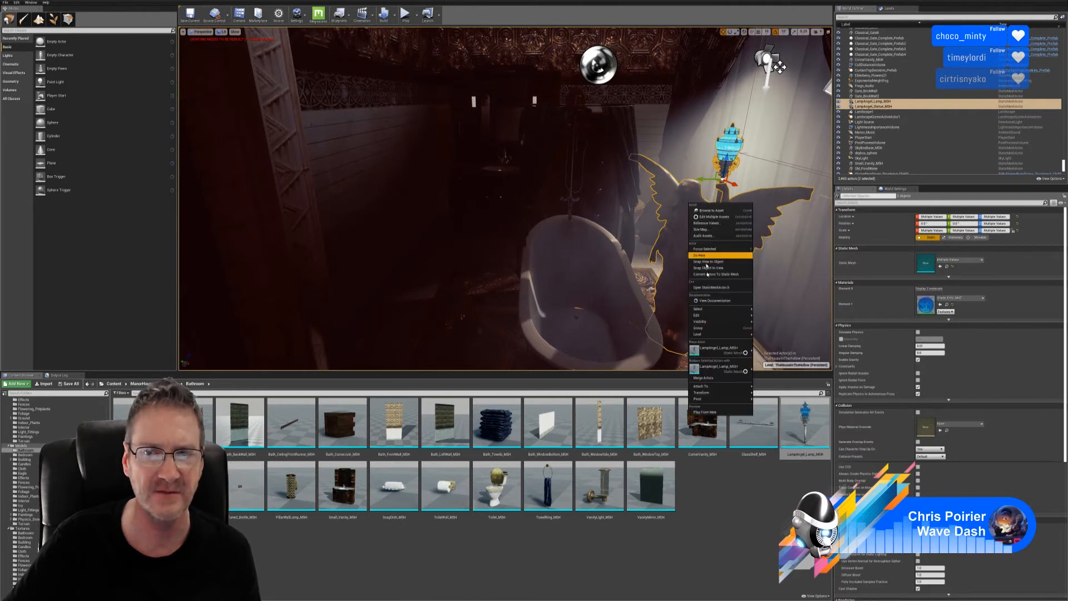
{"action": "mouse_move", "coordinate": [706, 315]}
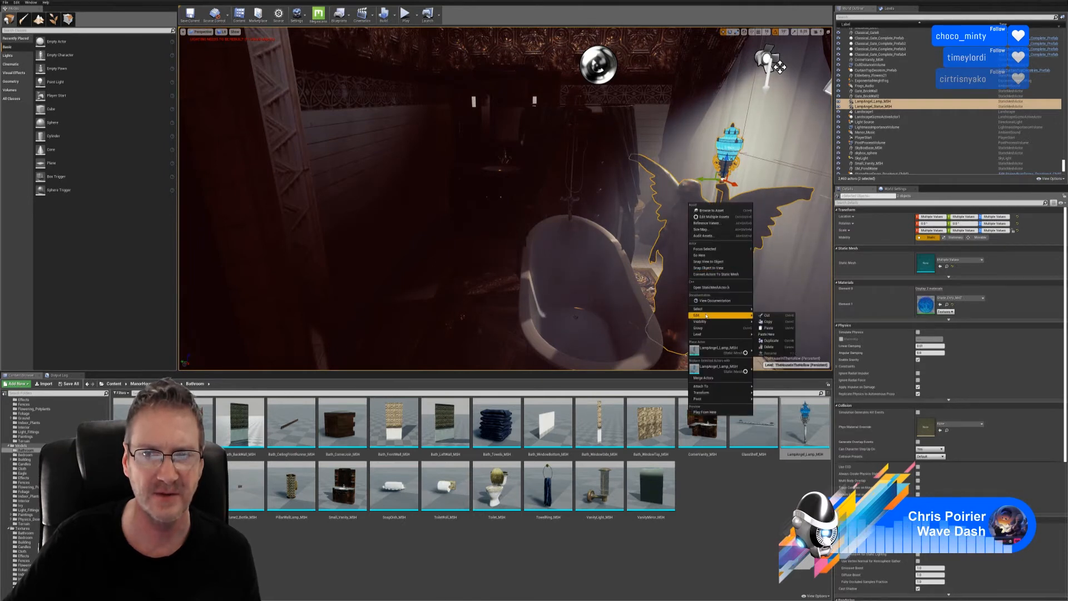
{"action": "left_click", "coordinate": [782, 341]}
{"action": "left_click_drag", "start_coordinate": [706, 177], "coordinate": [470, 177]}
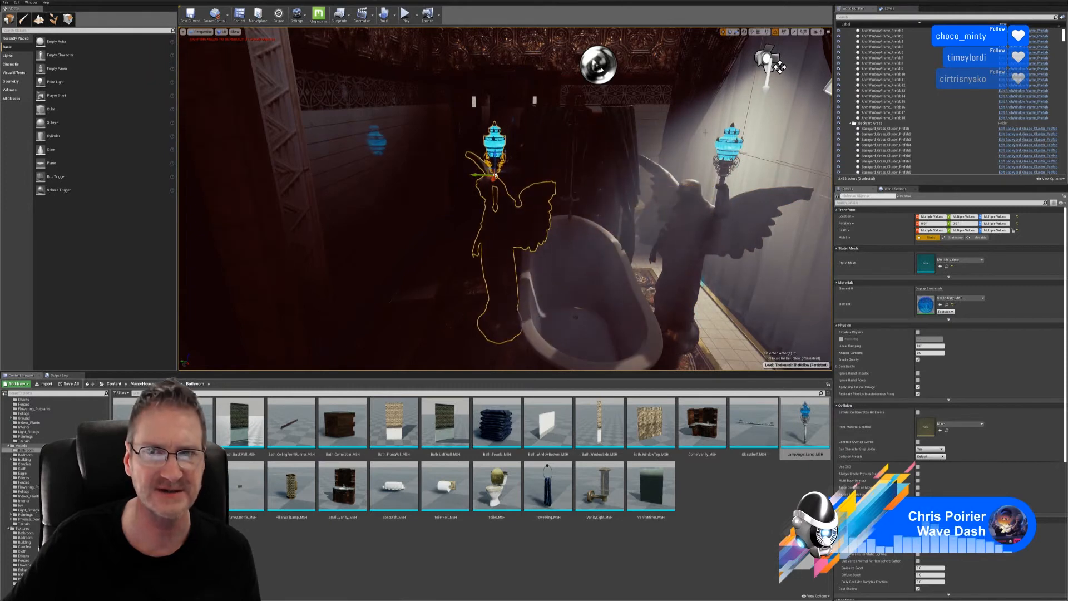
- Rotate the duplicated angel and lamp around the vertical axis and shift the pair closer to the bathtub
{"action": "left_click", "coordinate": [730, 31]}
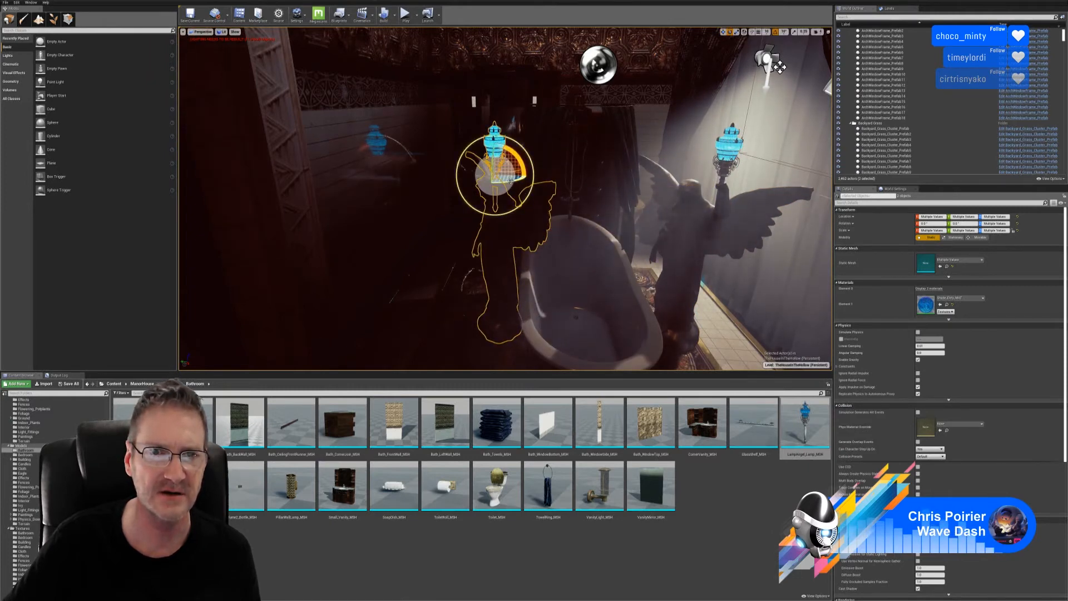
{"action": "left_click_drag", "start_coordinate": [511, 180], "coordinate": [562, 182]}
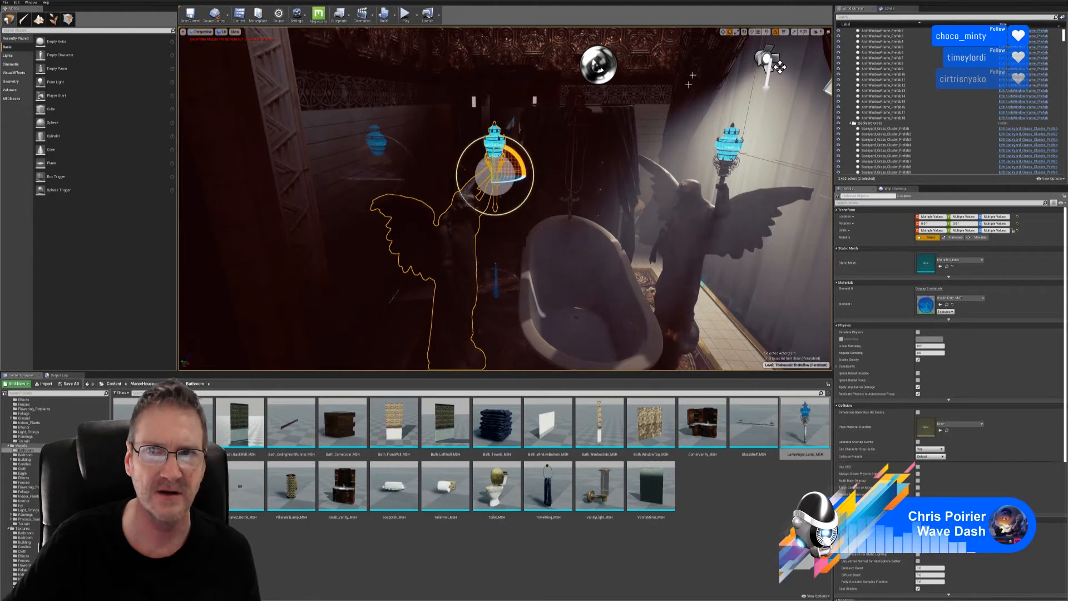
{"action": "left_click", "coordinate": [723, 32]}
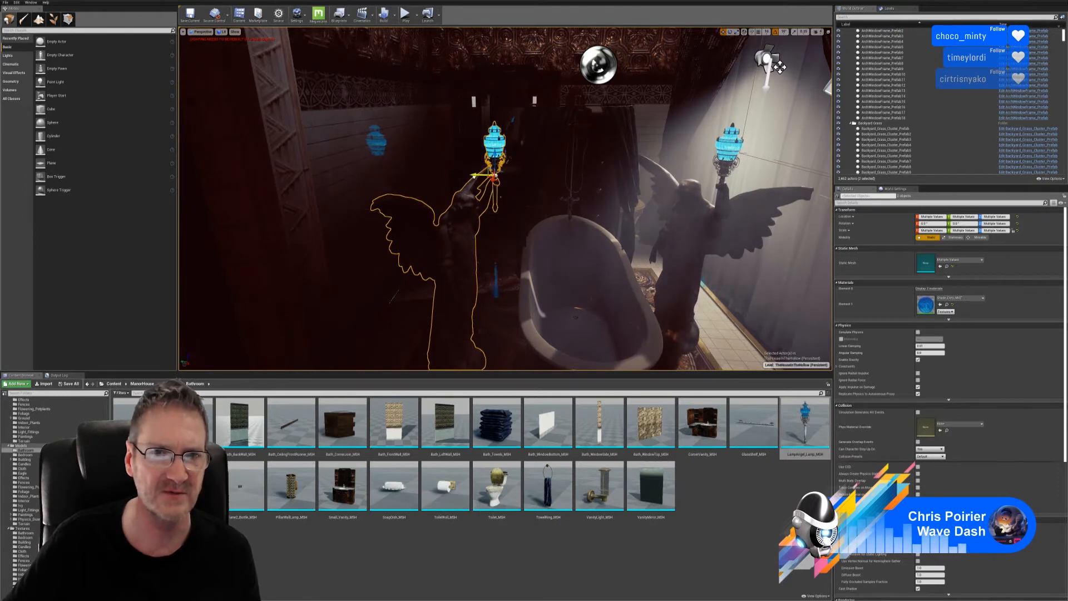
{"action": "left_click_drag", "start_coordinate": [475, 176], "coordinate": [515, 175]}
{"action": "key", "text": "f"}
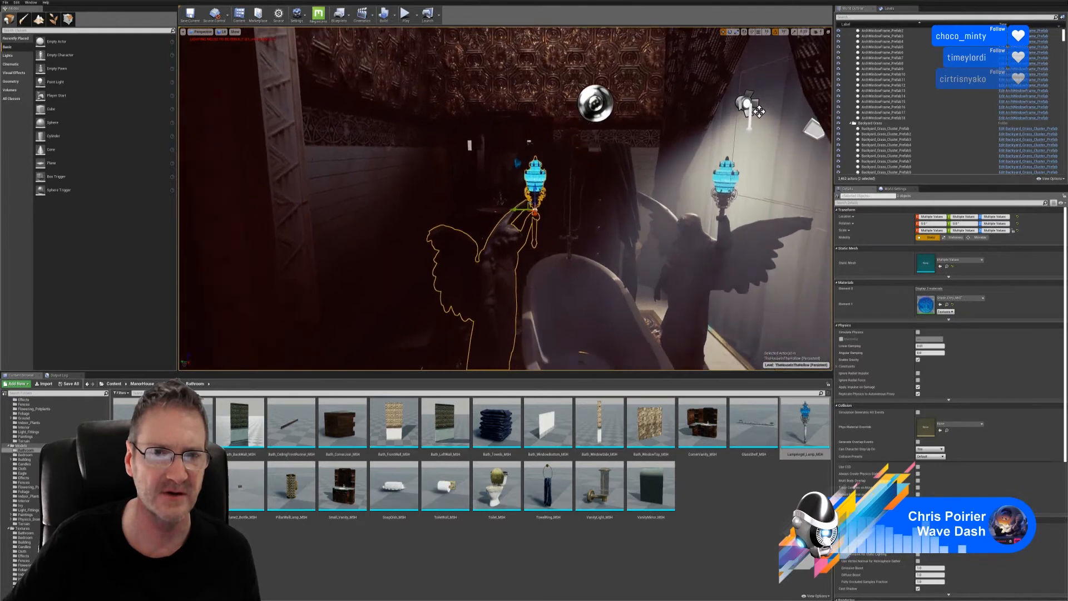
- From above, place the duplicated angel and lamp beside the shower end of the bathtub, opposite the original statue
{"action": "right_click_drag", "start_coordinate": [515, 175], "coordinate": [534, 242]}
{"action": "key", "text": "s"}
{"action": "key", "text": "w"}
{"action": "key", "text": "s"}
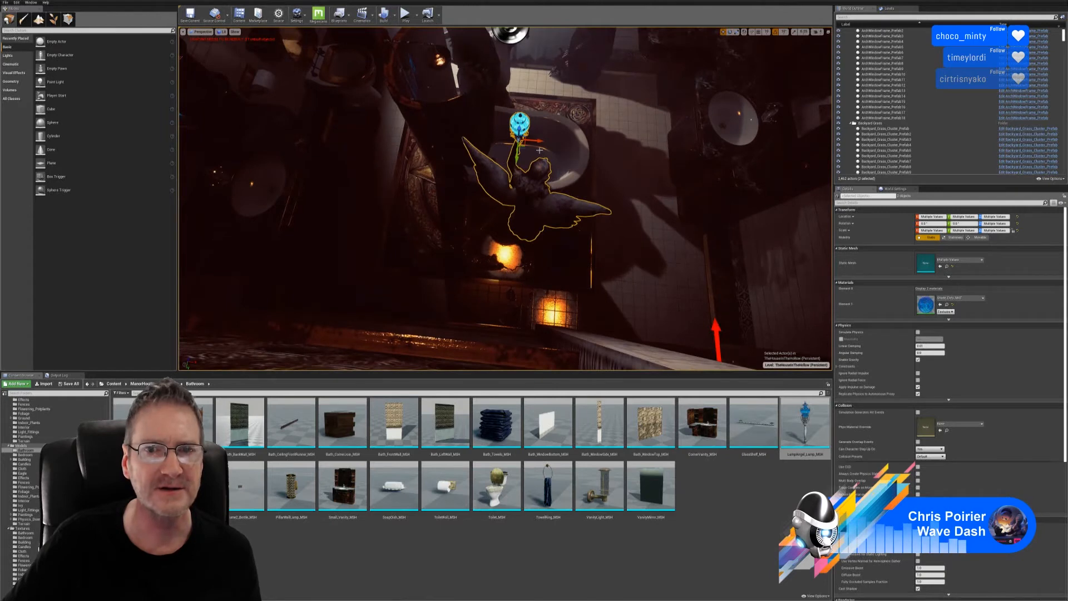
{"action": "left_click_drag", "start_coordinate": [471, 149], "coordinate": [476, 149]}
{"action": "right_click_drag", "start_coordinate": [475, 149], "coordinate": [502, 168]}
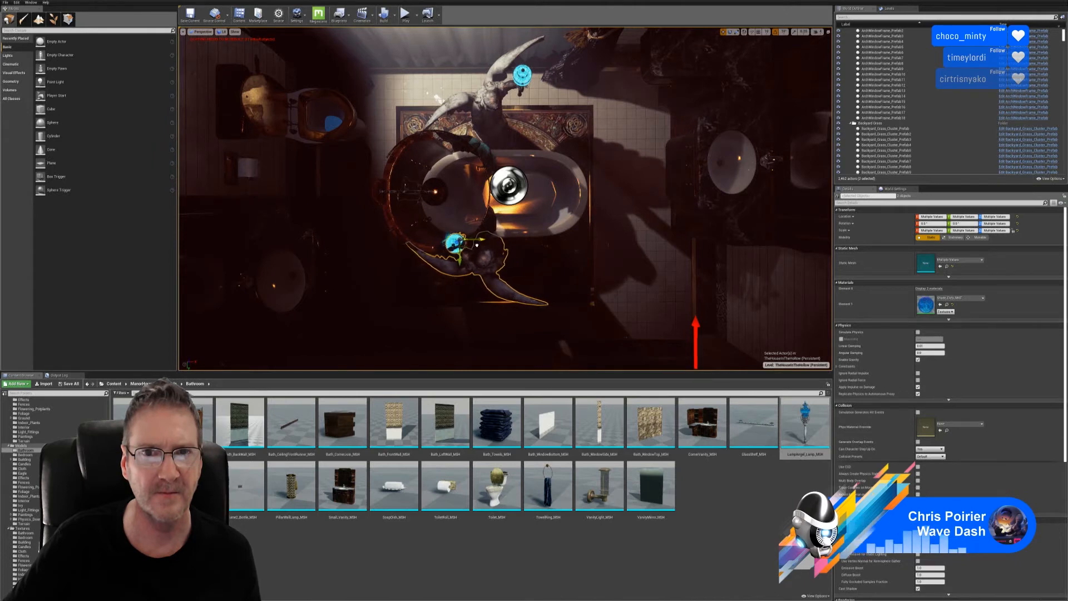
- Inspect both angel statues around the bathtub from several viewpoints in the bathroom, with nothing selected
{"action": "right_click_drag", "start_coordinate": [483, 253], "coordinate": [367, 154]}
{"action": "key", "text": "a"}
{"action": "key", "text": "w"}
{"action": "key", "text": "d"}
{"action": "key", "text": "a"}
{"action": "key", "text": "a"}
{"action": "key", "text": "w"}
{"action": "key", "text": "s"}
{"action": "key", "text": "w"}
{"action": "key", "text": "a"}
{"action": "key", "text": "Escape"}
{"action": "key", "text": "a"}
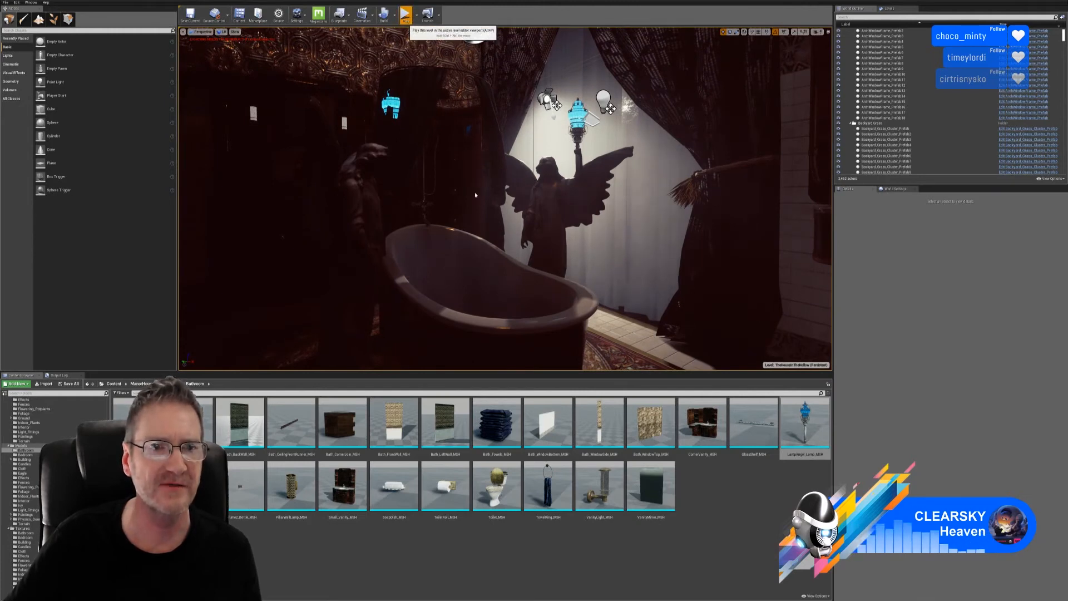
- Play the level, walk through the bathroom to check the paired angel statues, and stop the play session
{"action": "key", "text": "alt+p"}
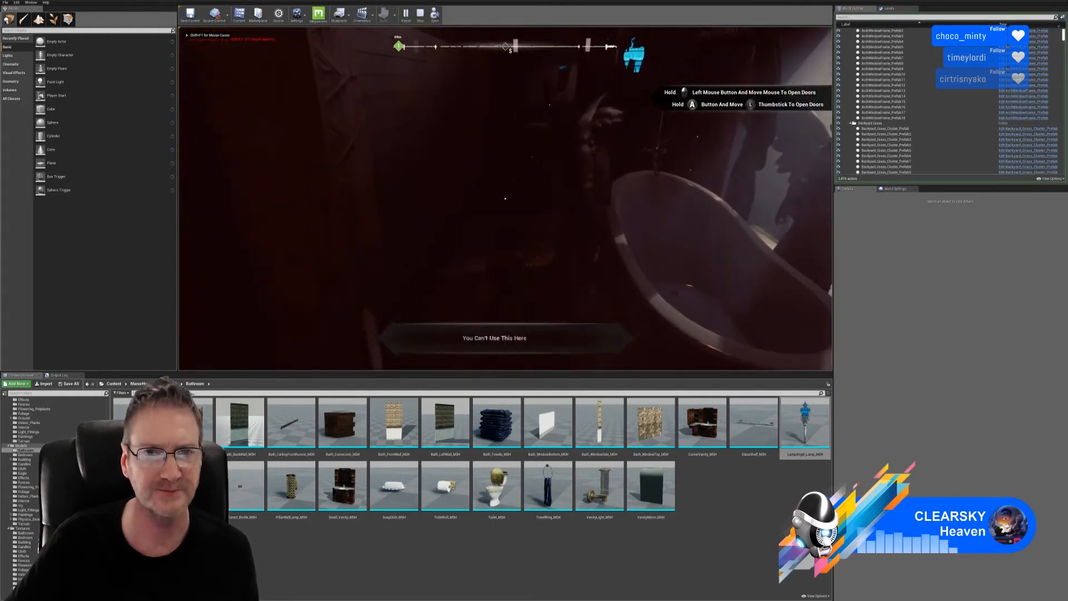
{"action": "key", "text": "w"}
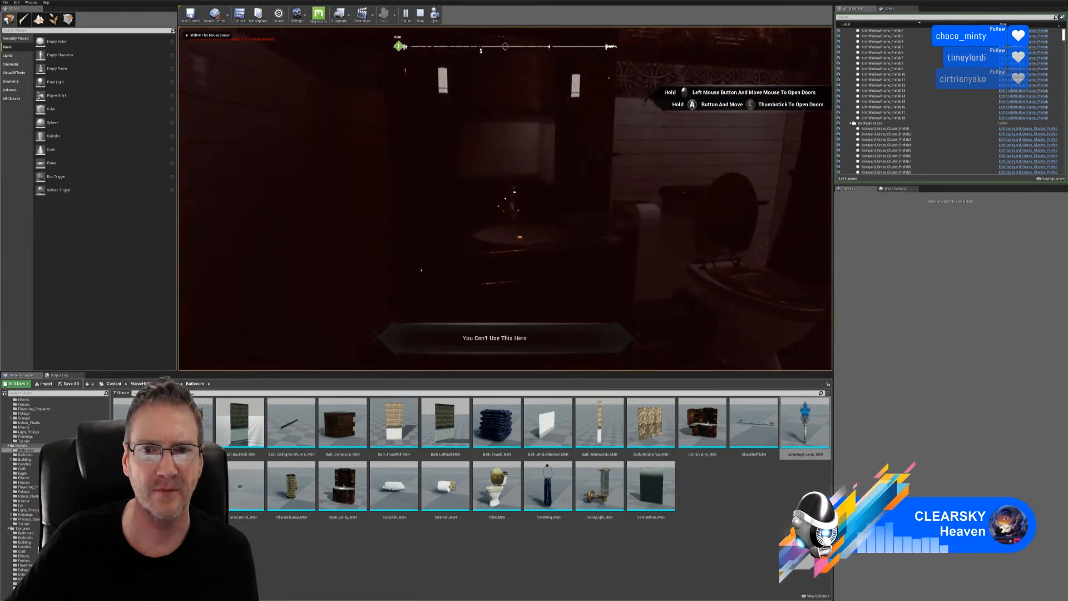
{"action": "key", "text": "w"}
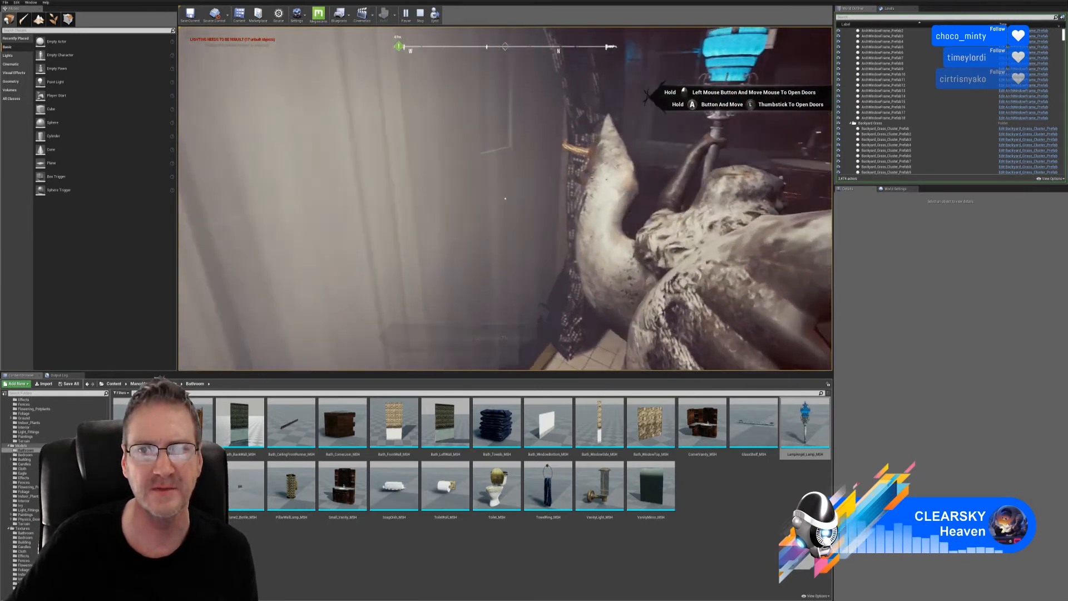
{"action": "key", "text": "w"}
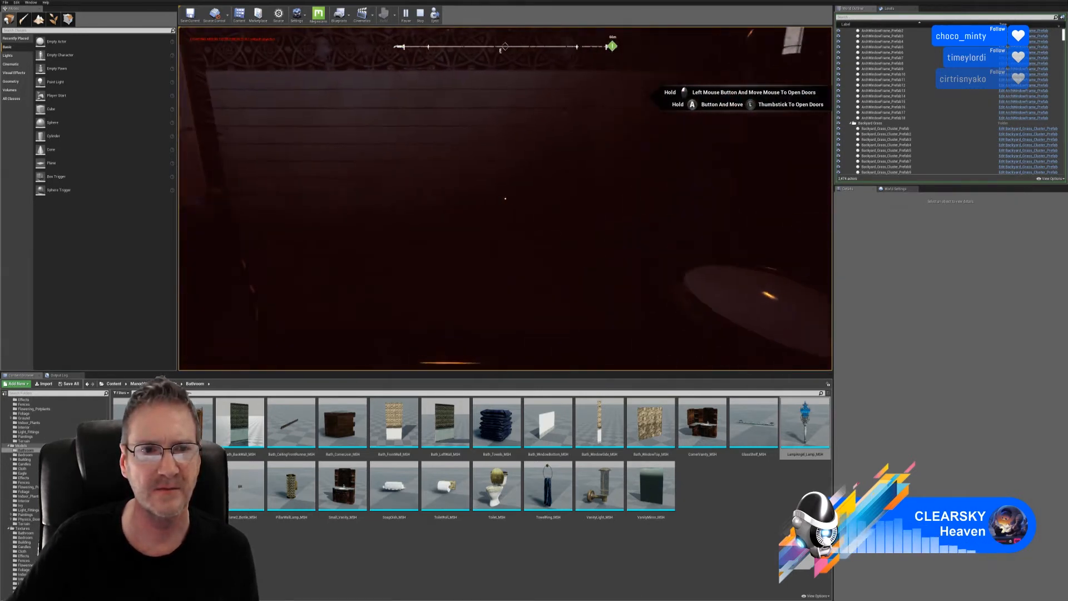
{"action": "key", "text": "w"}
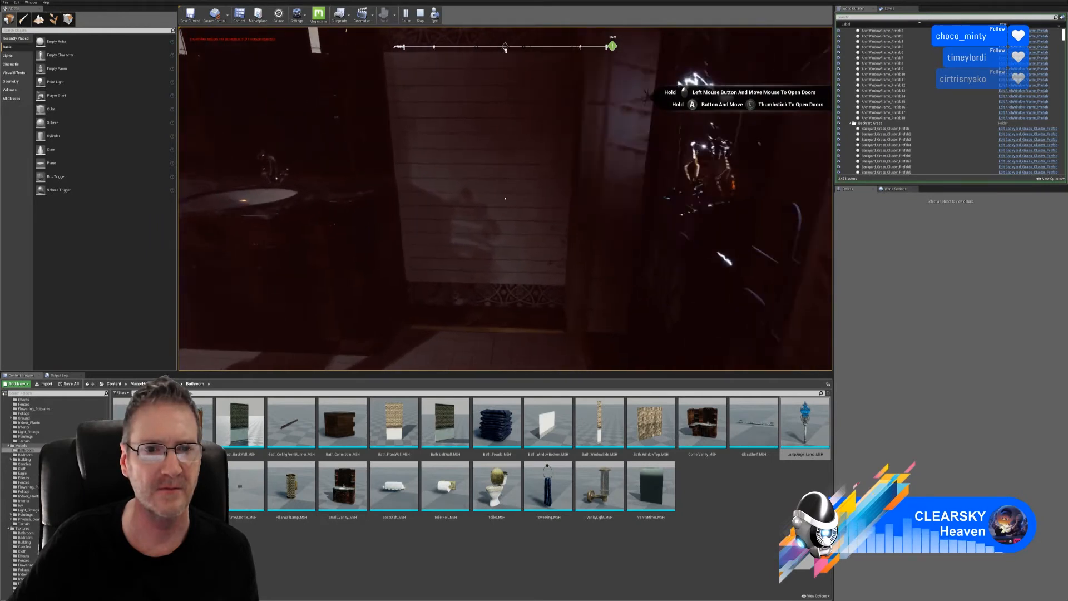
{"action": "key", "text": "w"}
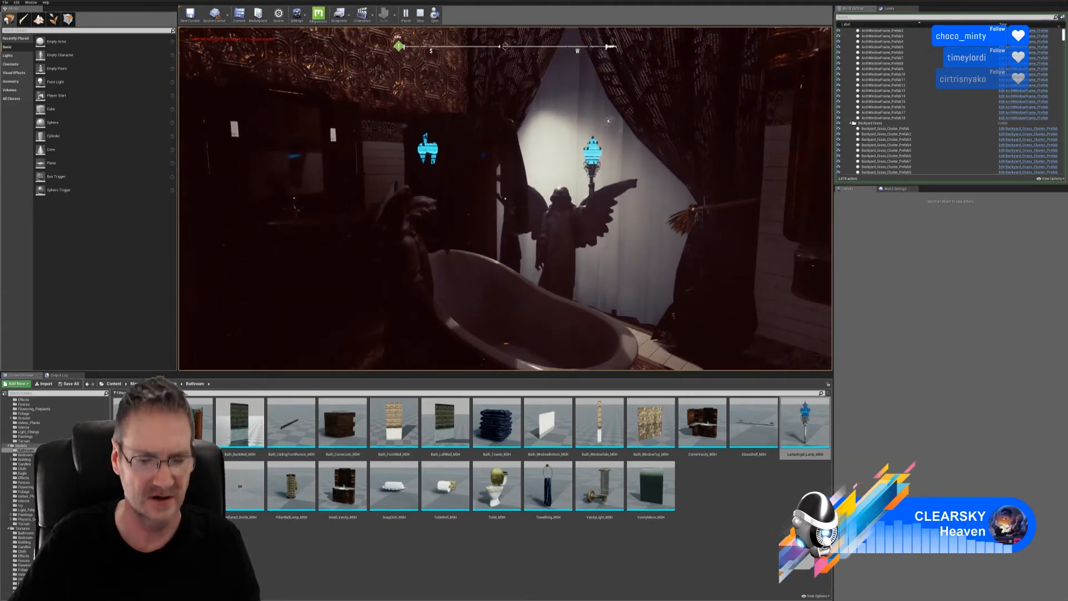
{"action": "key", "text": "Escape"}
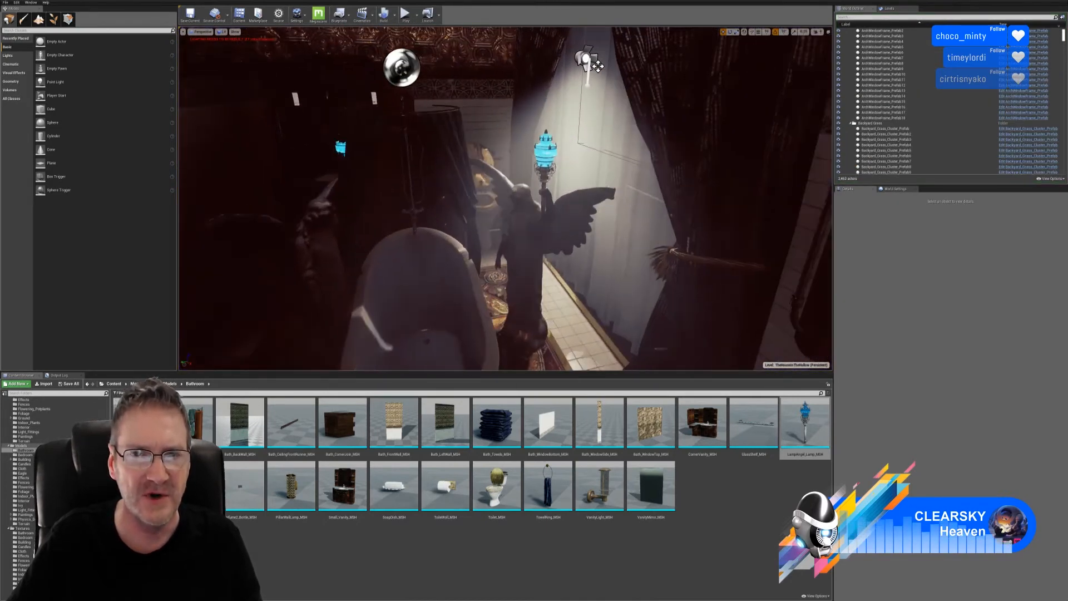
- Mirror the duplicated angel statue along the X axis, leaving its lamp out of the selection
{"action": "right_click_drag", "start_coordinate": [505, 198], "coordinate": [408, 201]}
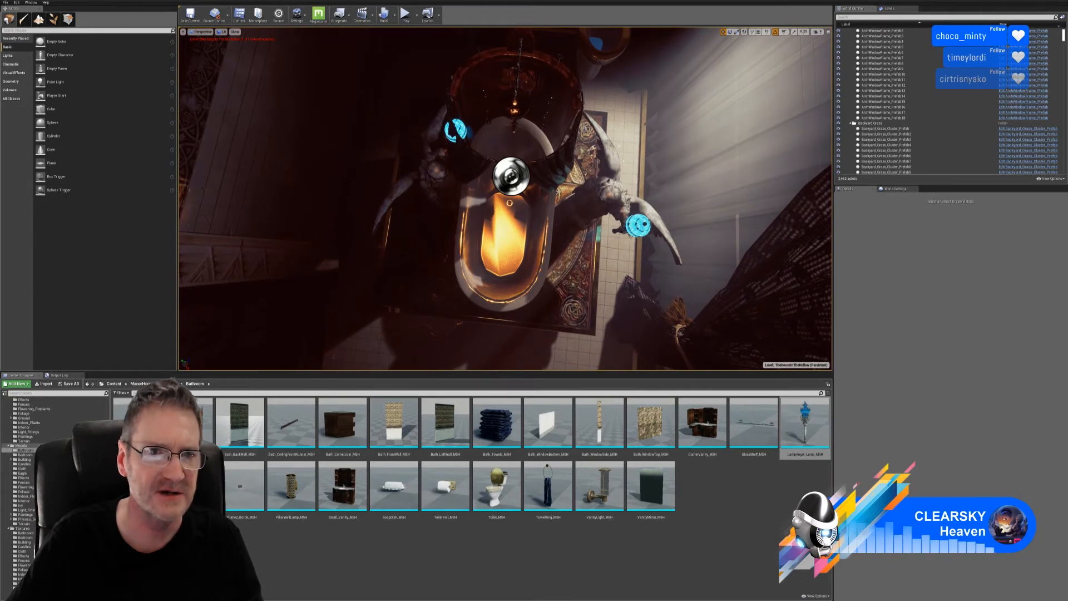
{"action": "left_click", "coordinate": [430, 165]}
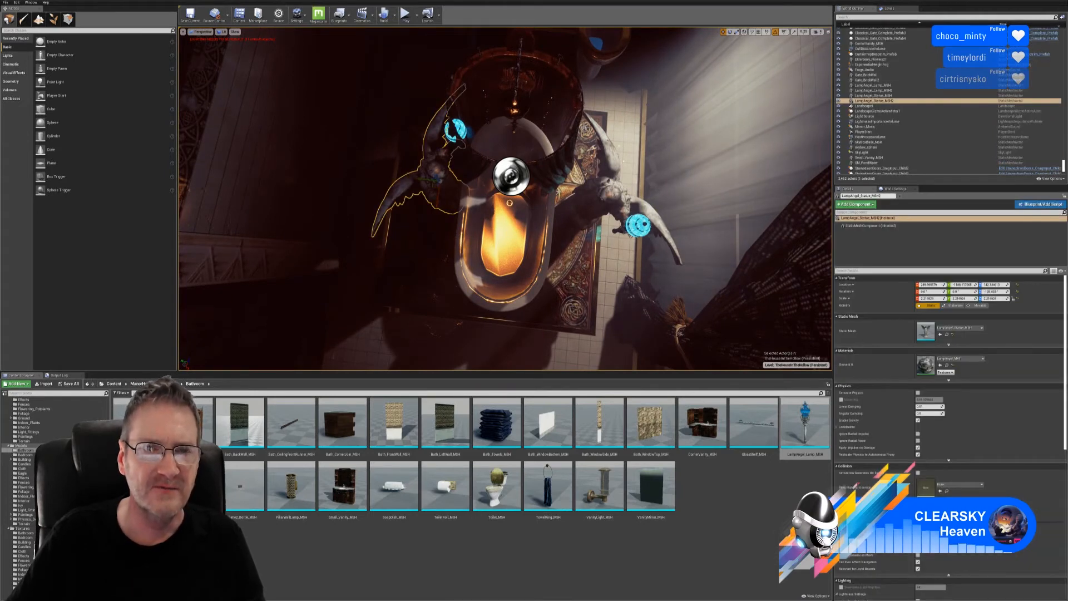
{"action": "right_click", "coordinate": [430, 169]}
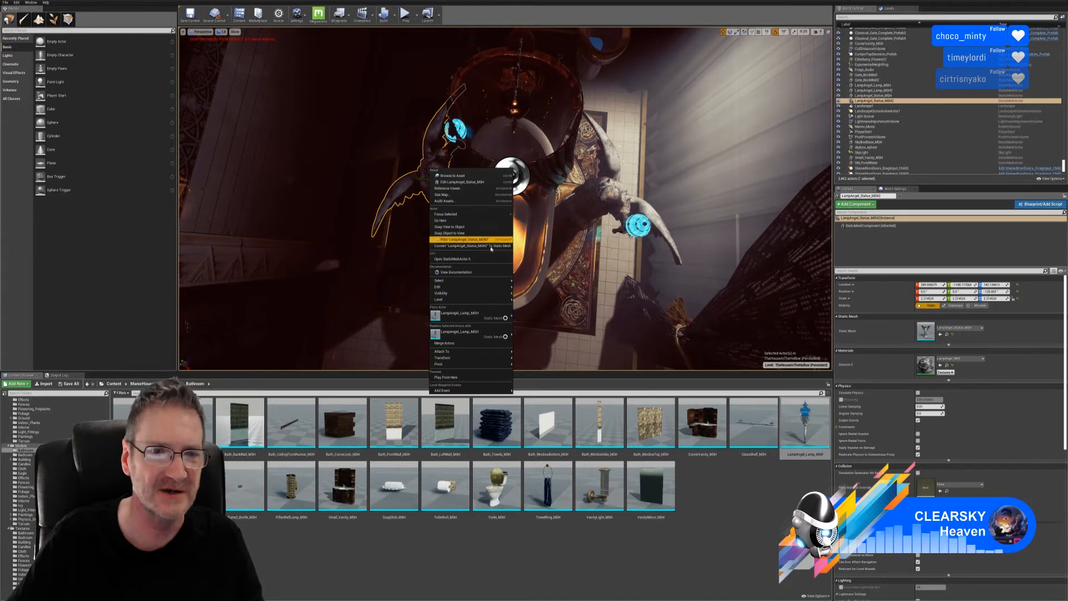
{"action": "mouse_move", "coordinate": [485, 290]}
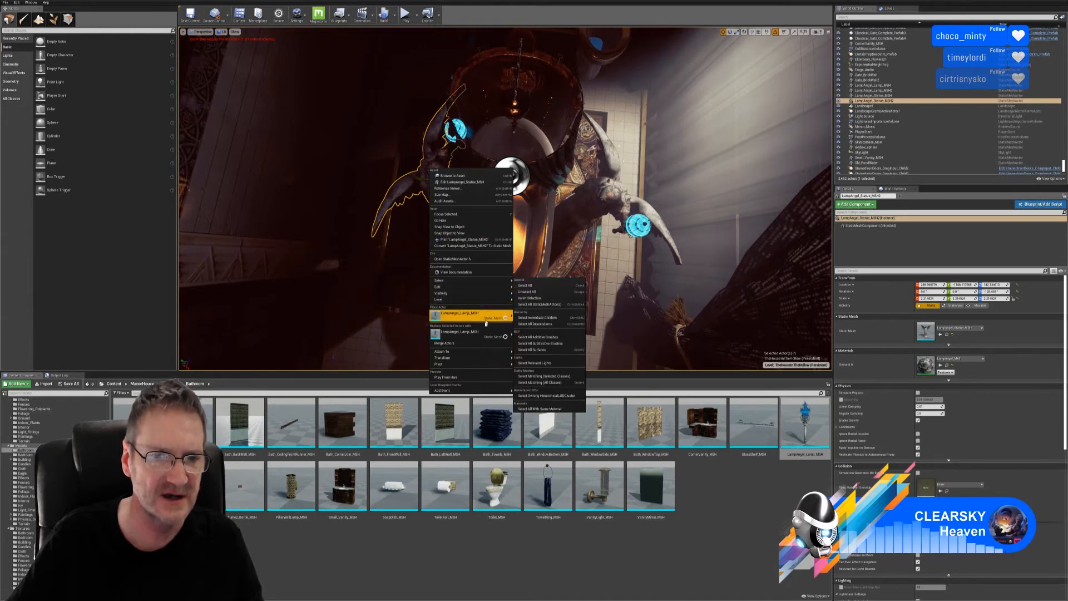
{"action": "mouse_move", "coordinate": [494, 360]}
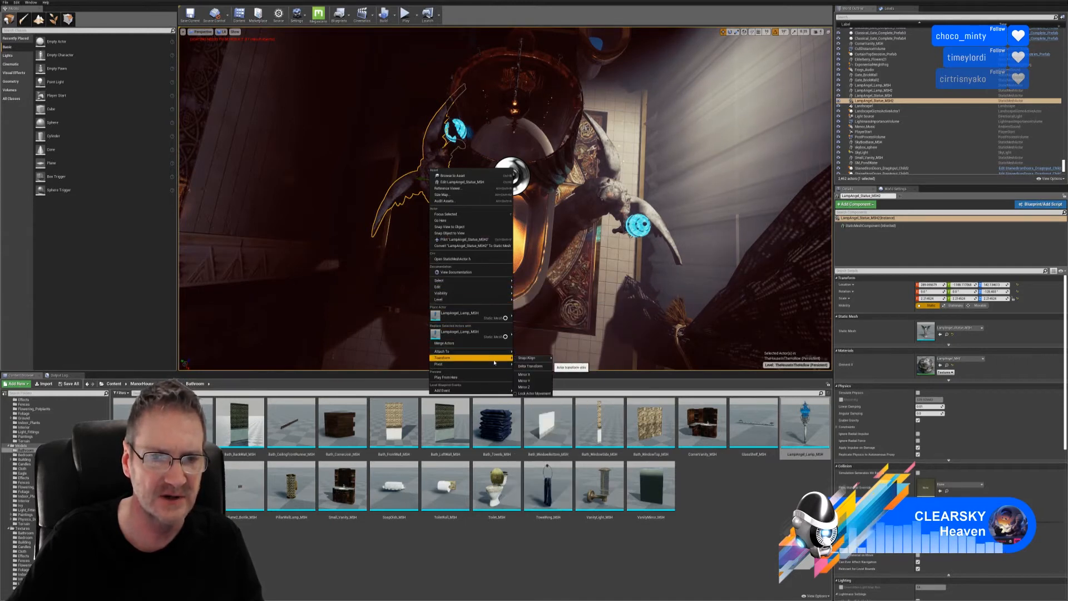
{"action": "left_click", "coordinate": [532, 374]}
- Rotate the mirrored angel statue around its vertical axis so that it faces the bathtub
{"action": "right_click_drag", "start_coordinate": [489, 299], "coordinate": [654, 328]}
{"action": "key", "text": "w"}
{"action": "key", "text": "w"}
{"action": "key", "text": "s"}
{"action": "key", "text": "a"}
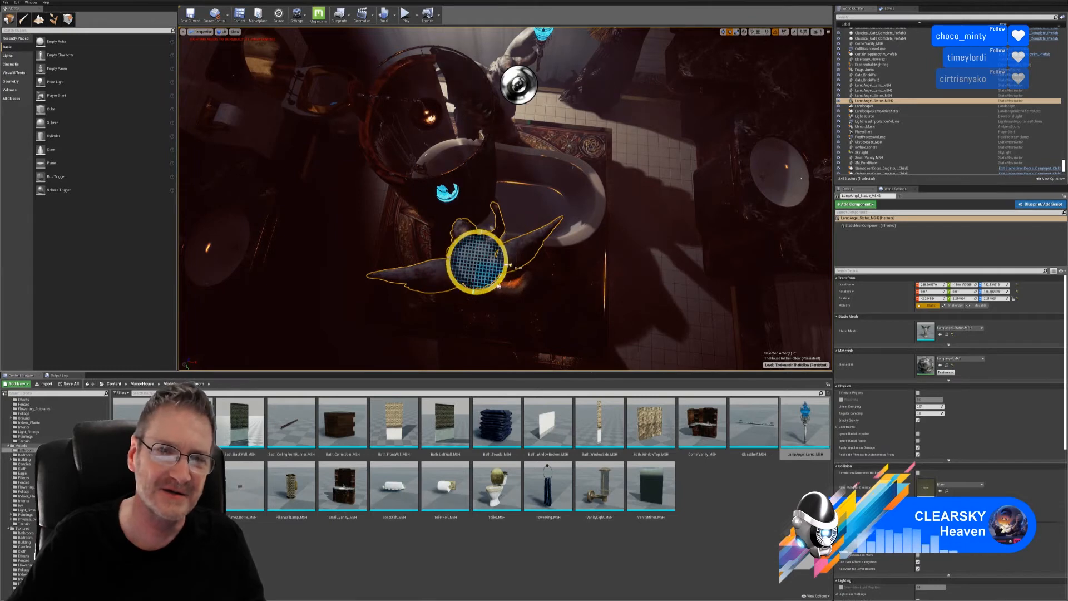
{"action": "left_click_drag", "start_coordinate": [498, 286], "coordinate": [509, 274]}
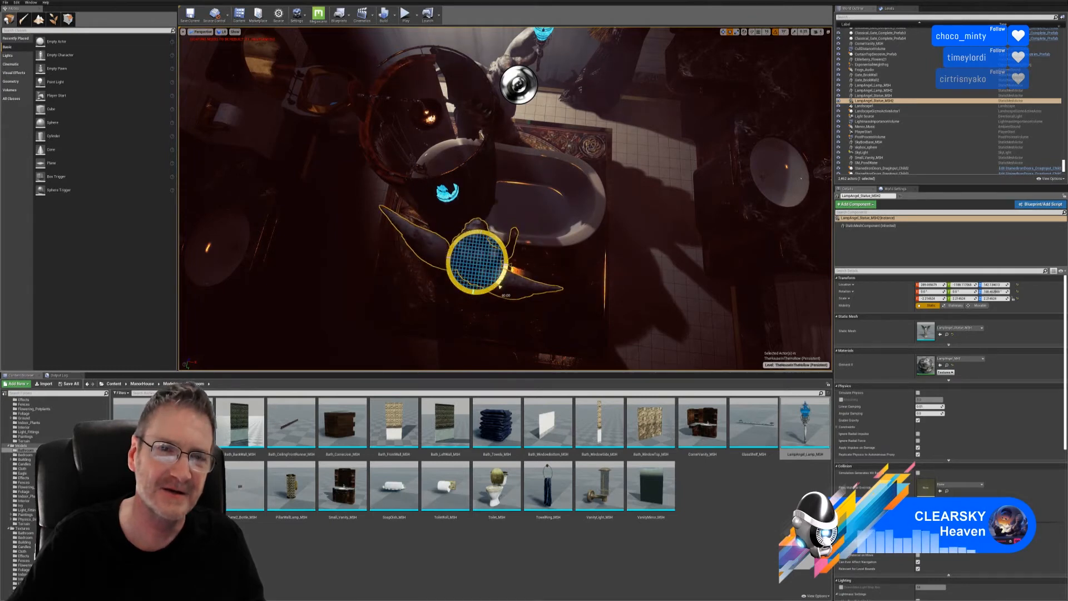
- Fine-tune the mirrored statue's rotation from above to match the angle of the angel across the bathtub
{"action": "right_click_drag", "start_coordinate": [508, 274], "coordinate": [364, 283]}
{"action": "key", "text": "s"}
{"action": "key", "text": "a"}
{"action": "key", "text": "w"}
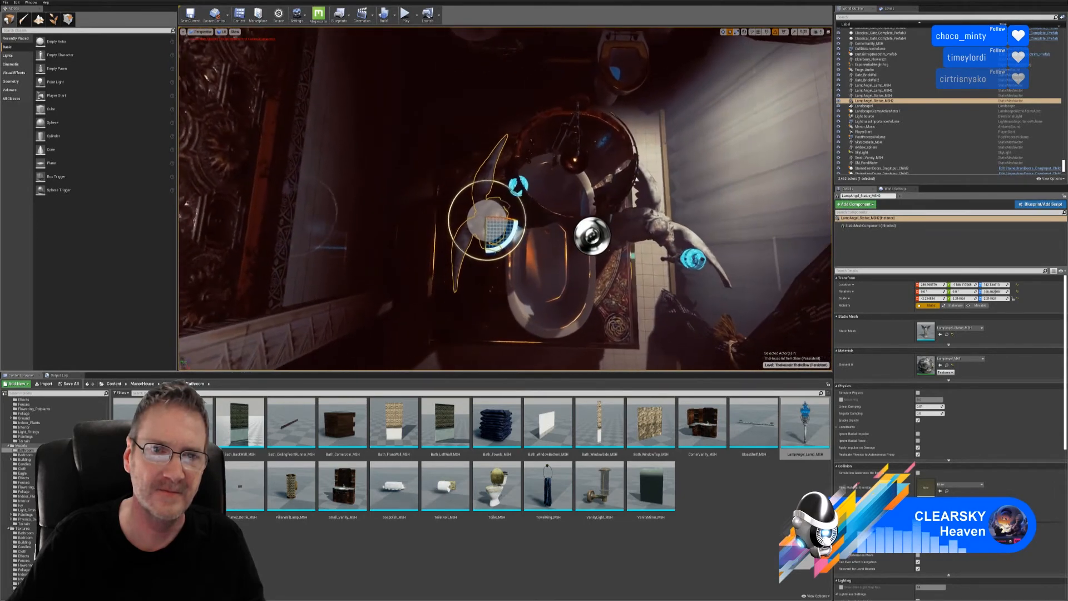
{"action": "key", "text": "w"}
{"action": "key", "text": "s"}
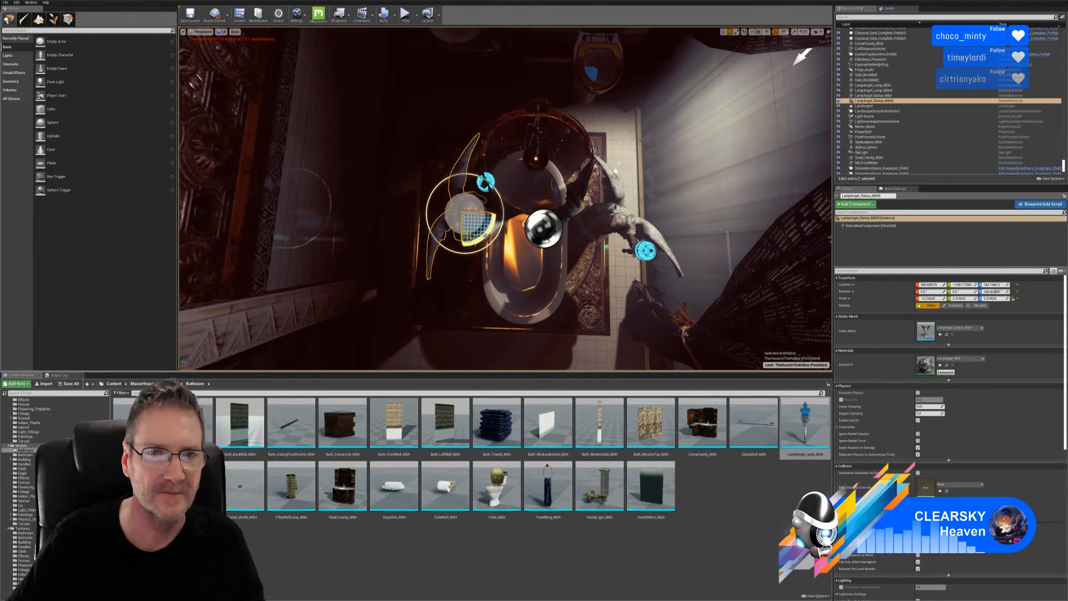
{"action": "left_click_drag", "start_coordinate": [463, 244], "coordinate": [457, 246]}
{"action": "right_click_drag", "start_coordinate": [457, 246], "coordinate": [520, 247]}
{"action": "key", "text": "w"}
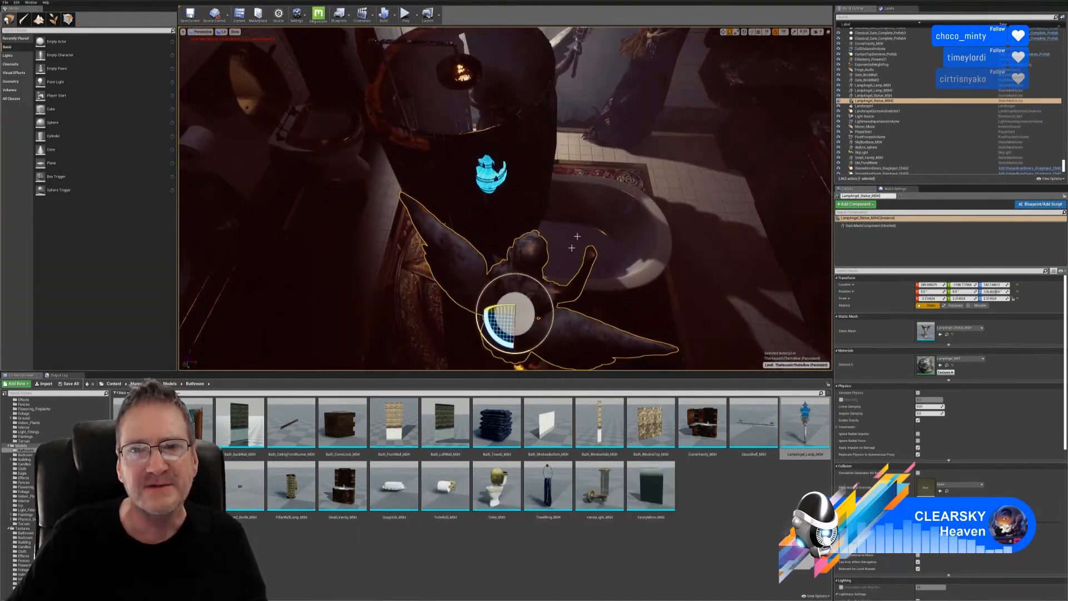
- Move the mirrored angel statue's lamp sideways, over the bathtub toward the statue's raised arm
{"action": "left_click", "coordinate": [723, 32]}
{"action": "left_click", "coordinate": [490, 173]}
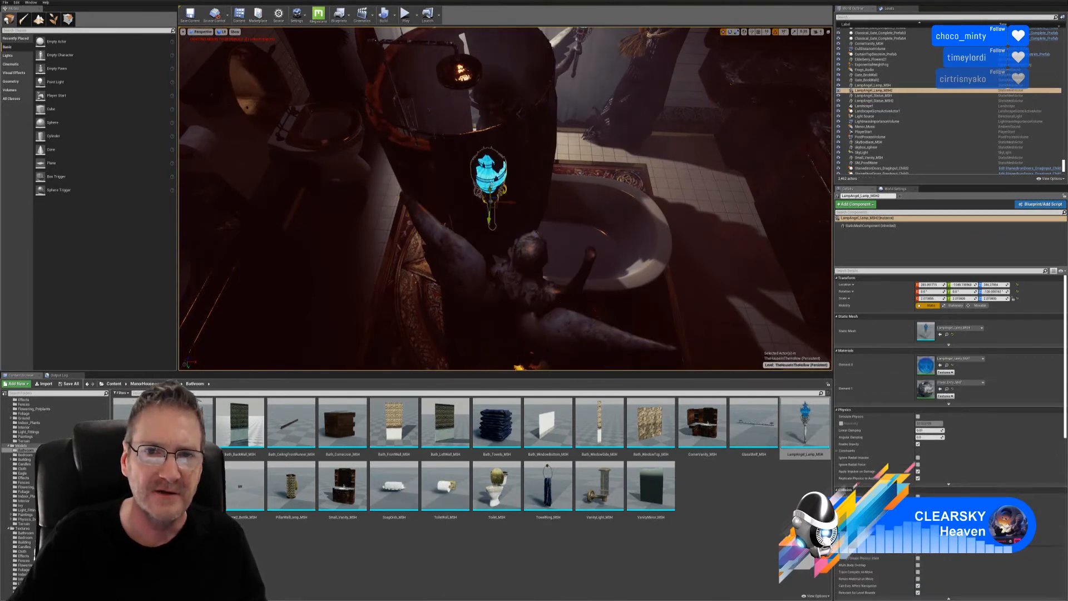
{"action": "left_click_drag", "start_coordinate": [505, 202], "coordinate": [615, 249]}
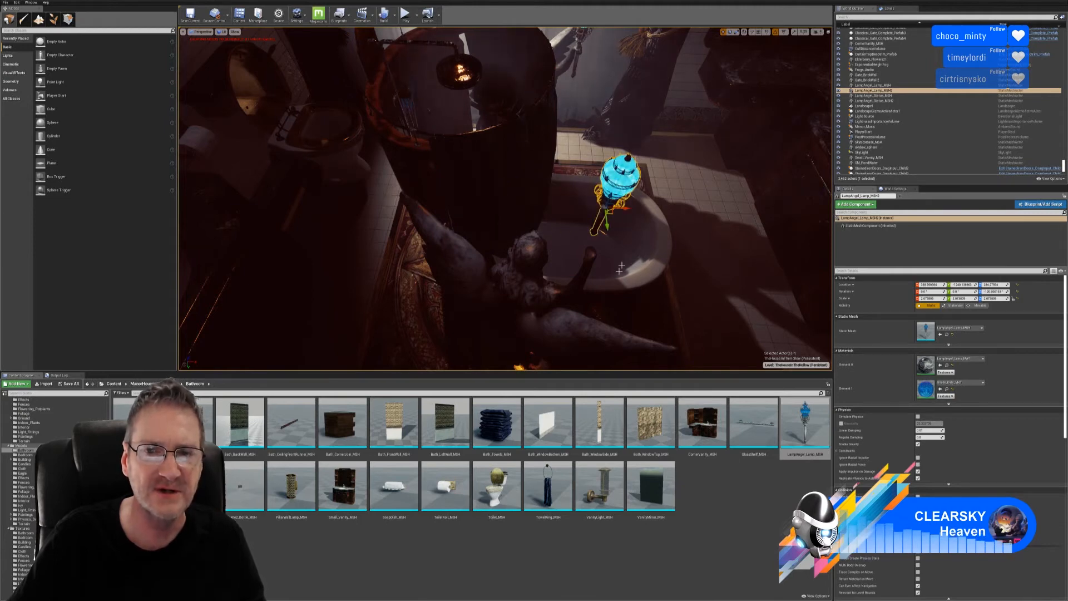
- Align the lamp with the mirrored angel statue's raised hand, checking it from above and from the side, and deselect it
{"action": "right_click_drag", "start_coordinate": [640, 203], "coordinate": [661, 161]}
{"action": "mouse_move", "coordinate": [678, 221]}
{"action": "right_mouse_down"}
{"action": "mouse_move", "coordinate": [715, 261]}
{"action": "mouse_move", "coordinate": [678, 221]}
{"action": "right_mouse_up"}
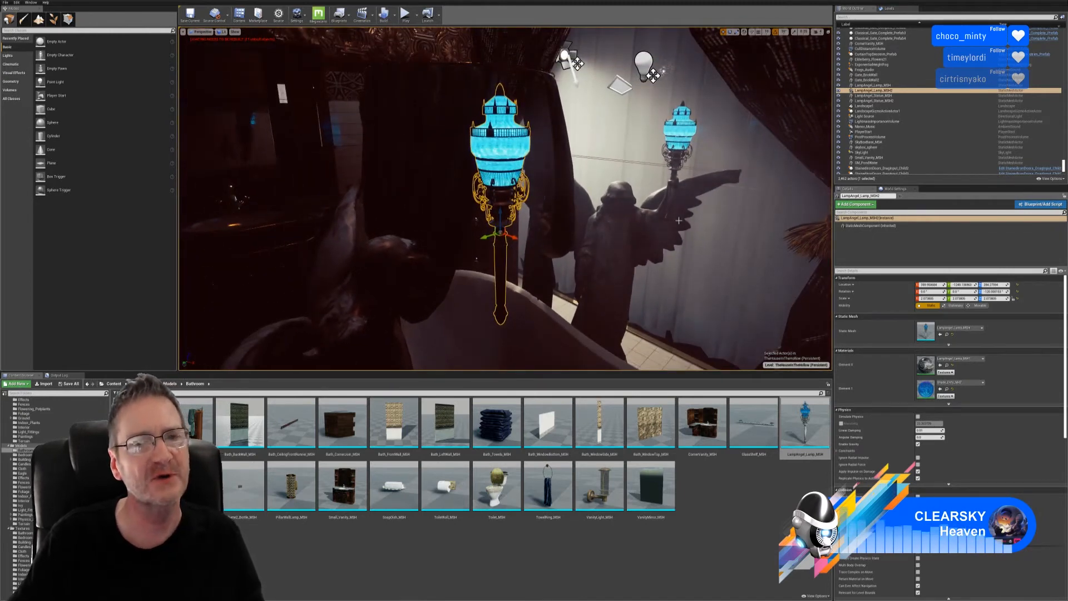
{"action": "right_click_drag", "start_coordinate": [679, 221], "coordinate": [685, 153]}
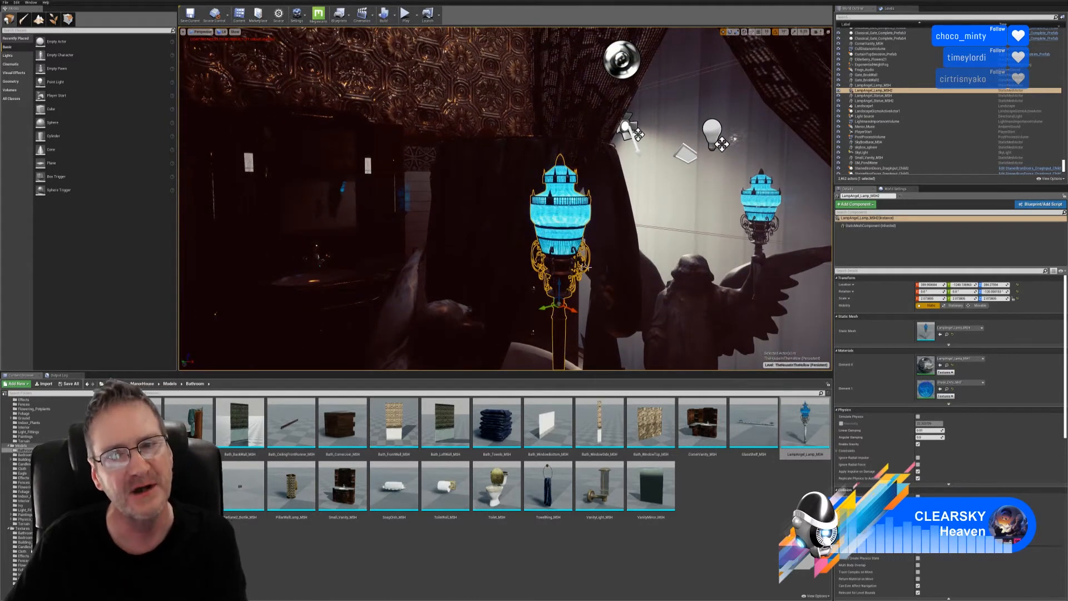
{"action": "right_click_drag", "start_coordinate": [685, 154], "coordinate": [604, 150]}
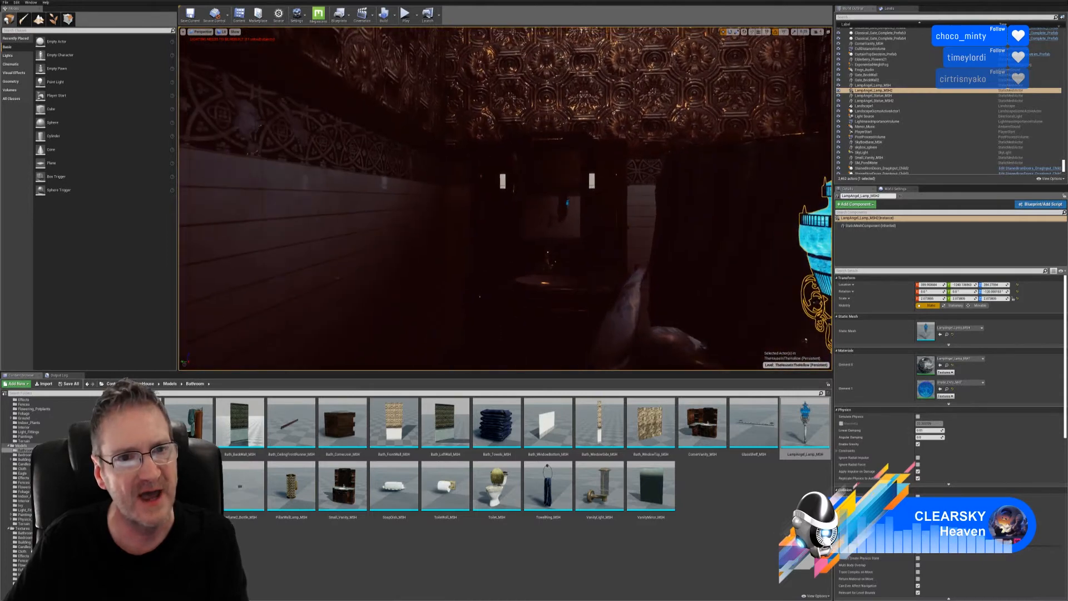
{"action": "right_click_drag", "start_coordinate": [681, 257], "coordinate": [728, 349]}
{"action": "mouse_move", "coordinate": [669, 217]}
{"action": "right_mouse_down"}
{"action": "mouse_move", "coordinate": [664, 231]}
{"action": "mouse_move", "coordinate": [692, 247]}
{"action": "mouse_move", "coordinate": [687, 209]}
{"action": "right_mouse_up"}
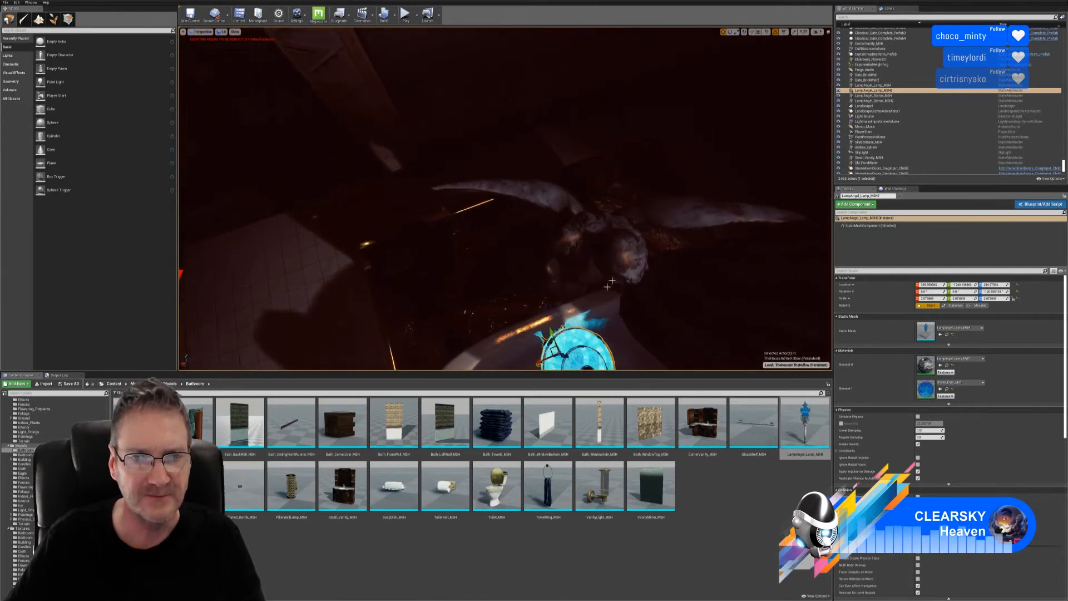
{"action": "left_click_drag", "start_coordinate": [570, 332], "coordinate": [531, 254]}
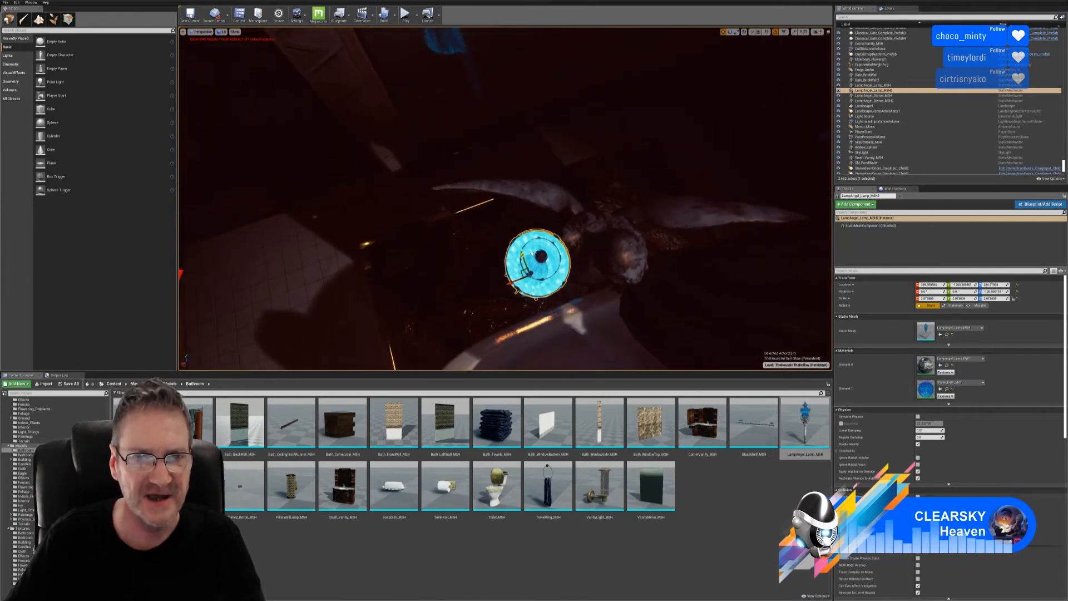
{"action": "right_click_drag", "start_coordinate": [613, 314], "coordinate": [584, 250]}
{"action": "right_click_drag", "start_coordinate": [567, 334], "coordinate": [561, 308]}
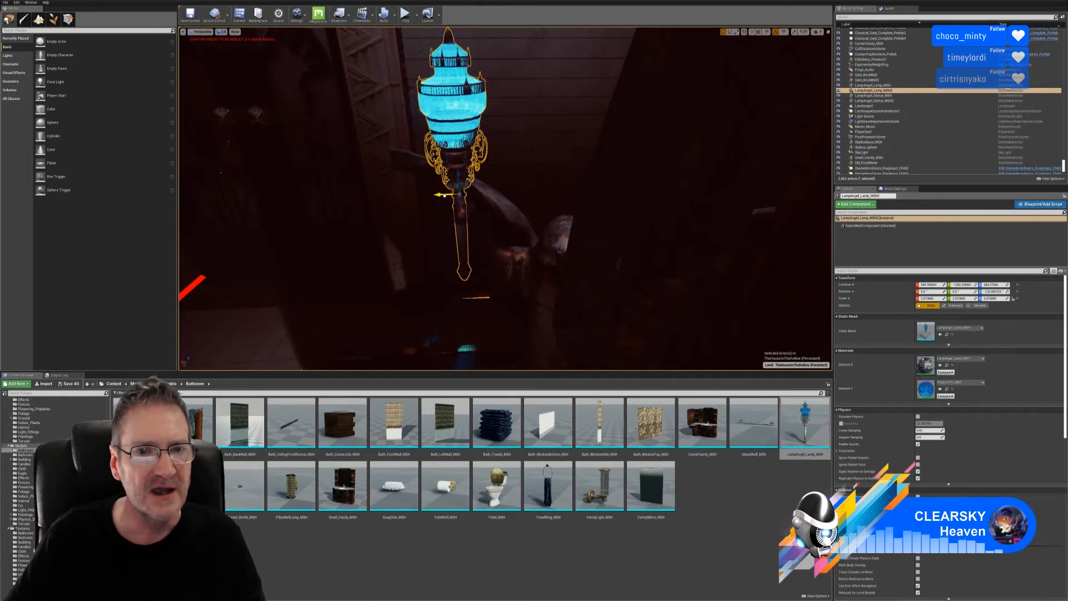
{"action": "mouse_move", "coordinate": [532, 270]}
{"action": "right_mouse_down"}
{"action": "mouse_move", "coordinate": [467, 278]}
{"action": "mouse_move", "coordinate": [517, 267]}
{"action": "mouse_move", "coordinate": [467, 289]}
{"action": "mouse_move", "coordinate": [517, 273]}
{"action": "mouse_move", "coordinate": [556, 279]}
{"action": "mouse_move", "coordinate": [517, 267]}
{"action": "mouse_move", "coordinate": [556, 283]}
{"action": "mouse_move", "coordinate": [539, 281]}
{"action": "right_mouse_up"}
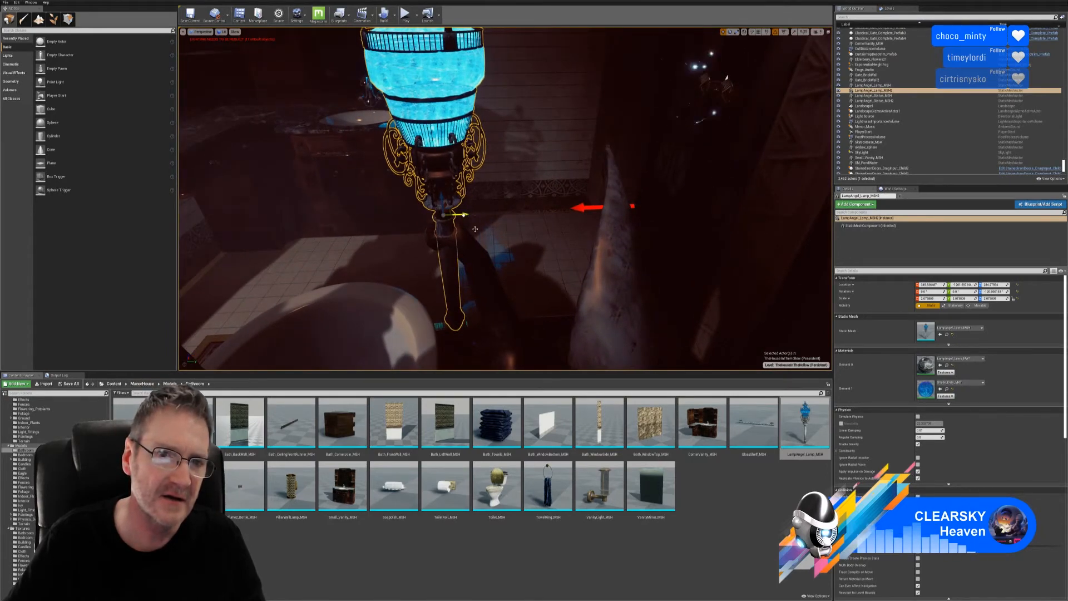
{"action": "right_click_drag", "start_coordinate": [475, 228], "coordinate": [437, 253]}
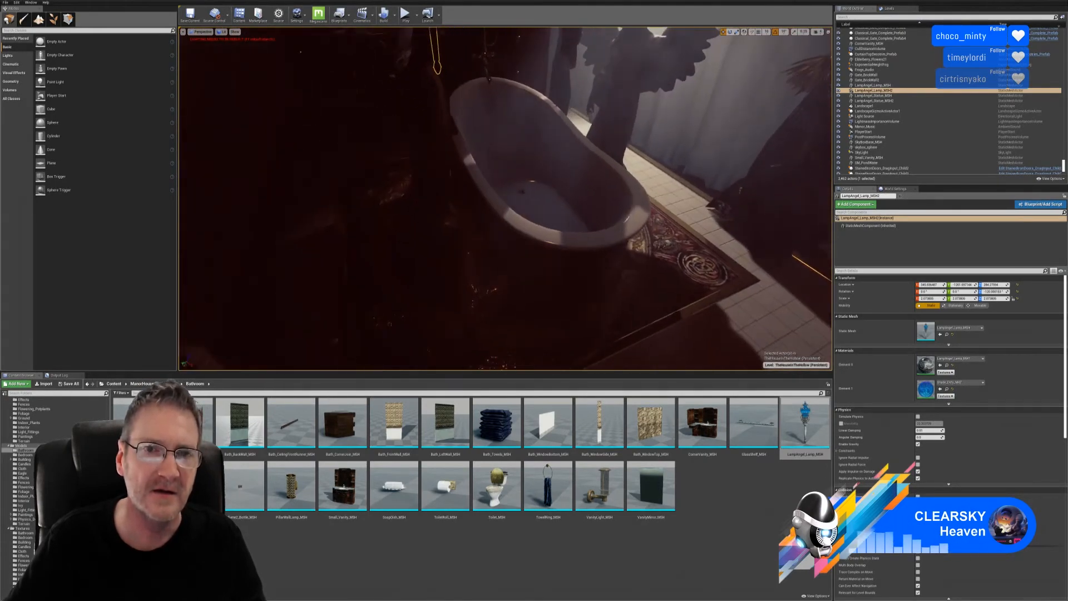
{"action": "right_click_drag", "start_coordinate": [544, 251], "coordinate": [545, 214]}
{"action": "key", "text": "Escape"}
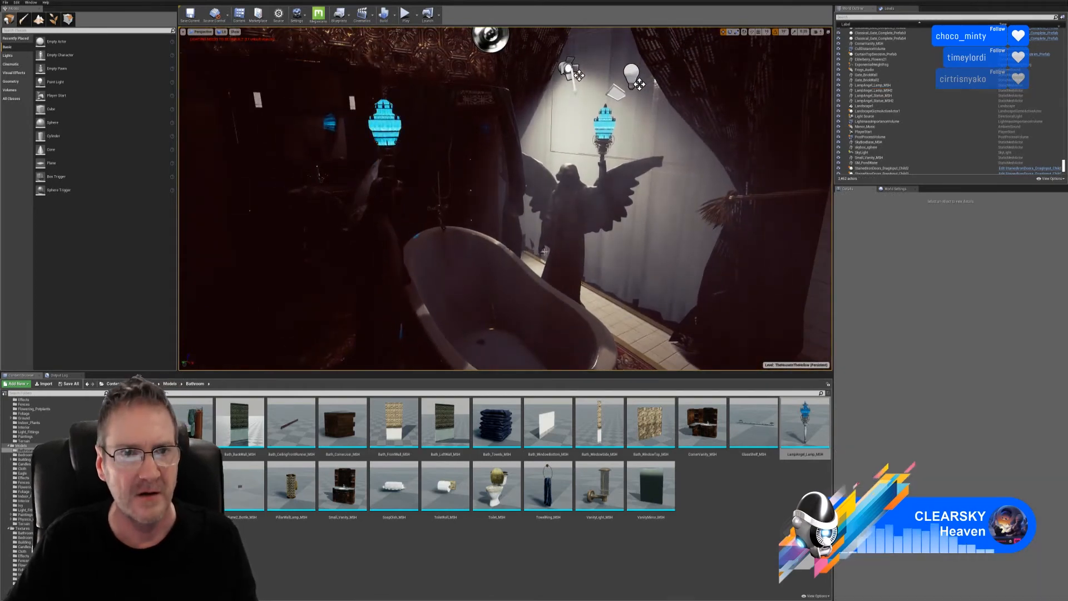
- Play the level, walk around the bathtub to check the mirrored angel and its lamp, and stop the play session
{"action": "right_click_drag", "start_coordinate": [544, 251], "coordinate": [519, 244]}
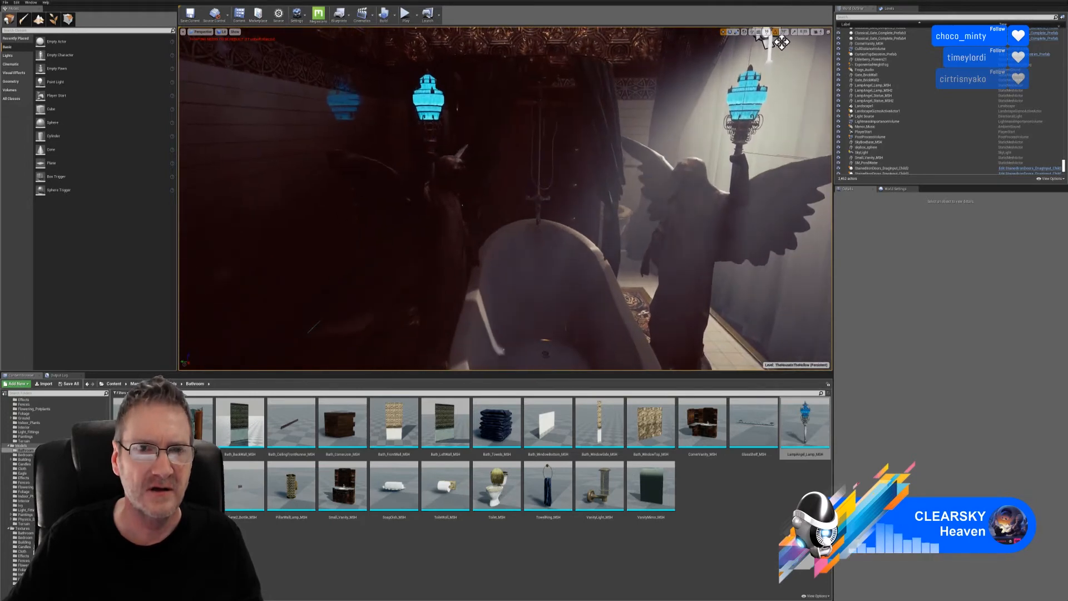
{"action": "right_click_drag", "start_coordinate": [579, 275], "coordinate": [558, 268]}
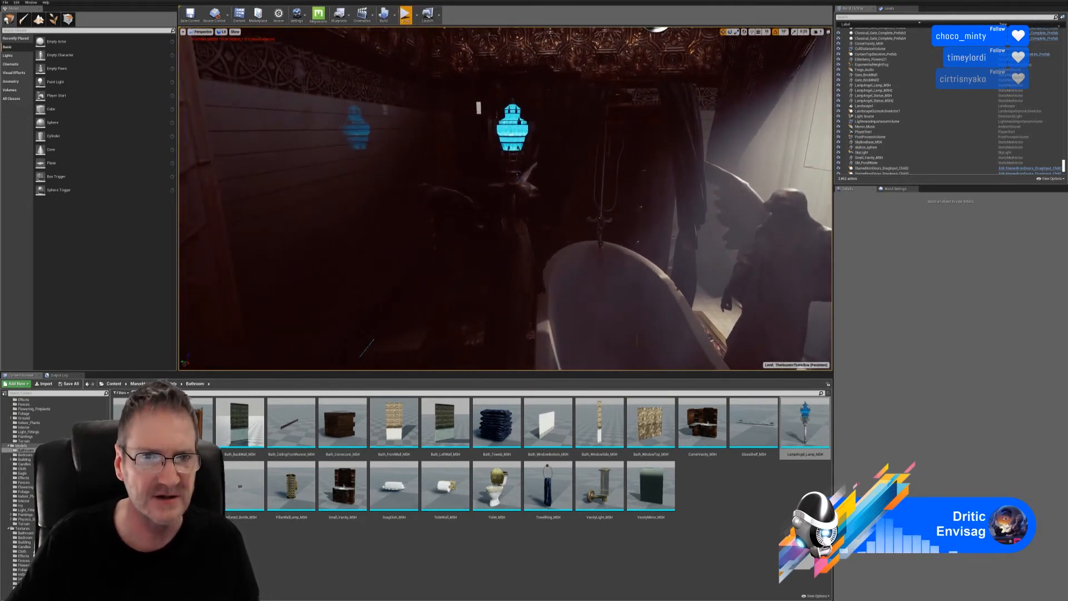
{"action": "left_click", "coordinate": [405, 15]}
{"action": "key", "text": "w"}
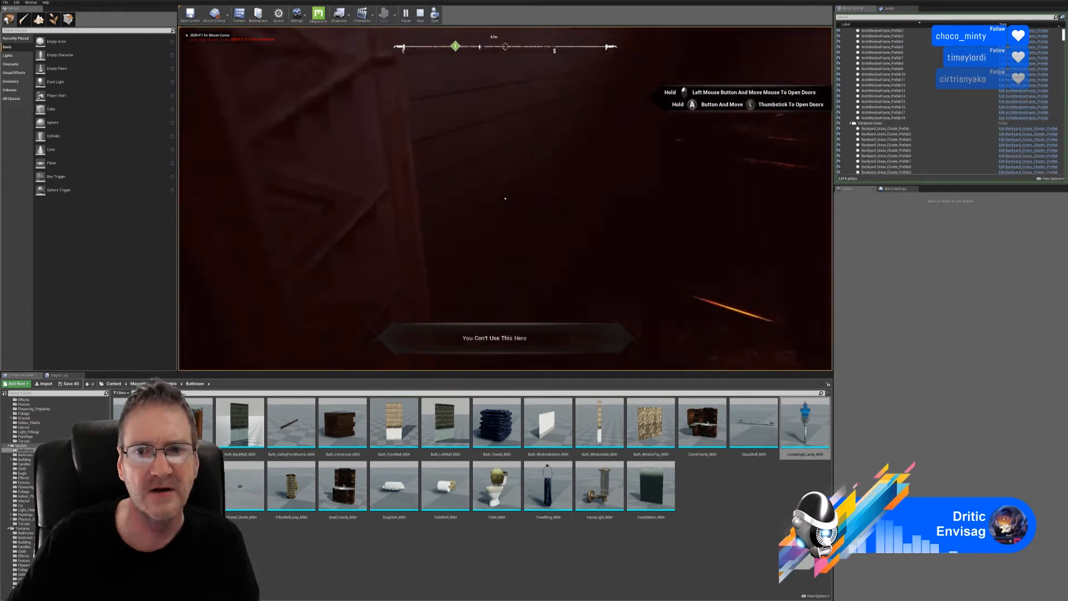
{"action": "key", "text": "w"}
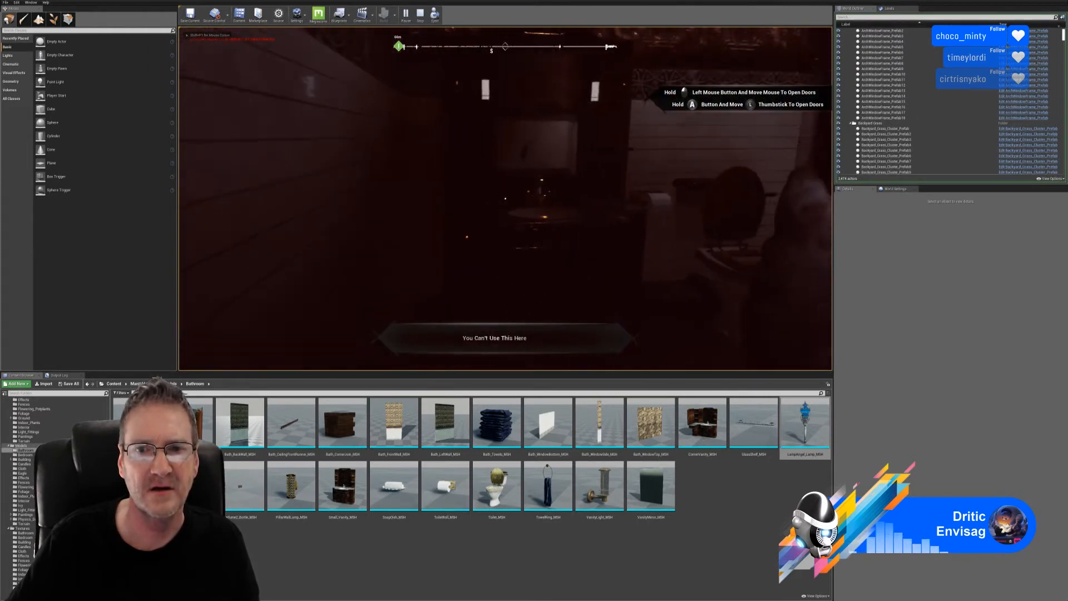
{"action": "key", "text": "s"}
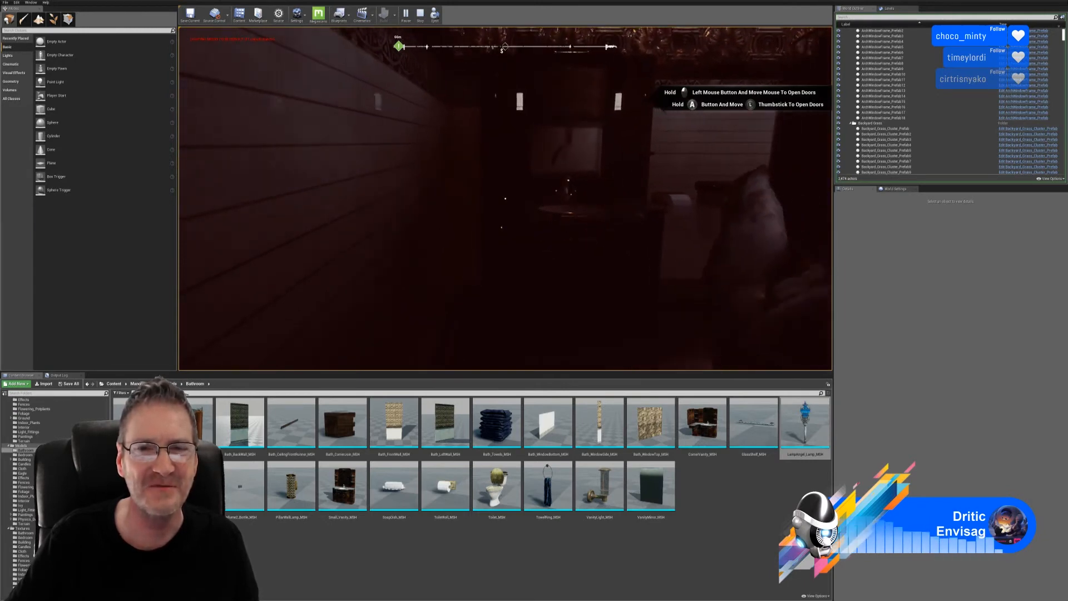
{"action": "key", "text": "s"}
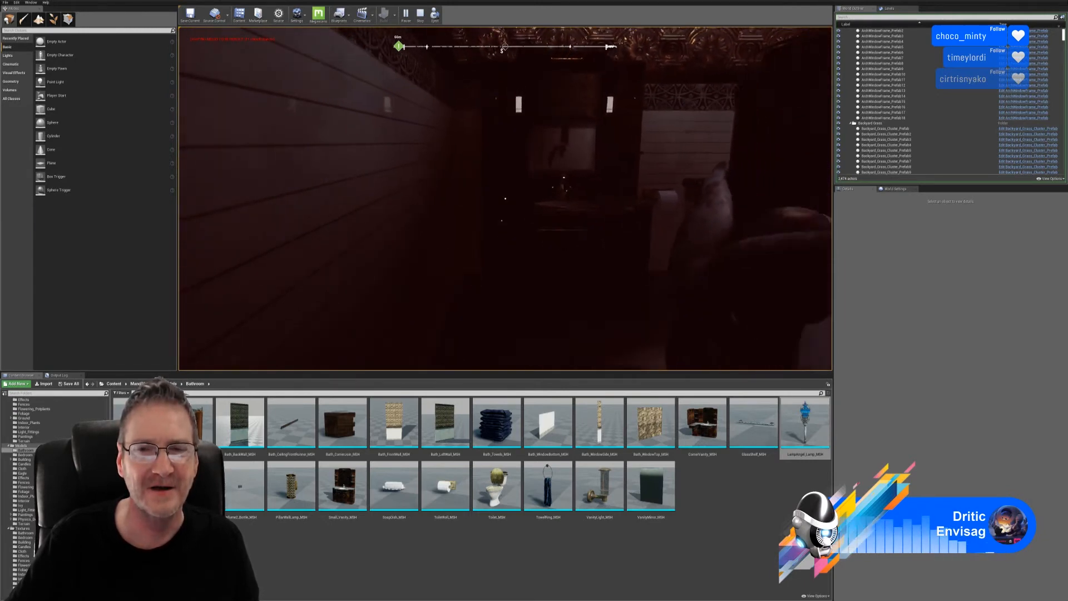
{"action": "key", "text": "s"}
{"action": "key", "text": "d"}
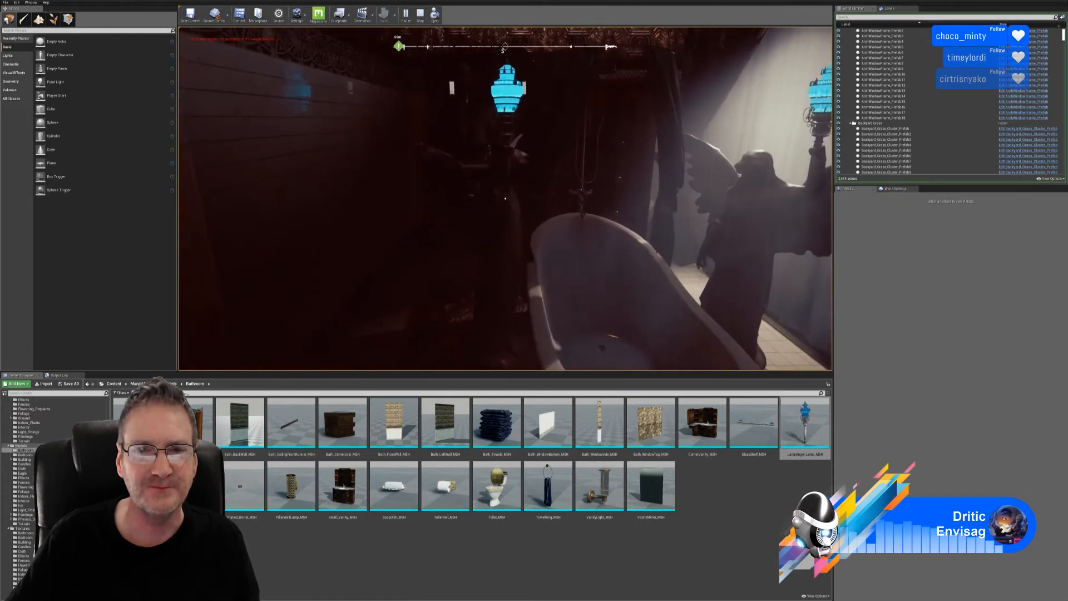
{"action": "key", "text": "a"}
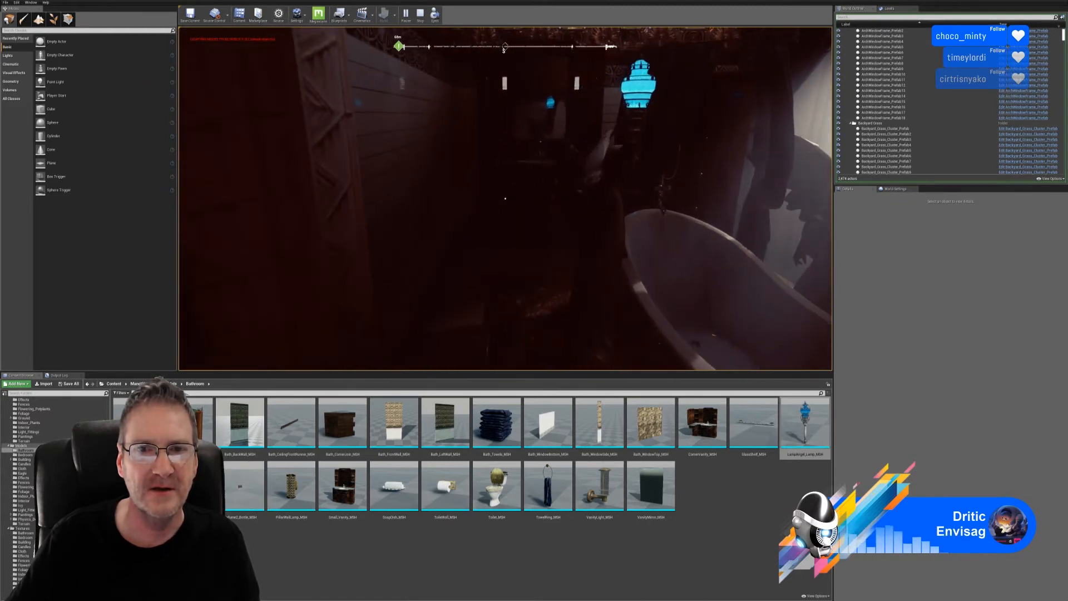
{"action": "key", "text": "d"}
{"action": "key", "text": "a"}
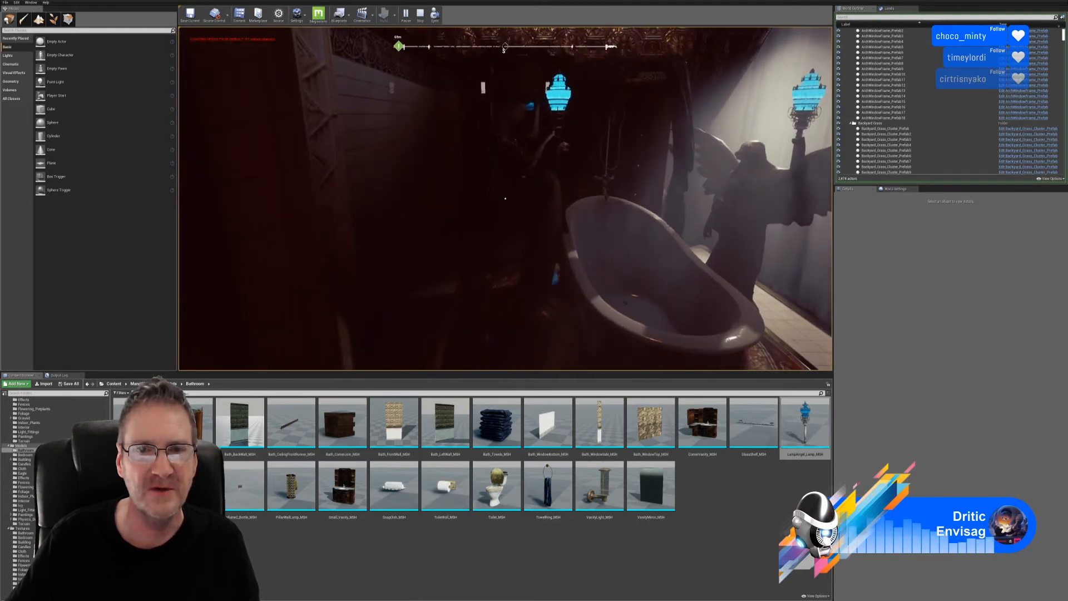
{"action": "key", "text": "w"}
{"action": "key", "text": "w"}
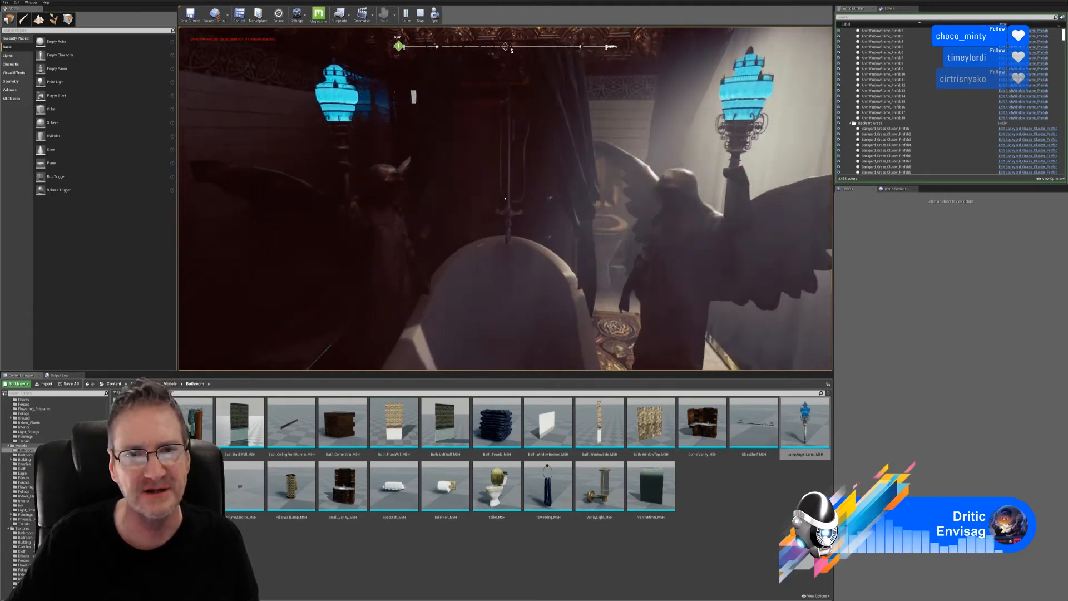
{"action": "key", "text": "w"}
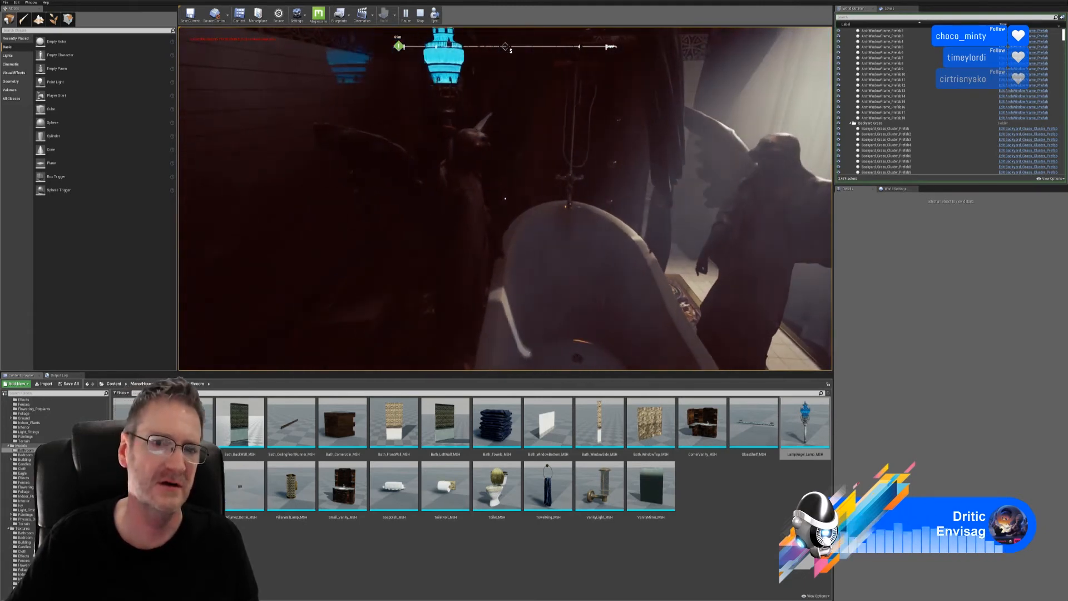
{"action": "key", "text": "Escape"}
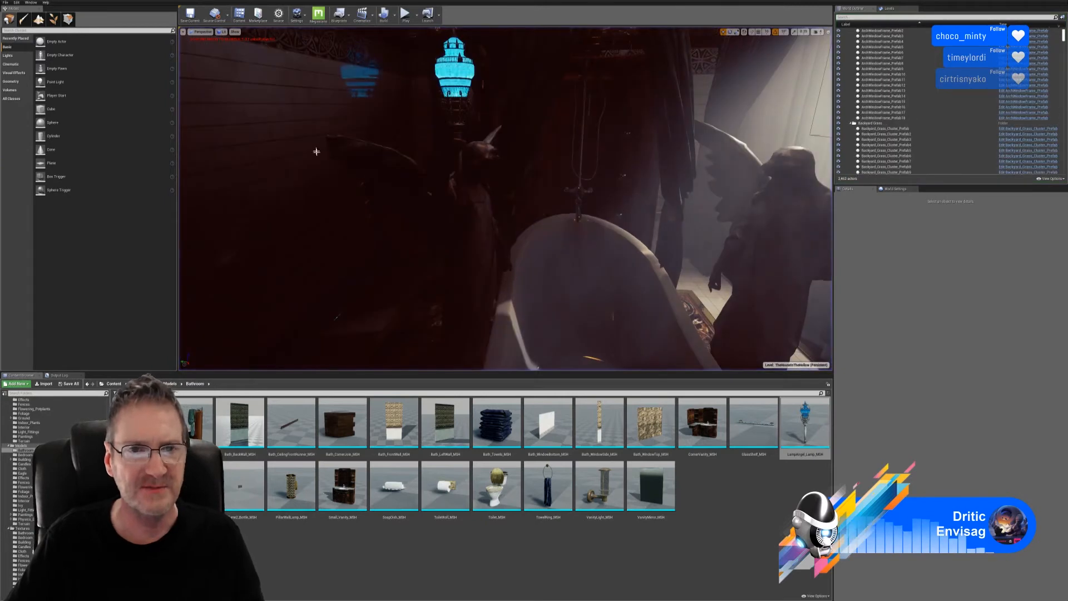
- Rotate the mirrored angel statue and its lamp together slightly around the vertical axis, bringing the lamp closer to the bathtub, and deselect them
{"action": "right_click_drag", "start_coordinate": [315, 151], "coordinate": [320, 180]}
{"action": "key", "text": "s"}
{"action": "right_click_drag", "start_coordinate": [442, 174], "coordinate": [447, 175]}
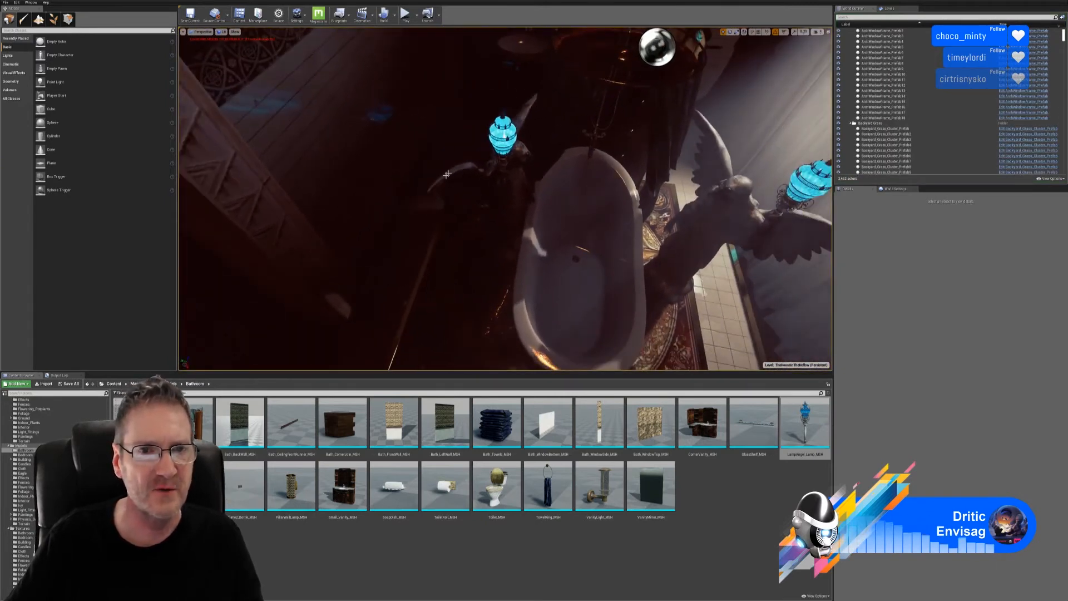
{"action": "key", "text": "s"}
{"action": "right_click_drag", "start_coordinate": [490, 224], "coordinate": [494, 232]}
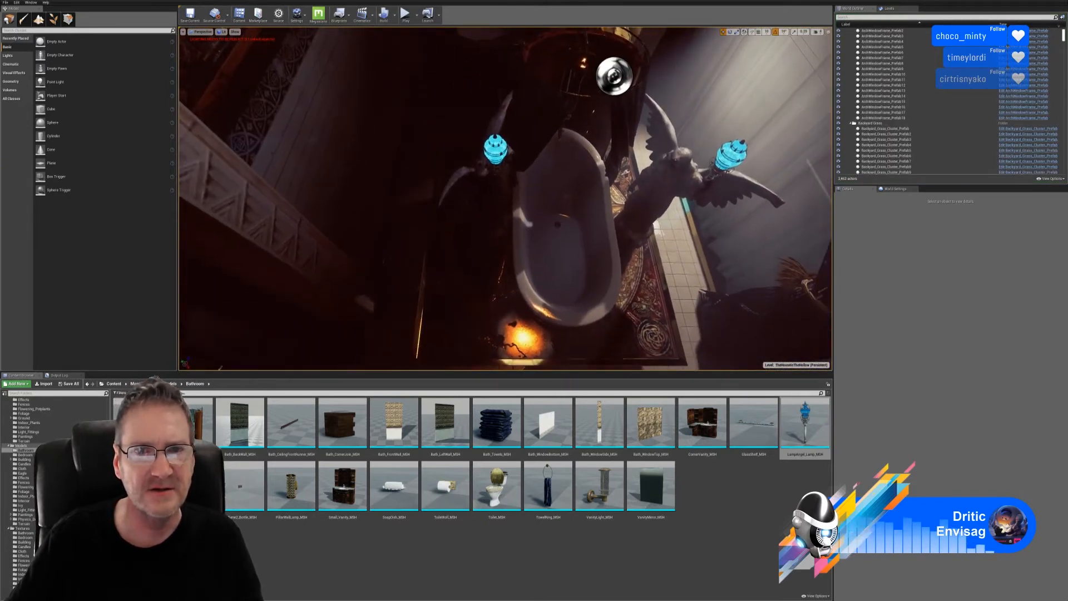
{"action": "left_click", "coordinate": [495, 179]}
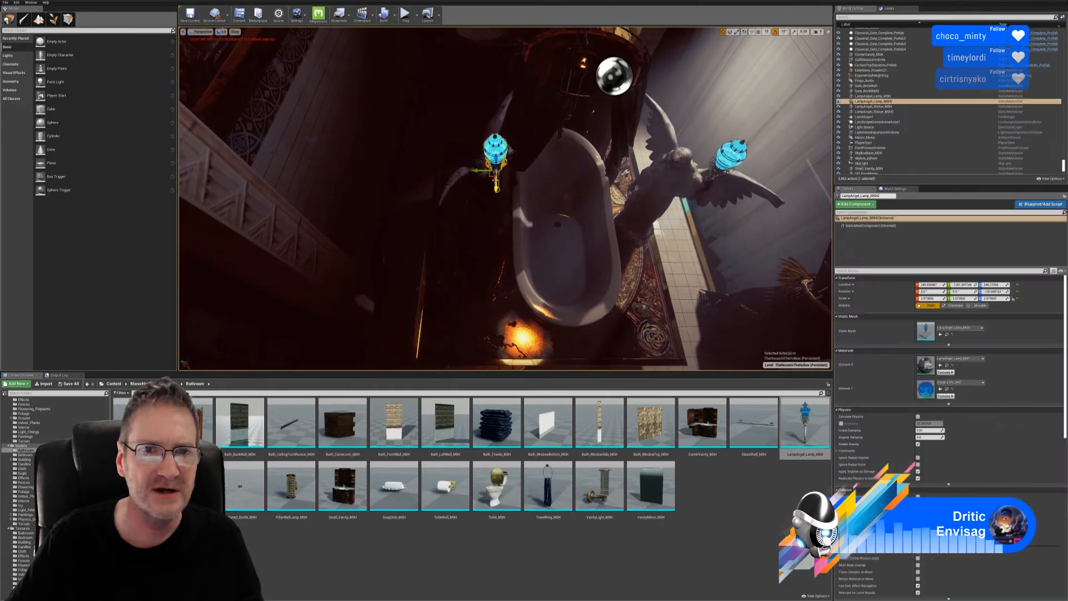
{"action": "left_click", "coordinate": [456, 176], "text": "ctrl"}
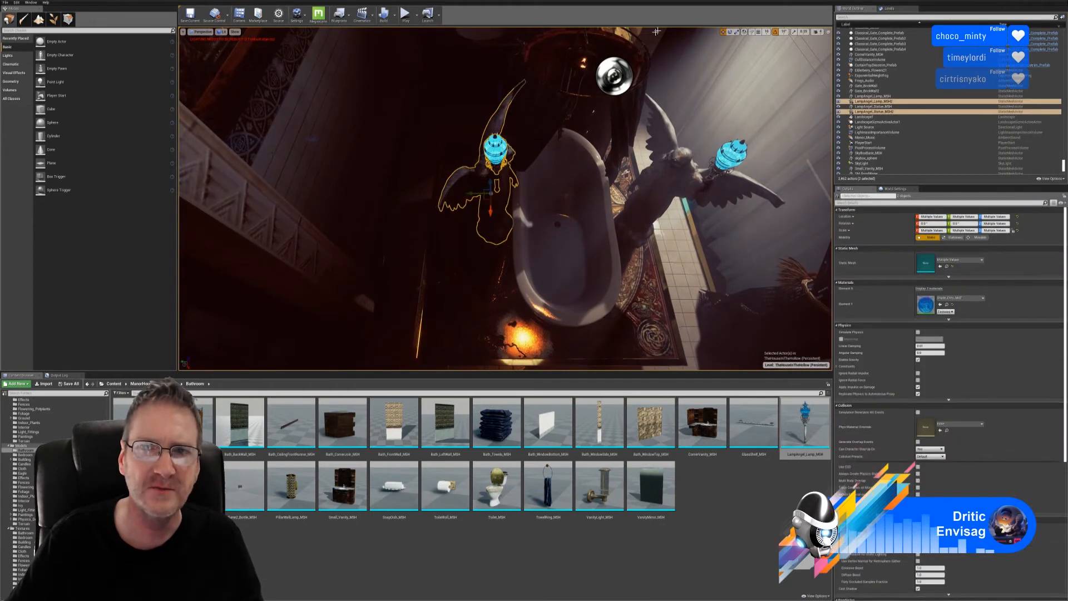
{"action": "left_click", "coordinate": [730, 32]}
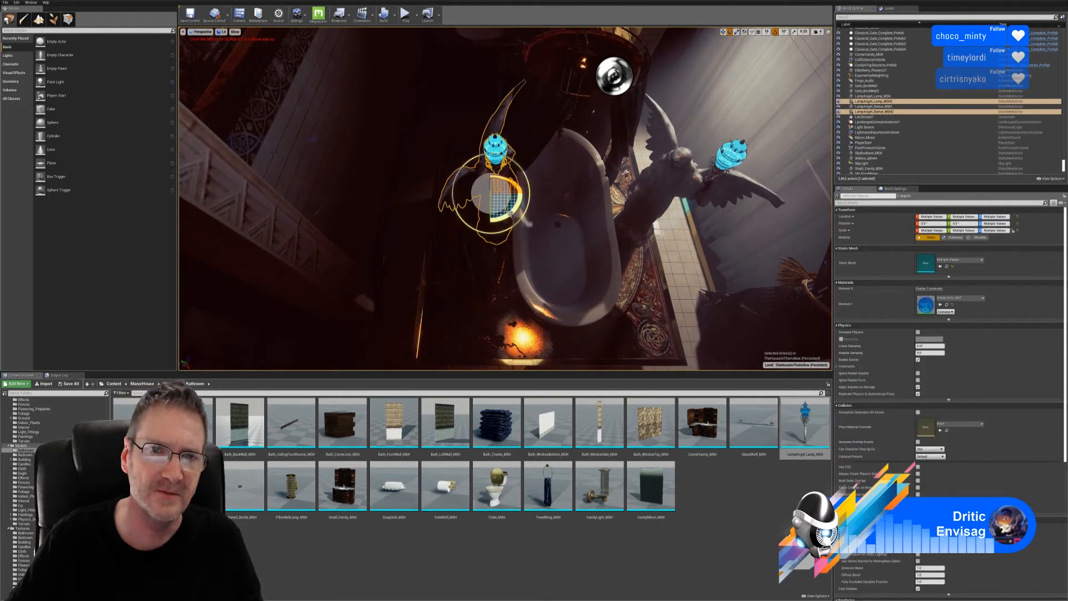
{"action": "left_click_drag", "start_coordinate": [510, 213], "coordinate": [506, 216]}
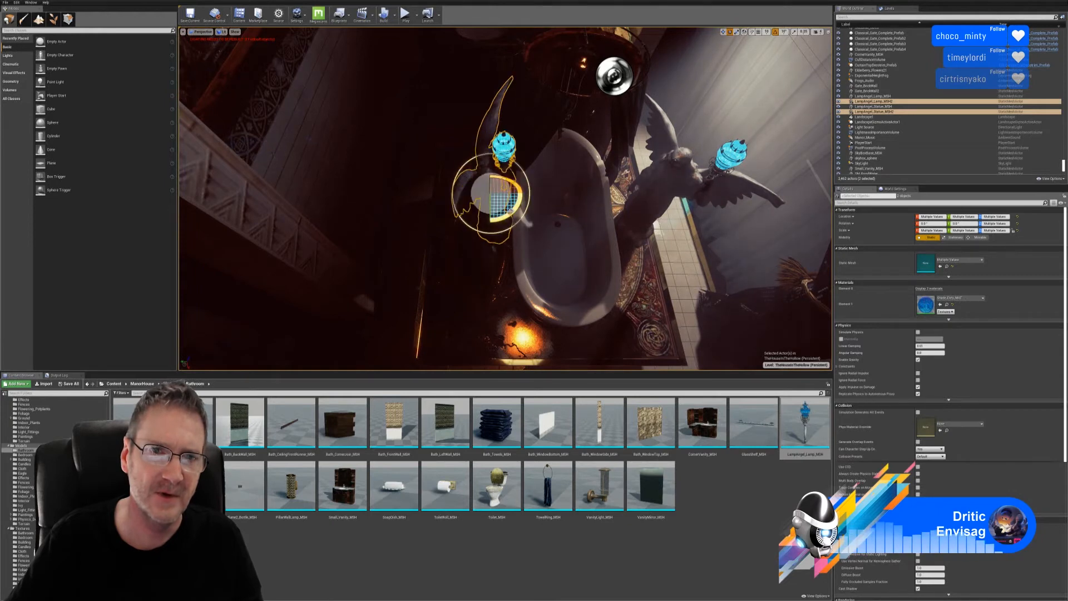
{"action": "key", "text": "Escape"}
- Play the level, walk back and forth through the gap between the side wall and the mirrored angel, and stop the play session
{"action": "right_click_drag", "start_coordinate": [506, 217], "coordinate": [452, 181]}
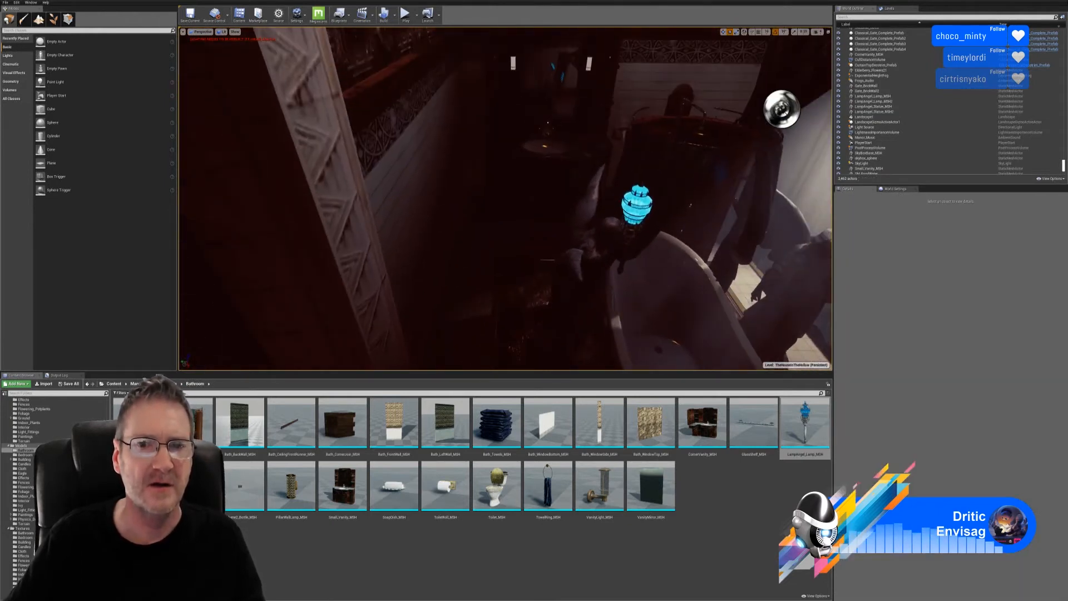
{"action": "left_click", "coordinate": [403, 15]}
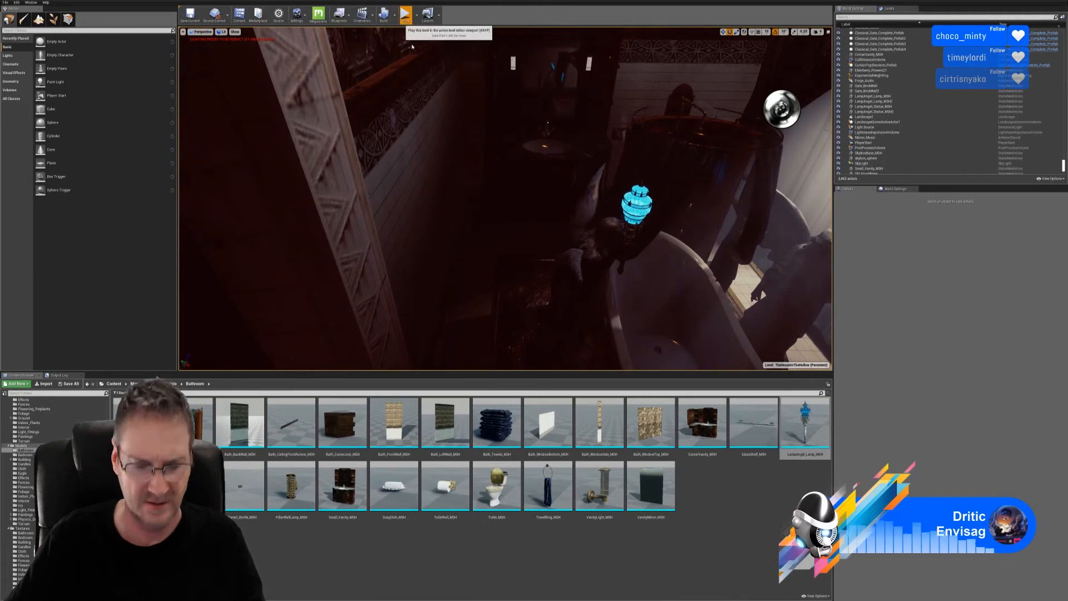
{"action": "key", "text": "w"}
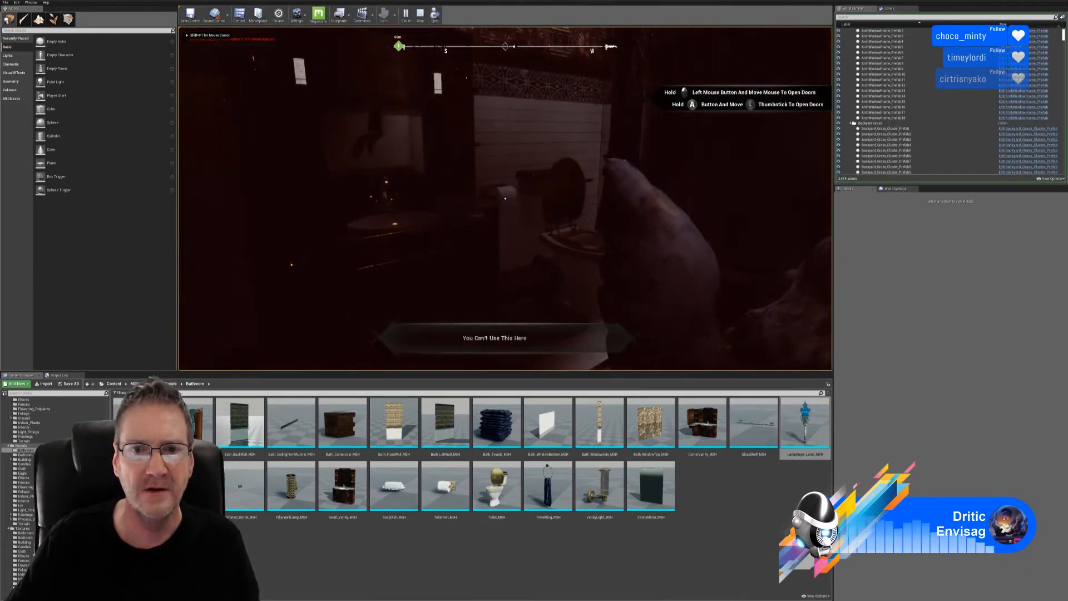
{"action": "key", "text": "w"}
{"action": "key", "text": "s"}
{"action": "key", "text": "s"}
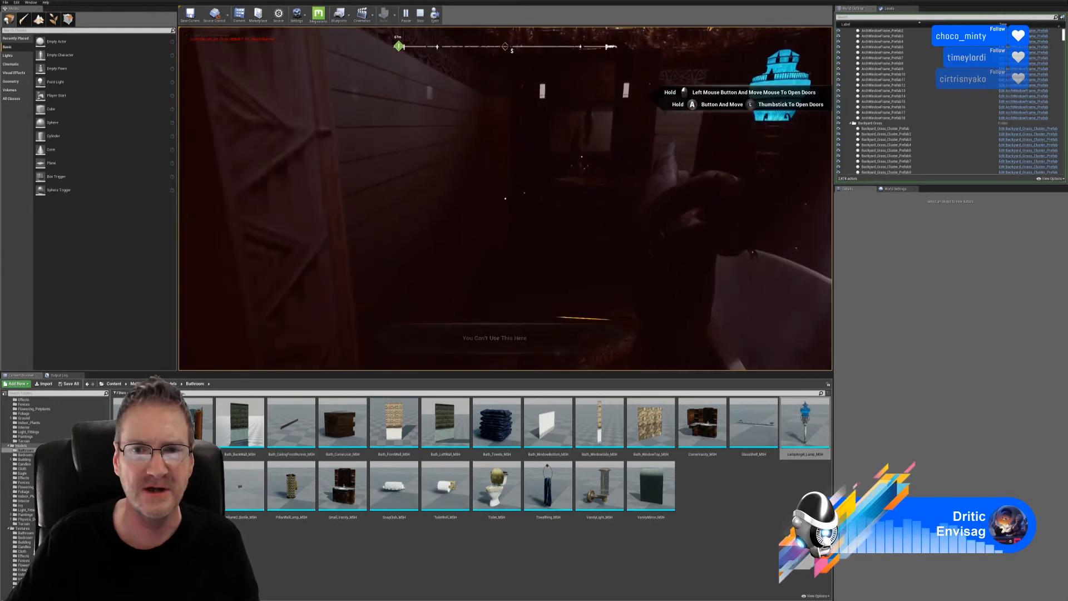
{"action": "key", "text": "w"}
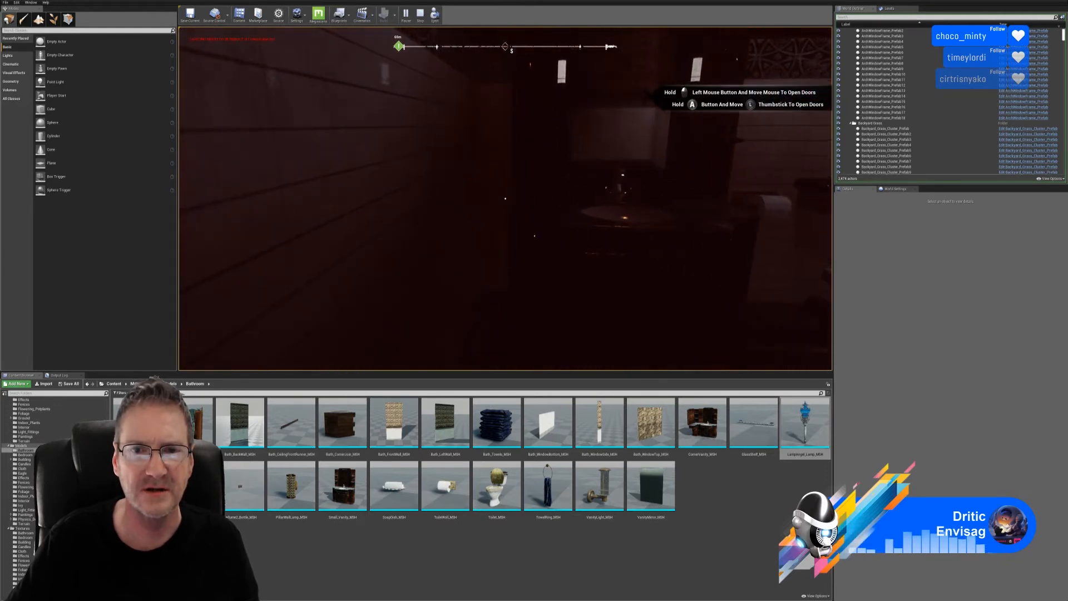
{"action": "key", "text": "s"}
{"action": "key", "text": "s"}
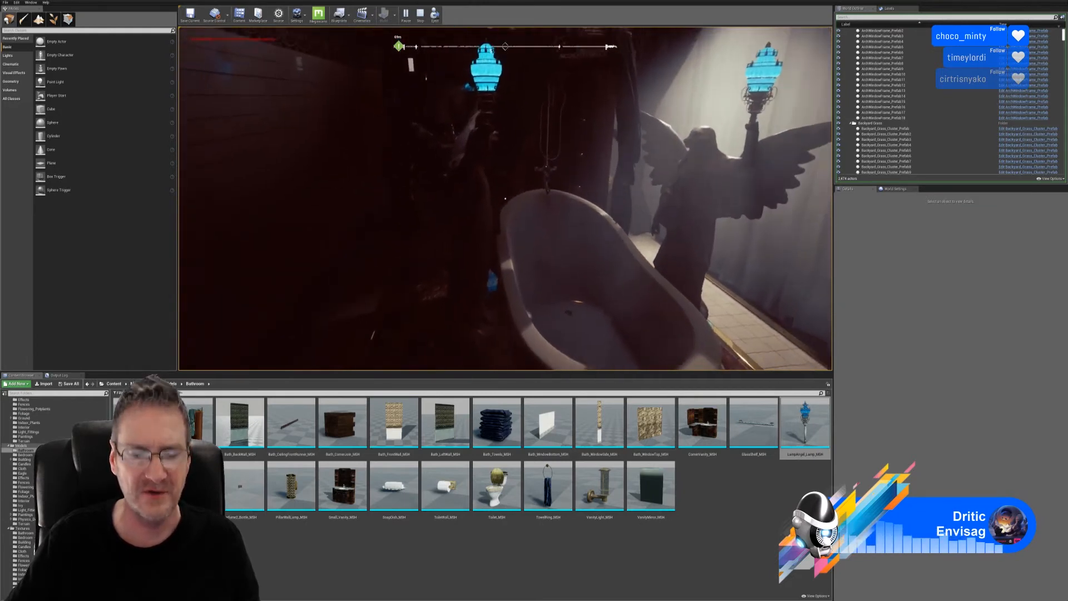
{"action": "key", "text": "s"}
{"action": "key", "text": "Escape"}
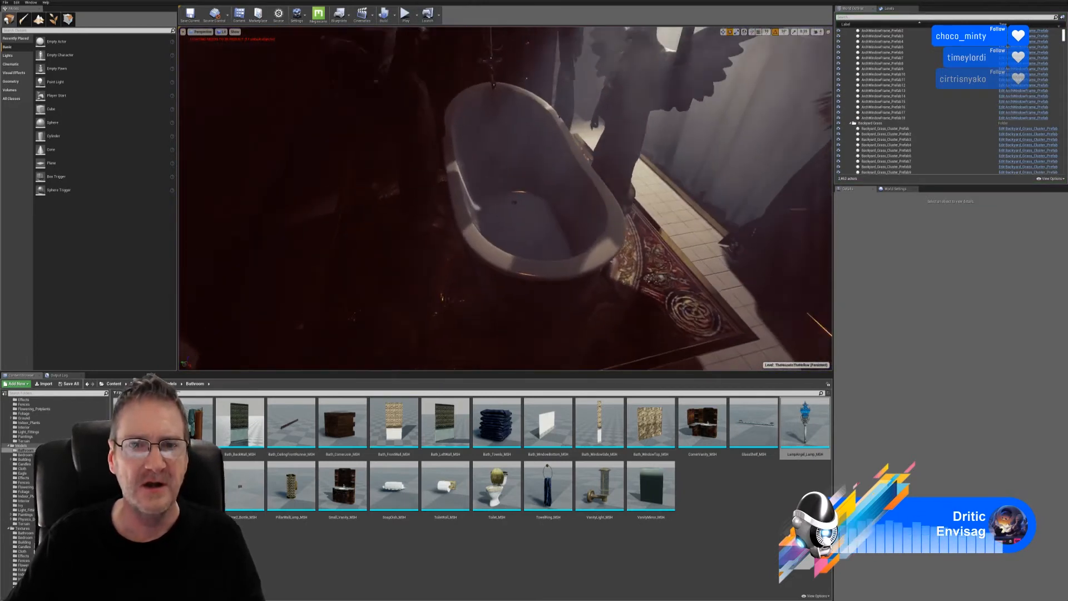
- Move the bathtub, the mirrored angel statue and its lamp together slightly away from the wall toward the other angel, and deselect them
{"action": "right_click_drag", "start_coordinate": [543, 212], "coordinate": [528, 186]}
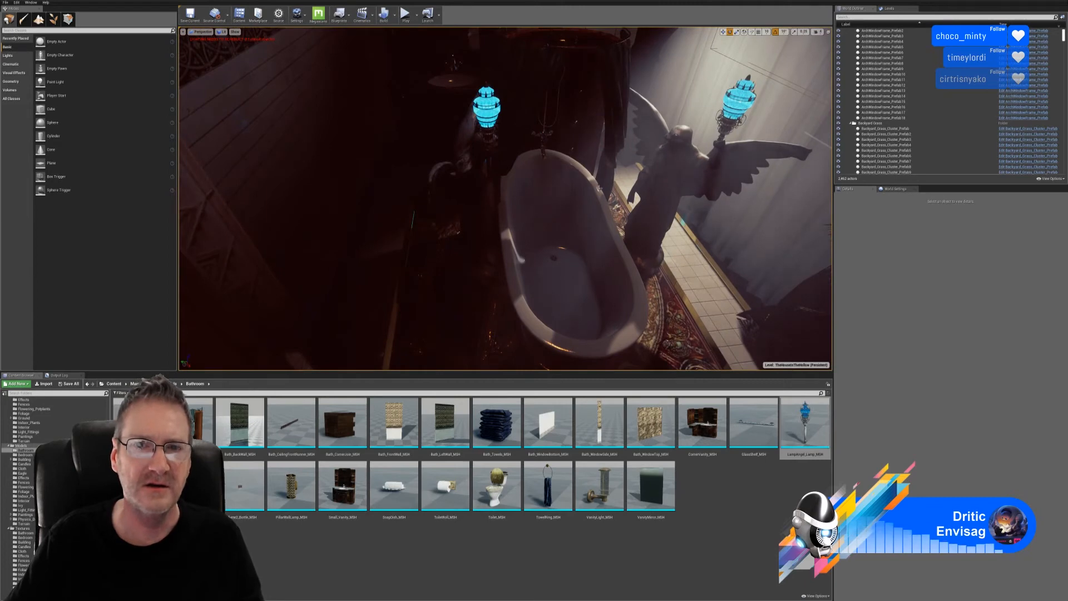
{"action": "left_click", "coordinate": [487, 209]}
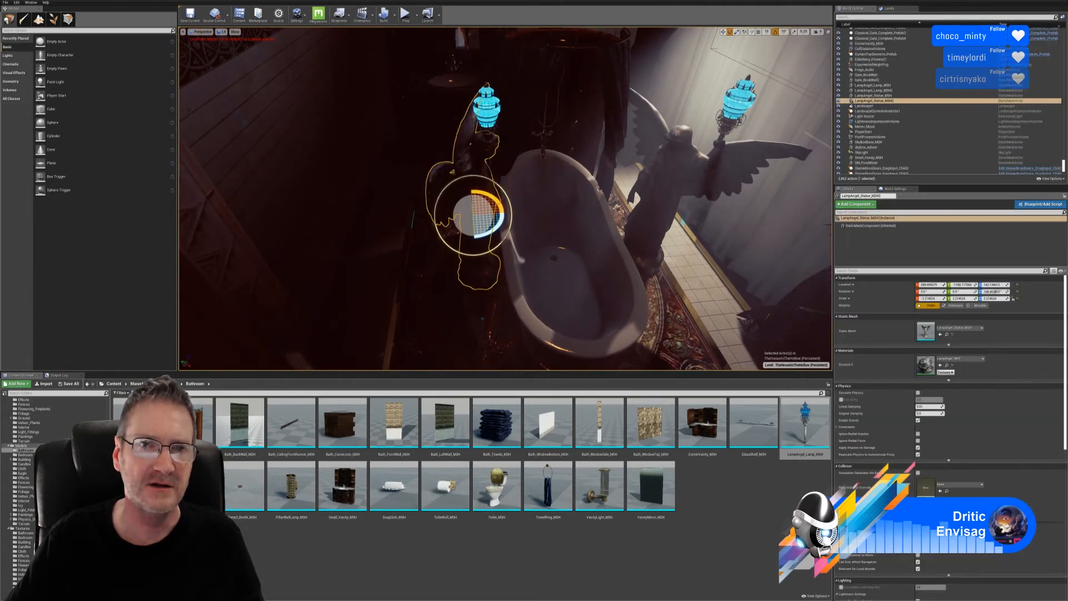
{"action": "left_click", "coordinate": [486, 113], "text": "ctrl"}
{"action": "left_click", "coordinate": [588, 184], "text": "ctrl"}
{"action": "left_click", "coordinate": [684, 178], "text": "ctrl"}
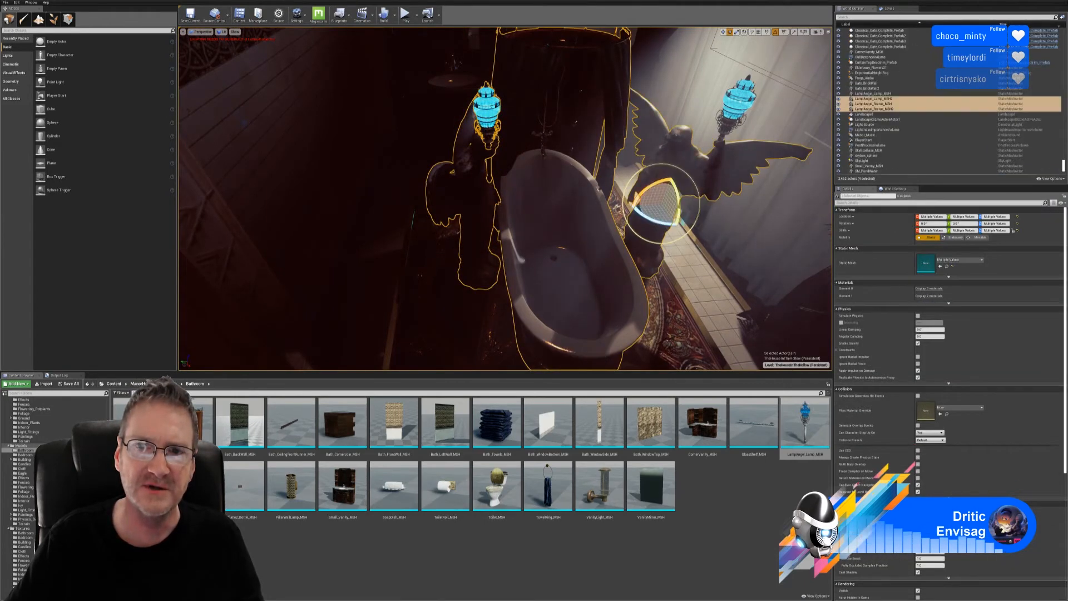
{"action": "left_click", "coordinate": [719, 168], "text": "ctrl"}
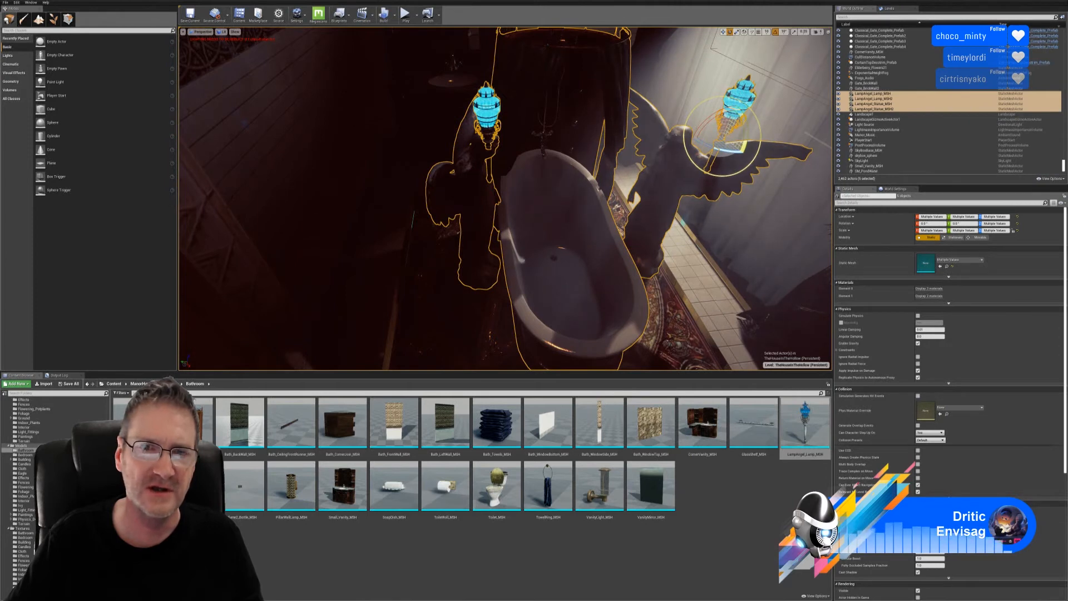
{"action": "left_click", "coordinate": [484, 207]}
{"action": "left_click", "coordinate": [467, 191], "text": "ctrl"}
{"action": "left_click", "coordinate": [485, 117], "text": "ctrl"}
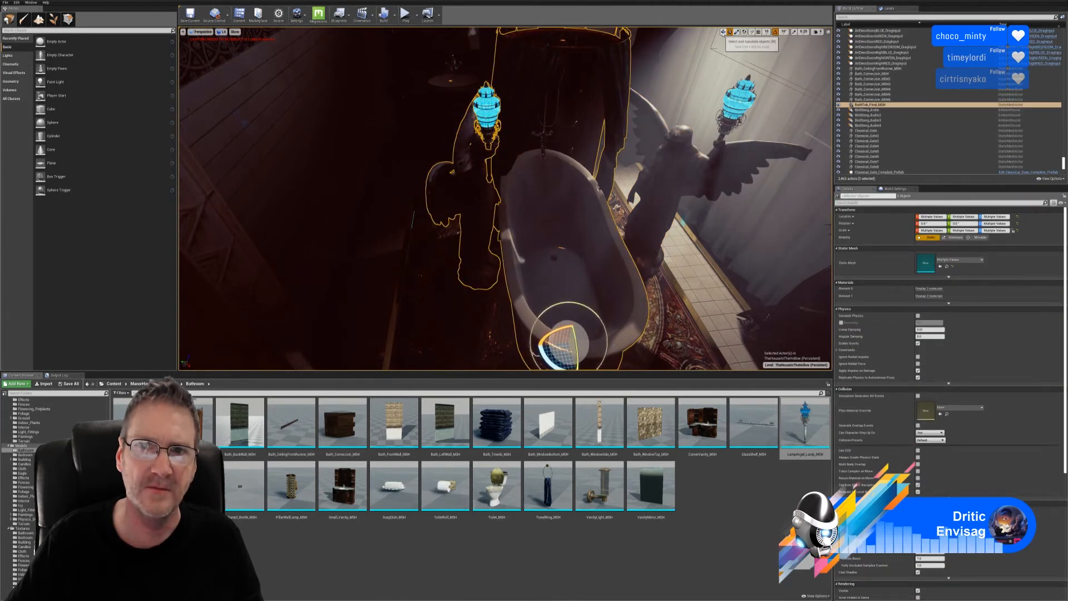
{"action": "key", "text": "w"}
{"action": "left_click_drag", "start_coordinate": [550, 341], "coordinate": [564, 346]}
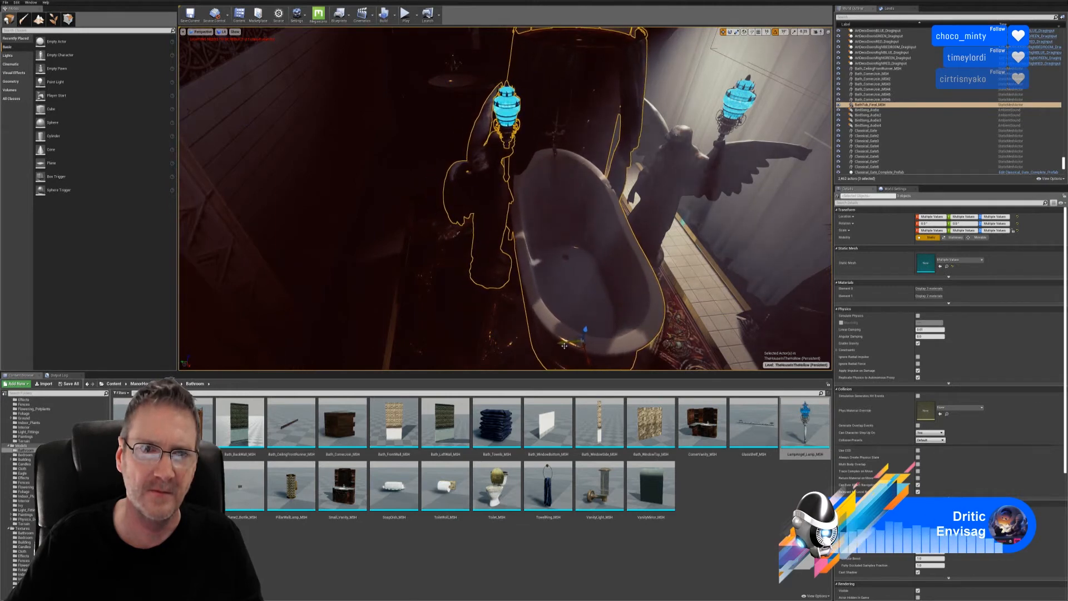
{"action": "key", "text": "Escape"}
- Play the level, walk behind and around both angels to check the clearance after shifting the bathtub, and stop the play session
{"action": "right_click_drag", "start_coordinate": [564, 333], "coordinate": [600, 245]}
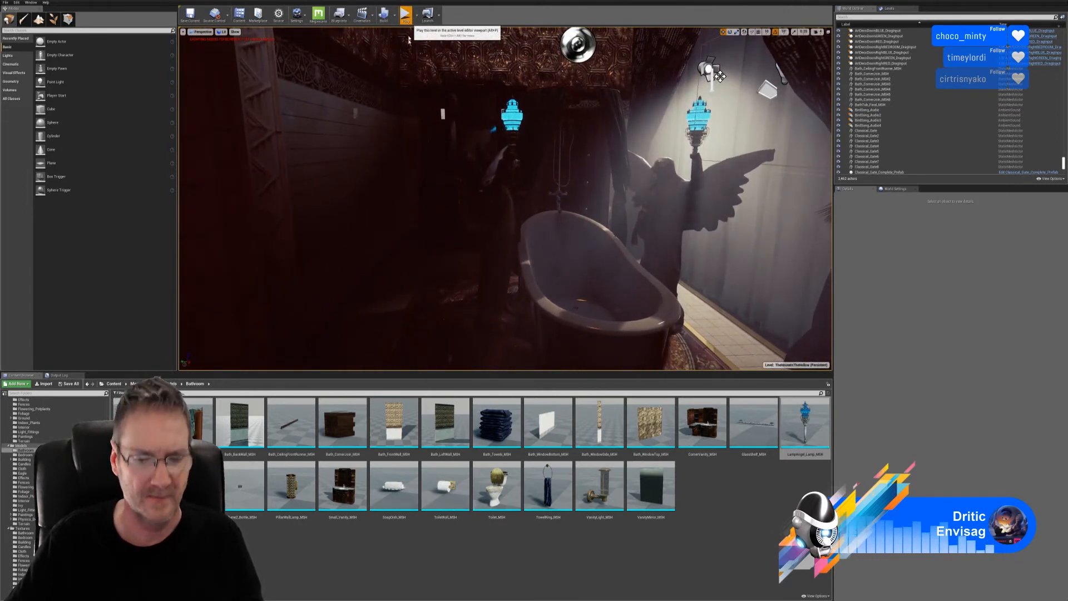
{"action": "left_click", "coordinate": [405, 15]}
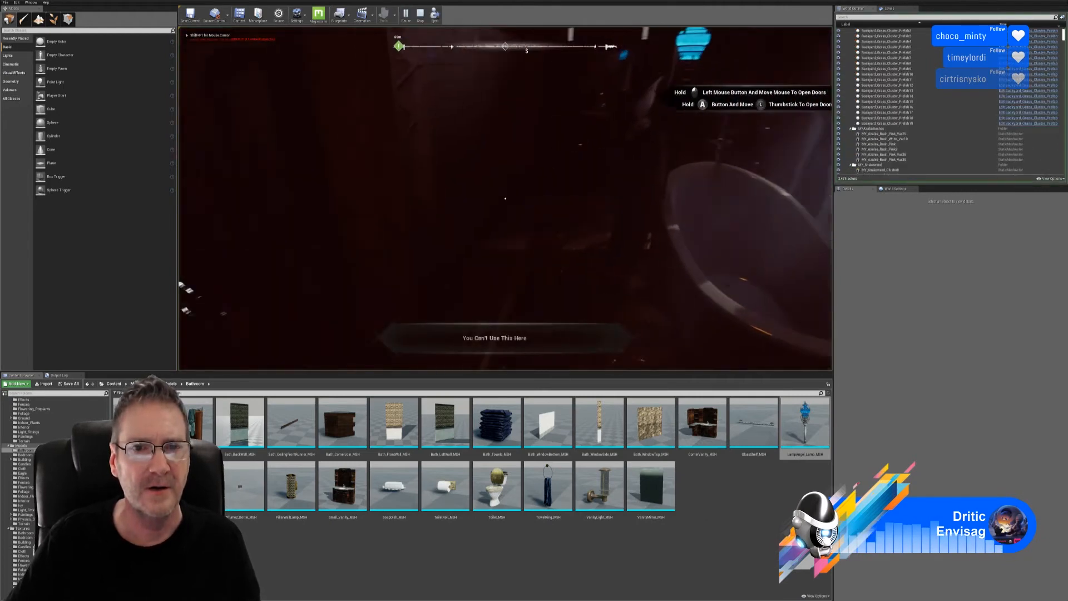
{"action": "key", "text": "w"}
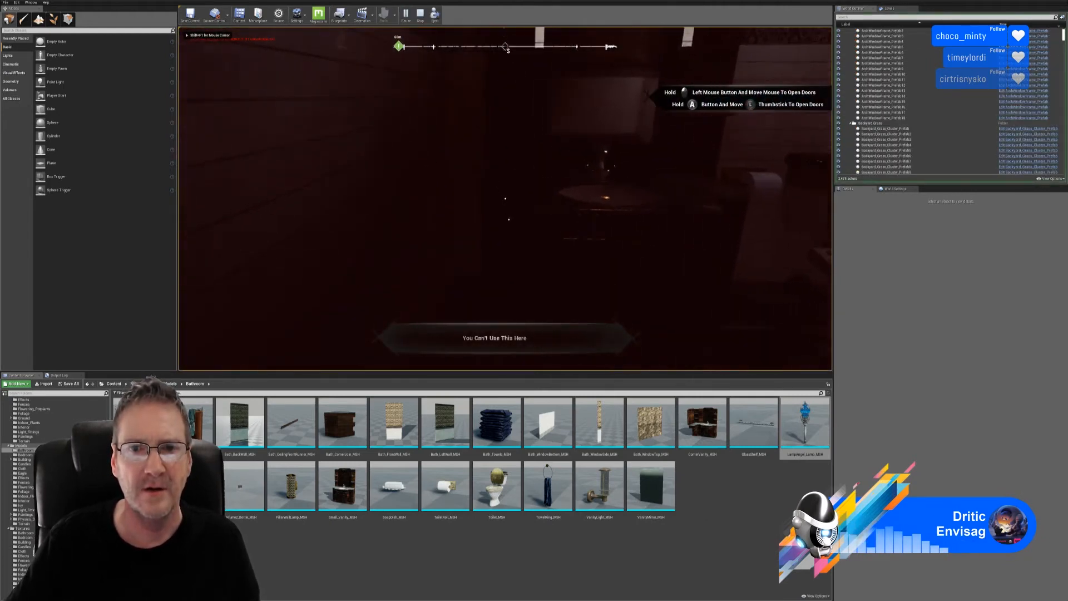
{"action": "key", "text": "w"}
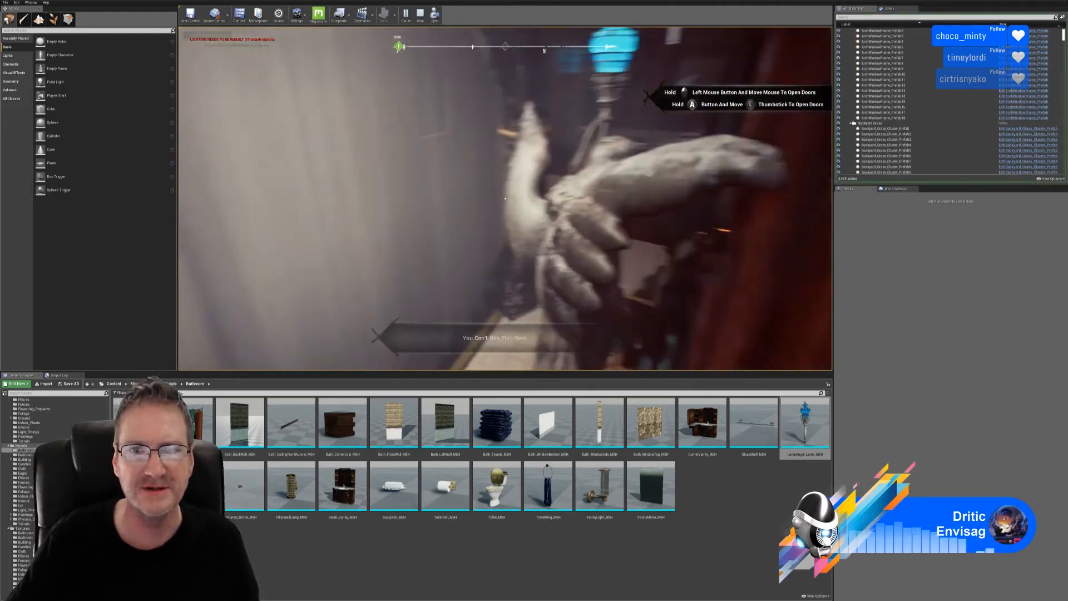
{"action": "key", "text": "w"}
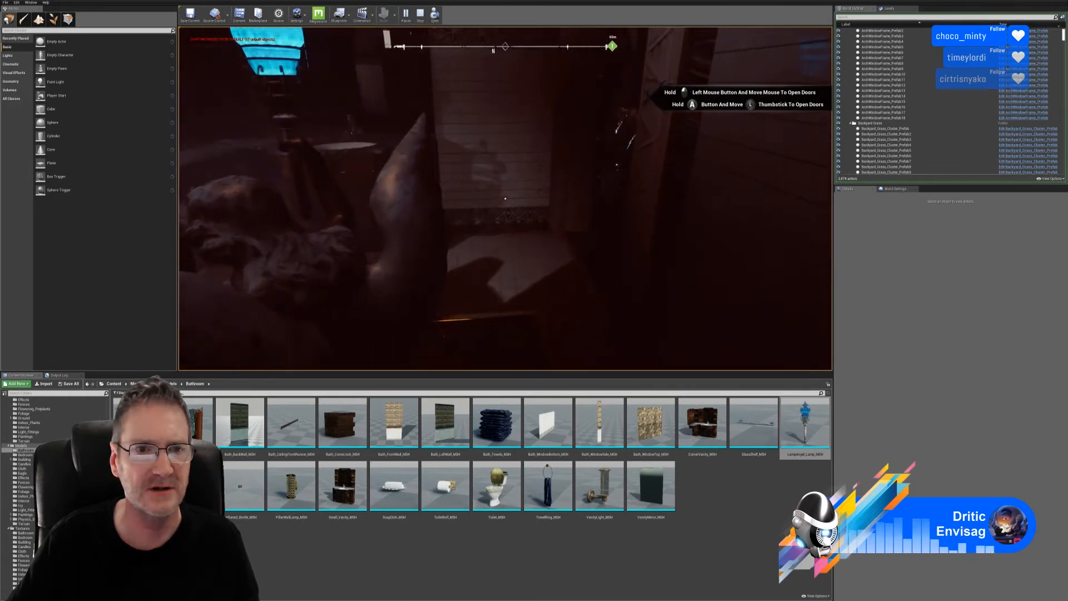
{"action": "key", "text": "w"}
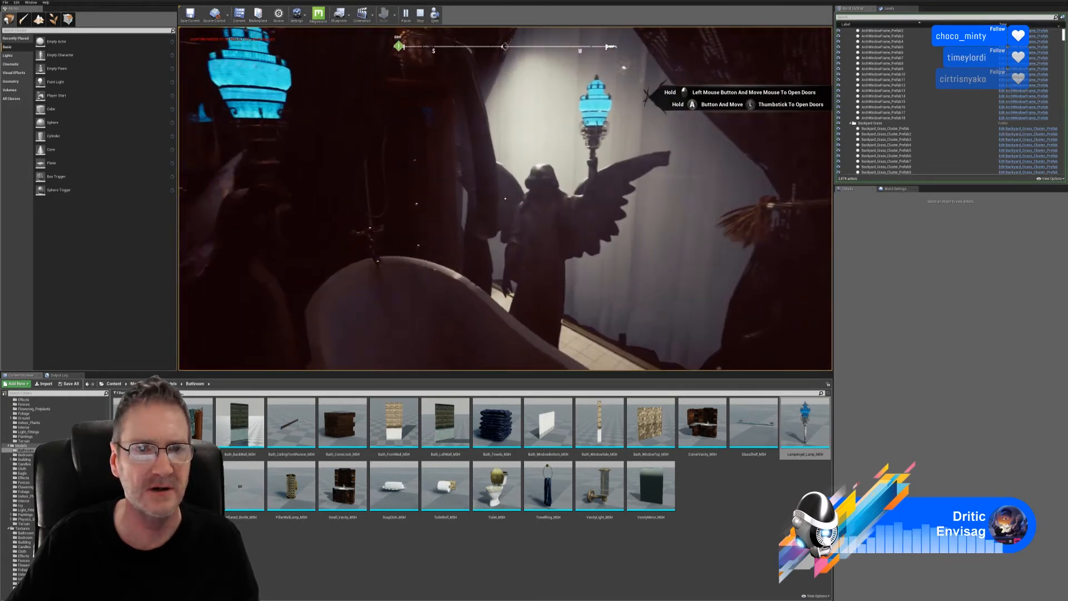
{"action": "key", "text": "s"}
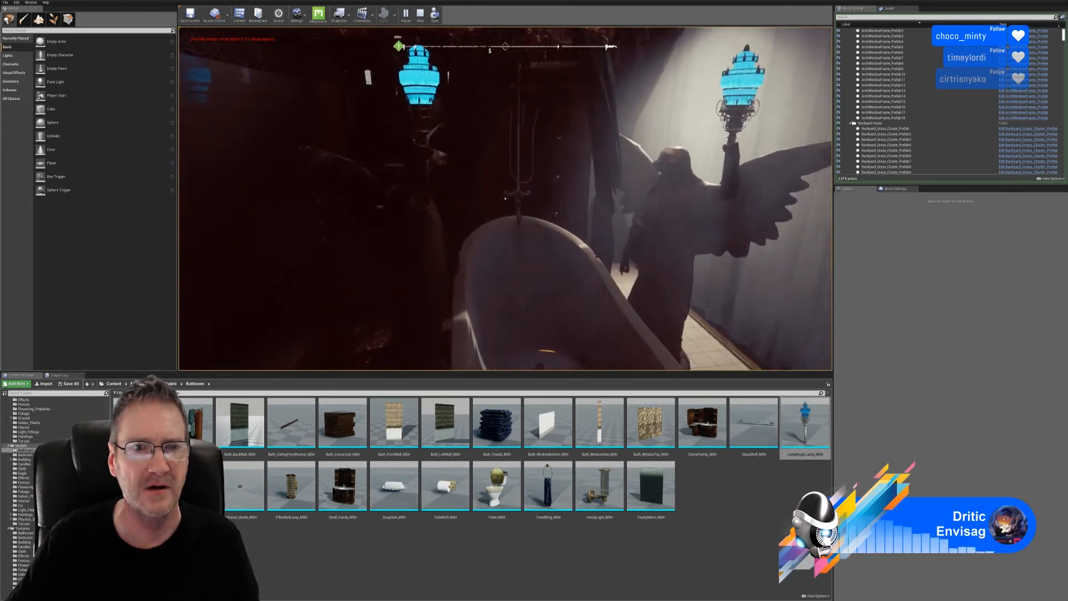
{"action": "key", "text": "Escape"}
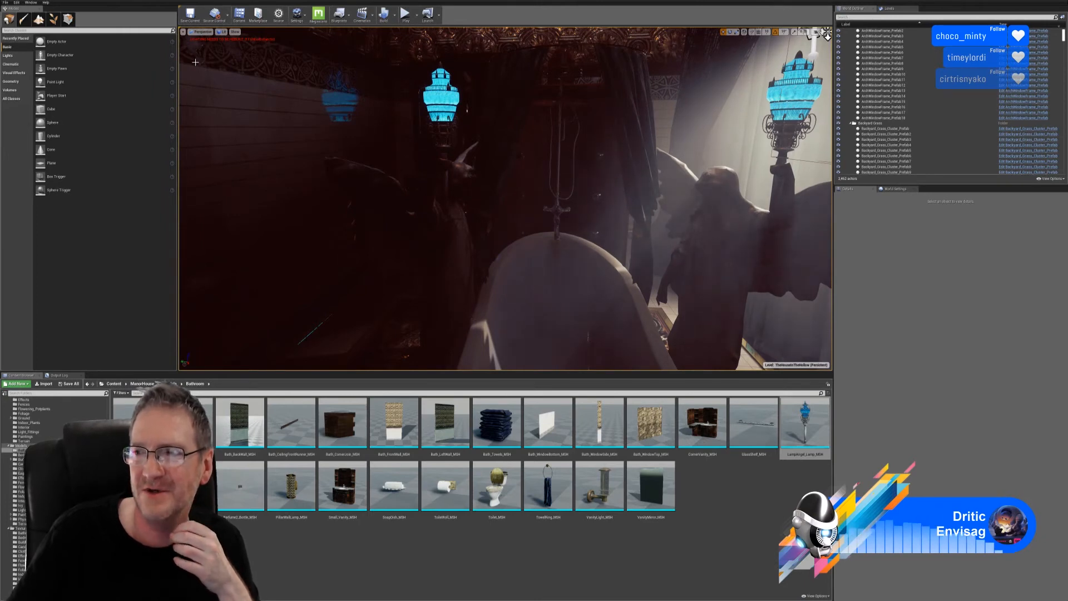
- Examine the bathtub and the lamp-holding angel pair in the editor viewport from close up and from farther back
{"action": "right_click_drag", "start_coordinate": [481, 206], "coordinate": [634, 207]}
{"action": "key", "text": "w"}
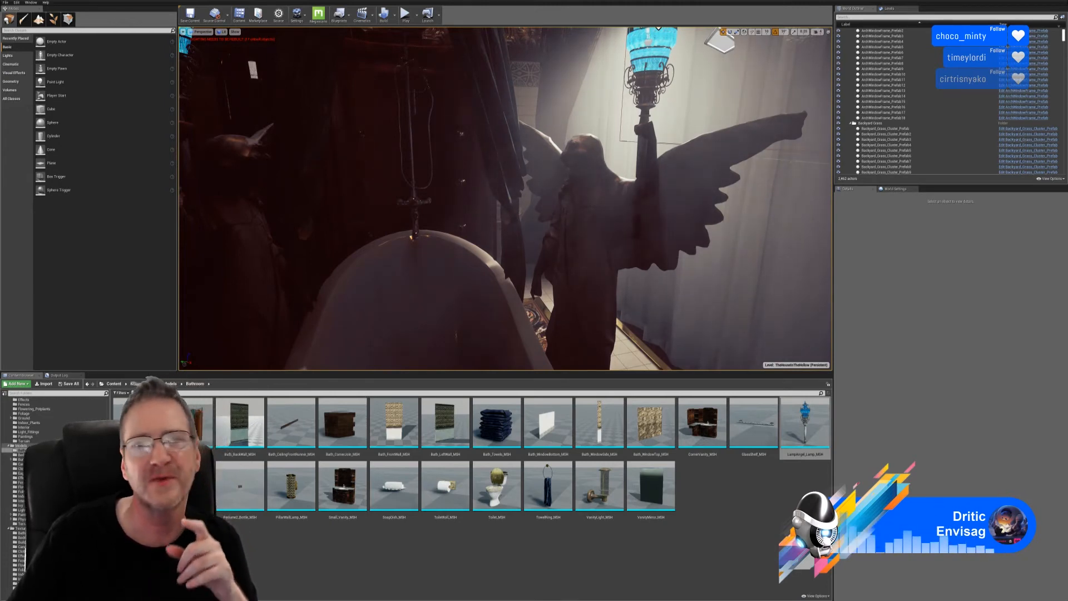
{"action": "key", "text": "s"}
{"action": "mouse_move", "coordinate": [461, 208]}
{"action": "right_mouse_down"}
{"action": "mouse_move", "coordinate": [449, 211]}
{"action": "mouse_move", "coordinate": [445, 251]}
{"action": "mouse_move", "coordinate": [425, 253]}
{"action": "mouse_move", "coordinate": [436, 247]}
{"action": "mouse_move", "coordinate": [428, 218]}
{"action": "mouse_move", "coordinate": [426, 251]}
{"action": "mouse_move", "coordinate": [458, 207]}
{"action": "right_mouse_up"}
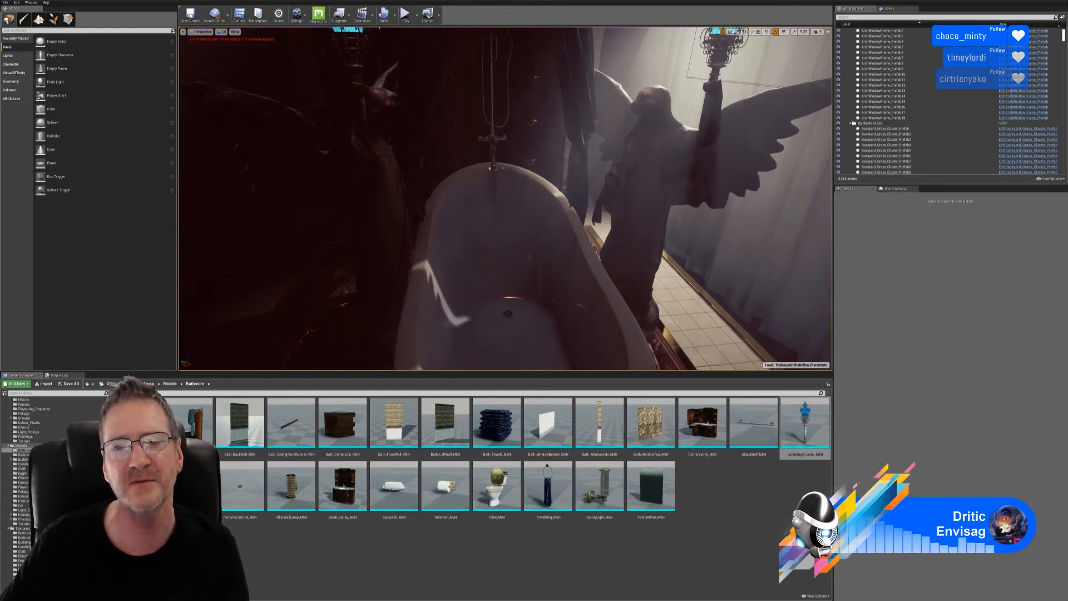
{"action": "mouse_move", "coordinate": [505, 199]}
{"action": "right_mouse_down"}
{"action": "mouse_move", "coordinate": [465, 217]}
{"action": "mouse_move", "coordinate": [482, 222]}
{"action": "mouse_move", "coordinate": [473, 232]}
{"action": "mouse_move", "coordinate": [514, 186]}
{"action": "mouse_move", "coordinate": [493, 189]}
{"action": "right_mouse_up"}
{"action": "key", "text": "s"}
{"action": "key", "text": "s"}
{"action": "key", "text": "w"}
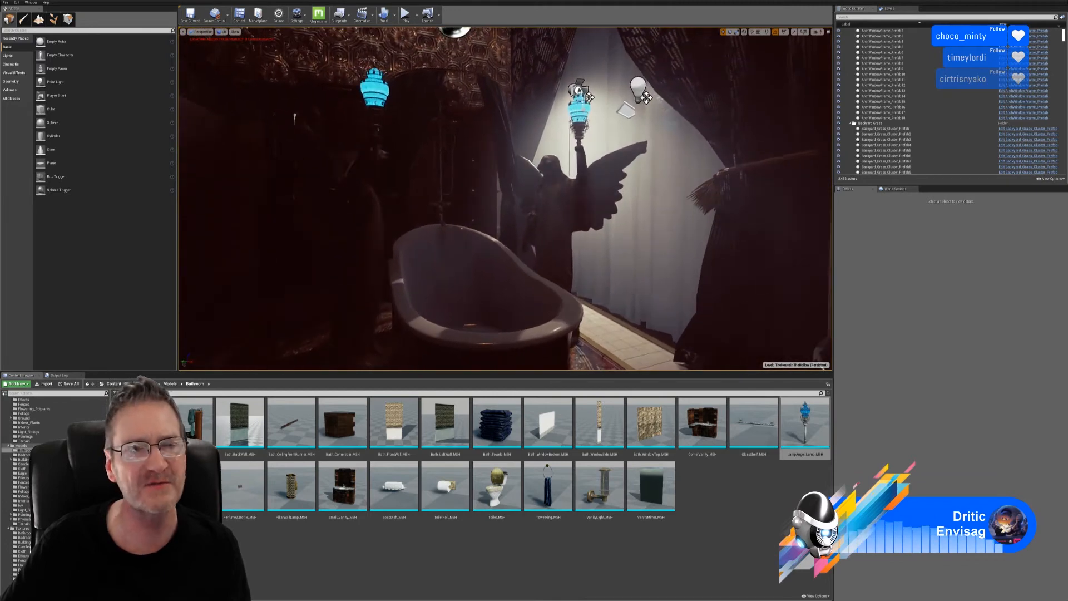
{"action": "key", "text": "w"}
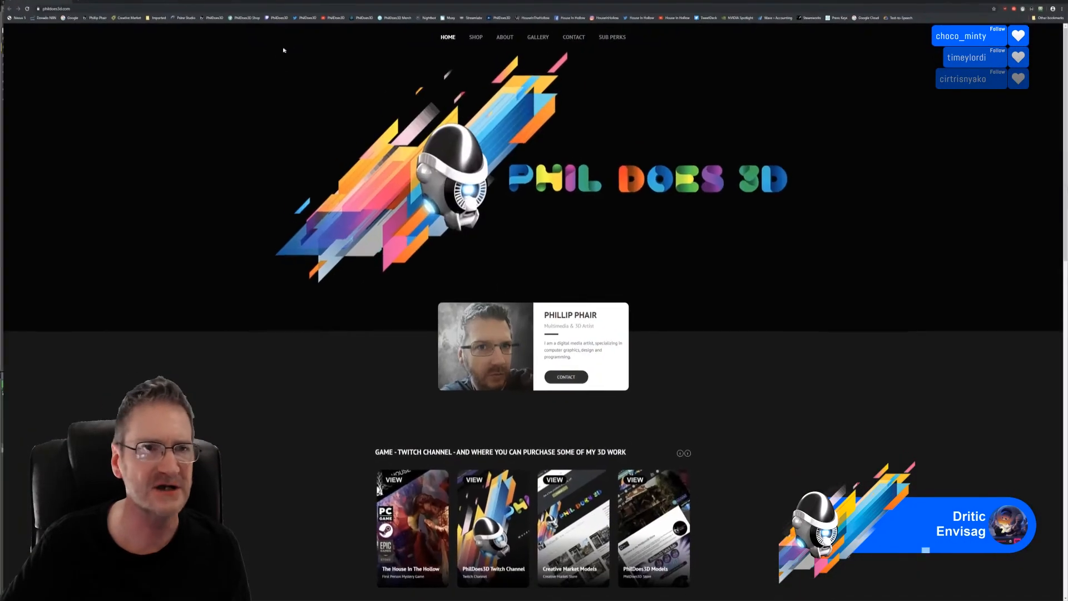
- Switch to the browser, open Creative Market and view the preview images of the Baroque Terrace model
{"action": "left_click", "coordinate": [125, 16]}
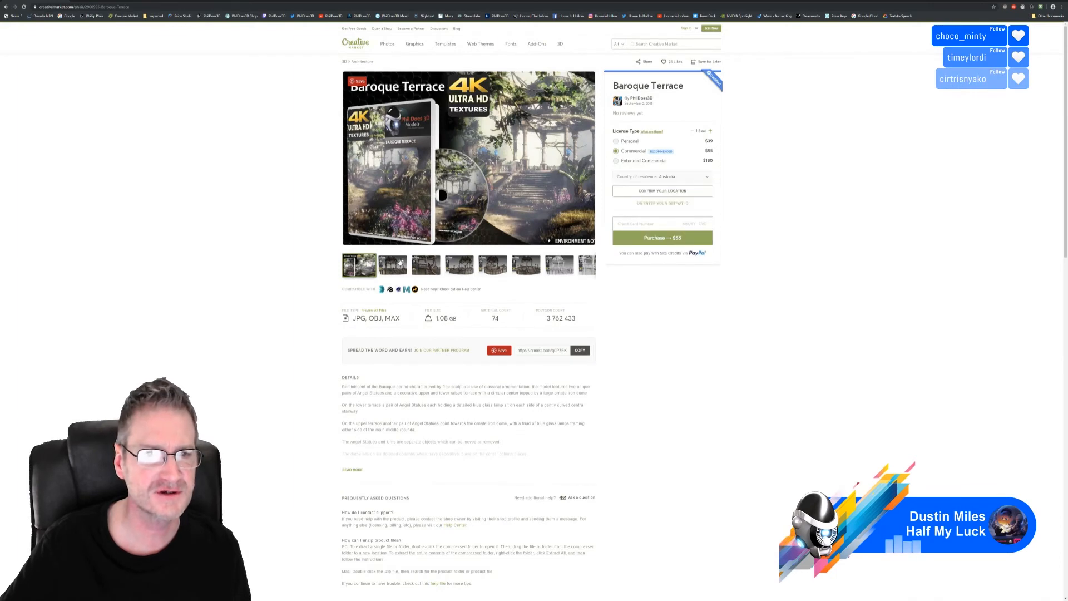
{"action": "left_click", "coordinate": [401, 261]}
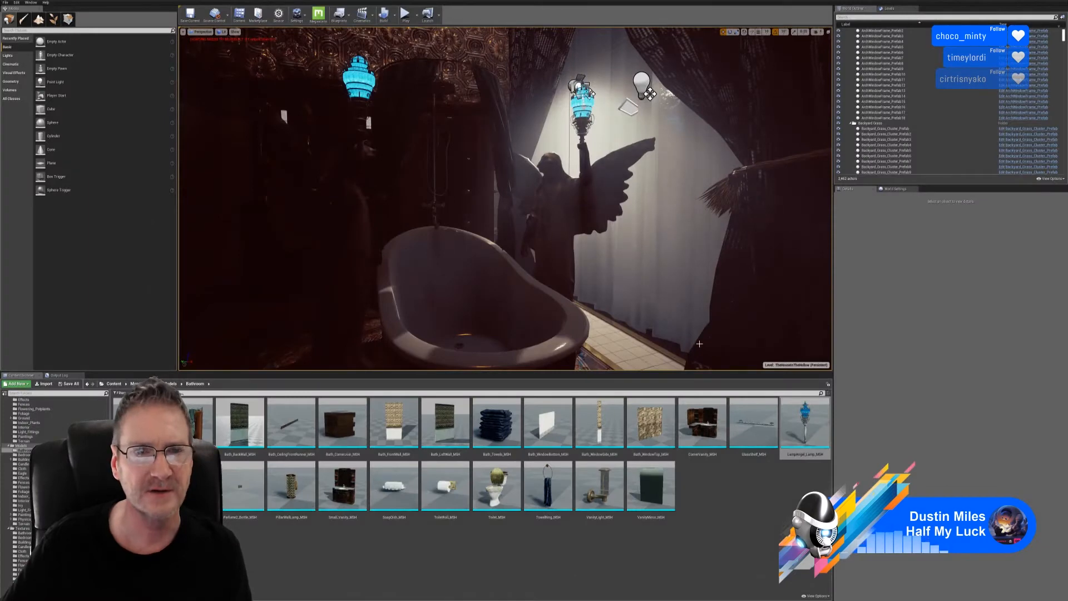
- Return to Unreal Editor, play the level, walk around the bathtub to inspect both angels and their lamps, and end the play session
{"action": "right_click_drag", "start_coordinate": [504, 198], "coordinate": [518, 165]}
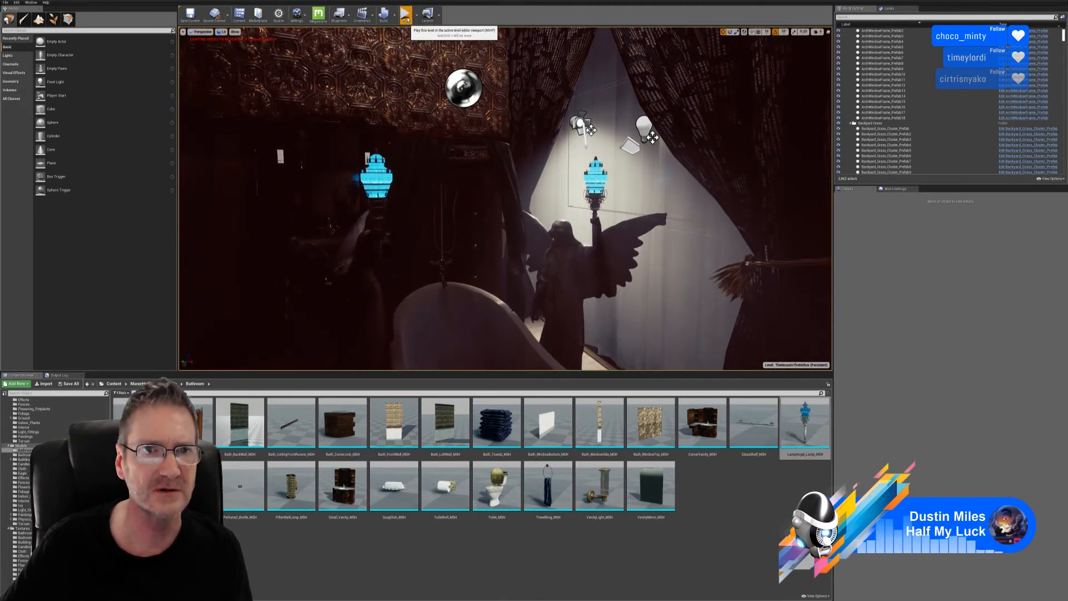
{"action": "left_click", "coordinate": [406, 15]}
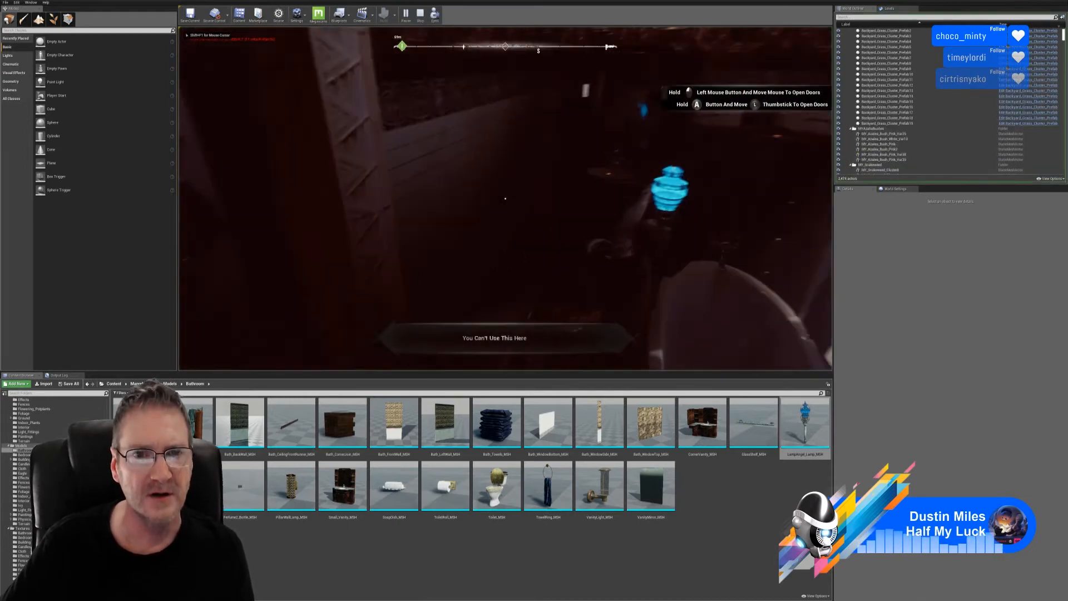
{"action": "key", "text": "w"}
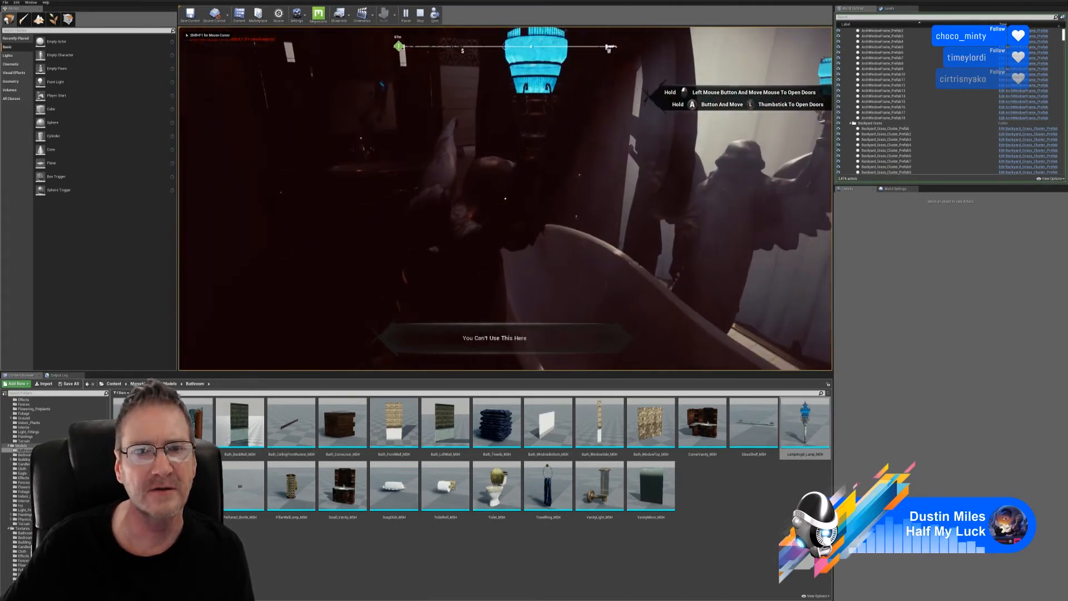
{"action": "key", "text": "a"}
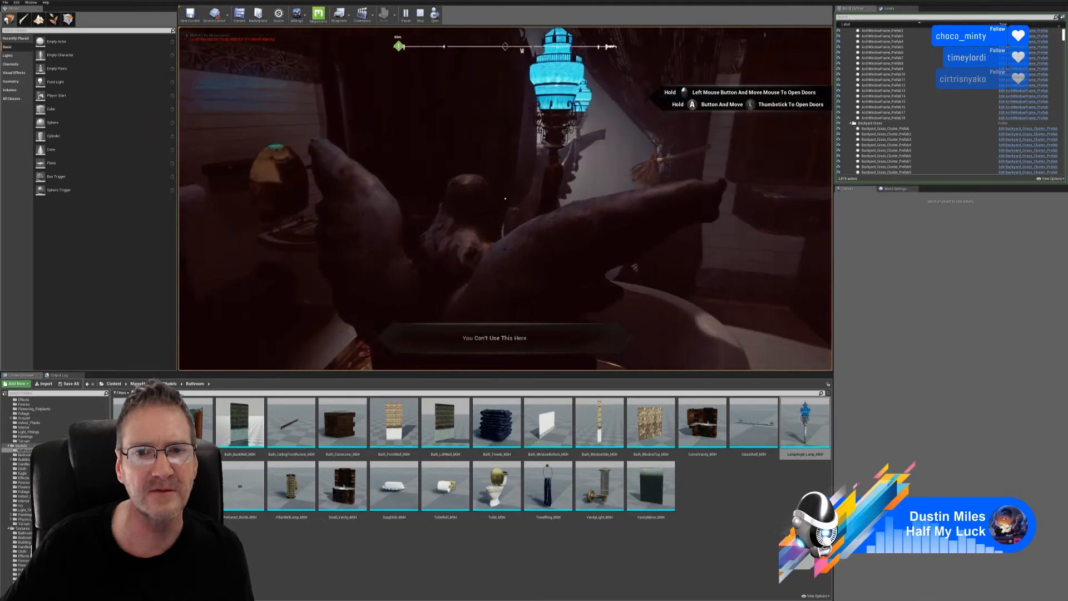
{"action": "key", "text": "s"}
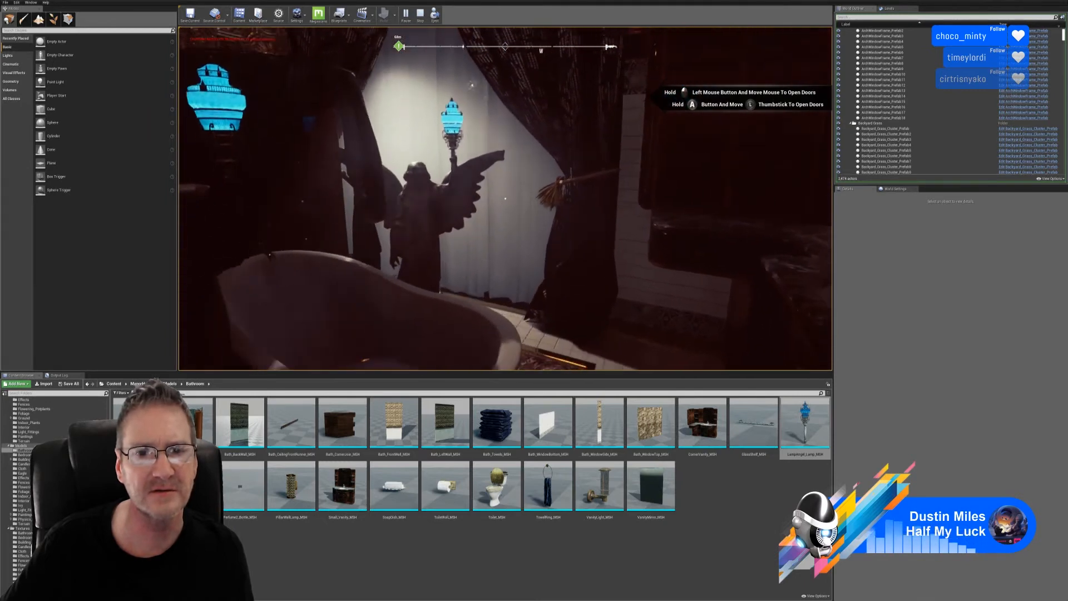
{"action": "key", "text": "w"}
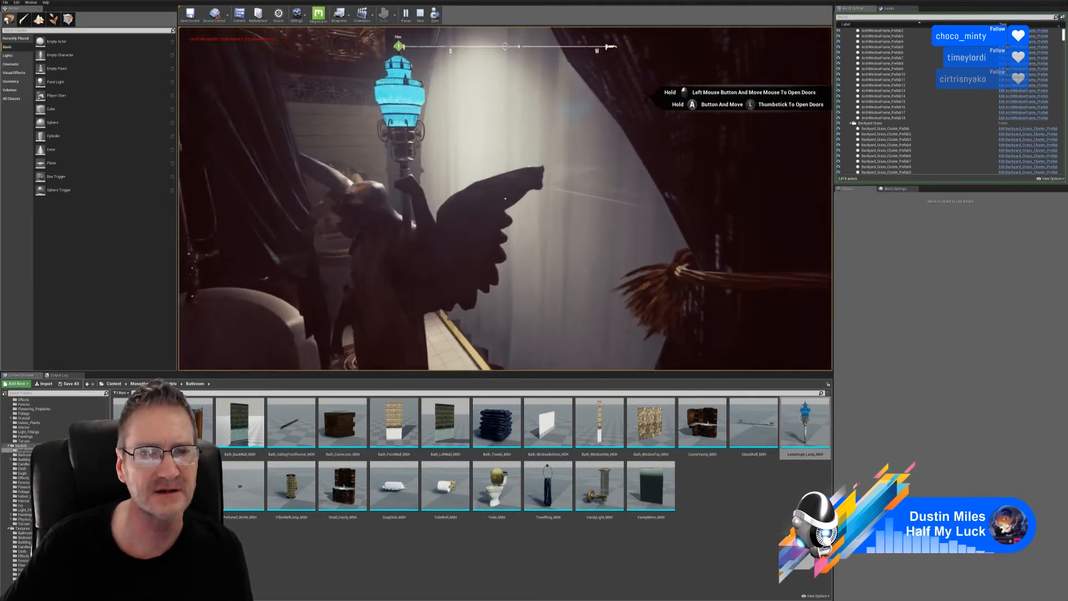
{"action": "key", "text": "s"}
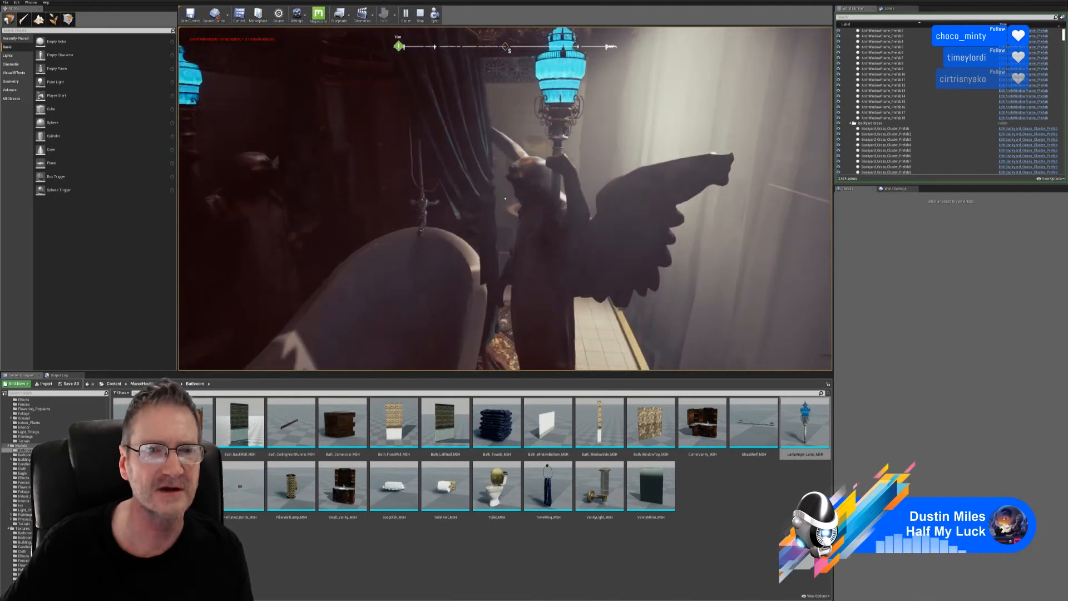
{"action": "key", "text": "w"}
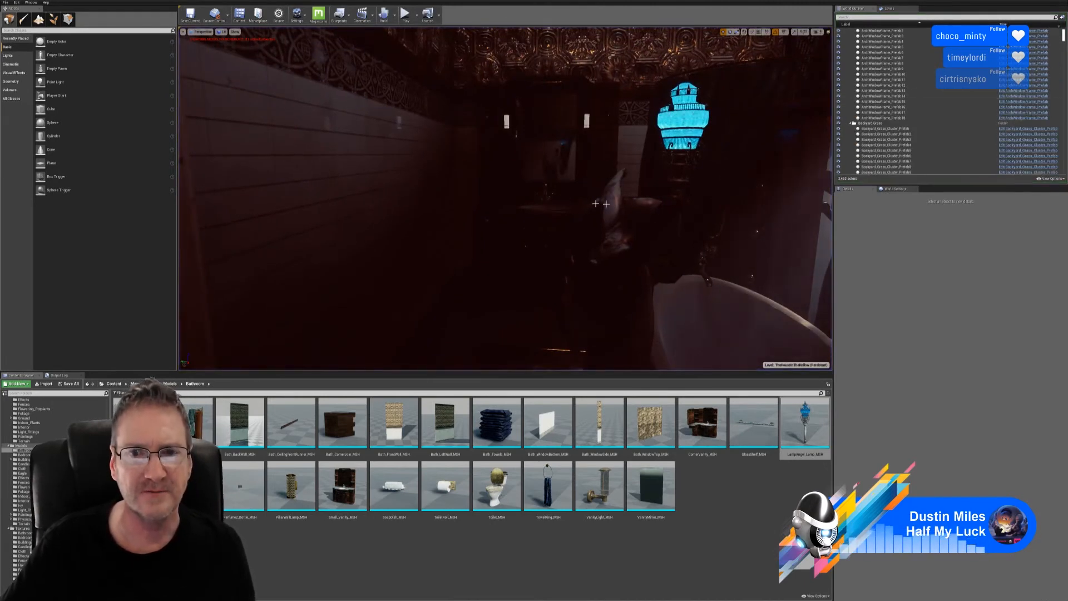
- Rotate the angel on the room side of the bathtub together with its lamp slightly clockwise as seen from above
{"action": "key", "text": "Escape"}
{"action": "right_click_drag", "start_coordinate": [772, 178], "coordinate": [758, 214]}
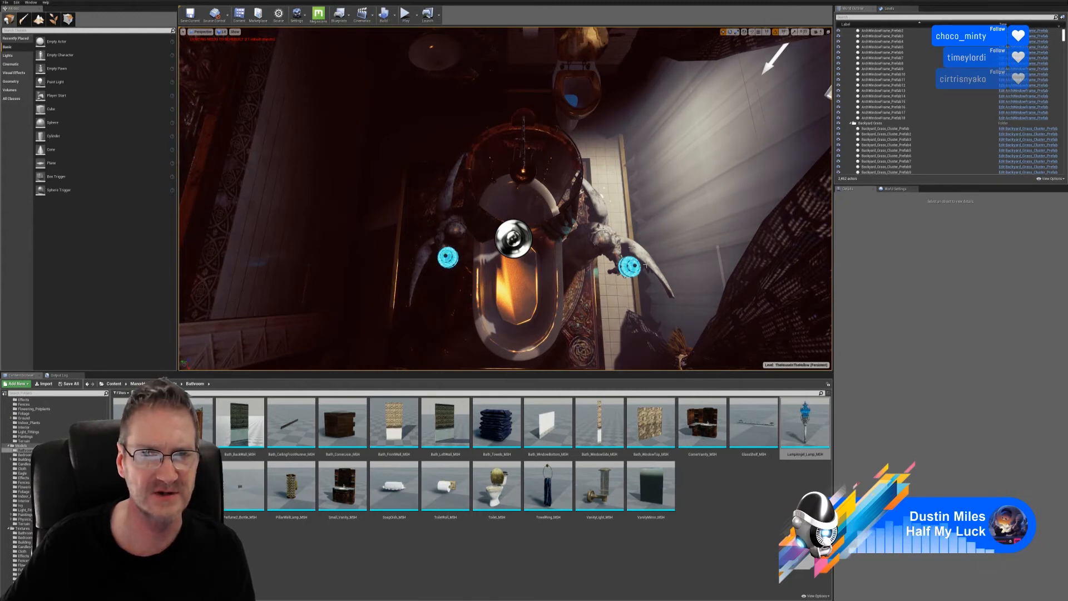
{"action": "mouse_move", "coordinate": [380, 276]}
{"action": "right_mouse_down"}
{"action": "mouse_move", "coordinate": [379, 292]}
{"action": "mouse_move", "coordinate": [391, 288]}
{"action": "right_mouse_up"}
{"action": "key", "text": "a"}
{"action": "key", "text": "s"}
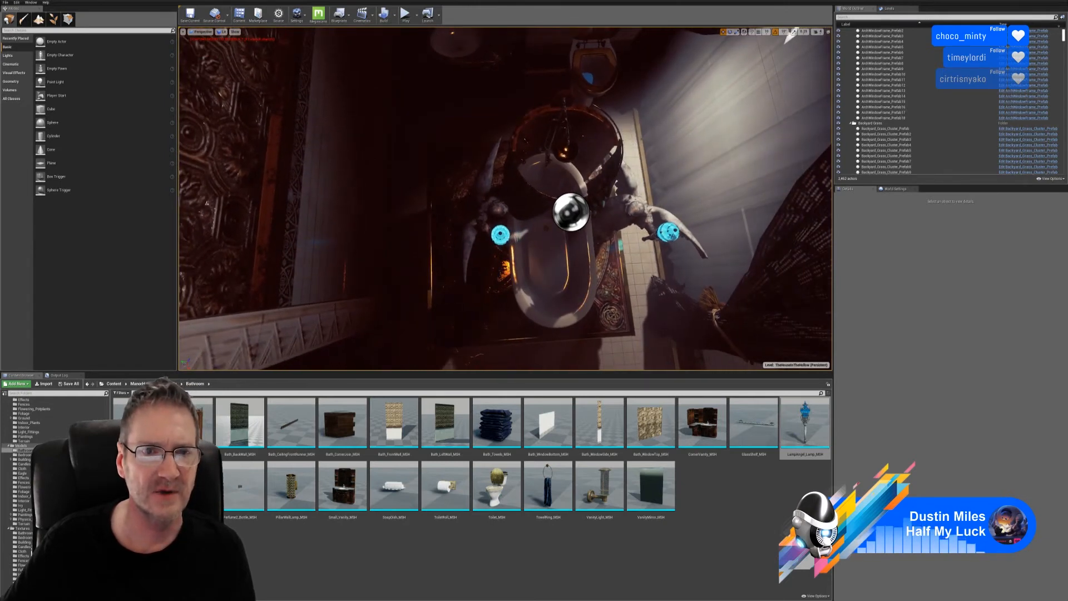
{"action": "left_click", "coordinate": [500, 235]}
{"action": "left_click", "coordinate": [496, 211], "text": "ctrl"}
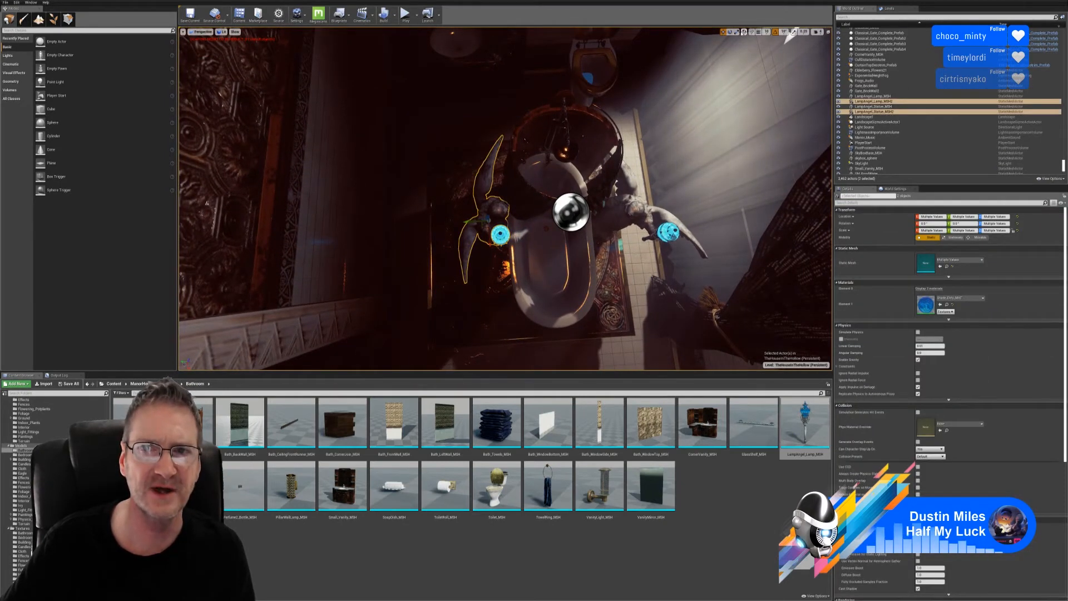
{"action": "left_click", "coordinate": [729, 32]}
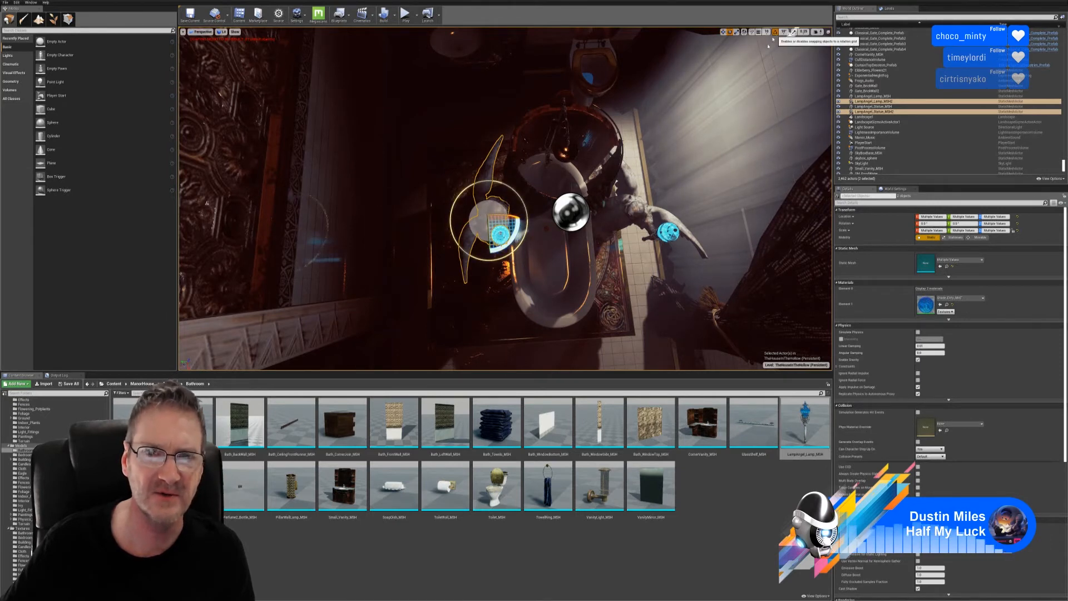
{"action": "left_click_drag", "start_coordinate": [507, 244], "coordinate": [497, 236]}
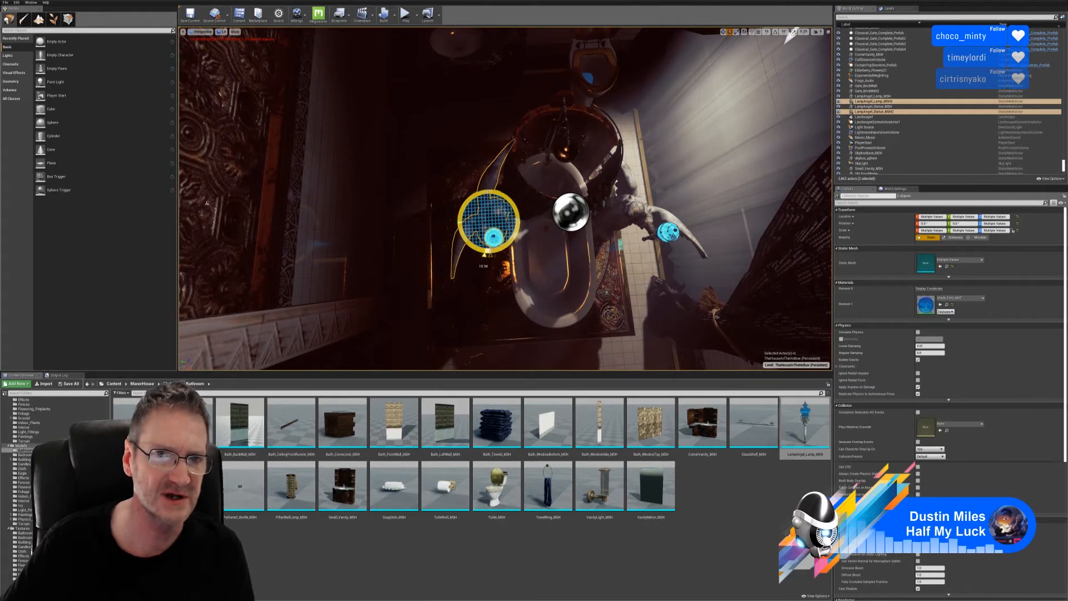
{"action": "left_click_drag", "start_coordinate": [415, 260], "coordinate": [412, 261]}
{"action": "right_click_drag", "start_coordinate": [627, 299], "coordinate": [661, 307]}
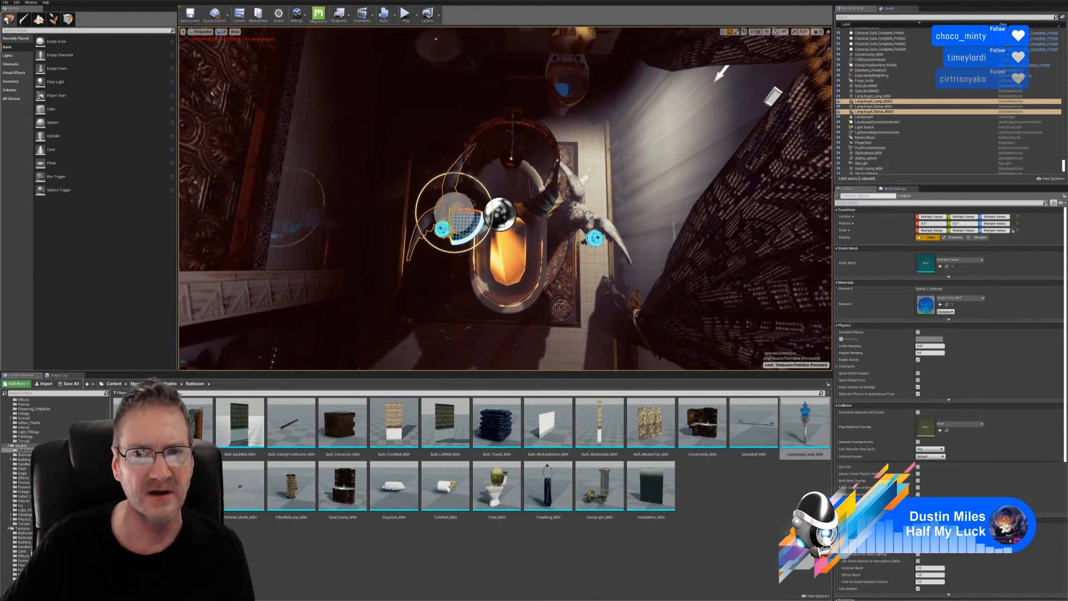
- Rotate the angel beside the curtained wall together with its lamp so it mirrors the opposite statue
{"action": "left_click", "coordinate": [582, 209]}
{"action": "left_click", "coordinate": [594, 240], "text": "ctrl"}
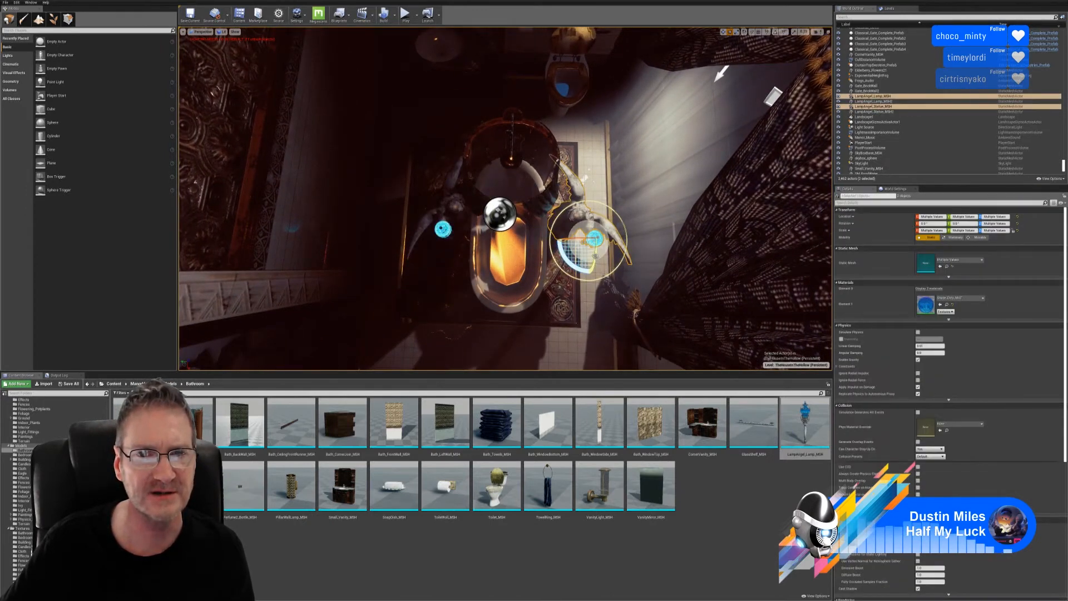
{"action": "left_click_drag", "start_coordinate": [576, 268], "coordinate": [575, 269]}
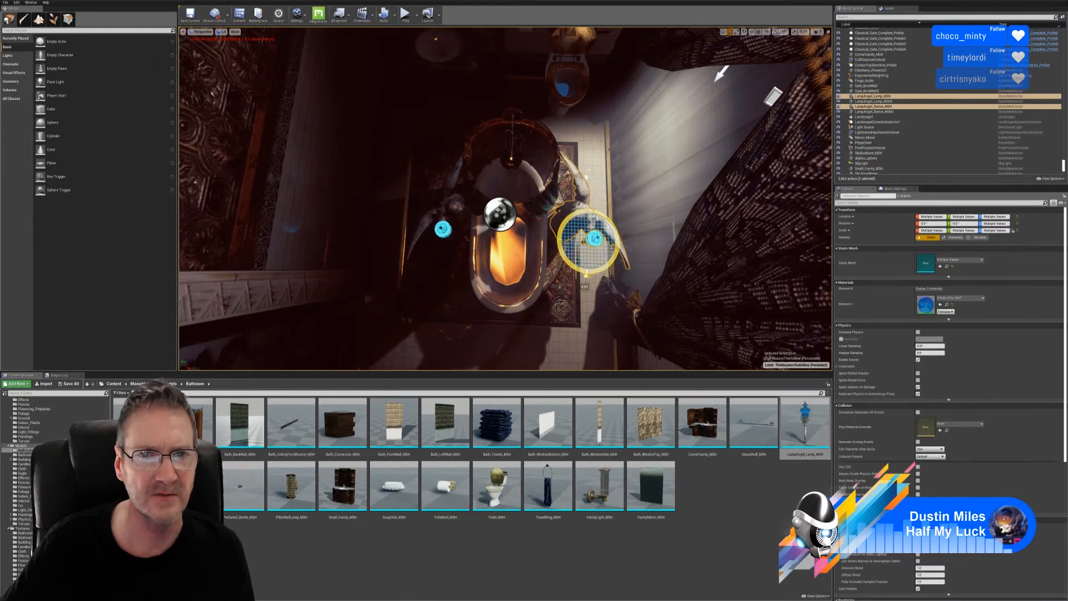
{"action": "left_click_drag", "start_coordinate": [550, 281], "coordinate": [549, 282]}
{"action": "right_click_drag", "start_coordinate": [549, 281], "coordinate": [431, 309]}
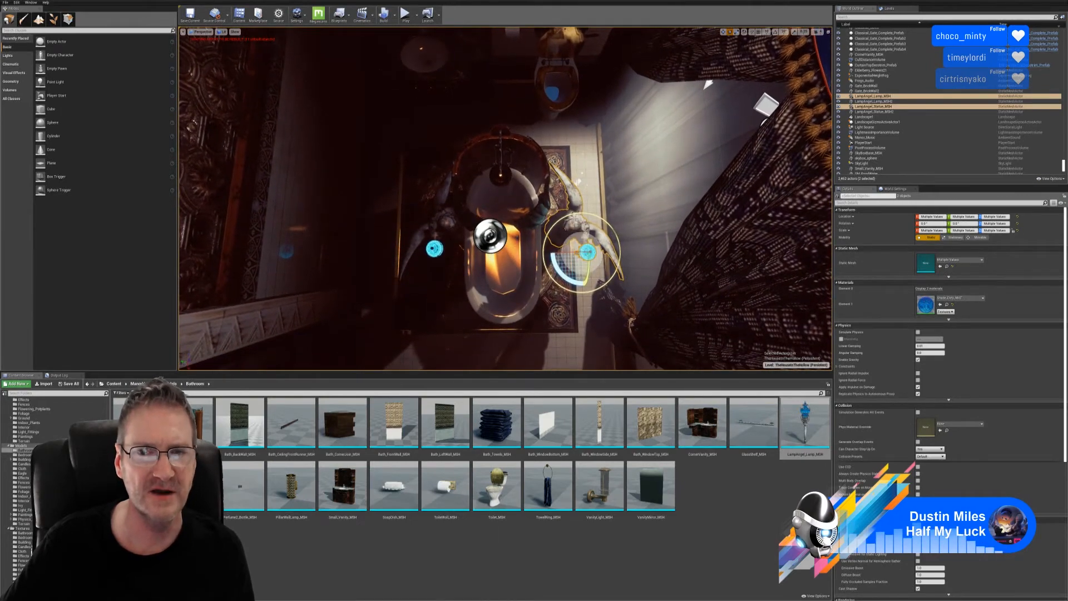
{"action": "key", "text": "w"}
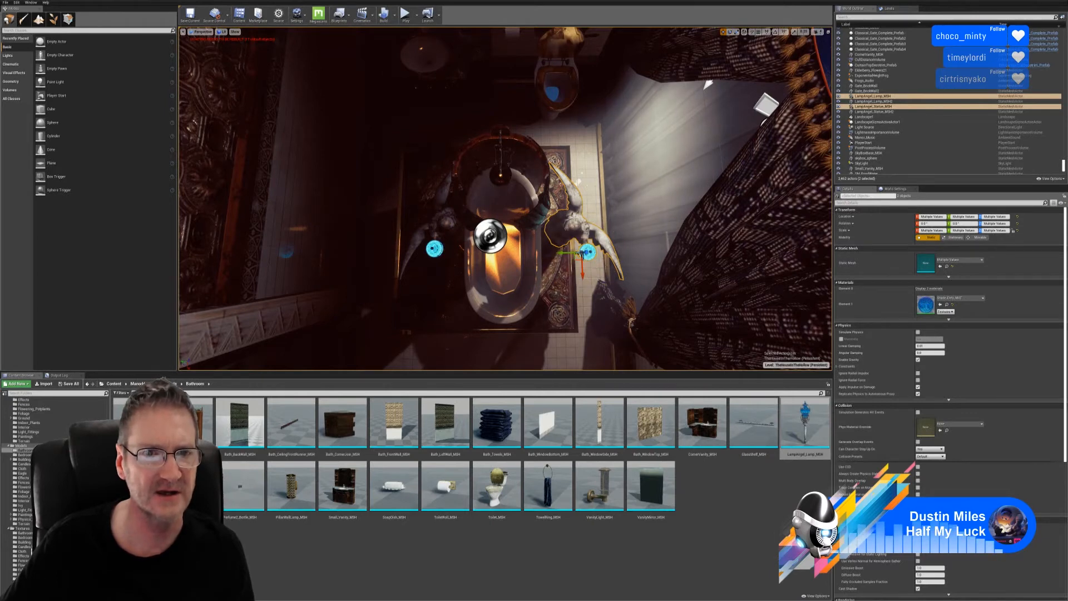
- Shift the room-side angel, its lamp and the bathtub together slightly toward the curtained wall, and clear the selection
{"action": "left_click", "coordinate": [434, 249]}
{"action": "left_click", "coordinate": [436, 225], "text": "ctrl"}
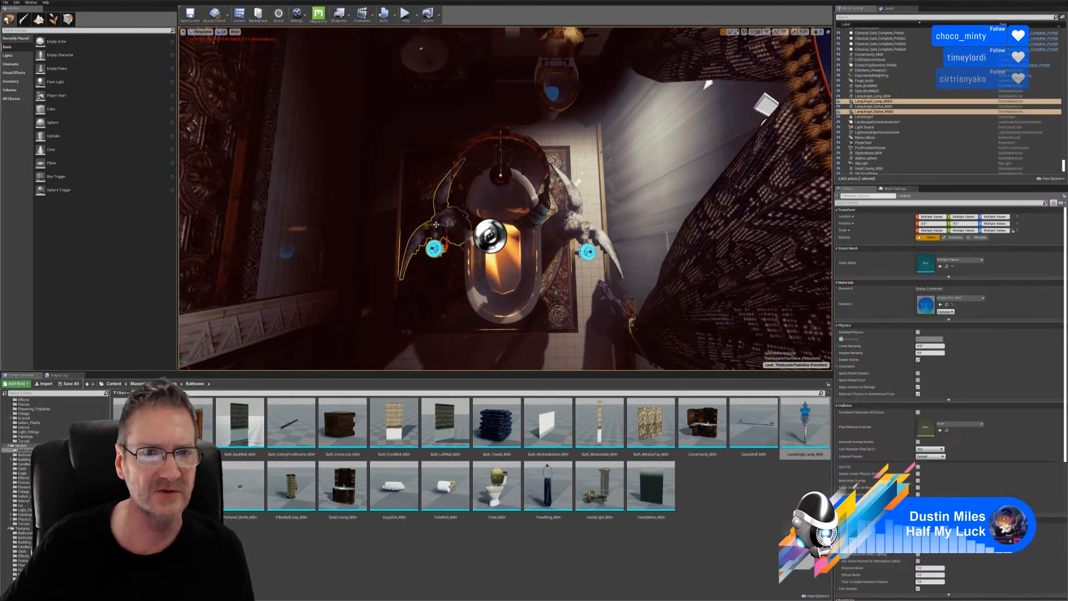
{"action": "left_click", "coordinate": [501, 203], "text": "ctrl"}
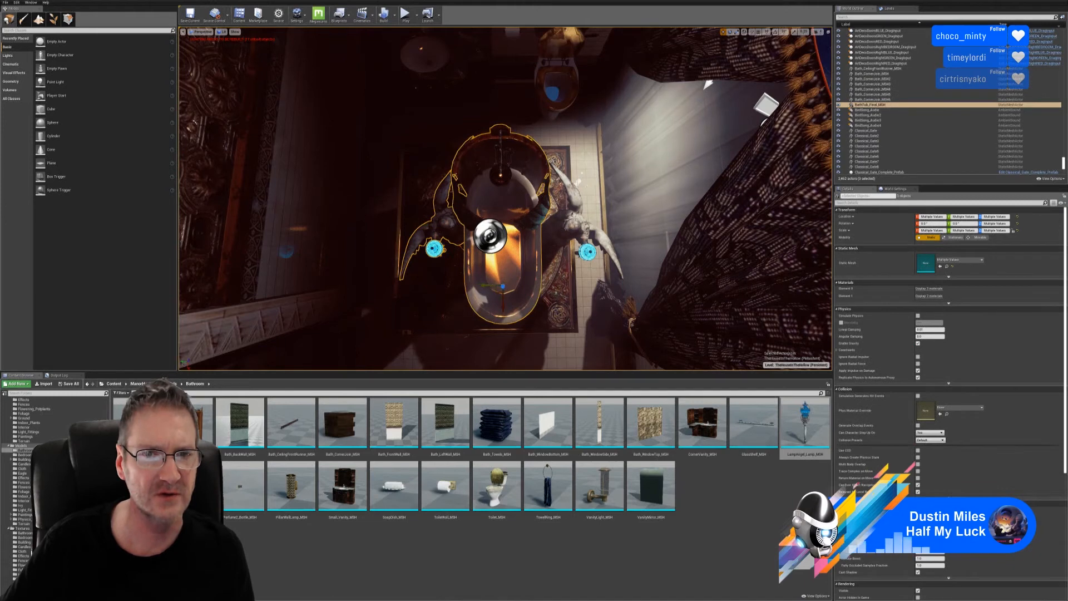
{"action": "left_click_drag", "start_coordinate": [490, 287], "coordinate": [495, 287]}
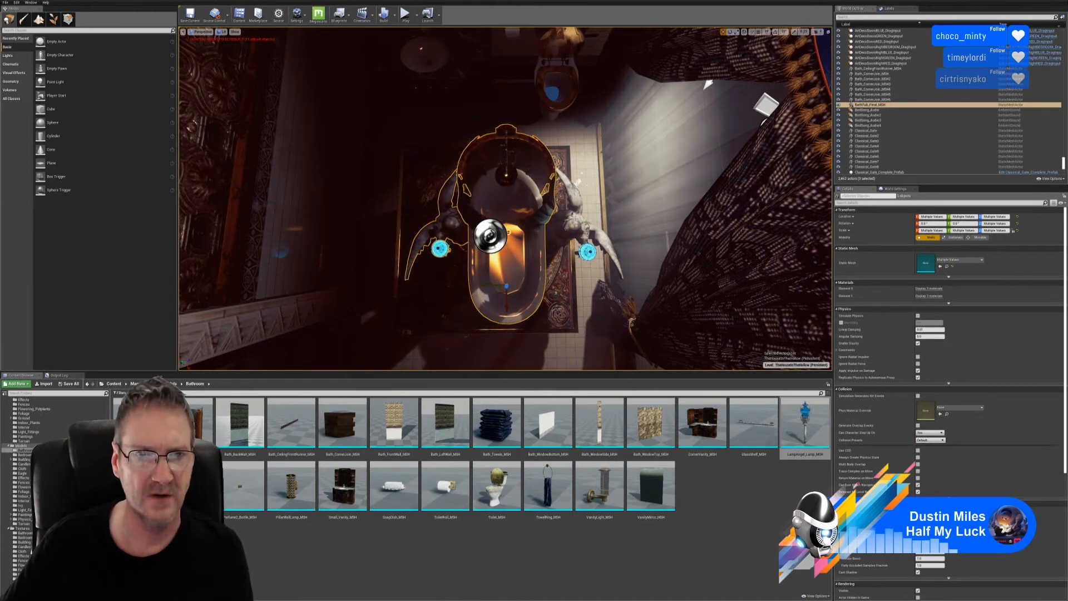
{"action": "key", "text": "Escape"}
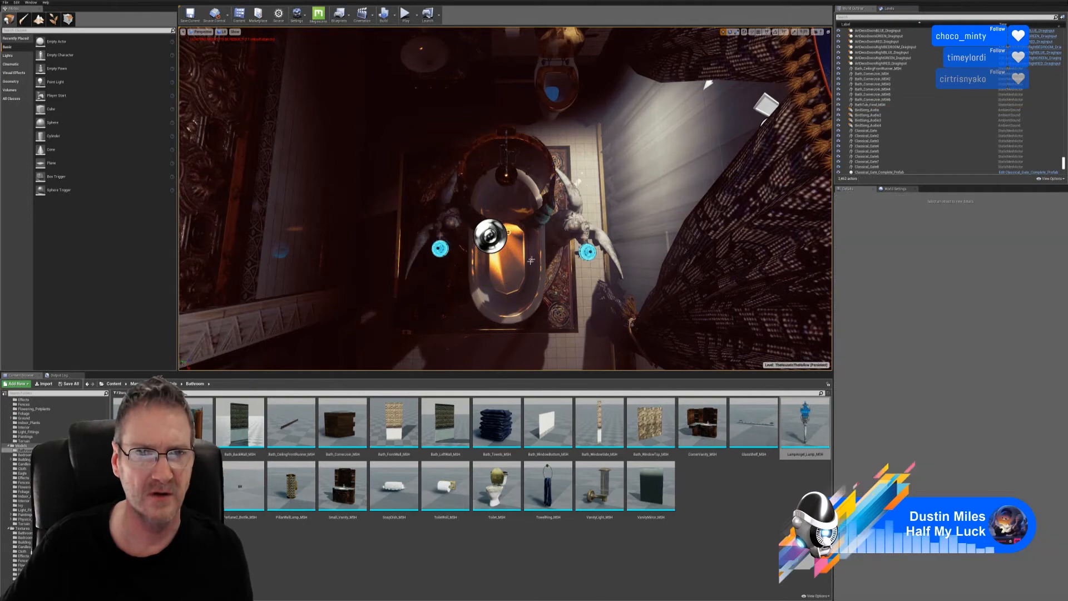
- Play the level, walk around the bathtub to check the rotated angels and tighter spacing, and end the play session
{"action": "right_click_drag", "start_coordinate": [529, 257], "coordinate": [506, 198]}
{"action": "key", "text": "w"}
{"action": "key", "text": "s"}
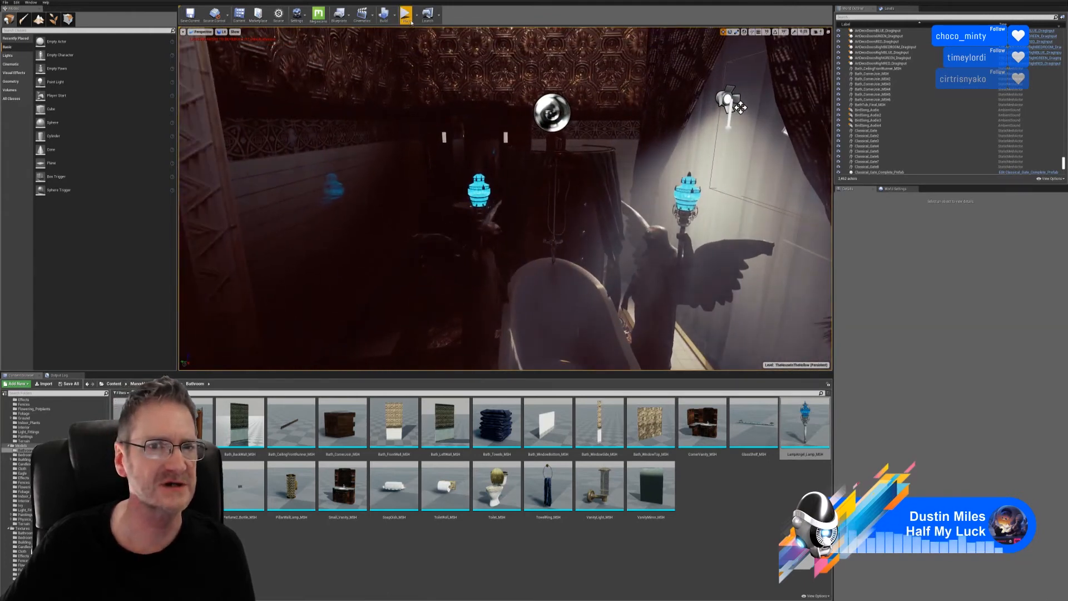
{"action": "key", "text": "alt+p"}
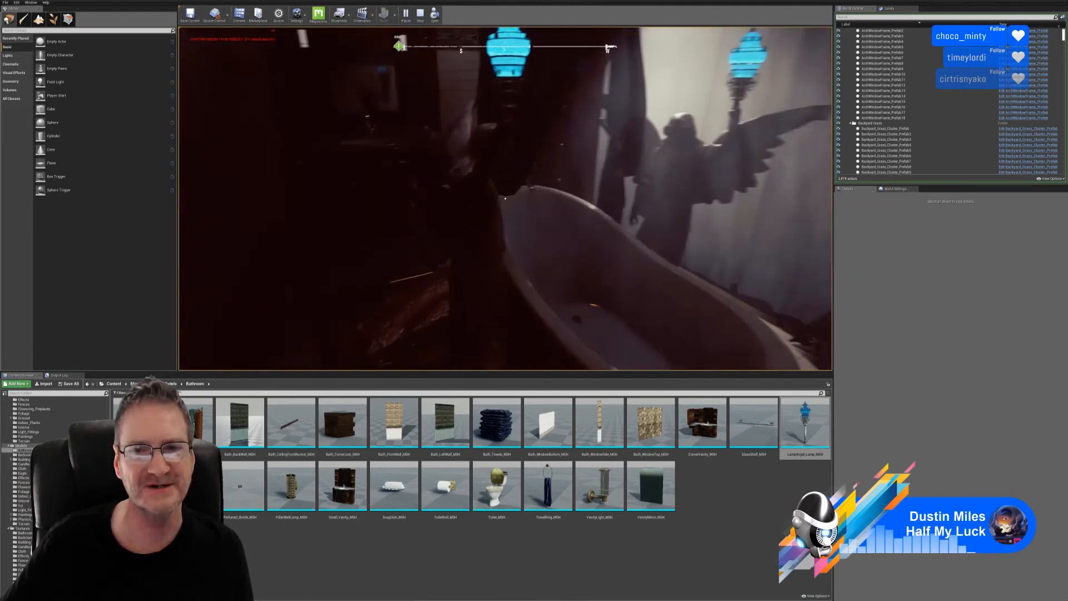
{"action": "key", "text": "d"}
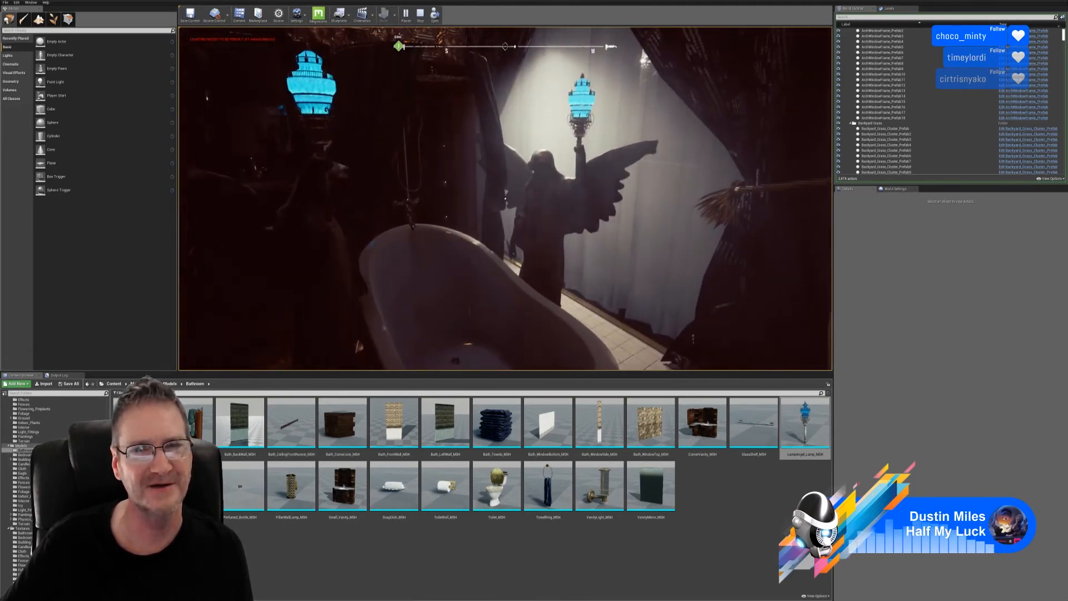
{"action": "key", "text": "s"}
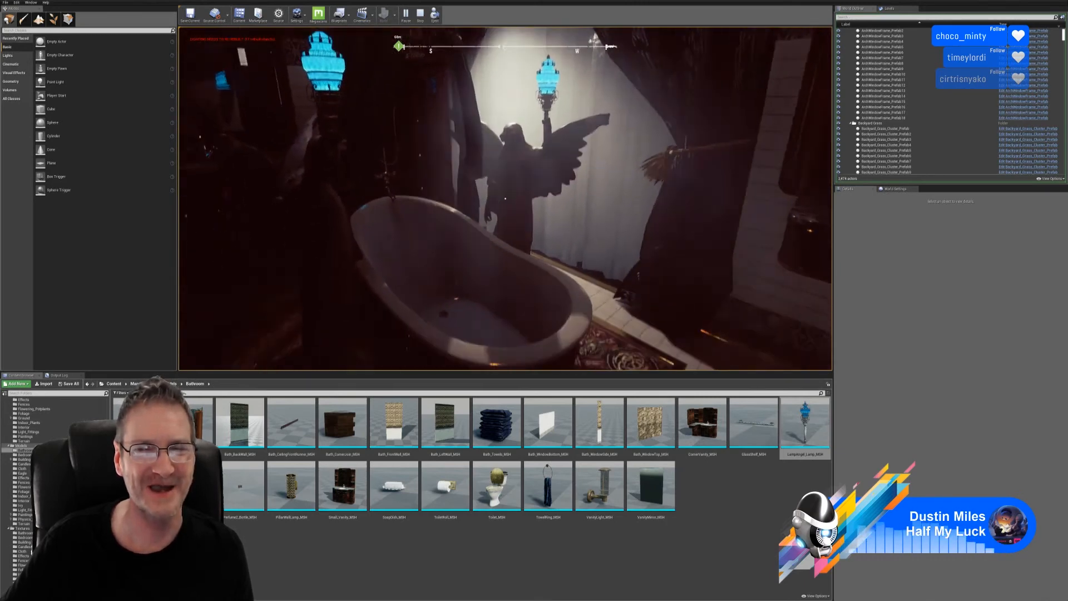
{"action": "key", "text": "Escape"}
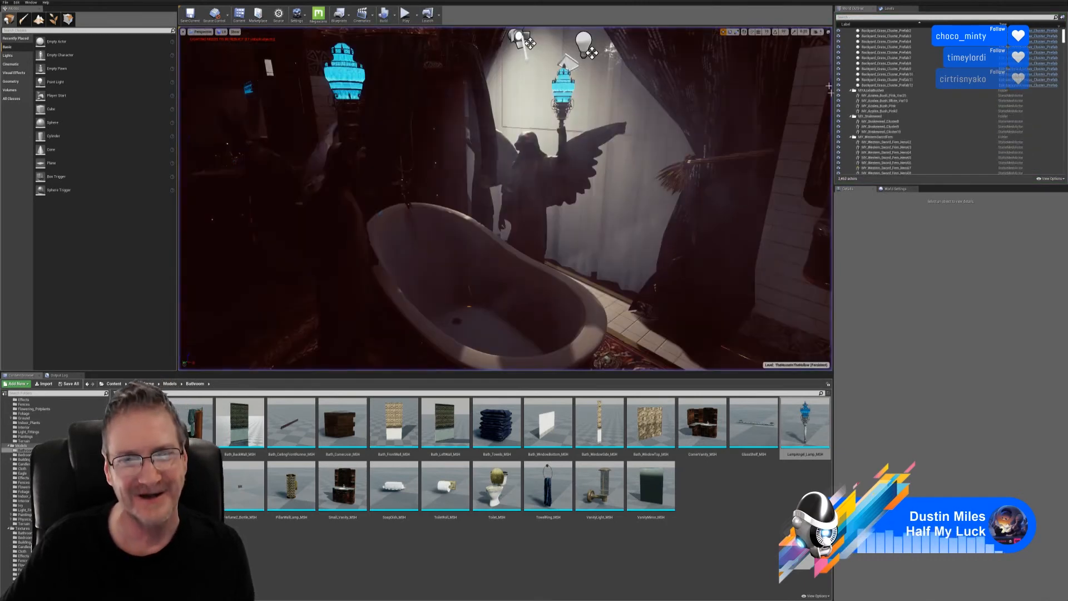
- Select the bathtub, inspect its placement between the two angels and the room-side lamp from above, and clear the selection
{"action": "mouse_move", "coordinate": [605, 243]}
{"action": "right_mouse_down"}
{"action": "mouse_move", "coordinate": [575, 253]}
{"action": "mouse_move", "coordinate": [621, 237]}
{"action": "mouse_move", "coordinate": [563, 253]}
{"action": "mouse_move", "coordinate": [562, 232]}
{"action": "mouse_move", "coordinate": [555, 244]}
{"action": "mouse_move", "coordinate": [546, 223]}
{"action": "mouse_move", "coordinate": [559, 257]}
{"action": "mouse_move", "coordinate": [535, 245]}
{"action": "mouse_move", "coordinate": [581, 272]}
{"action": "mouse_move", "coordinate": [628, 261]}
{"action": "mouse_move", "coordinate": [609, 270]}
{"action": "mouse_move", "coordinate": [598, 253]}
{"action": "right_mouse_up"}
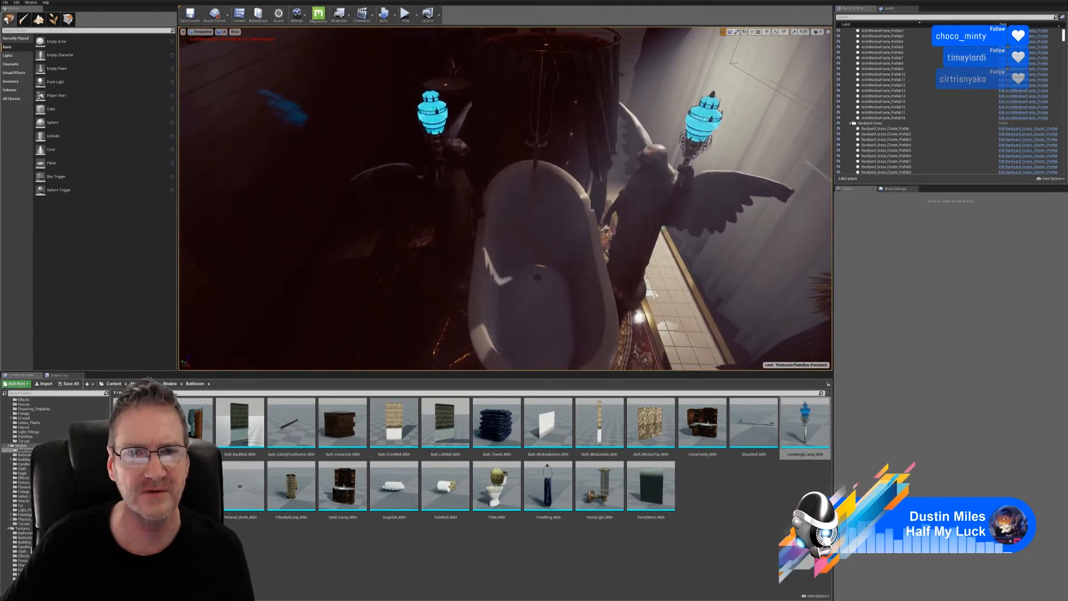
{"action": "left_click", "coordinate": [550, 233]}
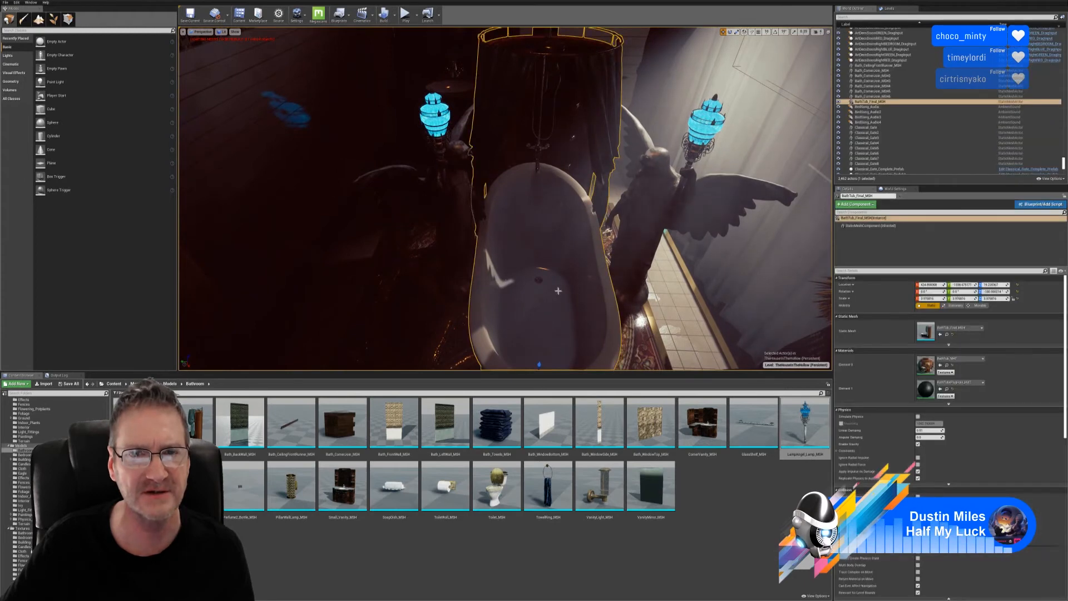
{"action": "right_click_drag", "start_coordinate": [542, 253], "coordinate": [545, 294]}
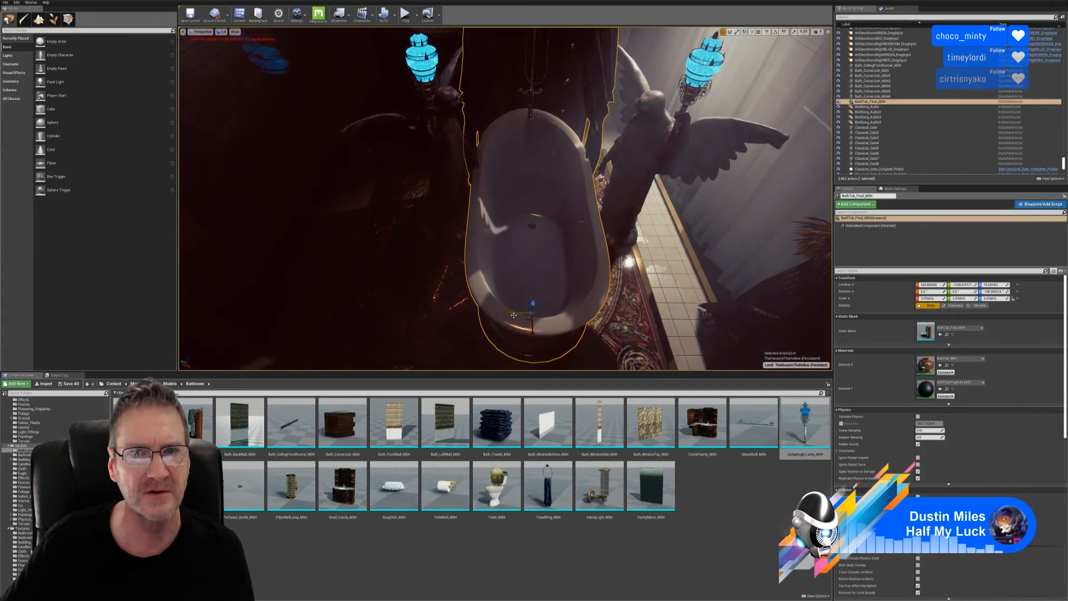
{"action": "mouse_move", "coordinate": [543, 294]}
{"action": "right_mouse_down"}
{"action": "mouse_move", "coordinate": [509, 284]}
{"action": "mouse_move", "coordinate": [542, 278]}
{"action": "mouse_move", "coordinate": [568, 312]}
{"action": "mouse_move", "coordinate": [542, 301]}
{"action": "right_mouse_up"}
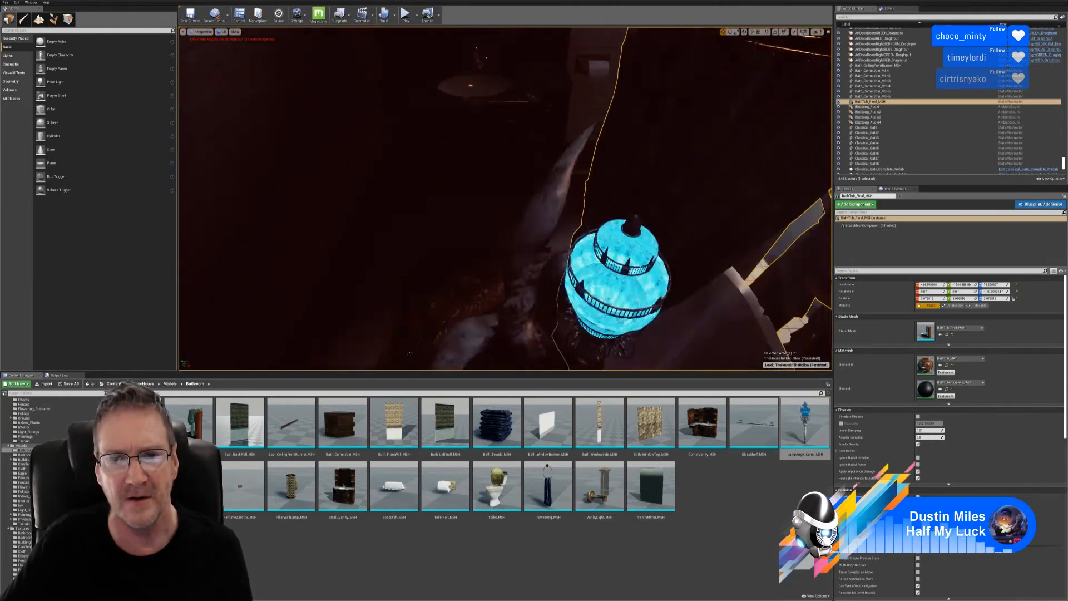
{"action": "right_click_drag", "start_coordinate": [682, 251], "coordinate": [691, 230]}
{"action": "key", "text": "Escape"}
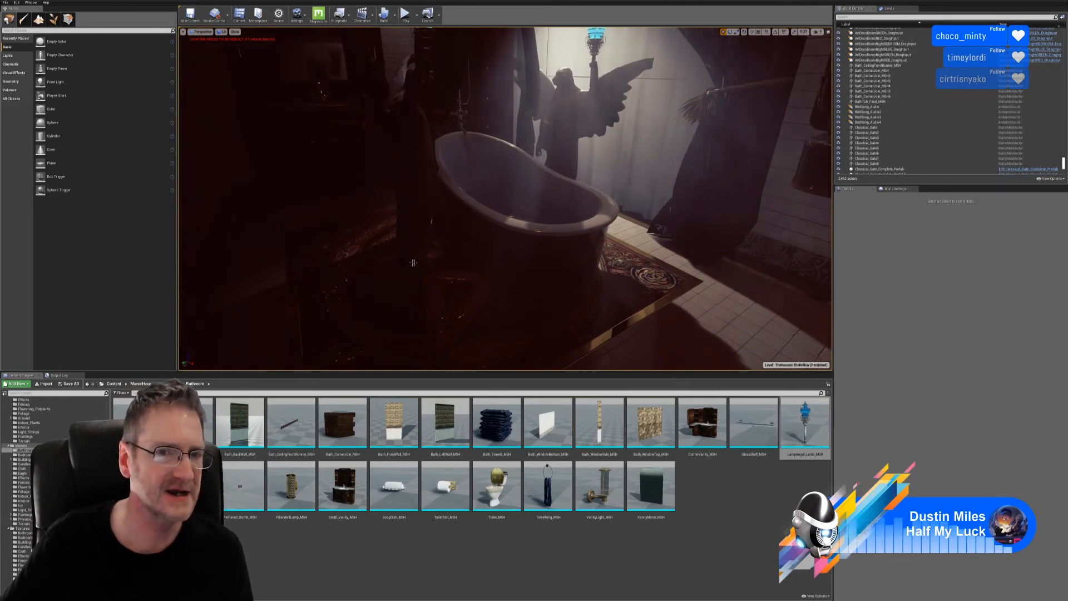
- Examine the angel pair, the walkway beside the bathtub and the vanity corner from several angles in the editor viewport
{"action": "mouse_move", "coordinate": [690, 231]}
{"action": "right_mouse_down"}
{"action": "mouse_move", "coordinate": [629, 238]}
{"action": "mouse_move", "coordinate": [674, 240]}
{"action": "right_mouse_up"}
{"action": "right_click_drag", "start_coordinate": [505, 198], "coordinate": [501, 158]}
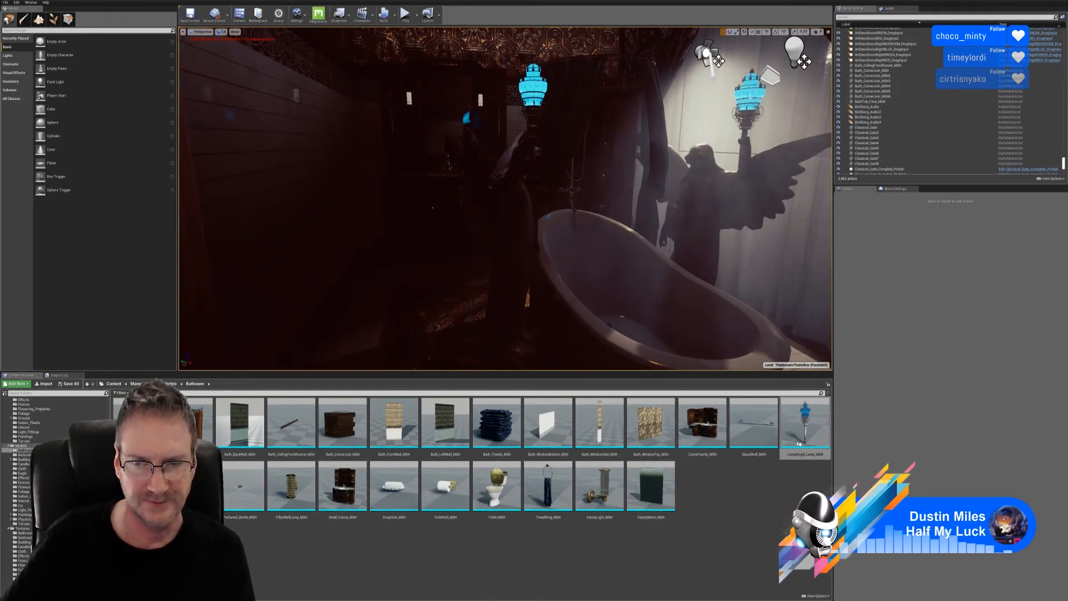
{"action": "right_click_drag", "start_coordinate": [589, 255], "coordinate": [211, 57]}
{"action": "right_click_drag", "start_coordinate": [534, 308], "coordinate": [481, 305]}
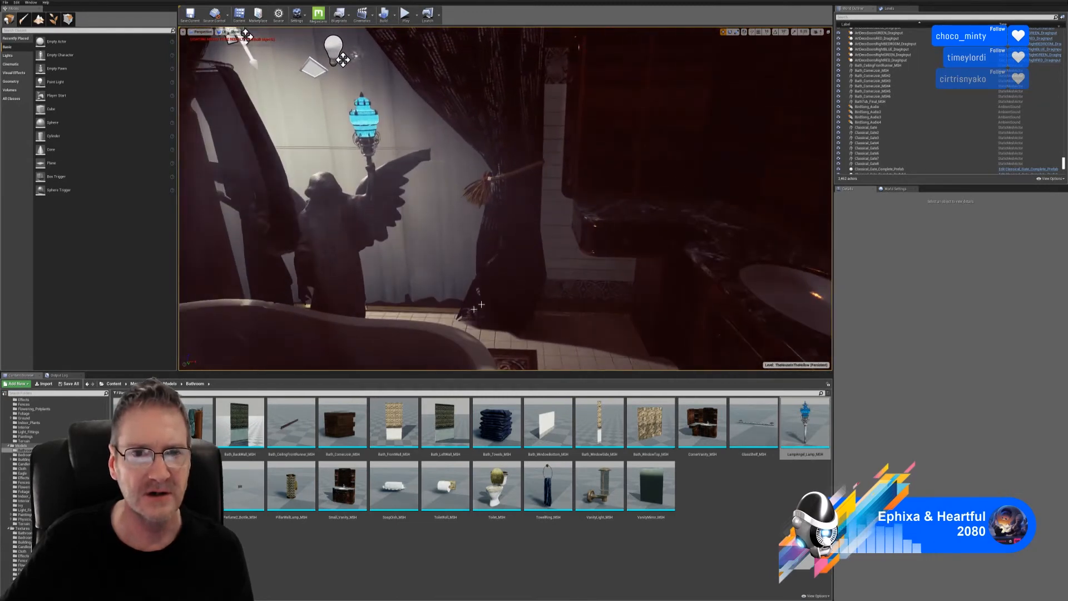
{"action": "right_click_drag", "start_coordinate": [547, 307], "coordinate": [600, 285]}
{"action": "right_click_drag", "start_coordinate": [522, 227], "coordinate": [540, 208]}
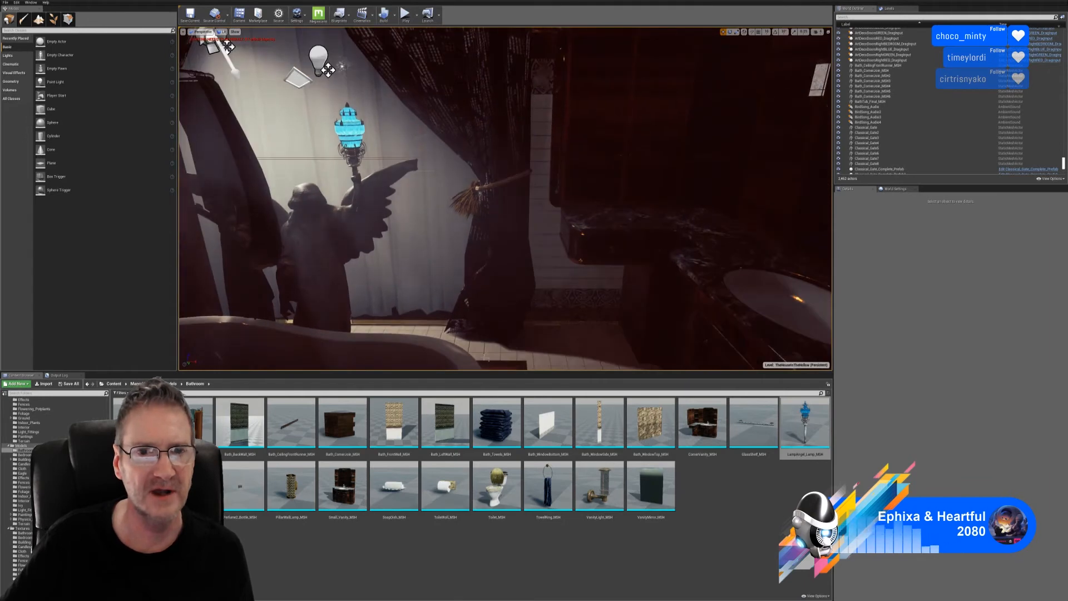
{"action": "right_click_drag", "start_coordinate": [461, 72], "coordinate": [322, 120]}
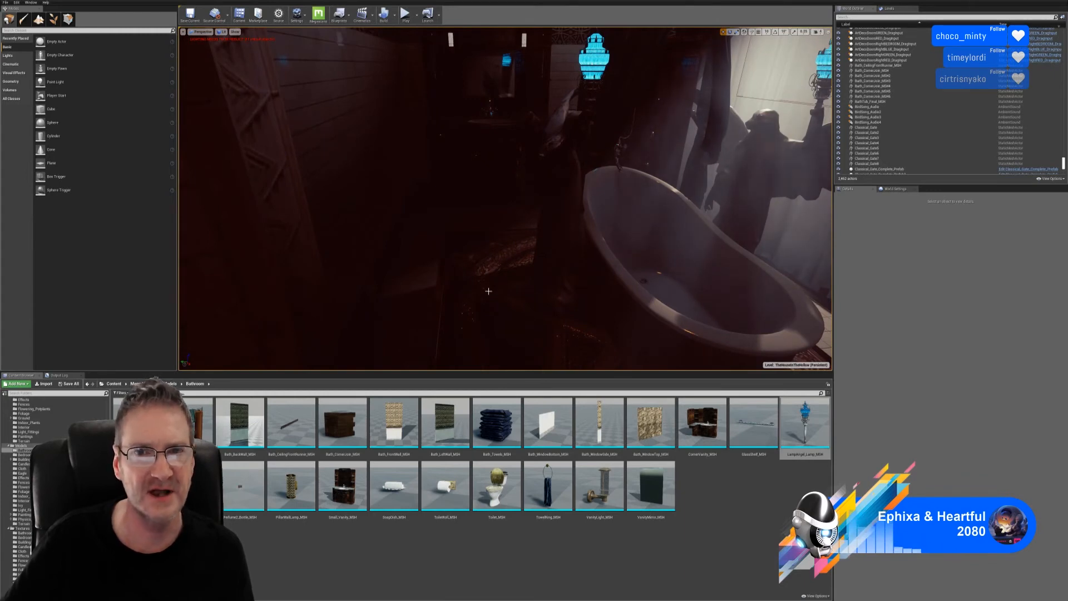
{"action": "right_click_drag", "start_coordinate": [322, 119], "coordinate": [343, 136]}
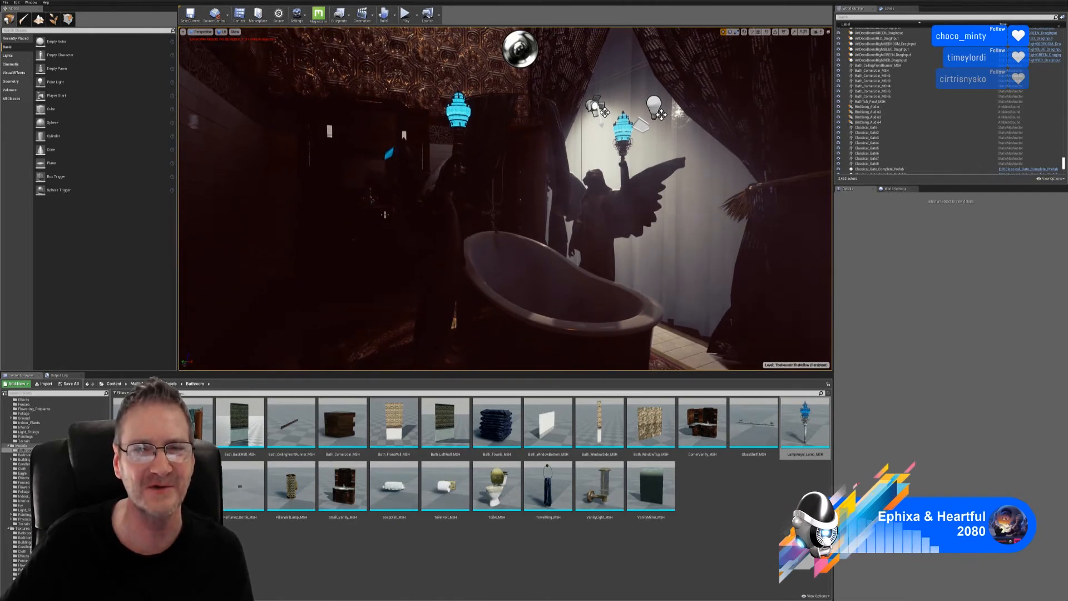
{"action": "mouse_move", "coordinate": [384, 214]}
{"action": "right_mouse_down"}
{"action": "mouse_move", "coordinate": [406, 167]}
{"action": "mouse_move", "coordinate": [355, 206]}
{"action": "mouse_move", "coordinate": [375, 170]}
{"action": "mouse_move", "coordinate": [415, 177]}
{"action": "mouse_move", "coordinate": [414, 208]}
{"action": "mouse_move", "coordinate": [390, 200]}
{"action": "right_mouse_up"}
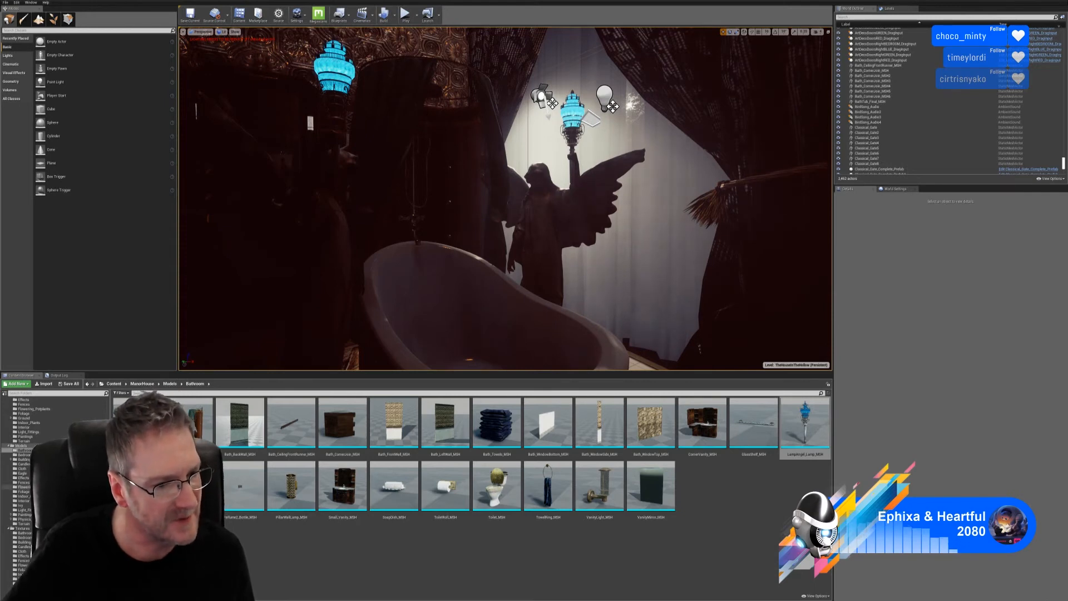
- Browse the Building, Fences, Flowering_Potplants and Foliage model folders for further decoration
{"action": "scroll", "coordinate": [34, 473], "scroll_direction": "up", "scroll_amount": 2}
{"action": "scroll", "coordinate": [33, 473], "scroll_direction": "up", "scroll_amount": 1}
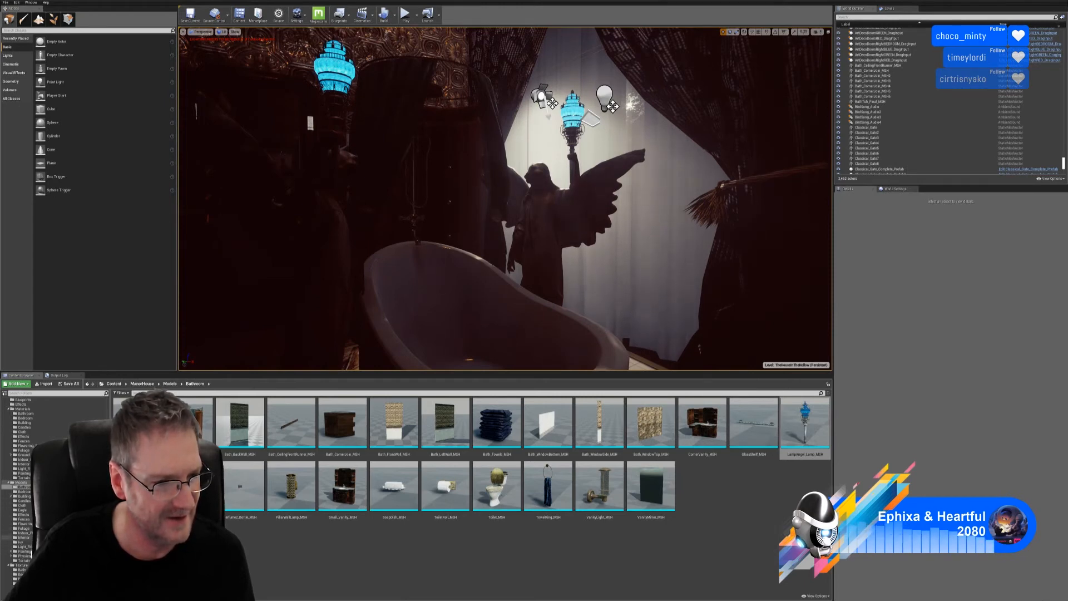
{"action": "left_click", "coordinate": [24, 496]}
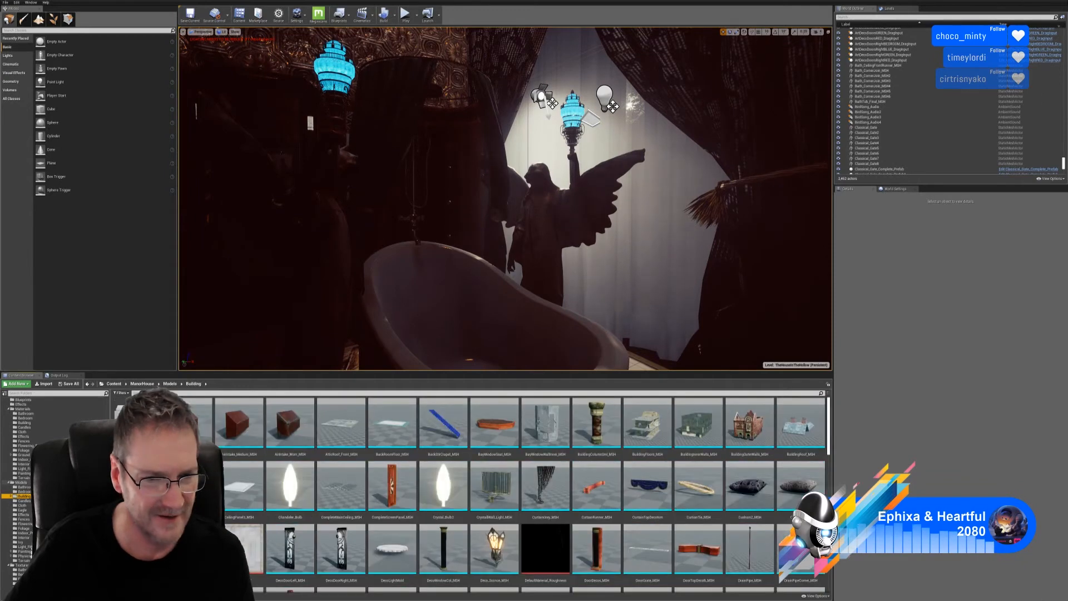
{"action": "scroll", "coordinate": [614, 489], "scroll_direction": "down", "scroll_amount": 5}
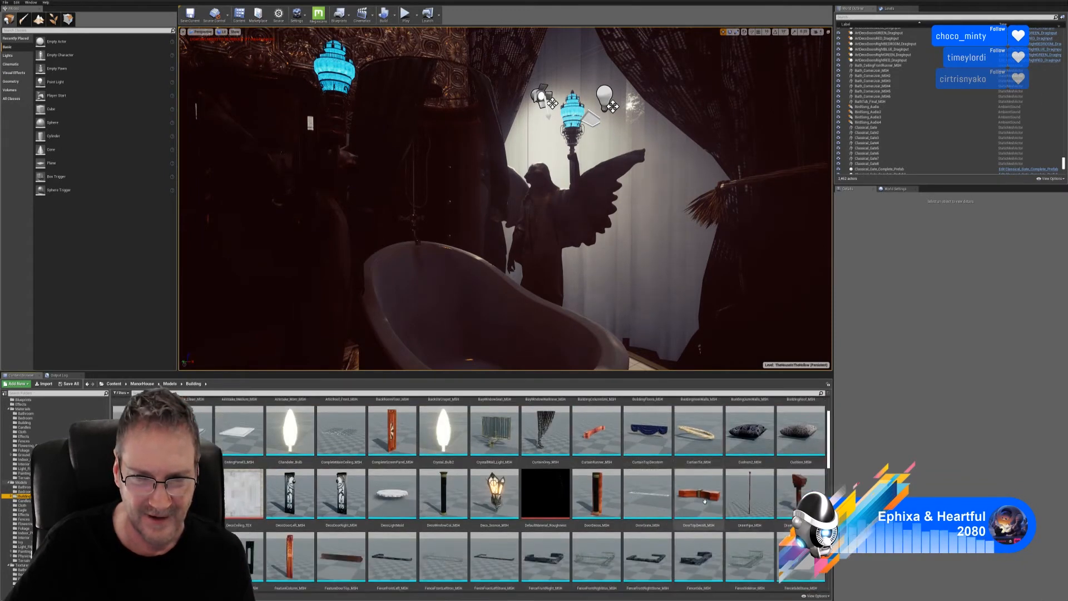
{"action": "scroll", "coordinate": [699, 485], "scroll_direction": "down", "scroll_amount": 10}
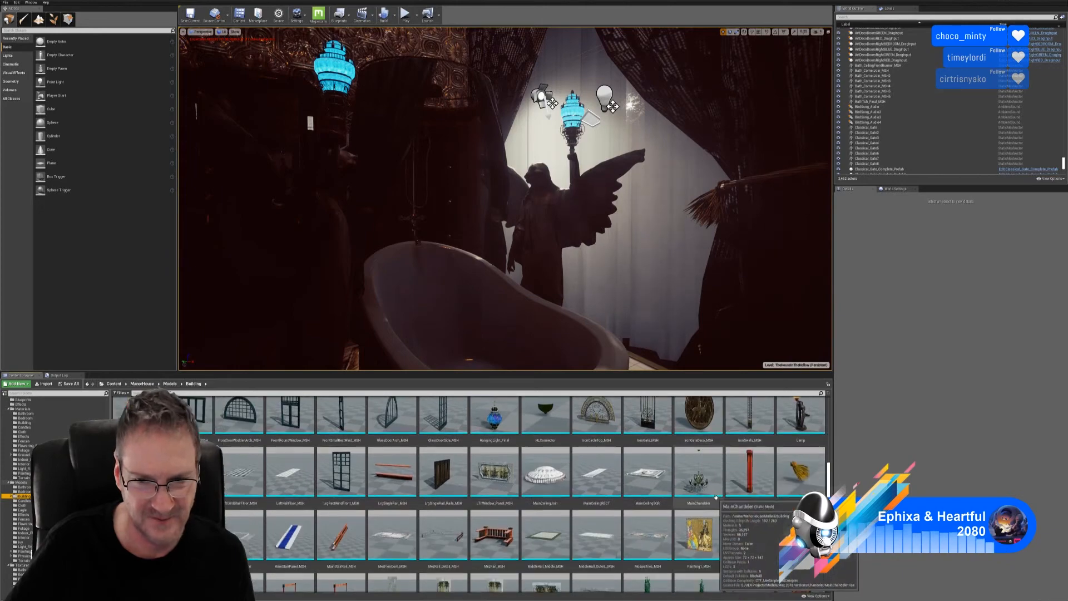
{"action": "scroll", "coordinate": [755, 495], "scroll_direction": "down", "scroll_amount": 10}
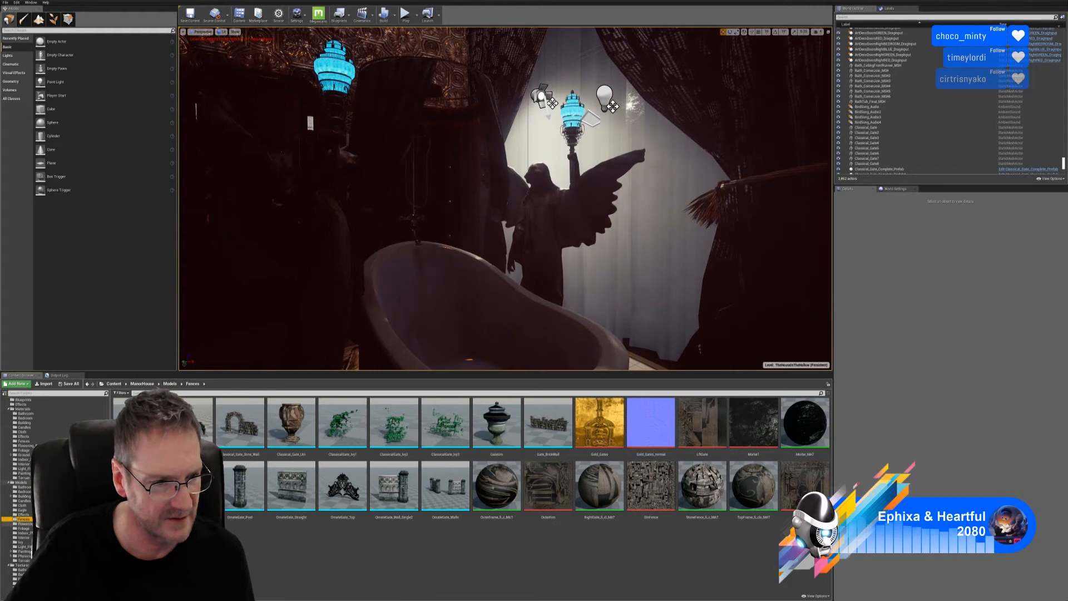
{"action": "left_click", "coordinate": [24, 523]}
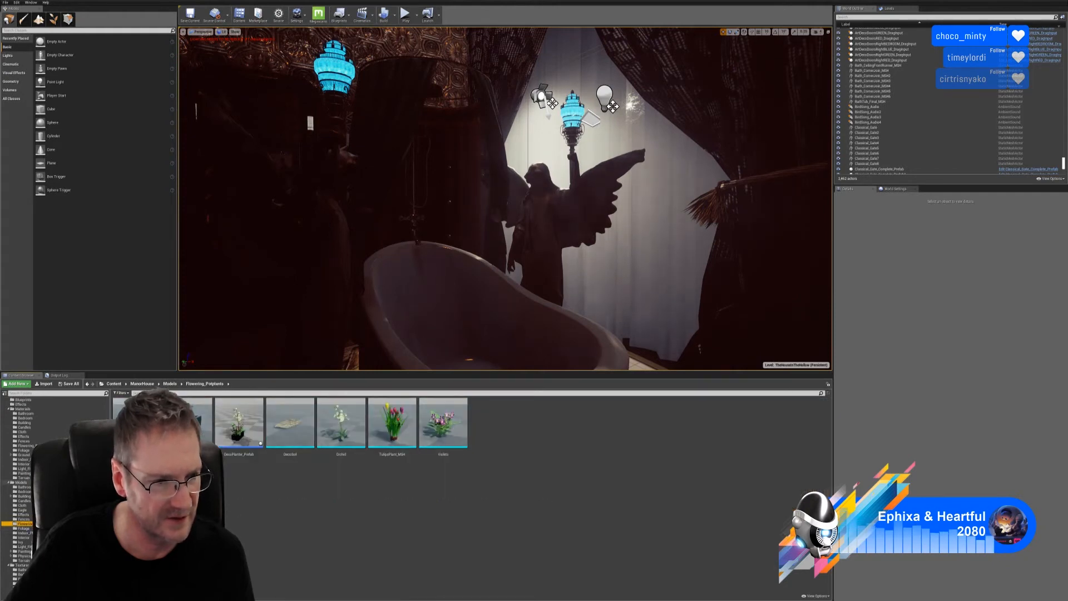
{"action": "scroll", "coordinate": [491, 479], "scroll_direction": "down", "scroll_amount": 3}
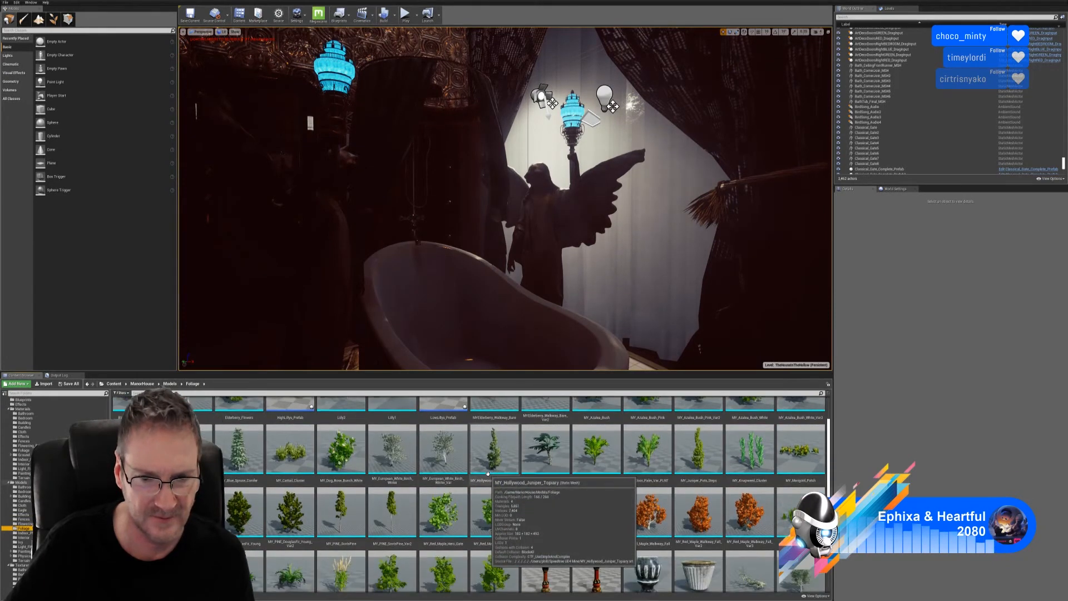
{"action": "scroll", "coordinate": [491, 479], "scroll_direction": "down", "scroll_amount": 2}
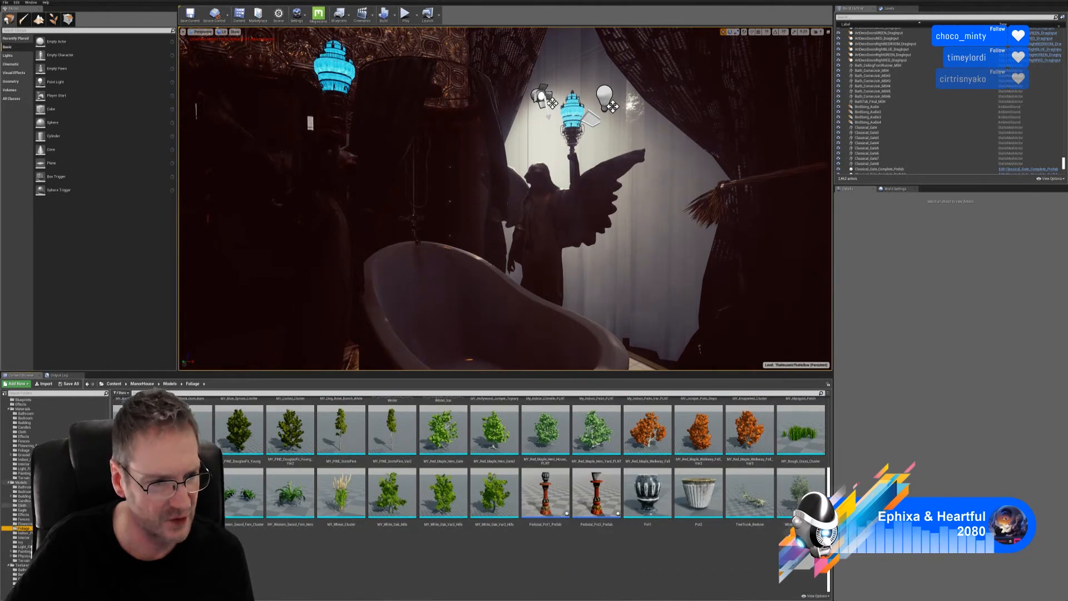
- Place the stone urn from the Interior models folder on the floor between the bathtub and the vanity
{"action": "left_click", "coordinate": [24, 537]}
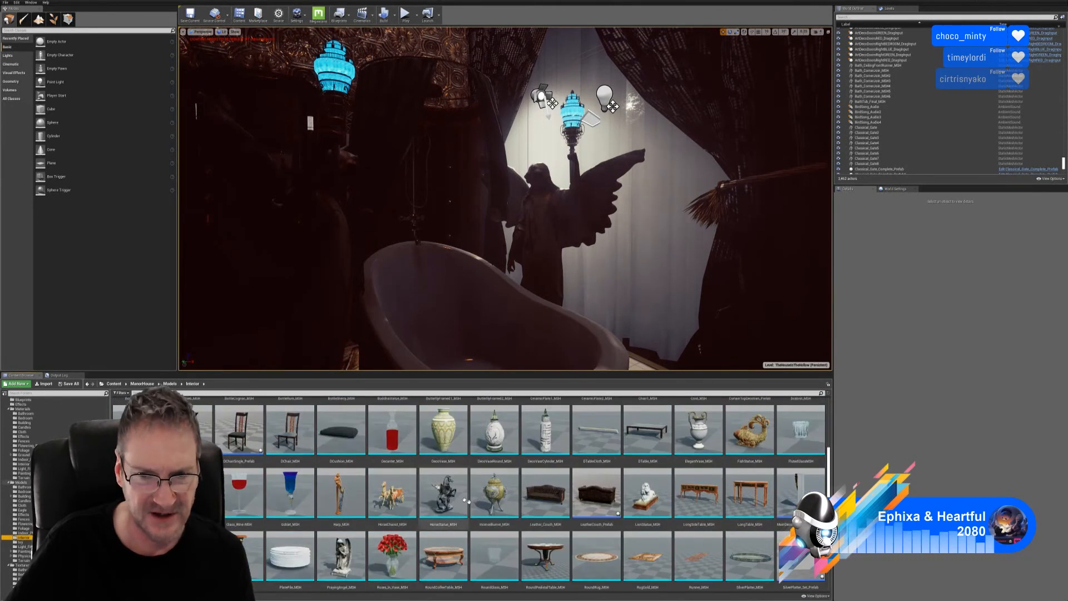
{"action": "scroll", "coordinate": [534, 473], "scroll_direction": "down", "scroll_amount": 2}
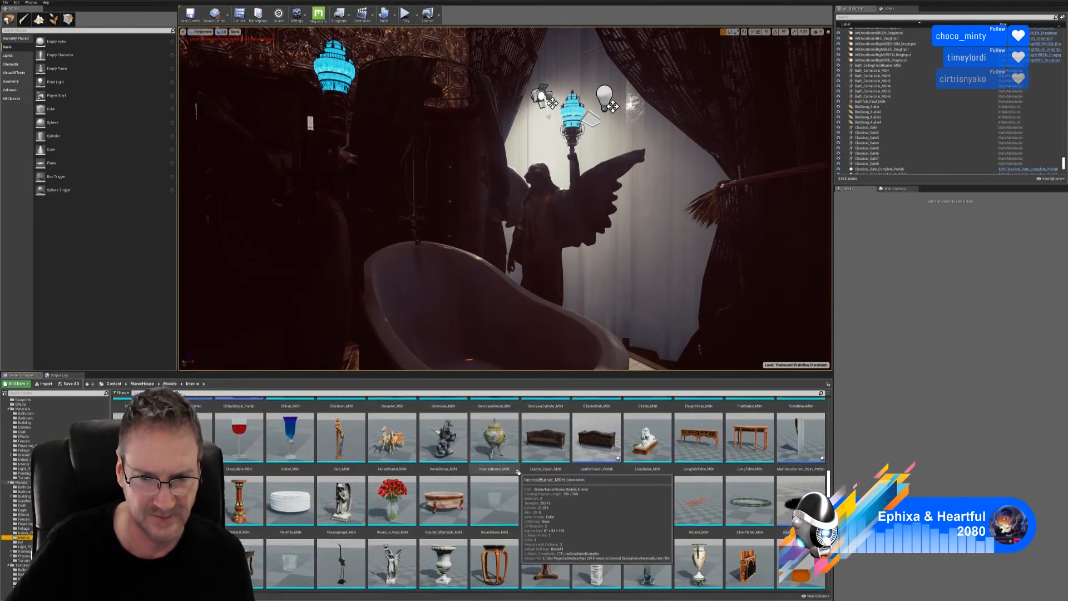
{"action": "right_click_drag", "start_coordinate": [496, 330], "coordinate": [656, 356]}
{"action": "left_click_drag", "start_coordinate": [444, 537], "coordinate": [529, 290]}
{"action": "right_click_drag", "start_coordinate": [528, 291], "coordinate": [644, 157]}
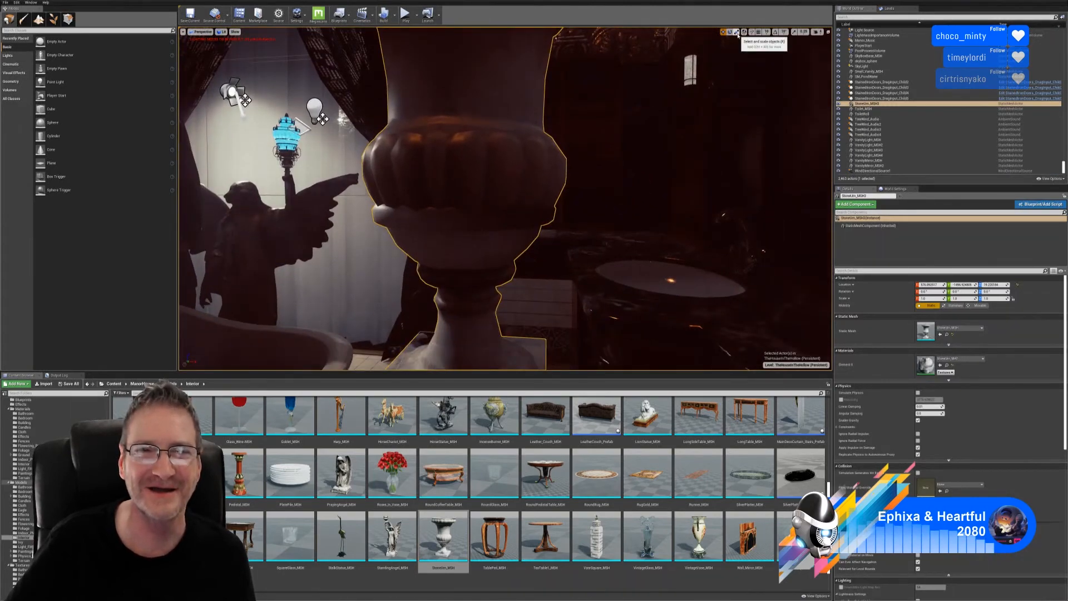
- Scale the stone urn down uniformly to roughly a third of its size
{"action": "right_click_drag", "start_coordinate": [533, 232], "coordinate": [522, 248]}
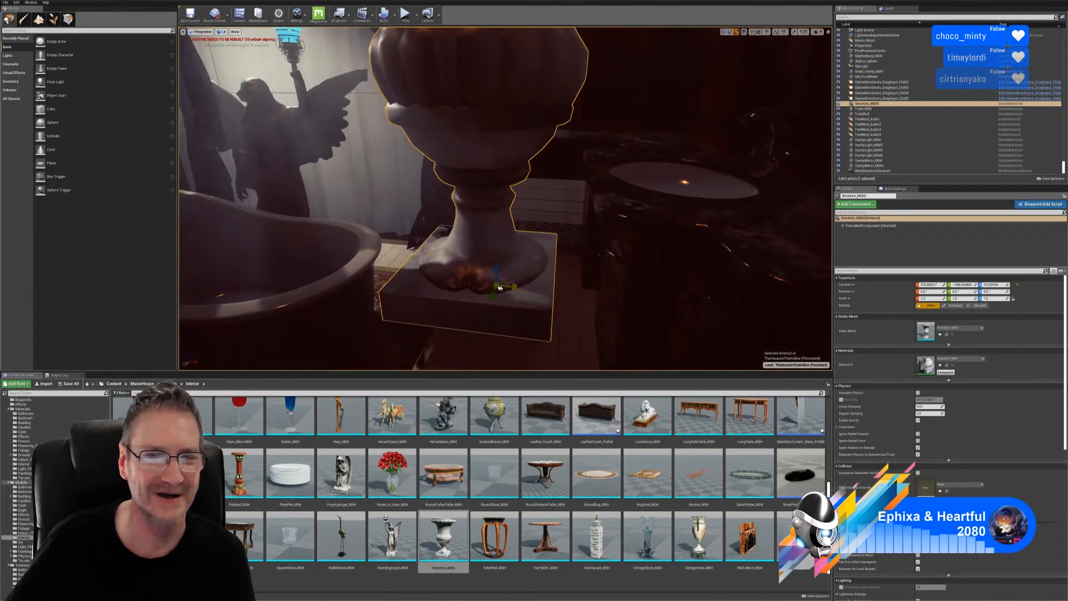
{"action": "left_click_drag", "start_coordinate": [499, 287], "coordinate": [497, 288]}
{"action": "key", "text": "ctrl+z"}
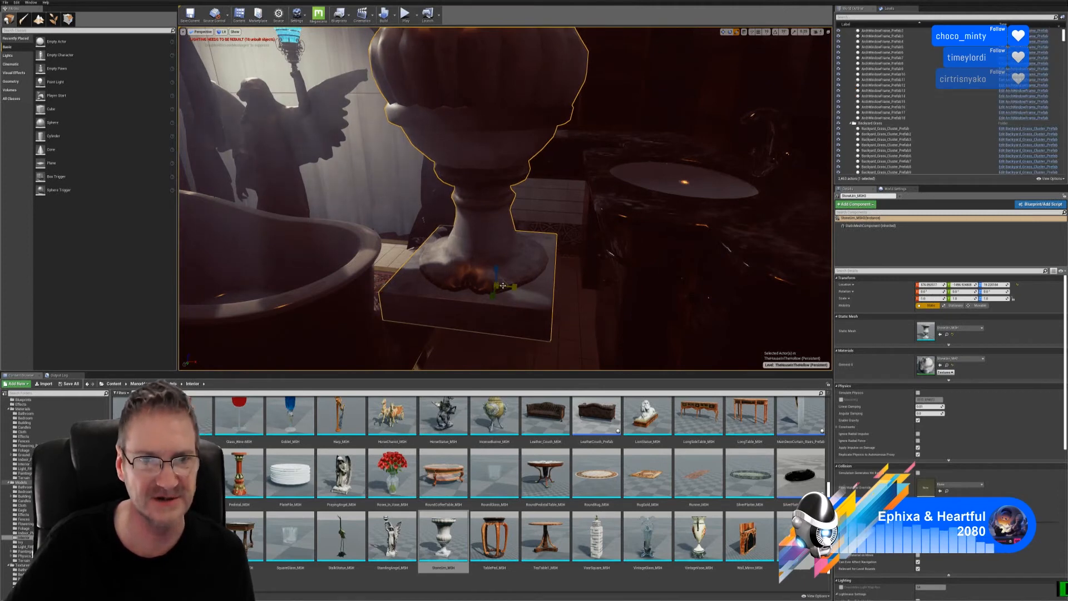
{"action": "left_click_drag", "start_coordinate": [498, 288], "coordinate": [496, 285]}
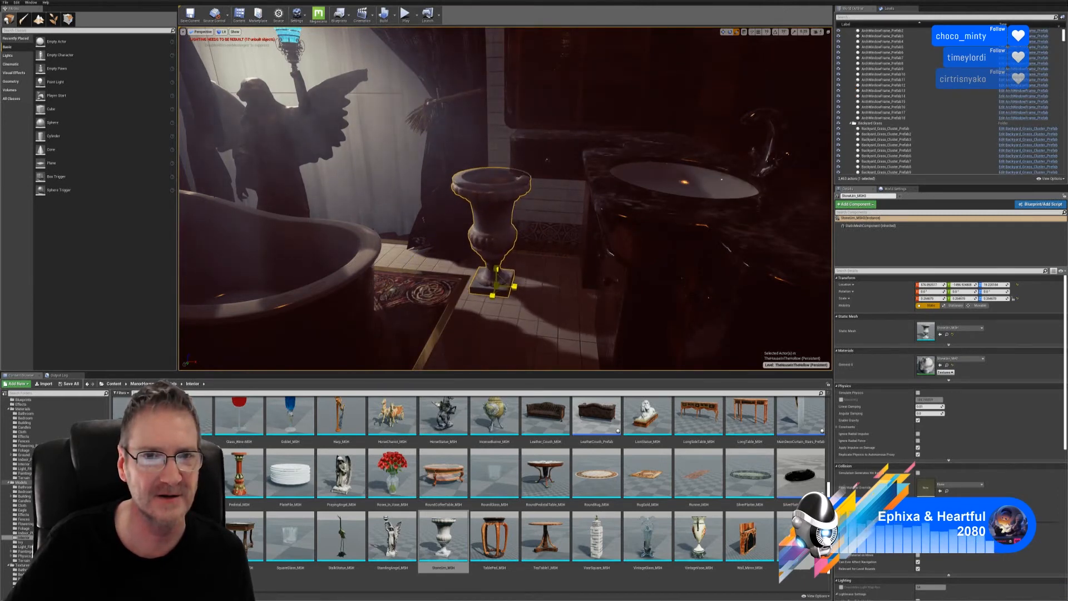
{"action": "right_click_drag", "start_coordinate": [496, 285], "coordinate": [509, 243]}
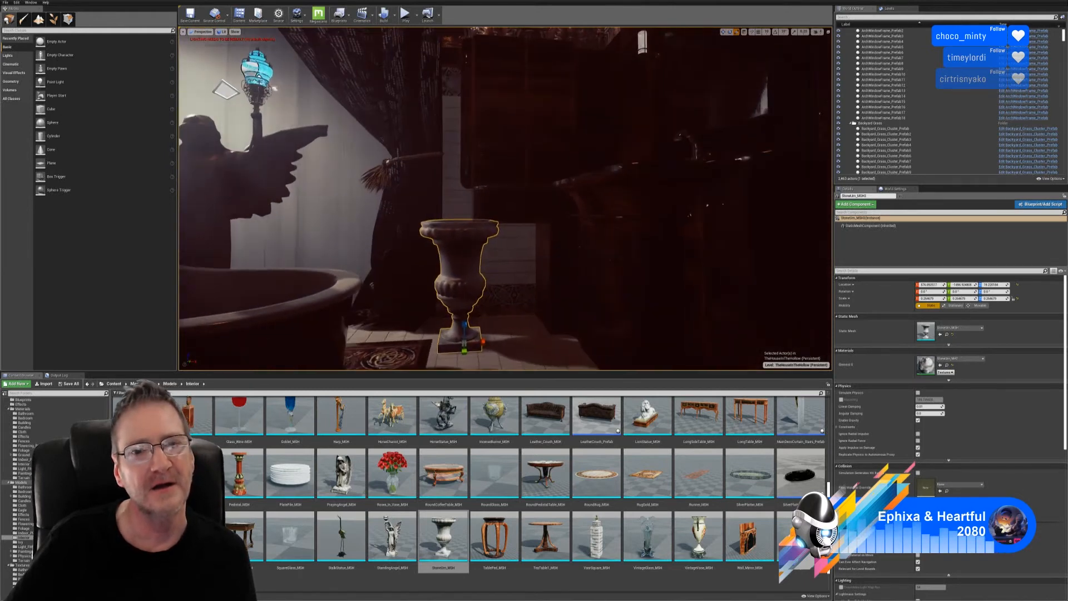
- Move the urn closer to the bathtub at the edge of the rug and check its placement from several angles
{"action": "right_click_drag", "start_coordinate": [765, 64], "coordinate": [689, 90]}
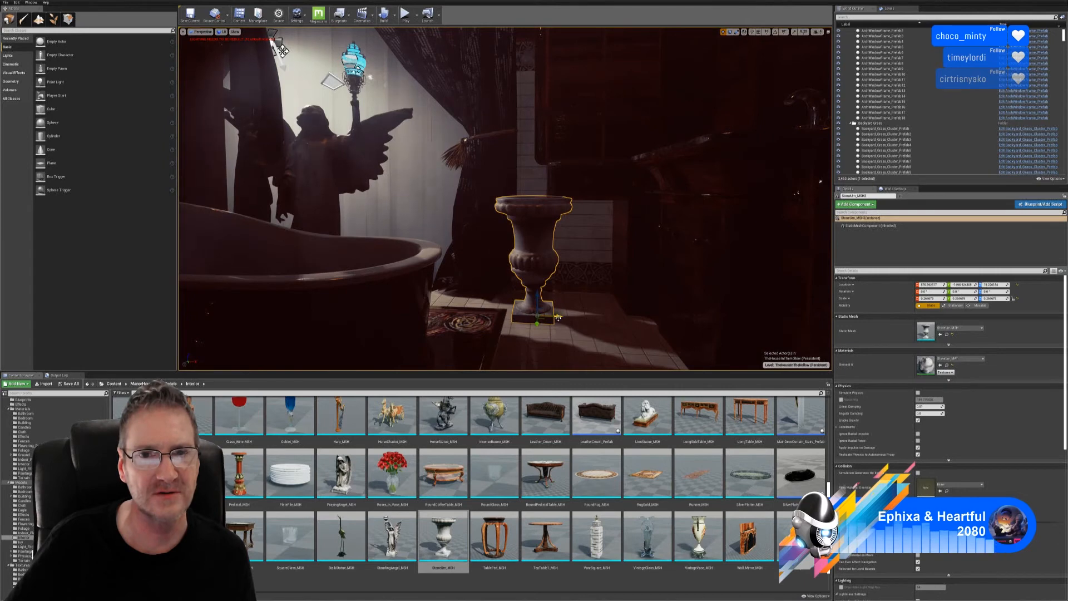
{"action": "left_click_drag", "start_coordinate": [559, 316], "coordinate": [517, 321]}
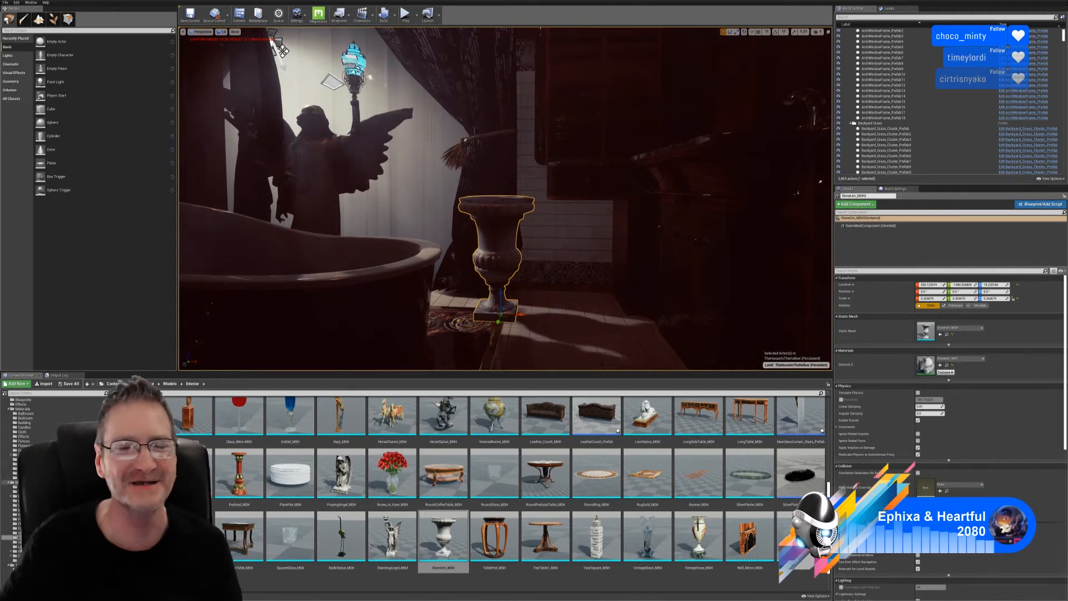
{"action": "right_click_drag", "start_coordinate": [505, 199], "coordinate": [442, 245]}
{"action": "key", "text": "w"}
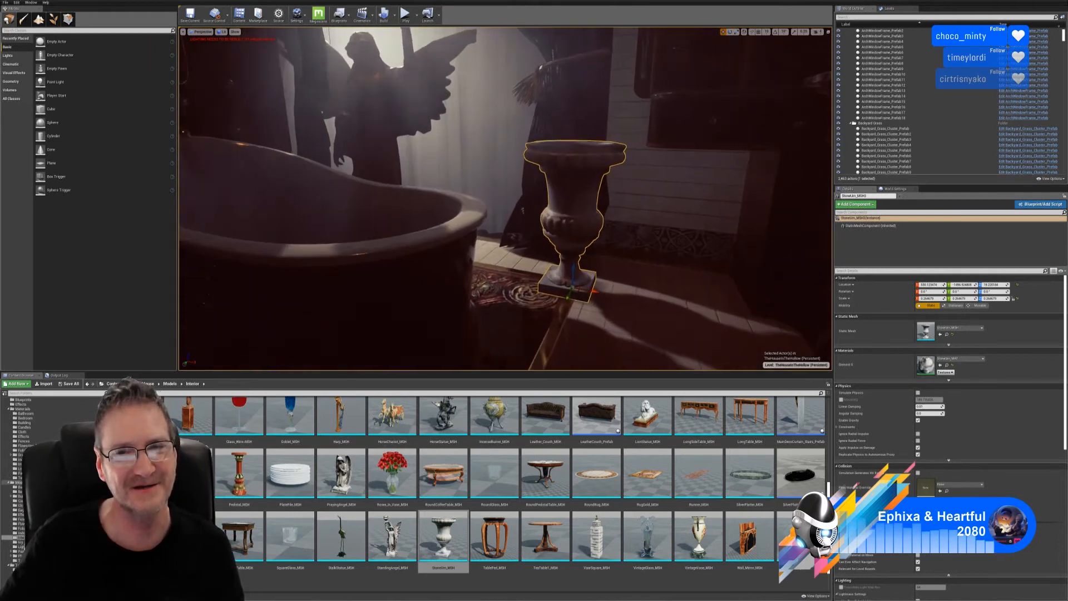
{"action": "key", "text": "s"}
{"action": "mouse_move", "coordinate": [637, 316]}
{"action": "right_mouse_down"}
{"action": "mouse_move", "coordinate": [654, 300]}
{"action": "mouse_move", "coordinate": [637, 316]}
{"action": "right_mouse_up"}
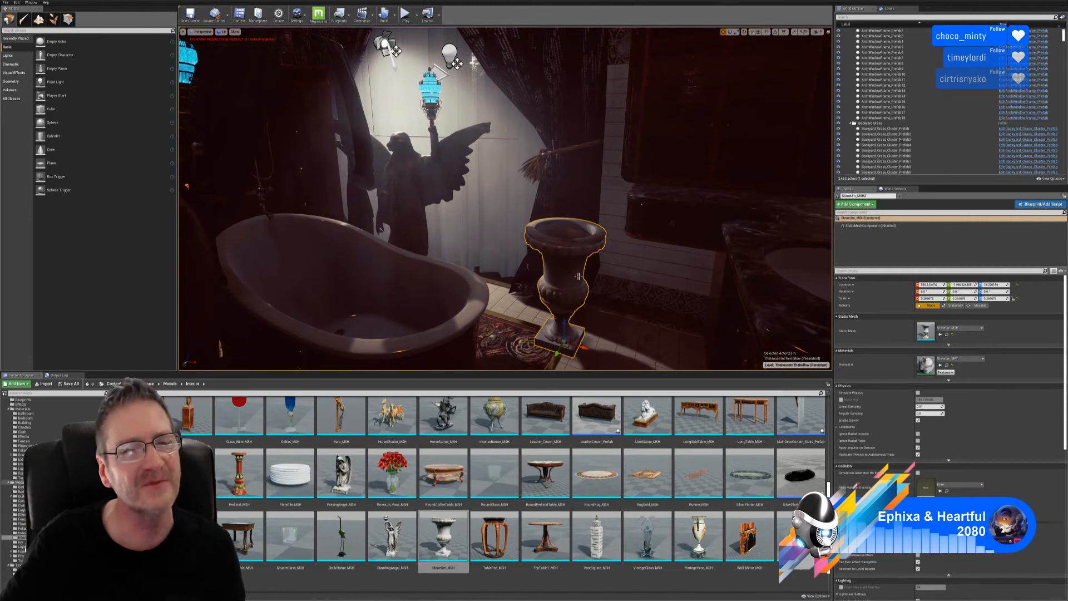
{"action": "right_click_drag", "start_coordinate": [655, 239], "coordinate": [678, 325]}
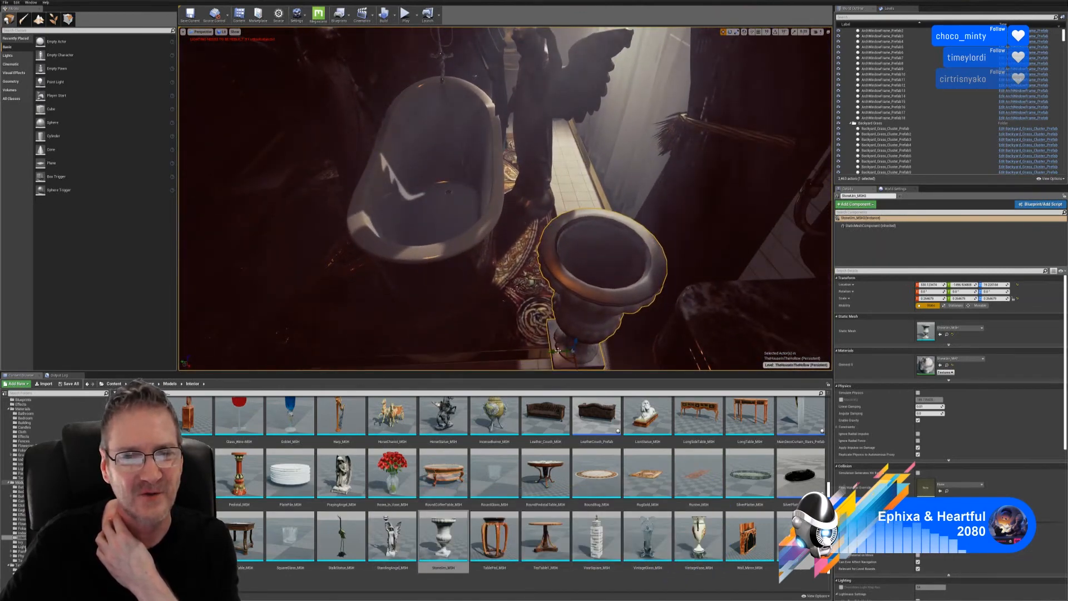
{"action": "right_click_drag", "start_coordinate": [506, 339], "coordinate": [520, 311]}
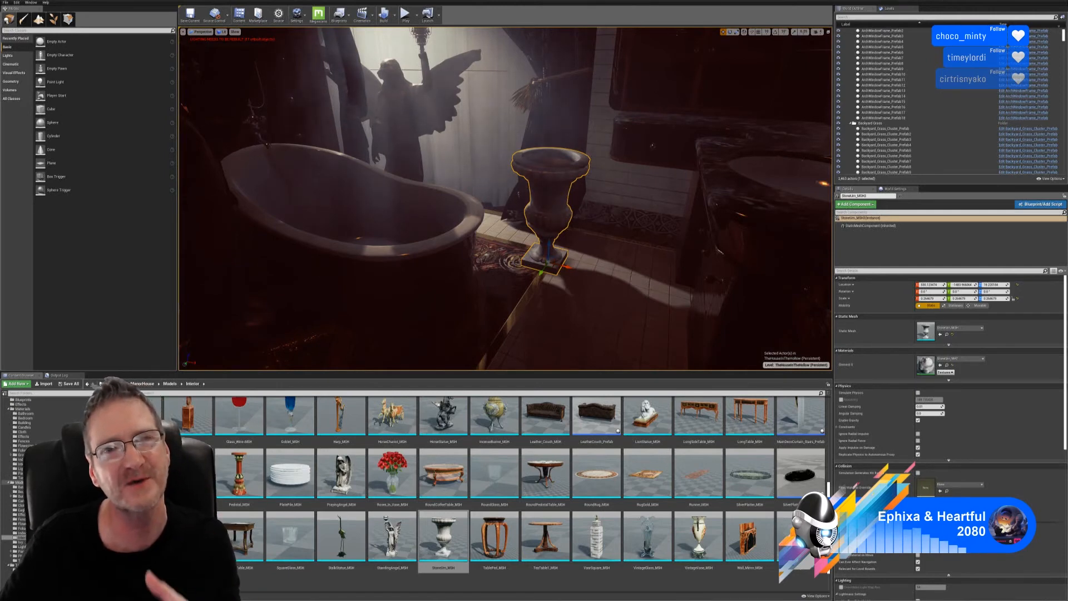
{"action": "right_click_drag", "start_coordinate": [628, 219], "coordinate": [631, 207]}
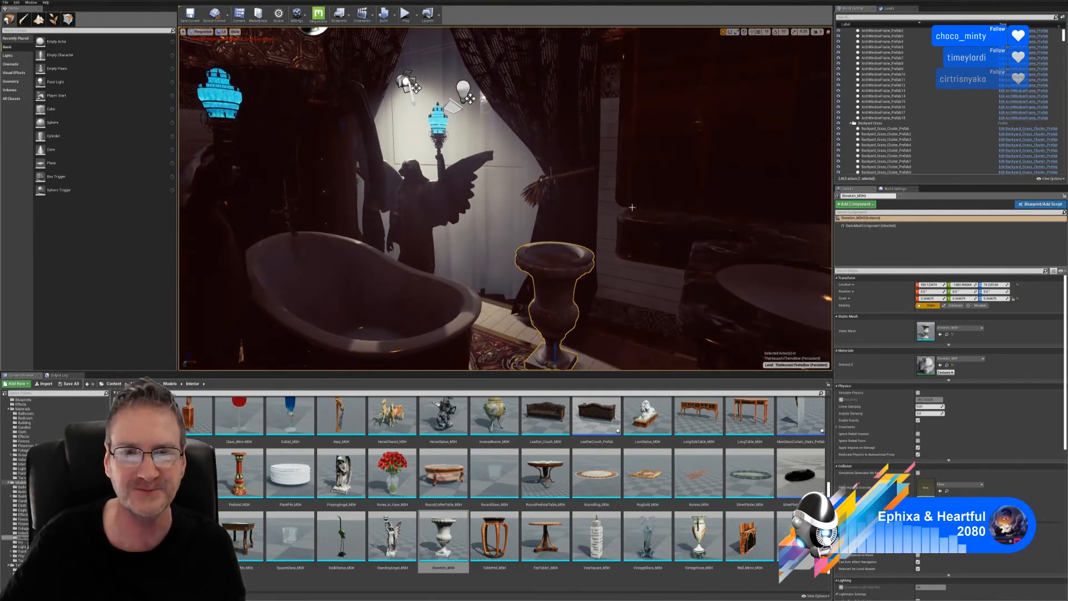
{"action": "right_click_drag", "start_coordinate": [609, 299], "coordinate": [609, 299]}
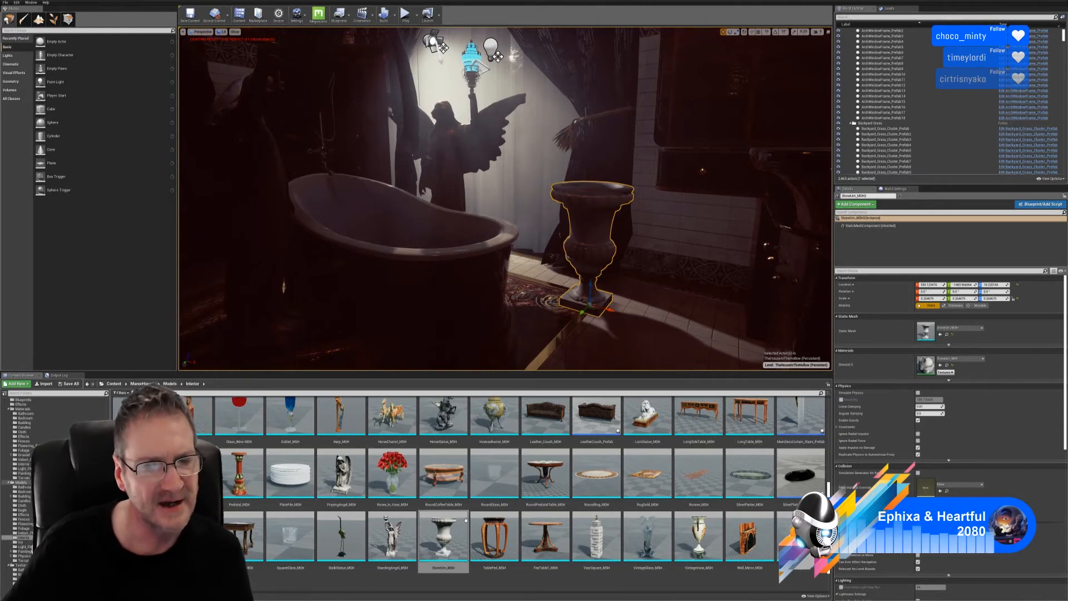
- Look through the Interior models for other pieces and examine the urn beside the bathtub
{"action": "scroll", "coordinate": [466, 519], "scroll_direction": "up", "scroll_amount": 3}
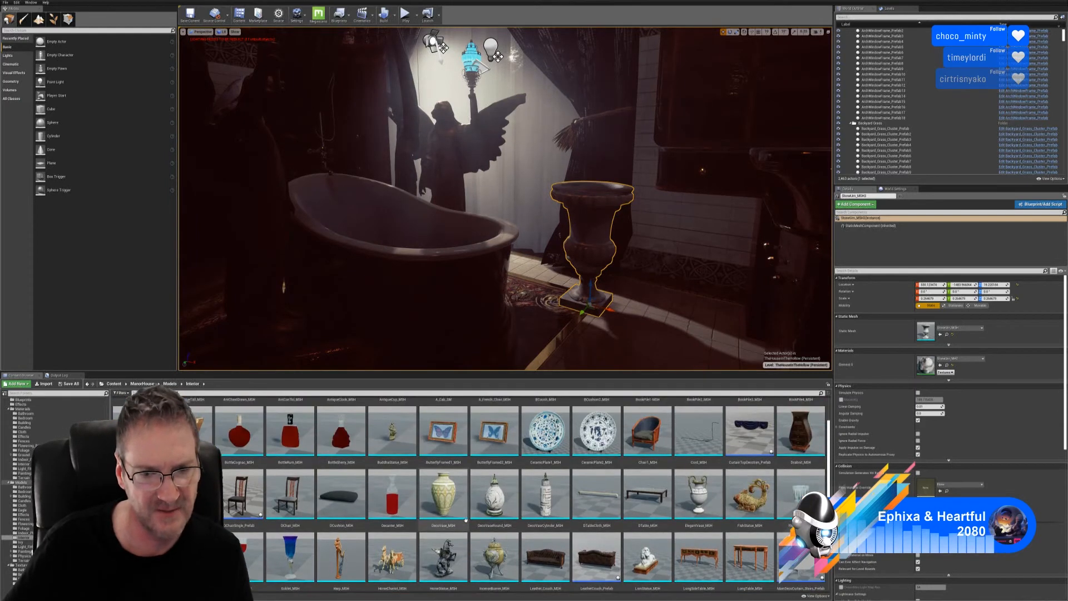
{"action": "scroll", "coordinate": [465, 520], "scroll_direction": "up", "scroll_amount": 1}
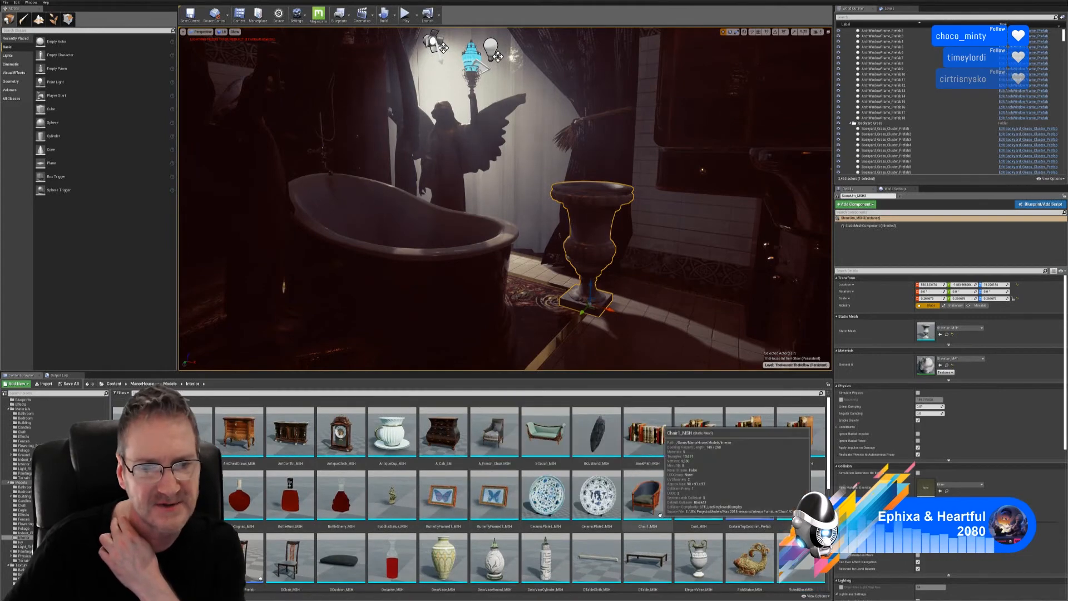
{"action": "scroll", "coordinate": [695, 513], "scroll_direction": "down", "scroll_amount": 2}
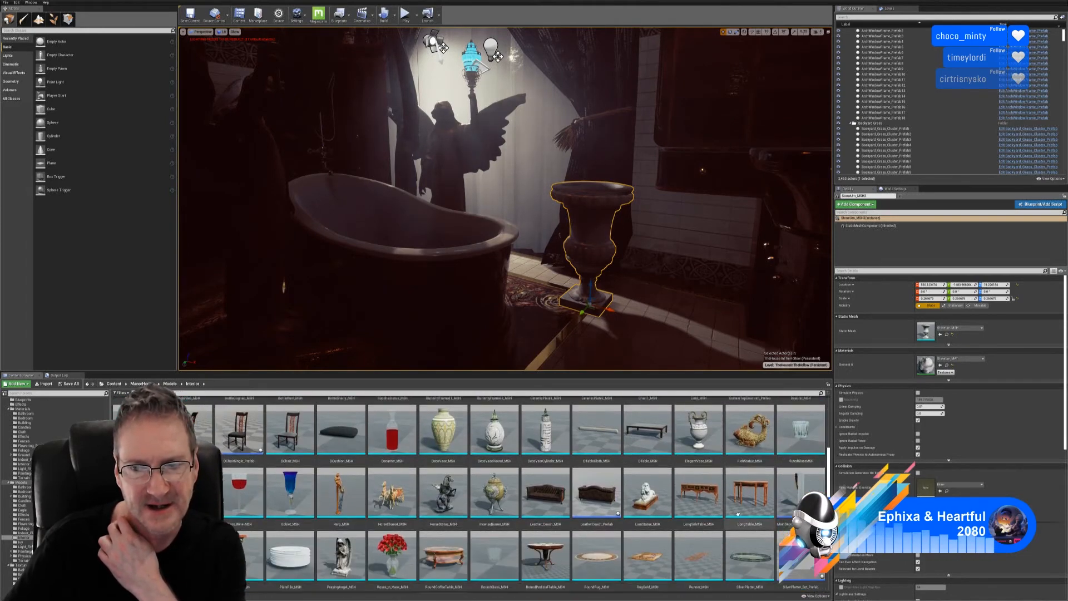
{"action": "scroll", "coordinate": [738, 513], "scroll_direction": "down", "scroll_amount": 2}
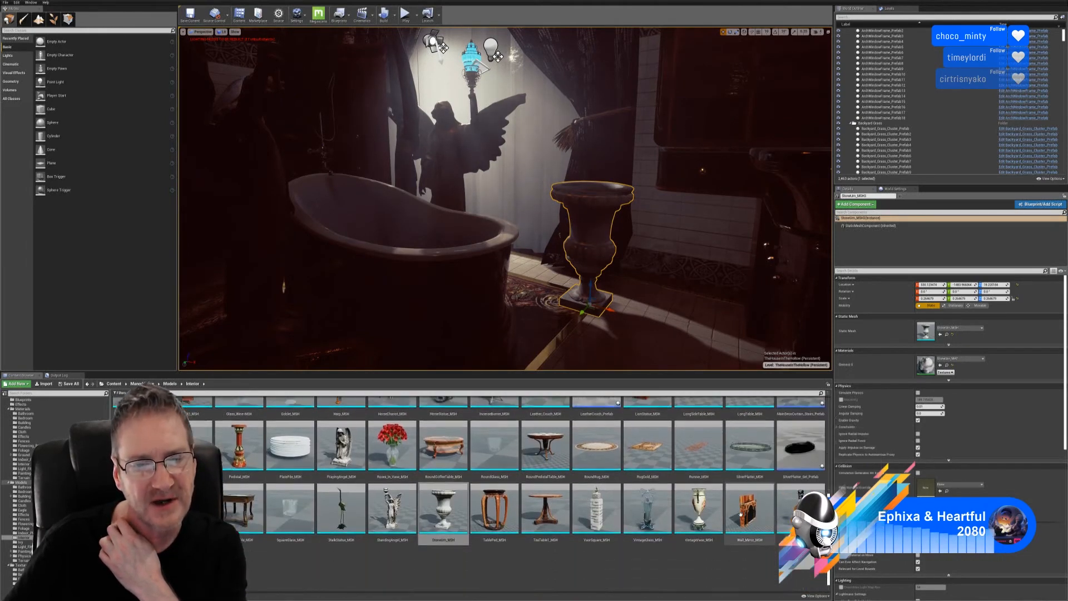
{"action": "scroll", "coordinate": [740, 514], "scroll_direction": "down", "scroll_amount": 1}
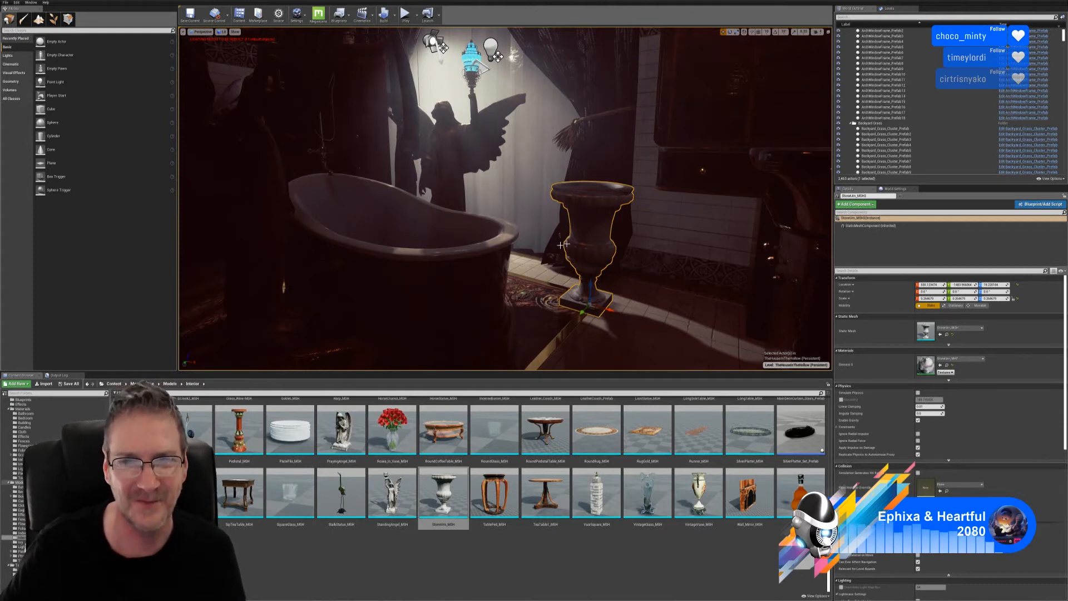
{"action": "right_click_drag", "start_coordinate": [505, 211], "coordinate": [535, 216]}
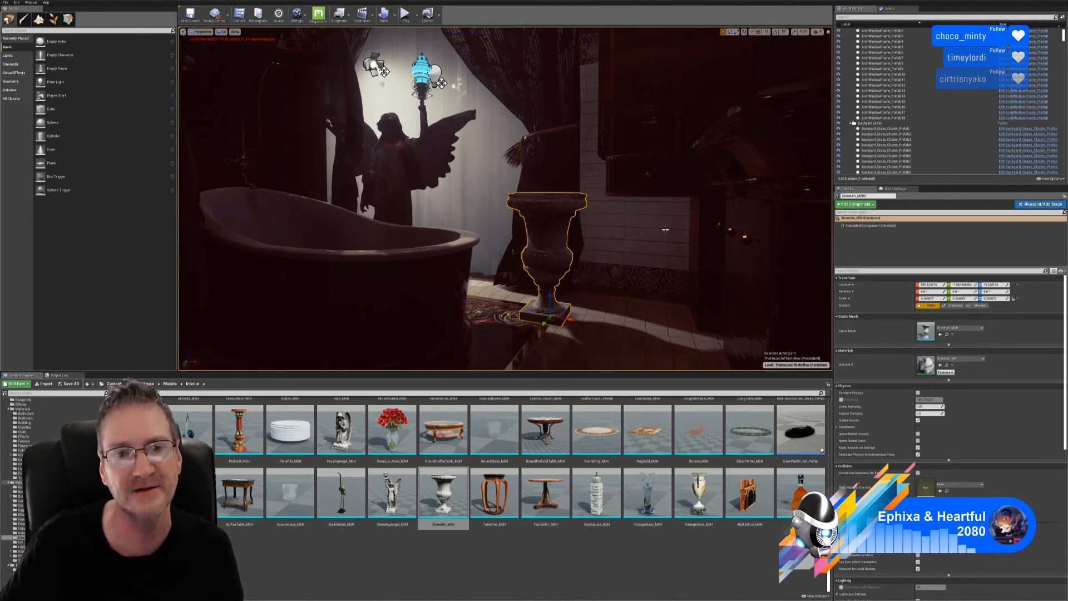
{"action": "mouse_move", "coordinate": [643, 234]}
{"action": "right_mouse_down"}
{"action": "mouse_move", "coordinate": [595, 259]}
{"action": "mouse_move", "coordinate": [628, 219]}
{"action": "right_mouse_up"}
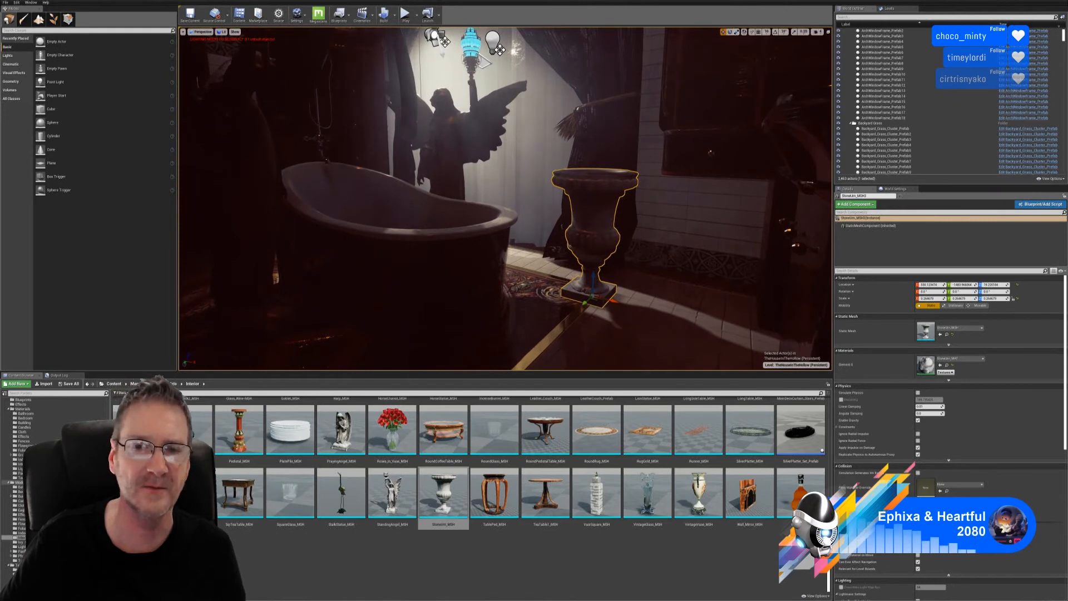
- Scale the stone urn down slightly further and view it together with the bathtub and angels
{"action": "right_click_drag", "start_coordinate": [726, 85], "coordinate": [689, 31]}
{"action": "right_click_drag", "start_coordinate": [715, 158], "coordinate": [715, 190]}
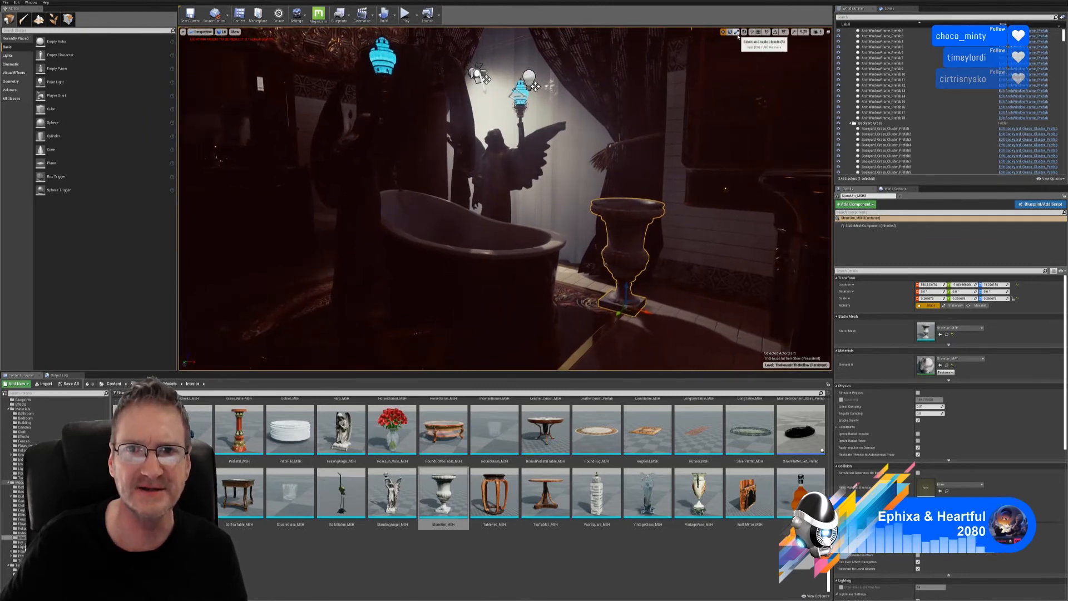
{"action": "left_click_drag", "start_coordinate": [629, 307], "coordinate": [628, 306]}
{"action": "key", "text": "ctrl+z"}
{"action": "mouse_move", "coordinate": [645, 296]}
{"action": "right_mouse_down"}
{"action": "mouse_move", "coordinate": [669, 288]}
{"action": "mouse_move", "coordinate": [640, 303]}
{"action": "mouse_move", "coordinate": [647, 299]}
{"action": "right_mouse_up"}
{"action": "key", "text": "q"}
{"action": "key", "text": "e"}
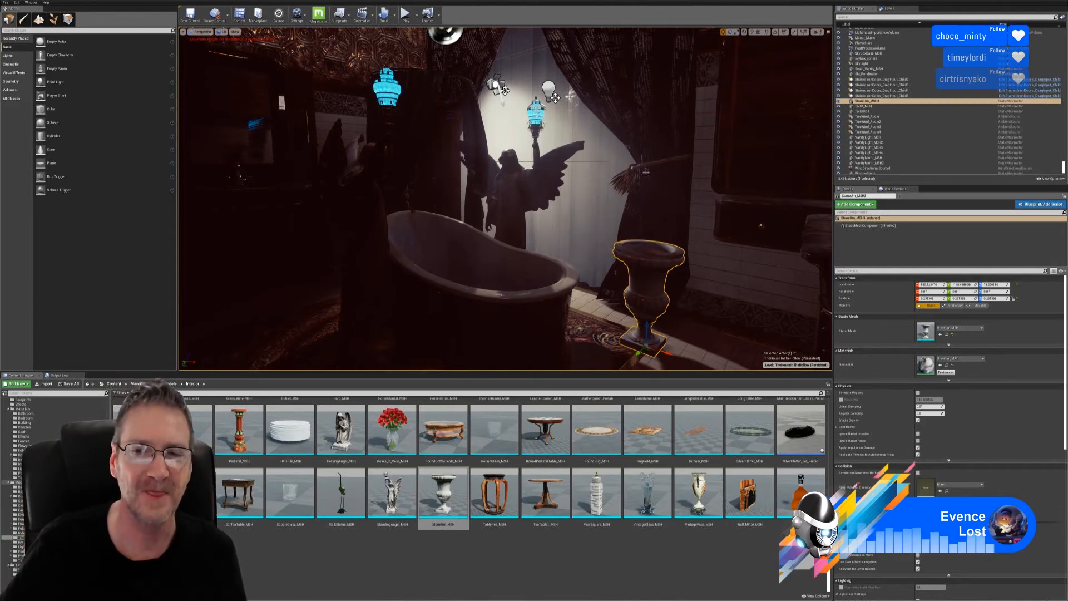
- Shift the urn slightly toward the curtained wall and check its position from above
{"action": "right_click_drag", "start_coordinate": [505, 199], "coordinate": [617, 296]}
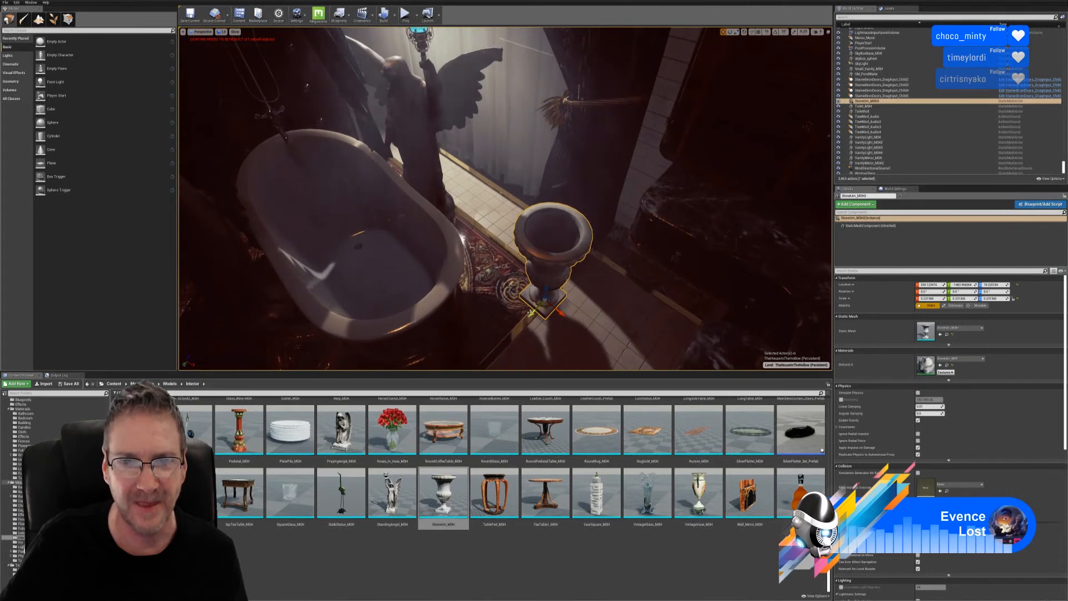
{"action": "left_click_drag", "start_coordinate": [537, 319], "coordinate": [552, 299]}
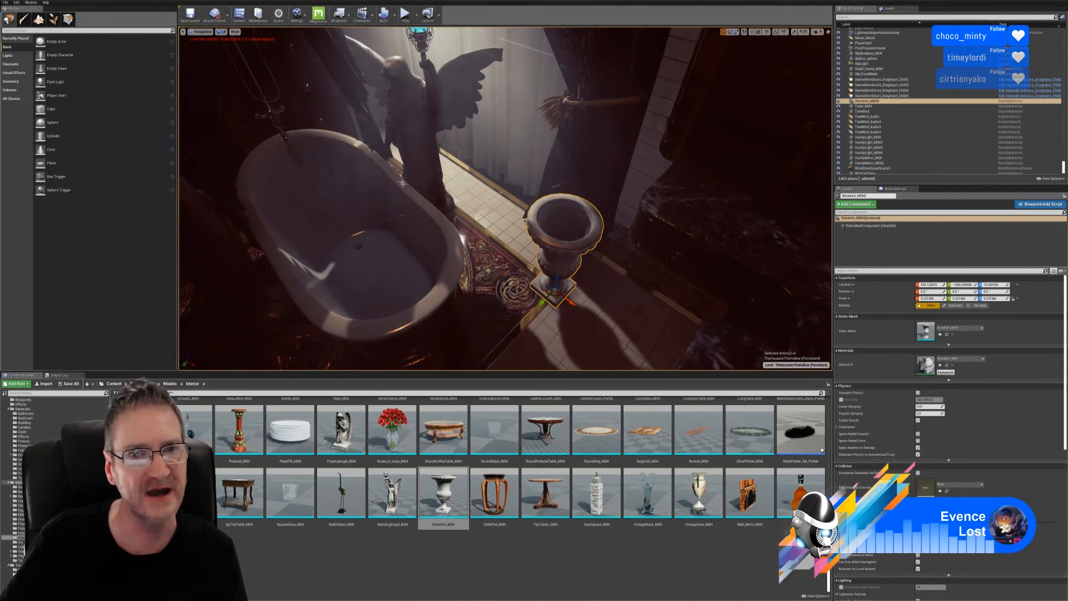
{"action": "right_click_drag", "start_coordinate": [494, 235], "coordinate": [567, 253]}
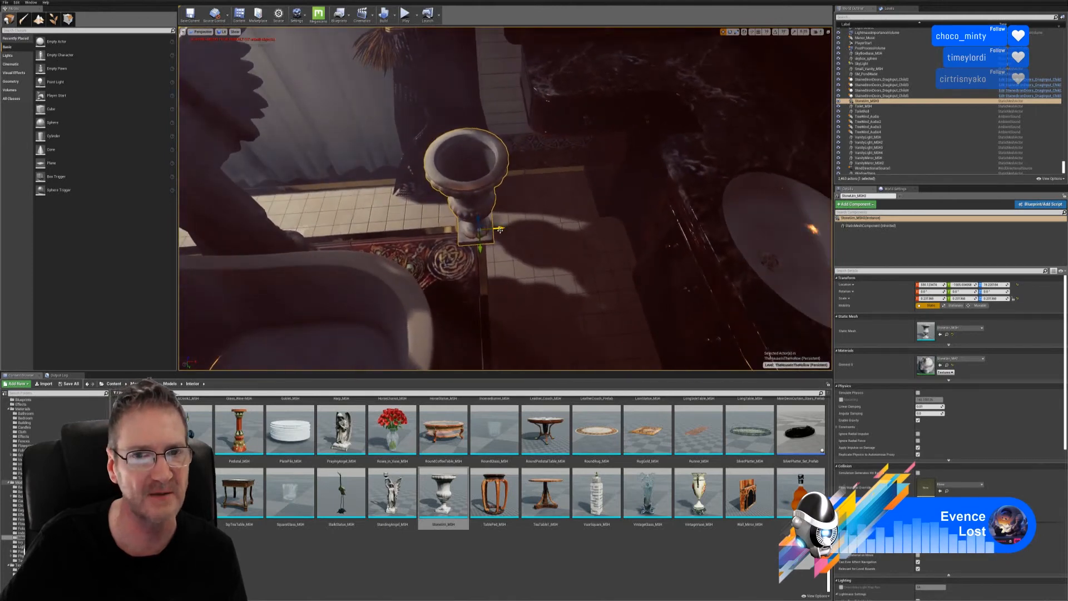
- Fine-tune the stone urn's position at the rug's corner and lower it slightly onto the bathroom floor
{"action": "left_click_drag", "start_coordinate": [498, 229], "coordinate": [512, 229]}
{"action": "right_click_drag", "start_coordinate": [513, 229], "coordinate": [497, 198]}
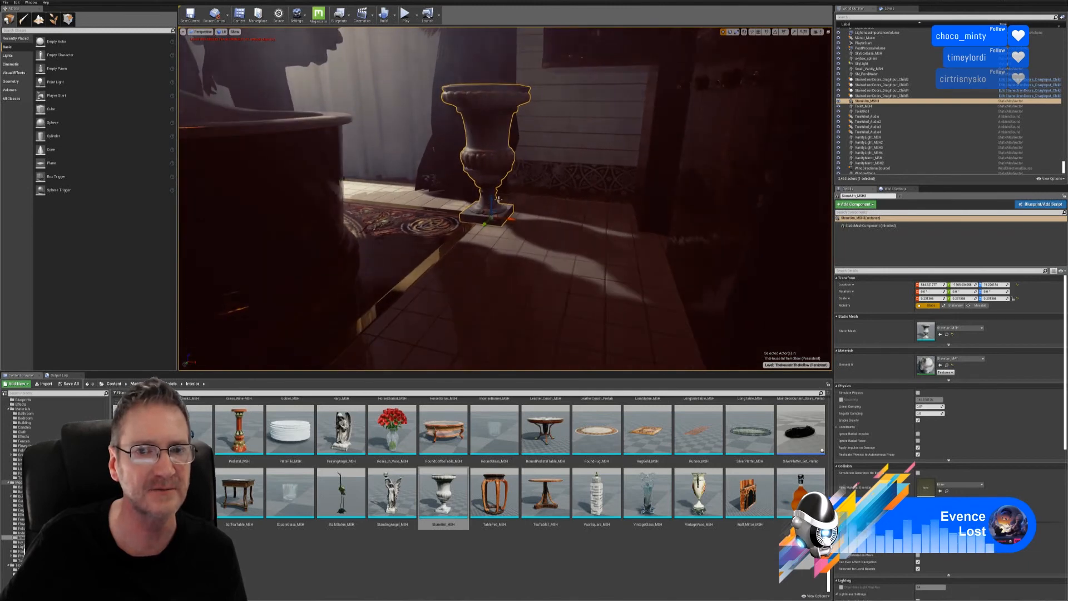
{"action": "left_click_drag", "start_coordinate": [491, 199], "coordinate": [491, 203]}
{"action": "left_click_drag", "start_coordinate": [492, 203], "coordinate": [495, 200]}
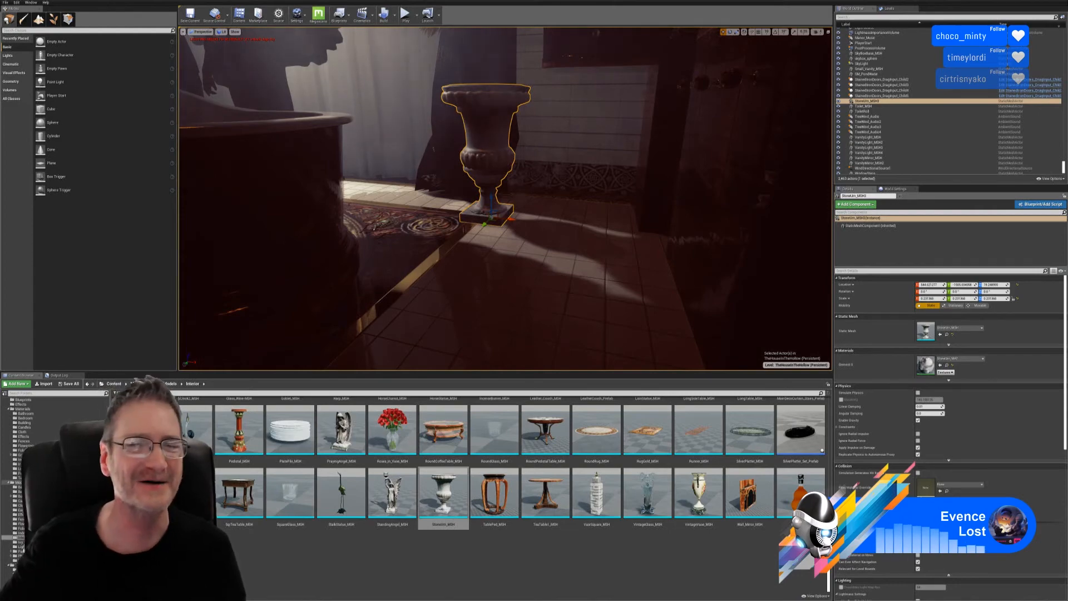
{"action": "right_click_drag", "start_coordinate": [505, 198], "coordinate": [492, 215]}
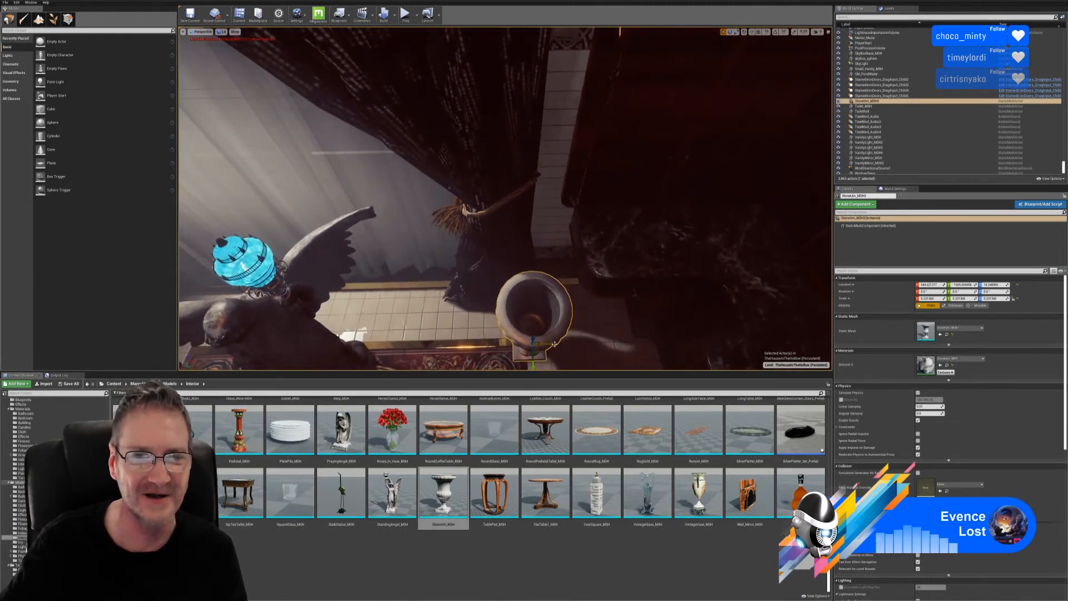
{"action": "left_click_drag", "start_coordinate": [555, 343], "coordinate": [545, 343]}
{"action": "right_click_drag", "start_coordinate": [528, 311], "coordinate": [469, 335]}
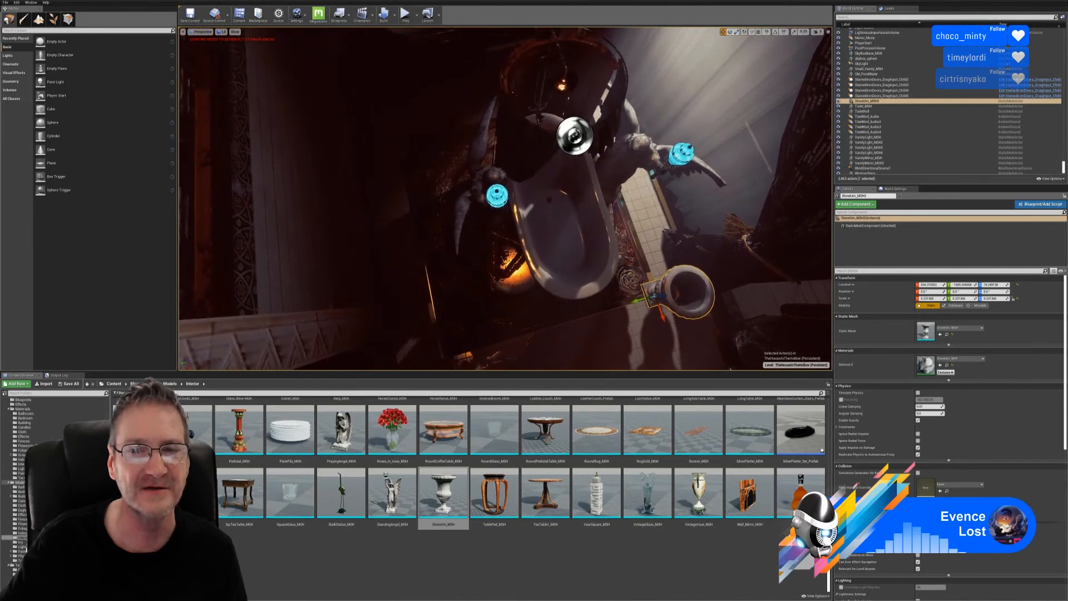
- Duplicate the stone urn and move the copy across to the opposite side of the bathtub
{"action": "right_click", "coordinate": [666, 280]}
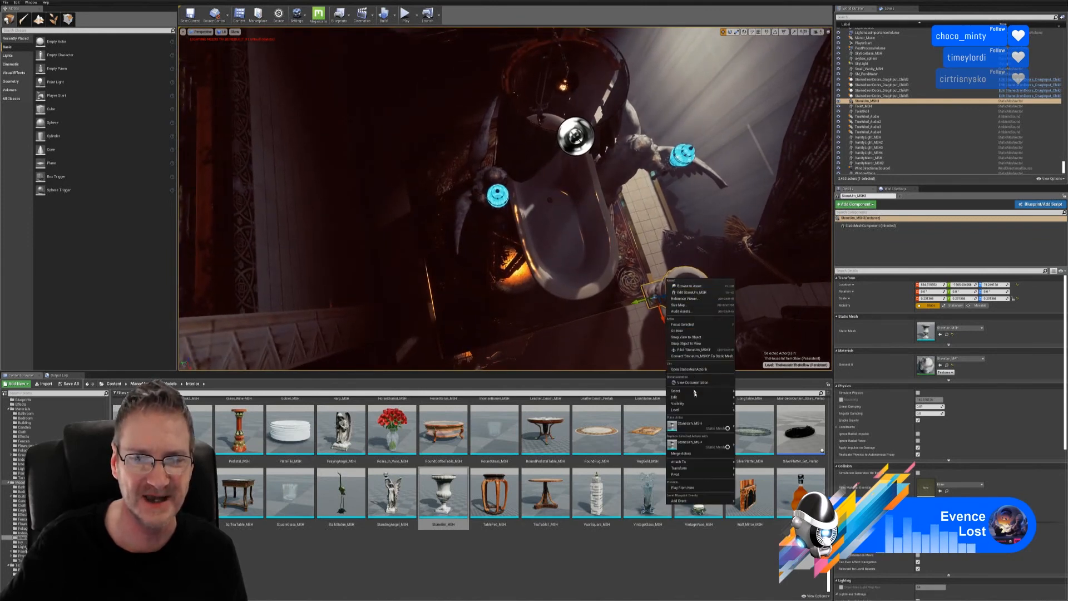
{"action": "mouse_move", "coordinate": [695, 397]}
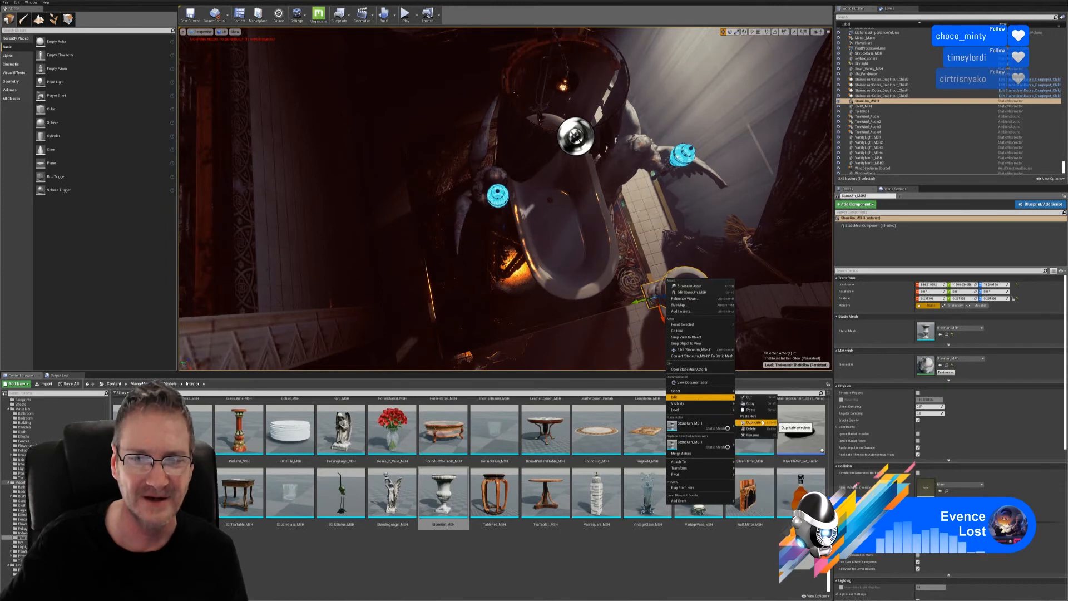
{"action": "left_click", "coordinate": [753, 415]}
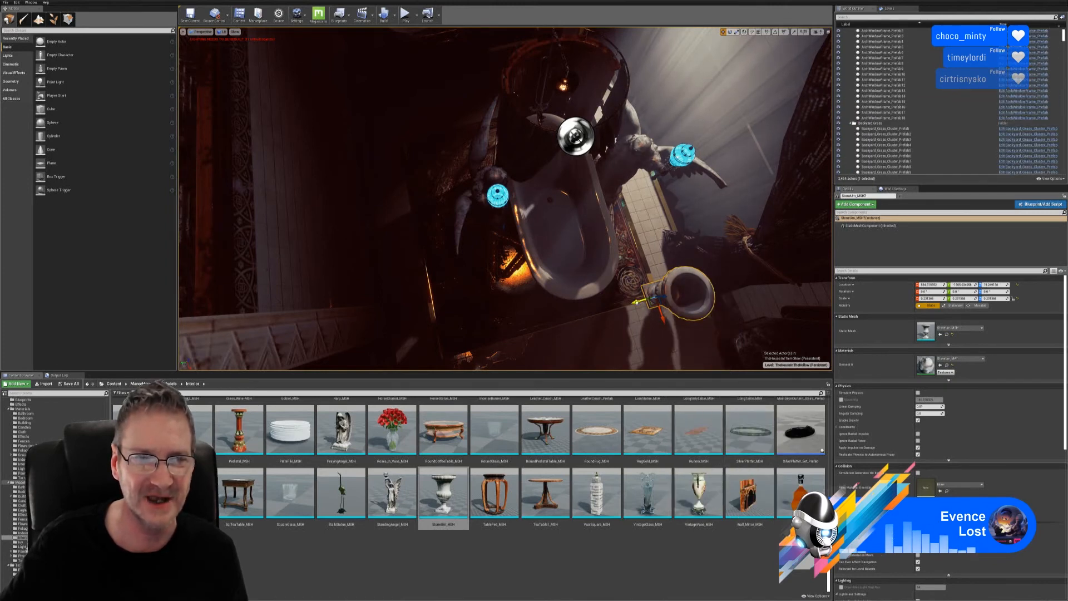
{"action": "left_click_drag", "start_coordinate": [637, 302], "coordinate": [383, 352]}
{"action": "right_click_drag", "start_coordinate": [415, 290], "coordinate": [278, 311]}
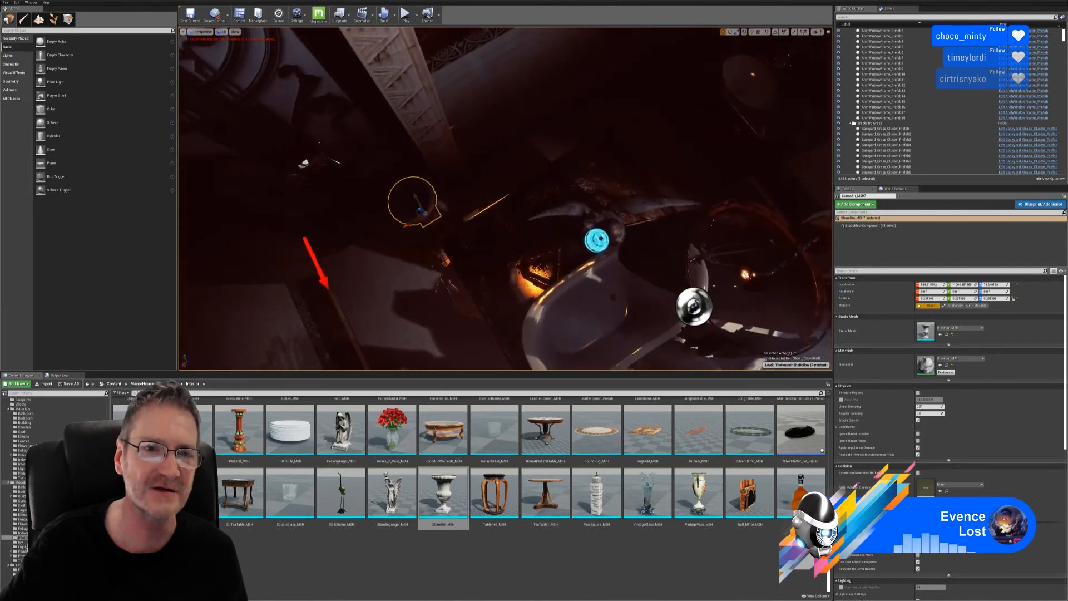
- Move the duplicate urn farther along to the dark wall away from the bathtub and clear the selection
{"action": "left_click_drag", "start_coordinate": [413, 223], "coordinate": [585, 116]}
{"action": "right_click_drag", "start_coordinate": [584, 116], "coordinate": [662, 114]}
{"action": "mouse_move", "coordinate": [590, 241]}
{"action": "right_mouse_down"}
{"action": "mouse_move", "coordinate": [581, 278]}
{"action": "mouse_move", "coordinate": [590, 241]}
{"action": "right_mouse_up"}
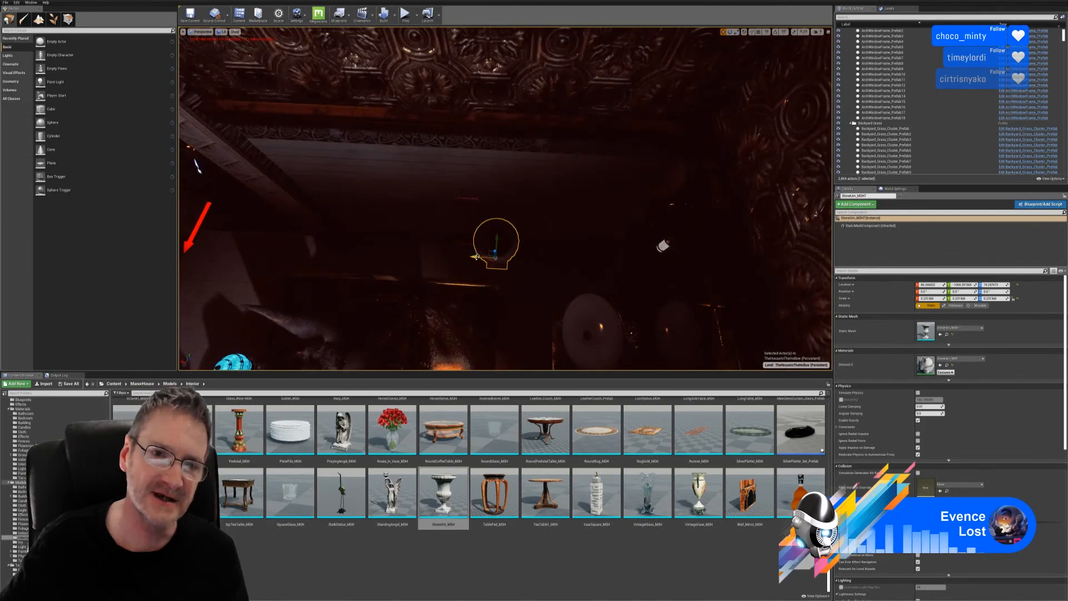
{"action": "left_click_drag", "start_coordinate": [476, 257], "coordinate": [490, 260]}
{"action": "right_click_drag", "start_coordinate": [487, 272], "coordinate": [657, 284]}
{"action": "key", "text": "Escape"}
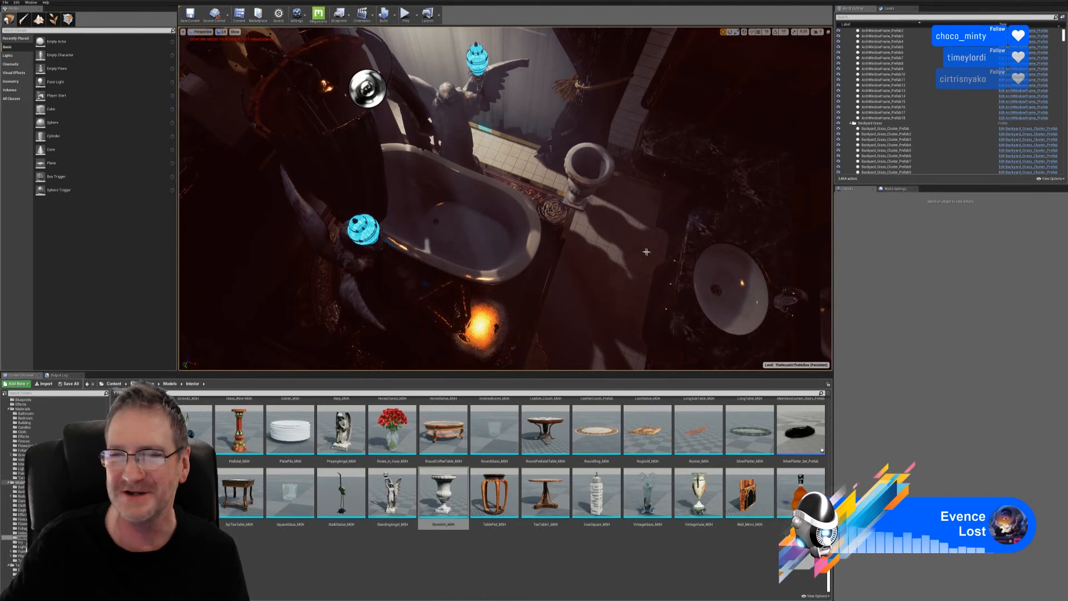
- Look through the Indoor_Plants, Foliage and Flowering_Potplants models for something to fill the urn beside the bathtub
{"action": "mouse_move", "coordinate": [594, 241]}
{"action": "right_mouse_down"}
{"action": "mouse_move", "coordinate": [620, 306]}
{"action": "mouse_move", "coordinate": [629, 245]}
{"action": "mouse_move", "coordinate": [649, 211]}
{"action": "mouse_move", "coordinate": [594, 245]}
{"action": "right_mouse_up"}
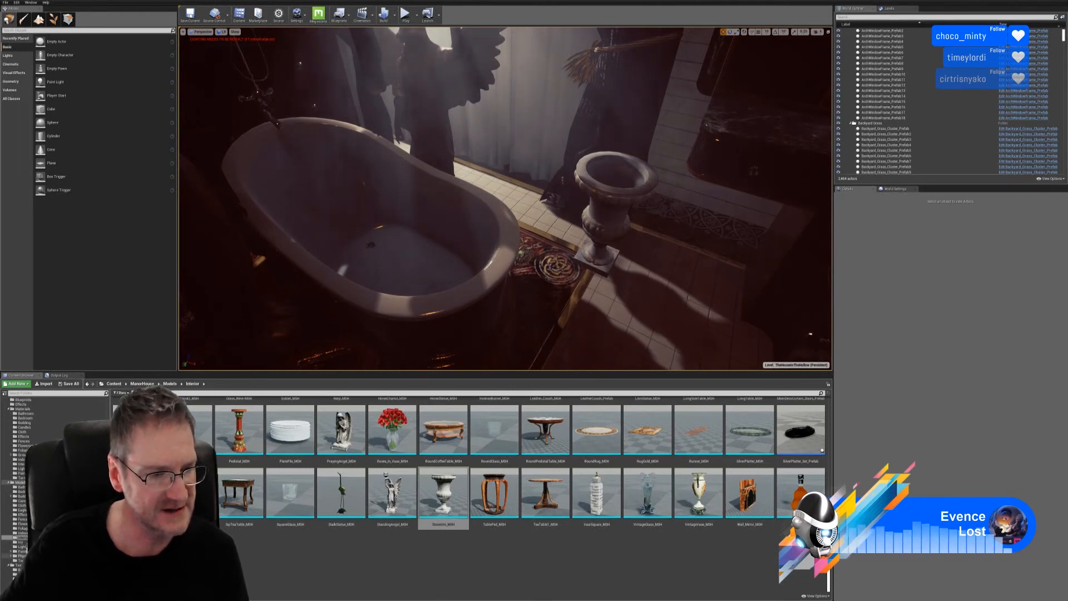
{"action": "left_click", "coordinate": [22, 533]}
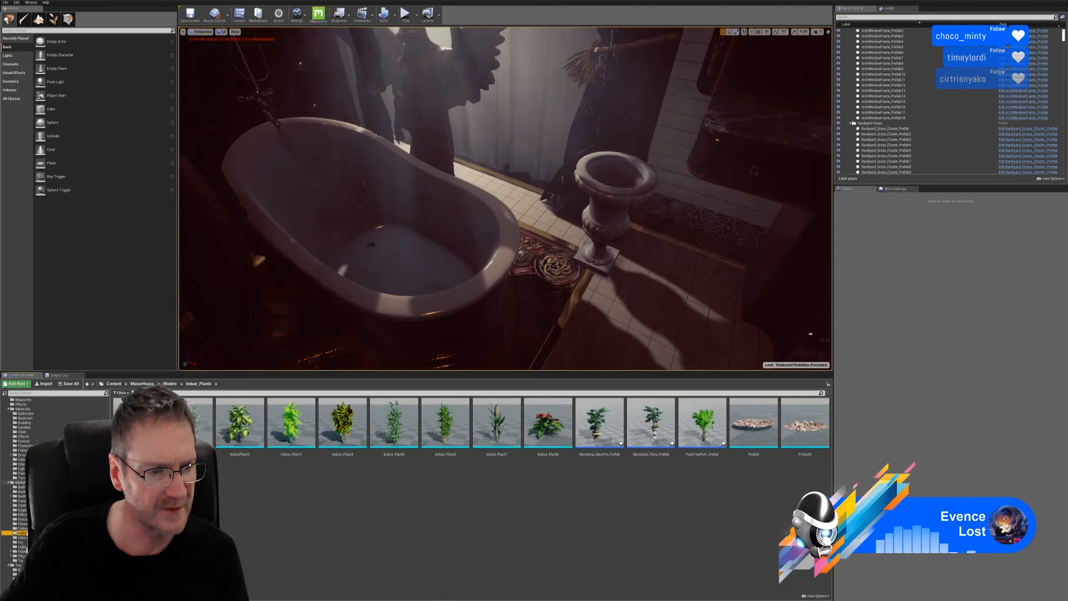
{"action": "key", "text": "Up"}
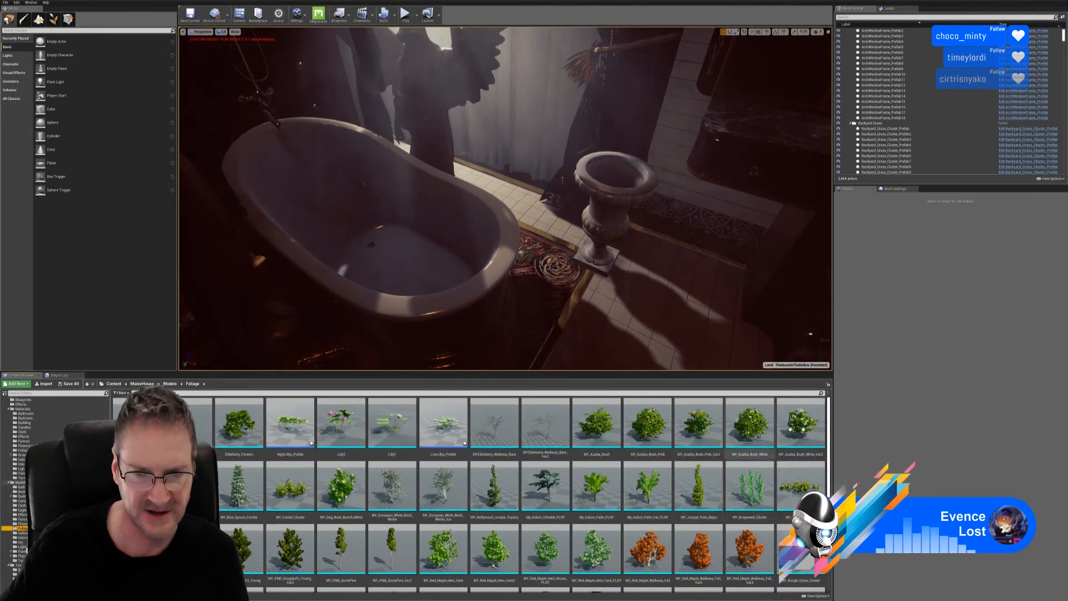
{"action": "scroll", "coordinate": [782, 445], "scroll_direction": "down", "scroll_amount": 4}
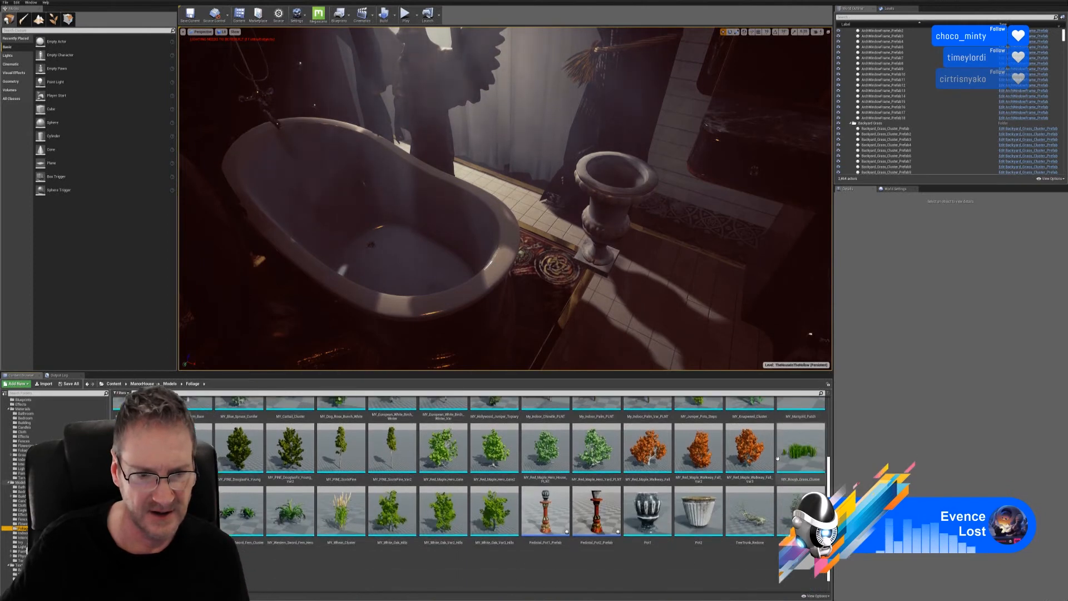
{"action": "scroll", "coordinate": [777, 458], "scroll_direction": "up", "scroll_amount": 3}
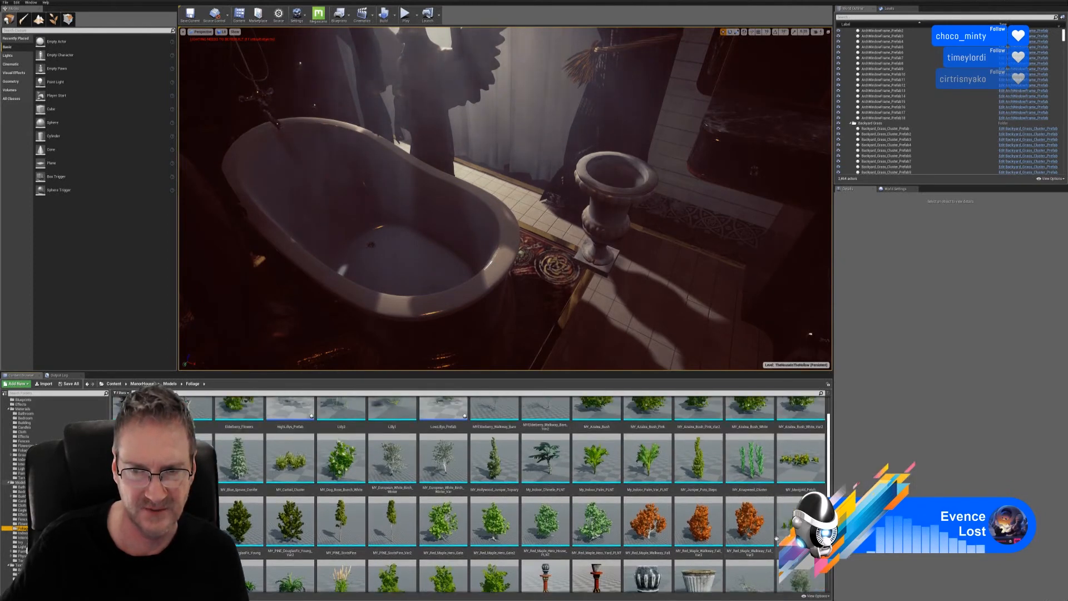
{"action": "scroll", "coordinate": [777, 537], "scroll_direction": "up", "scroll_amount": 2}
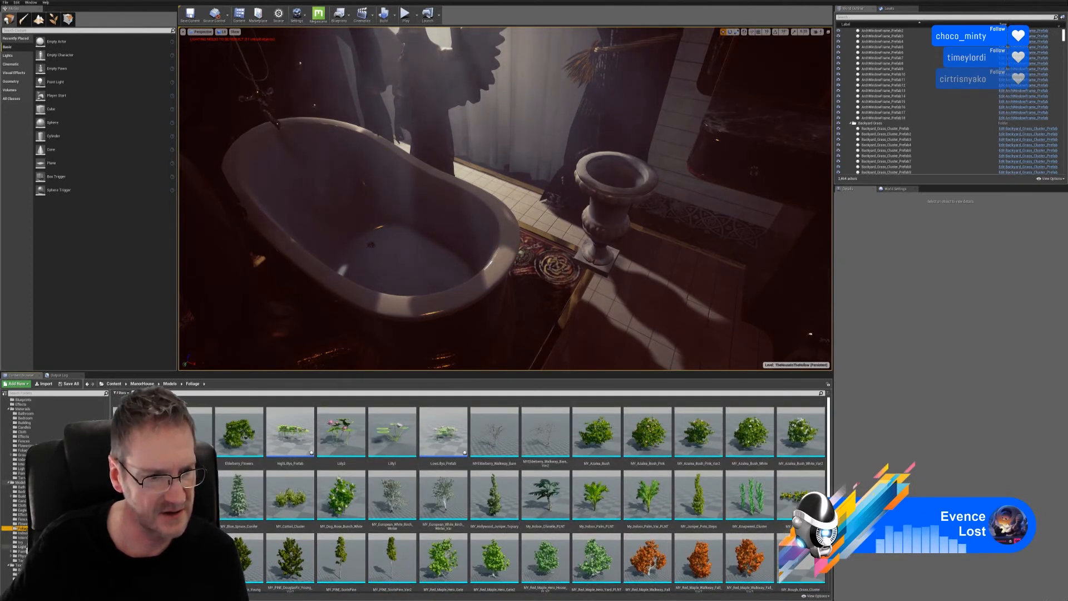
{"action": "left_click", "coordinate": [22, 523]}
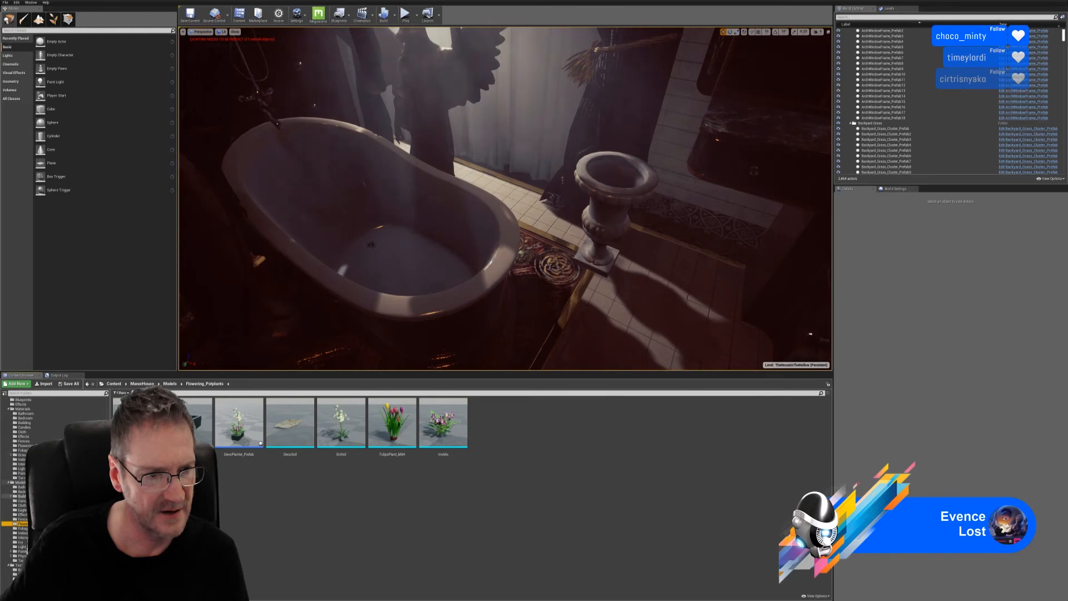
- Look through the Building, Terrain, Ivy and Interior models for further bathroom decoration
{"action": "left_click", "coordinate": [21, 496]}
{"action": "scroll", "coordinate": [609, 467], "scroll_direction": "down", "scroll_amount": 3}
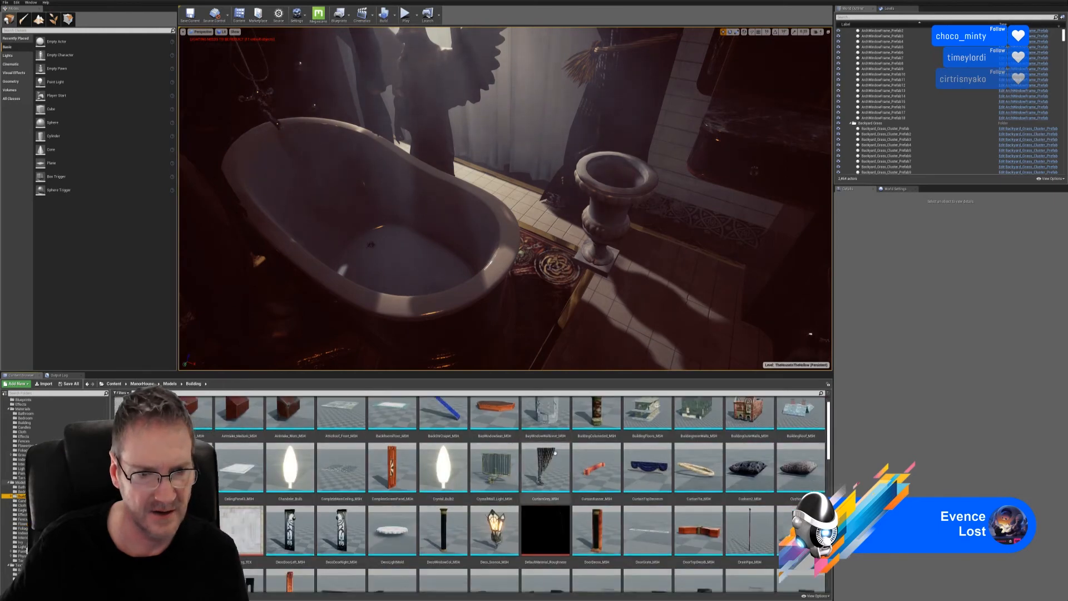
{"action": "scroll", "coordinate": [609, 467], "scroll_direction": "down", "scroll_amount": 10}
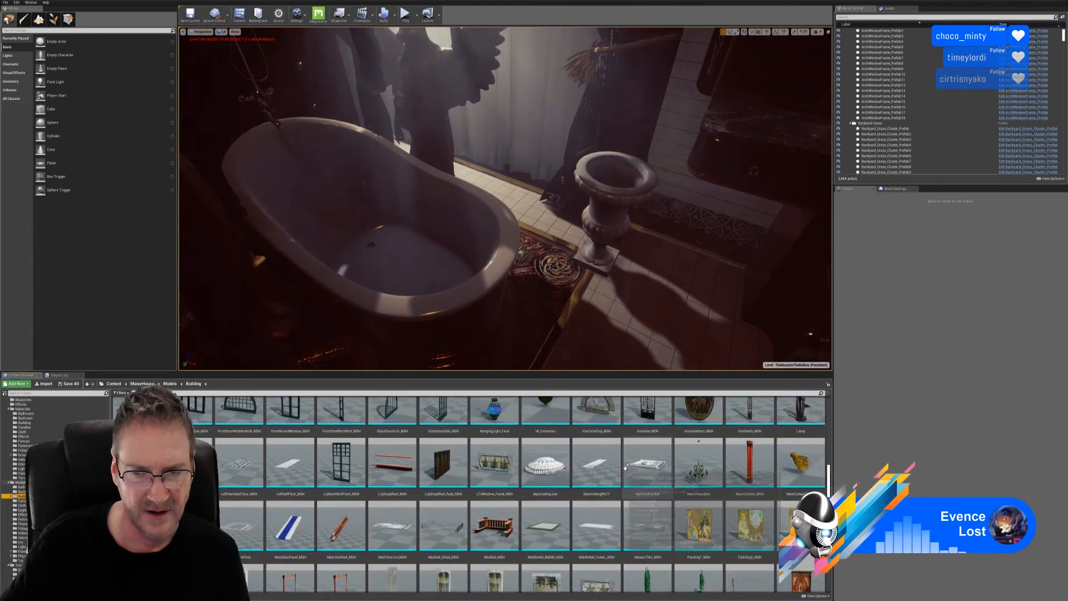
{"action": "scroll", "coordinate": [623, 463], "scroll_direction": "down", "scroll_amount": 10}
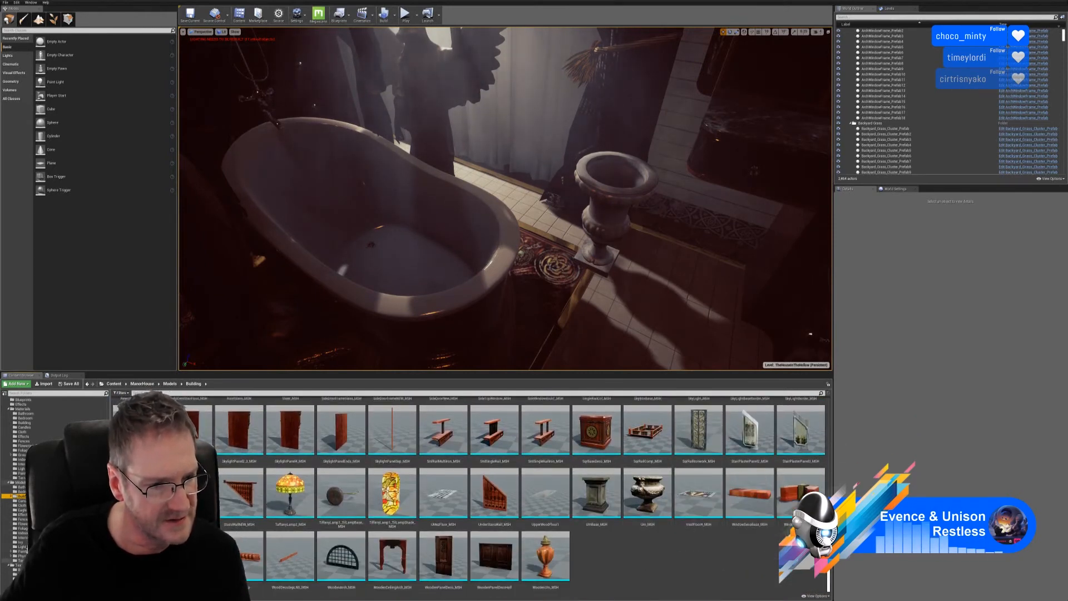
{"action": "left_click", "coordinate": [21, 560]}
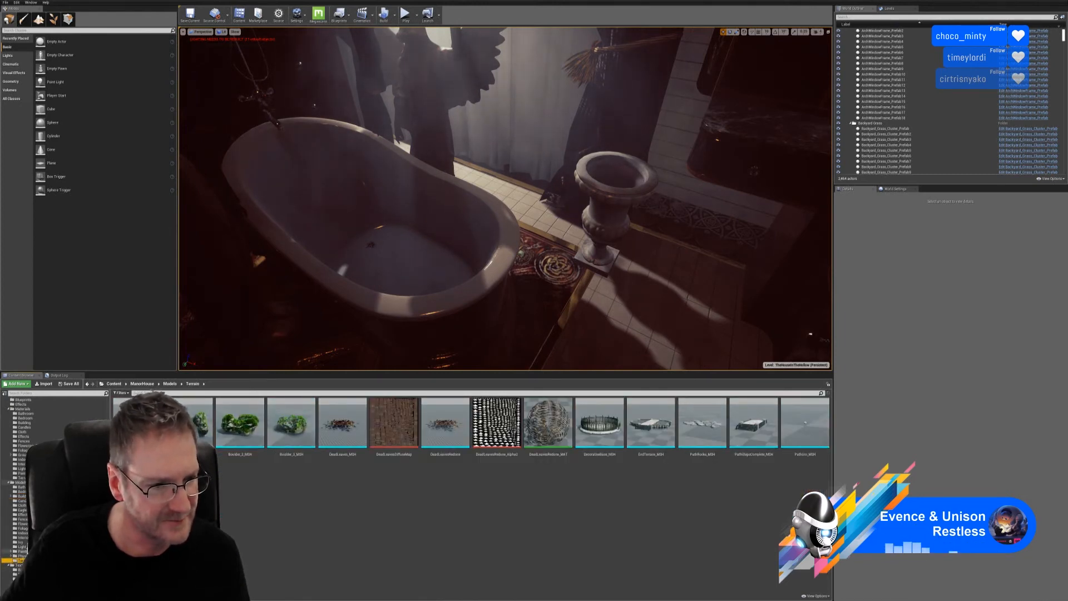
{"action": "left_click", "coordinate": [22, 542]}
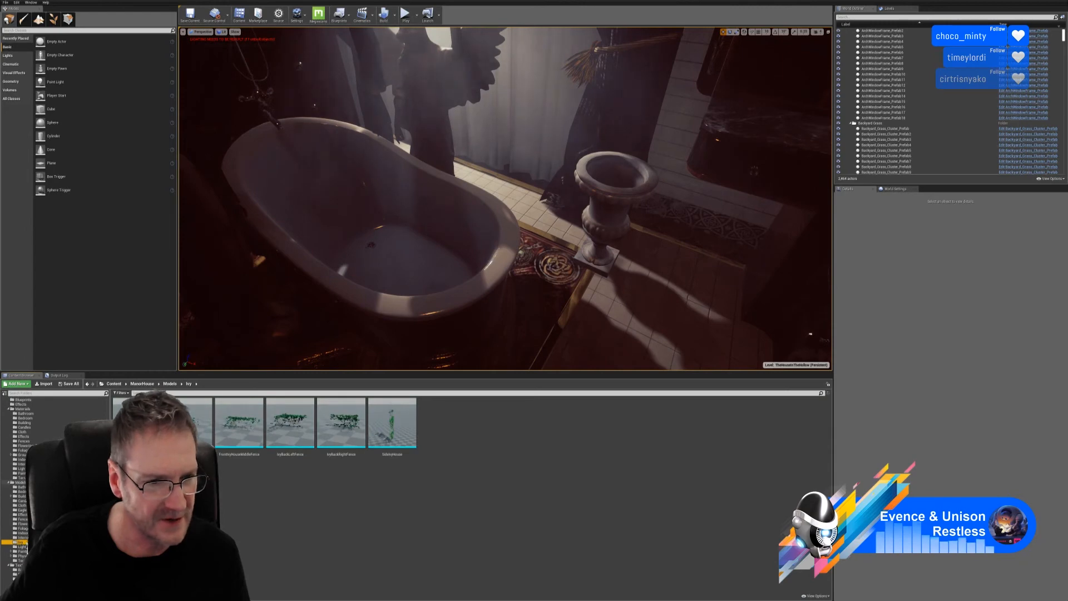
{"action": "left_click", "coordinate": [22, 538]}
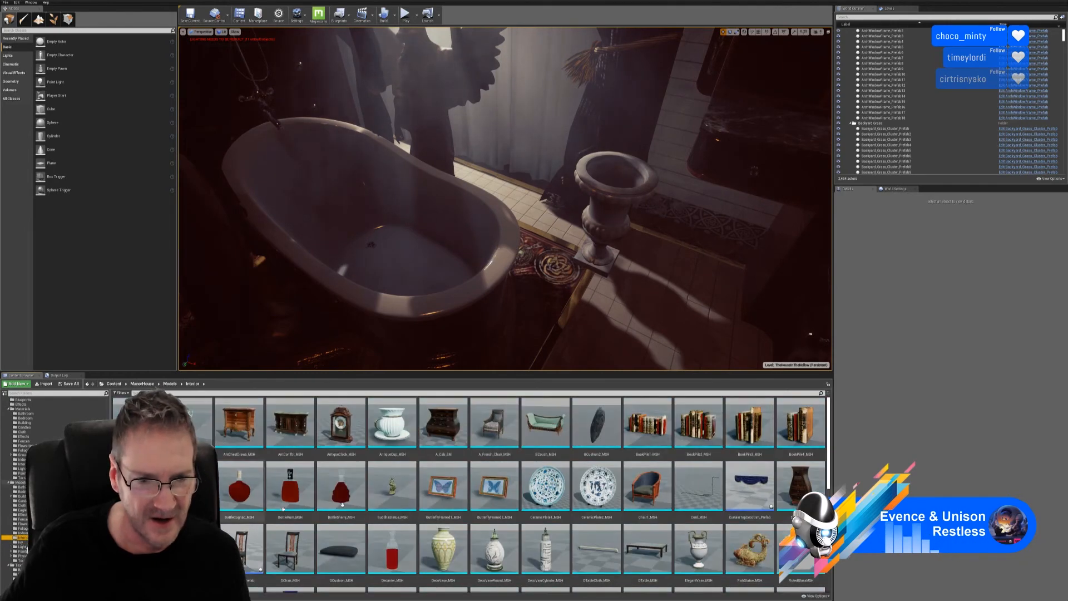
{"action": "scroll", "coordinate": [522, 483], "scroll_direction": "down", "scroll_amount": 1}
{"action": "scroll", "coordinate": [522, 483], "scroll_direction": "down", "scroll_amount": 5}
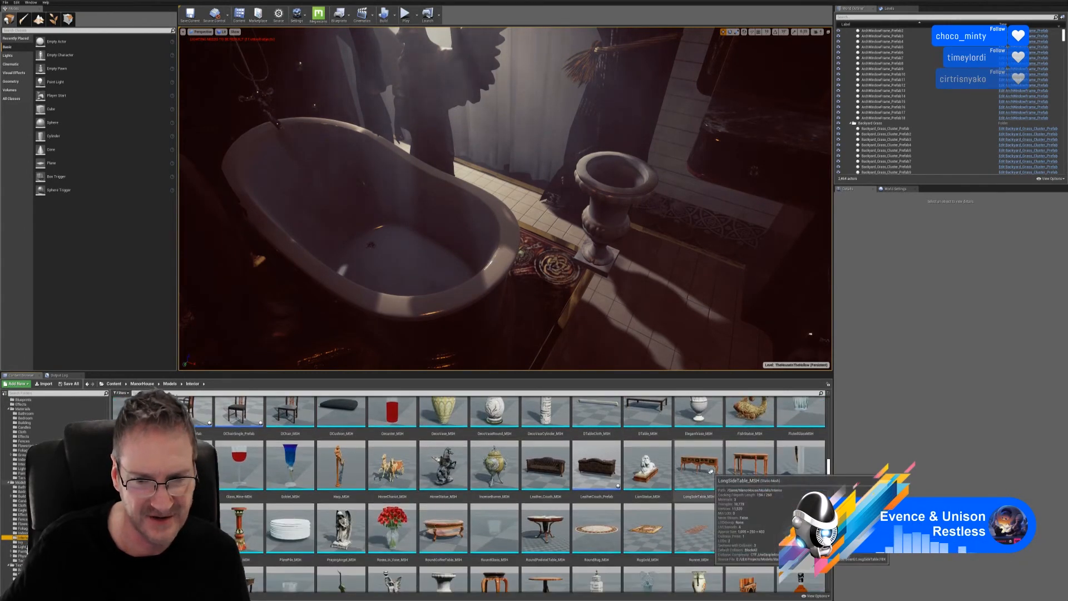
{"action": "scroll", "coordinate": [705, 473], "scroll_direction": "up", "scroll_amount": 10}
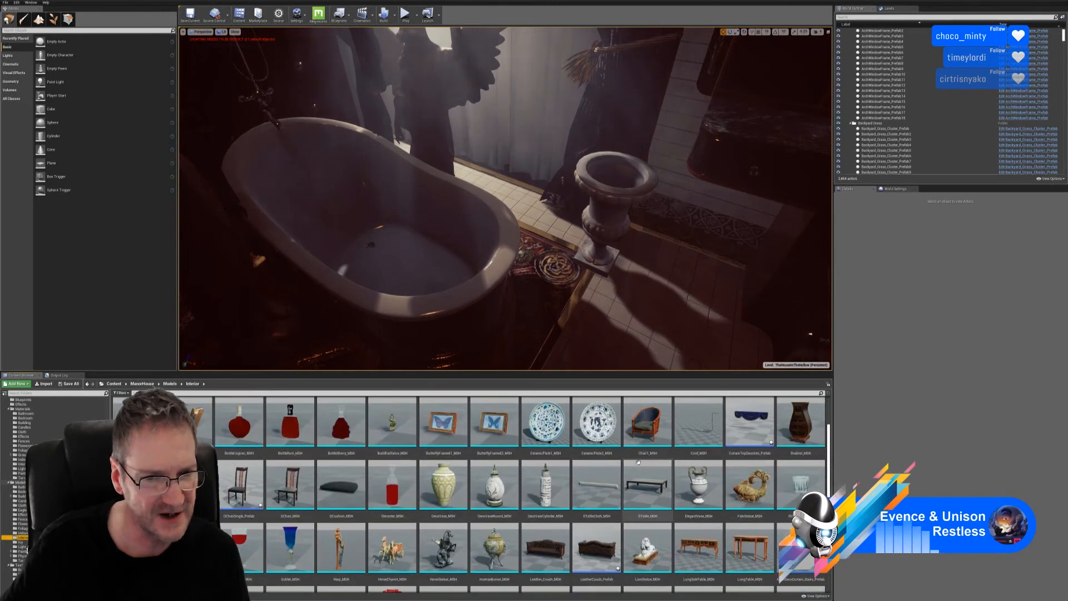
{"action": "scroll", "coordinate": [641, 457], "scroll_direction": "up", "scroll_amount": 1}
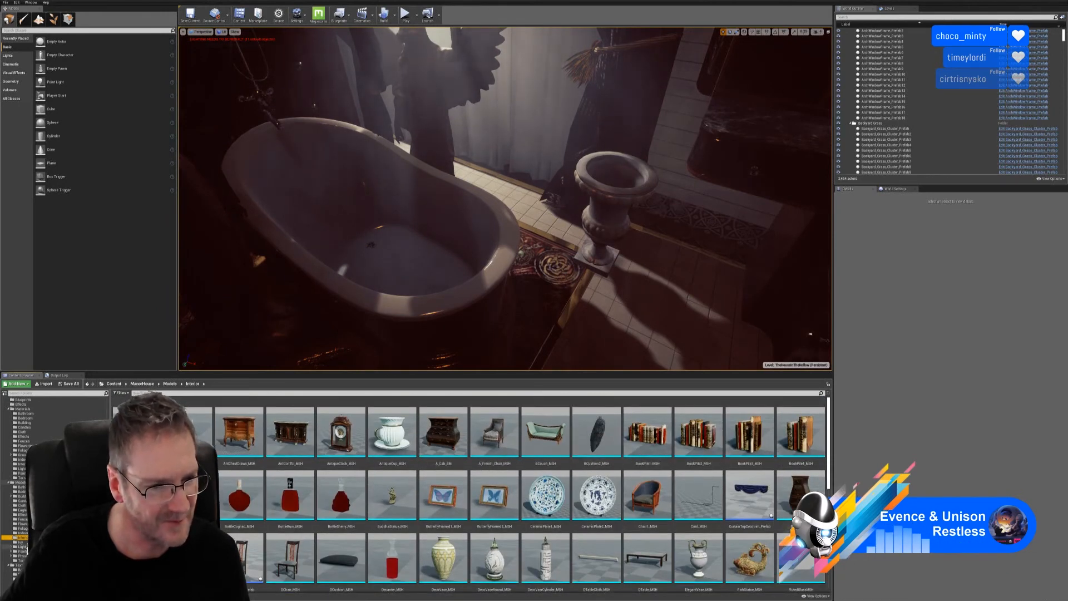
- Check the plant and foliage models again, and browse the Fences, Effects, Eagle and Cloth folders for decoration ideas
{"action": "left_click", "coordinate": [21, 533]}
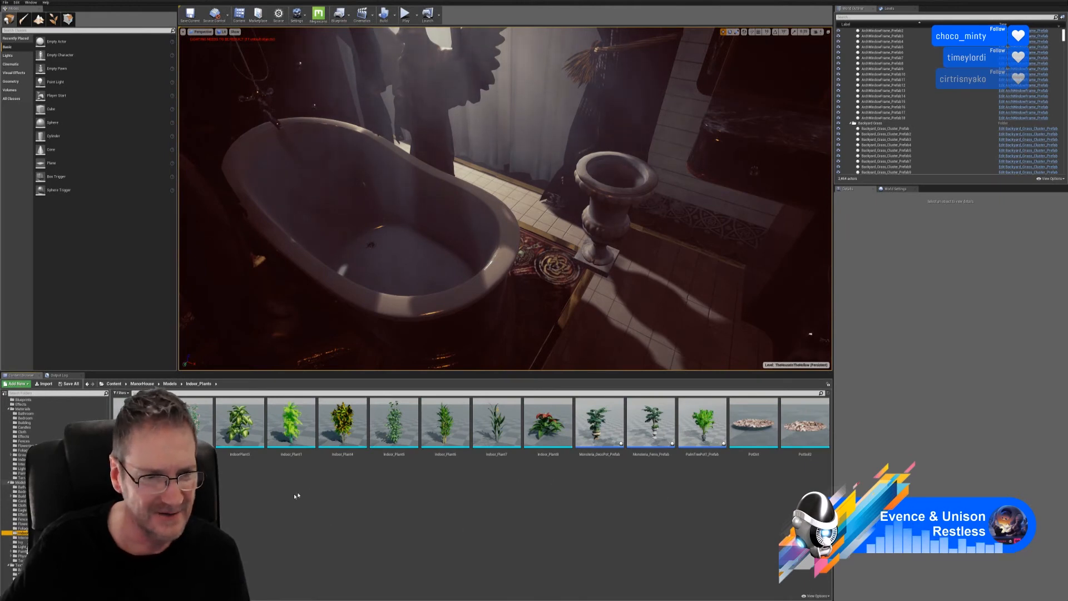
{"action": "left_click", "coordinate": [21, 528]}
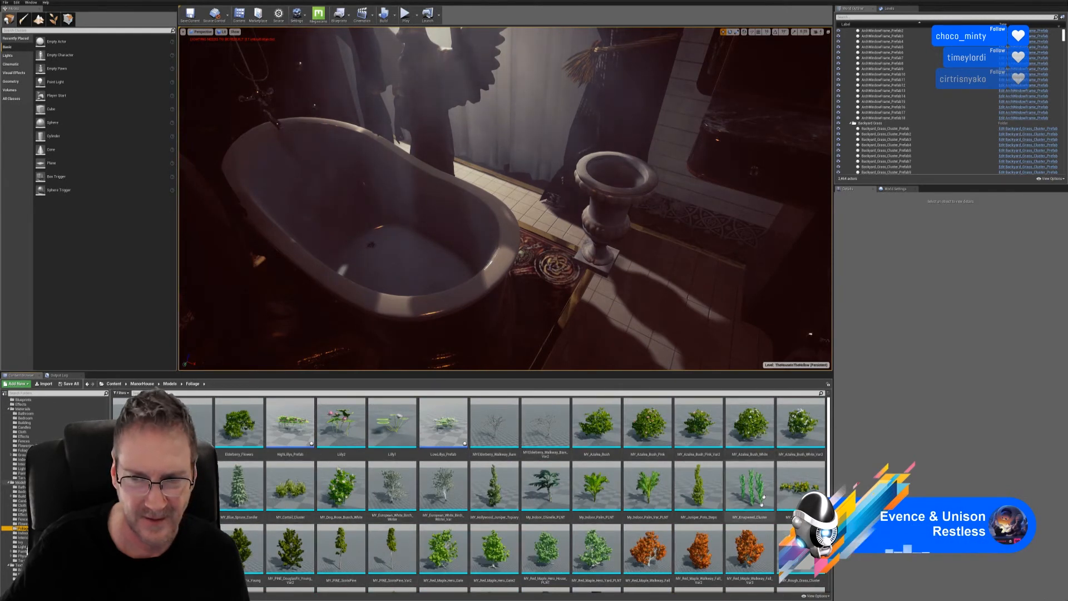
{"action": "scroll", "coordinate": [523, 549], "scroll_direction": "down", "scroll_amount": 1}
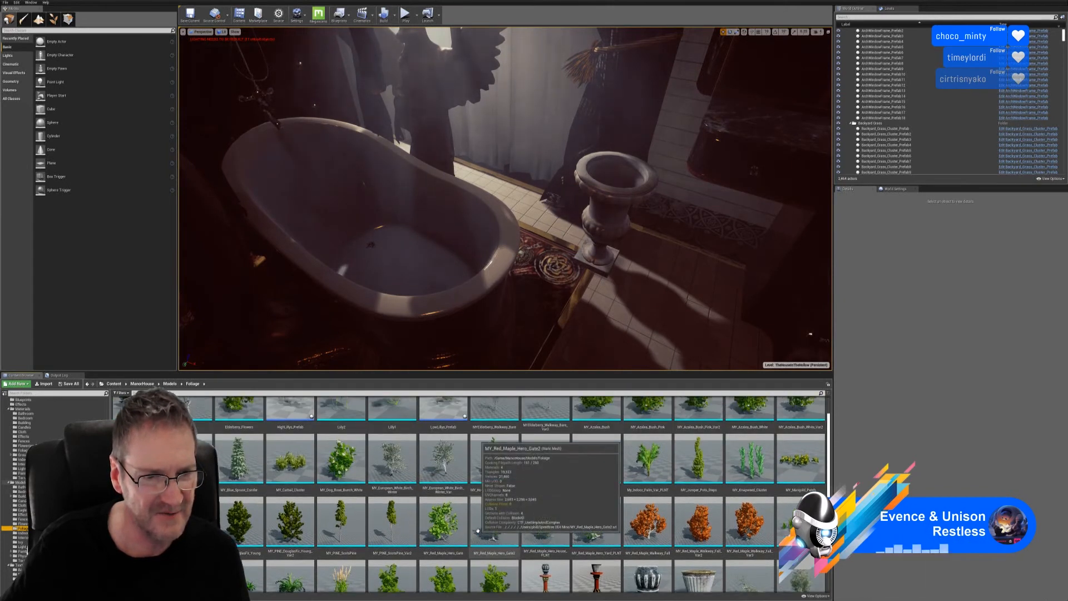
{"action": "scroll", "coordinate": [472, 538], "scroll_direction": "up", "scroll_amount": 1}
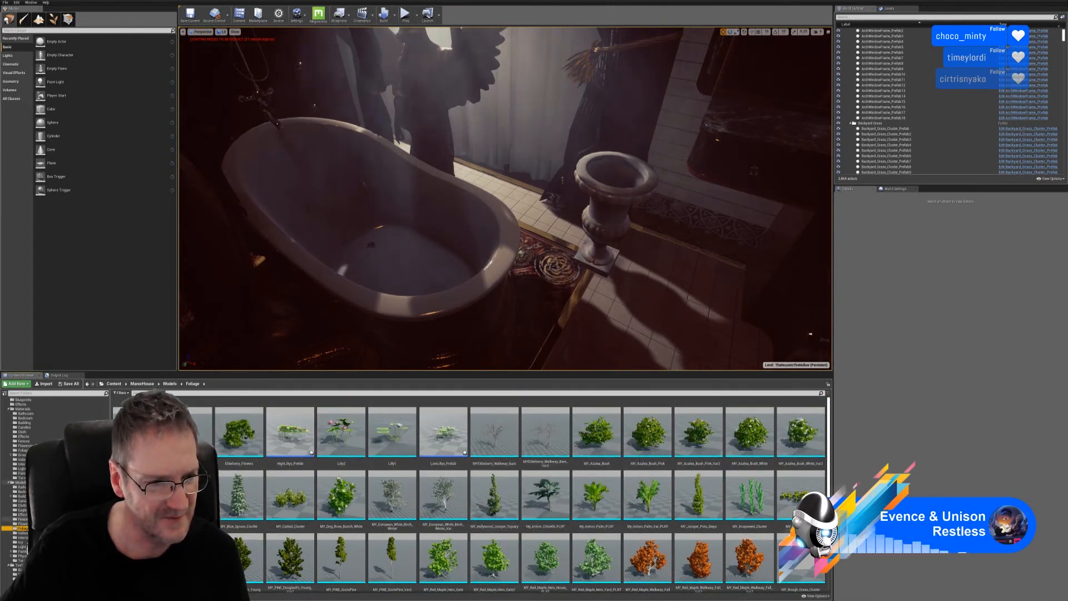
{"action": "left_click", "coordinate": [22, 524]}
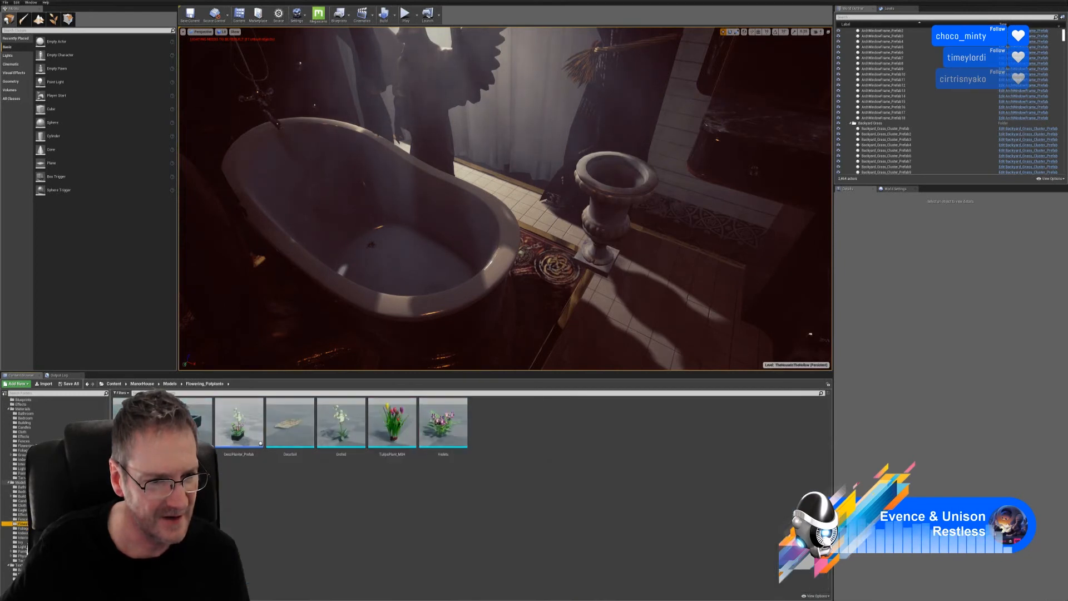
{"action": "left_click", "coordinate": [22, 519]}
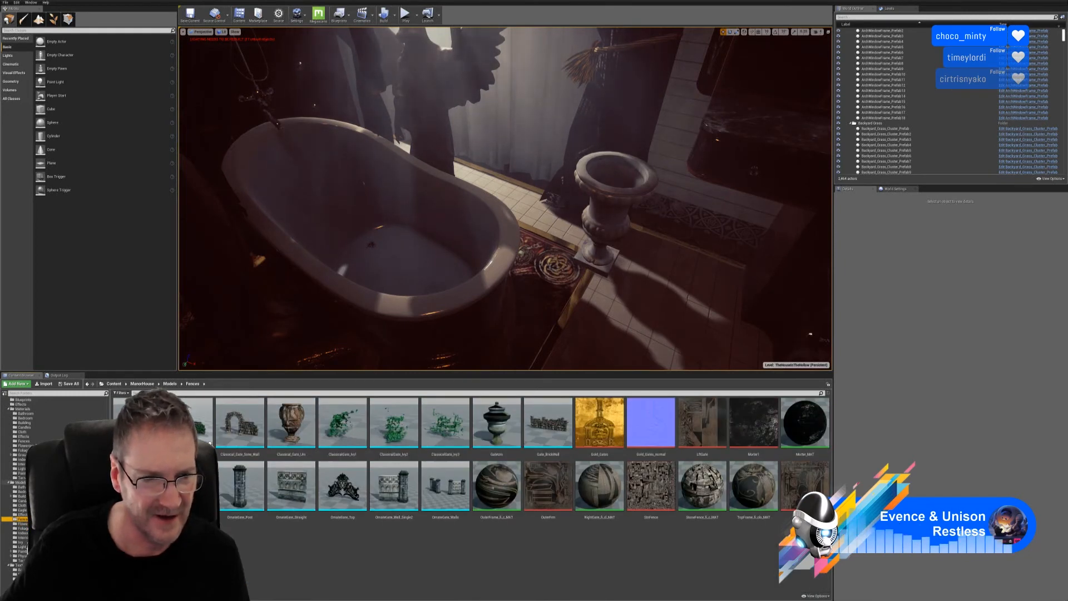
{"action": "left_click", "coordinate": [22, 515]}
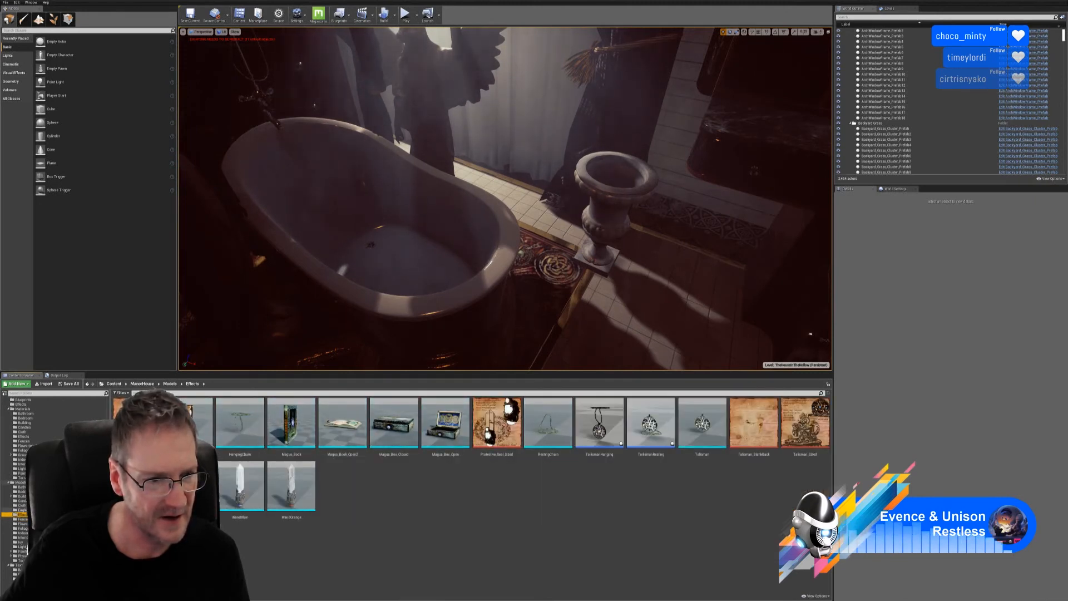
{"action": "left_click", "coordinate": [22, 505]}
{"action": "left_click", "coordinate": [23, 509]}
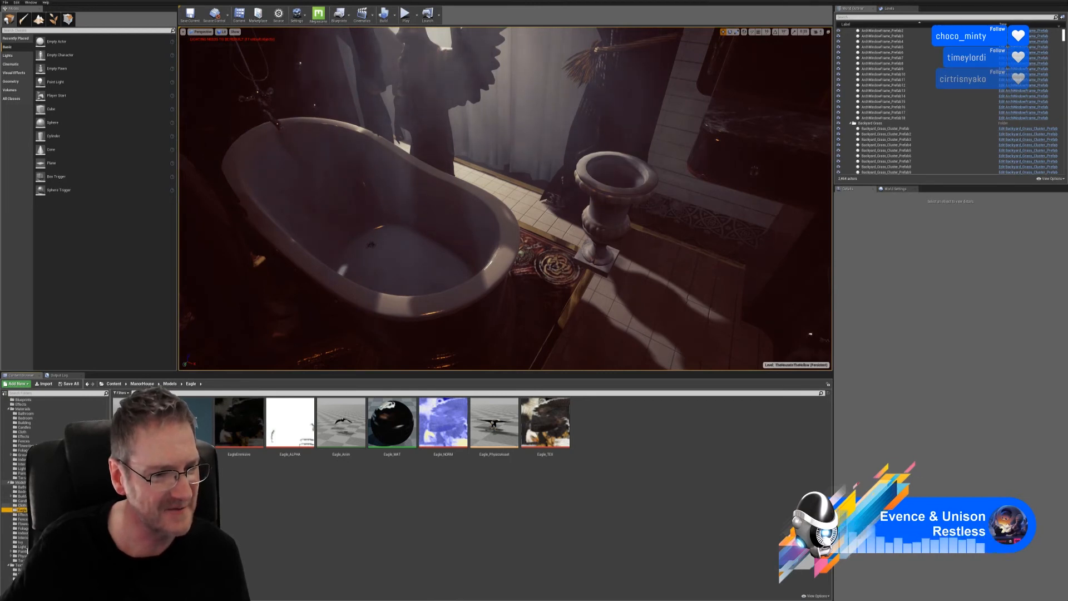
{"action": "left_click", "coordinate": [22, 505]}
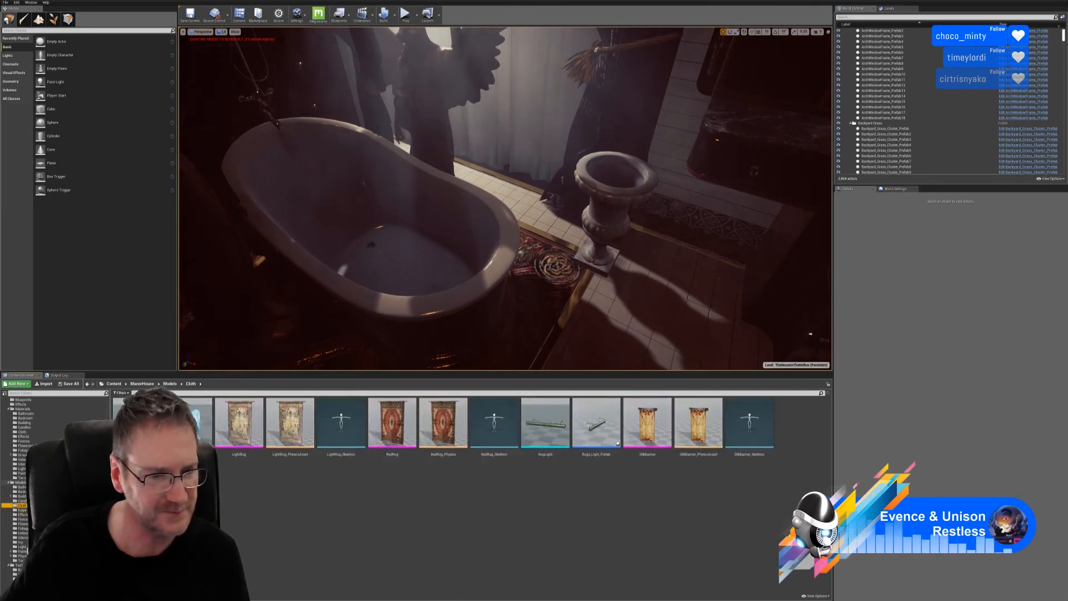
- Look through the Building models for further bathroom decoration
{"action": "left_click", "coordinate": [22, 501]}
{"action": "left_click", "coordinate": [21, 496]}
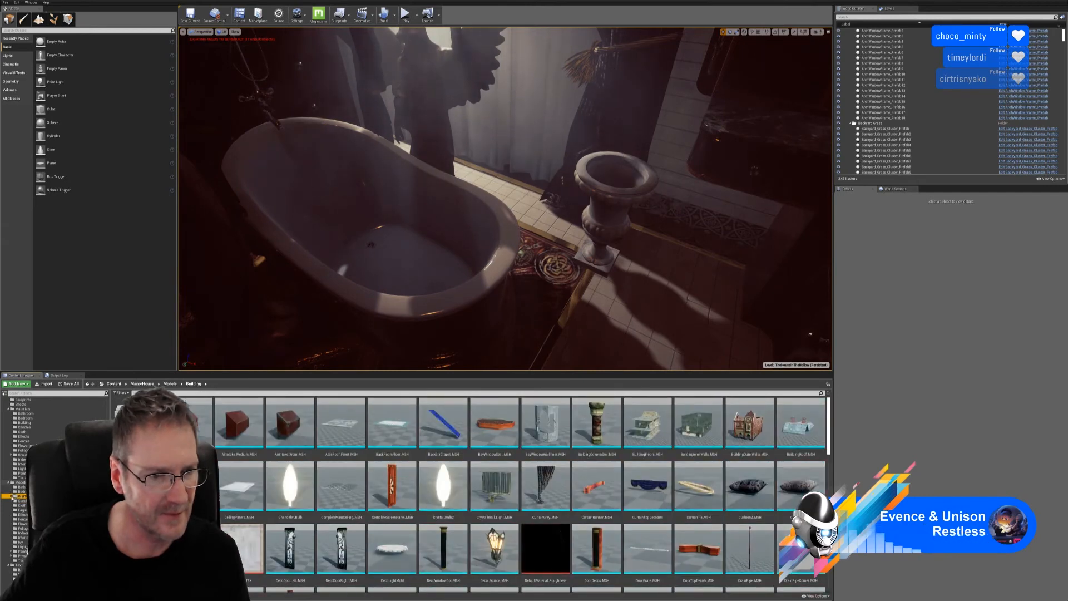
{"action": "scroll", "coordinate": [501, 468], "scroll_direction": "down", "scroll_amount": 1}
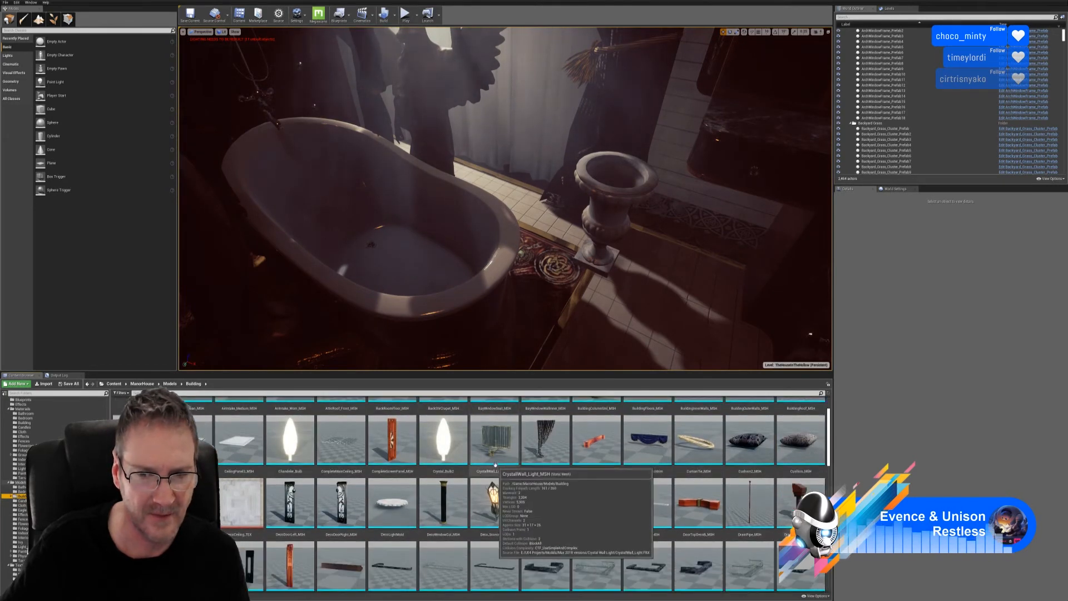
{"action": "scroll", "coordinate": [507, 476], "scroll_direction": "down", "scroll_amount": 1}
{"action": "scroll", "coordinate": [508, 476], "scroll_direction": "down", "scroll_amount": 6}
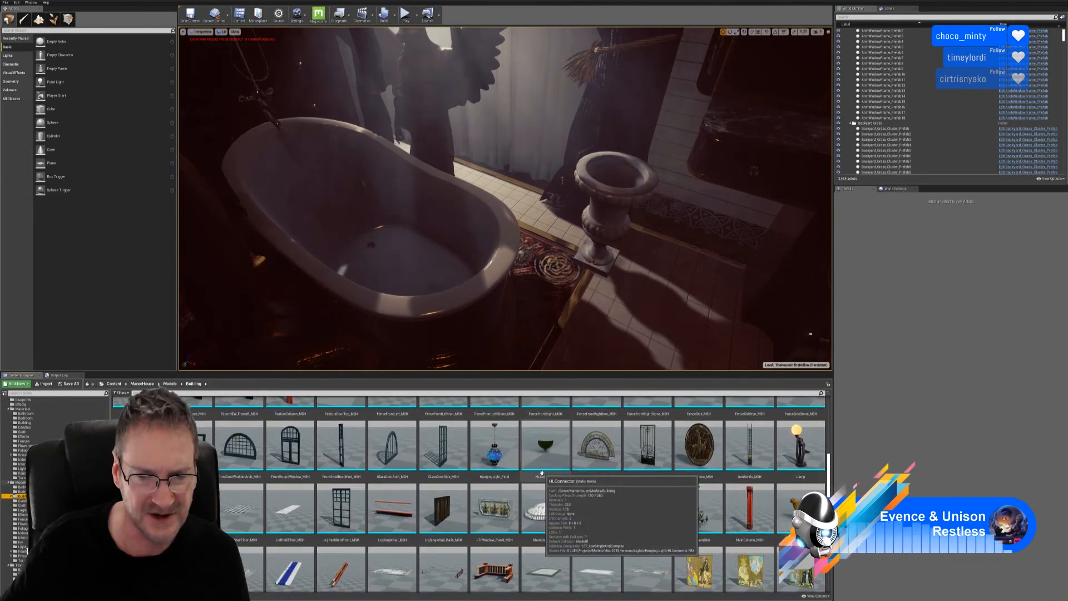
{"action": "scroll", "coordinate": [774, 491], "scroll_direction": "down", "scroll_amount": 5}
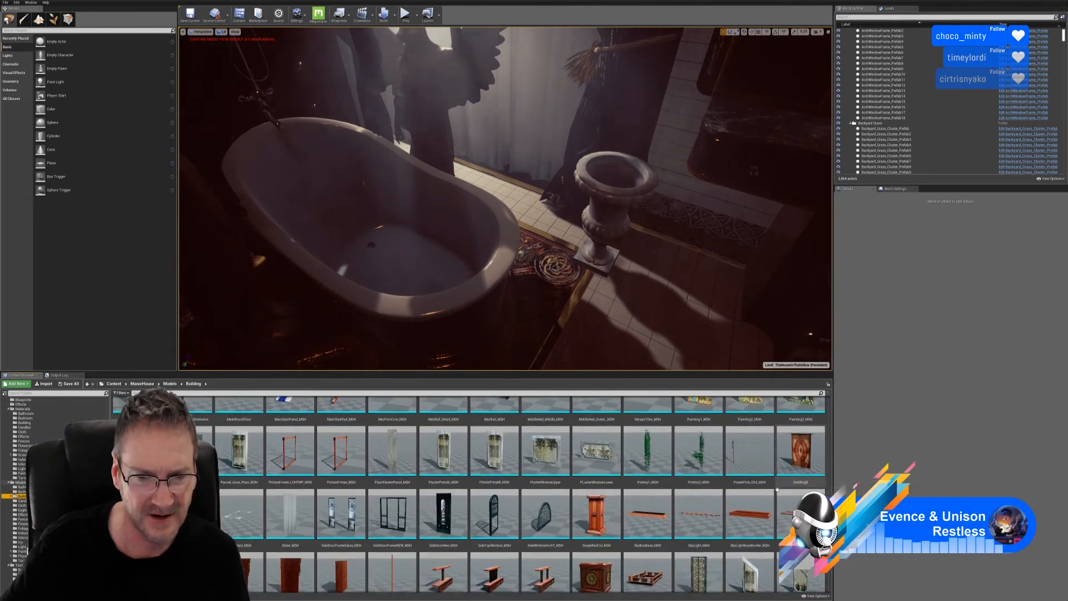
{"action": "scroll", "coordinate": [774, 491], "scroll_direction": "up", "scroll_amount": 6}
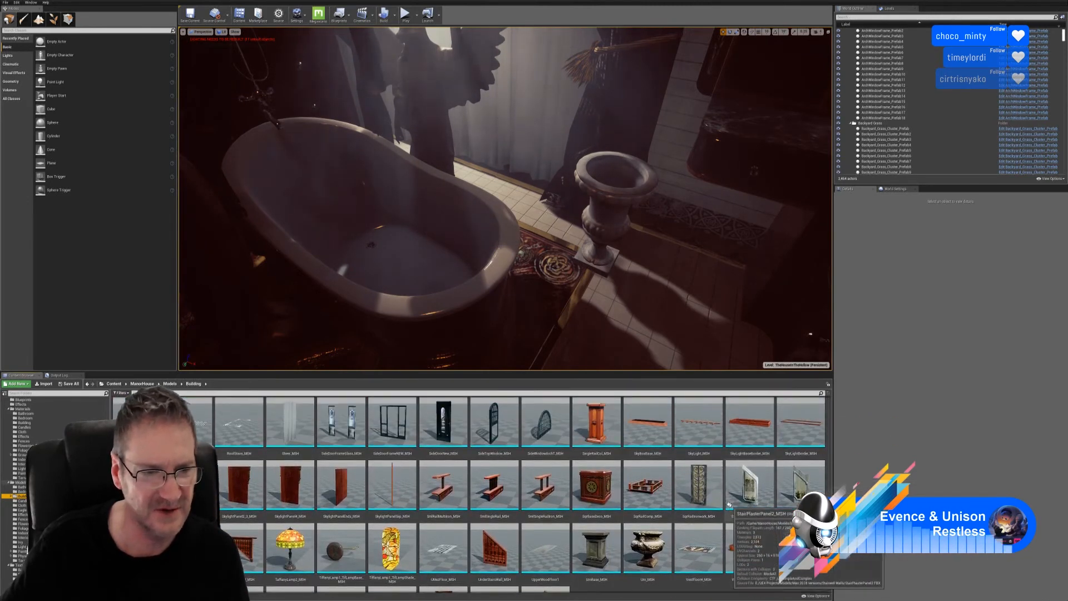
{"action": "scroll", "coordinate": [735, 497], "scroll_direction": "up", "scroll_amount": 6}
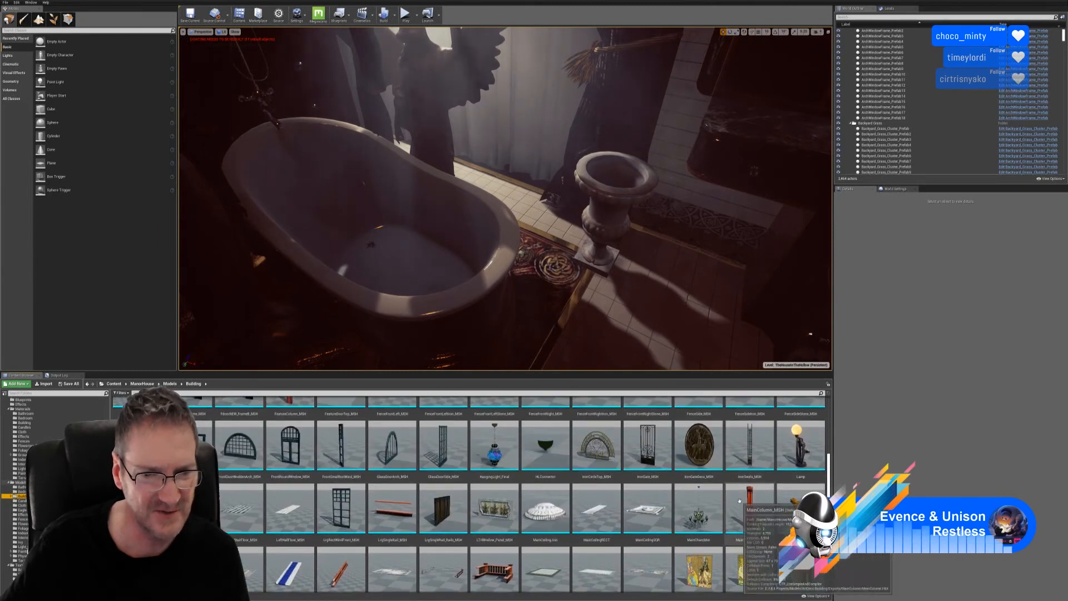
{"action": "scroll", "coordinate": [734, 488], "scroll_direction": "up", "scroll_amount": 4}
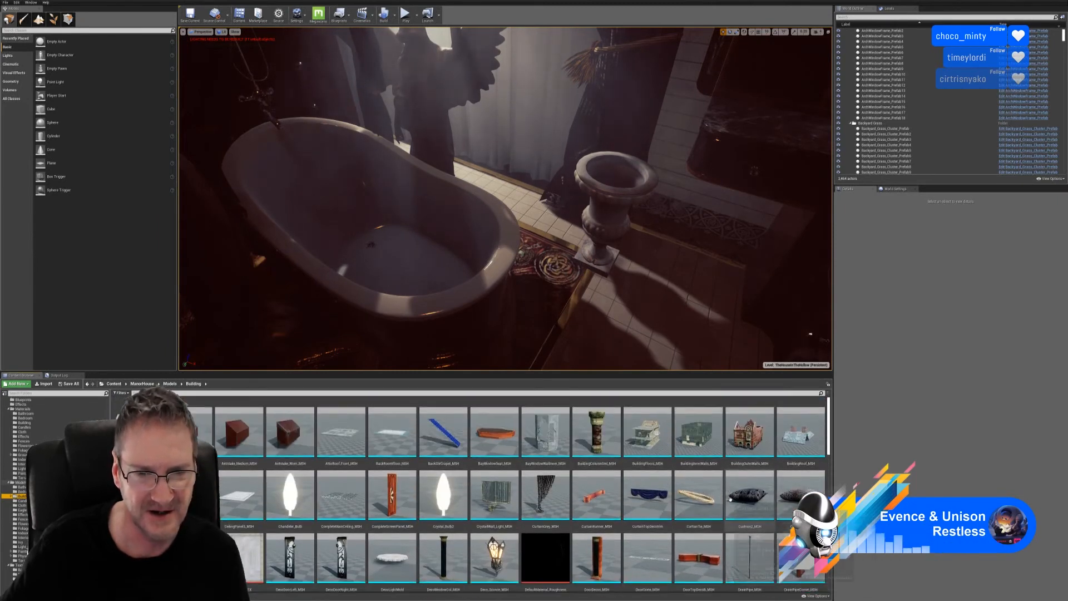
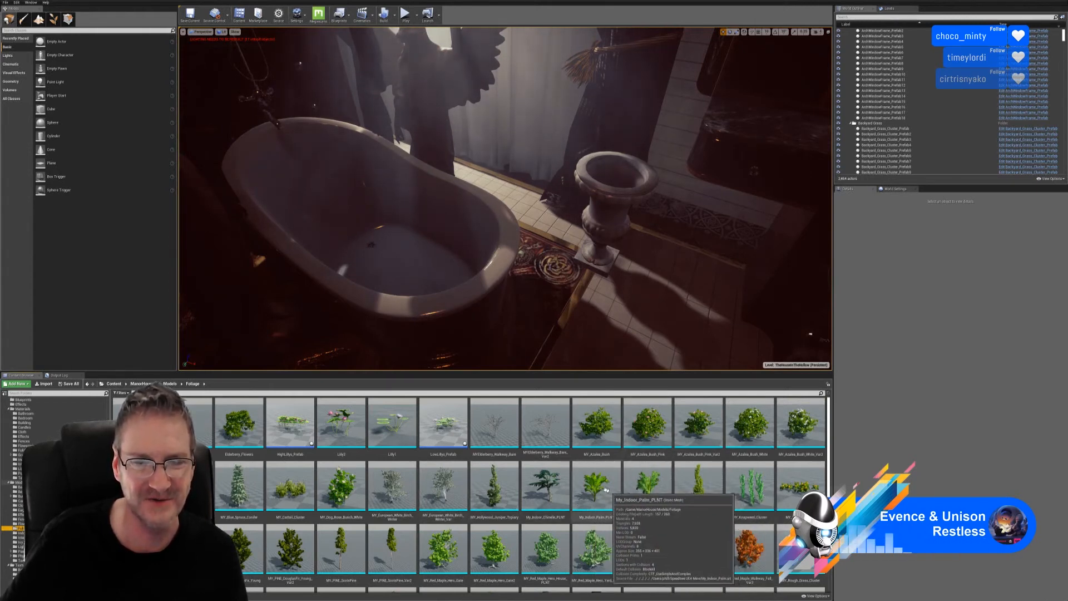
- Place the My_Indoor_Palm_PLNT model in the urn beside the bathtub and centre it in the bowl
{"action": "left_click_drag", "start_coordinate": [592, 489], "coordinate": [615, 184]}
{"action": "mouse_move", "coordinate": [615, 185]}
{"action": "right_mouse_down"}
{"action": "mouse_move", "coordinate": [640, 169]}
{"action": "mouse_move", "coordinate": [659, 128]}
{"action": "mouse_move", "coordinate": [681, 153]}
{"action": "mouse_move", "coordinate": [578, 186]}
{"action": "mouse_move", "coordinate": [607, 191]}
{"action": "right_mouse_up"}
{"action": "left_click_drag", "start_coordinate": [678, 307], "coordinate": [668, 308]}
{"action": "right_click_drag", "start_coordinate": [668, 309], "coordinate": [628, 301]}
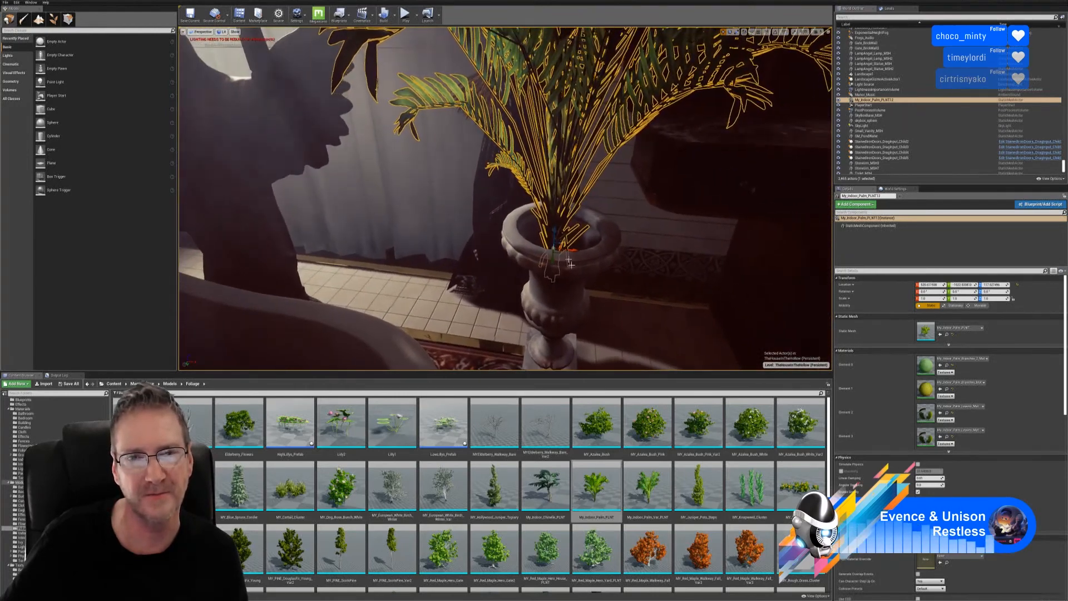
{"action": "left_click_drag", "start_coordinate": [578, 250], "coordinate": [581, 250]}
{"action": "right_click_drag", "start_coordinate": [580, 251], "coordinate": [619, 277]}
{"action": "left_click_drag", "start_coordinate": [556, 258], "coordinate": [532, 258]}
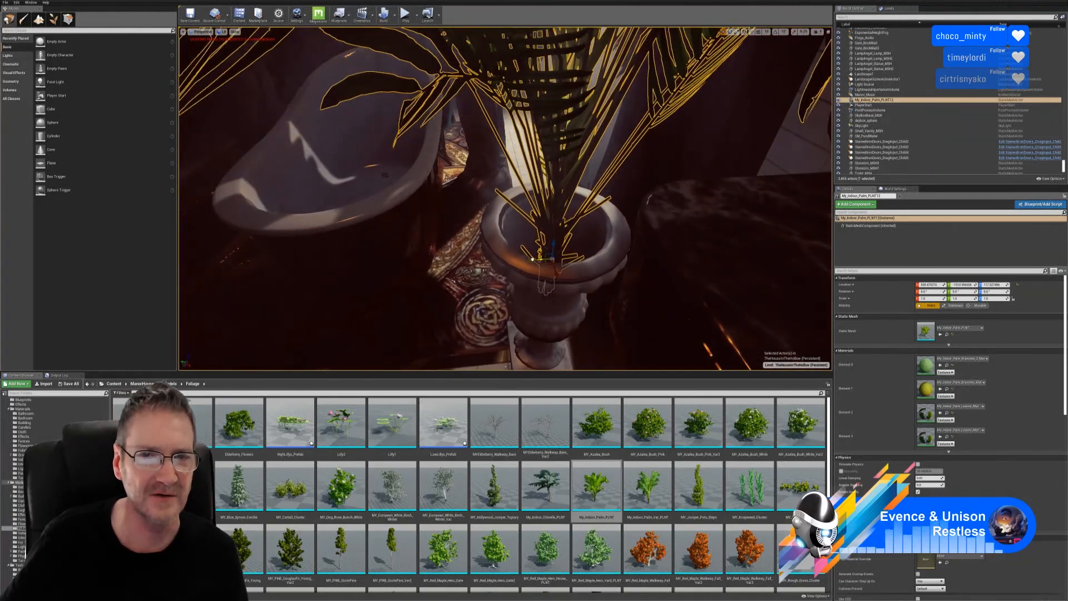
- Place the My_Indoor_Palm_Var_PLNT model near the second urn and switch the viewport to unlit shading
{"action": "right_click_drag", "start_coordinate": [538, 259], "coordinate": [464, 257]}
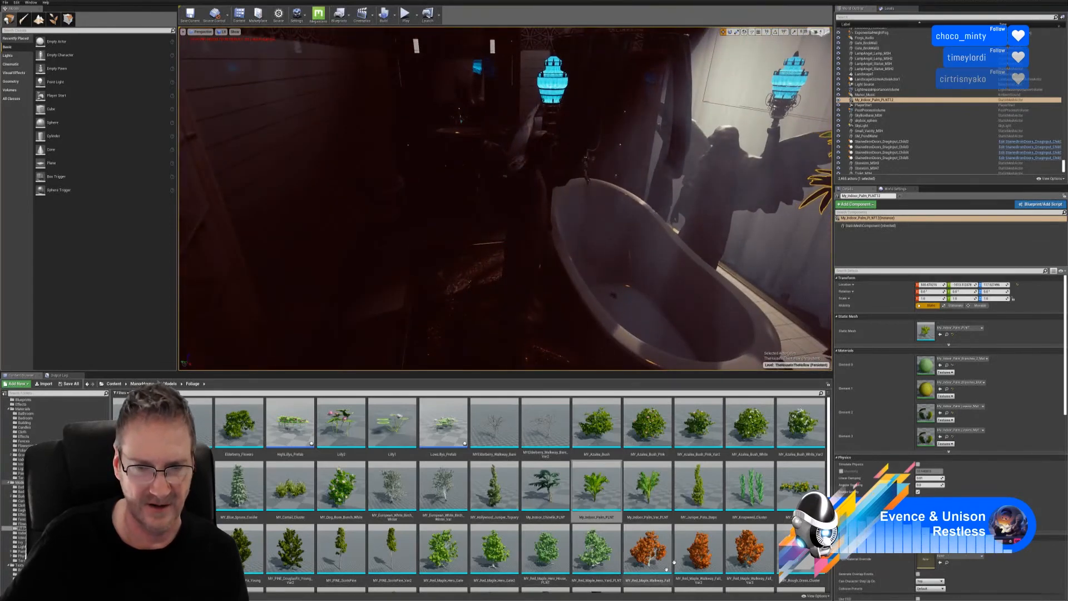
{"action": "left_click_drag", "start_coordinate": [646, 485], "coordinate": [395, 262]}
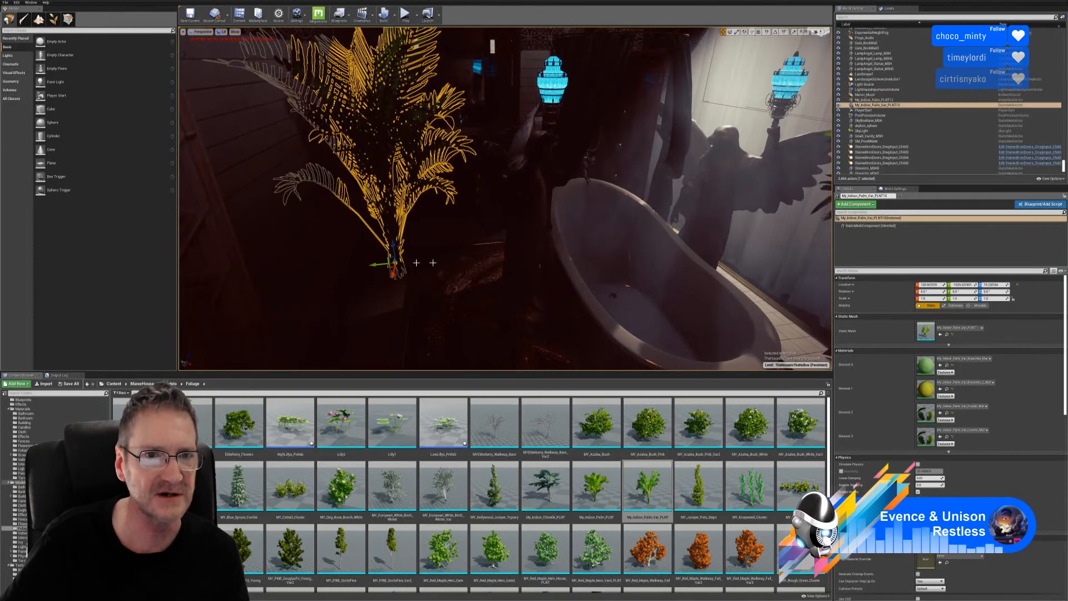
{"action": "left_click", "coordinate": [222, 31]}
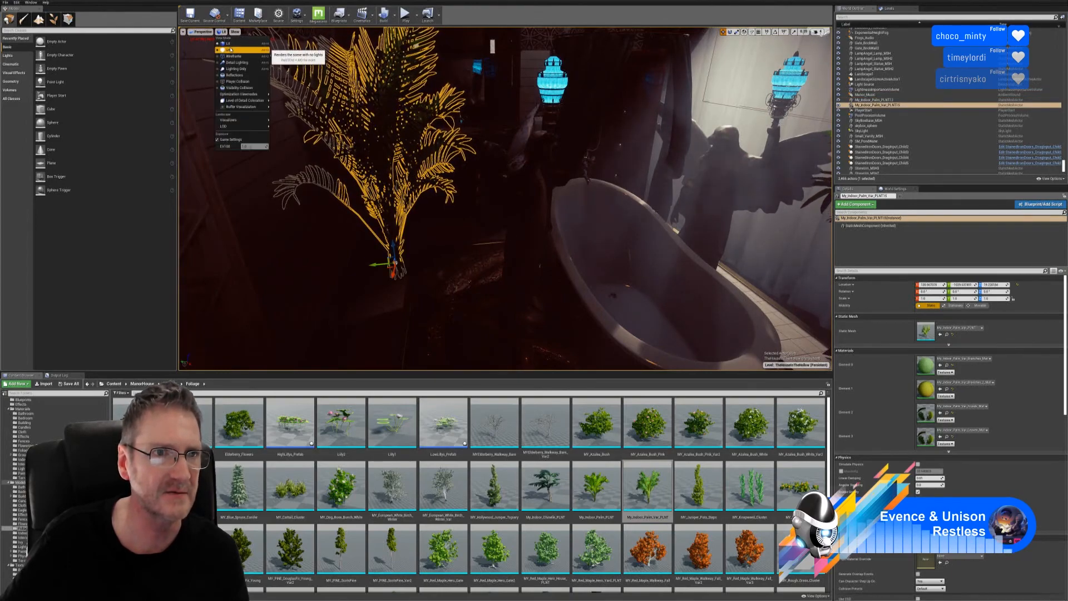
{"action": "left_click", "coordinate": [234, 46]}
{"action": "right_click_drag", "start_coordinate": [505, 199], "coordinate": [365, 213]}
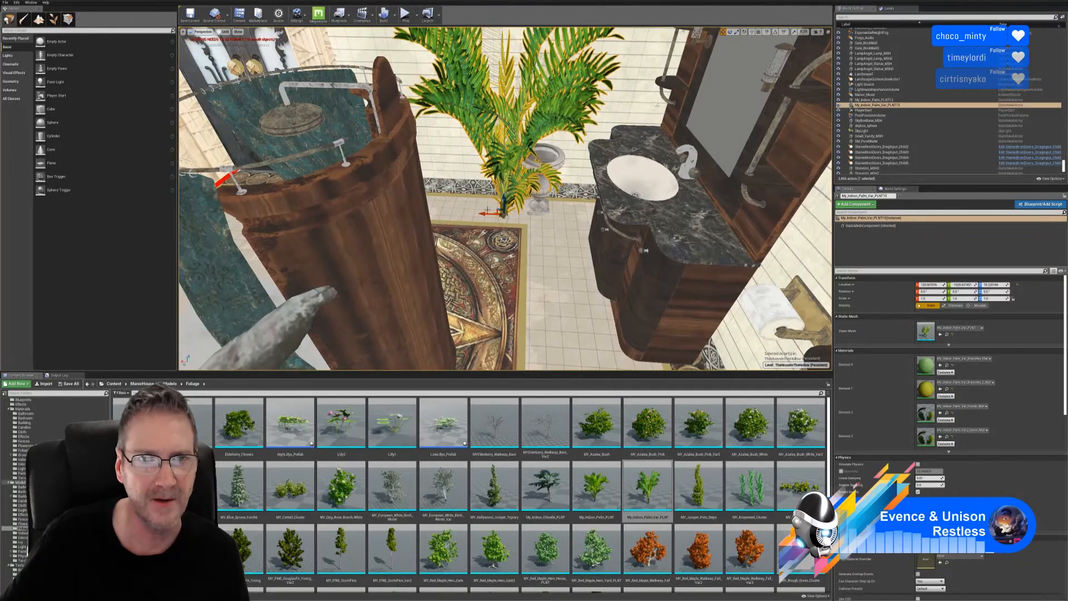
- Move the variant palm into the second urn by the wall and centre its stems in the bowl
{"action": "left_click_drag", "start_coordinate": [487, 210], "coordinate": [536, 211]}
{"action": "right_click_drag", "start_coordinate": [537, 211], "coordinate": [617, 228]}
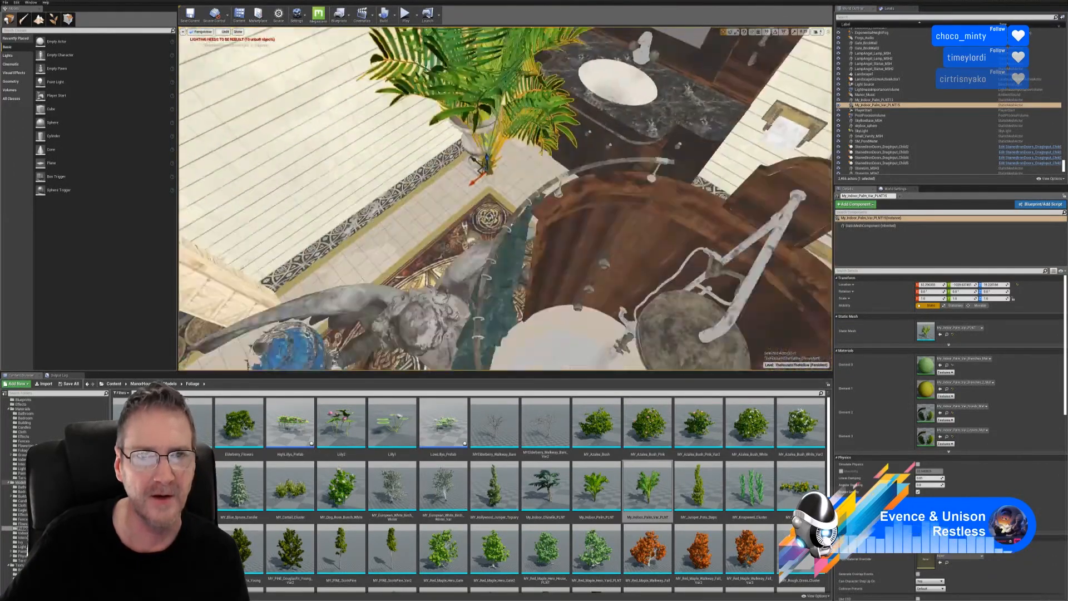
{"action": "right_click_drag", "start_coordinate": [479, 218], "coordinate": [562, 207]}
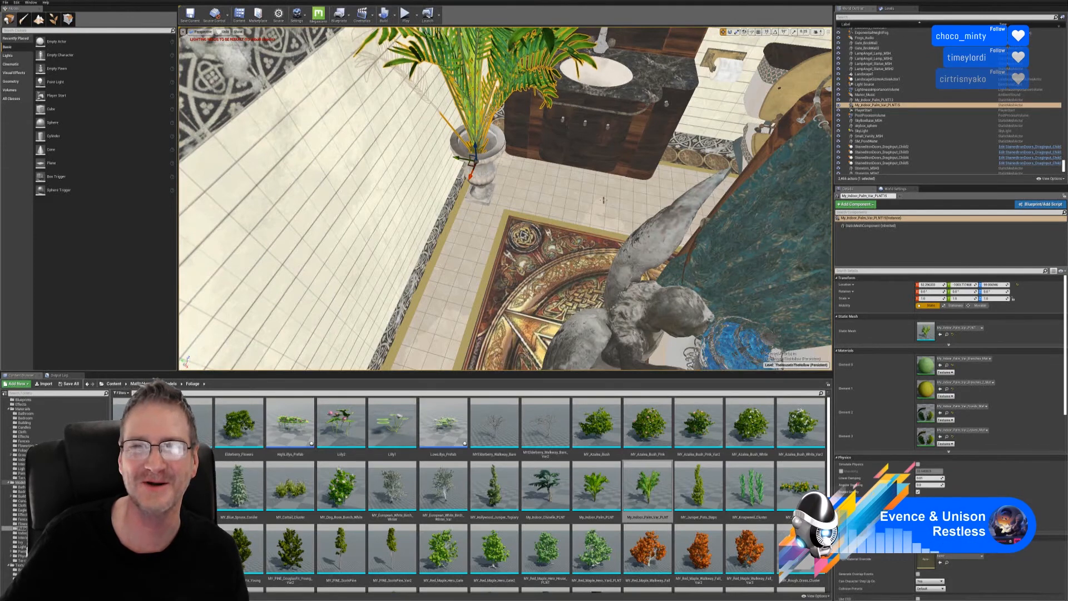
{"action": "right_click_drag", "start_coordinate": [604, 200], "coordinate": [462, 233]}
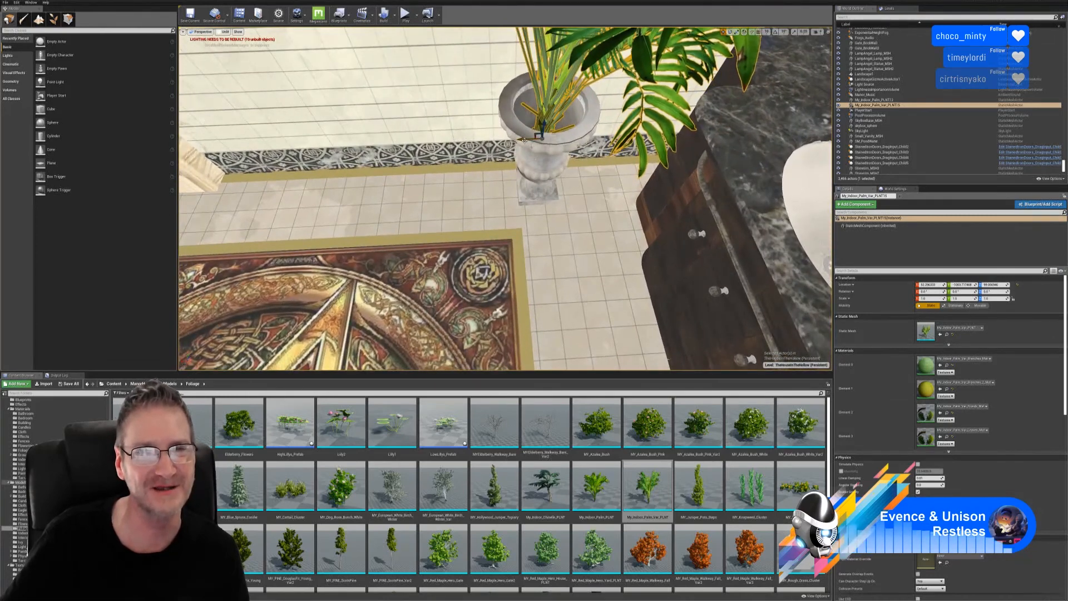
{"action": "left_click_drag", "start_coordinate": [523, 140], "coordinate": [534, 140]}
{"action": "right_click_drag", "start_coordinate": [534, 140], "coordinate": [696, 112]}
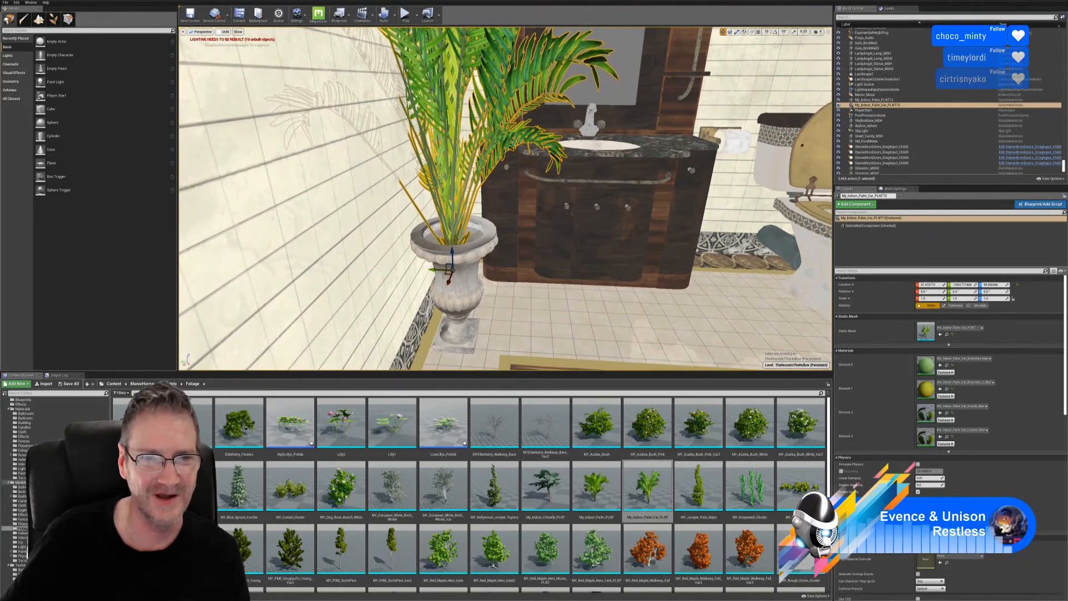
- Shift the second urn and its palm together away from the wall, rotate the palm about its vertical axis, and clear the selection
{"action": "left_click", "coordinate": [458, 292], "text": "ctrl"}
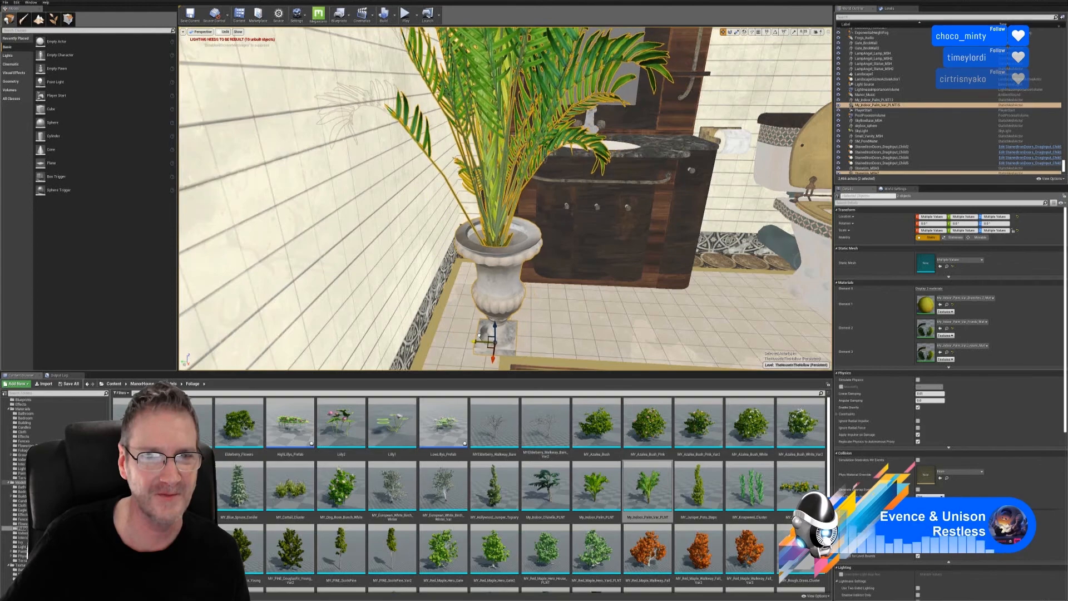
{"action": "right_click_drag", "start_coordinate": [458, 293], "coordinate": [419, 292]}
{"action": "left_click", "coordinate": [522, 223]}
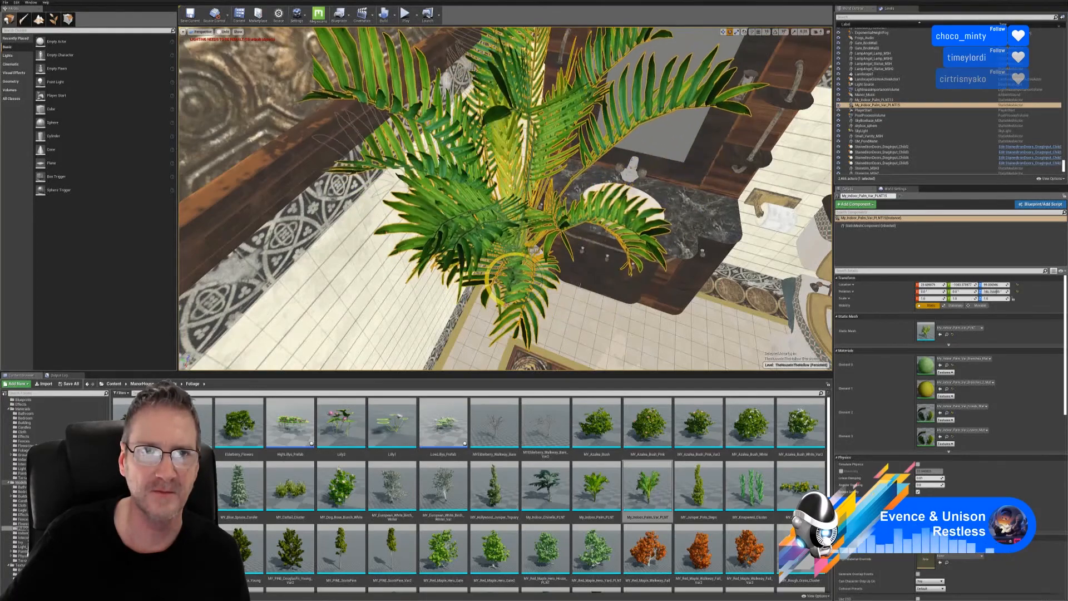
{"action": "right_click_drag", "start_coordinate": [605, 341], "coordinate": [473, 329]}
{"action": "key", "text": "s"}
{"action": "key", "text": "w"}
{"action": "key", "text": "s"}
{"action": "key", "text": "s"}
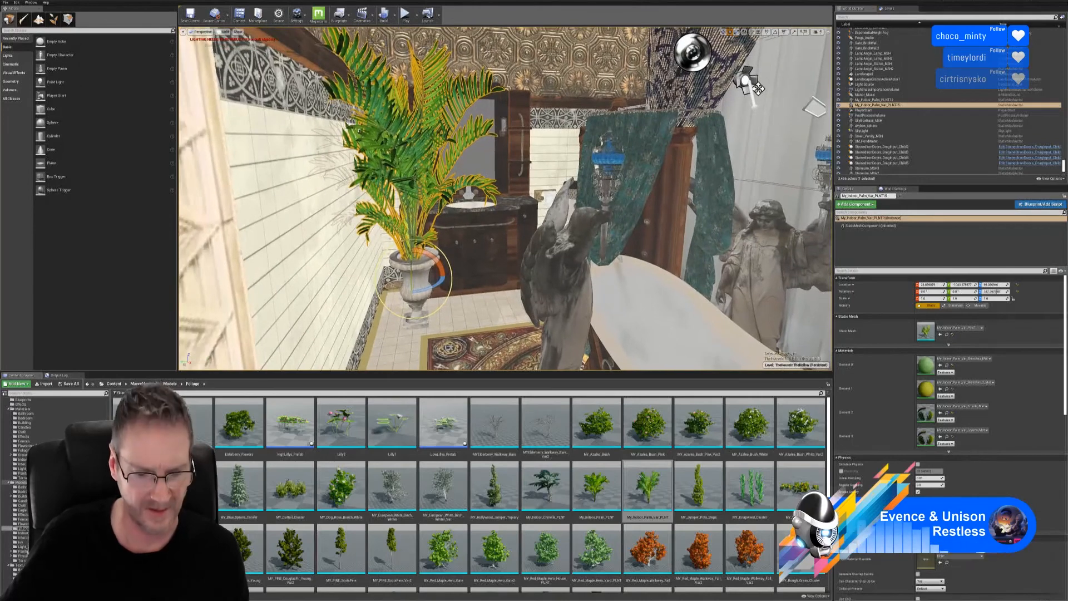
{"action": "key", "text": "Escape"}
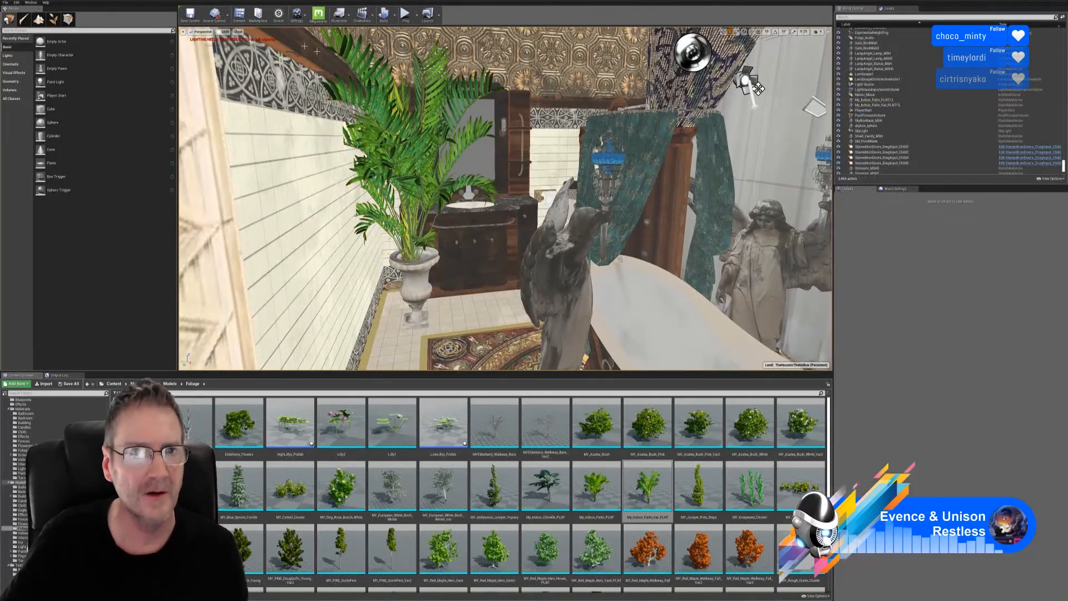
- Check the potted palms in lit shading, and look through the Foliage and Indoor_Plants models for something to fill the urns
{"action": "left_click", "coordinate": [232, 45]}
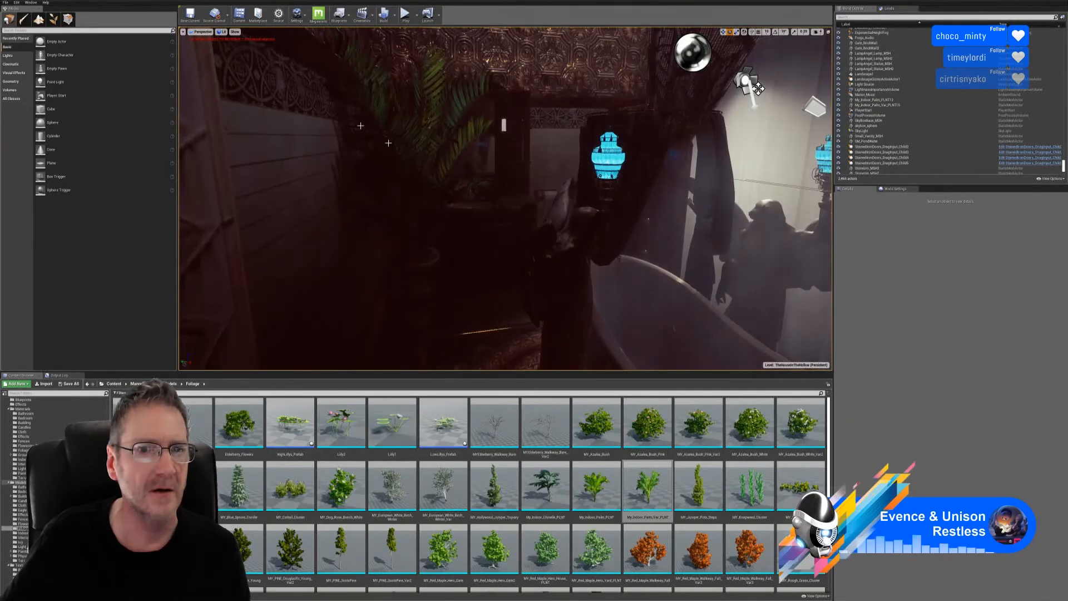
{"action": "right_click_drag", "start_coordinate": [445, 195], "coordinate": [640, 195]}
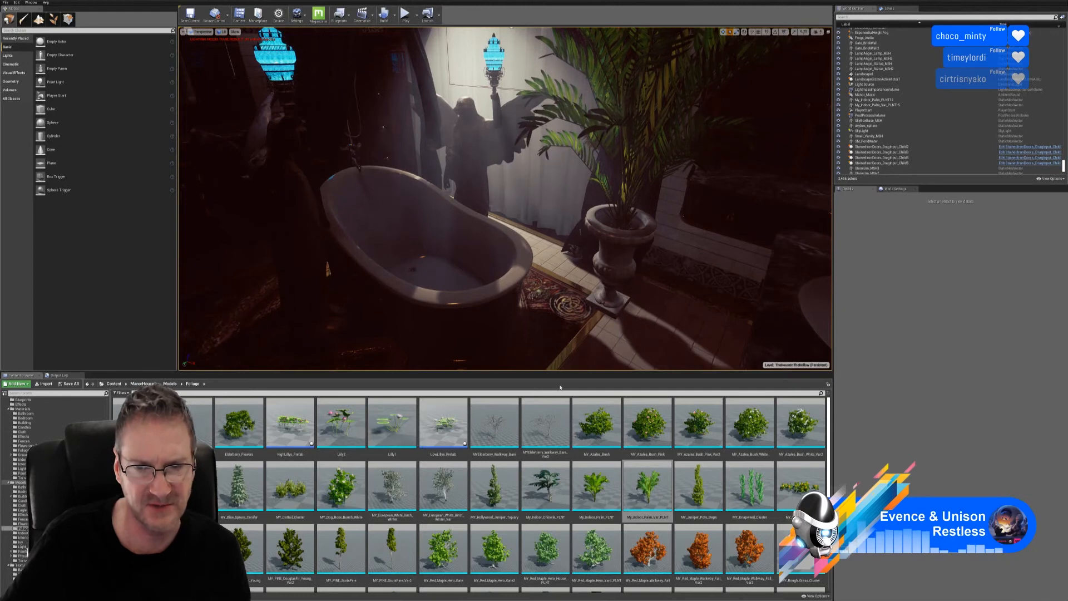
{"action": "scroll", "coordinate": [598, 471], "scroll_direction": "down", "scroll_amount": 2}
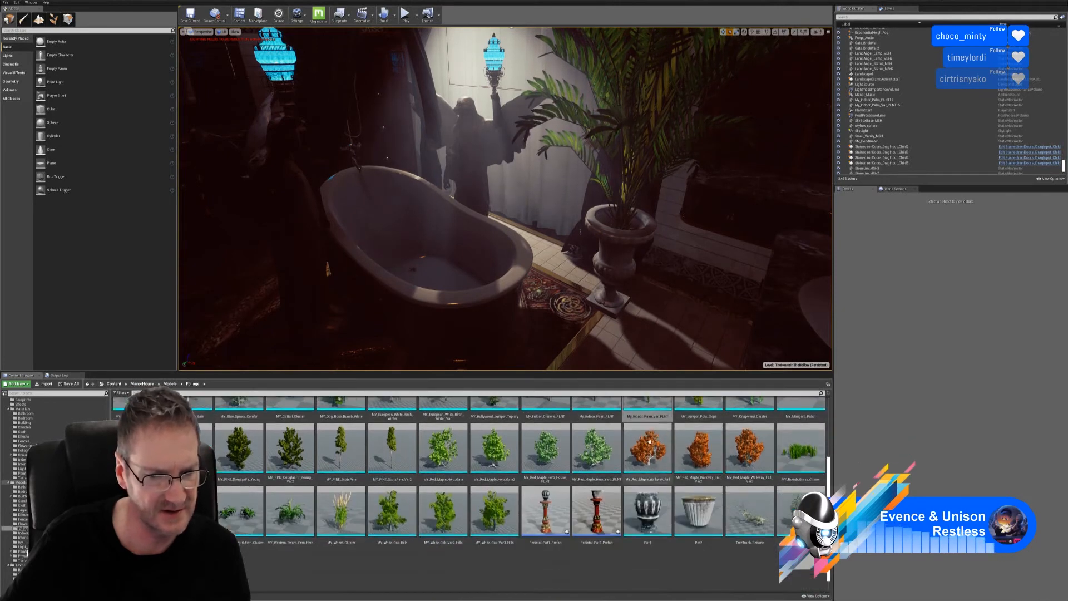
{"action": "scroll", "coordinate": [579, 480], "scroll_direction": "up", "scroll_amount": 2}
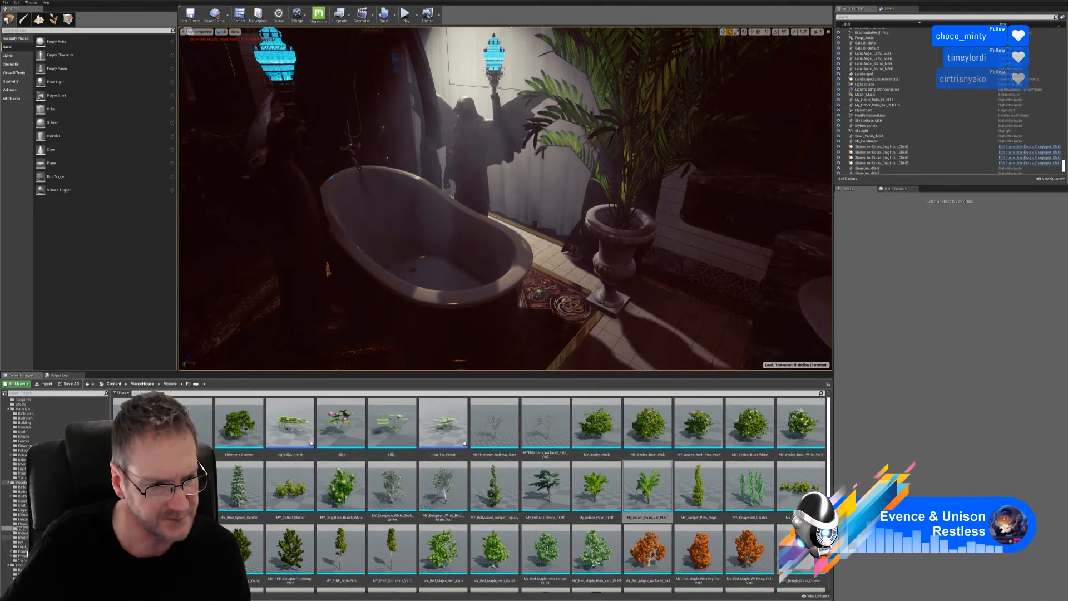
{"action": "left_click", "coordinate": [22, 533]}
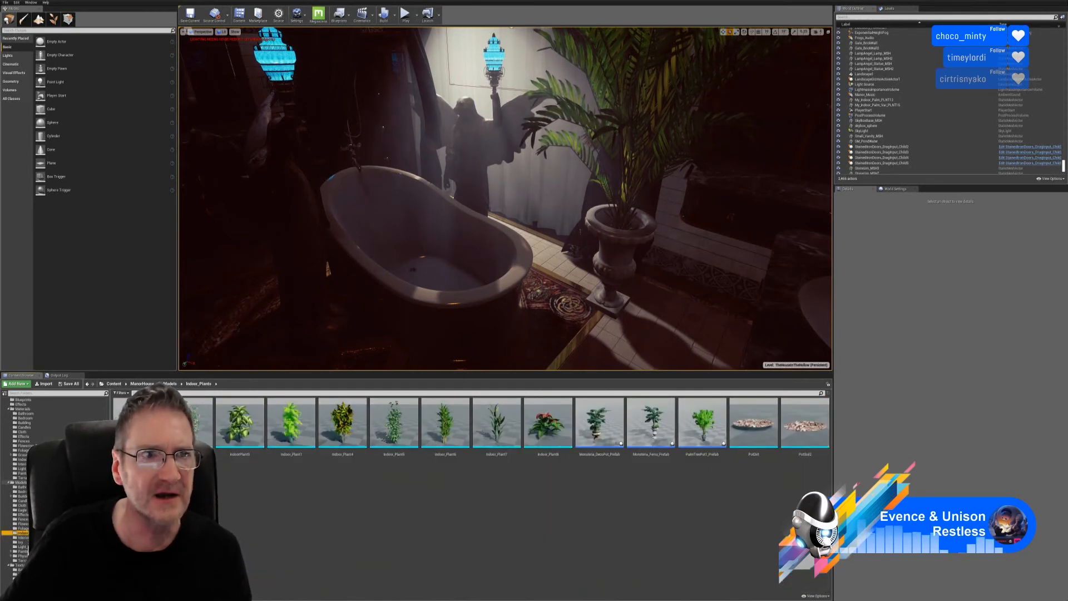
- In unlit shading, place the first bark-chip pot filling at the urn beside the bathtub and raise it into the bowl
{"action": "left_click", "coordinate": [223, 32]}
{"action": "left_click", "coordinate": [233, 50]}
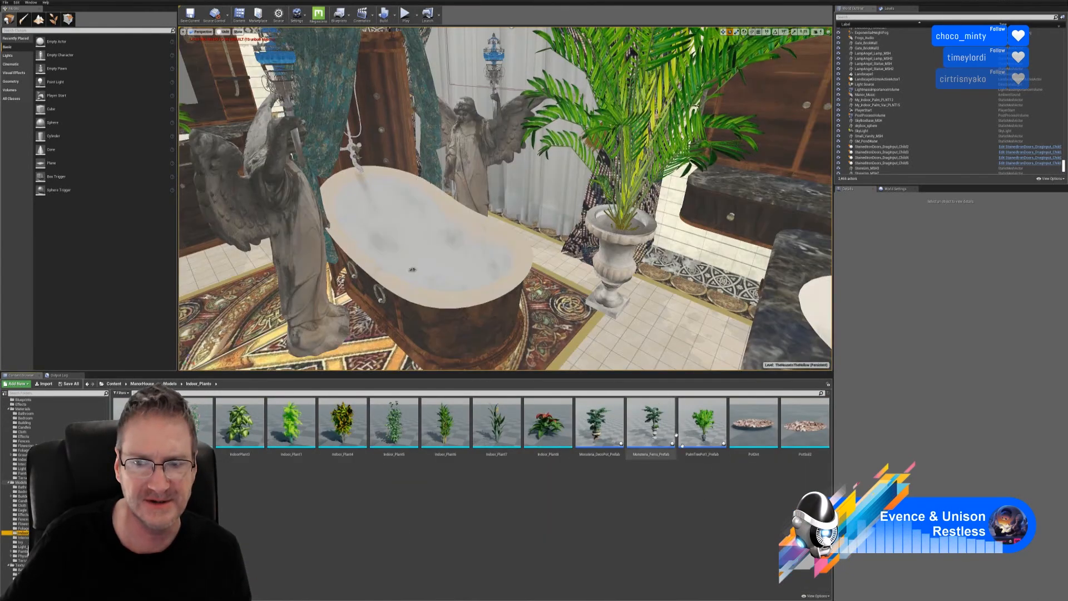
{"action": "left_click", "coordinate": [748, 418]}
{"action": "left_click_drag", "start_coordinate": [748, 418], "coordinate": [605, 298]}
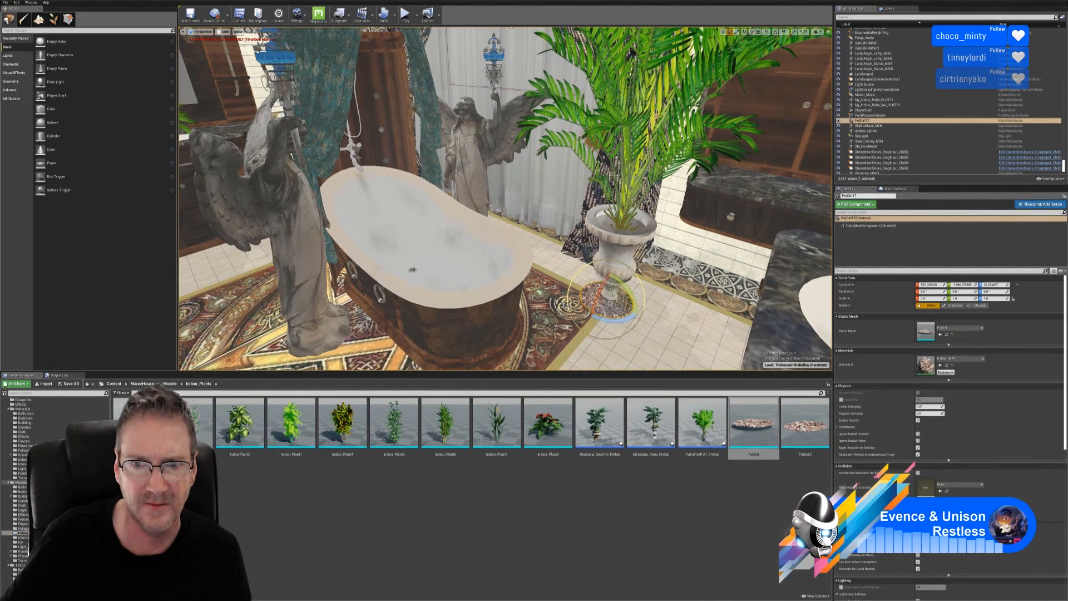
{"action": "left_click", "coordinate": [722, 32]}
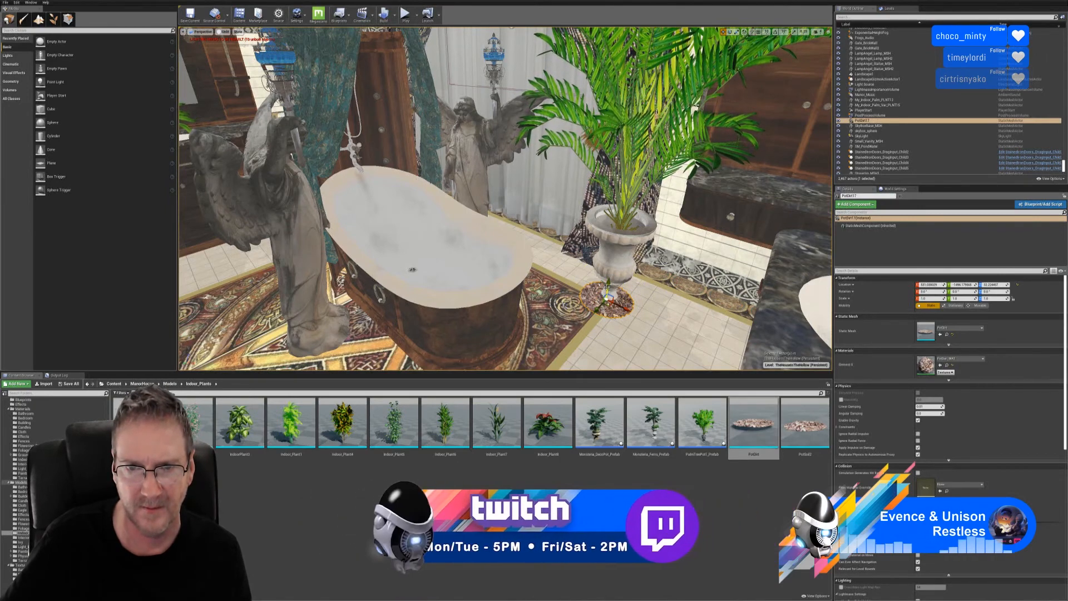
{"action": "left_click_drag", "start_coordinate": [607, 284], "coordinate": [643, 207]}
{"action": "right_click_drag", "start_coordinate": [643, 207], "coordinate": [659, 309]}
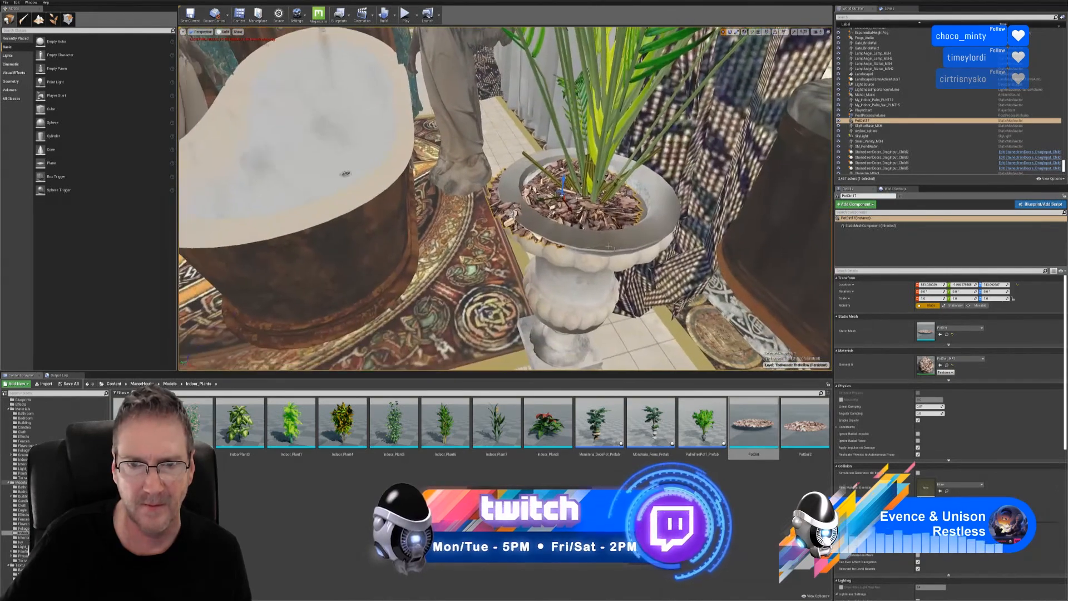
- Centre the bark-chip filling around the palm's stems and lower it slightly below the urn's rim
{"action": "left_click_drag", "start_coordinate": [543, 200], "coordinate": [569, 199]}
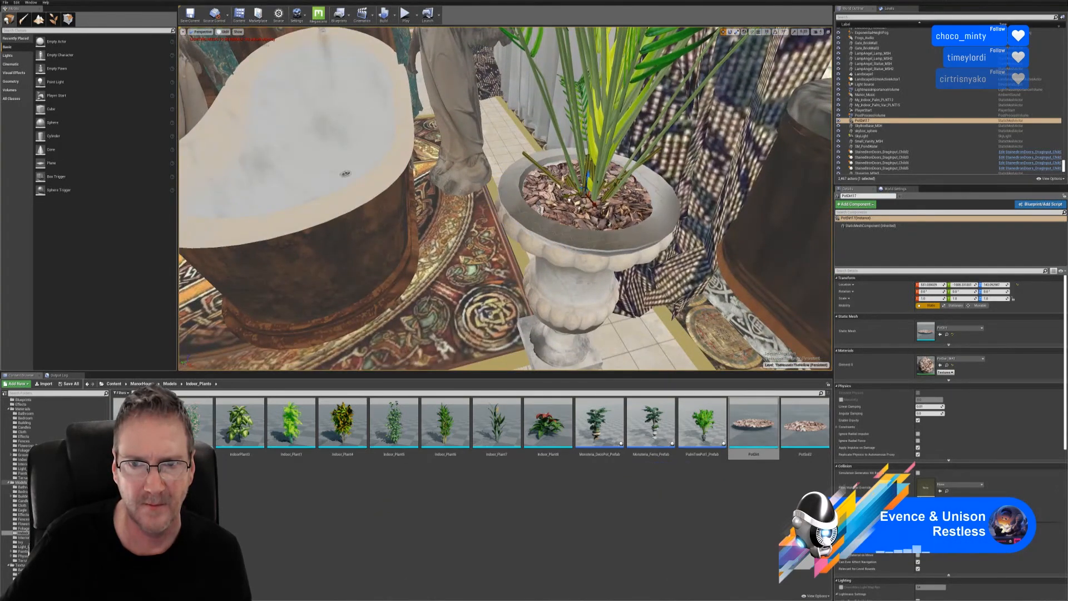
{"action": "mouse_move", "coordinate": [530, 235]}
{"action": "right_mouse_down"}
{"action": "mouse_move", "coordinate": [517, 239]}
{"action": "mouse_move", "coordinate": [542, 236]}
{"action": "mouse_move", "coordinate": [531, 235]}
{"action": "right_mouse_up"}
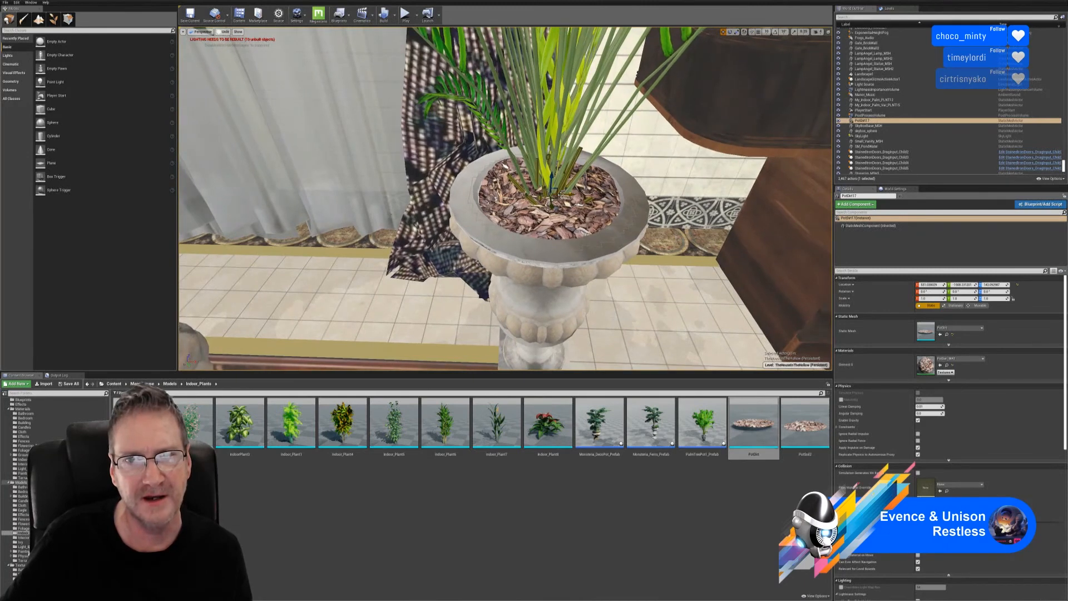
{"action": "mouse_move", "coordinate": [561, 195]}
{"action": "left_mouse_down"}
{"action": "mouse_move", "coordinate": [550, 184]}
{"action": "mouse_move", "coordinate": [549, 197]}
{"action": "left_mouse_up"}
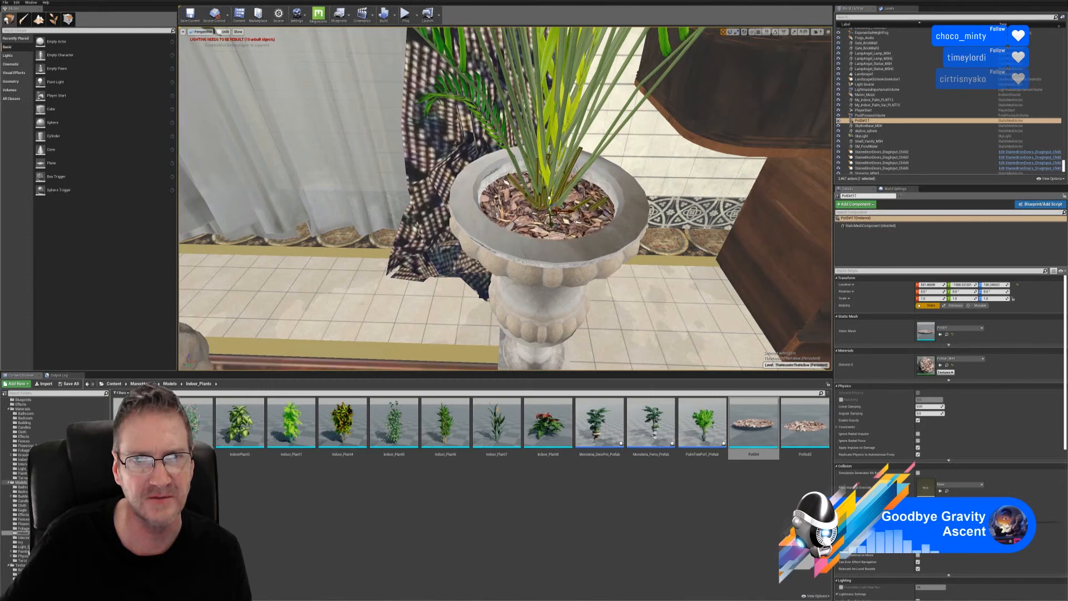
{"action": "right_click_drag", "start_coordinate": [553, 204], "coordinate": [456, 195]}
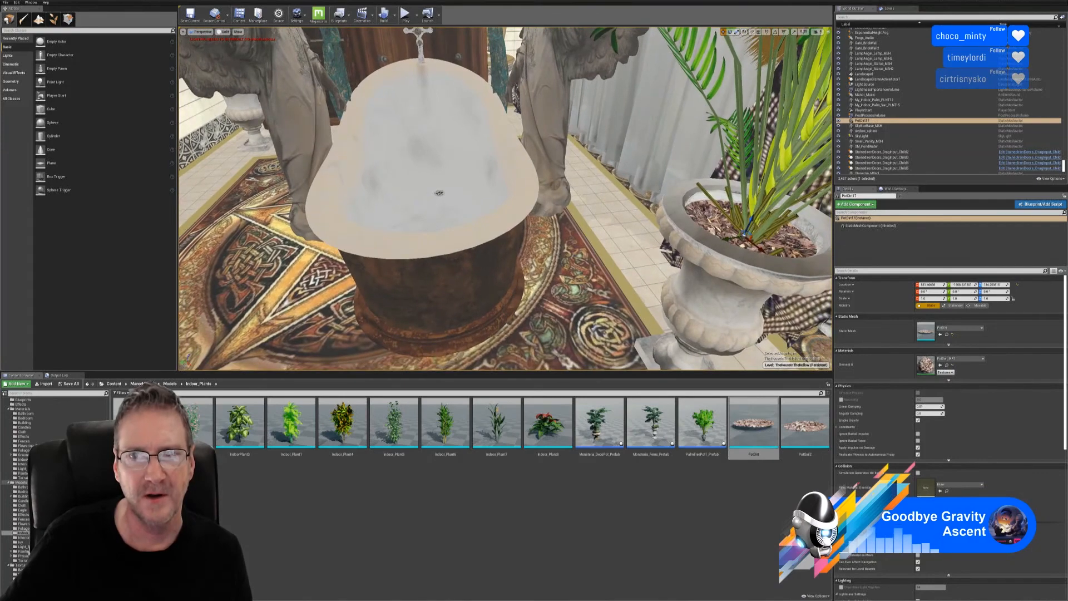
- Duplicate the bark-chip filling and move the copy out of the first urn to the other side of the bathtub
{"action": "right_click", "coordinate": [699, 218]}
{"action": "mouse_move", "coordinate": [722, 332]}
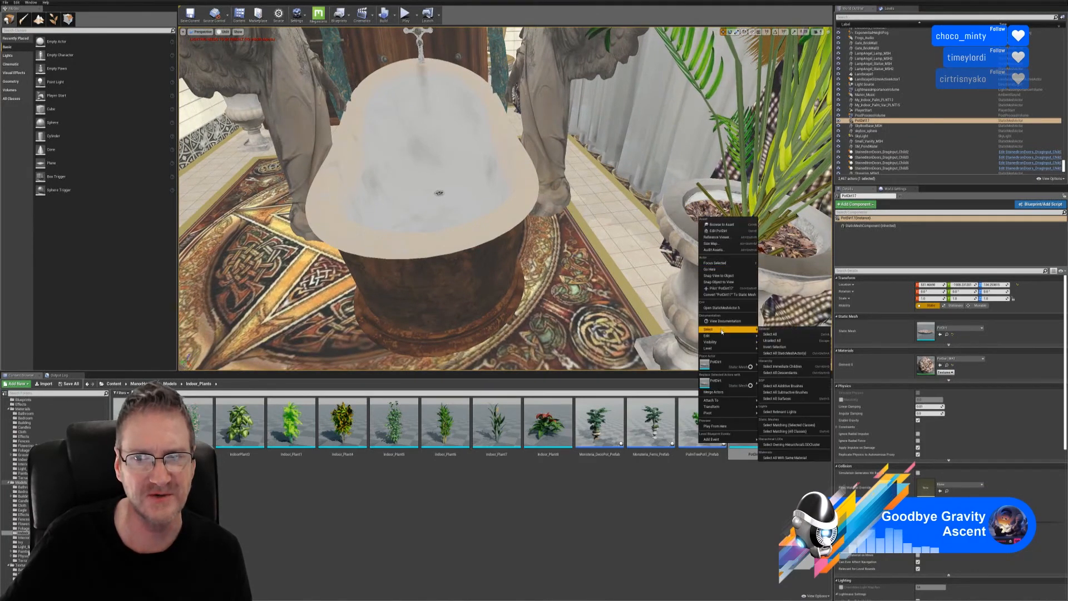
{"action": "mouse_move", "coordinate": [754, 339]}
{"action": "left_click", "coordinate": [779, 364]}
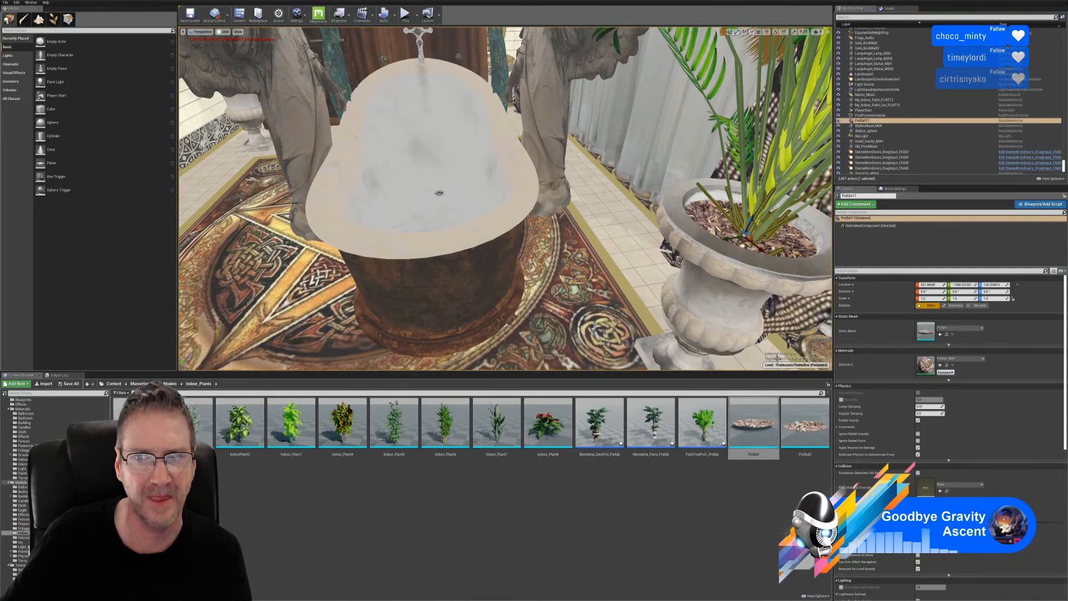
{"action": "left_click_drag", "start_coordinate": [729, 241], "coordinate": [205, 312]}
{"action": "right_click_drag", "start_coordinate": [205, 311], "coordinate": [255, 278]}
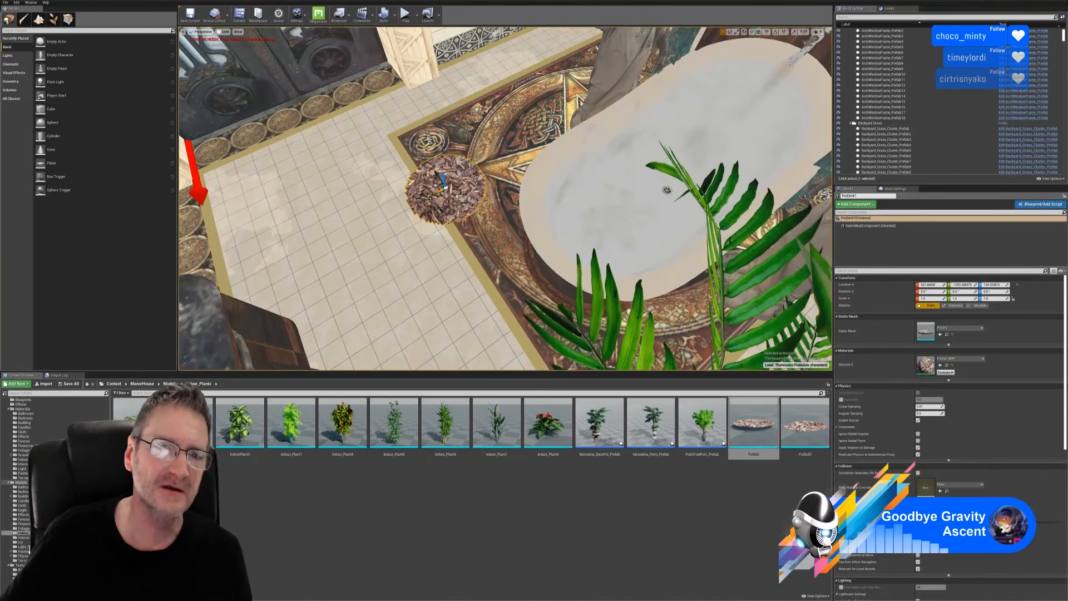
- Move the copied bark-chip filling into the second urn beside the marble vanity, around the palm's stems, and clear the selection
{"action": "left_click_drag", "start_coordinate": [430, 201], "coordinate": [734, 80]}
{"action": "right_click_drag", "start_coordinate": [734, 80], "coordinate": [473, 172]}
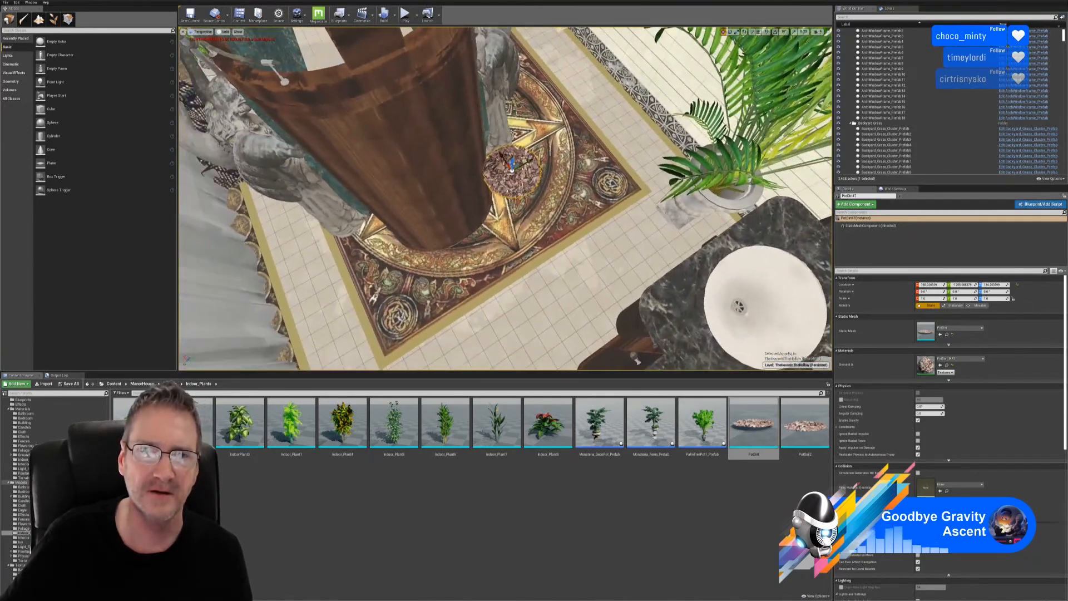
{"action": "left_click_drag", "start_coordinate": [512, 163], "coordinate": [634, 96]}
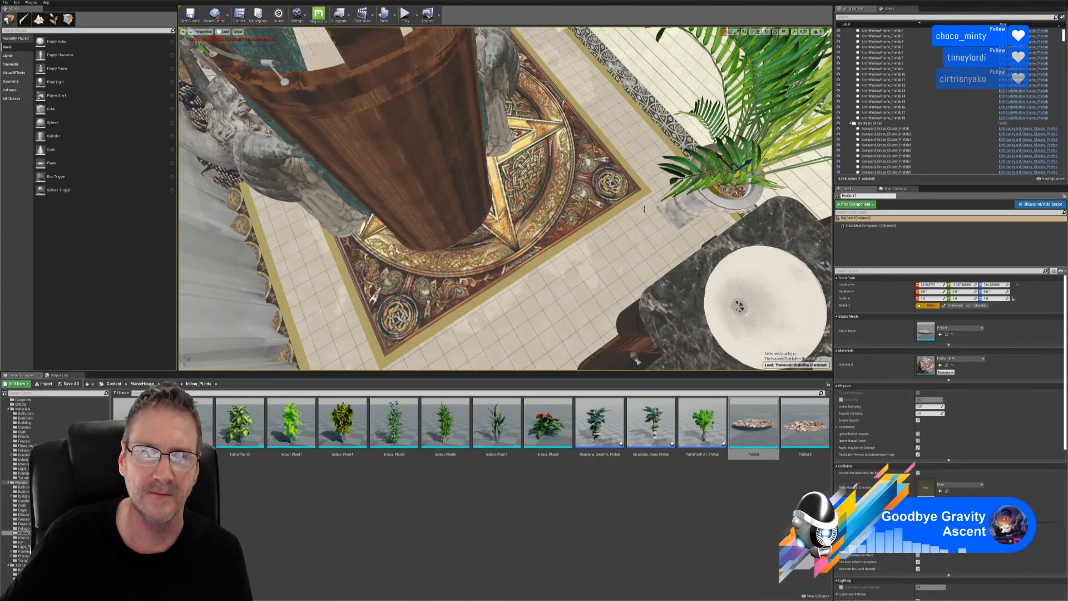
{"action": "right_click_drag", "start_coordinate": [644, 210], "coordinate": [573, 186]}
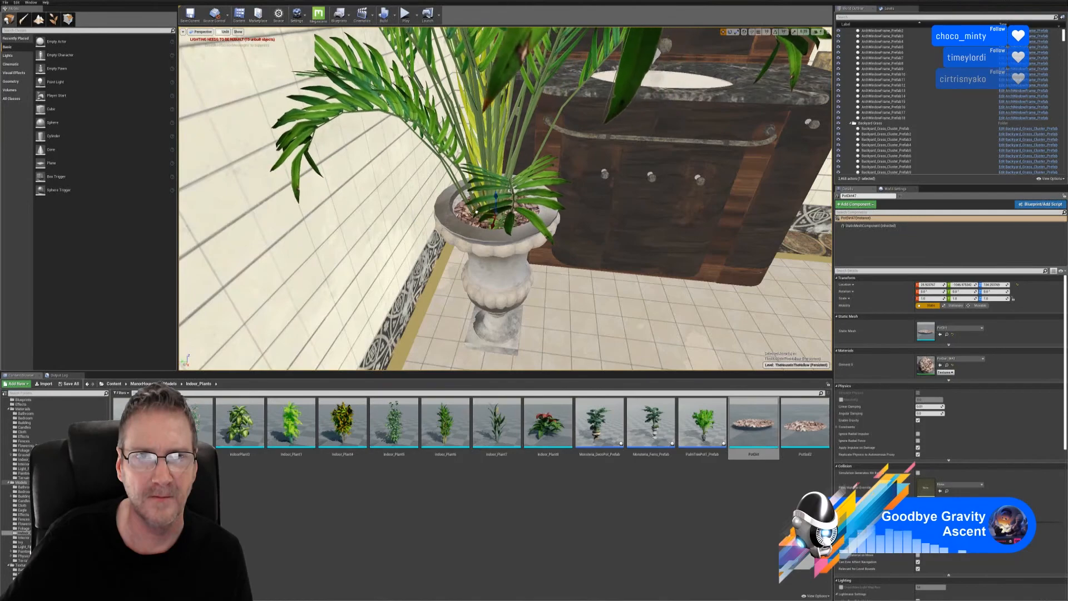
{"action": "right_click_drag", "start_coordinate": [572, 186], "coordinate": [462, 186]}
{"action": "key", "text": "Escape"}
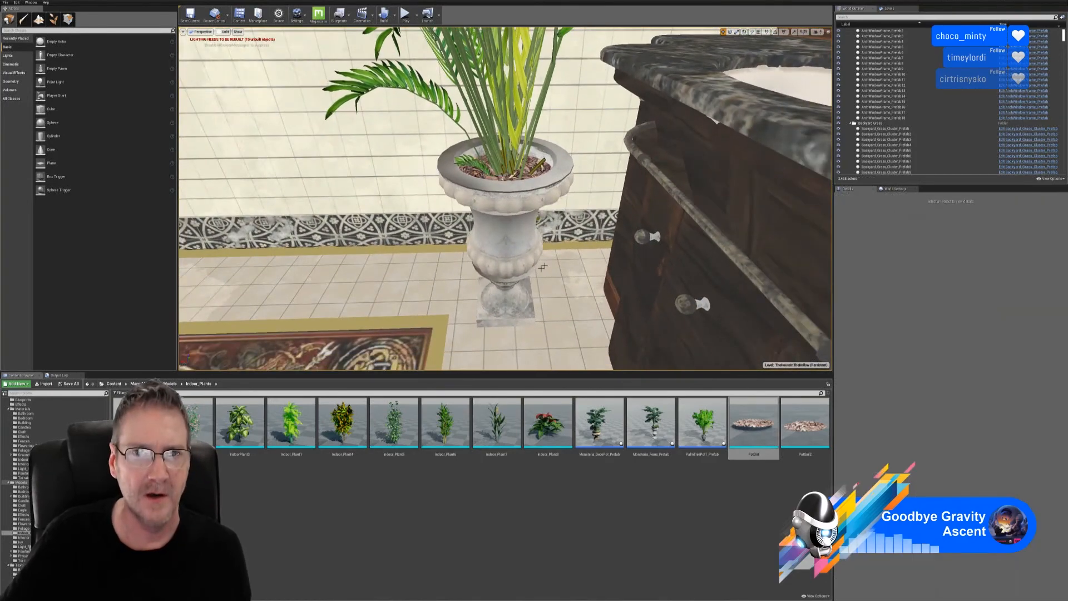
- Return the viewport to lit shading and check the bathtub area with its potted palms
{"action": "right_click_drag", "start_coordinate": [619, 261], "coordinate": [465, 253]}
{"action": "right_click_drag", "start_coordinate": [234, 88], "coordinate": [522, 70]}
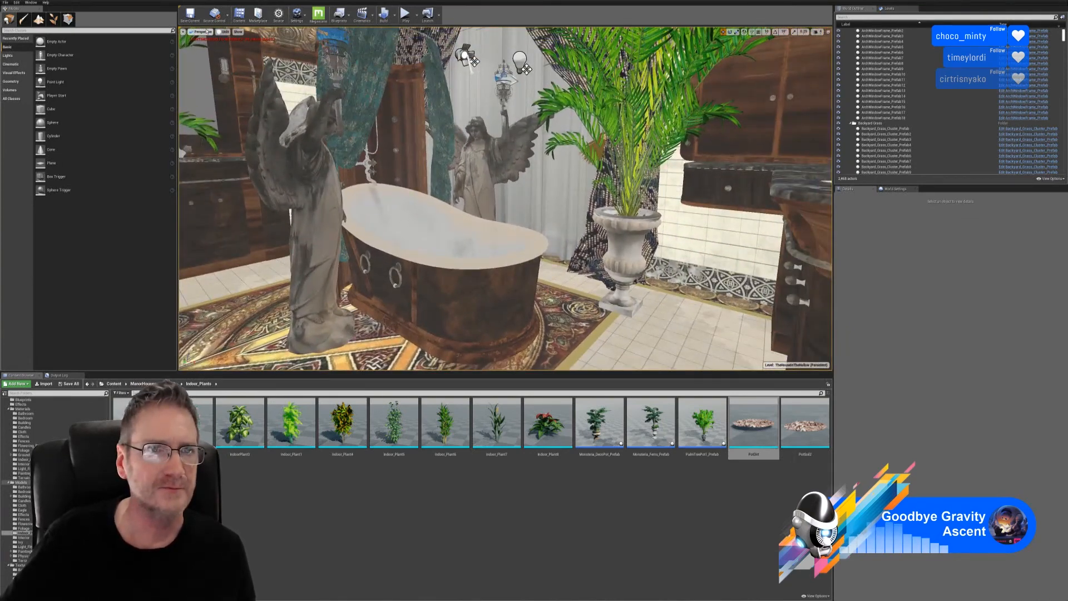
{"action": "left_click", "coordinate": [225, 32]}
{"action": "left_click", "coordinate": [228, 44]}
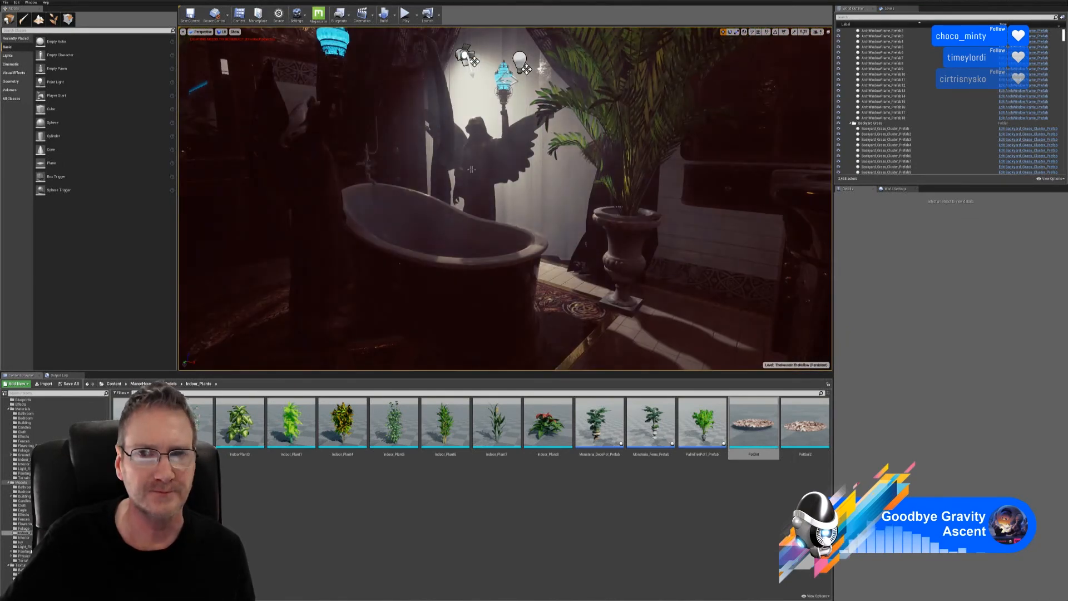
{"action": "right_click_drag", "start_coordinate": [311, 133], "coordinate": [370, 111]}
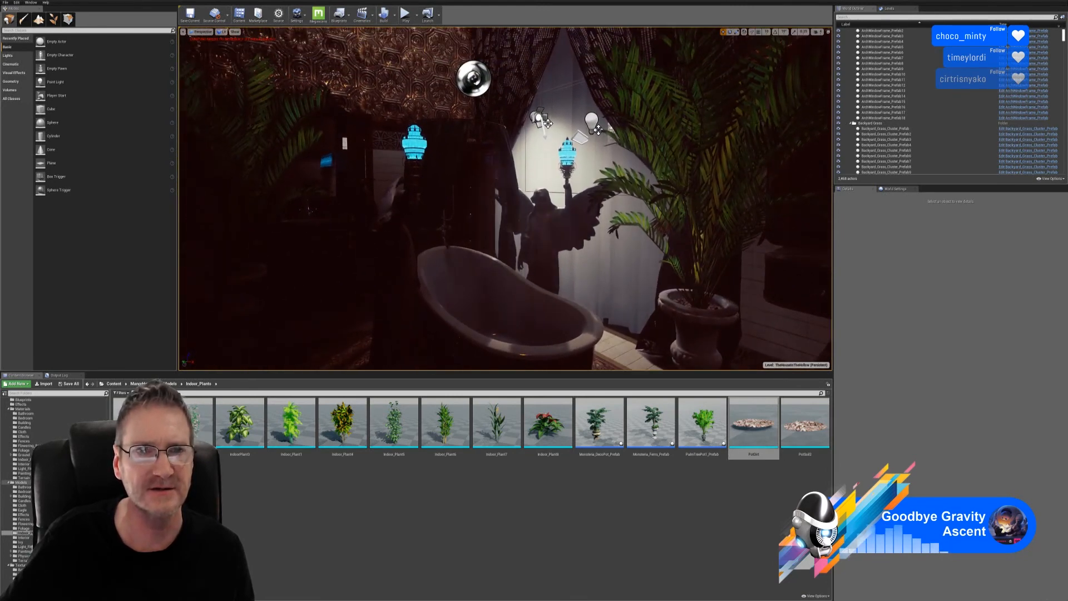
- Save all unsaved levels and assets
{"action": "left_click", "coordinate": [6, 2]}
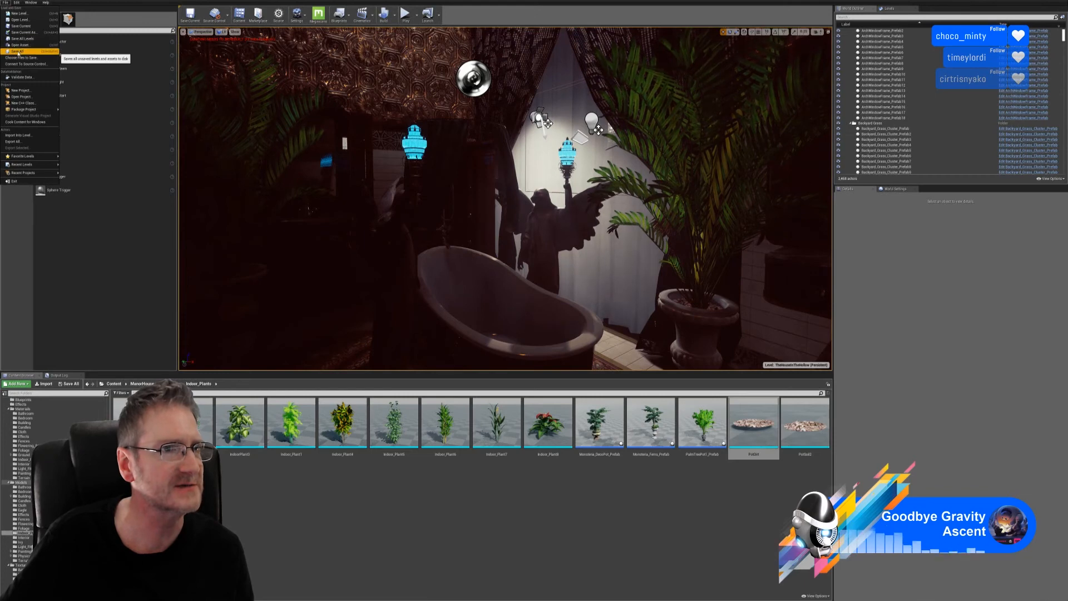
{"action": "left_click", "coordinate": [22, 44]}
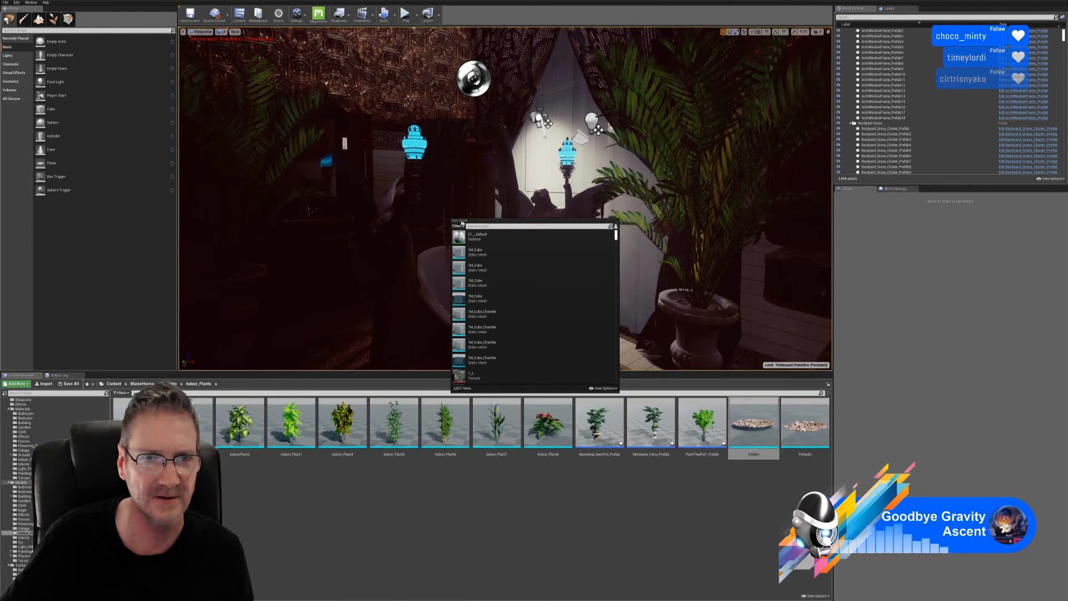
{"action": "left_click", "coordinate": [4, 3]}
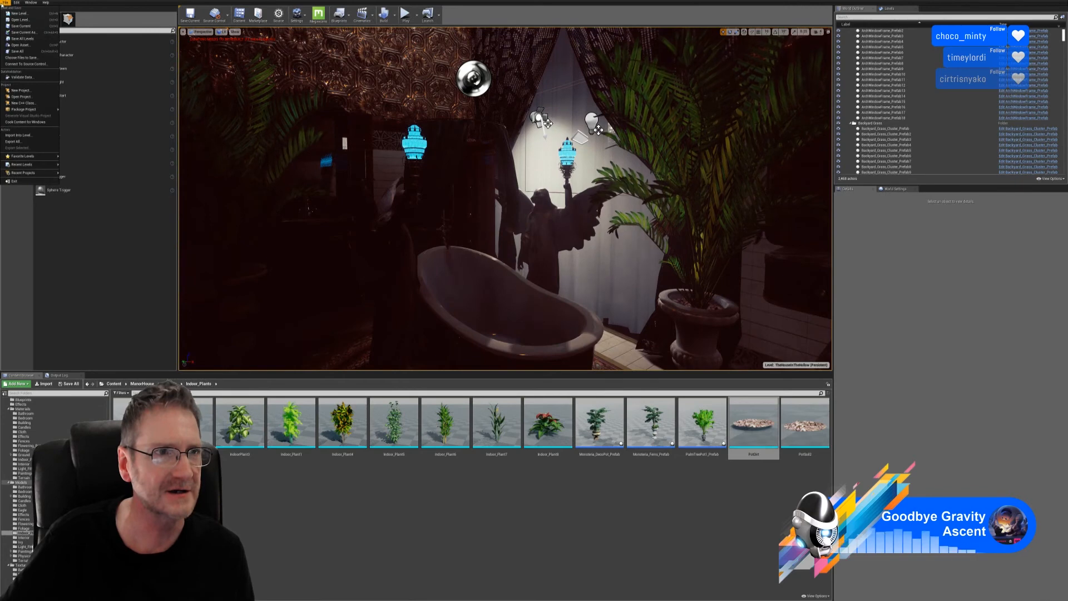
{"action": "left_click", "coordinate": [18, 51]}
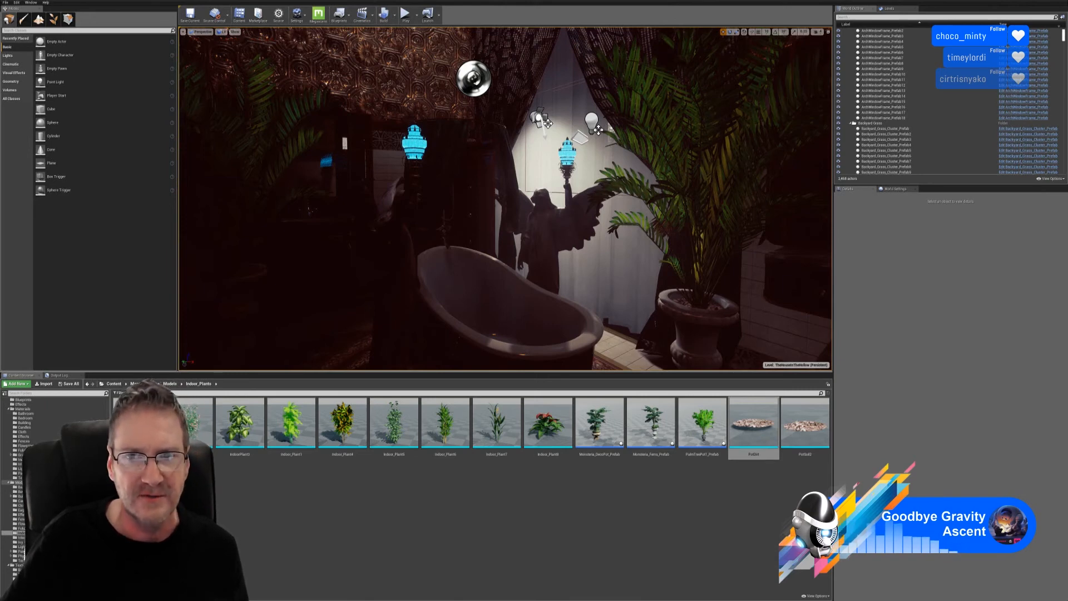
- Examine the bathroom's bare tiled walls beside the double doors, the washbasins and the angel statue for space to decorate
{"action": "right_click_drag", "start_coordinate": [505, 199], "coordinate": [581, 246]}
{"action": "key", "text": "w"}
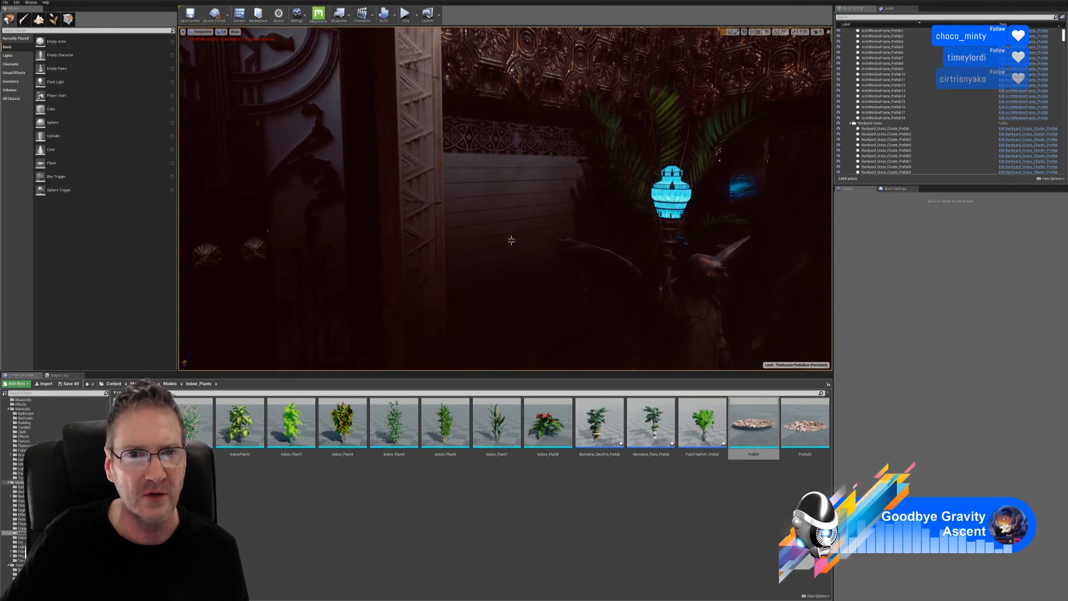
{"action": "right_click_drag", "start_coordinate": [511, 240], "coordinate": [217, 306]}
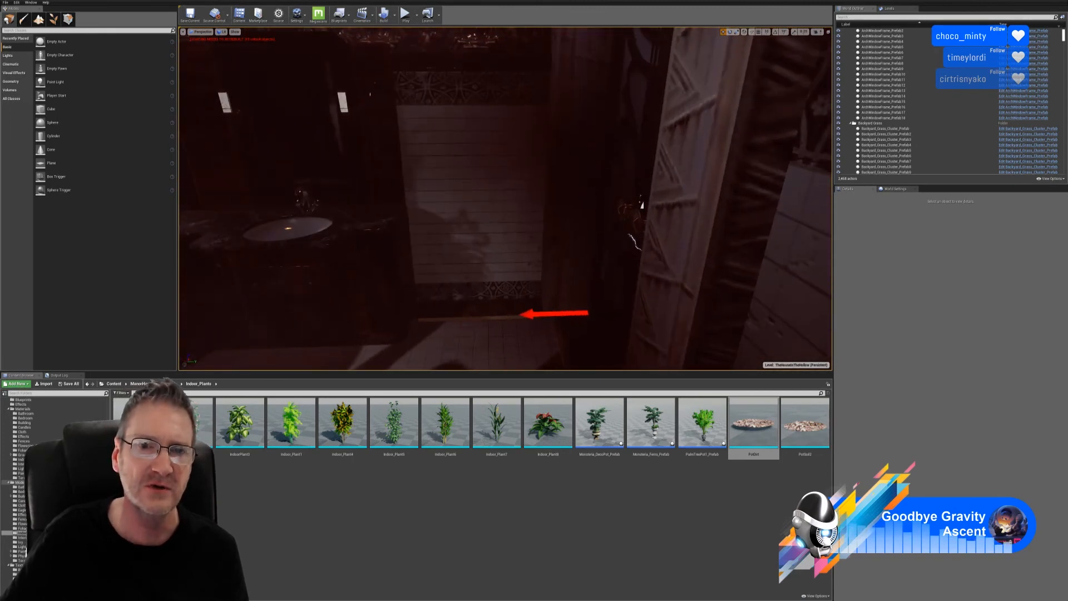
{"action": "right_click_drag", "start_coordinate": [505, 198], "coordinate": [731, 181]}
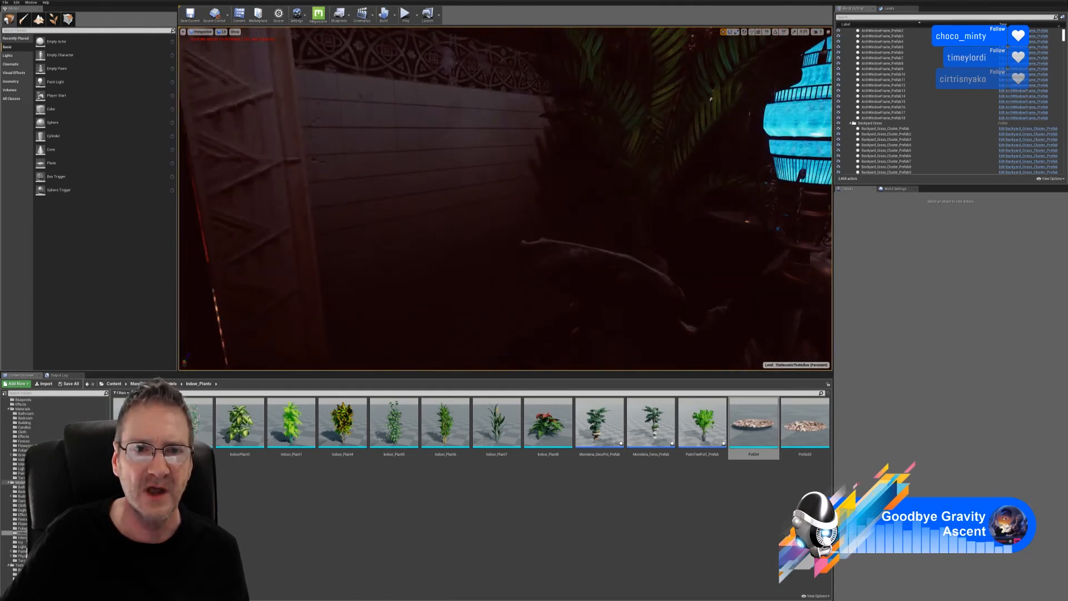
{"action": "right_click_drag", "start_coordinate": [505, 198], "coordinate": [445, 161]}
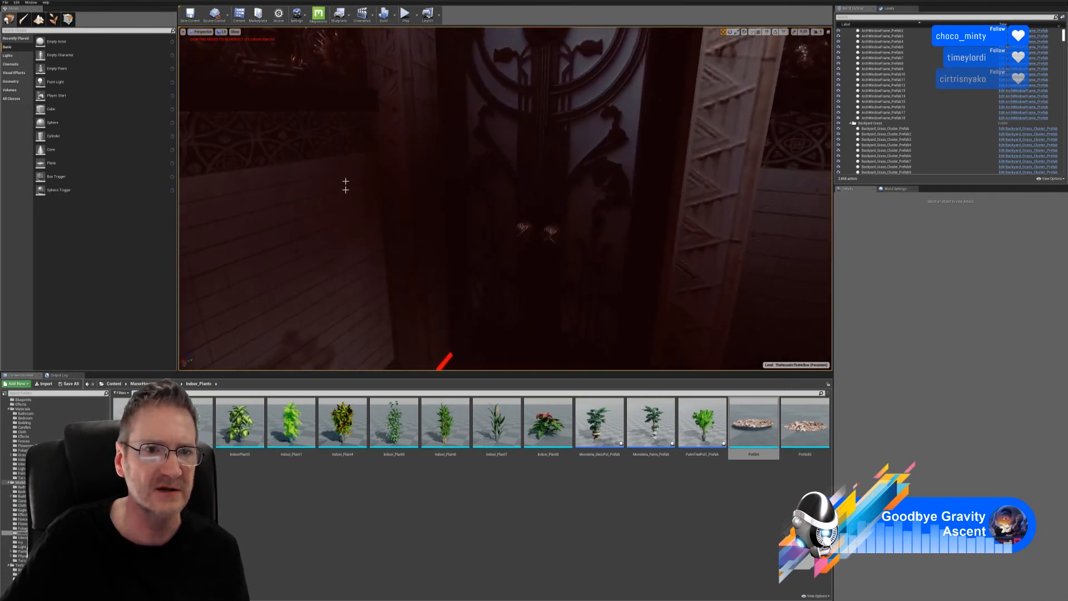
{"action": "right_click_drag", "start_coordinate": [346, 185], "coordinate": [223, 200]}
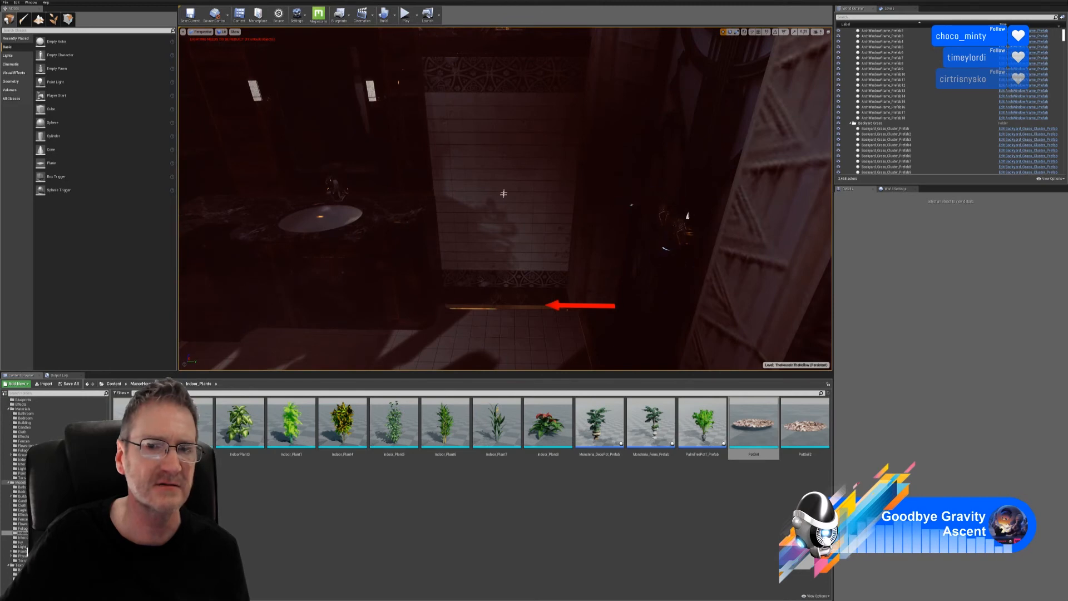
{"action": "mouse_move", "coordinate": [504, 193]}
{"action": "right_mouse_down"}
{"action": "mouse_move", "coordinate": [511, 144]}
{"action": "mouse_move", "coordinate": [489, 155]}
{"action": "mouse_move", "coordinate": [483, 174]}
{"action": "mouse_move", "coordinate": [529, 181]}
{"action": "mouse_move", "coordinate": [504, 191]}
{"action": "right_mouse_up"}
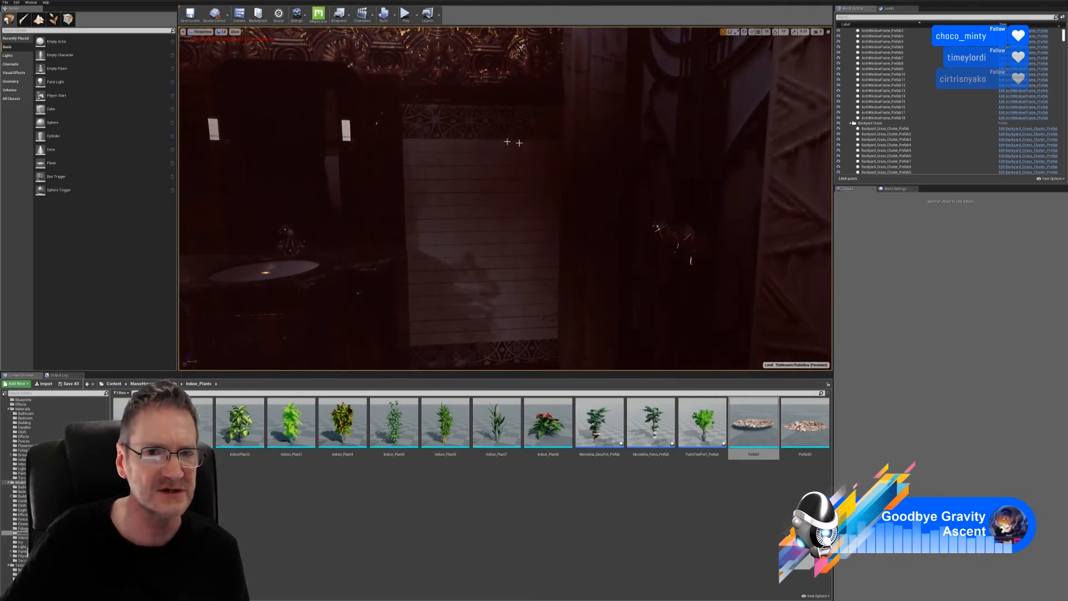
{"action": "right_click_drag", "start_coordinate": [506, 142], "coordinate": [494, 207]}
{"action": "key", "text": "w"}
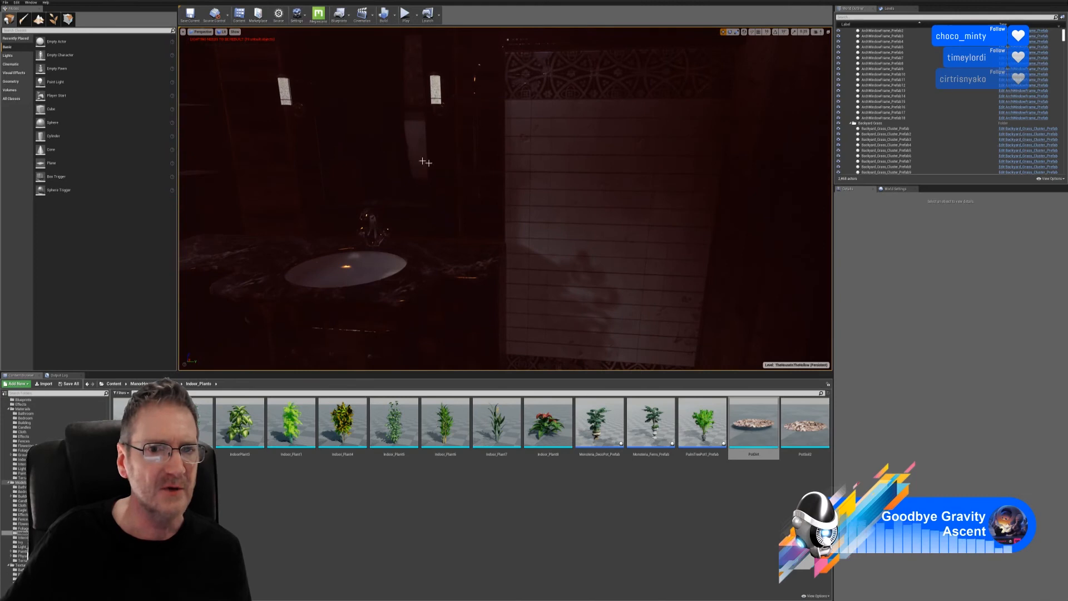
{"action": "right_click_drag", "start_coordinate": [425, 161], "coordinate": [322, 109]}
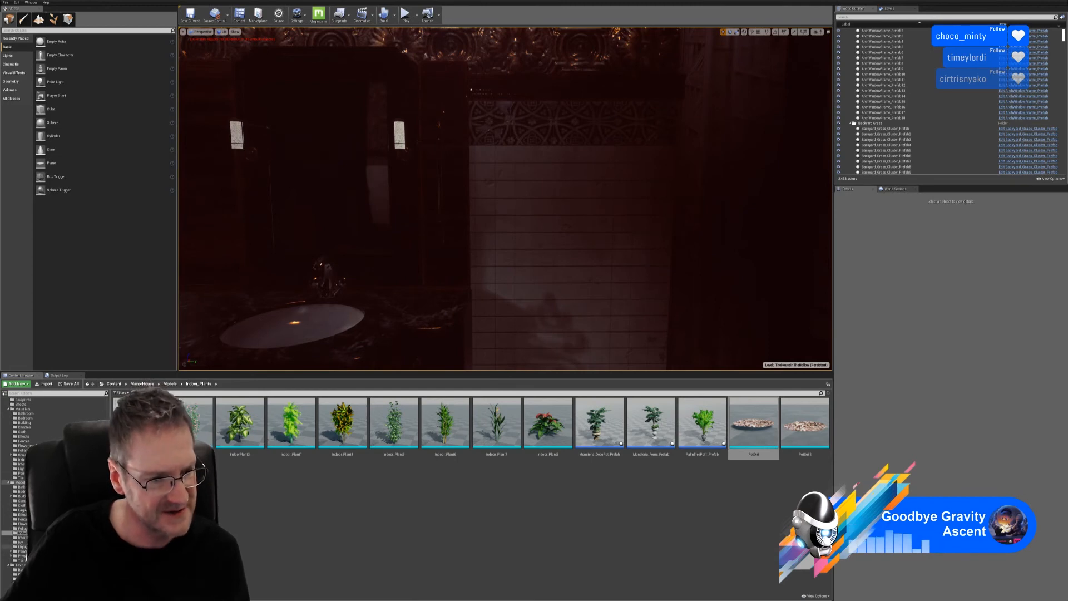
- Look through the Paintings and Decorative_Pic_Frames models for wall decor, and compare them with the wall behind the angel statue
{"action": "left_click", "coordinate": [22, 551]}
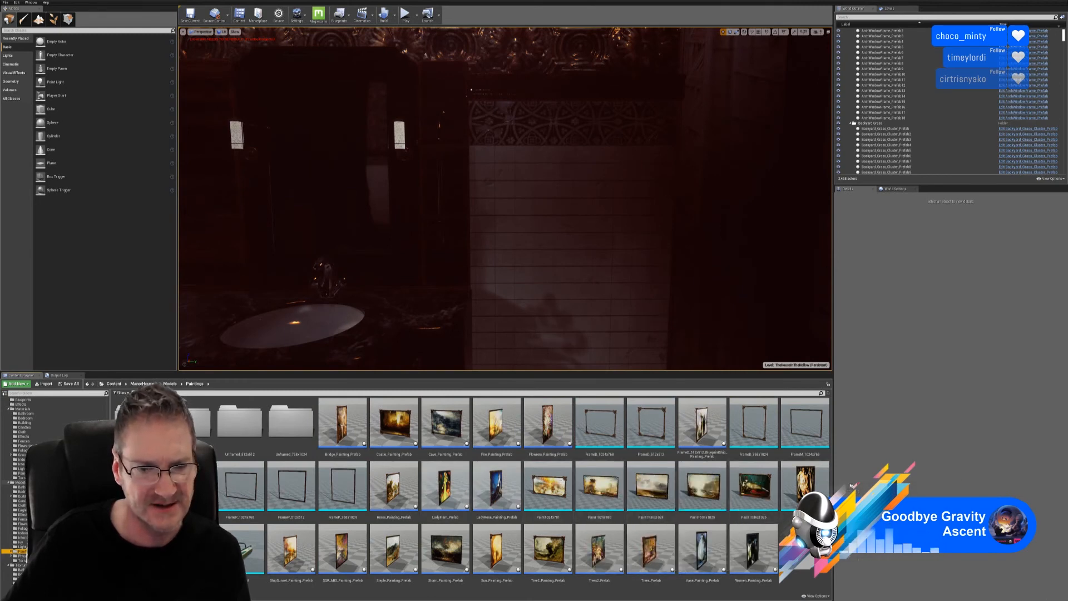
{"action": "mouse_move", "coordinate": [240, 497]}
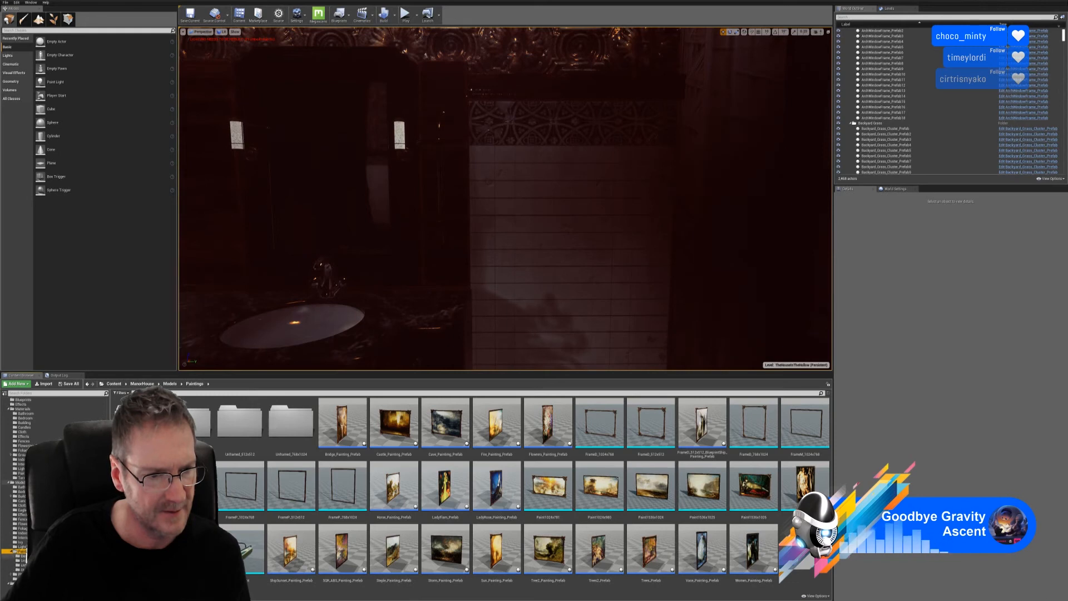
{"action": "left_click", "coordinate": [22, 555]}
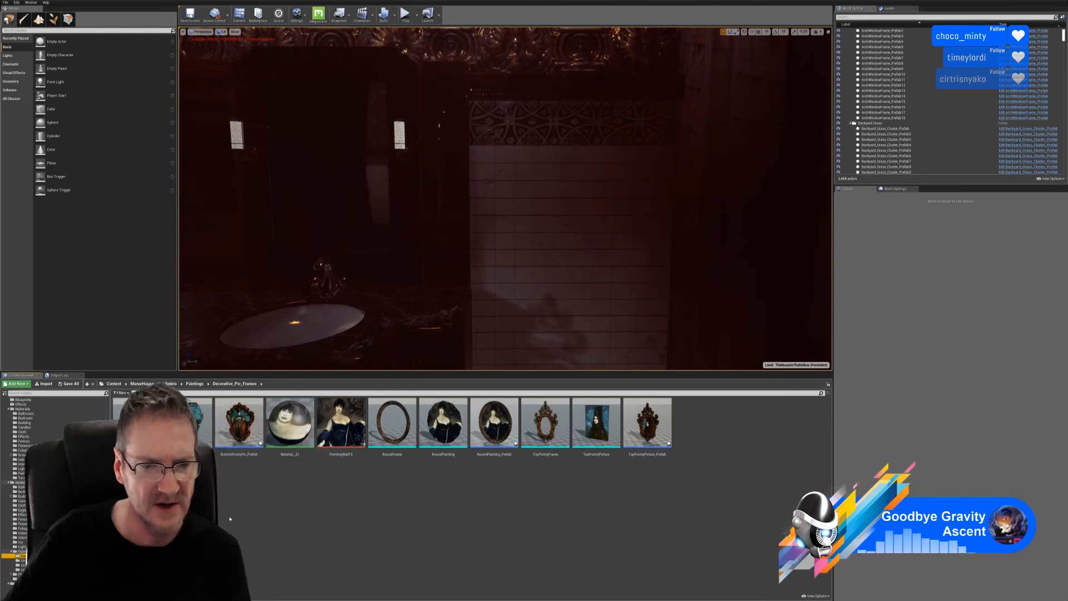
{"action": "left_click", "coordinate": [25, 551]}
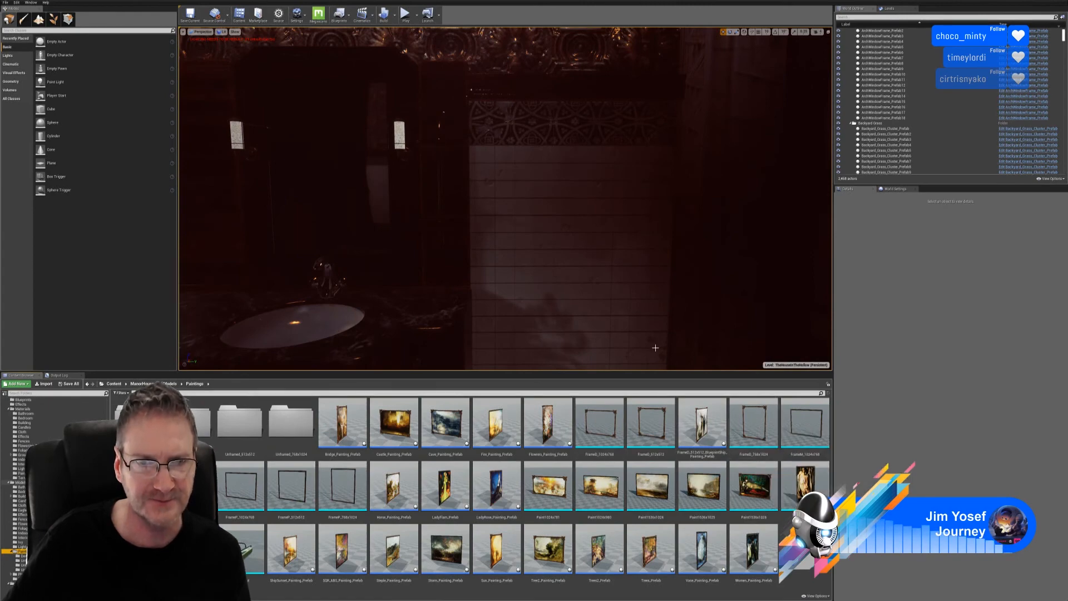
{"action": "right_click_drag", "start_coordinate": [656, 349], "coordinate": [568, 304]}
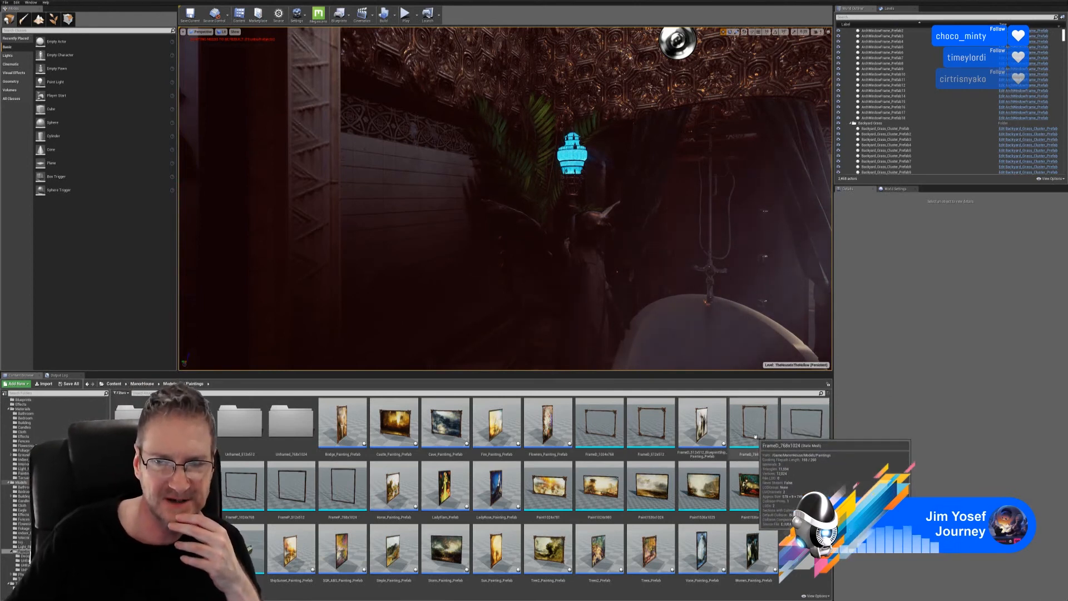
- Inspect the ornate empty 768x1024 picture frame in its own mesh editor, and close the editor
{"action": "double_click", "coordinate": [755, 428]}
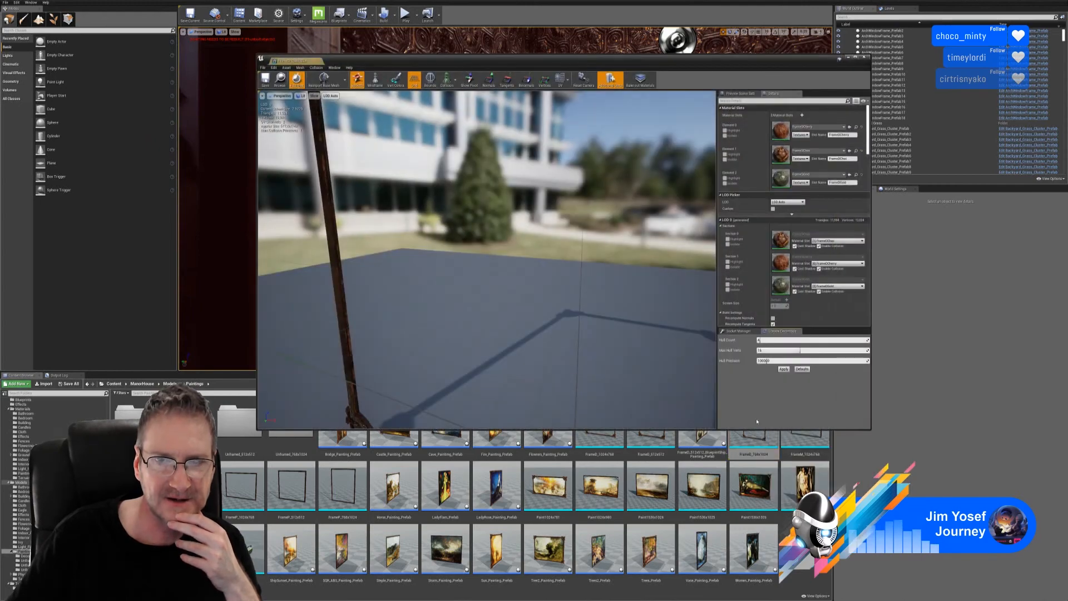
{"action": "right_click_drag", "start_coordinate": [486, 259], "coordinate": [510, 239]}
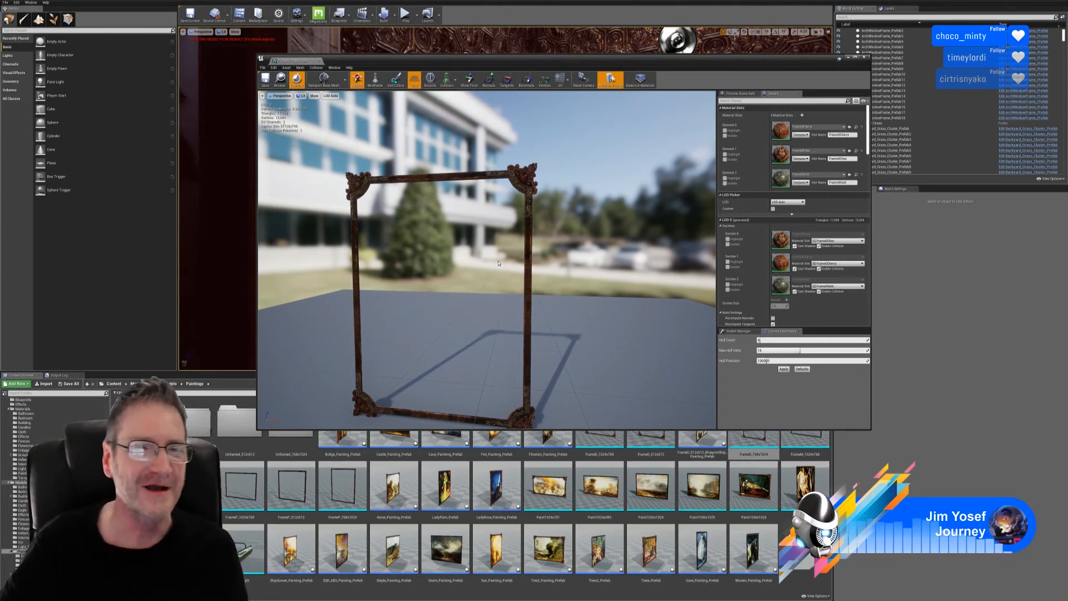
{"action": "left_click", "coordinate": [863, 57]}
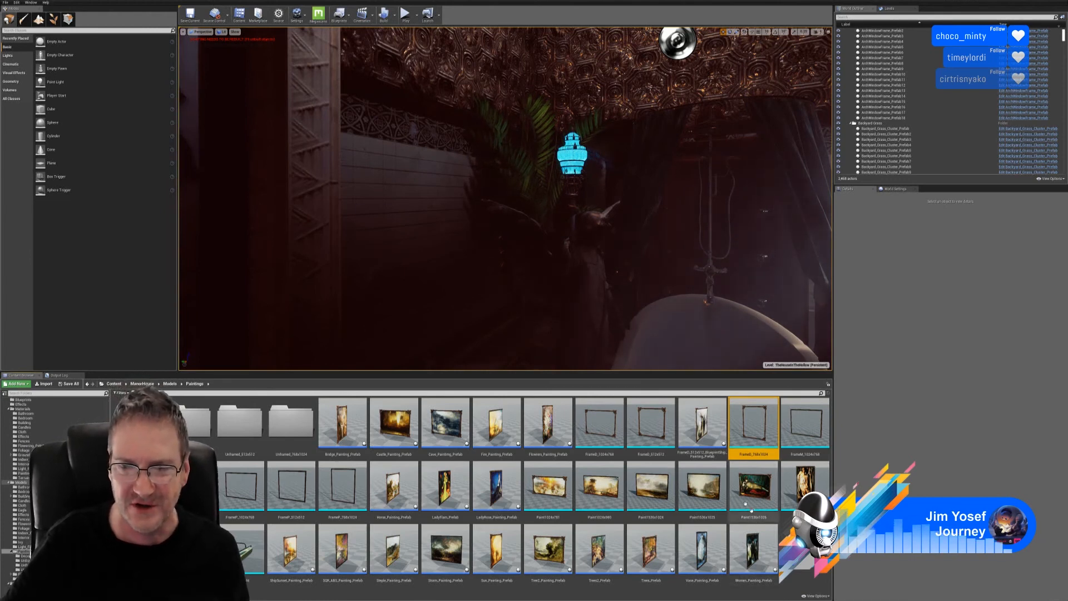
- Review the Decorative_Pic_Frames models once more, and place the ornate empty 768x1024 frame from Paintings in the bathroom near the angel statue
{"action": "mouse_move", "coordinate": [757, 430]}
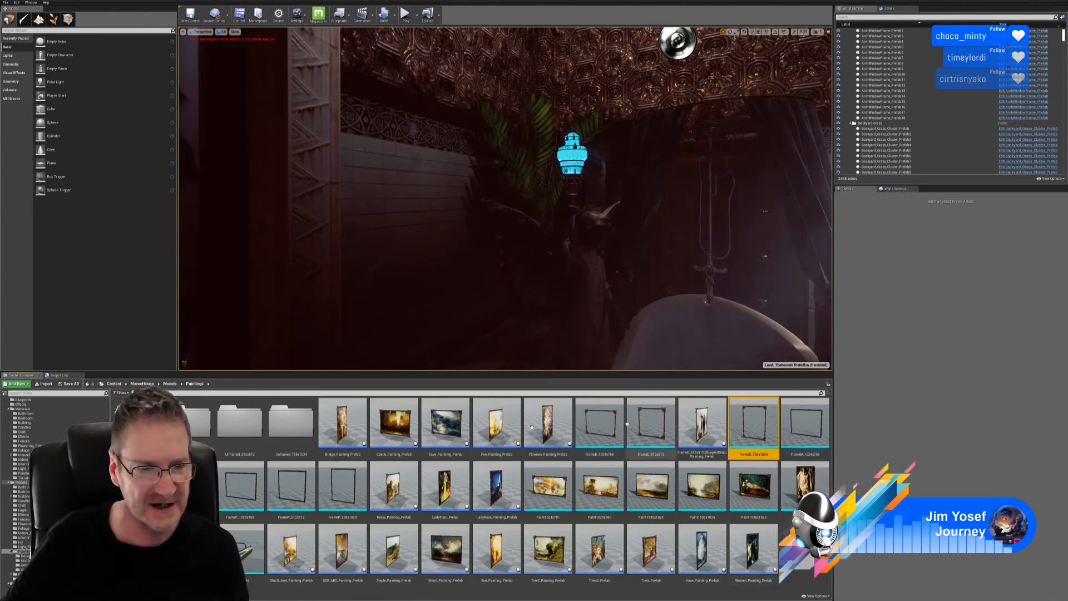
{"action": "left_click", "coordinate": [22, 555]}
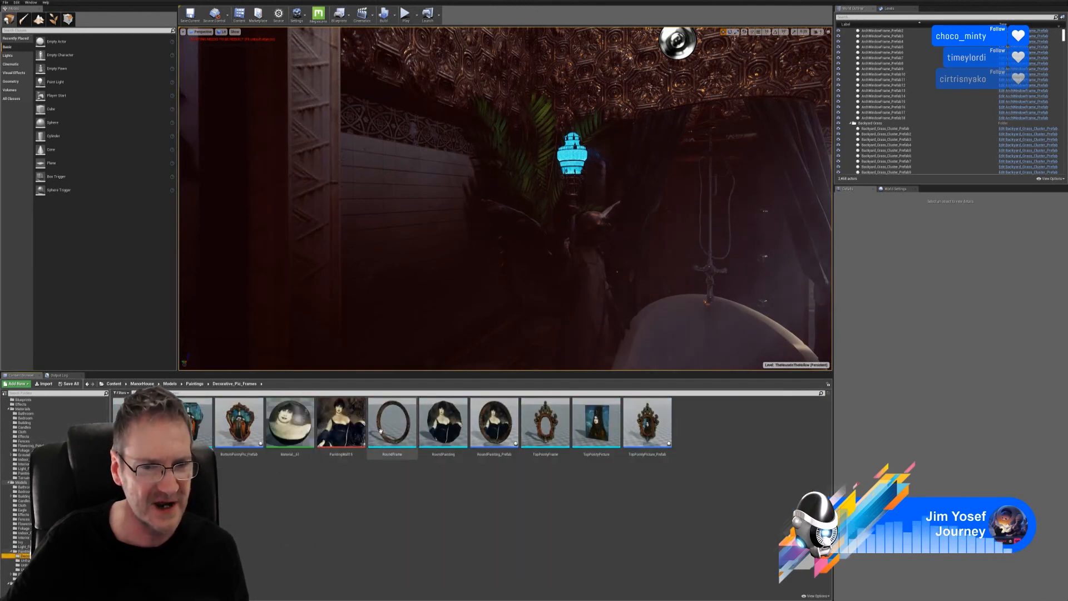
{"action": "mouse_move", "coordinate": [555, 441]}
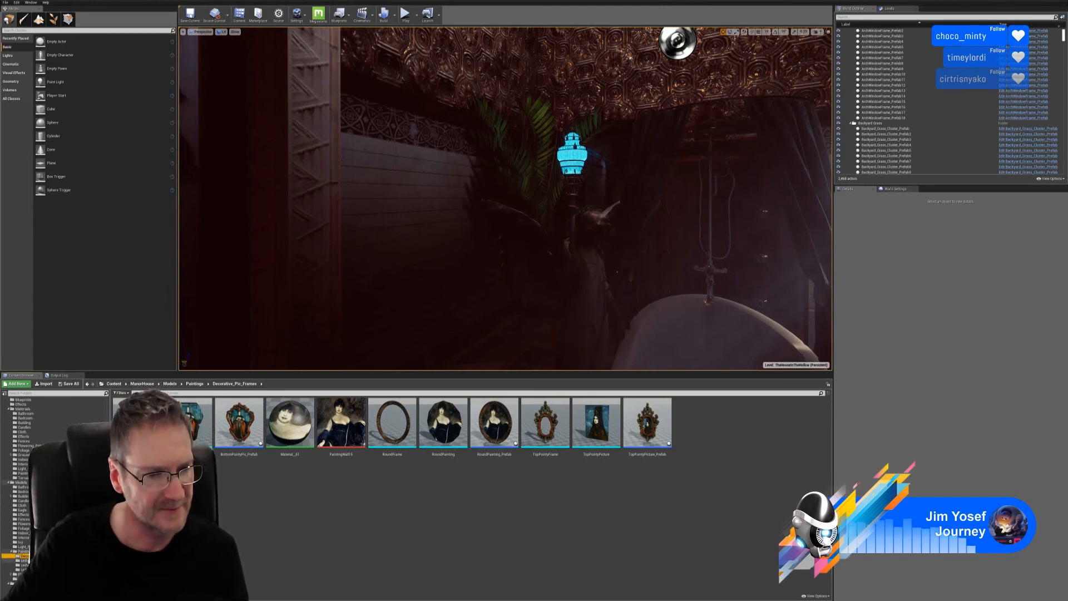
{"action": "left_click", "coordinate": [23, 551]}
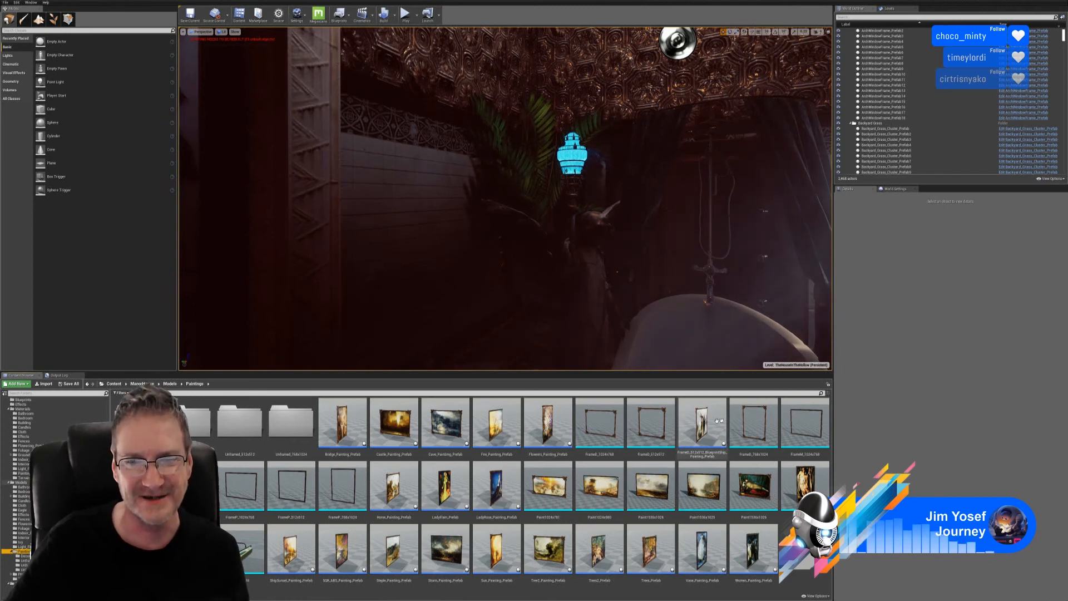
{"action": "left_click_drag", "start_coordinate": [750, 412], "coordinate": [538, 285]}
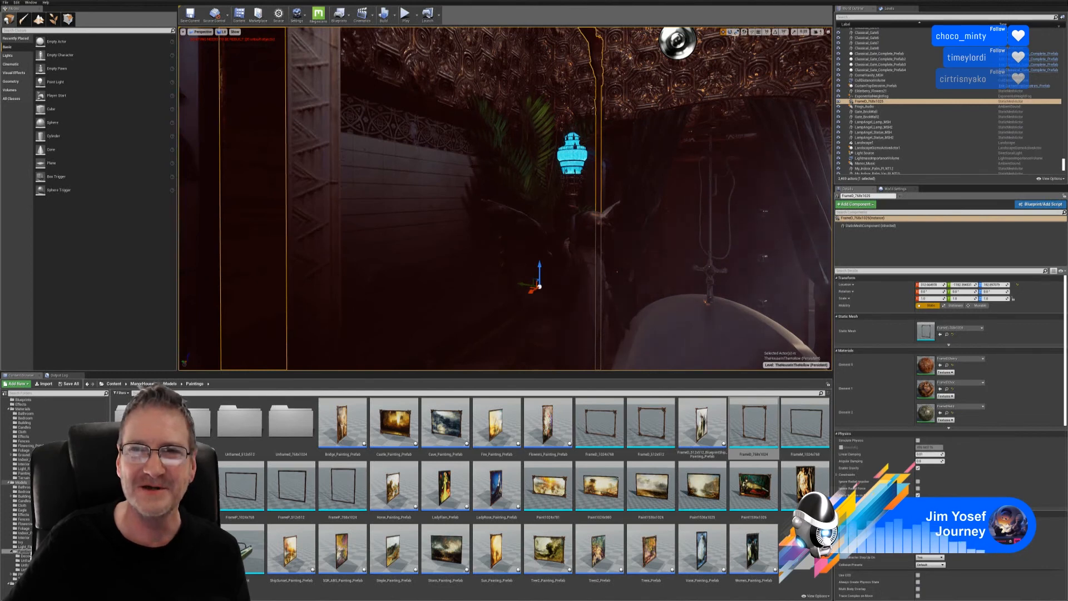
- Scale the ornate empty picture frame down evenly and switch the viewport to unlit shading
{"action": "key", "text": "r"}
{"action": "mouse_move", "coordinate": [538, 285]}
{"action": "left_mouse_down"}
{"action": "mouse_move", "coordinate": [556, 268]}
{"action": "mouse_move", "coordinate": [533, 292]}
{"action": "left_mouse_up"}
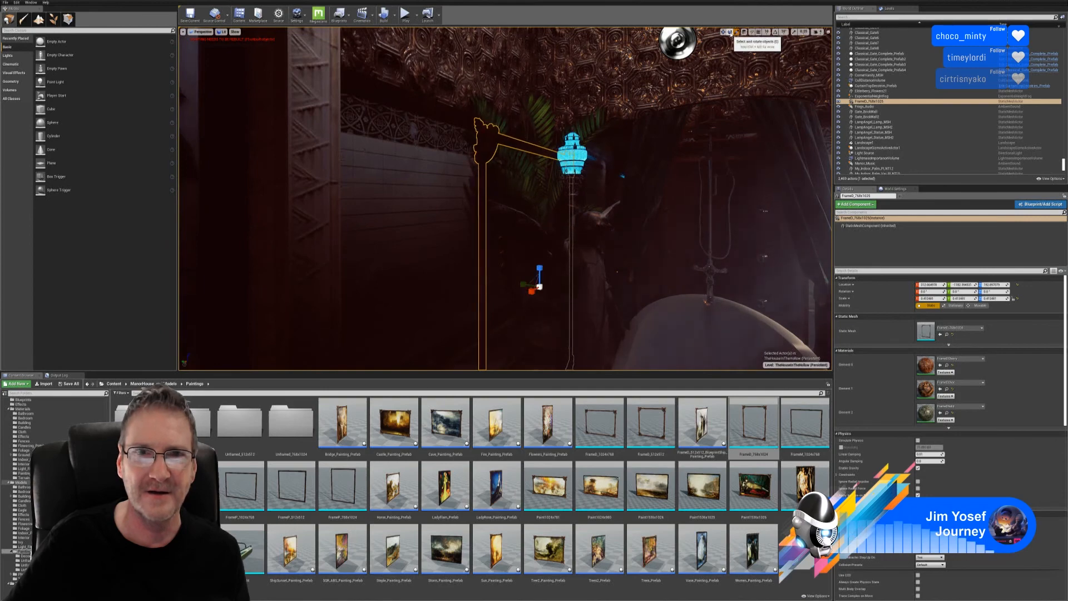
{"action": "key", "text": "e"}
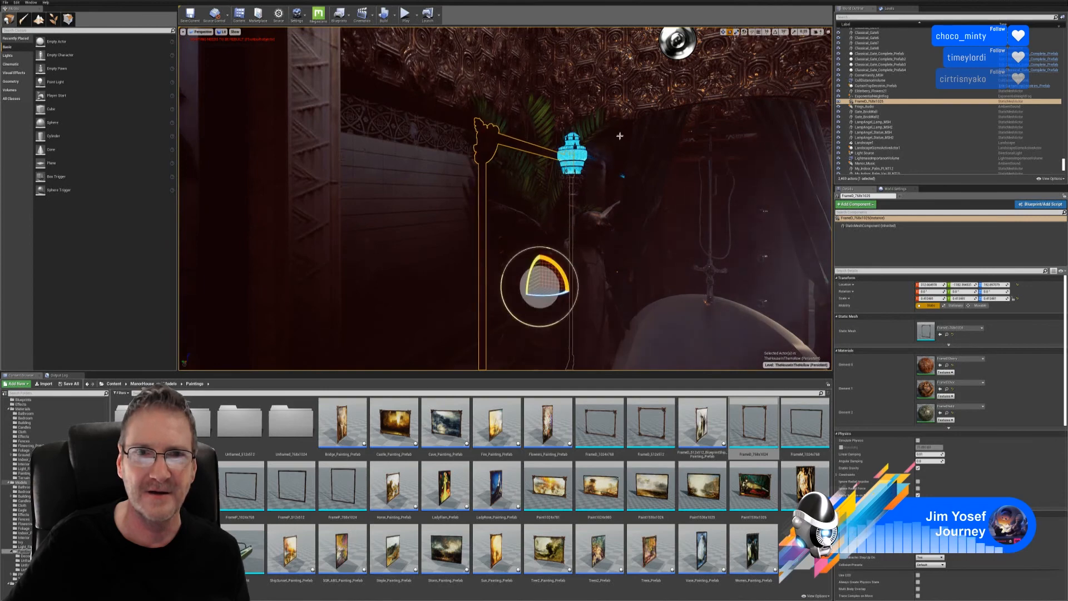
{"action": "left_click", "coordinate": [224, 33]}
{"action": "left_click", "coordinate": [227, 49]}
{"action": "mouse_move", "coordinate": [487, 227]}
{"action": "right_mouse_down"}
{"action": "mouse_move", "coordinate": [466, 270]}
{"action": "mouse_move", "coordinate": [490, 245]}
{"action": "right_mouse_up"}
- Rotate the picture frame so it lies parallel to the tiled wall behind the angel statue
{"action": "mouse_move", "coordinate": [556, 238]}
{"action": "left_mouse_down"}
{"action": "mouse_move", "coordinate": [464, 239]}
{"action": "mouse_move", "coordinate": [567, 237]}
{"action": "left_mouse_up"}
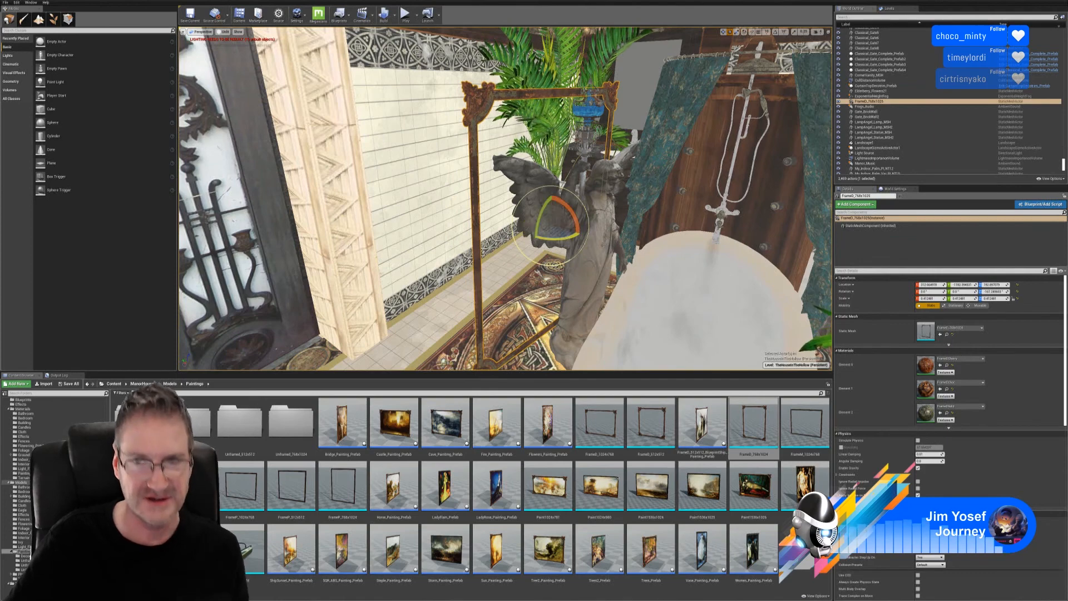
{"action": "key", "text": "ctrl+z"}
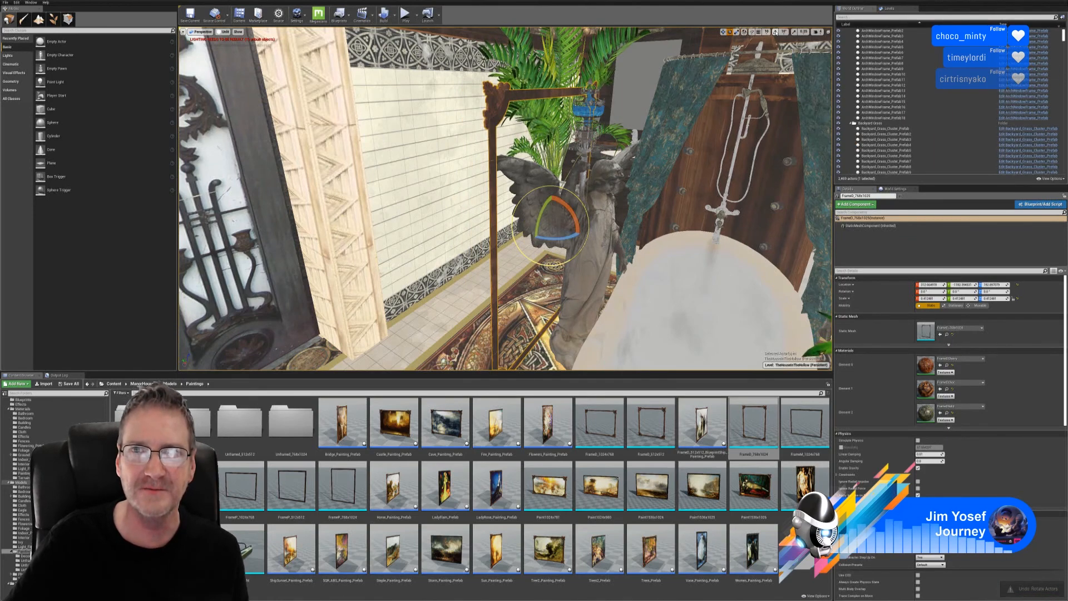
{"action": "mouse_move", "coordinate": [567, 237]}
{"action": "left_mouse_down"}
{"action": "mouse_move", "coordinate": [542, 240]}
{"action": "mouse_move", "coordinate": [579, 230]}
{"action": "mouse_move", "coordinate": [568, 217]}
{"action": "left_mouse_up"}
{"action": "key", "text": "w"}
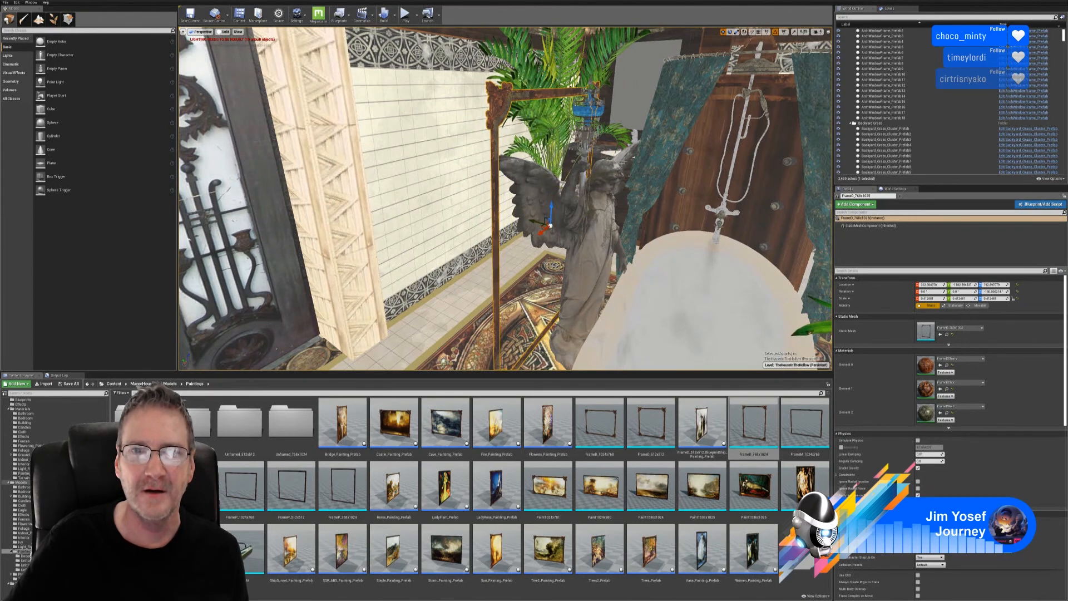
- Mount the picture frame on the tiled wall, centred between the double doors' pillar and the potted palm
{"action": "right_click_drag", "start_coordinate": [540, 221], "coordinate": [535, 221]}
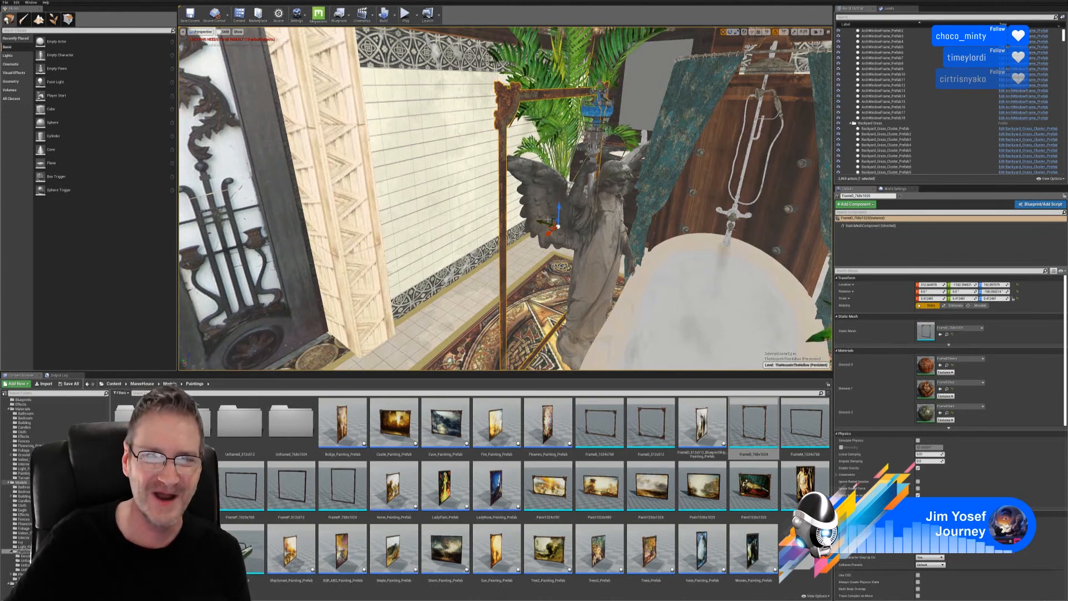
{"action": "left_click_drag", "start_coordinate": [544, 221], "coordinate": [461, 82]}
{"action": "right_click_drag", "start_coordinate": [461, 82], "coordinate": [235, 157]}
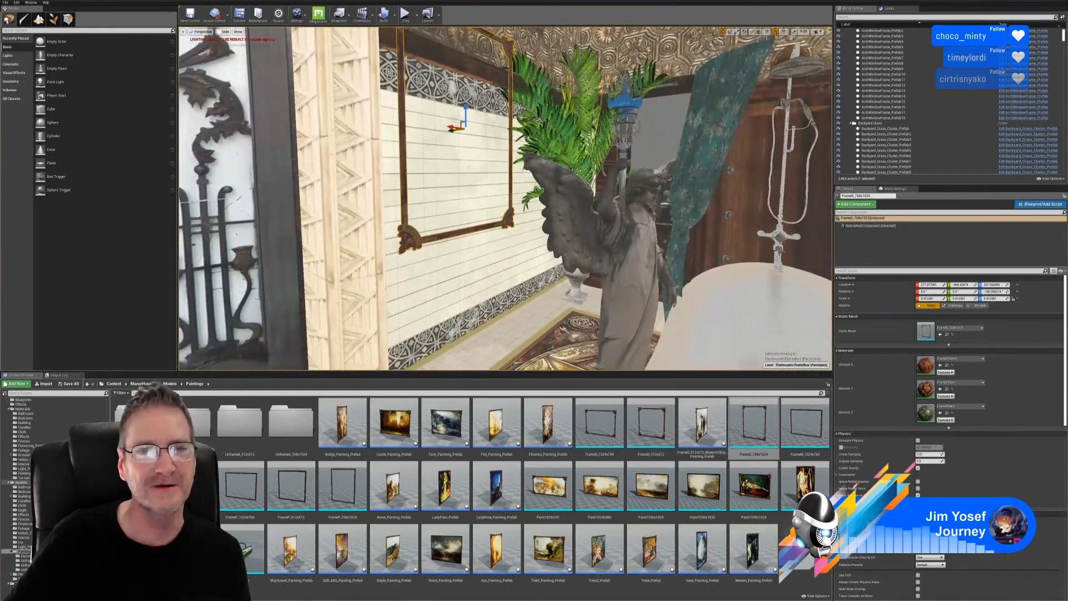
{"action": "right_click_drag", "start_coordinate": [504, 198], "coordinate": [356, 208]}
{"action": "key", "text": "w"}
{"action": "right_click_drag", "start_coordinate": [439, 221], "coordinate": [520, 223]}
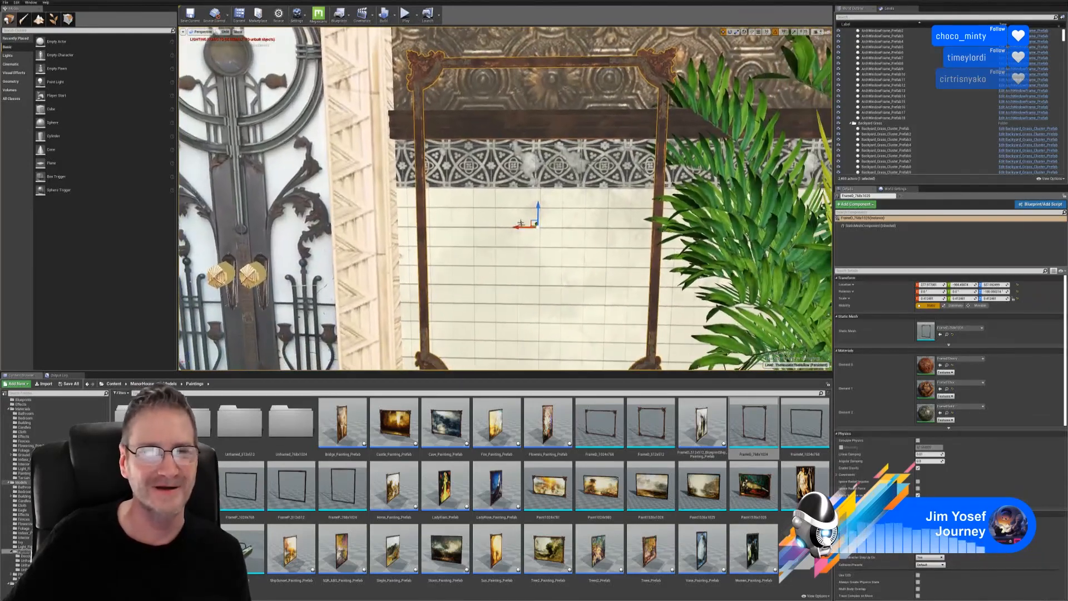
{"action": "left_click_drag", "start_coordinate": [522, 226], "coordinate": [514, 226]}
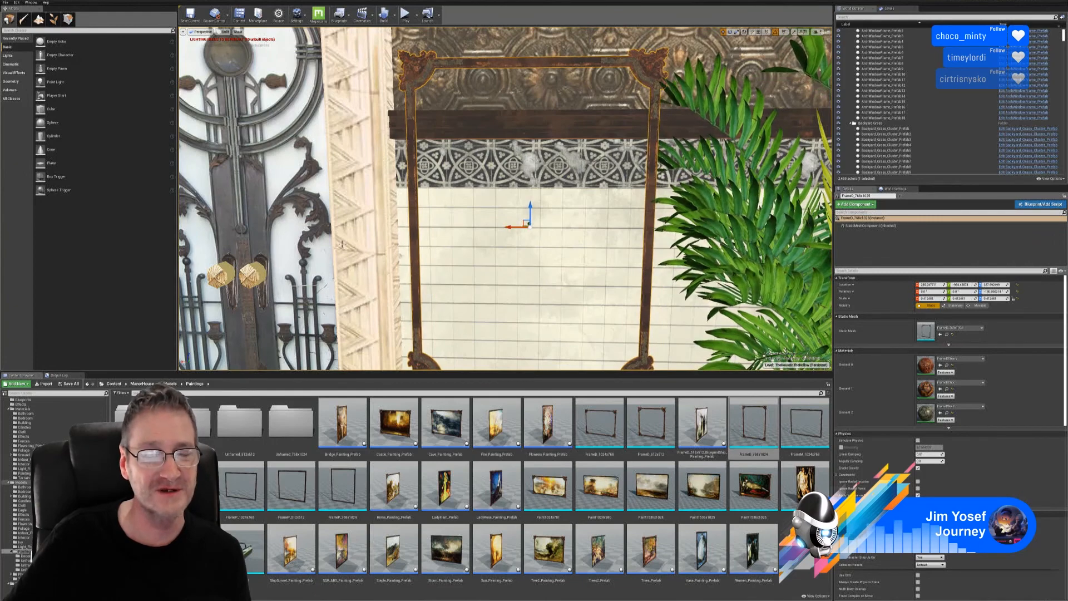
{"action": "right_click_drag", "start_coordinate": [515, 227], "coordinate": [553, 221]}
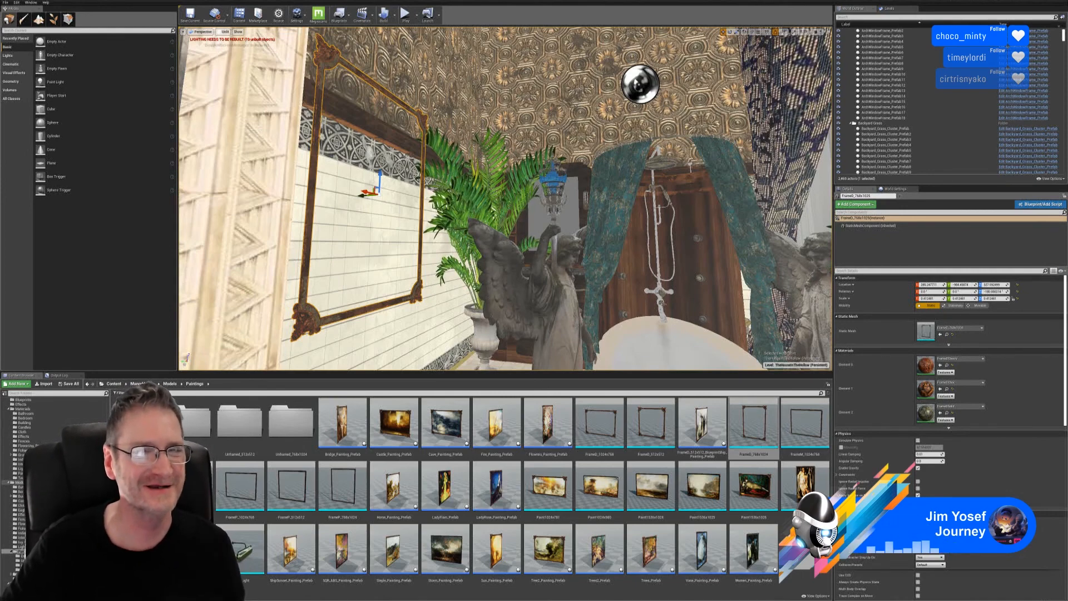
- Duplicate the vanity mirror above the washbasin and pull the copy away from the cabinet into the room
{"action": "right_click_drag", "start_coordinate": [527, 250], "coordinate": [440, 272]}
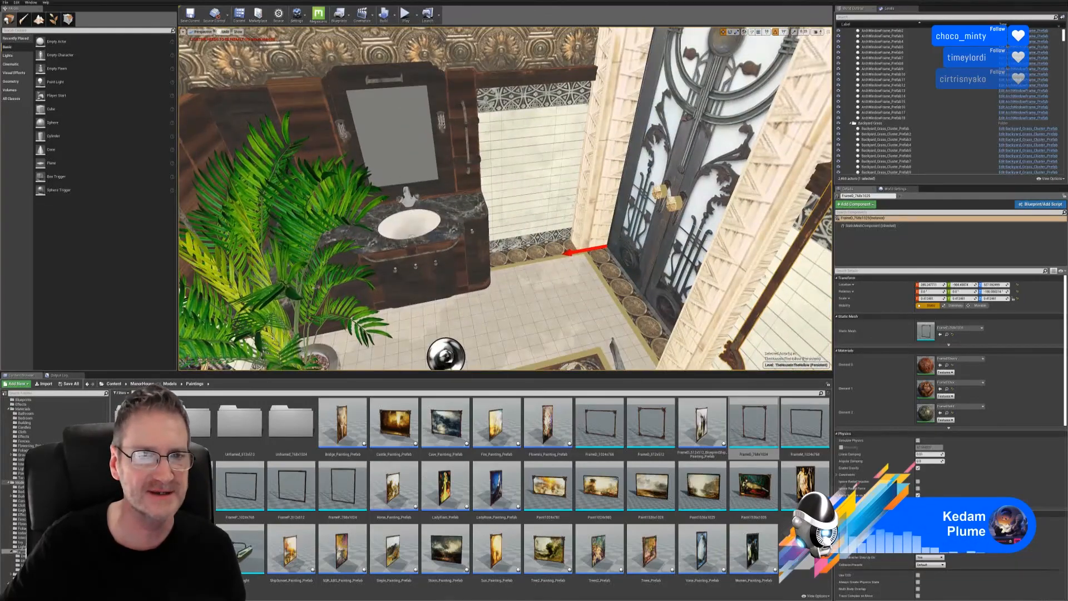
{"action": "left_click", "coordinate": [421, 114]}
{"action": "right_click", "coordinate": [421, 114]}
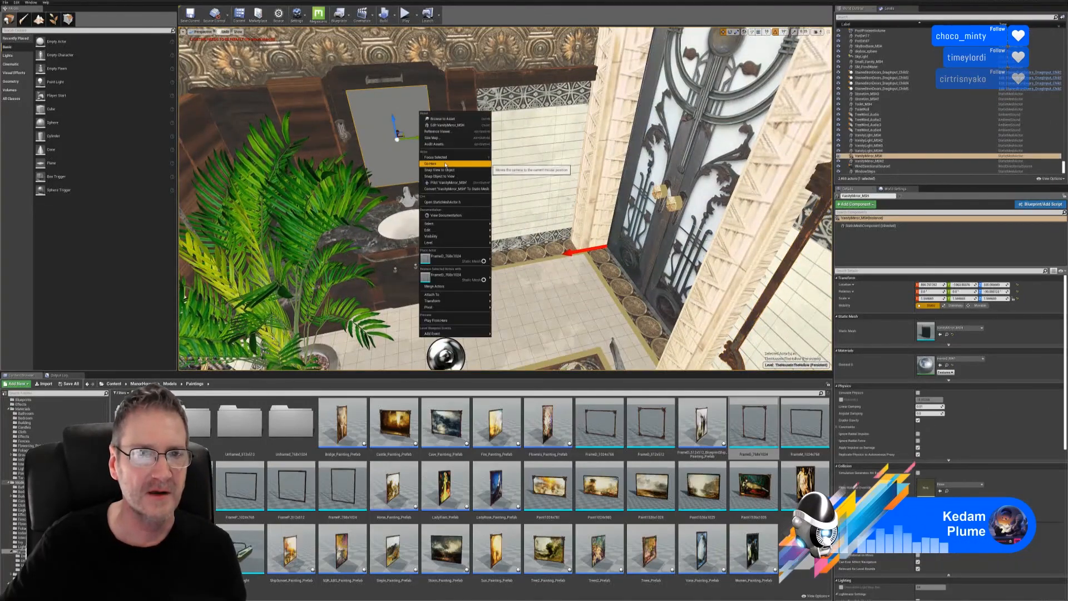
{"action": "mouse_move", "coordinate": [448, 230]}
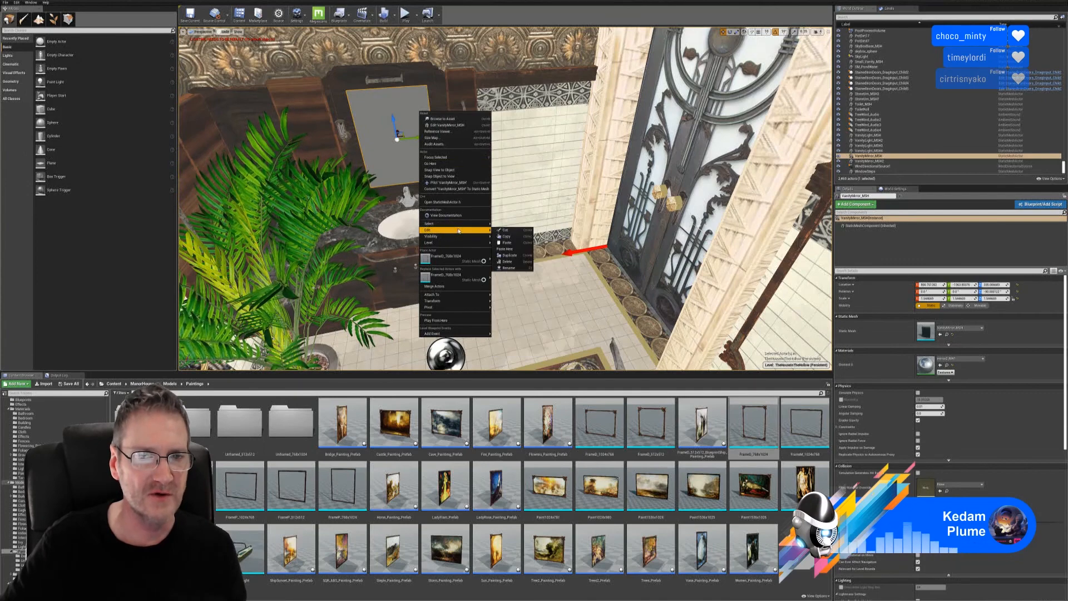
{"action": "left_click", "coordinate": [511, 252]}
{"action": "right_click_drag", "start_coordinate": [511, 253], "coordinate": [546, 274]}
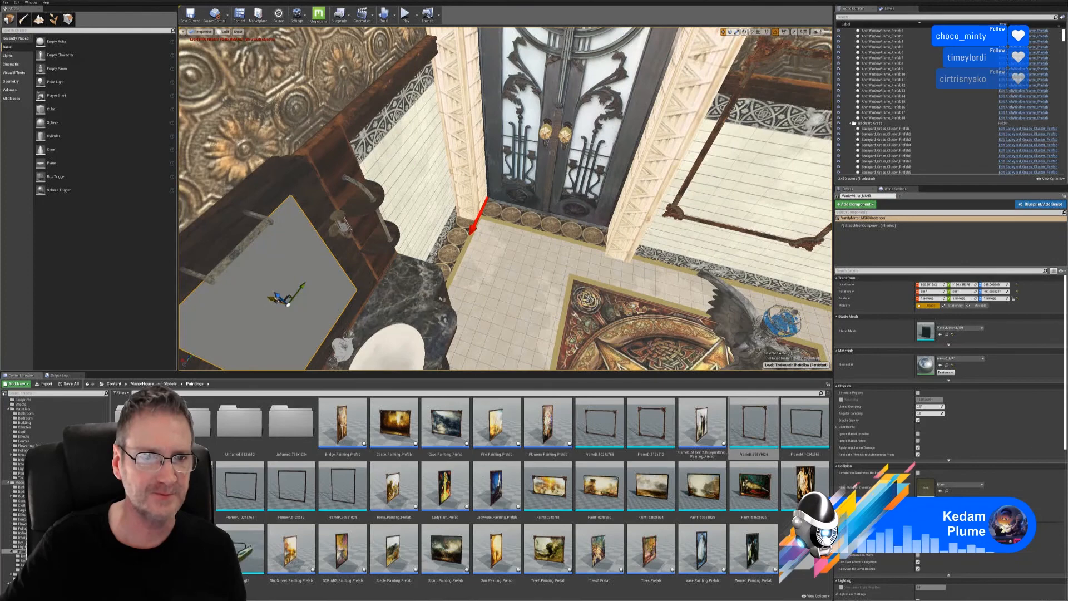
{"action": "left_click_drag", "start_coordinate": [276, 301], "coordinate": [298, 308]}
{"action": "right_click_drag", "start_coordinate": [609, 271], "coordinate": [578, 316]}
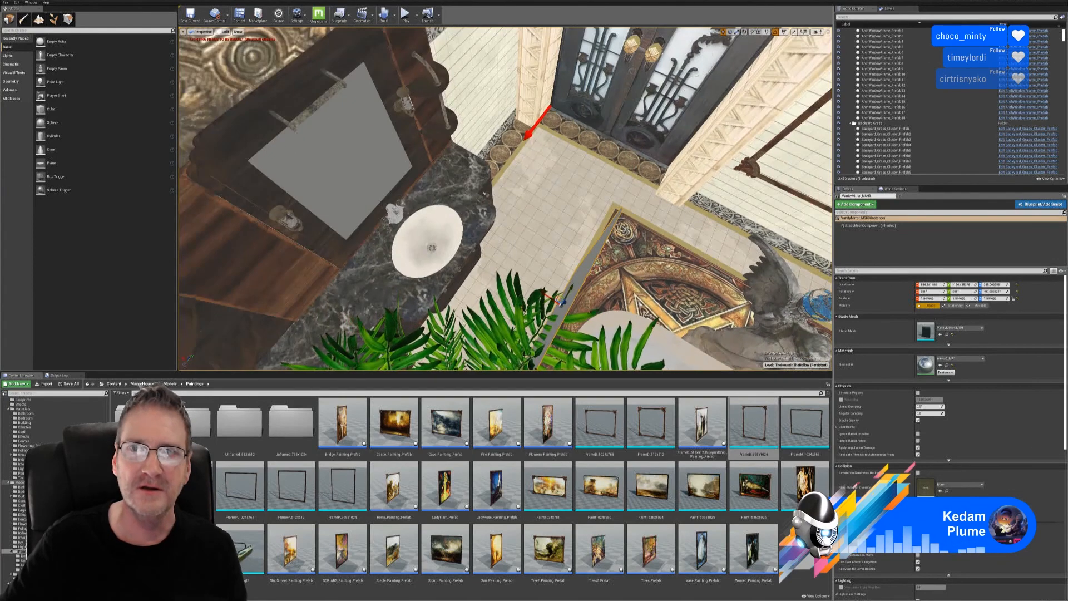
- Rotate the mirror copy so it runs parallel to the wall holding the ornate frame
{"action": "left_click", "coordinate": [730, 32]}
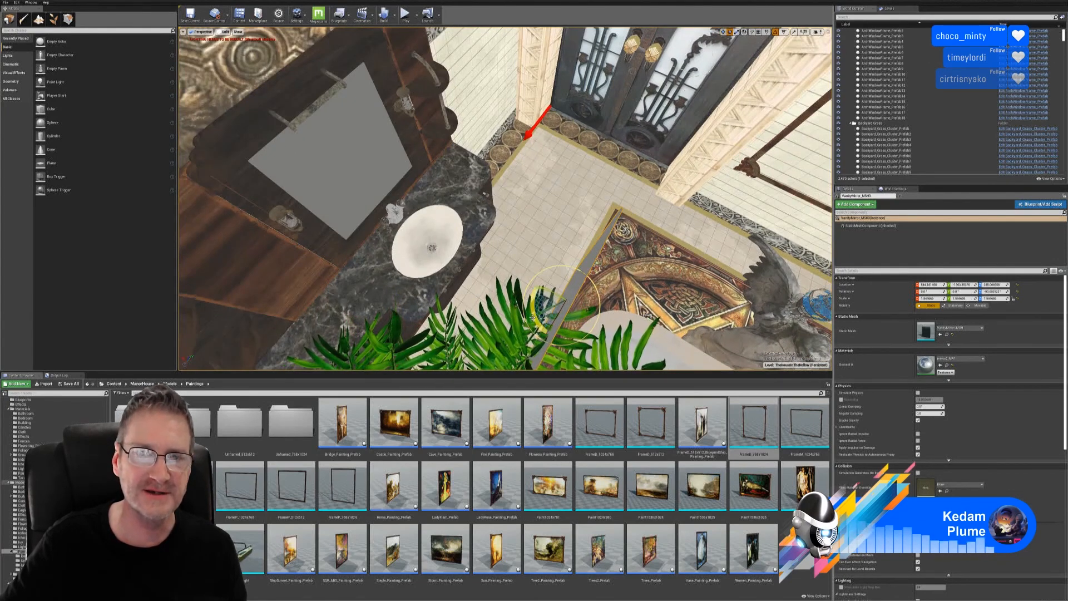
{"action": "left_click_drag", "start_coordinate": [554, 273], "coordinate": [562, 273]}
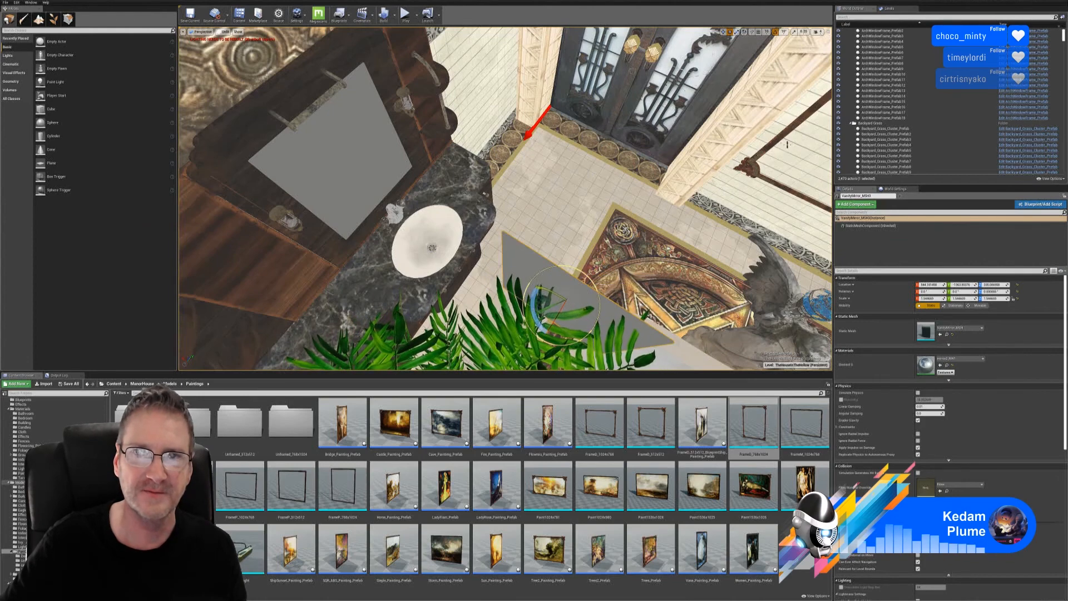
{"action": "right_click_drag", "start_coordinate": [505, 248], "coordinate": [662, 228]}
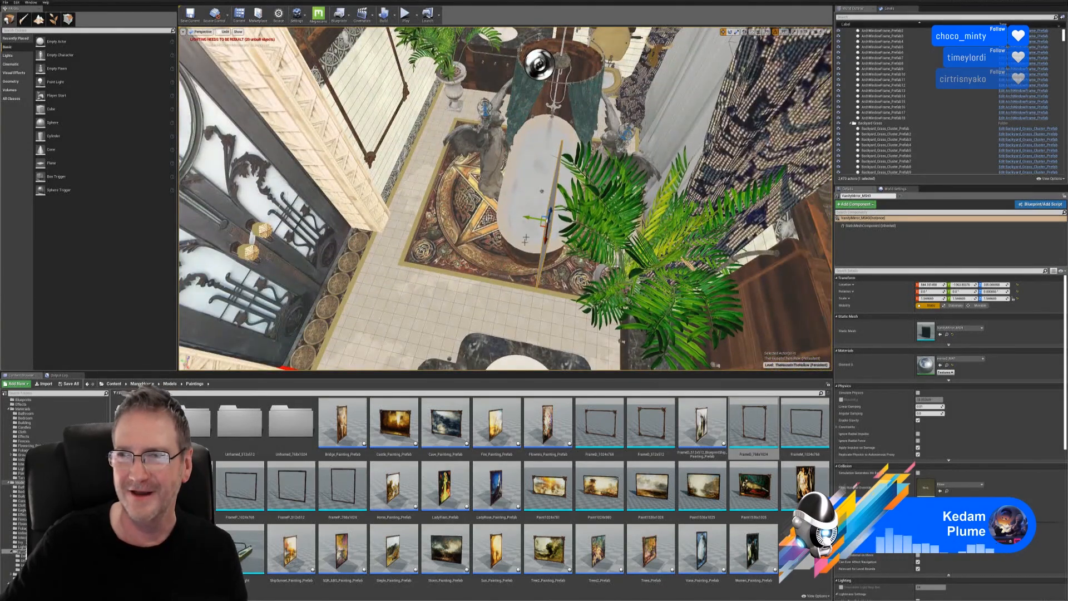
- Move the mirror copy across the room and raise it in front of the ornate wall frame
{"action": "left_click_drag", "start_coordinate": [532, 219], "coordinate": [354, 176]}
{"action": "right_click_drag", "start_coordinate": [355, 176], "coordinate": [278, 176]}
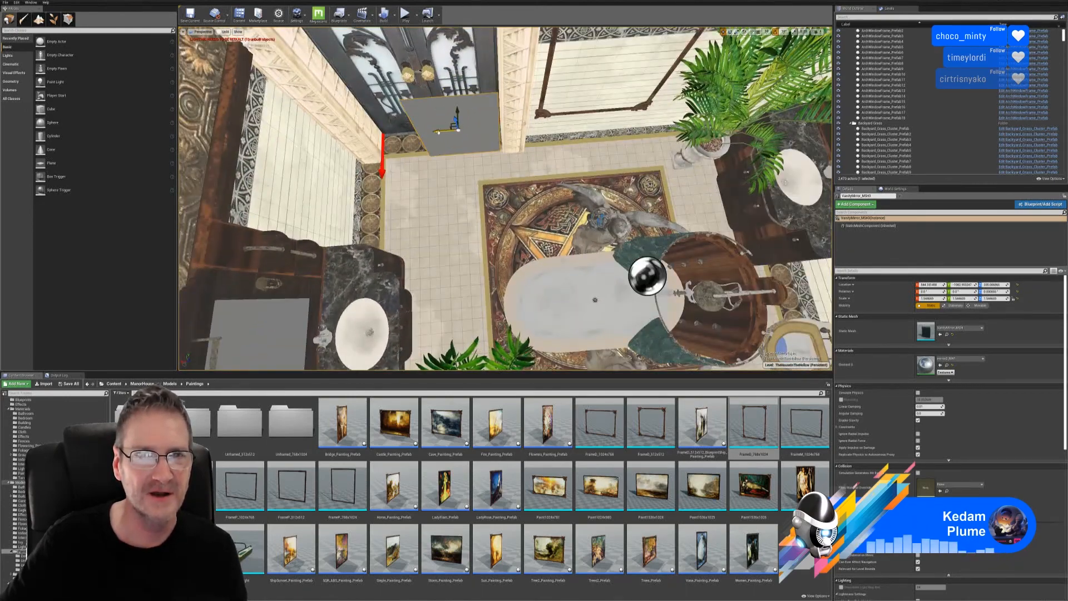
{"action": "left_click_drag", "start_coordinate": [457, 130], "coordinate": [583, 121]}
{"action": "right_click_drag", "start_coordinate": [583, 122], "coordinate": [706, 122]}
{"action": "left_click_drag", "start_coordinate": [512, 102], "coordinate": [452, 94]}
{"action": "right_click_drag", "start_coordinate": [452, 94], "coordinate": [346, 17]}
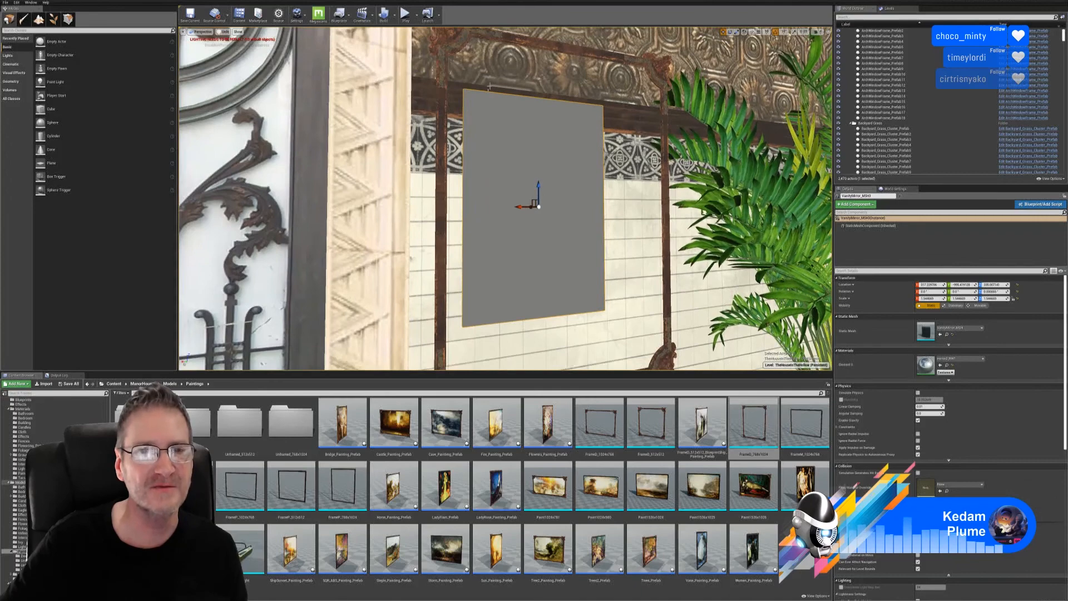
{"action": "right_click_drag", "start_coordinate": [489, 86], "coordinate": [473, 144]}
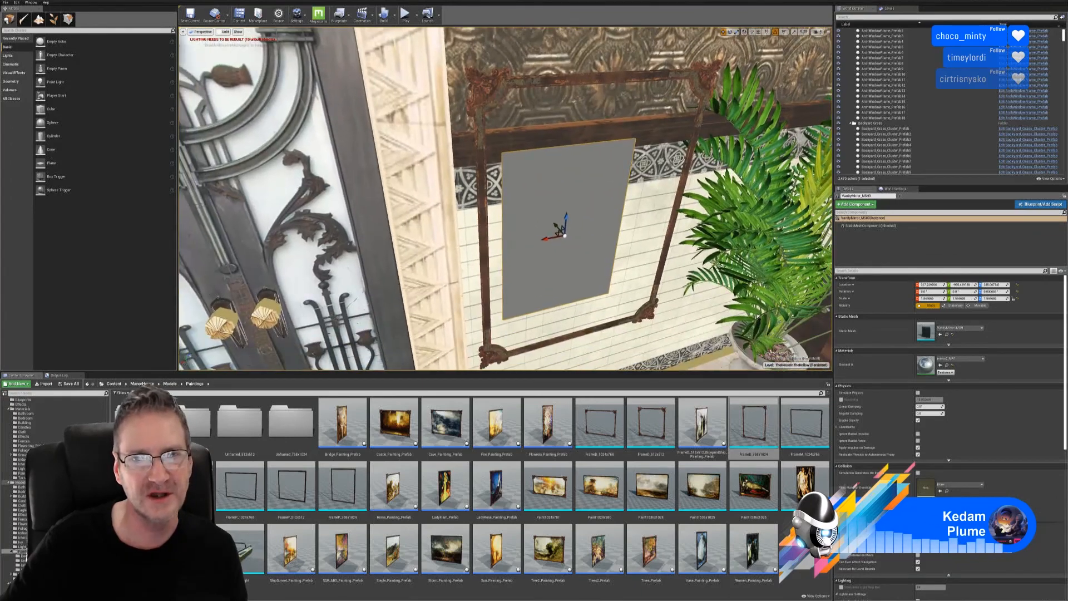
- Centre the mirror within the ornate frame and enlarge it evenly to about the frame's opening
{"action": "left_click_drag", "start_coordinate": [546, 240], "coordinate": [567, 234]}
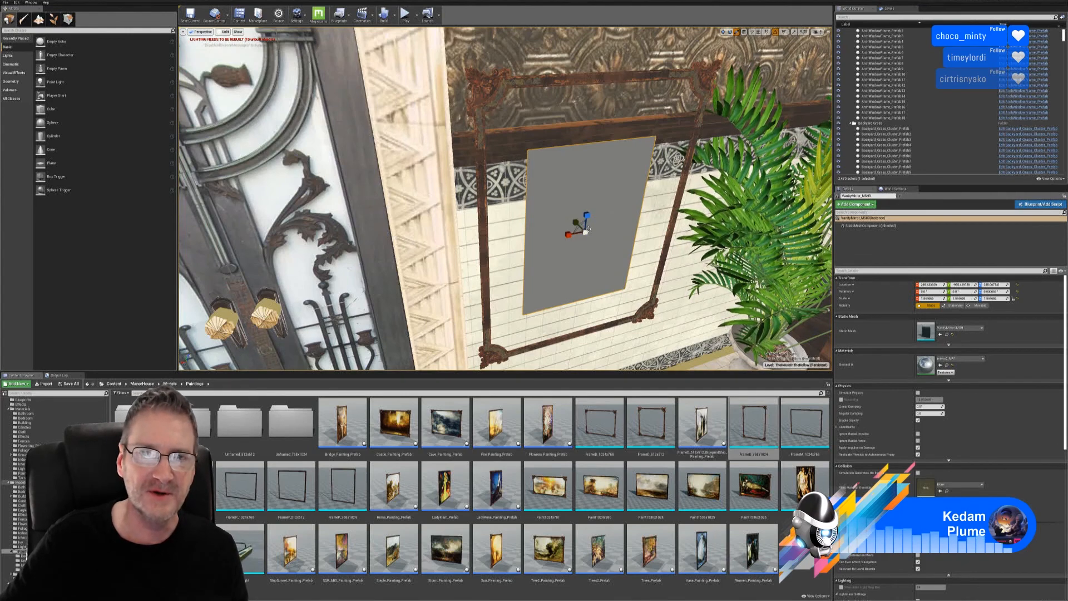
{"action": "left_click_drag", "start_coordinate": [585, 230], "coordinate": [592, 203]}
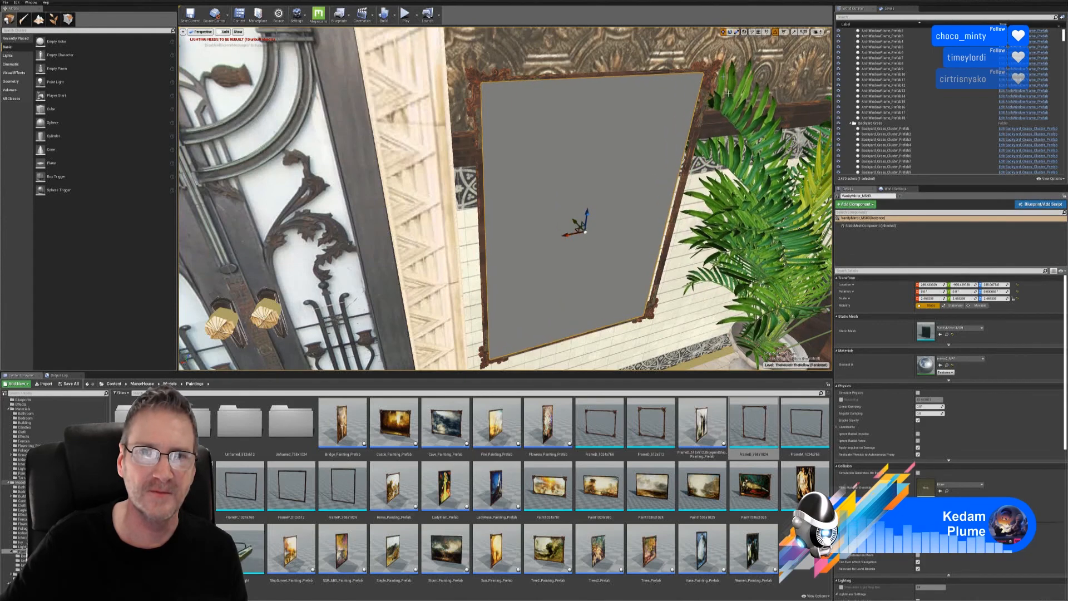
{"action": "right_click_drag", "start_coordinate": [728, 93], "coordinate": [703, 146]}
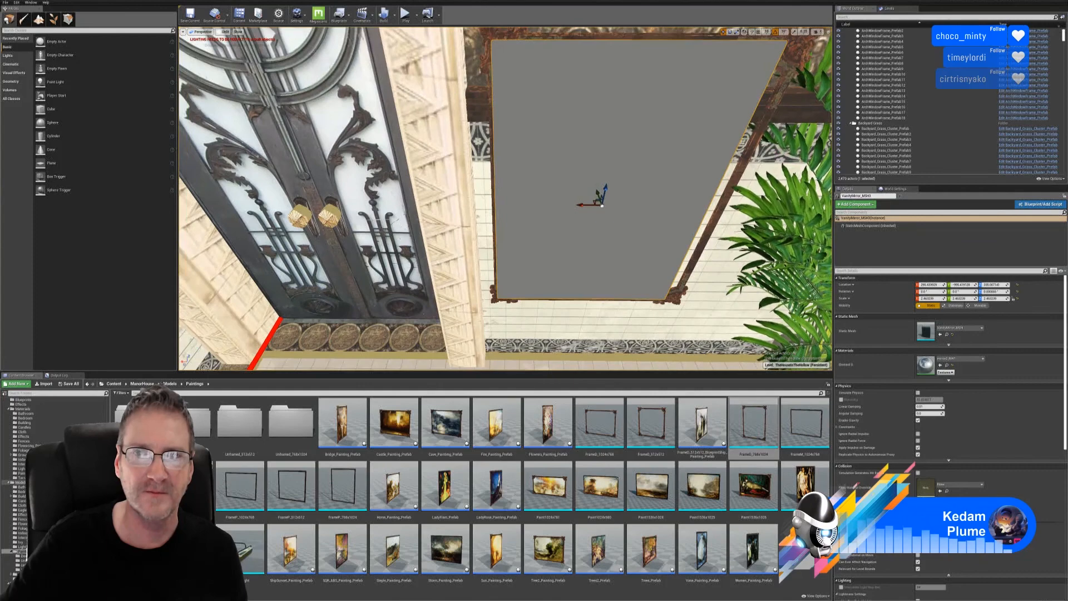
{"action": "left_click_drag", "start_coordinate": [582, 205], "coordinate": [592, 205]}
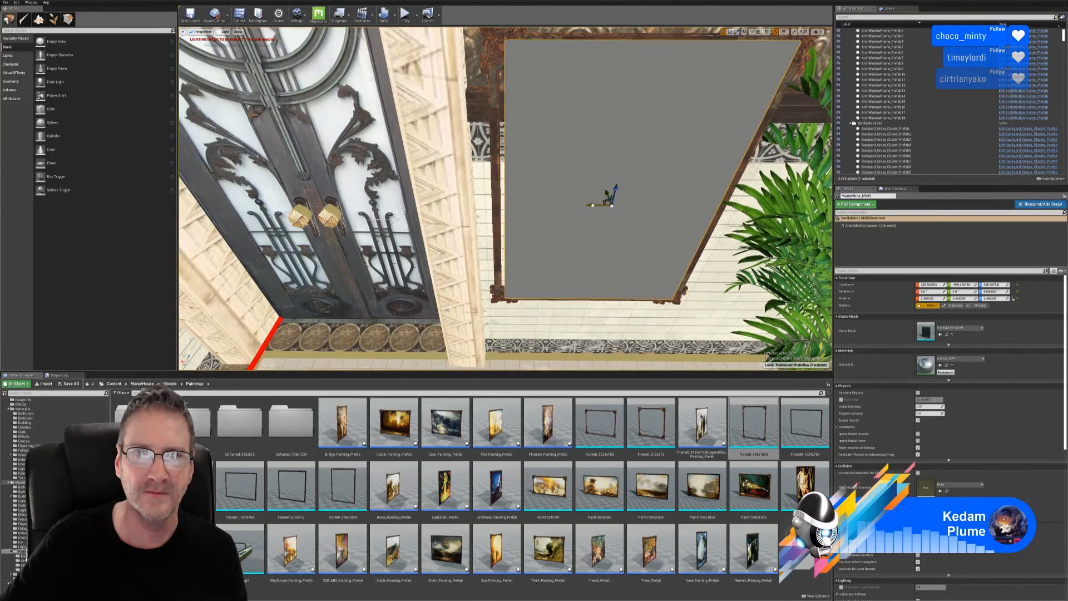
- Enlarge the mirror slightly more and push it back toward the wall into the ornate frame
{"action": "right_click_drag", "start_coordinate": [597, 199], "coordinate": [623, 172]}
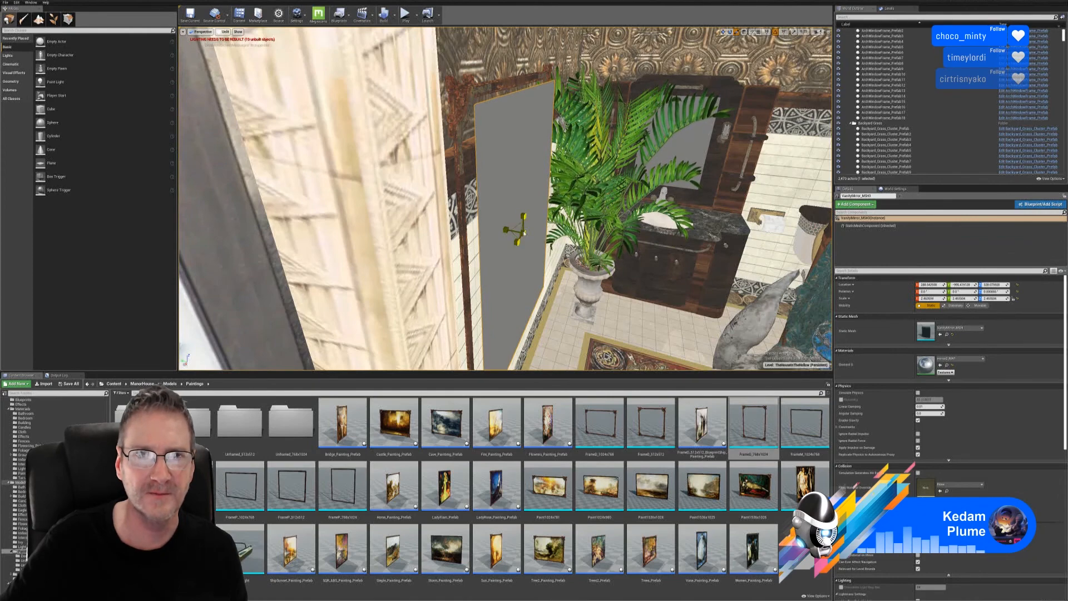
{"action": "left_click_drag", "start_coordinate": [524, 233], "coordinate": [525, 232]}
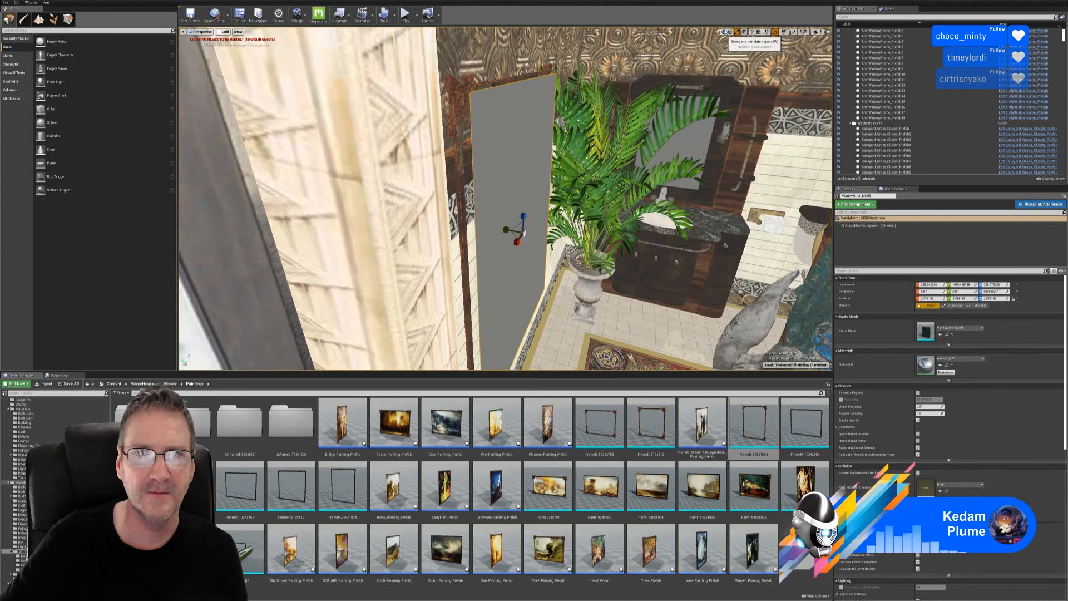
{"action": "right_click_drag", "start_coordinate": [523, 233], "coordinate": [484, 283]}
{"action": "left_click_drag", "start_coordinate": [542, 172], "coordinate": [531, 173]}
{"action": "right_click_drag", "start_coordinate": [532, 173], "coordinate": [481, 247]}
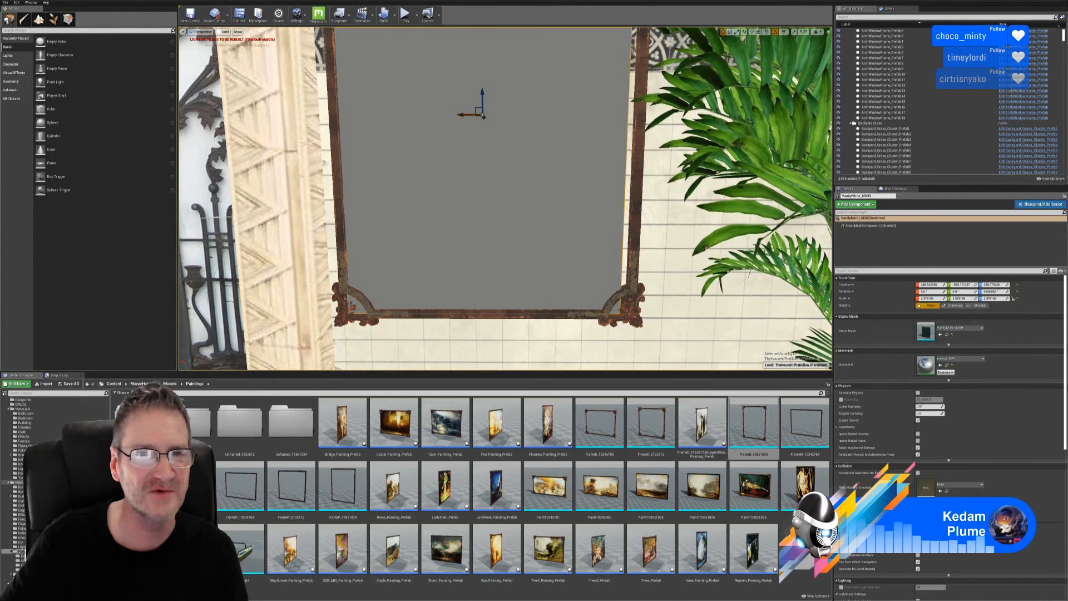
- Fine-tune the mirror's sideways position, size and depth so it fills the frame behind the corner ornaments
{"action": "left_click_drag", "start_coordinate": [466, 114], "coordinate": [473, 114]}
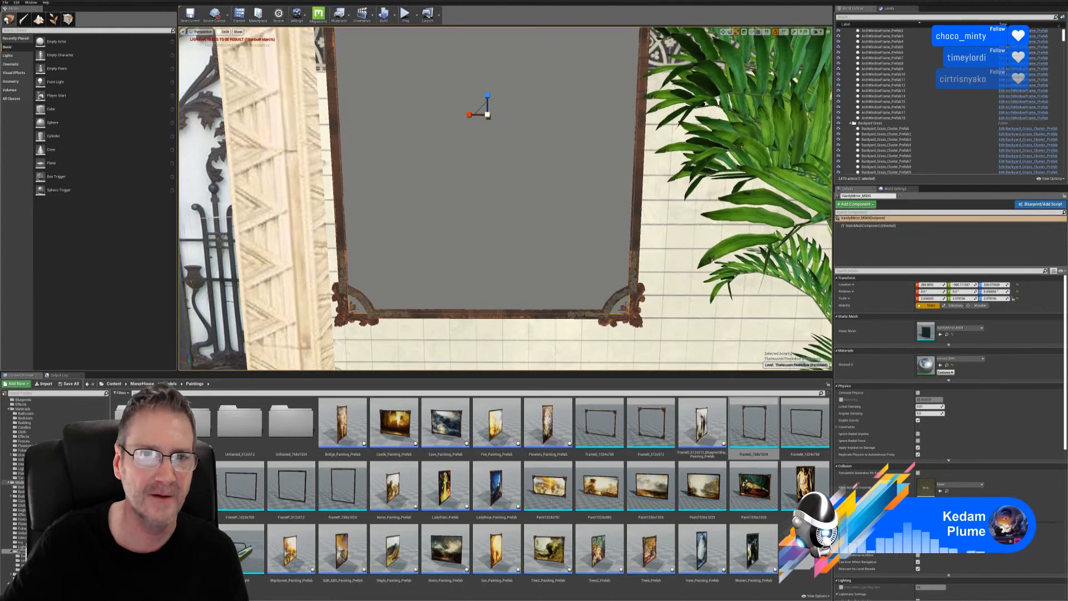
{"action": "right_click_drag", "start_coordinate": [487, 223], "coordinate": [465, 161]}
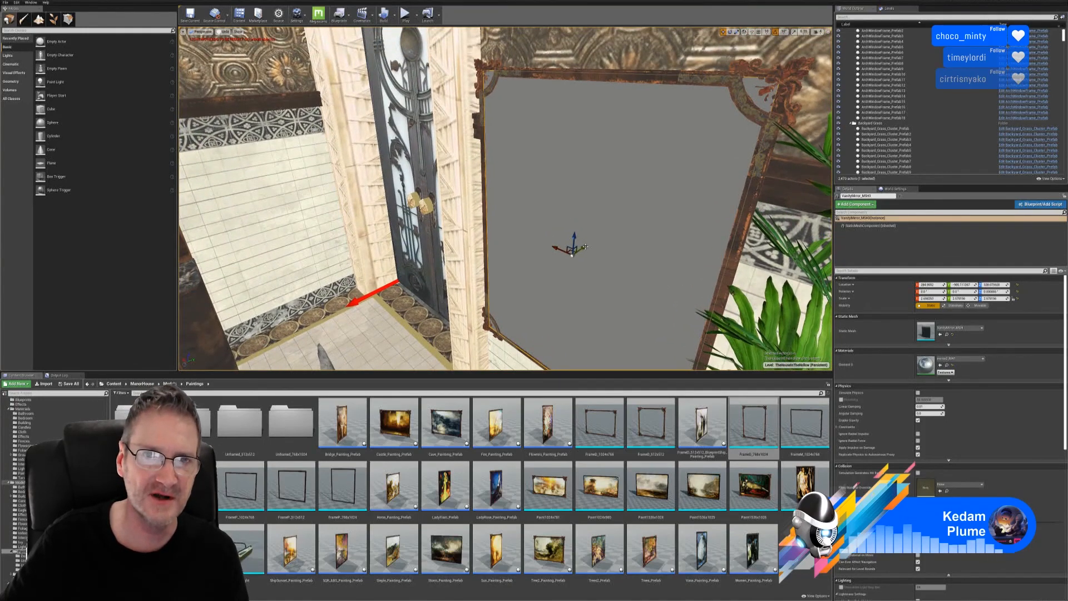
{"action": "left_click_drag", "start_coordinate": [585, 246], "coordinate": [588, 245]}
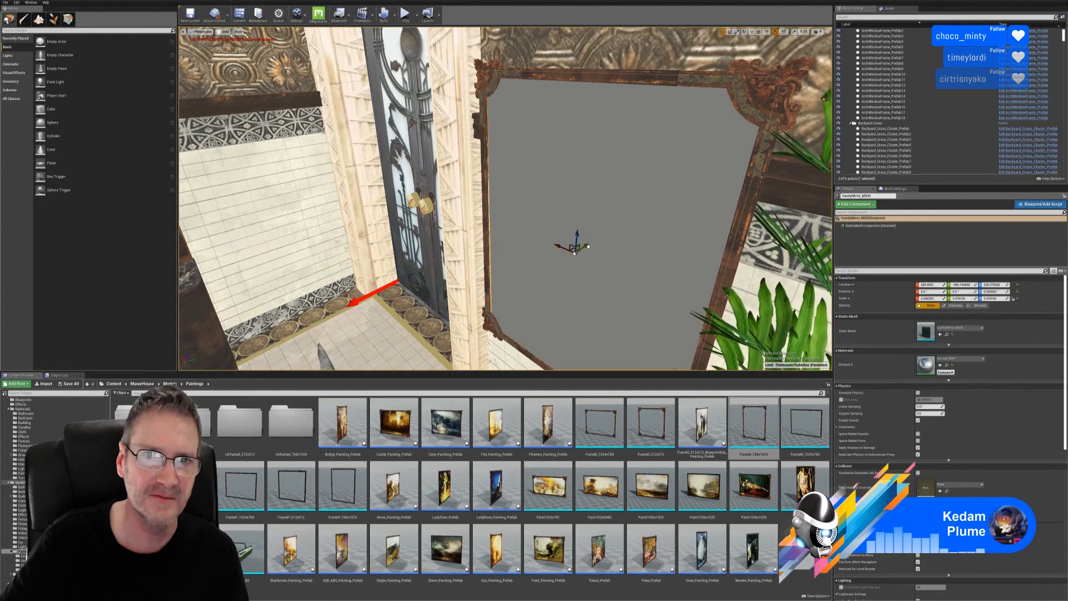
{"action": "right_click_drag", "start_coordinate": [386, 244], "coordinate": [427, 247]}
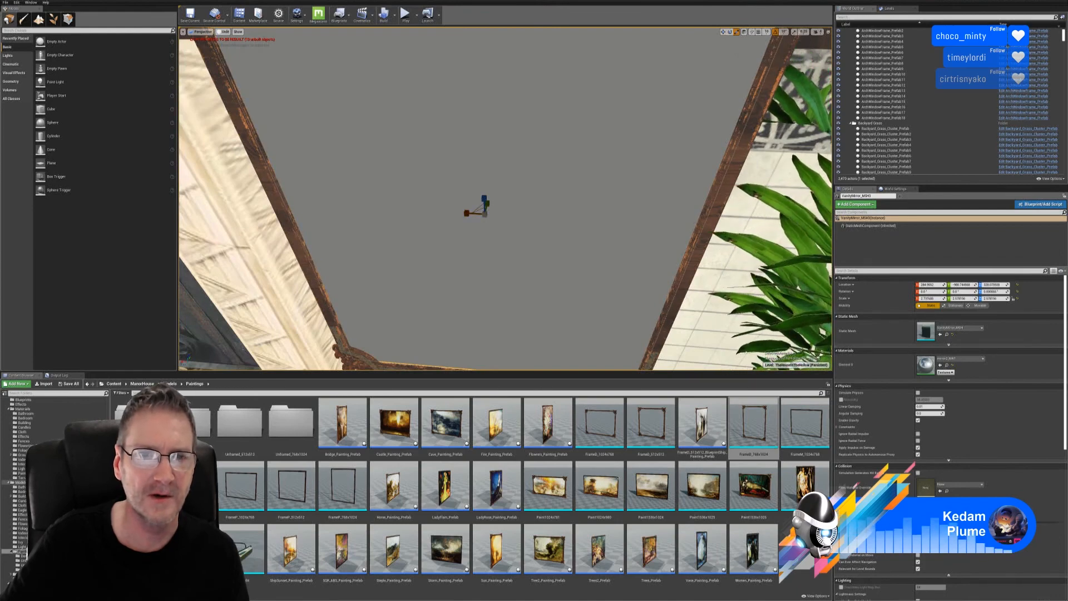
- Deselect the mirror, return the viewport to lit shading, and check the framed mirror and bathtub area
{"action": "right_click_drag", "start_coordinate": [428, 247], "coordinate": [439, 278]}
{"action": "key", "text": "Escape"}
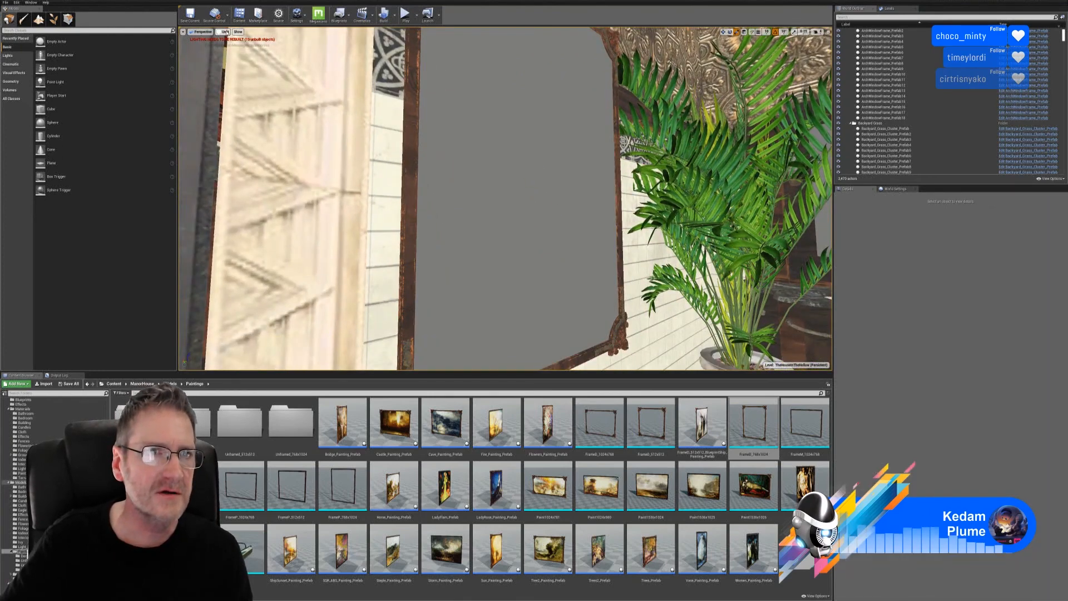
{"action": "left_click", "coordinate": [234, 44]}
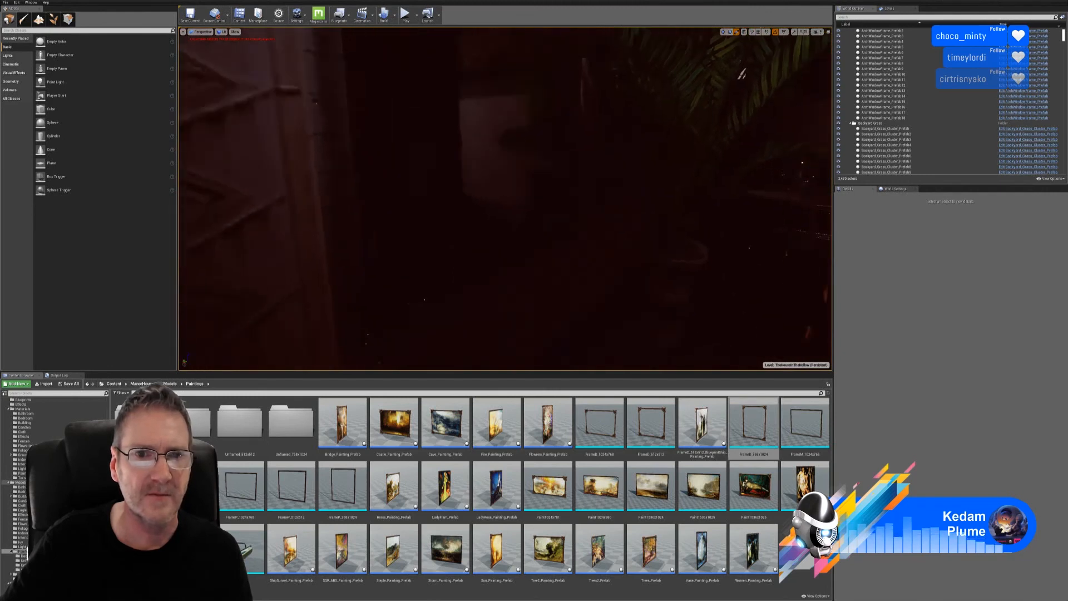
{"action": "right_click_drag", "start_coordinate": [505, 198], "coordinate": [496, 170]}
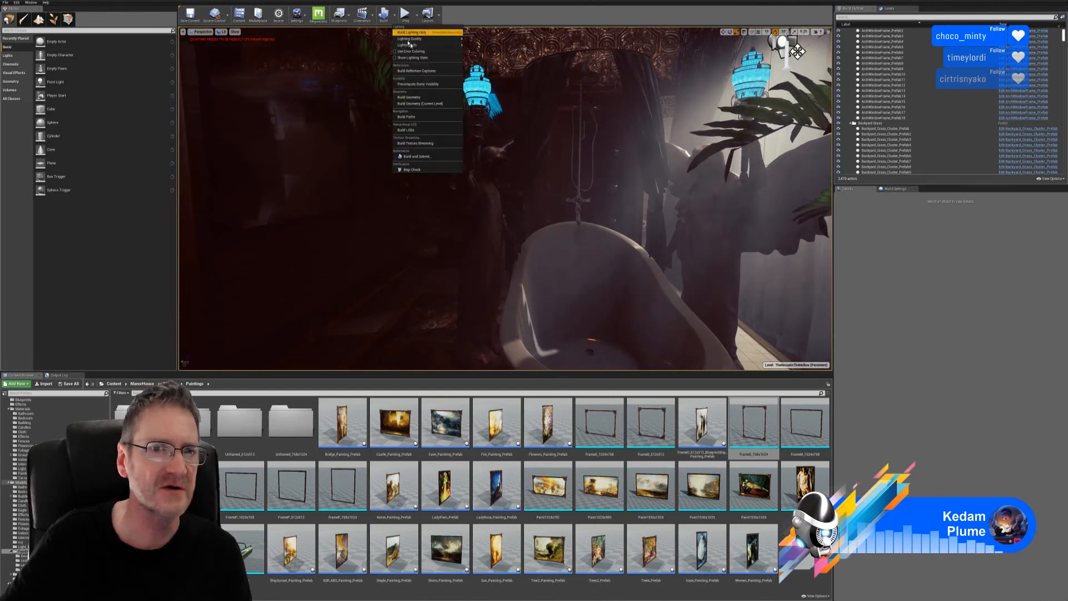
- Rebuild the level's reflection captures and save all levels and assets
{"action": "left_click", "coordinate": [423, 71]}
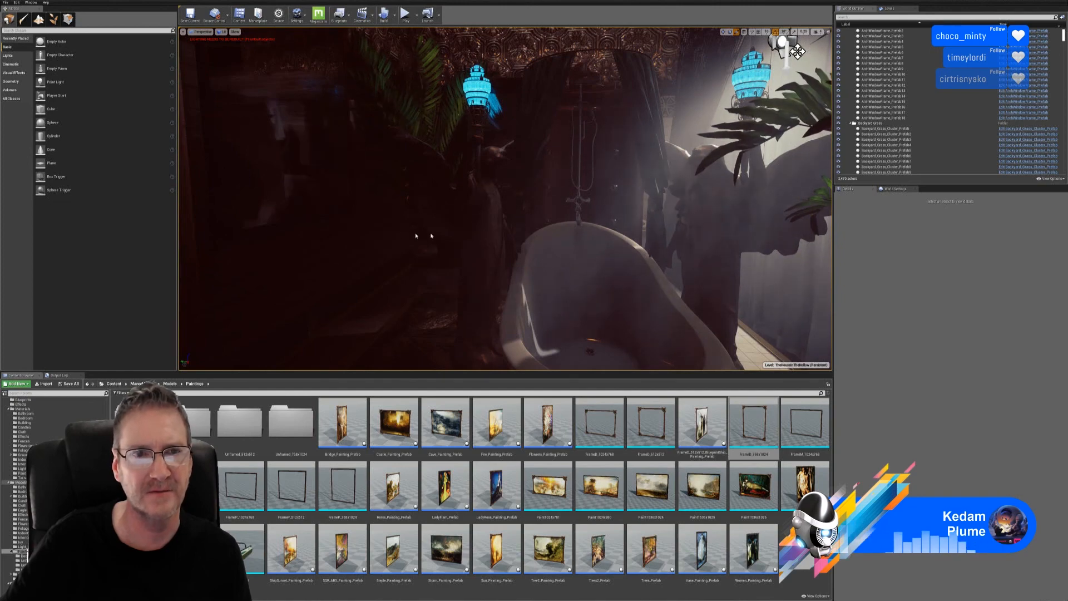
{"action": "right_click_drag", "start_coordinate": [416, 236], "coordinate": [361, 219]}
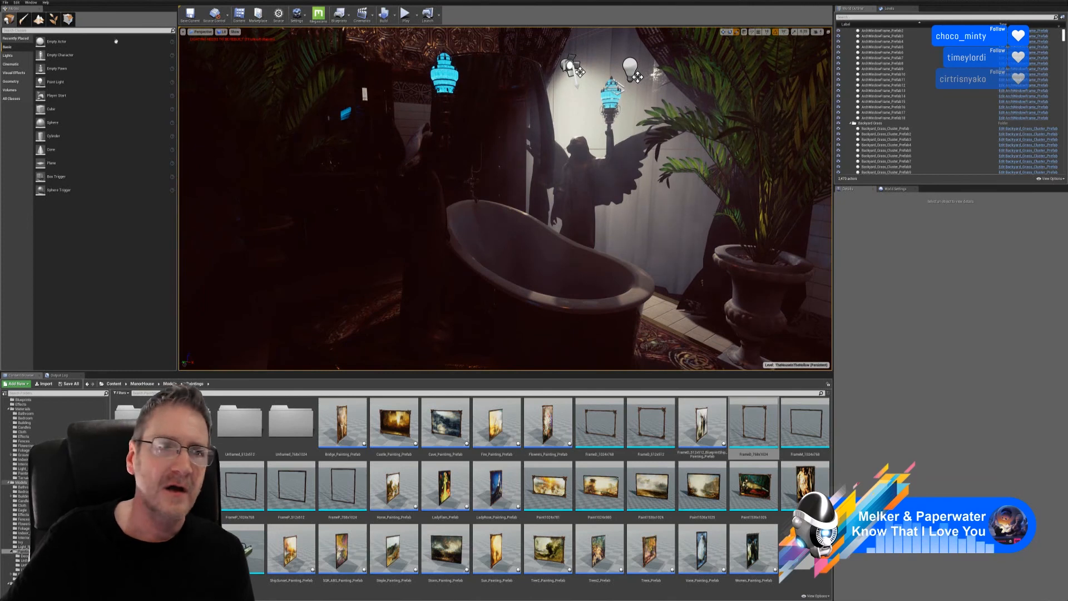
{"action": "left_click", "coordinate": [5, 3]}
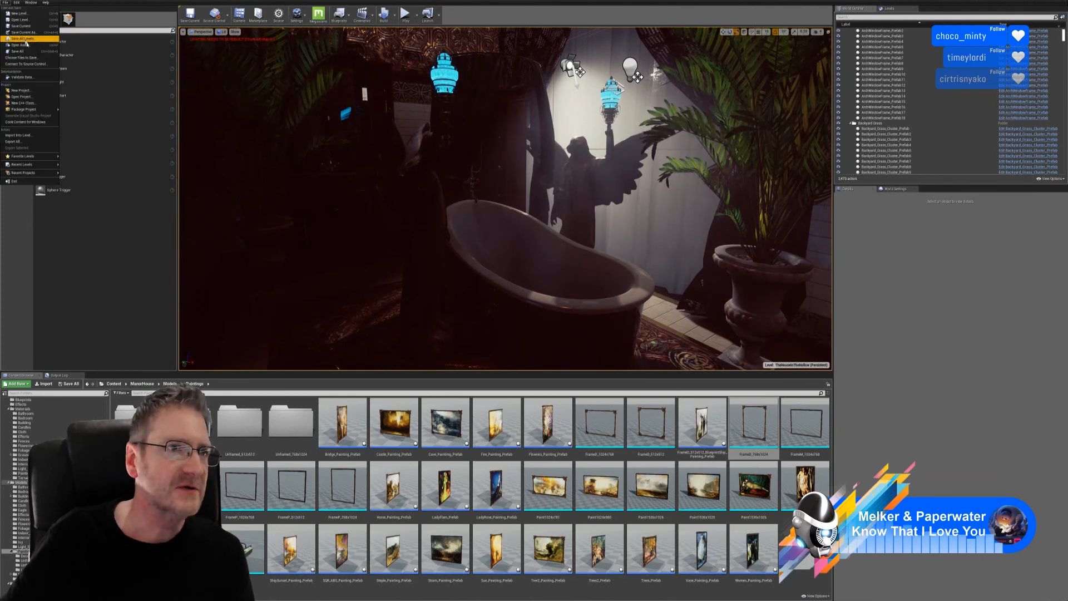
{"action": "left_click", "coordinate": [27, 52]}
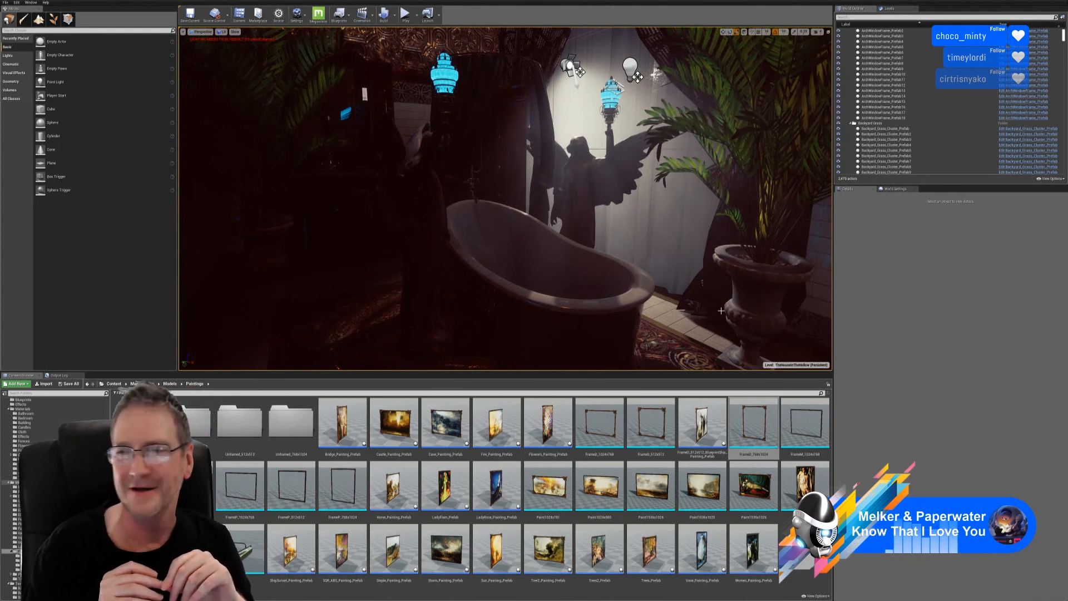
- Play the level and walk around the bathroom to check the bathtub, angels, palms, toilet, sink and framed mirrors, then end the play session
{"action": "left_click", "coordinate": [406, 16]}
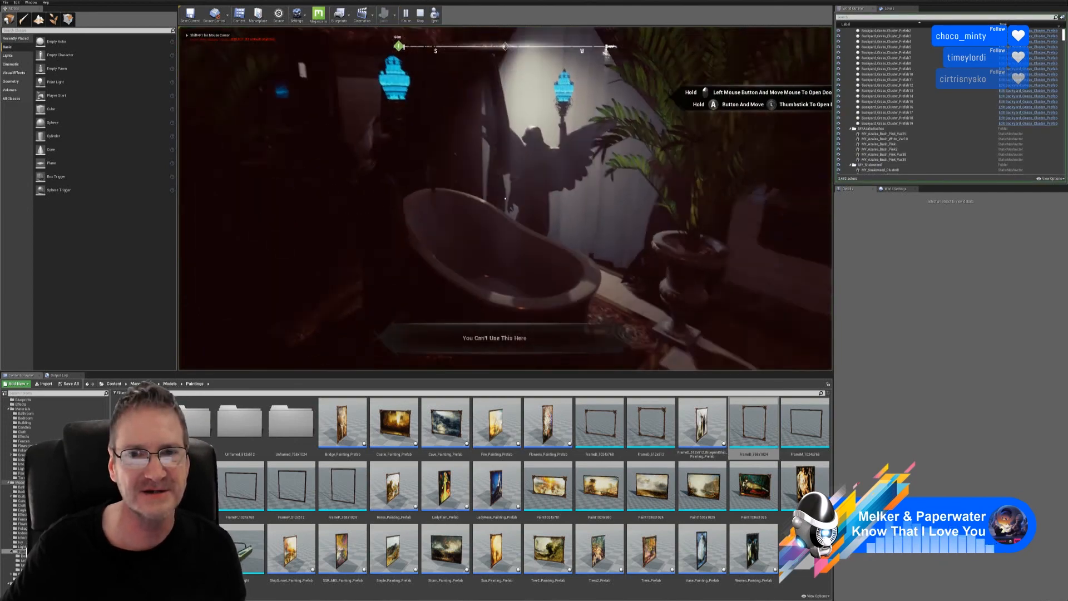
{"action": "key", "text": "w"}
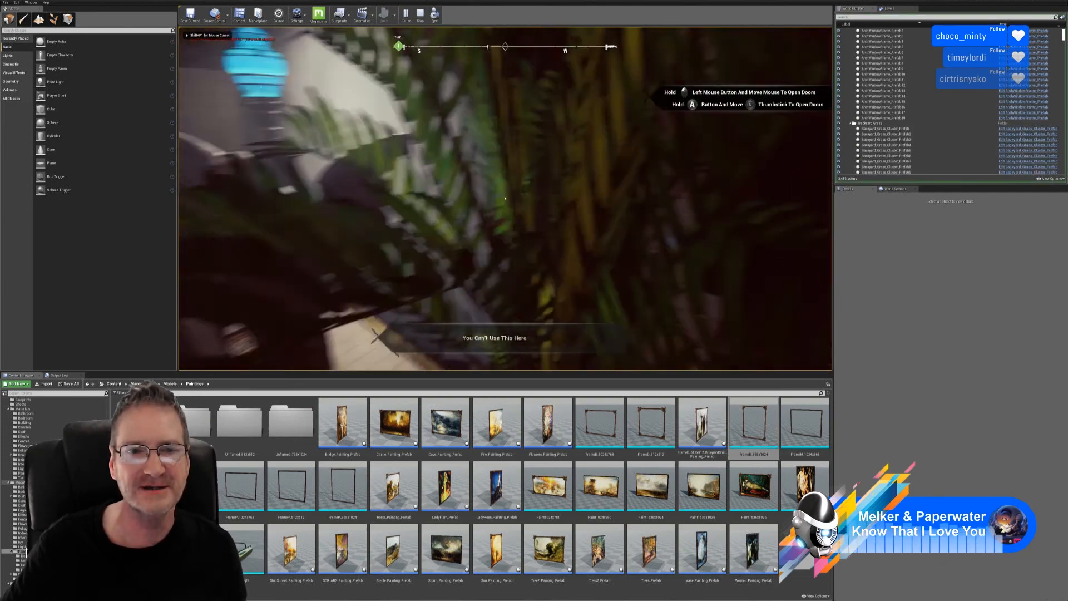
{"action": "key", "text": "w"}
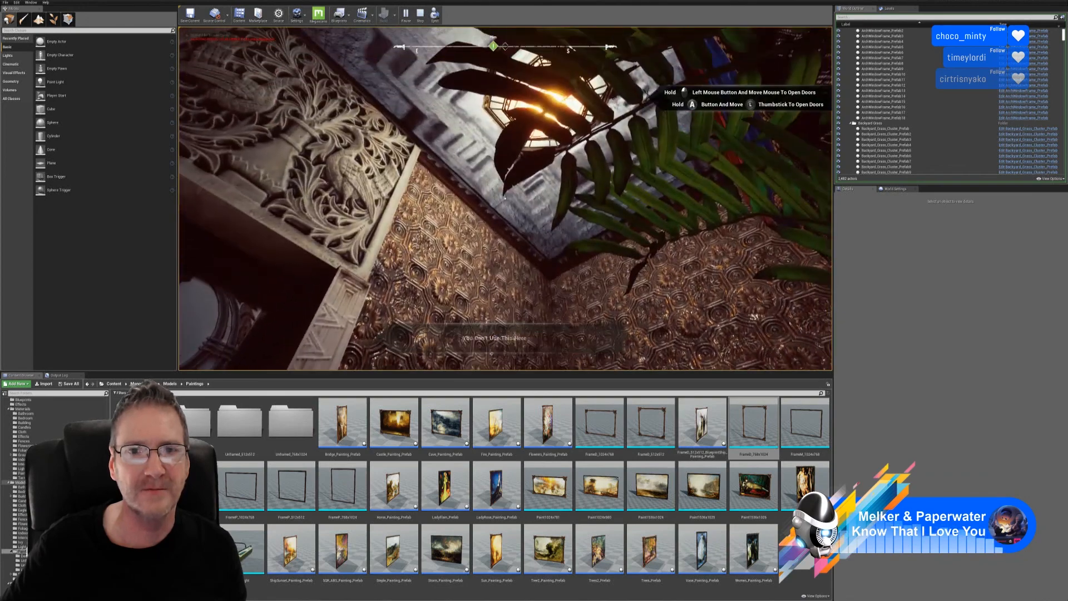
{"action": "key", "text": "w"}
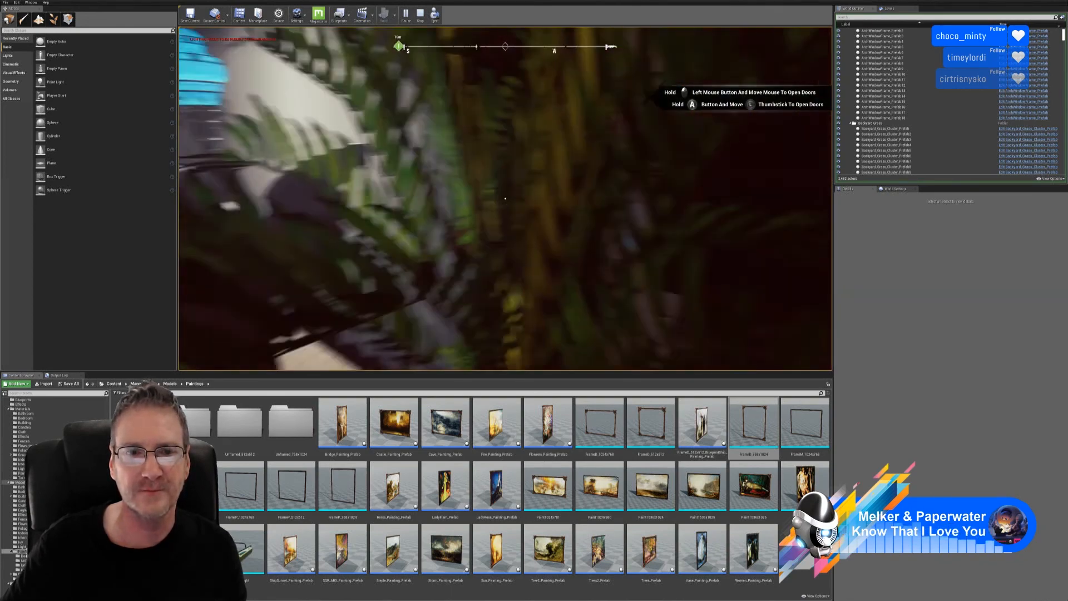
{"action": "key", "text": "w"}
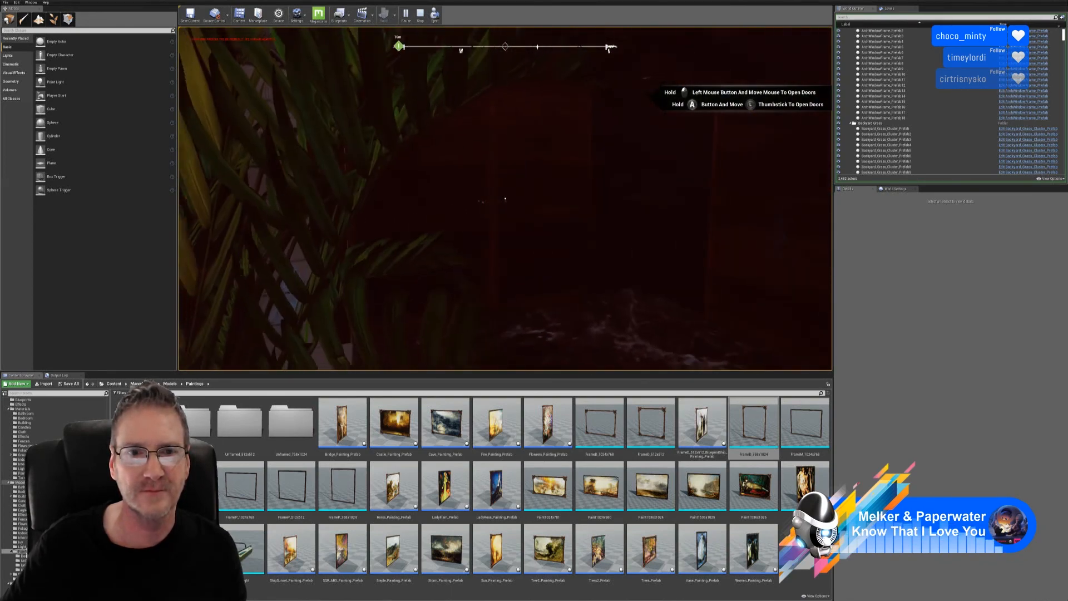
{"action": "key", "text": "w"}
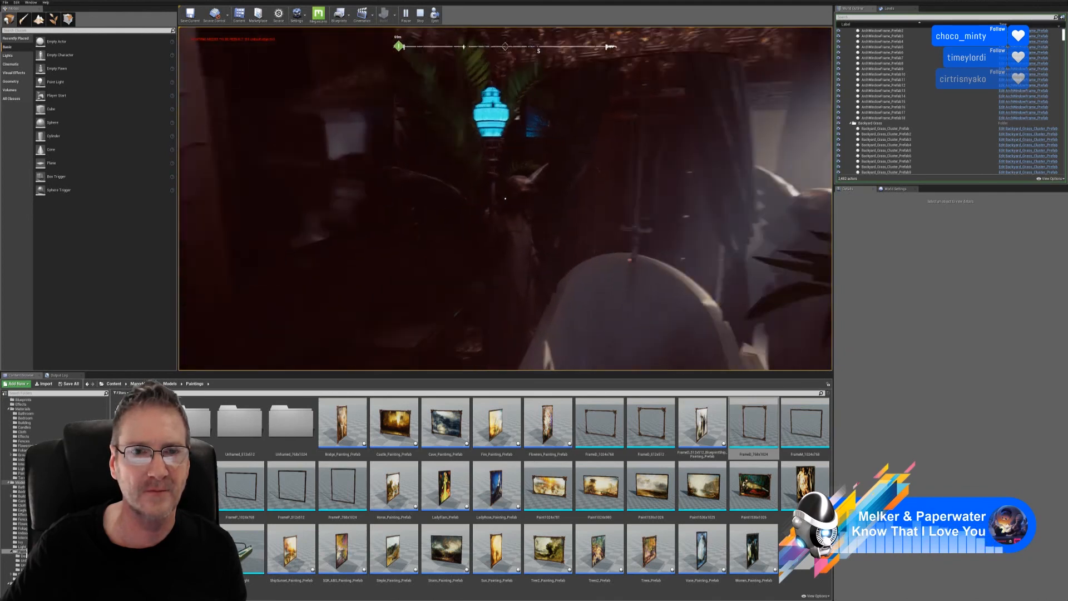
{"action": "key", "text": "w"}
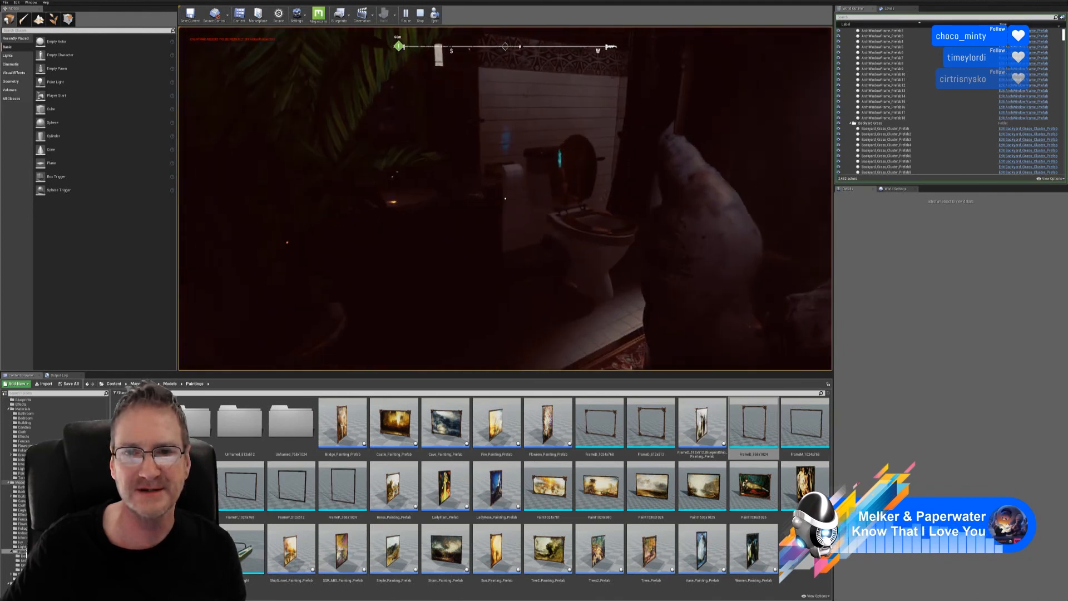
{"action": "key", "text": "w"}
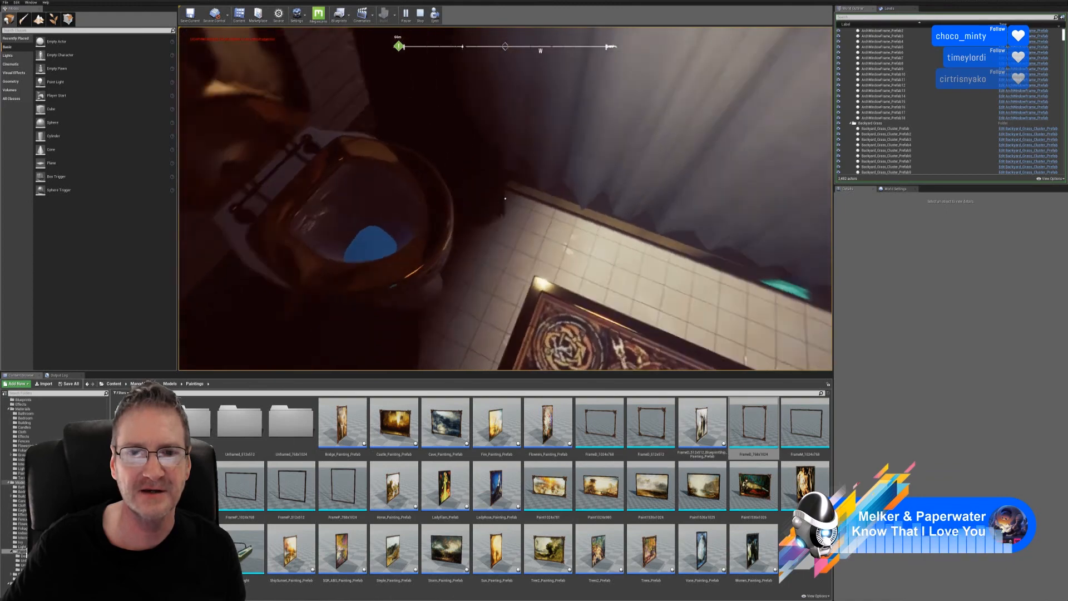
{"action": "key", "text": "w"}
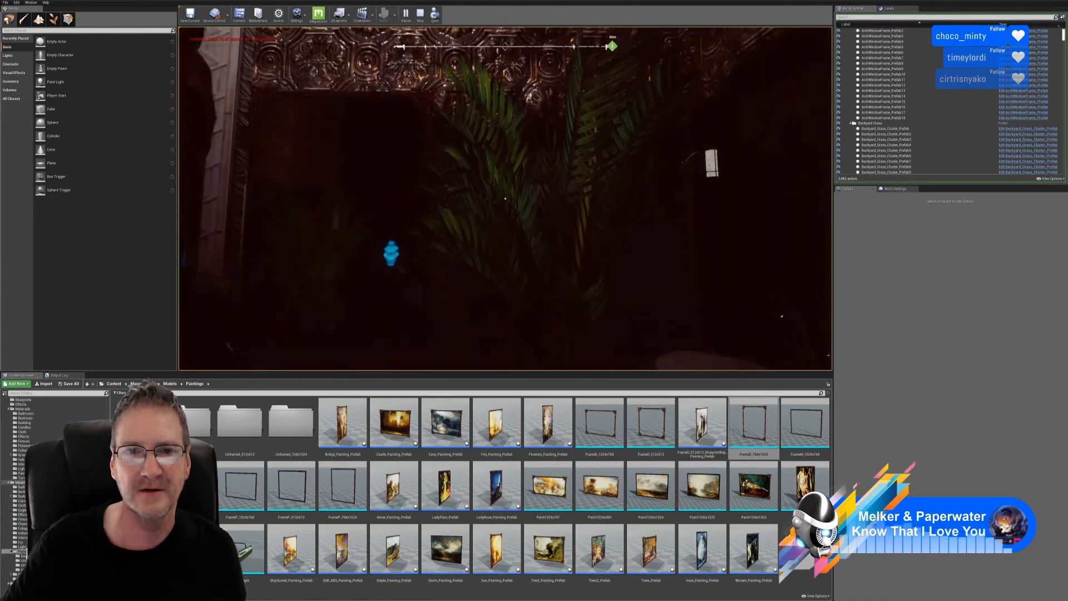
{"action": "key", "text": "w"}
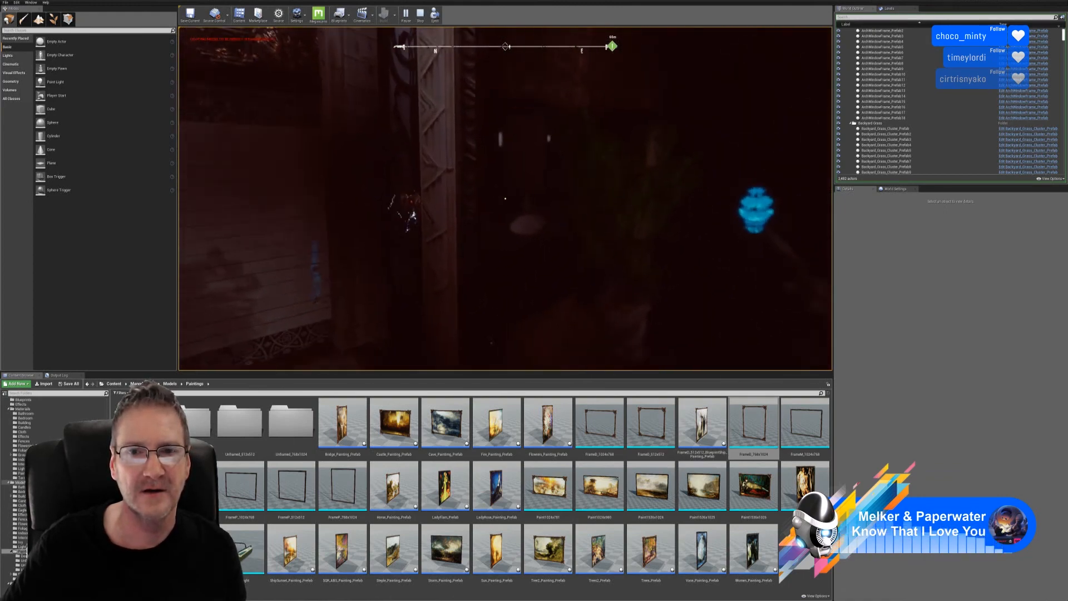
{"action": "key", "text": "w"}
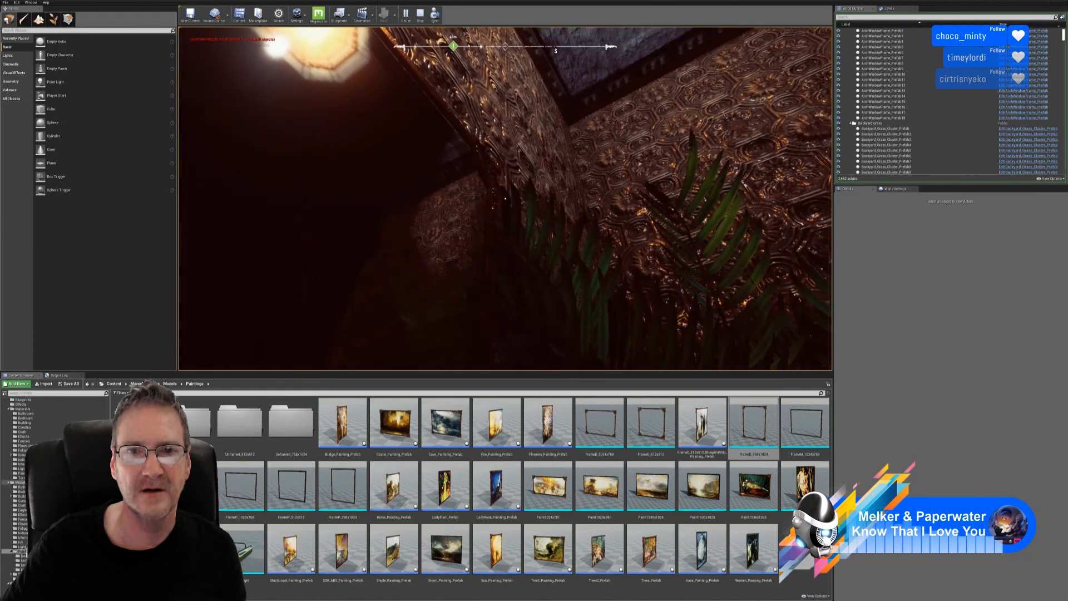
{"action": "key", "text": "w"}
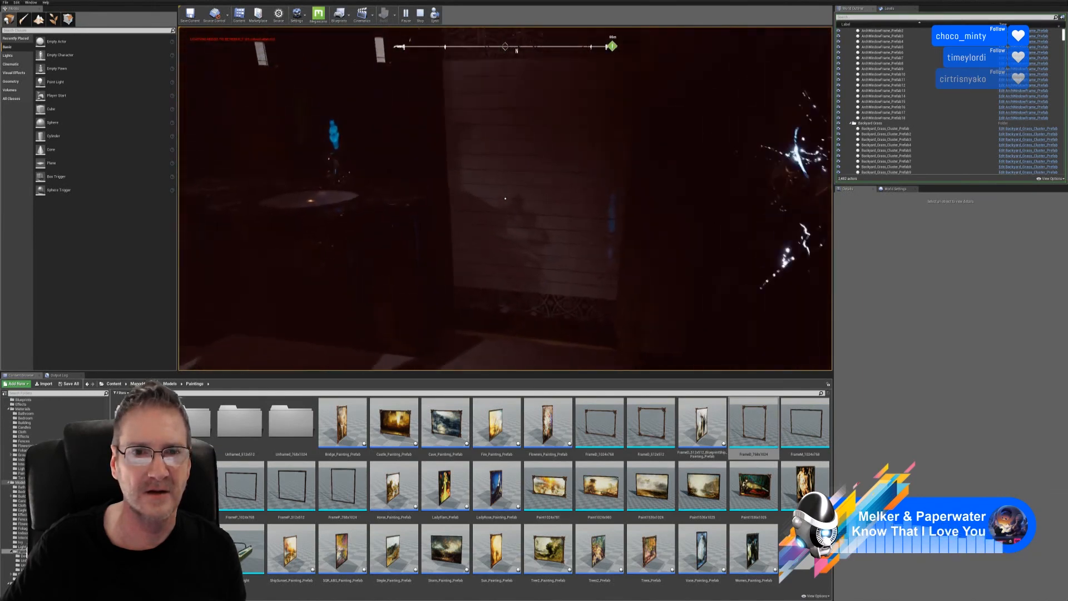
{"action": "key", "text": "w"}
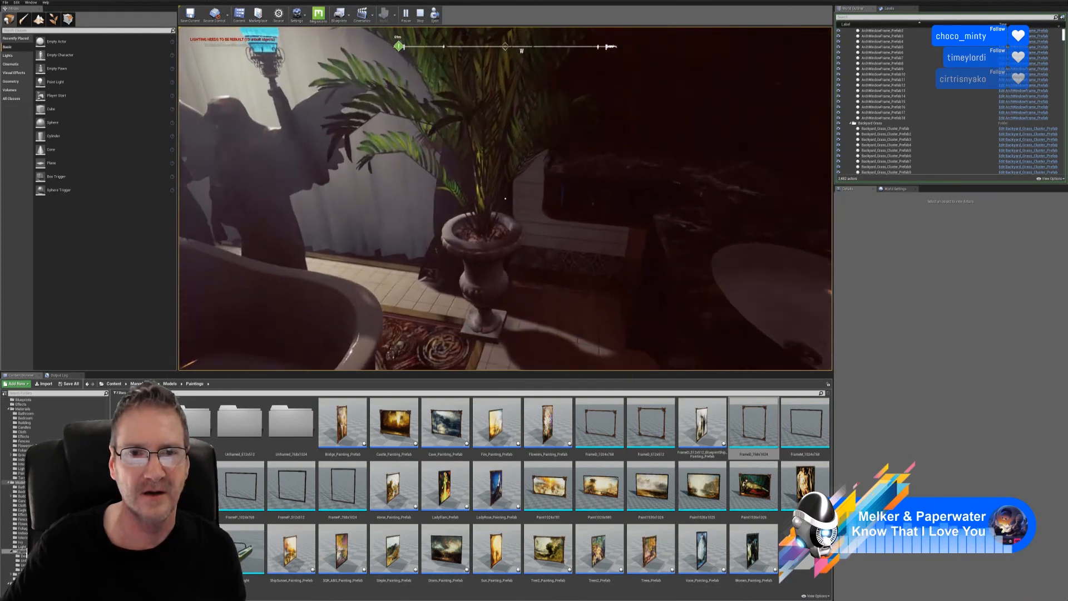
{"action": "key", "text": "w"}
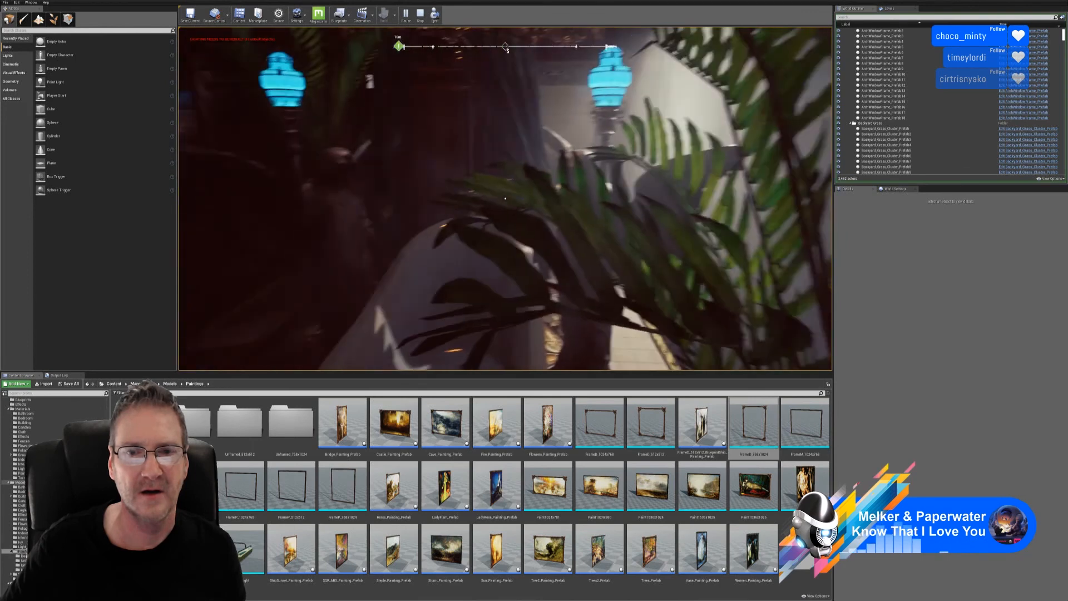
{"action": "key", "text": "w"}
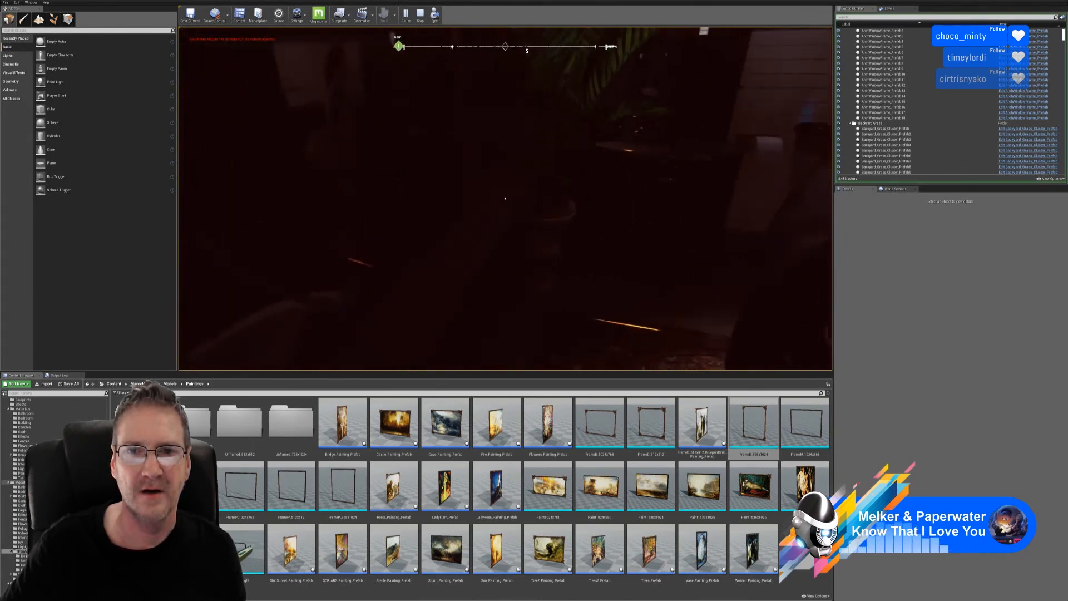
{"action": "key", "text": "w"}
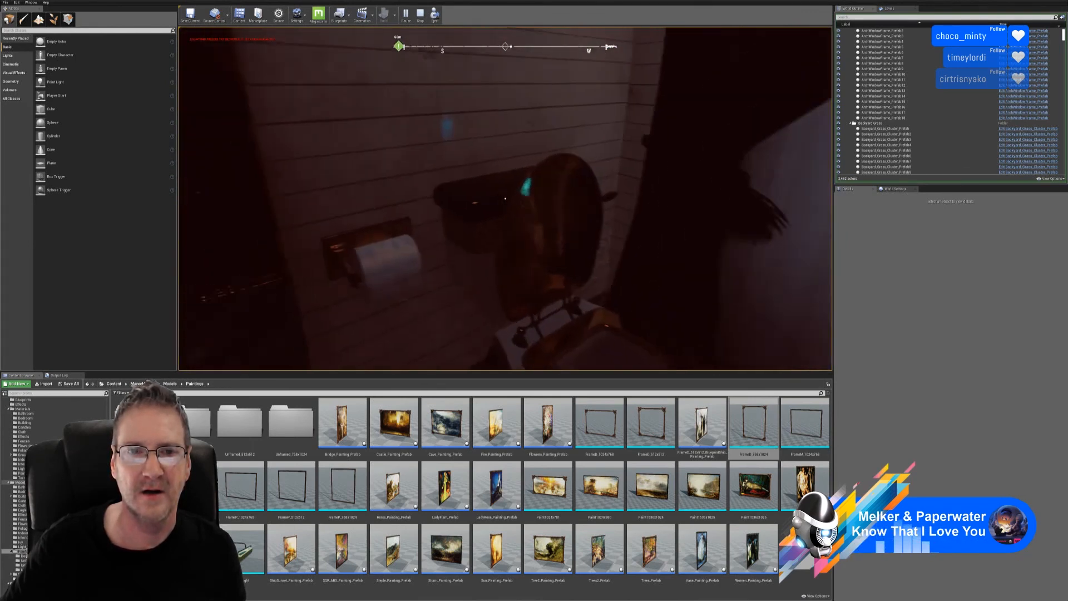
{"action": "key", "text": "w"}
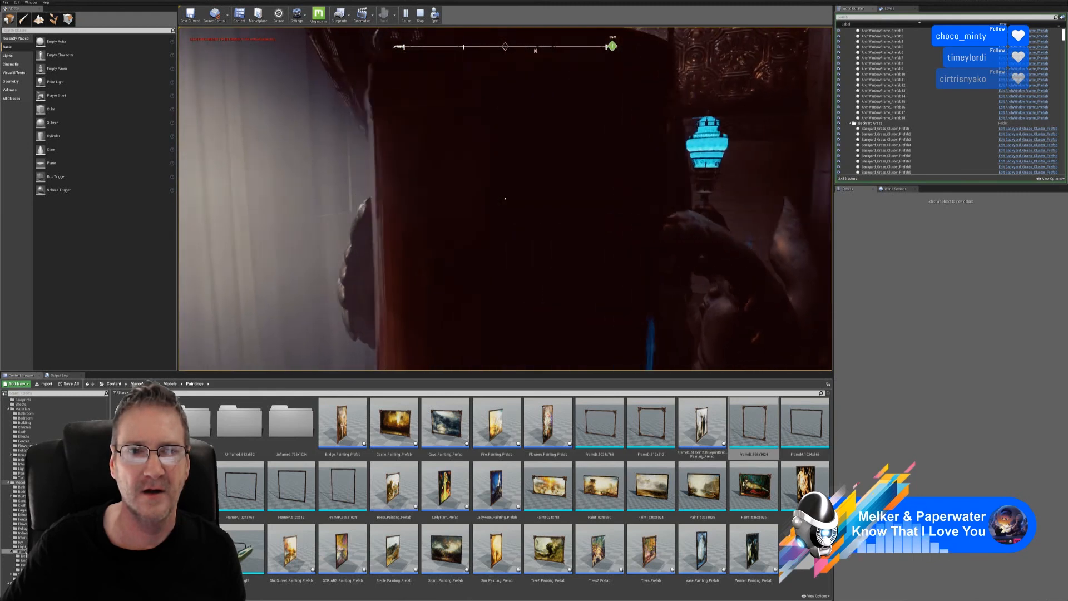
{"action": "key", "text": "w"}
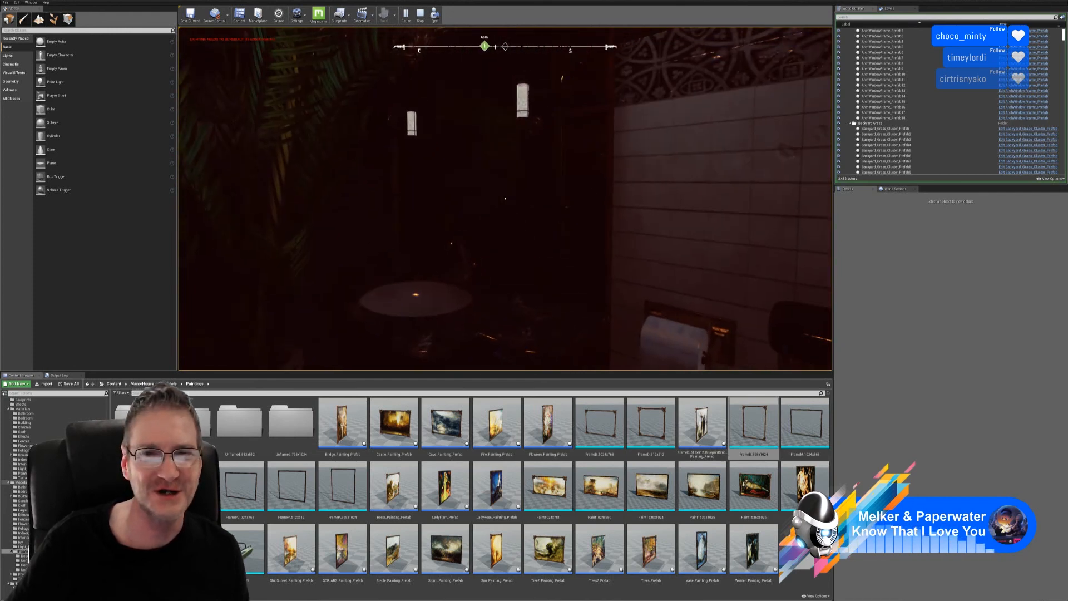
{"action": "key", "text": "w"}
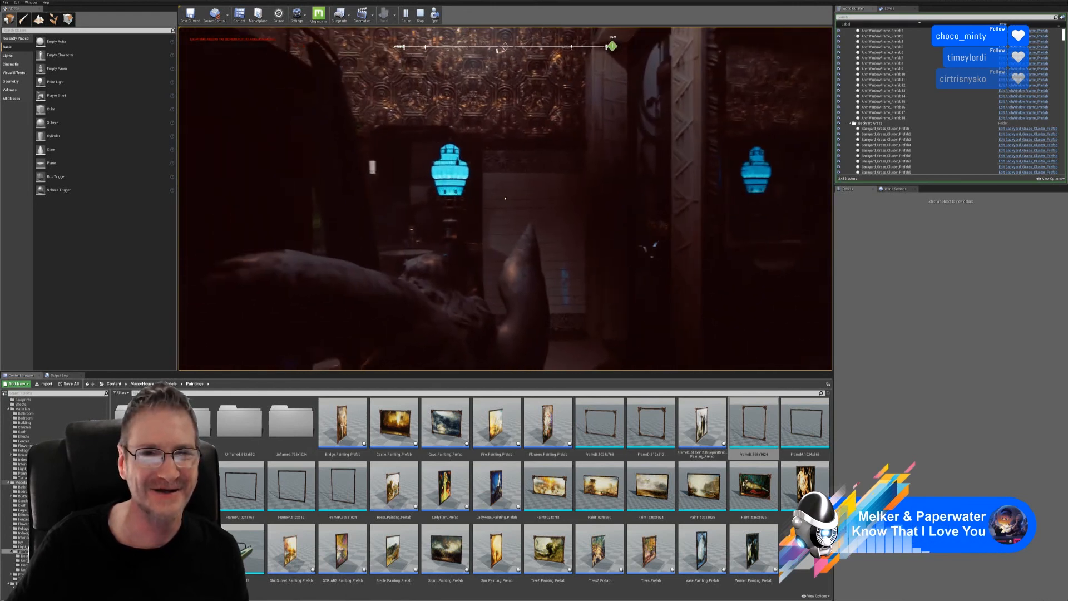
{"action": "key", "text": "w"}
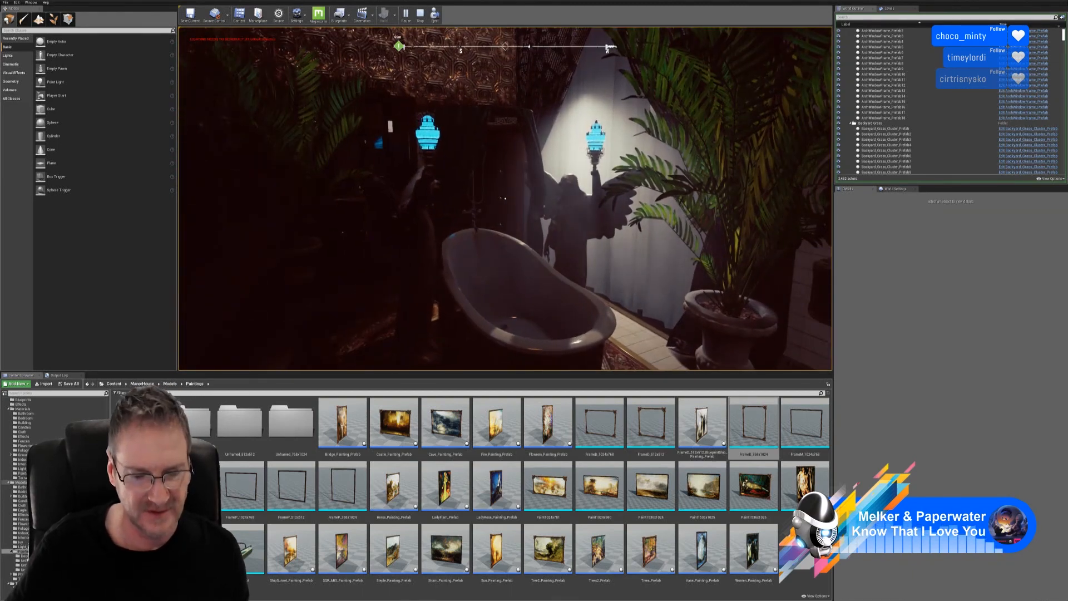
{"action": "key", "text": "Escape"}
- Open the cylindrical wall lamp mesh from the Bathroom models folder, examine it up close, and close its editor
{"action": "right_click_drag", "start_coordinate": [505, 199], "coordinate": [532, 243]}
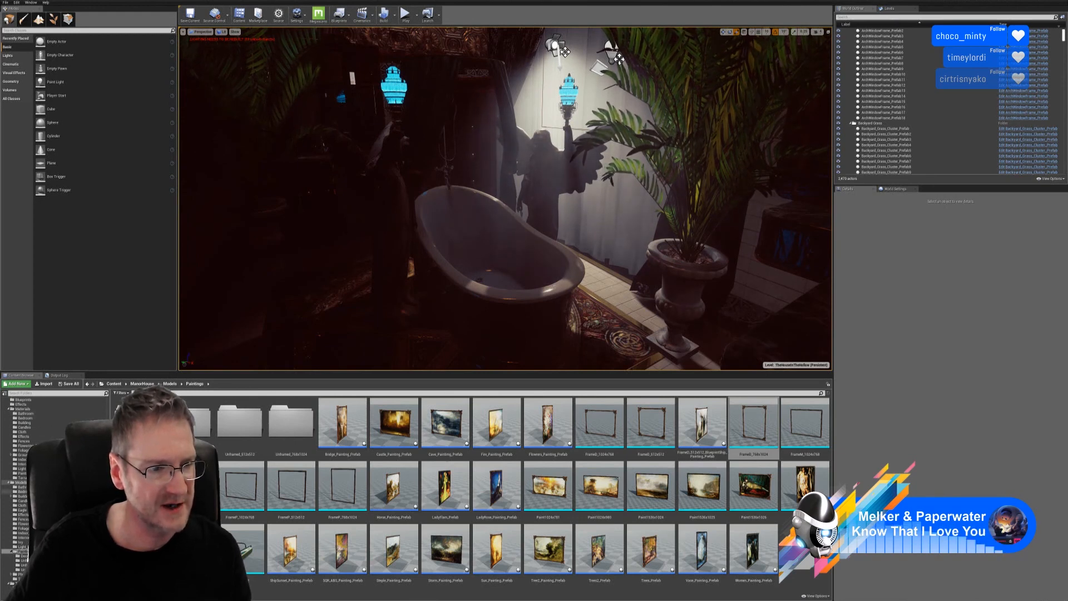
{"action": "double_click", "coordinate": [292, 486]}
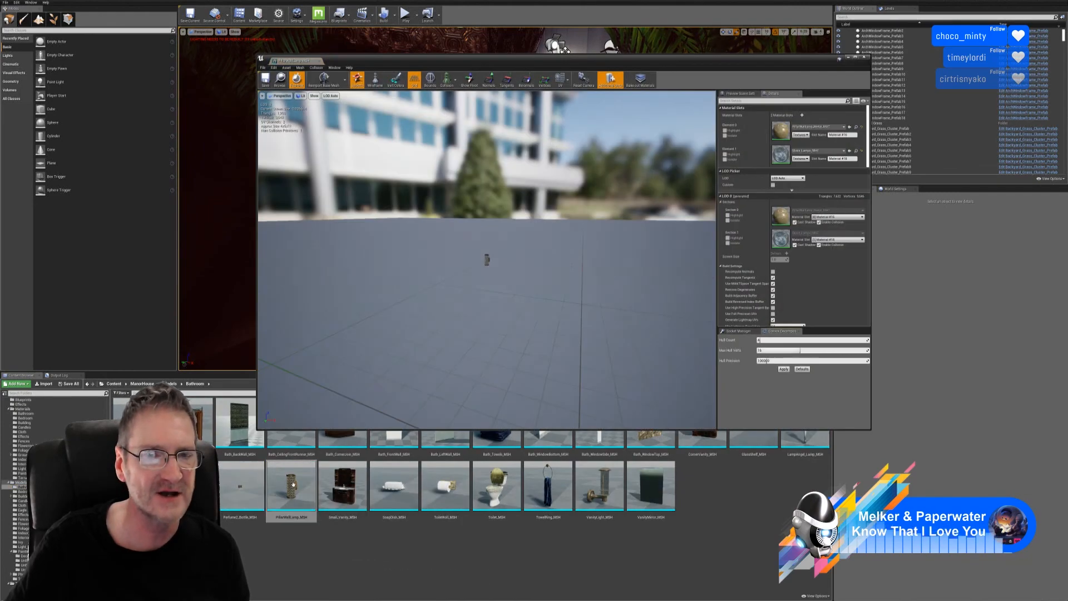
{"action": "left_click_drag", "start_coordinate": [543, 293], "coordinate": [546, 247]}
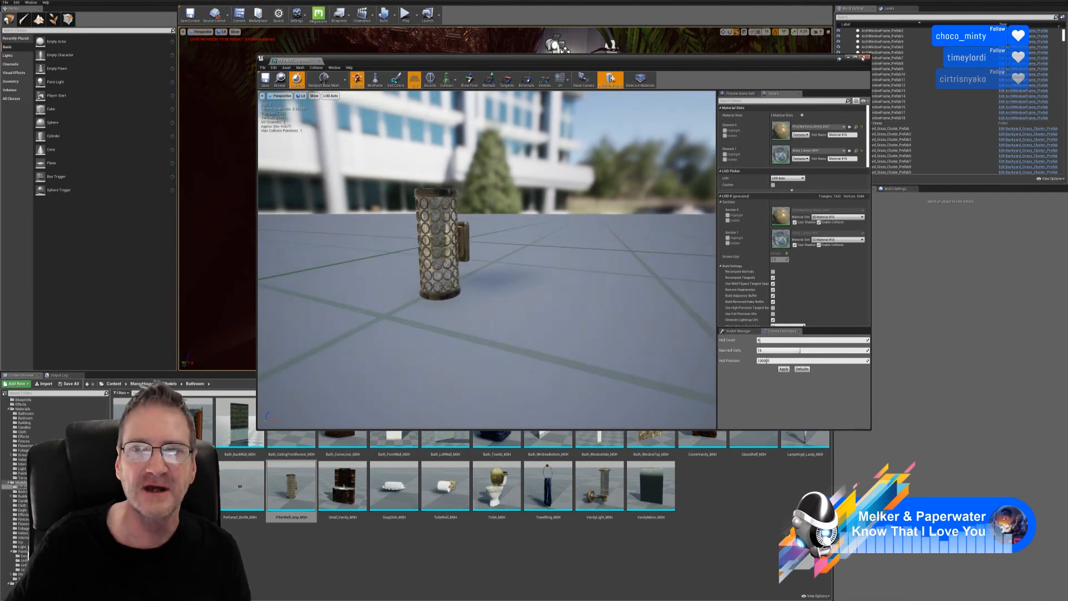
{"action": "left_click", "coordinate": [864, 57]}
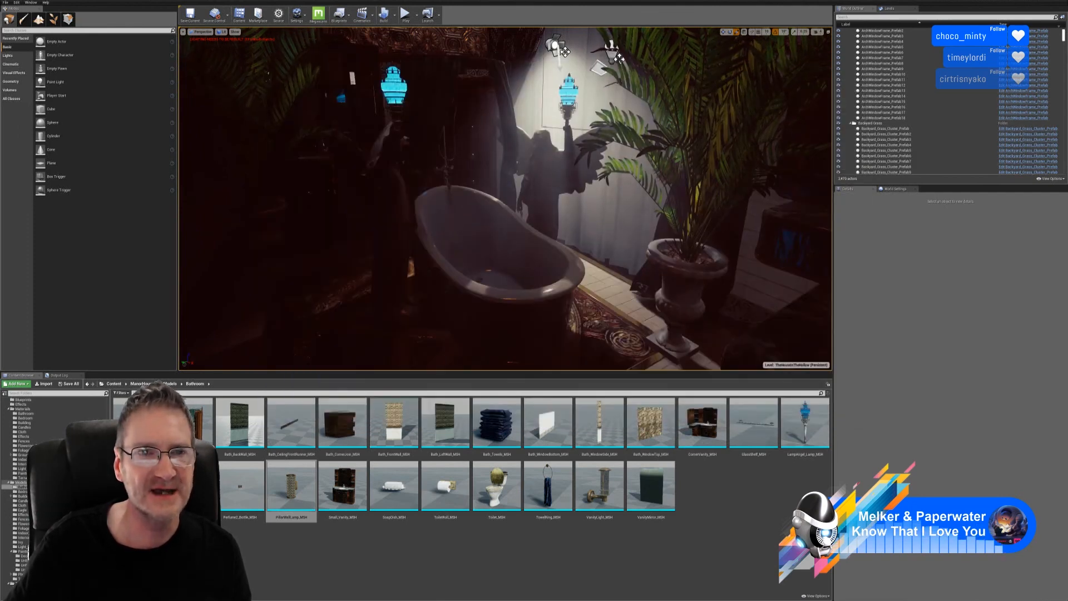
- Examine the walls, angel lamps, bathtub and palms from several viewpoints around the bathroom
{"action": "right_click_drag", "start_coordinate": [580, 203], "coordinate": [559, 191]}
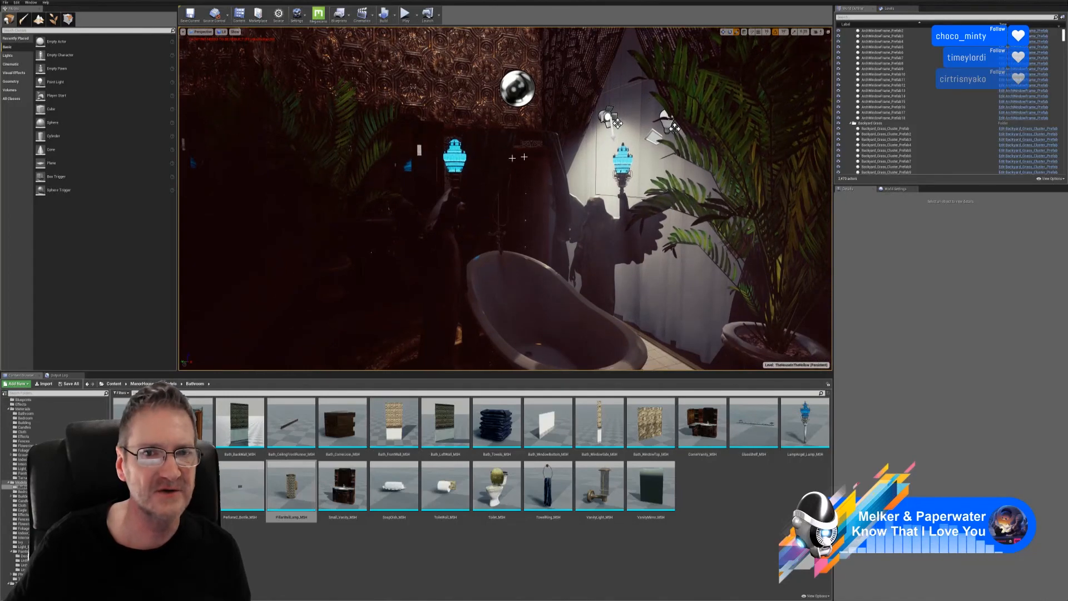
{"action": "key", "text": "w"}
{"action": "right_click_drag", "start_coordinate": [493, 201], "coordinate": [490, 118]}
{"action": "right_click_drag", "start_coordinate": [428, 139], "coordinate": [253, 158]}
{"action": "key", "text": "w"}
{"action": "key", "text": "w"}
{"action": "mouse_move", "coordinate": [500, 167]}
{"action": "right_mouse_down"}
{"action": "mouse_move", "coordinate": [411, 157]}
{"action": "mouse_move", "coordinate": [427, 165]}
{"action": "mouse_move", "coordinate": [364, 175]}
{"action": "mouse_move", "coordinate": [470, 177]}
{"action": "mouse_move", "coordinate": [459, 173]}
{"action": "mouse_move", "coordinate": [491, 143]}
{"action": "mouse_move", "coordinate": [498, 187]}
{"action": "mouse_move", "coordinate": [471, 164]}
{"action": "mouse_move", "coordinate": [493, 183]}
{"action": "right_mouse_up"}
{"action": "key", "text": "s"}
{"action": "key", "text": "s"}
{"action": "key", "text": "s"}
{"action": "key", "text": "w"}
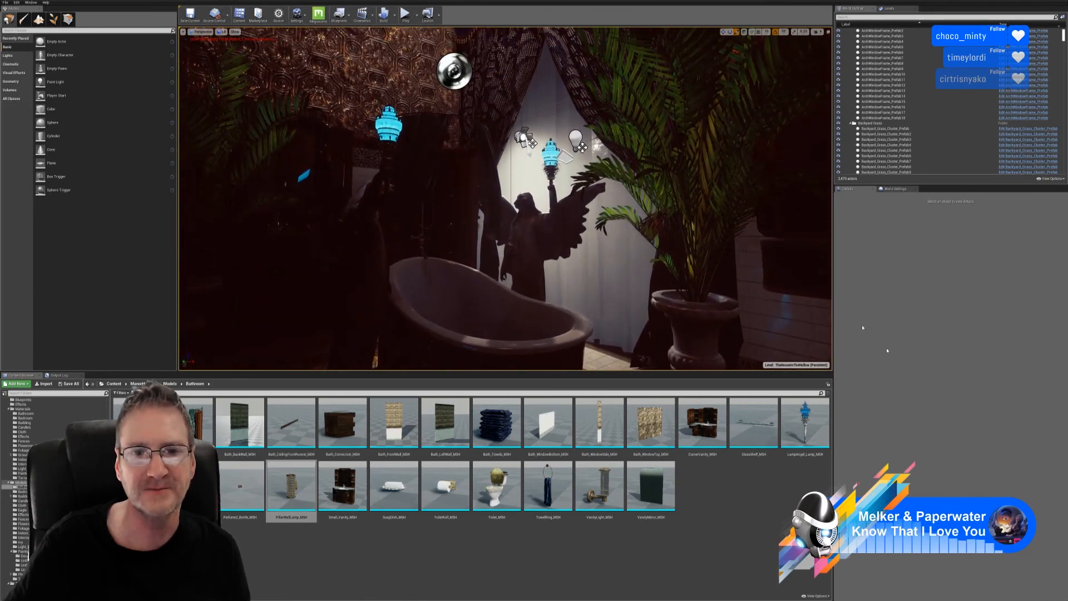